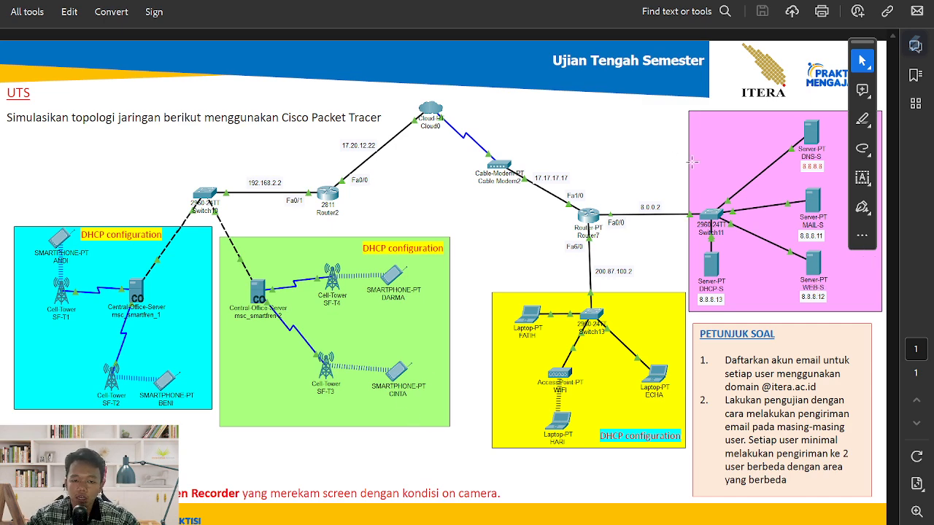
- Compare the reference topology PDF with the empty Packet Tracer workspace and show the router models
key(alt+Tab)
key(alt+Tab)
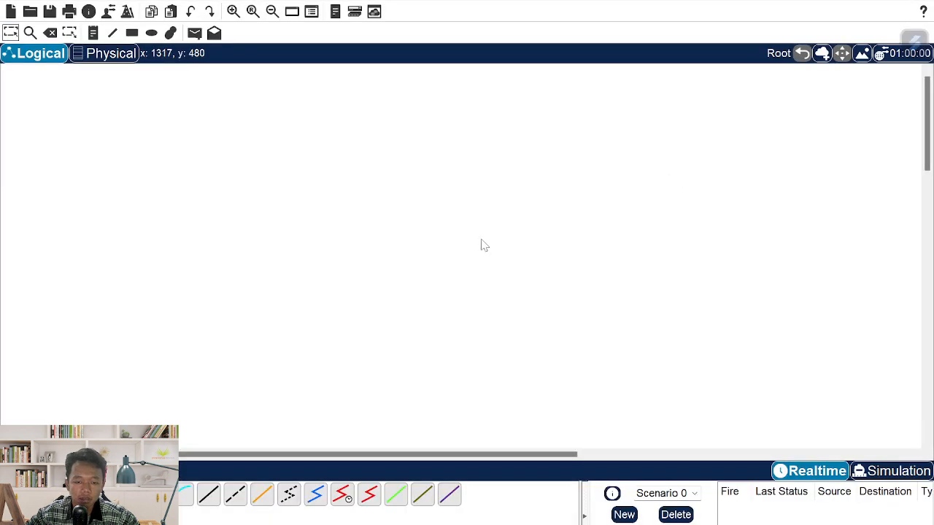
key(alt+Tab)
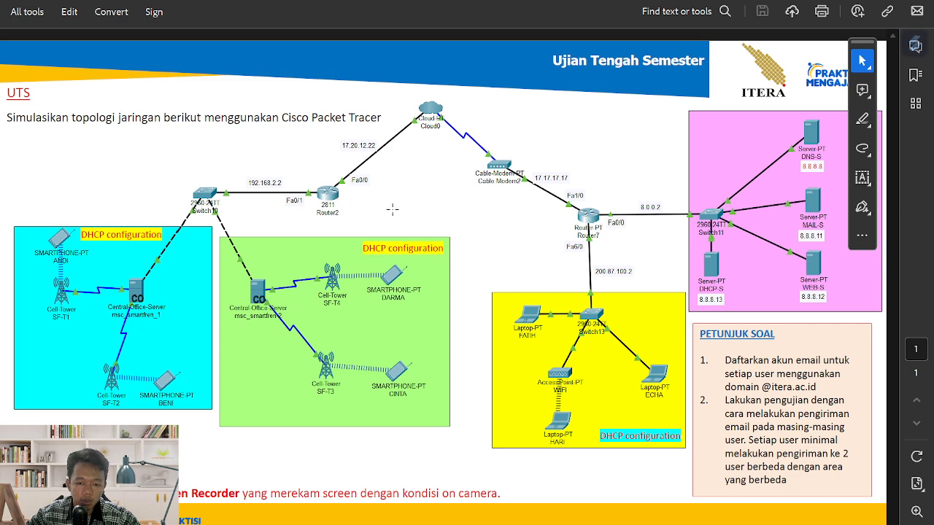
key(alt+Tab)
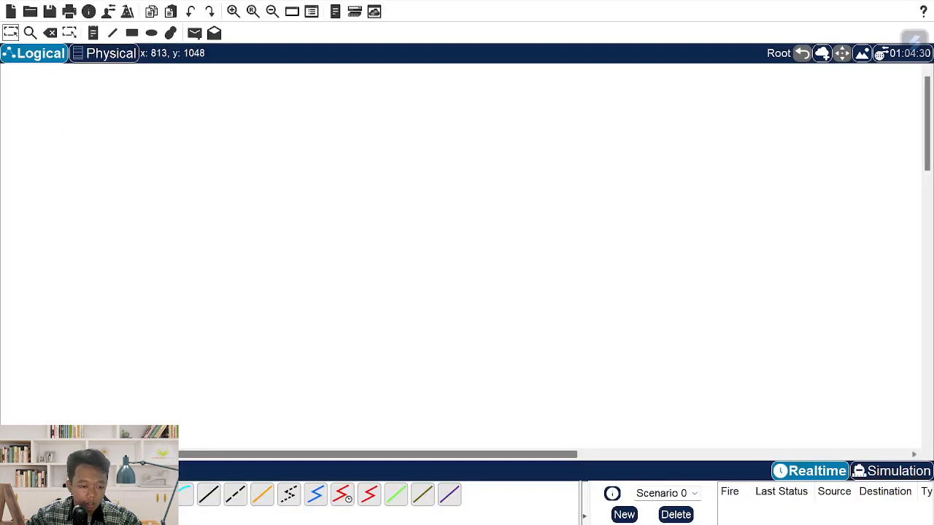
click(15, 493)
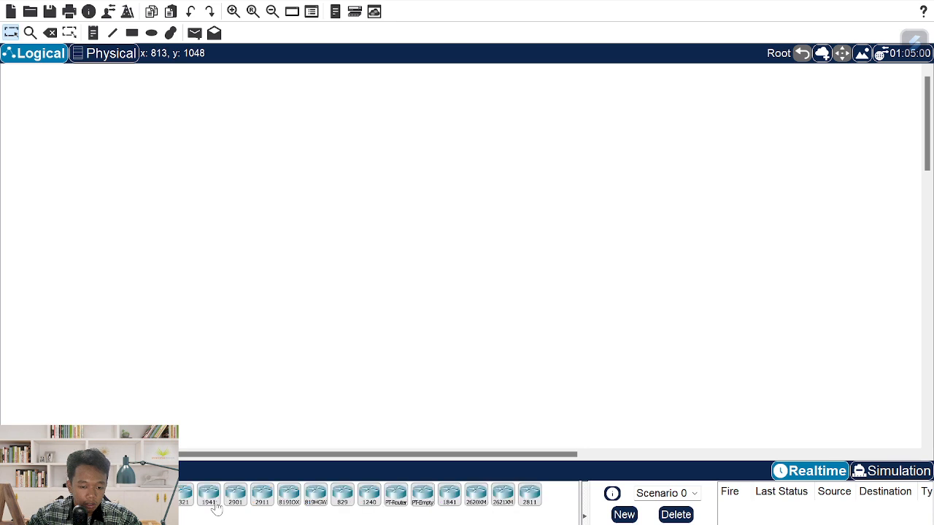
- Place a 2811 router (Router0) and a Router-PT (Router1) side by side
click(529, 494)
click(333, 237)
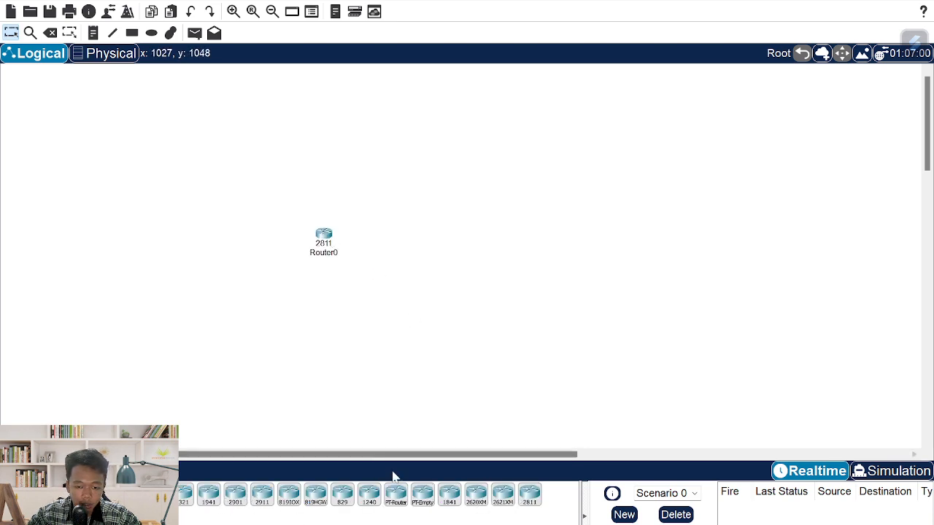
click(395, 493)
click(560, 226)
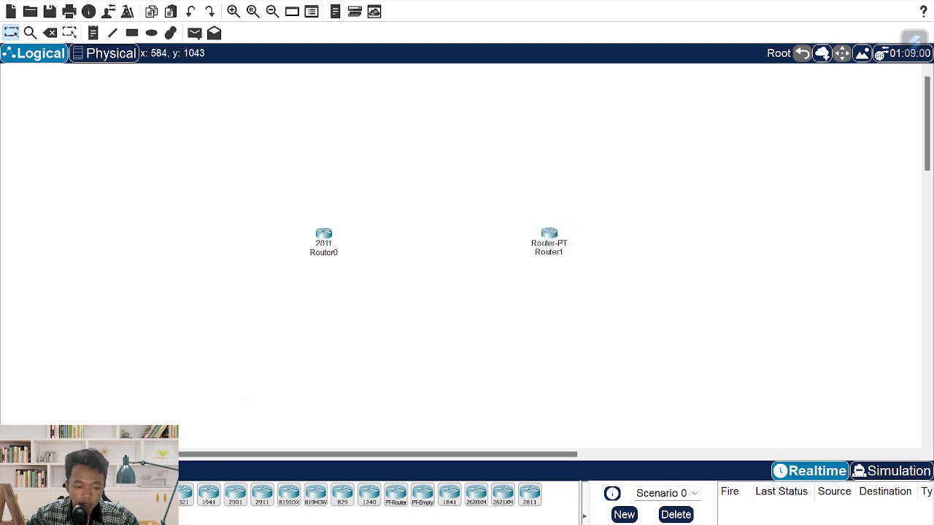
- Add Cloud0 and Cable Modem0 between the routers and arrange them like the reference
click(126, 513)
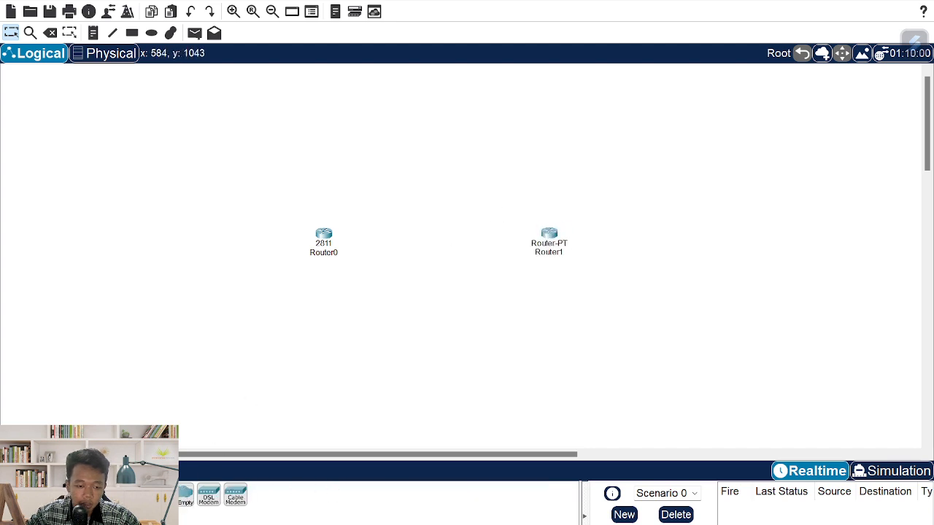
click(434, 121)
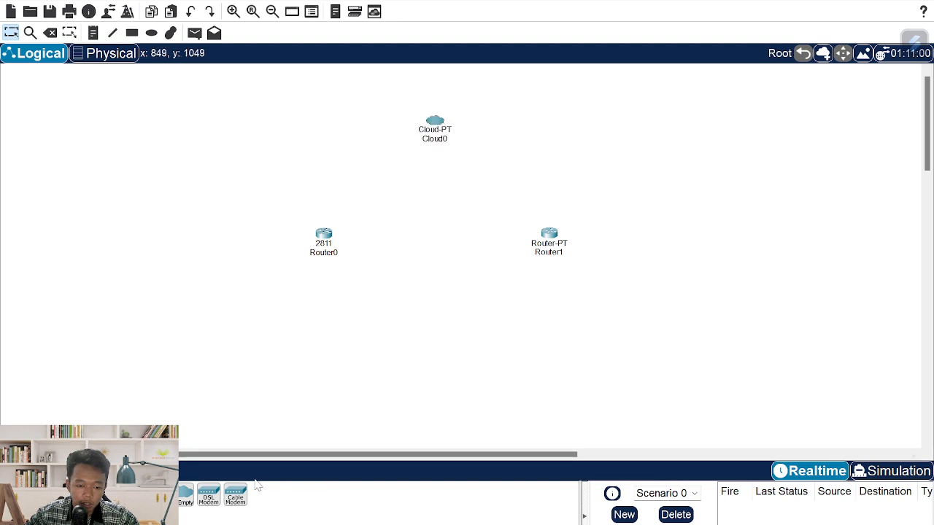
click(235, 495)
click(481, 185)
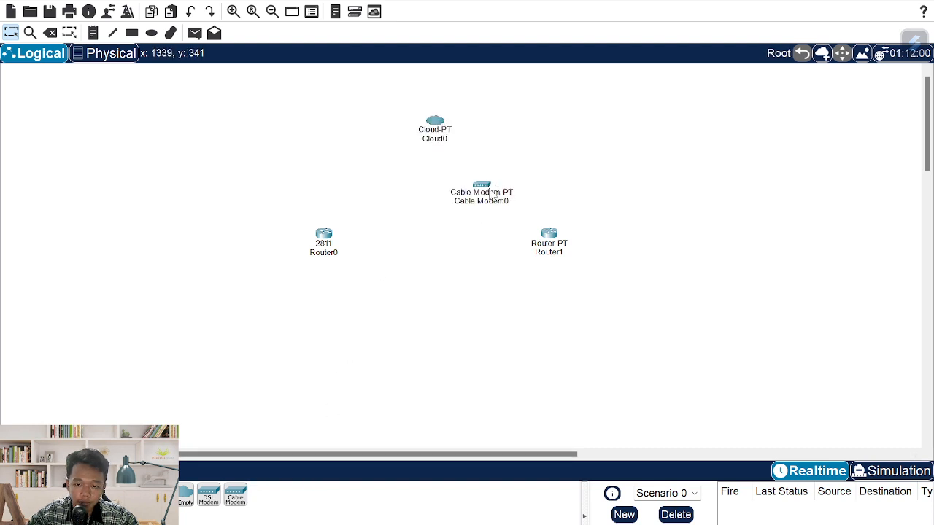
drag(492, 196, 515, 176)
drag(324, 235, 316, 213)
drag(558, 255, 585, 235)
key(alt+Tab)
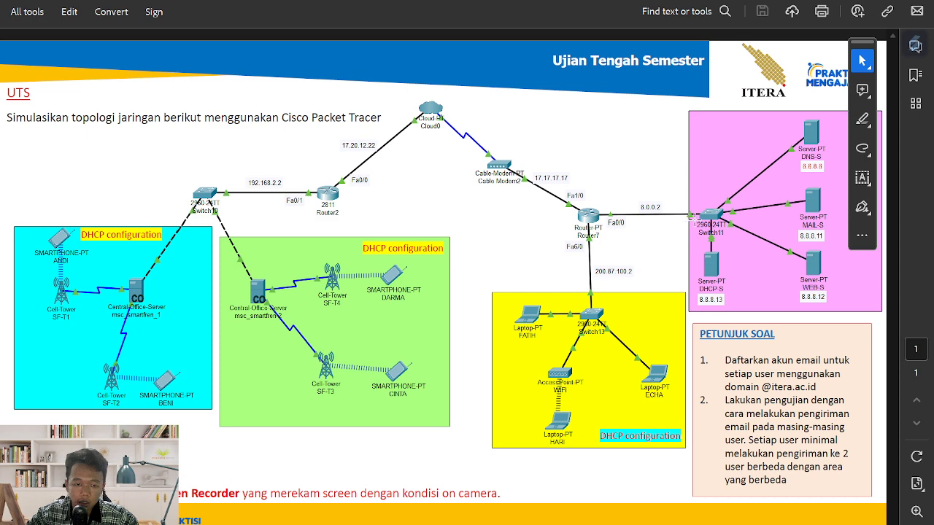
key(alt+Tab)
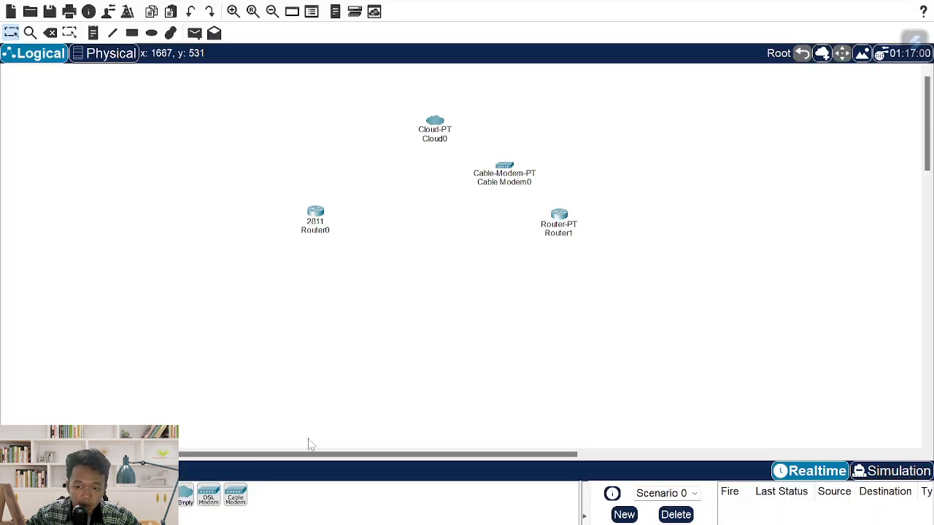
- Place three 2960-24TT switches beside Router0, beside Router1 and below Router1, matching the reference
click(38, 514)
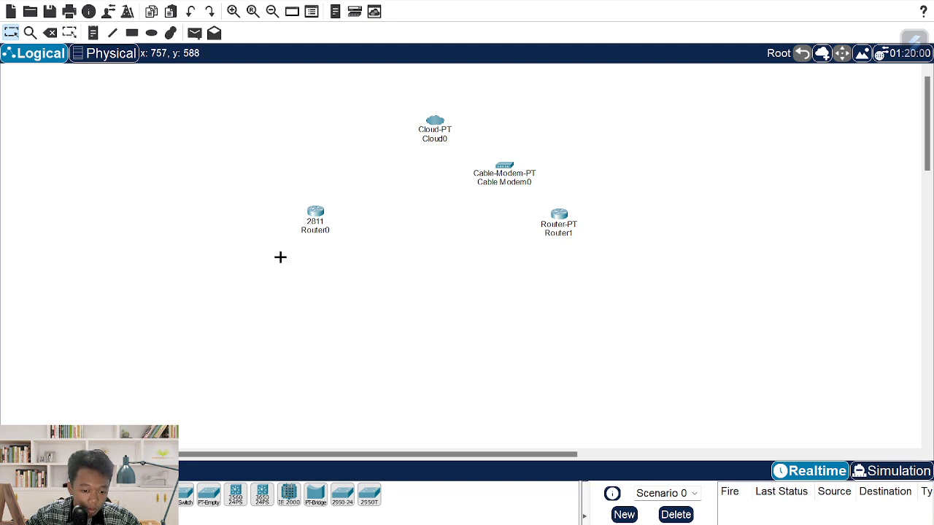
click(204, 212)
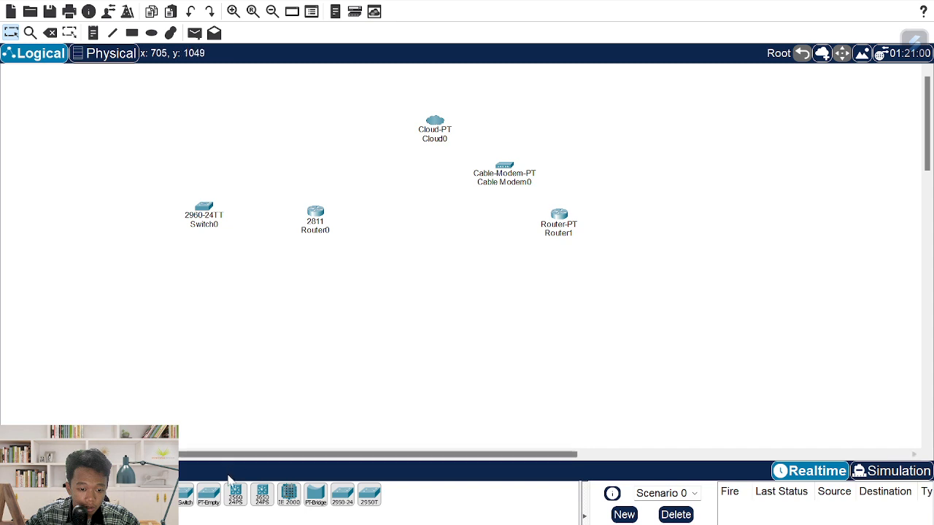
click(615, 218)
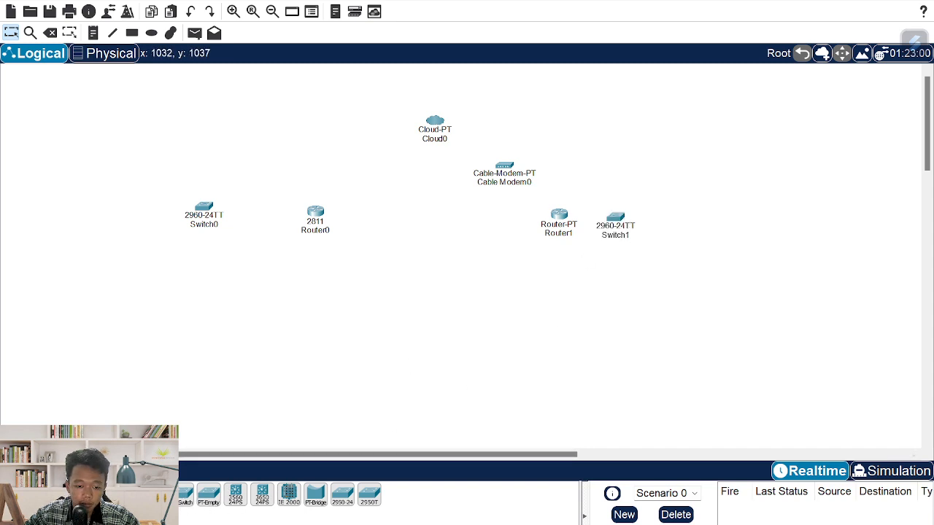
click(156, 496)
click(549, 288)
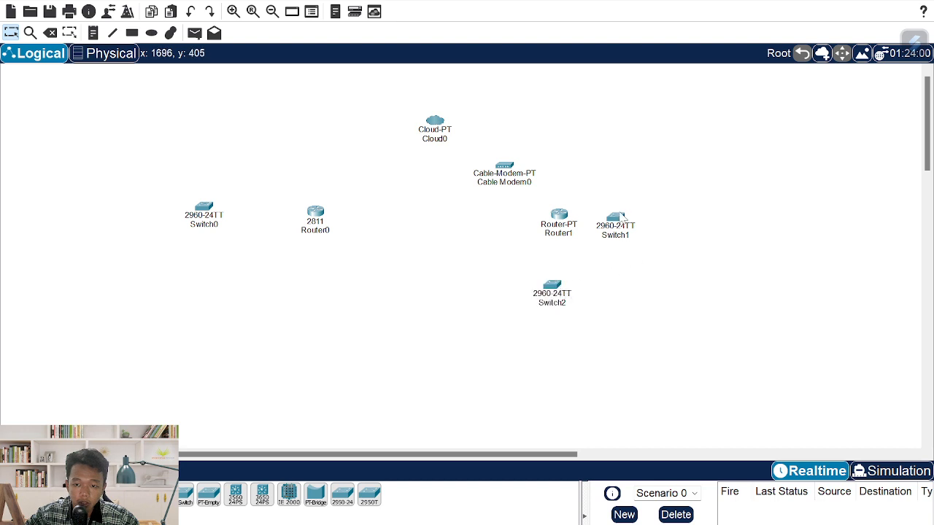
drag(624, 217, 631, 213)
drag(556, 302, 565, 285)
drag(635, 214, 640, 218)
key(alt+Tab)
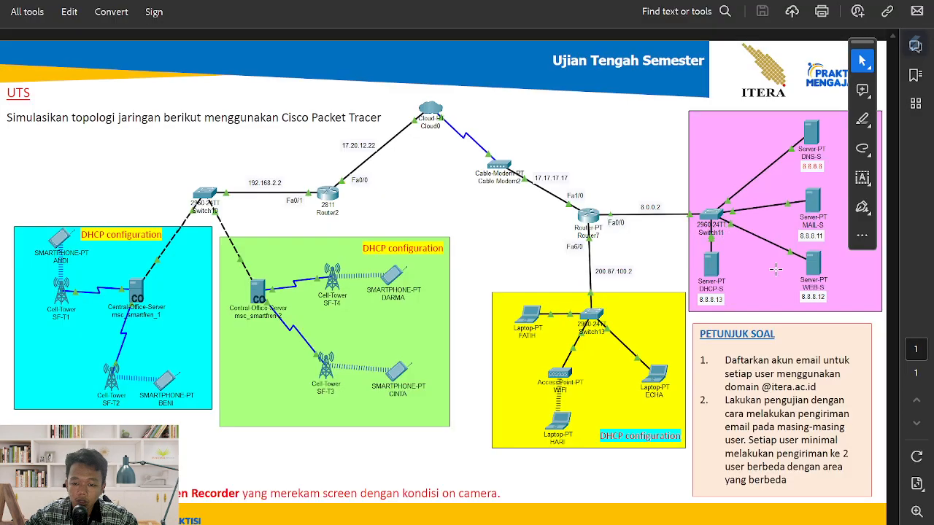
key(alt+Tab)
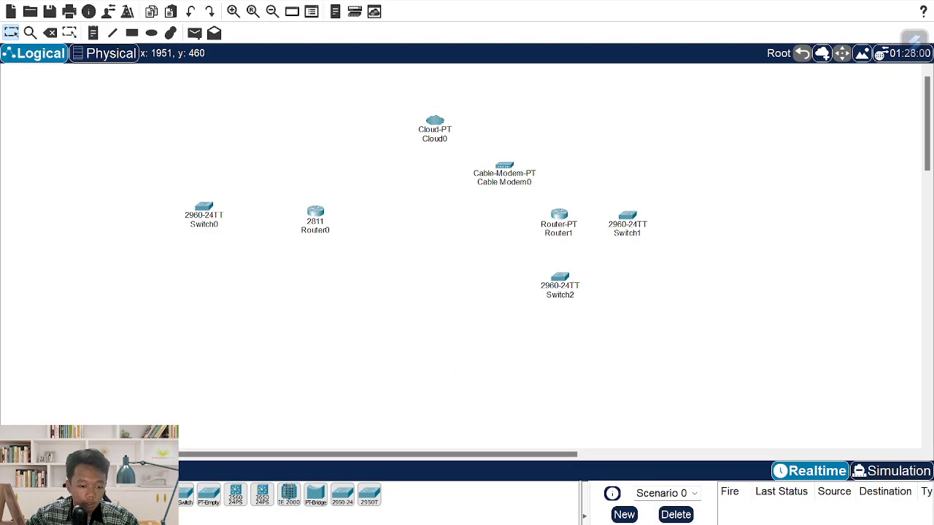
- Place a server at the upper right and name it DNS-SERVER
click(40, 493)
click(207, 502)
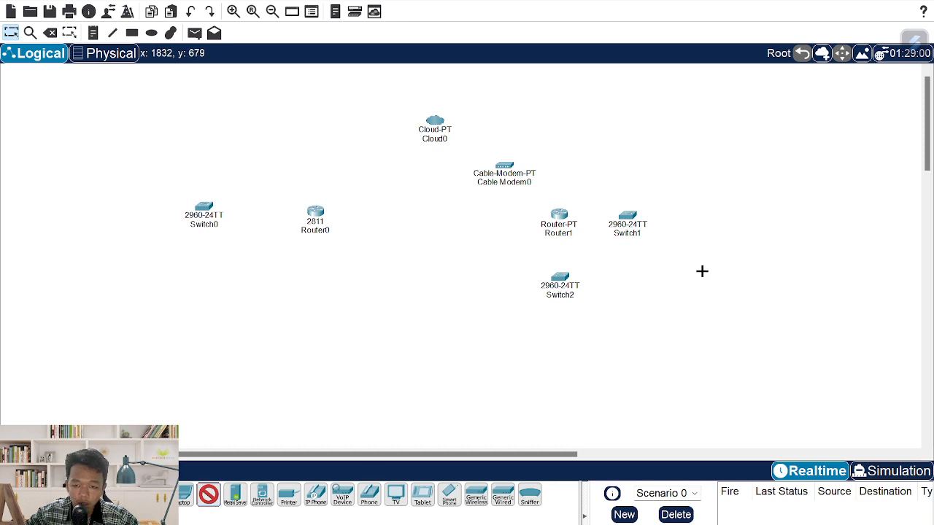
click(735, 143)
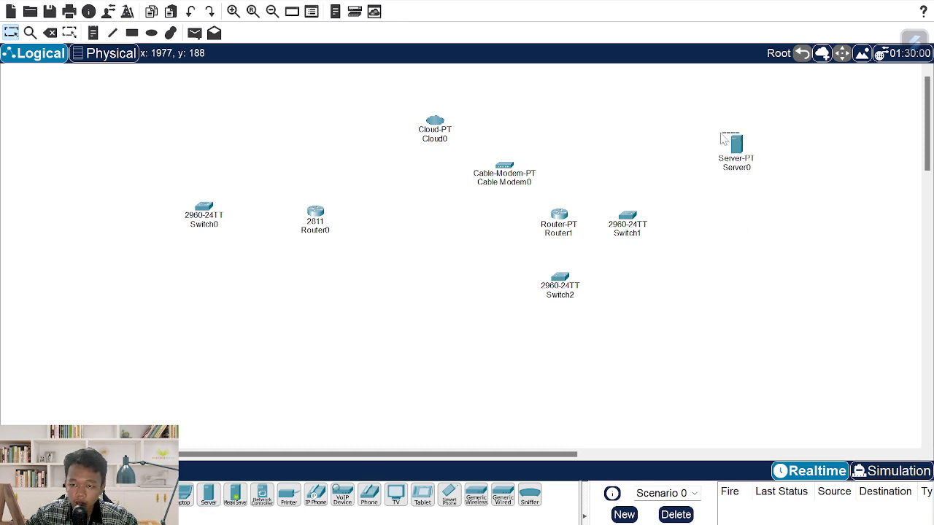
drag(734, 149, 712, 154)
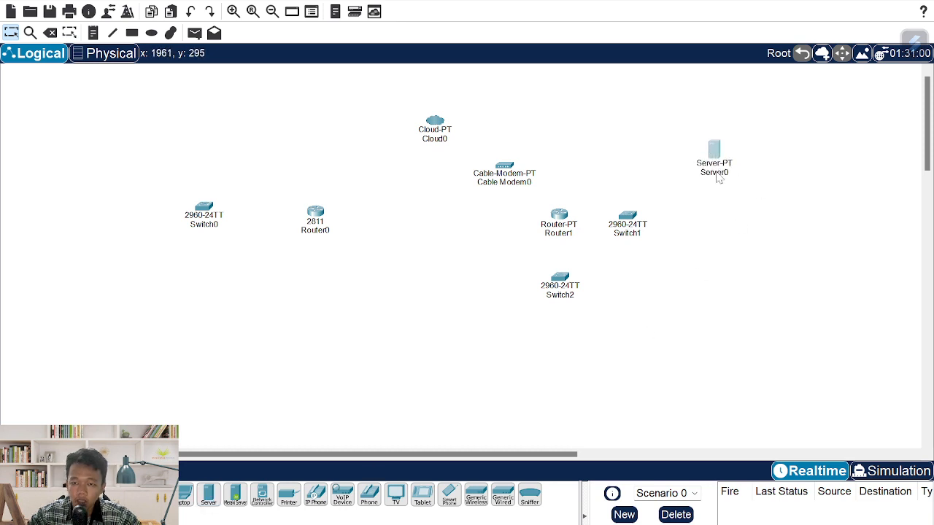
click(714, 173)
text(DNS)
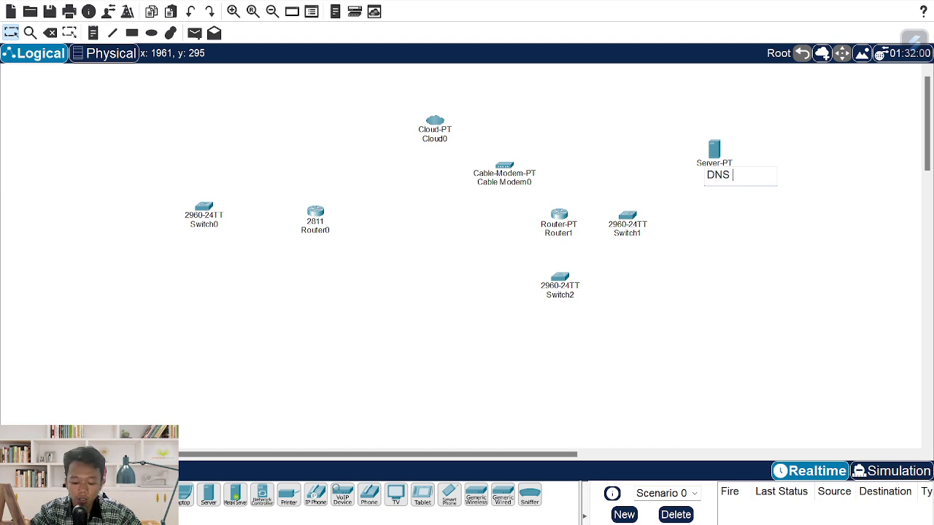
text(-SEE)
key(BackSpace)
key(BackSpace)
key(BackSpace)
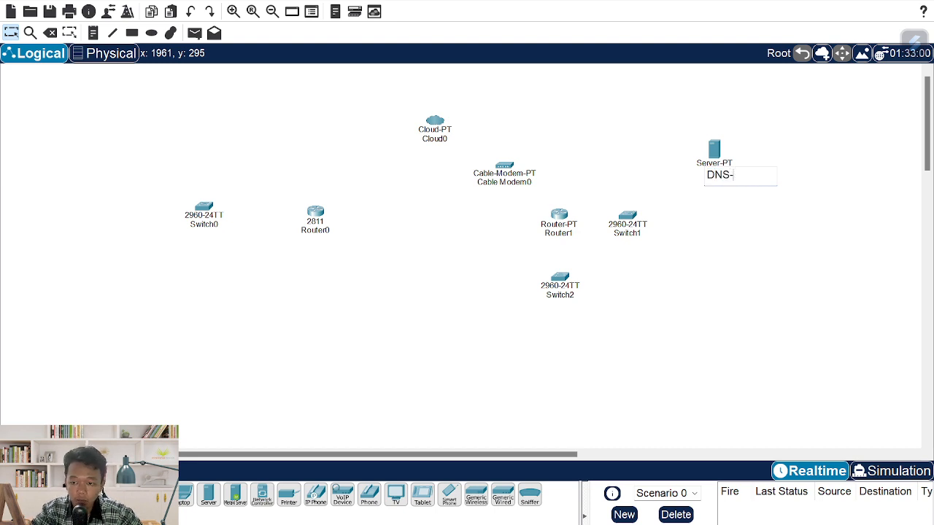
text(SERVER)
key(Return)
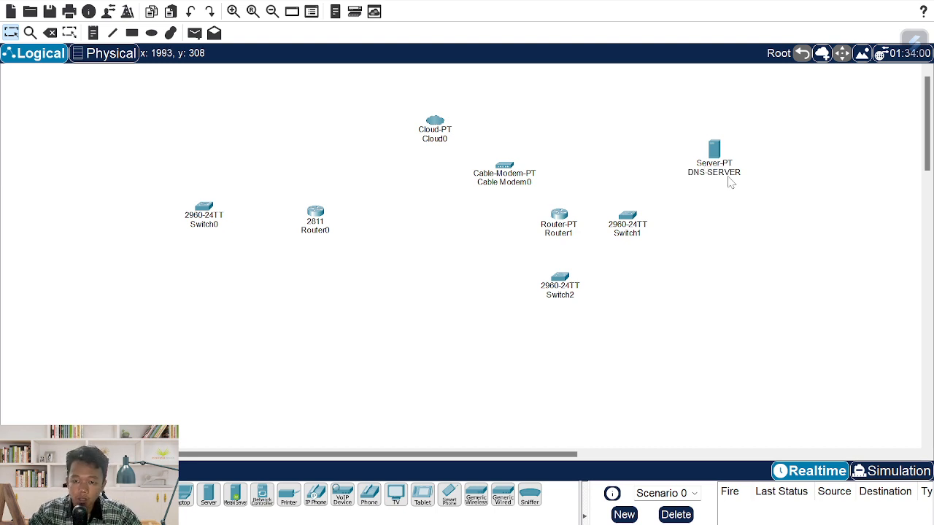
click(711, 153)
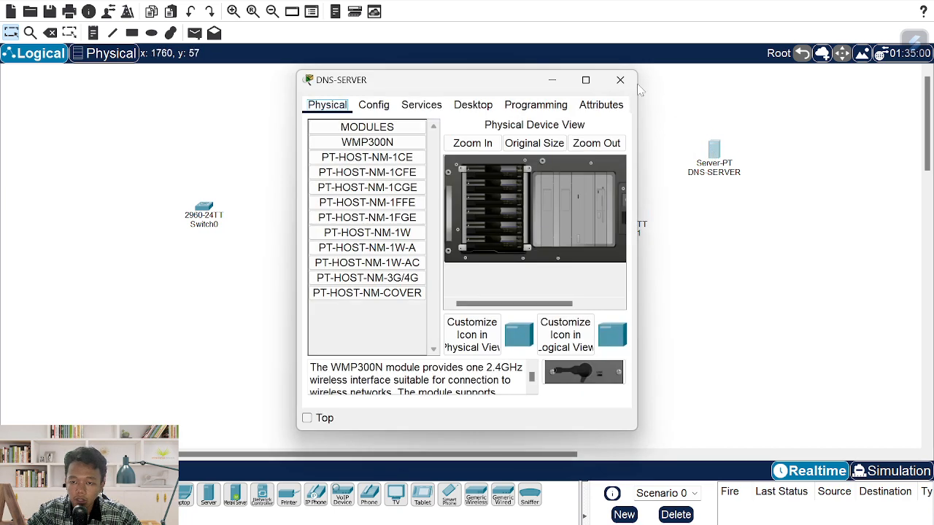
click(633, 82)
- Copy DNS-SERVER below it and rename the copy MAIL-SERVER
key(ctrl+c)
key(ctrl+v)
drag(707, 134, 715, 202)
click(727, 232)
key(ctrl+a)
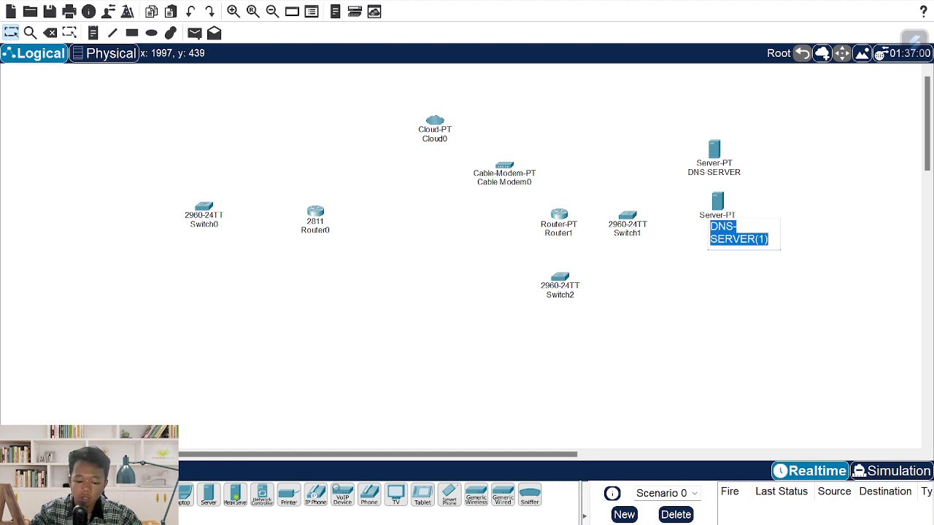
text(MAIL-SERVER)
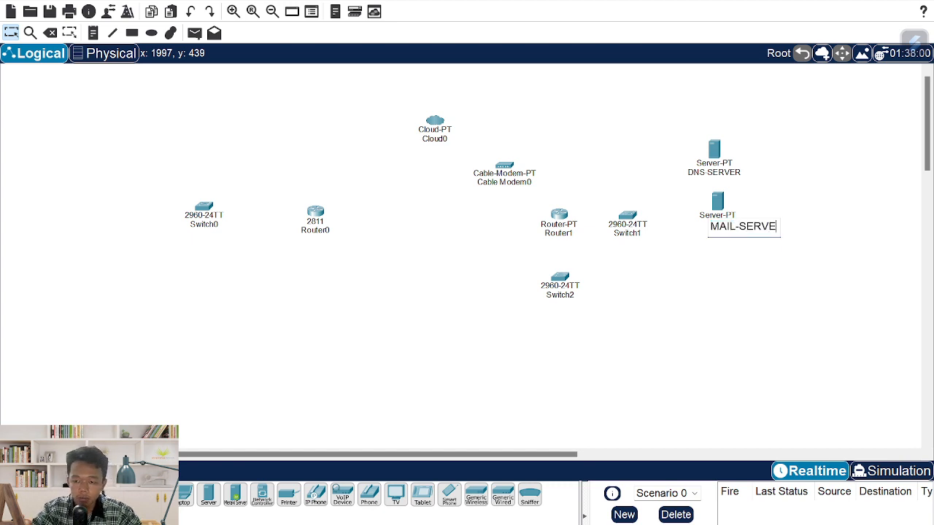
key(Return)
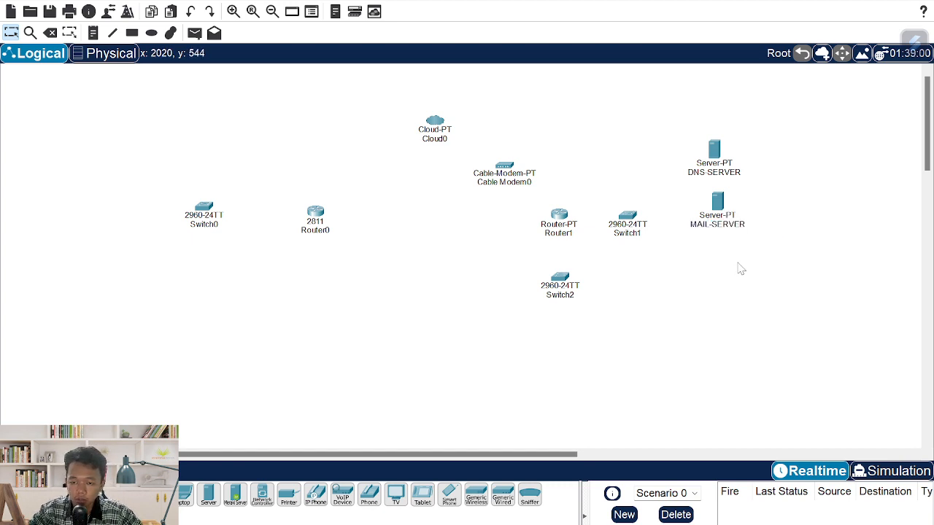
- Paste another server below MAIL-SERVER and rename it WEB-SERVER
key(ctrl+v)
drag(713, 148, 721, 254)
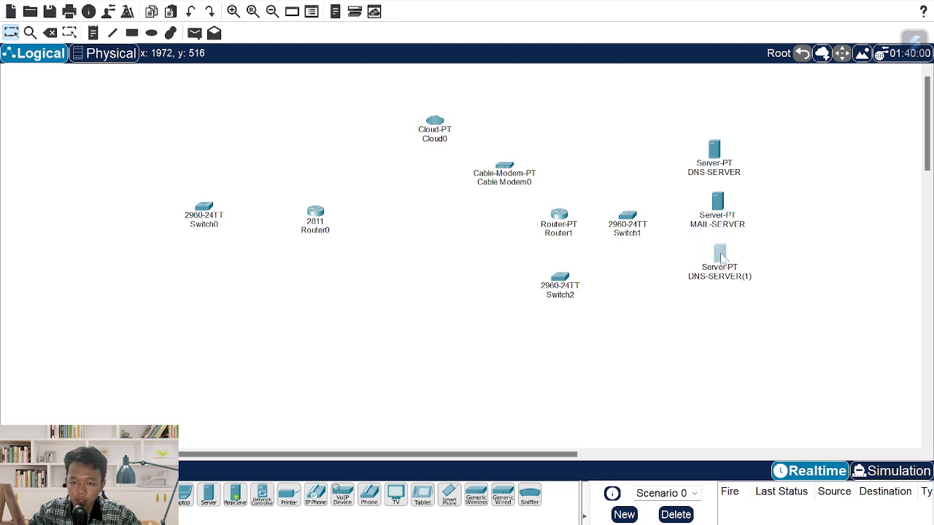
click(738, 286)
key(ctrl+a)
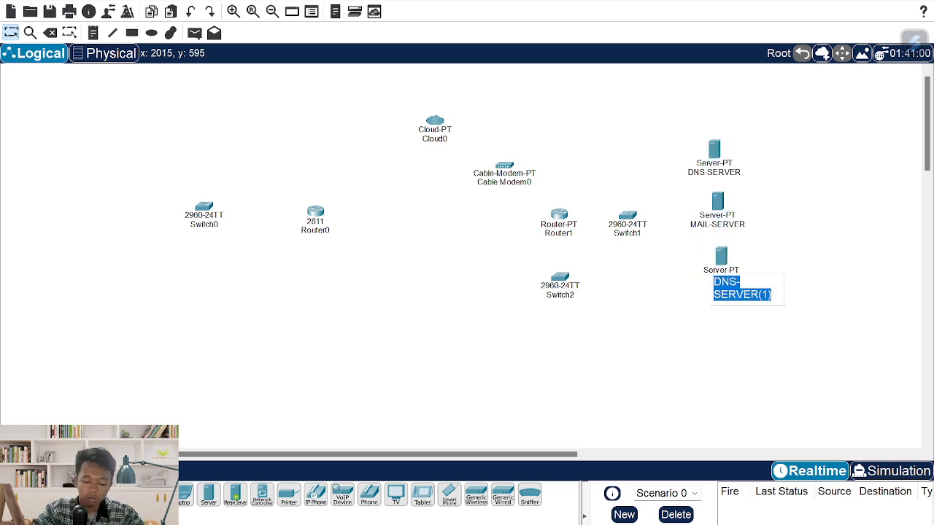
text(WEB-S)
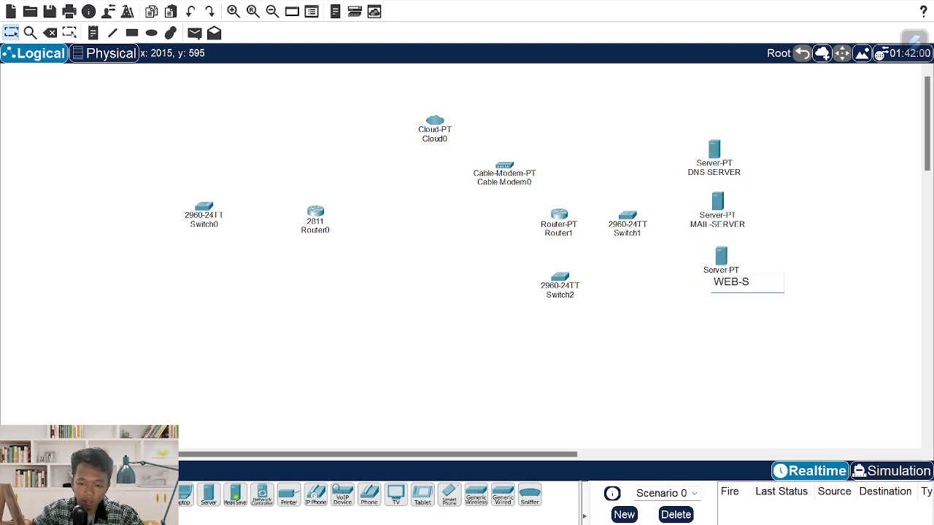
text(ERVER)
key(Return)
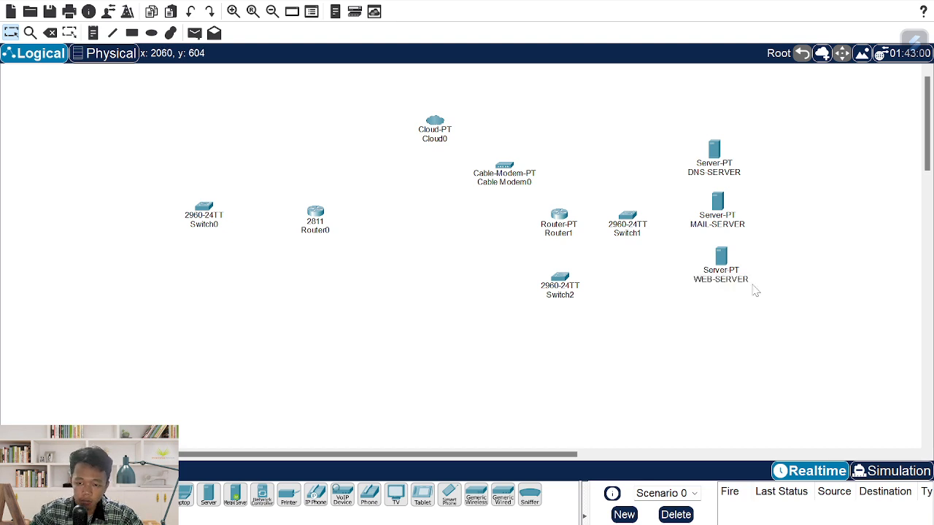
- Paste a fourth server below WEB-SERVER and rename it DHCP SERVER
key(ctrl+v)
drag(713, 142, 677, 305)
click(680, 321)
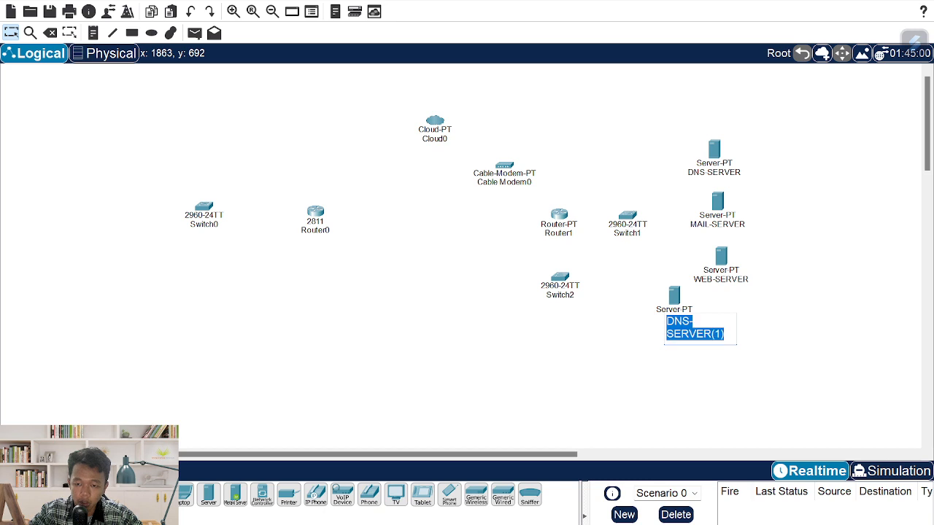
text(DHCP SERVER)
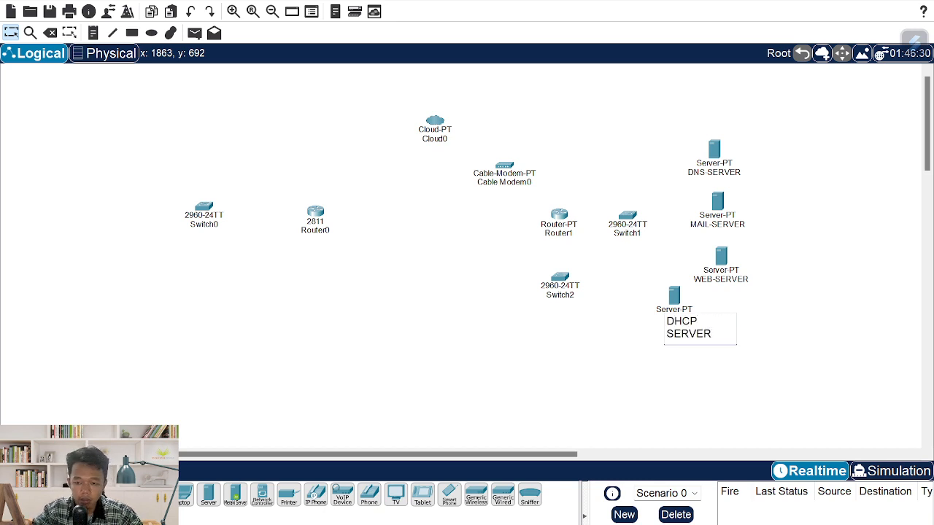
key(Return)
- Shift Switch1, the four servers, Router1 and Switch2 to the right
drag(779, 127, 627, 340)
drag(624, 222, 683, 218)
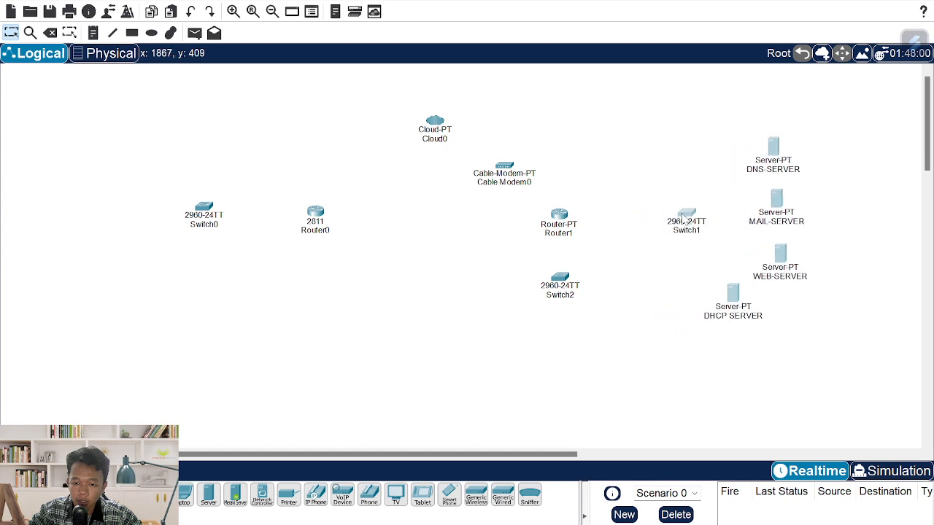
drag(599, 195, 544, 298)
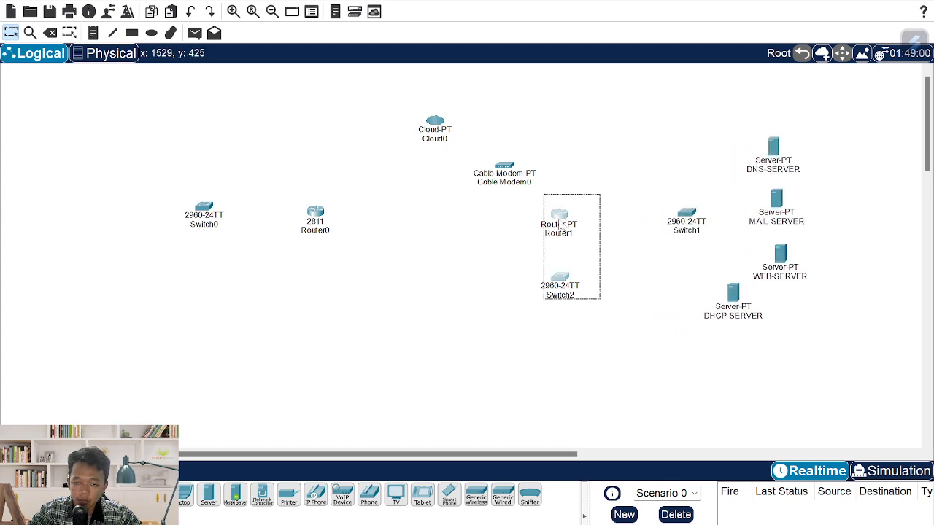
drag(558, 220, 573, 220)
click(624, 299)
key(alt+Tab)
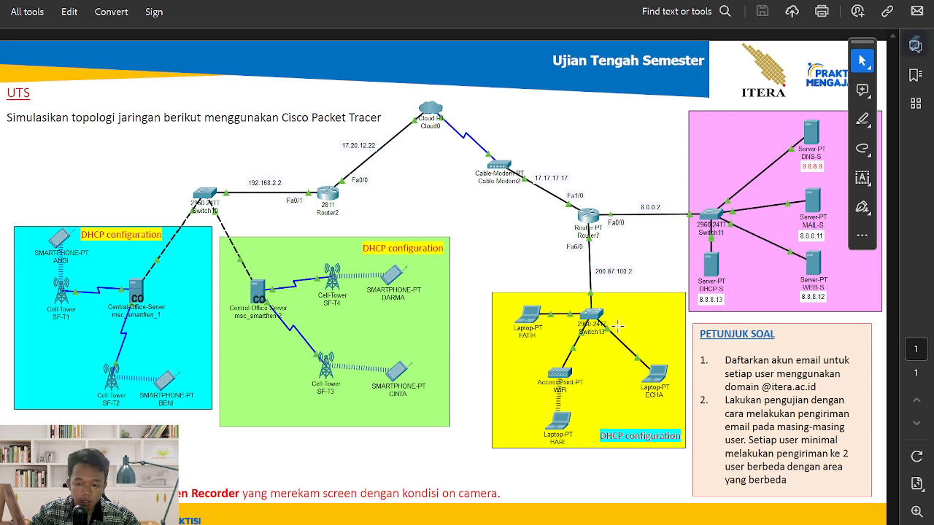
- Place an AccessPoint-PT below Switch2 and rename it WIFI
key(alt+Tab)
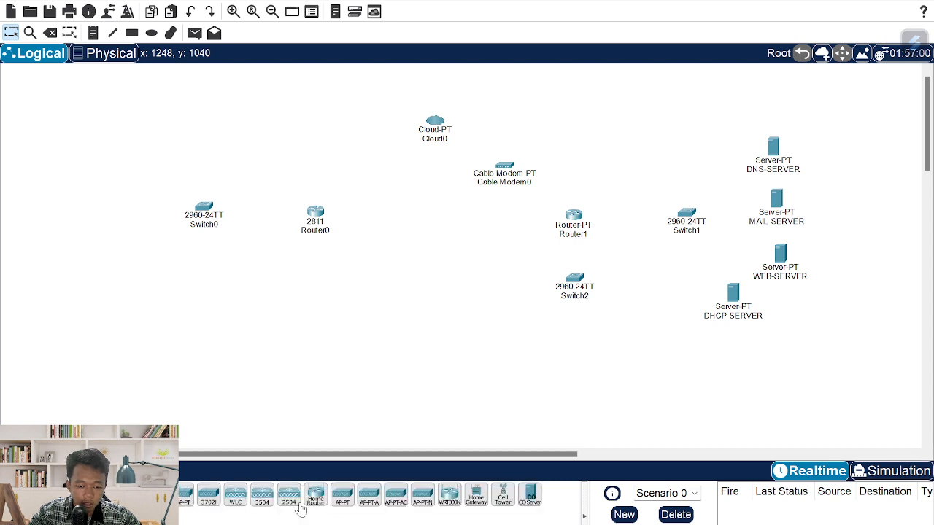
click(342, 496)
click(585, 345)
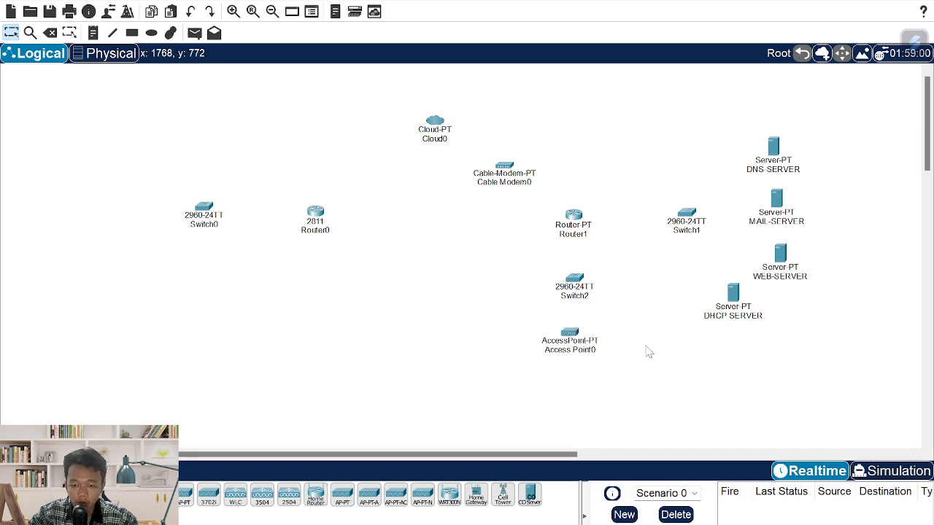
key(alt+Tab)
key(alt+Tab)
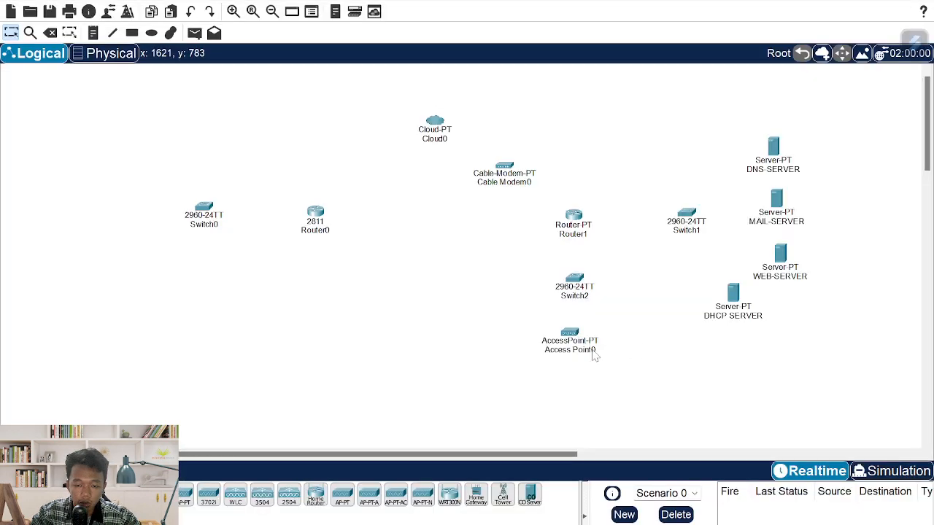
double_click(588, 352)
key(ctrl+a)
text(W)
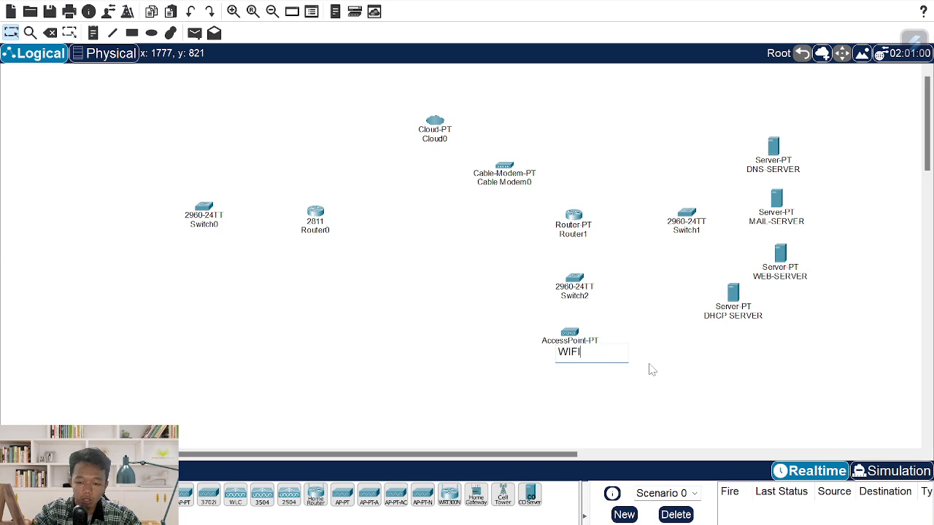
text(IFI)
key(Return)
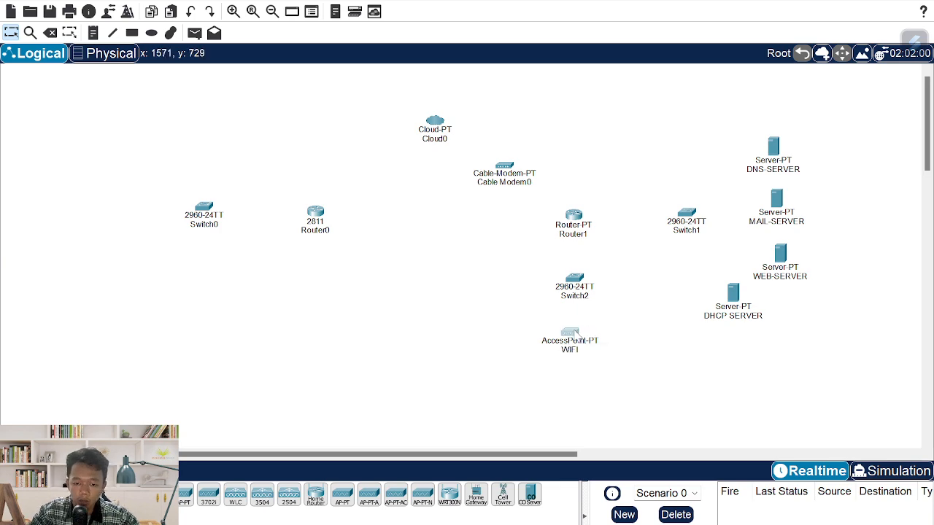
key(alt+Tab)
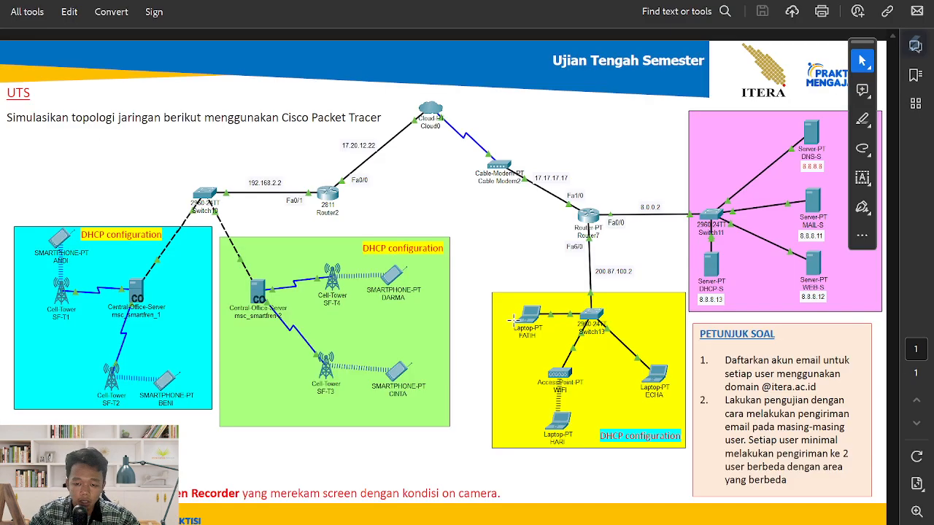
key(alt+Tab)
- Add a note beside the WIFI access point reading 'SSDI : WIFI' plus a line with the Wi-Fi password
key(n)
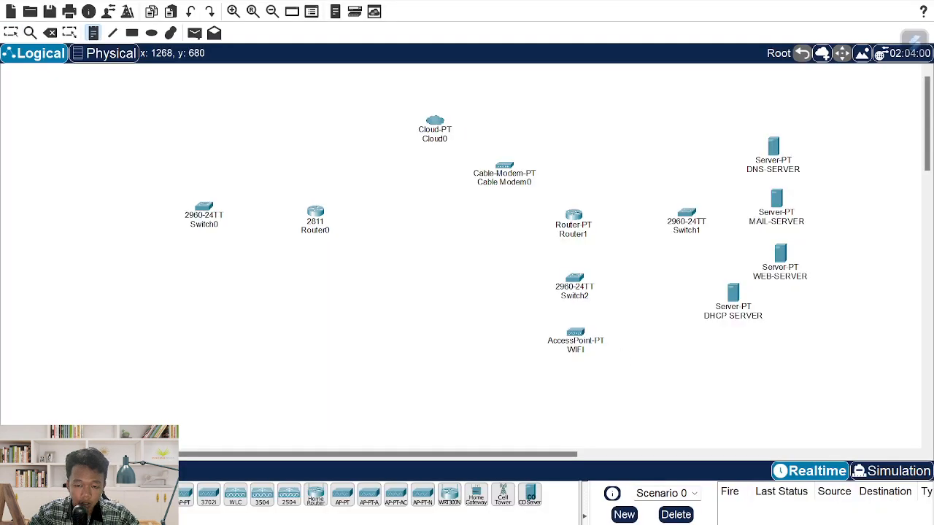
click(452, 325)
text(SSDI)
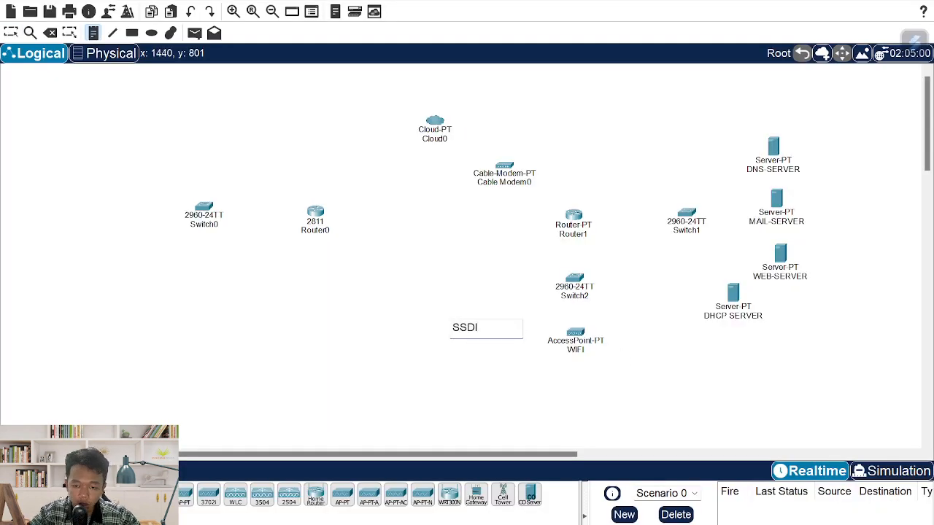
text( : )
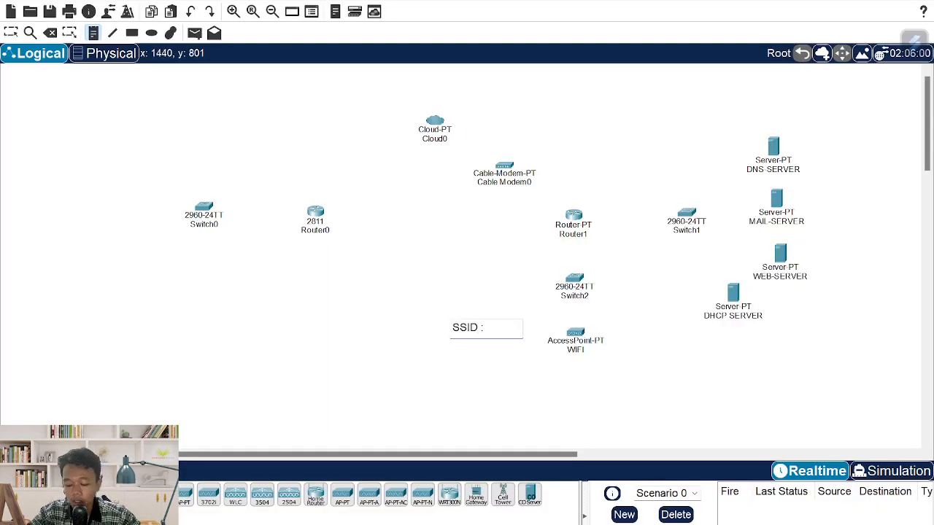
text(WIFI)
key(Return)
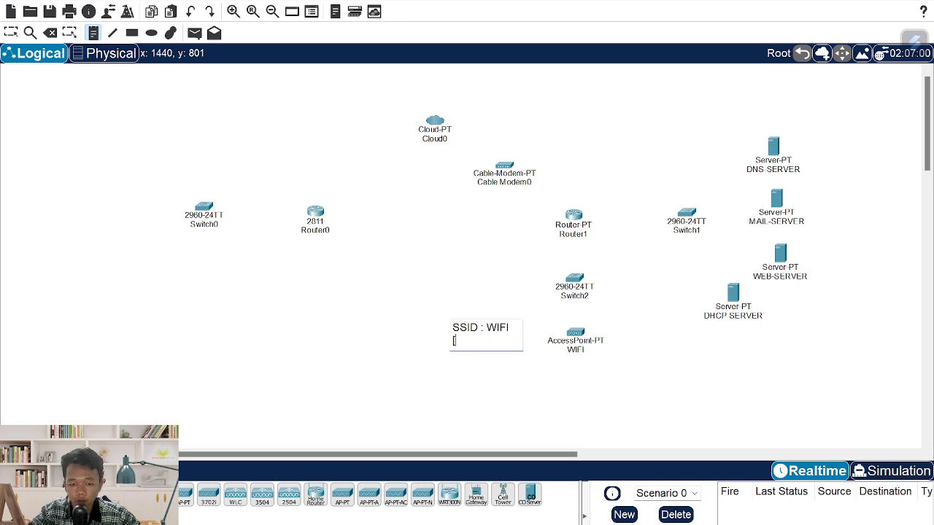
text(PW : 12)
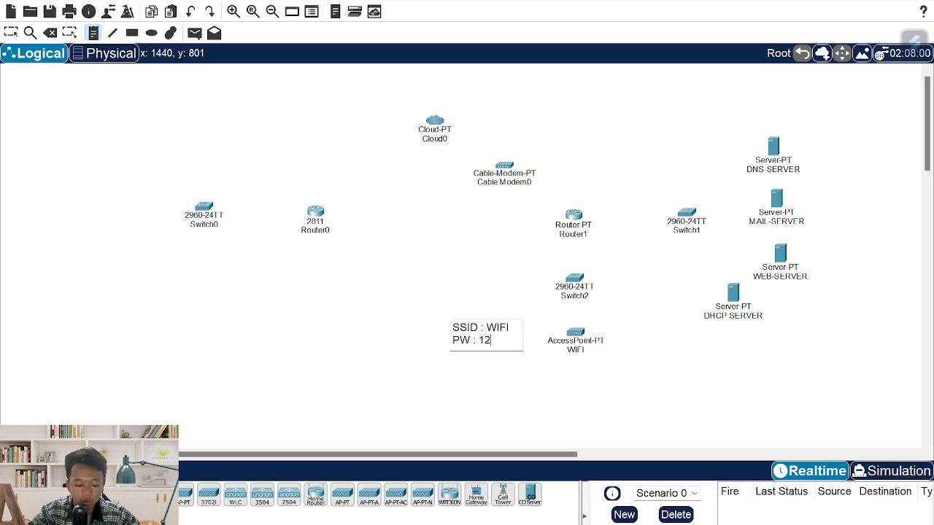
text(345678)
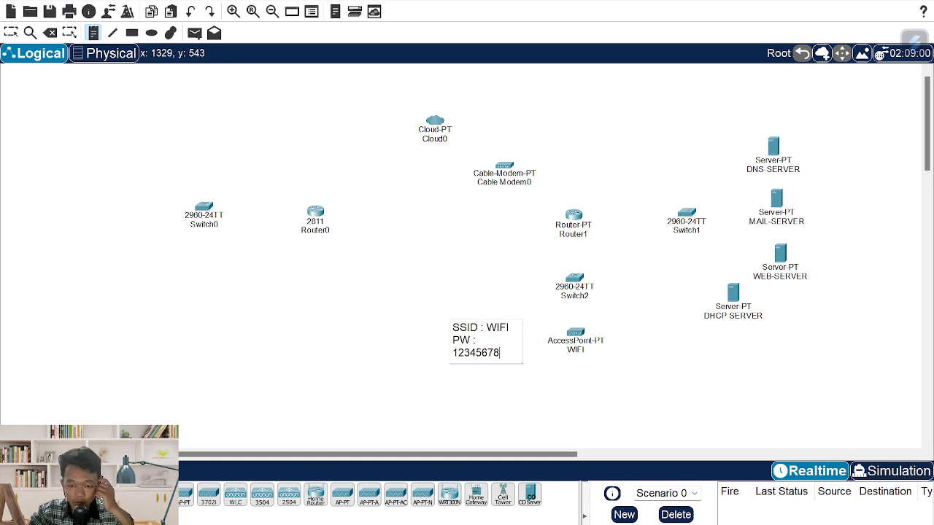
key(Escape)
click(482, 308)
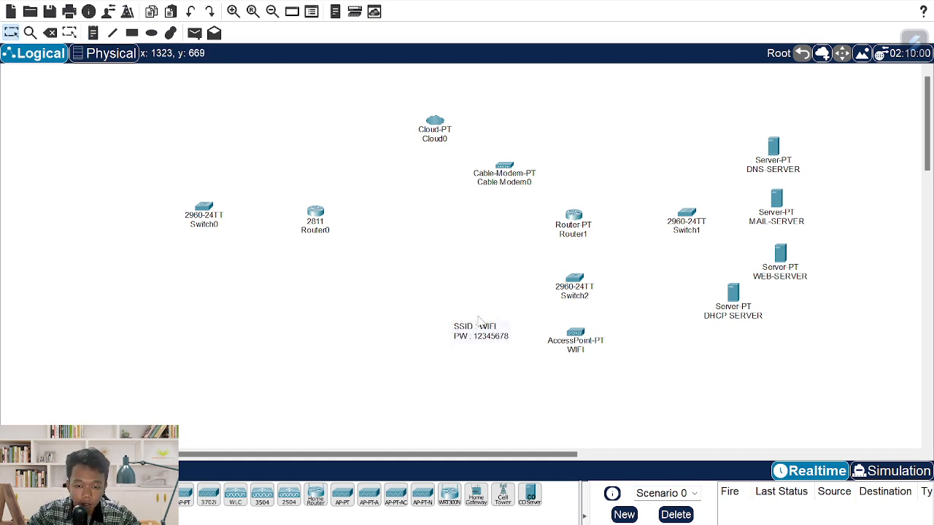
drag(473, 335, 480, 329)
key(alt+Tab)
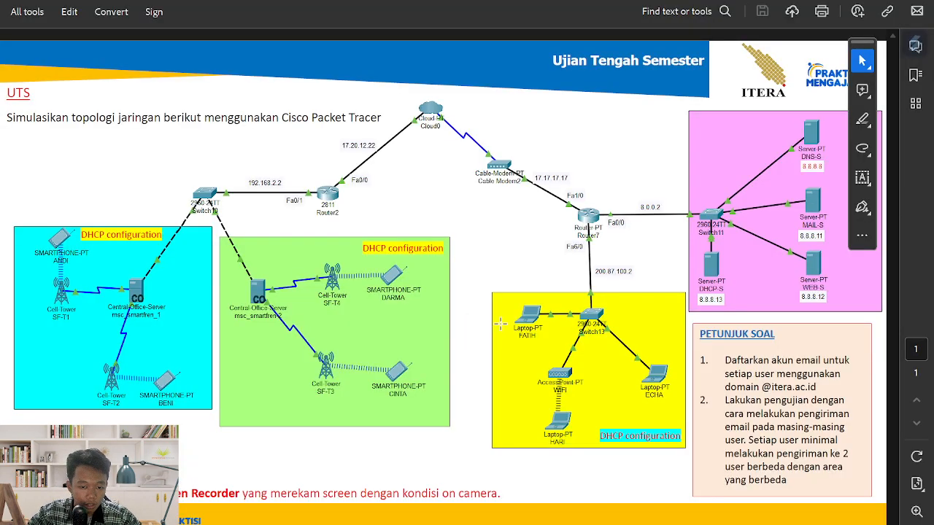
key(alt+Tab)
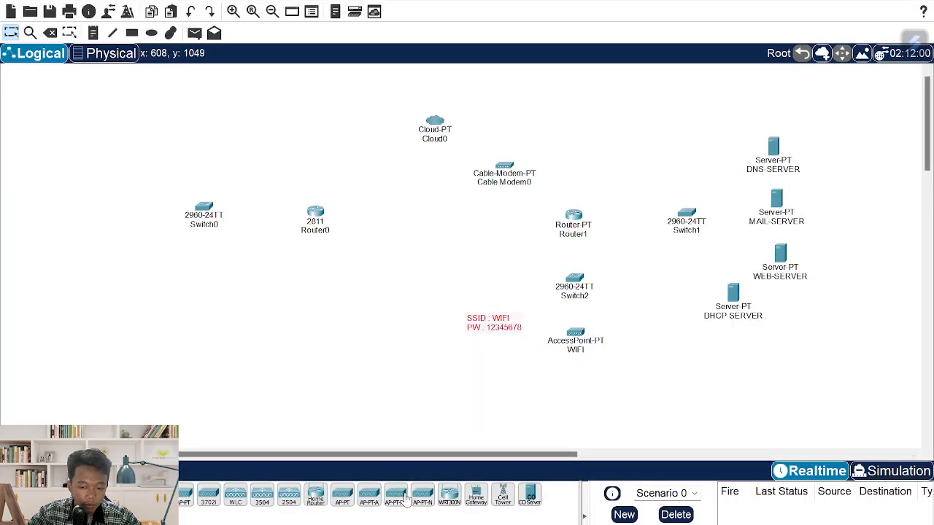
- Place two Central Office Servers on the left and reposition Router0 and Switch0 around them
click(230, 273)
key(alt+Tab)
key(alt+Tab)
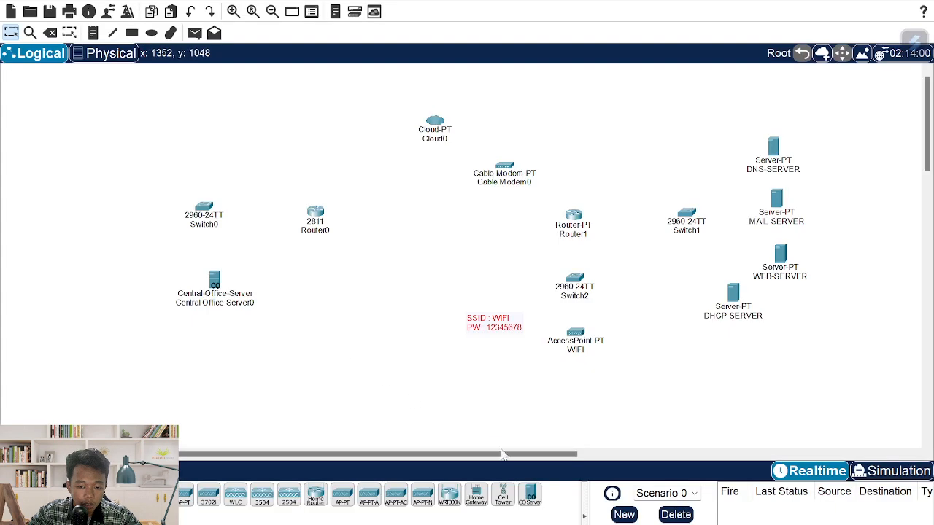
click(530, 497)
click(147, 290)
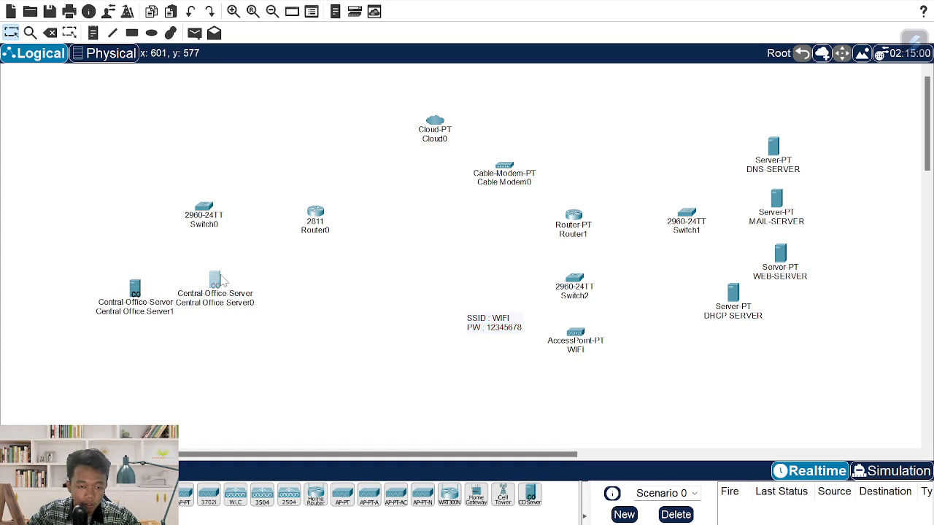
drag(214, 279, 269, 284)
mouse_move(302, 220)
mouse_down()
mouse_move(322, 175)
mouse_move(323, 210)
mouse_move(353, 168)
mouse_up()
click(340, 210)
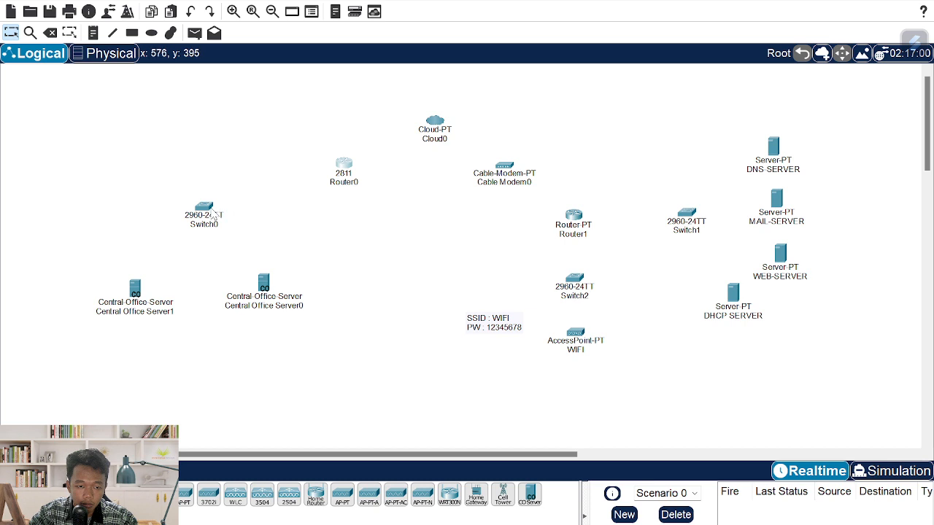
drag(211, 213, 289, 218)
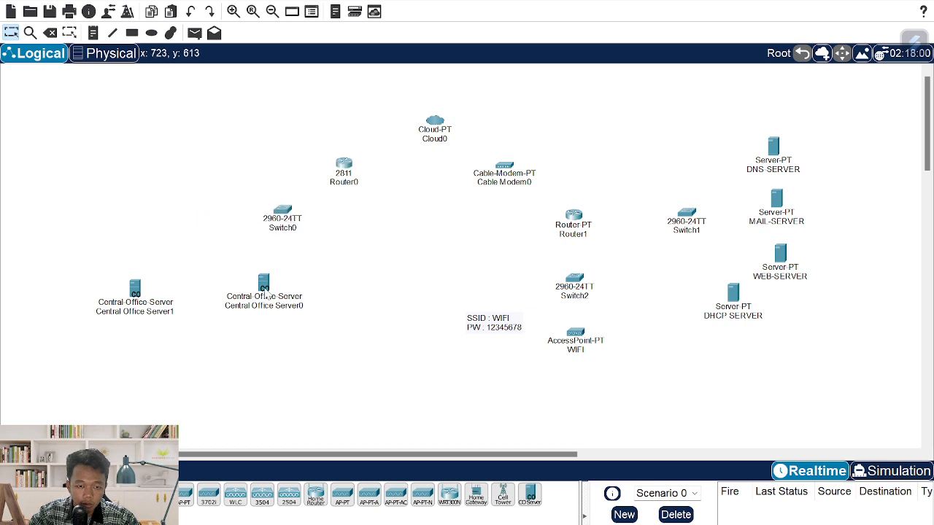
drag(267, 295, 331, 288)
drag(278, 212, 229, 213)
drag(331, 285, 330, 283)
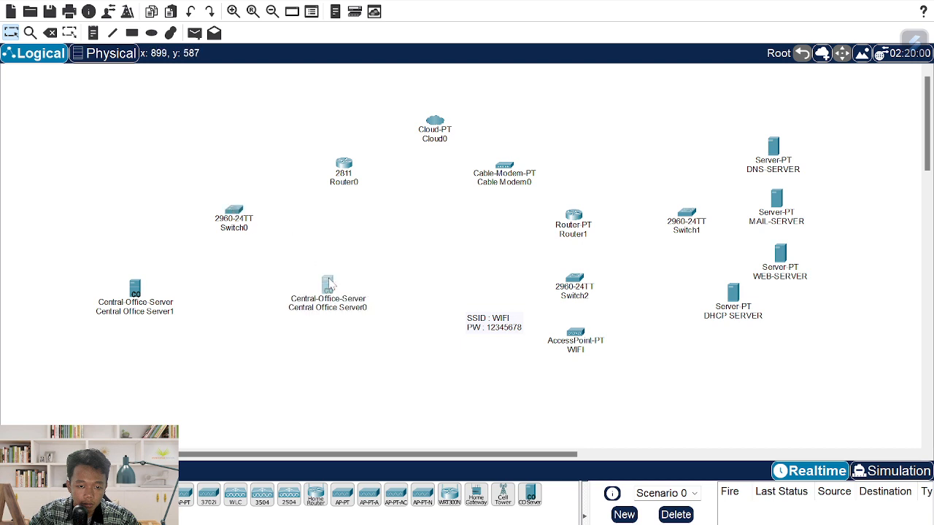
click(385, 321)
- Place four cell towers, Cell Tower0–3, two in the middle and two at the far left
click(501, 493)
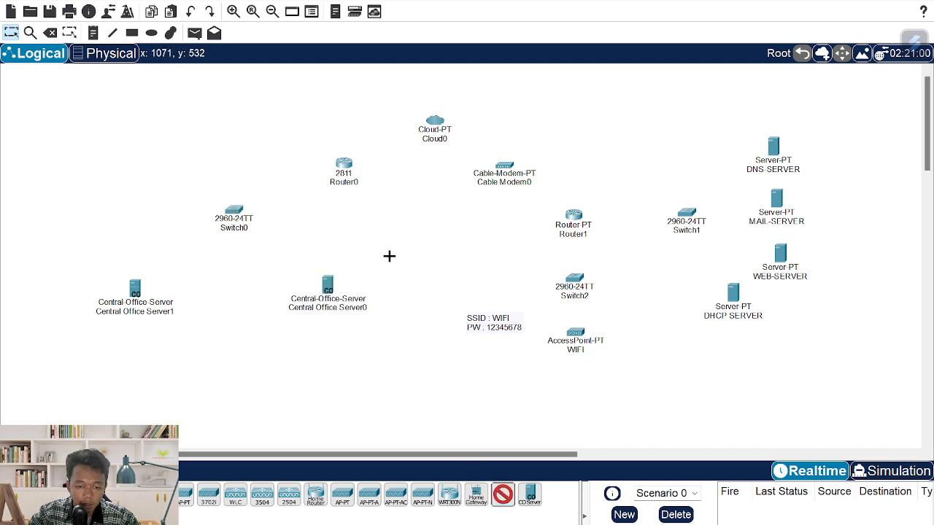
click(389, 256)
click(502, 496)
click(382, 366)
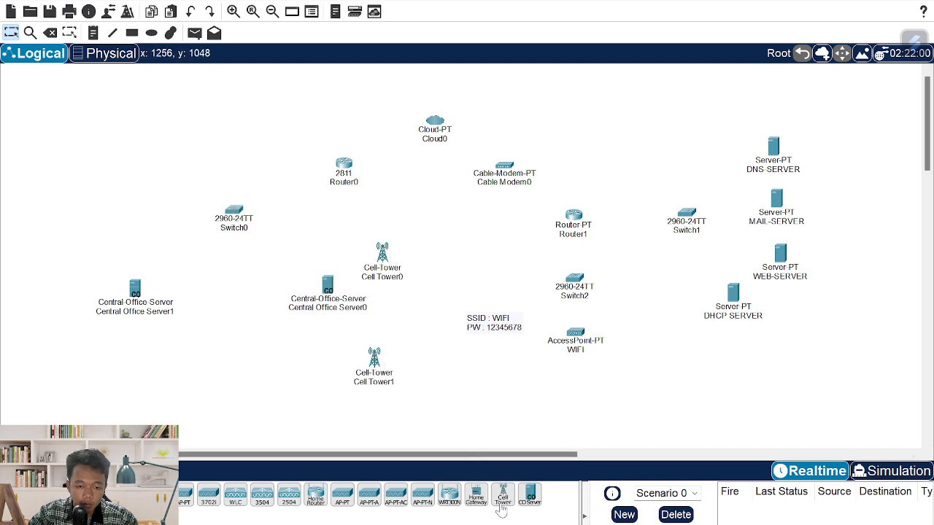
click(502, 499)
click(106, 246)
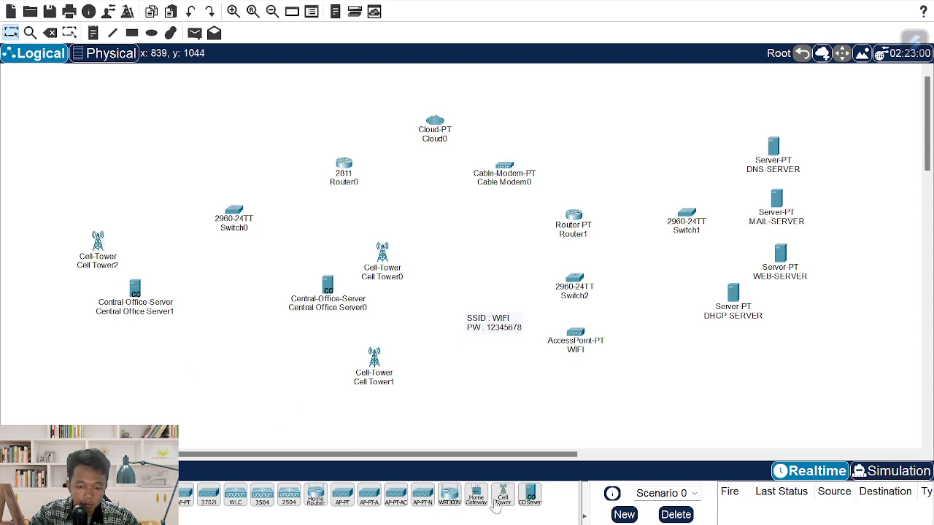
click(501, 497)
click(106, 340)
- Line up the cell towers and Central Office Servers to match the reference layout
drag(137, 292, 171, 288)
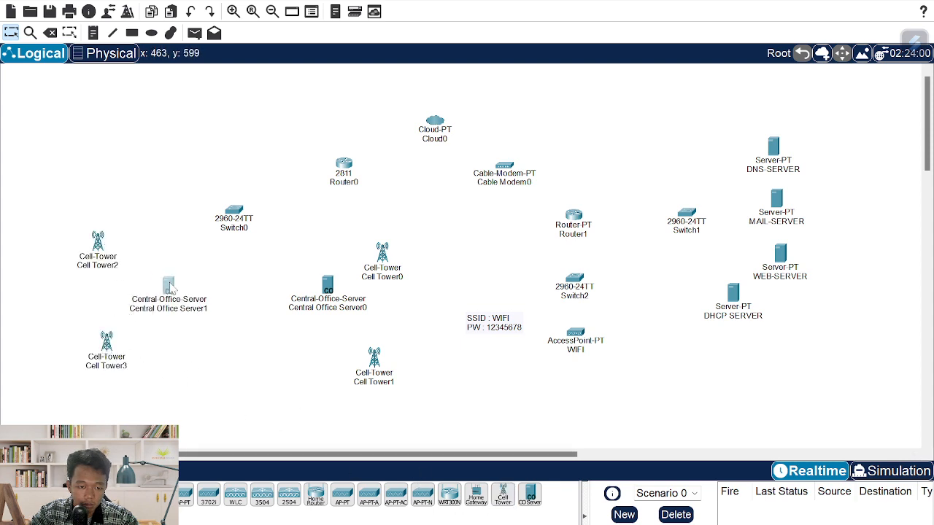
drag(98, 245, 114, 245)
drag(107, 352, 115, 358)
drag(322, 291, 296, 290)
drag(388, 255, 363, 250)
drag(373, 368, 341, 354)
drag(359, 250, 348, 245)
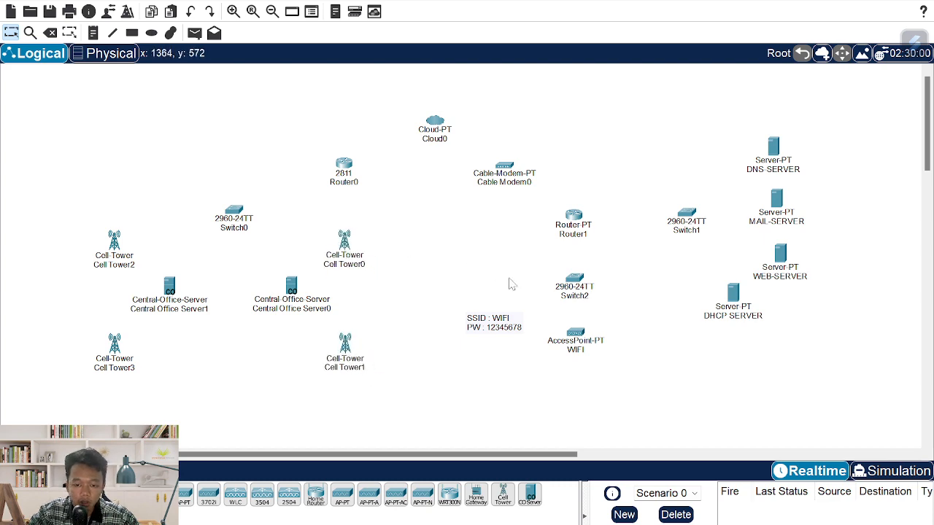
key(alt+Tab)
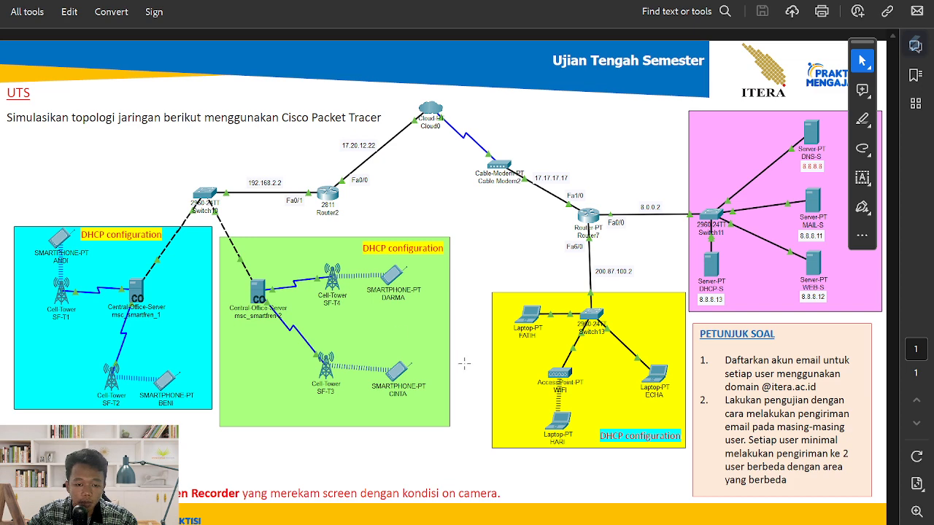
key(alt+Tab)
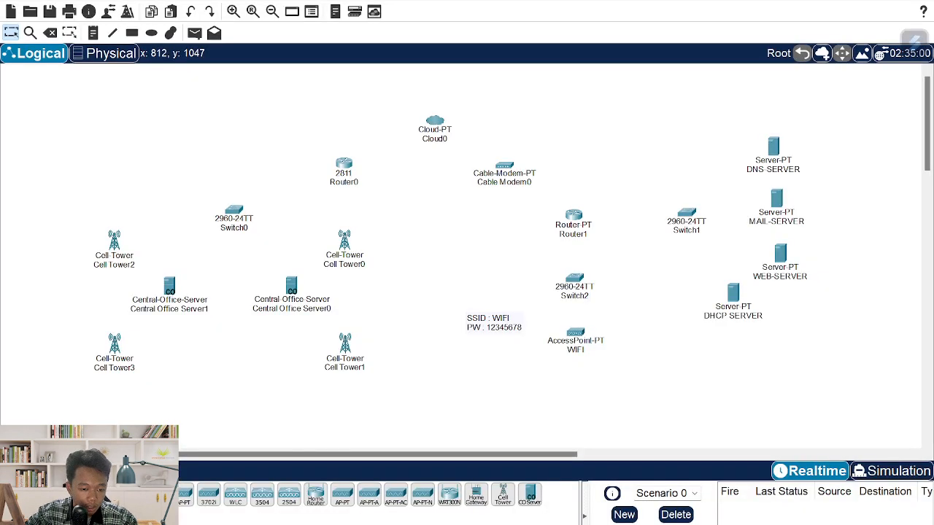
click(37, 491)
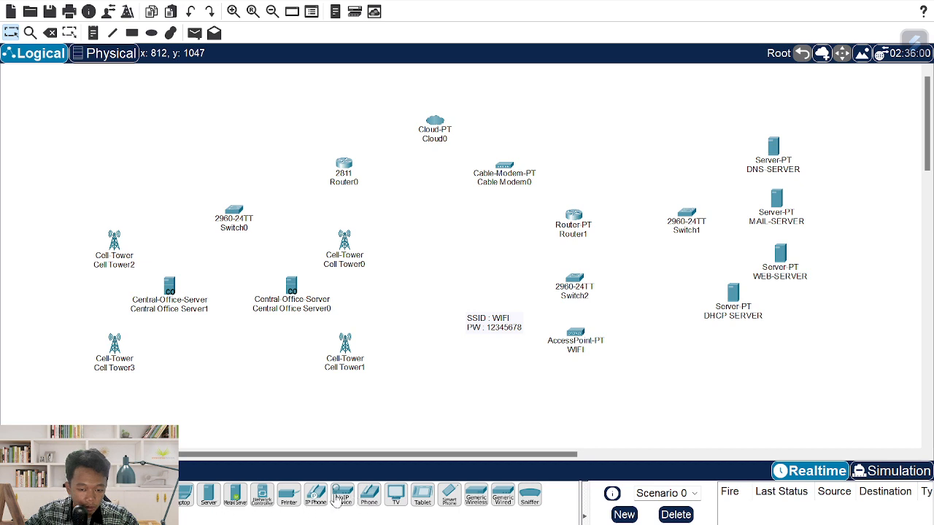
- Place Smartphone0 and Smartphone1 beside the left-hand cell towers
click(465, 508)
click(37, 209)
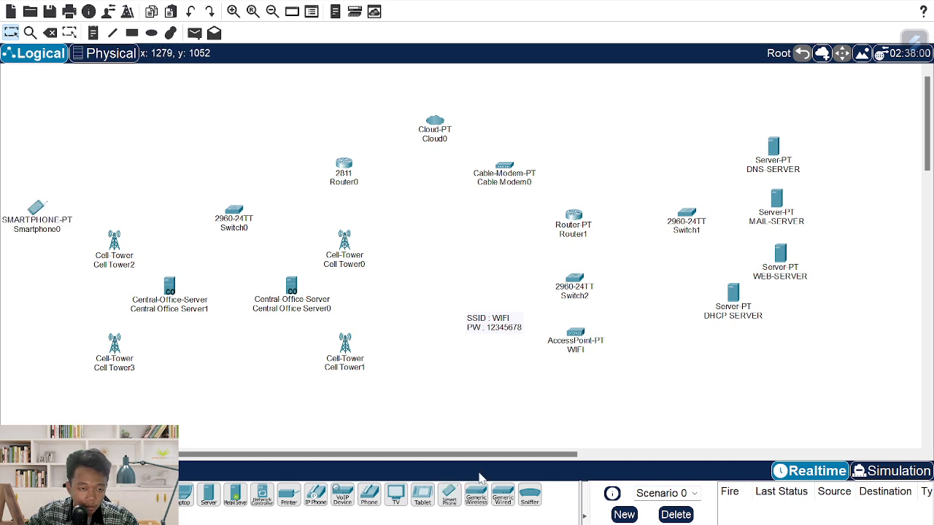
click(452, 501)
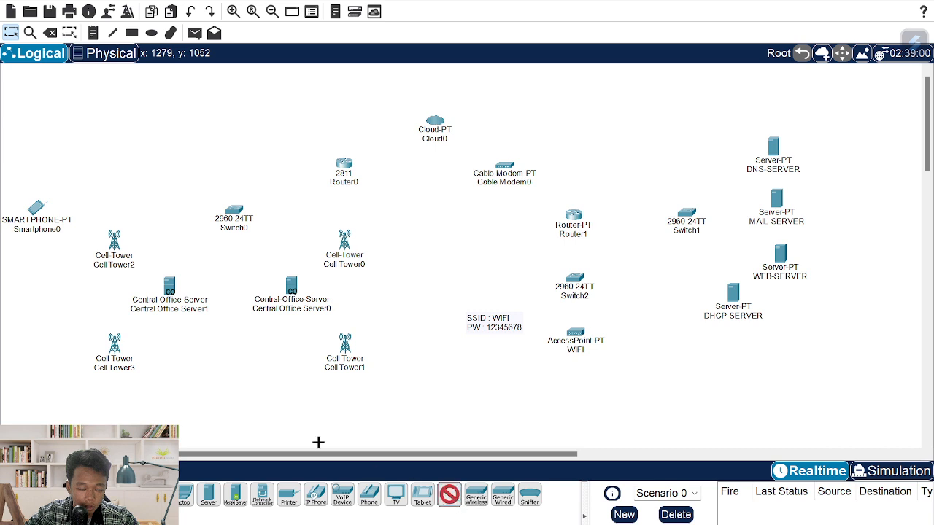
click(59, 350)
drag(38, 224, 45, 247)
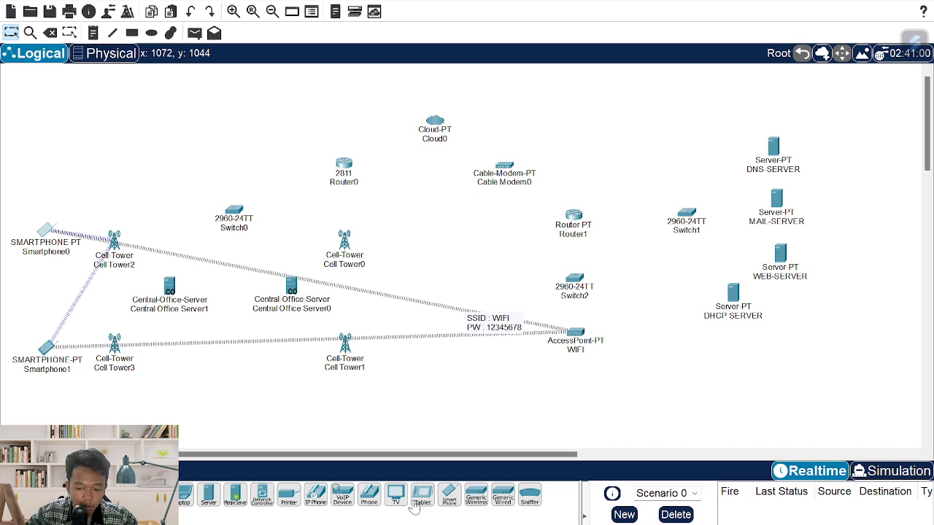
- Place Smartphone2 and Smartphone3 beside Cell Tower0 and Cell Tower1, and shift the SSID/PW note
click(449, 500)
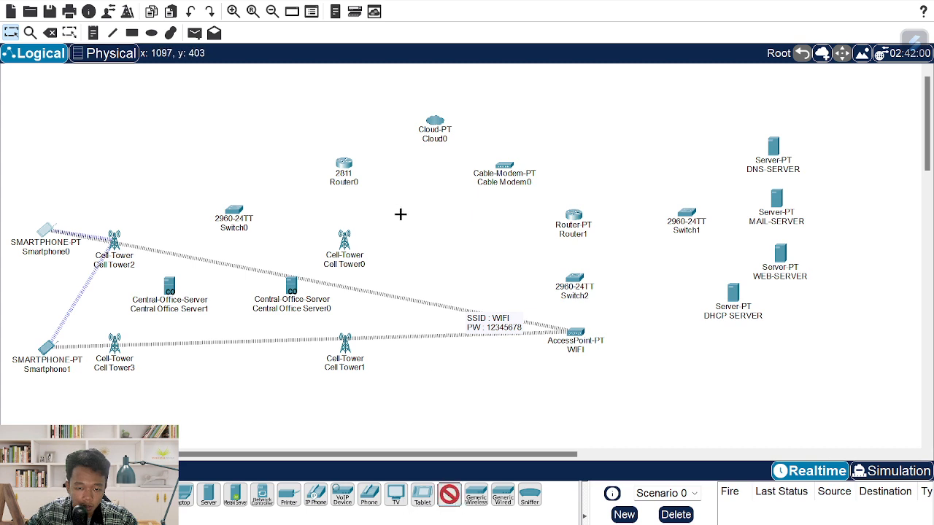
click(396, 240)
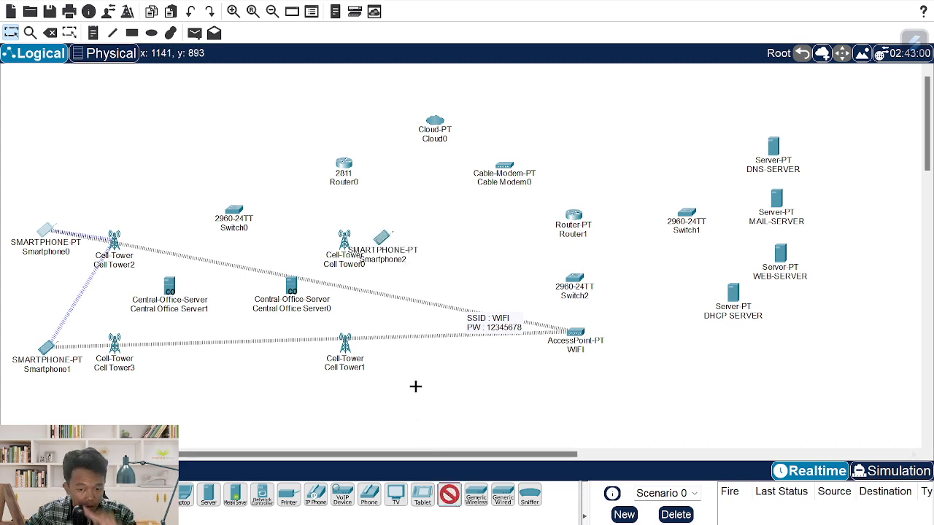
click(397, 355)
drag(383, 238, 429, 235)
drag(399, 355, 420, 348)
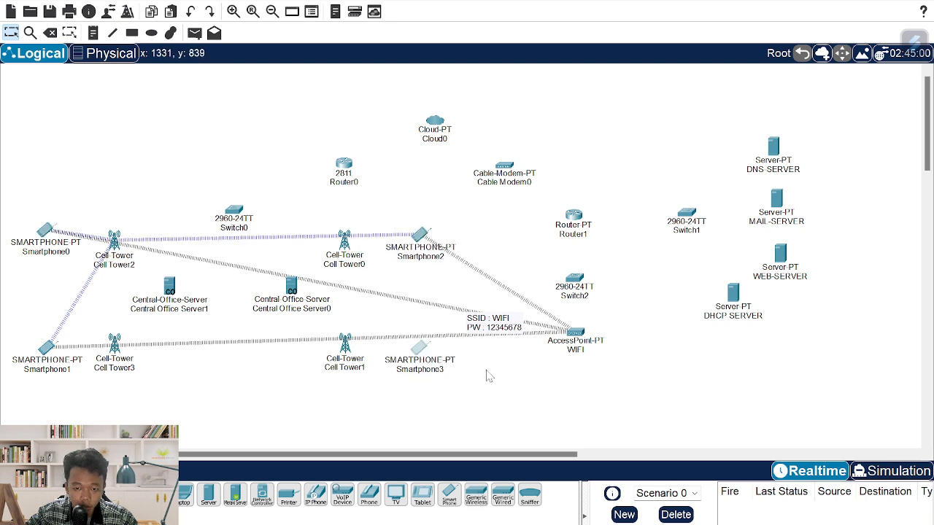
drag(504, 326, 513, 305)
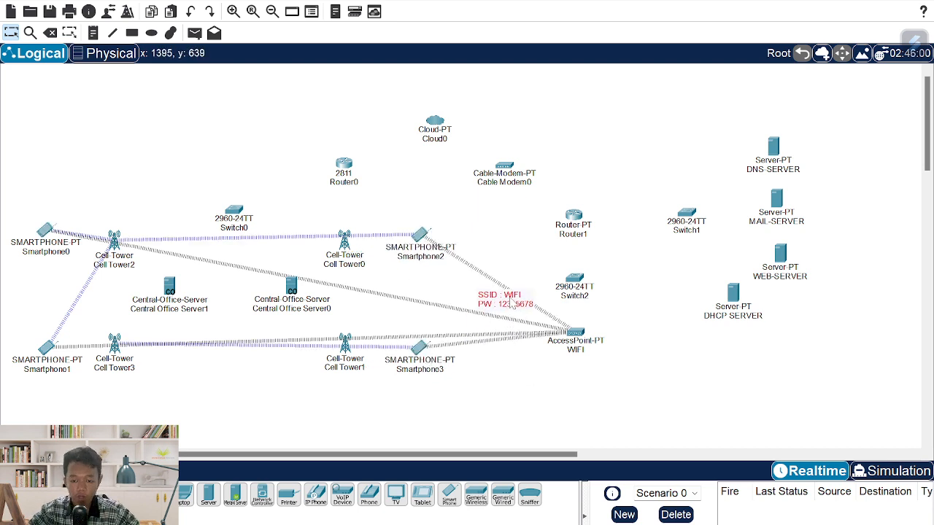
- Set the access point's Port 1 SSID to WIFI with WPA2-PSK and the noted pass phrase
click(575, 333)
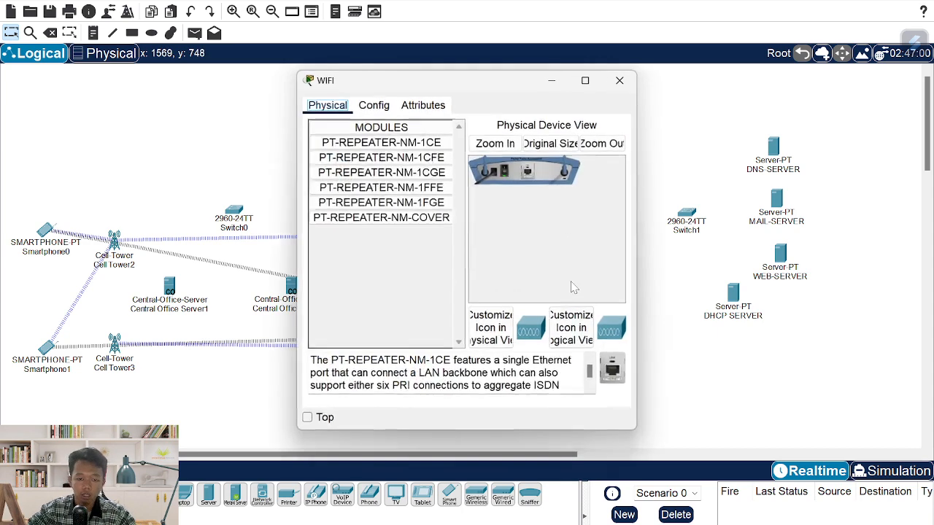
click(379, 111)
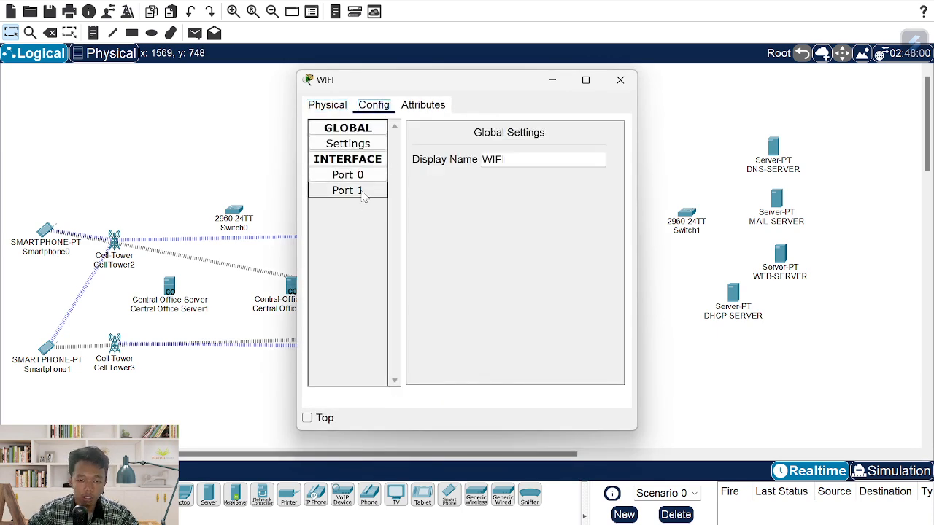
click(362, 193)
double_click(579, 168)
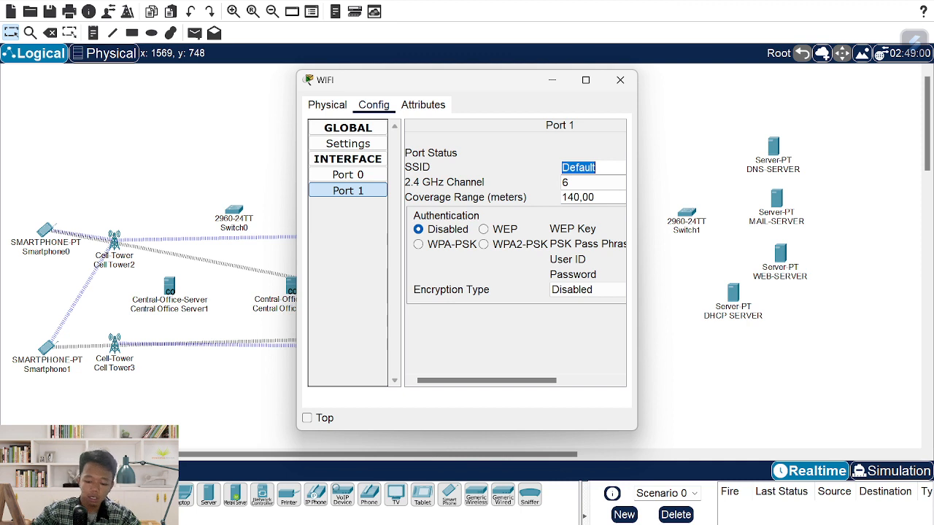
text(WIFI)
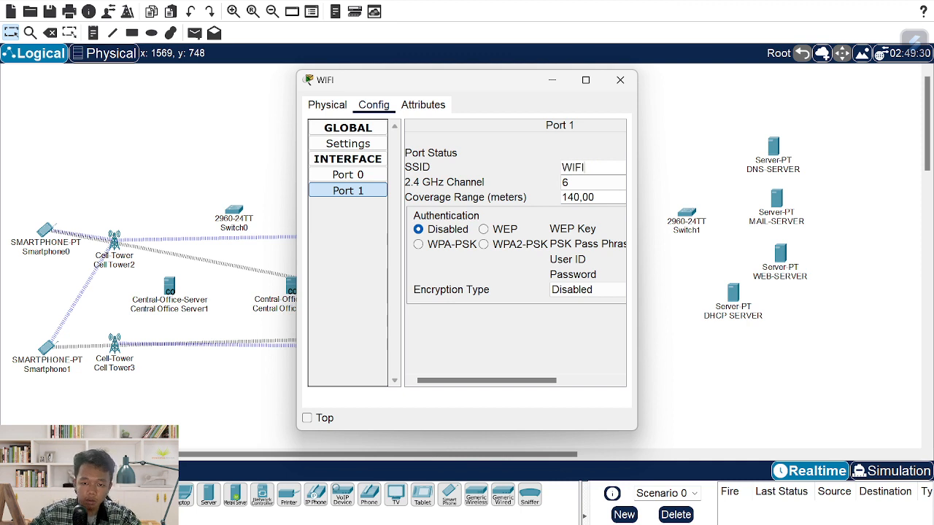
click(509, 246)
drag(536, 382, 593, 382)
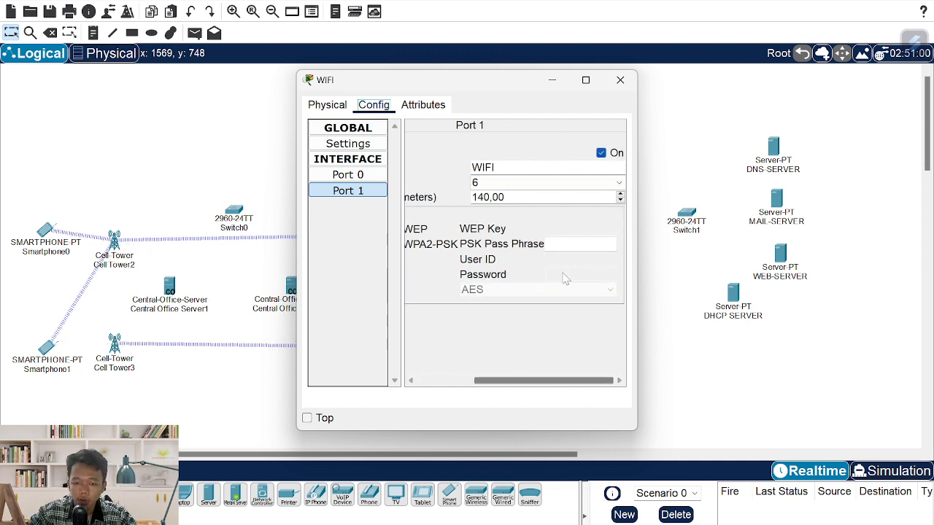
click(570, 245)
text(1234567)
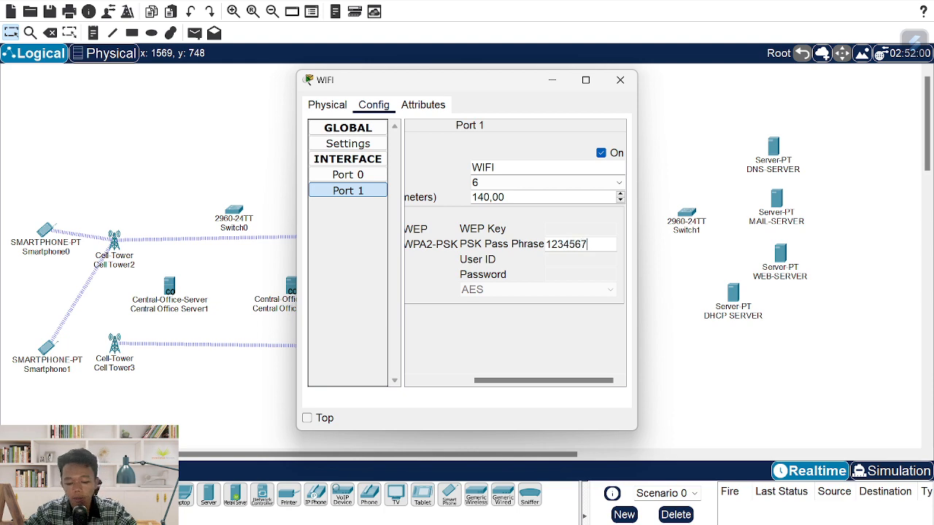
text(8)
click(620, 80)
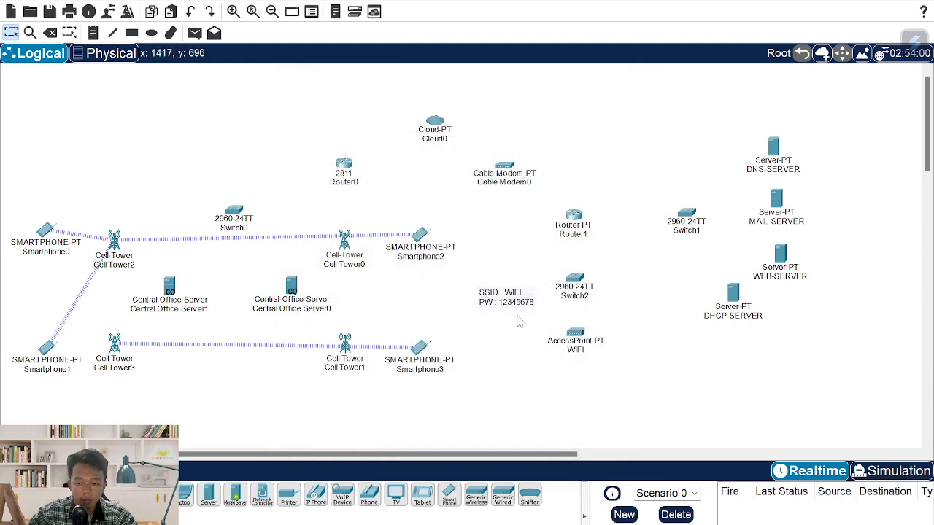
- Move the SSID/PW note down beside the access point and recheck the reference
drag(511, 304, 526, 316)
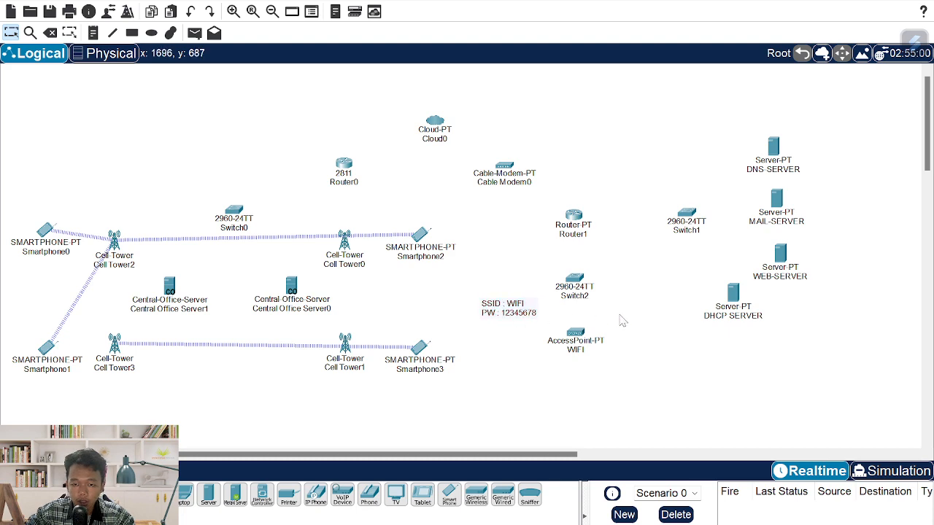
key(alt+Tab)
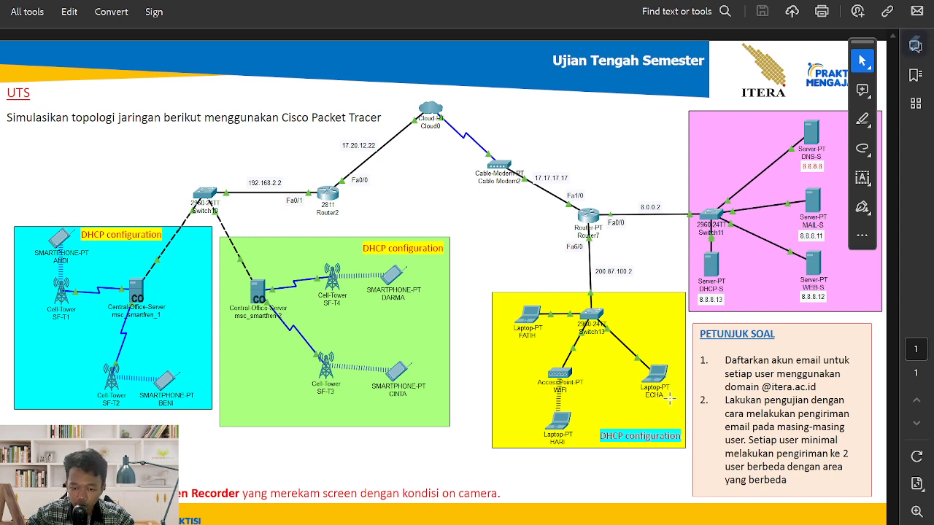
key(alt+Tab)
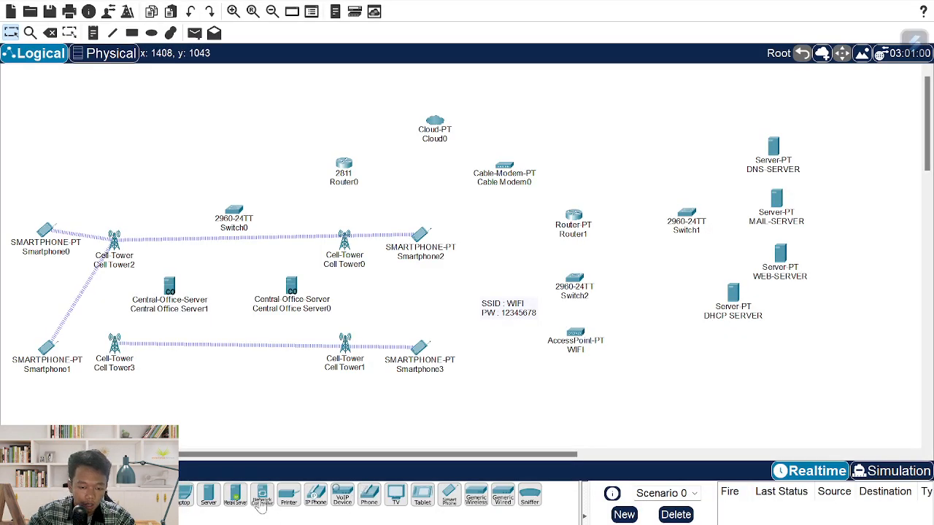
- Place Laptop0 below the WIFI access point and, powered off, remove its WPC300N wireless module
click(186, 498)
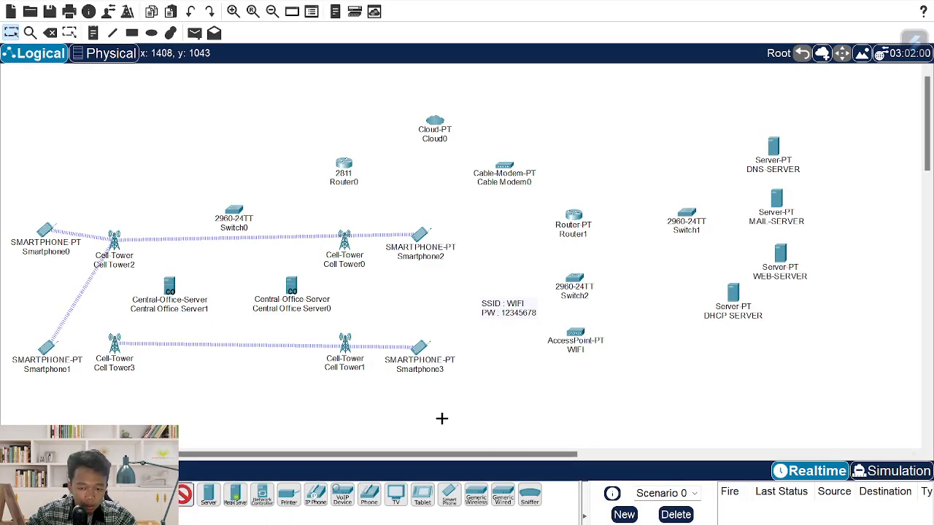
click(570, 386)
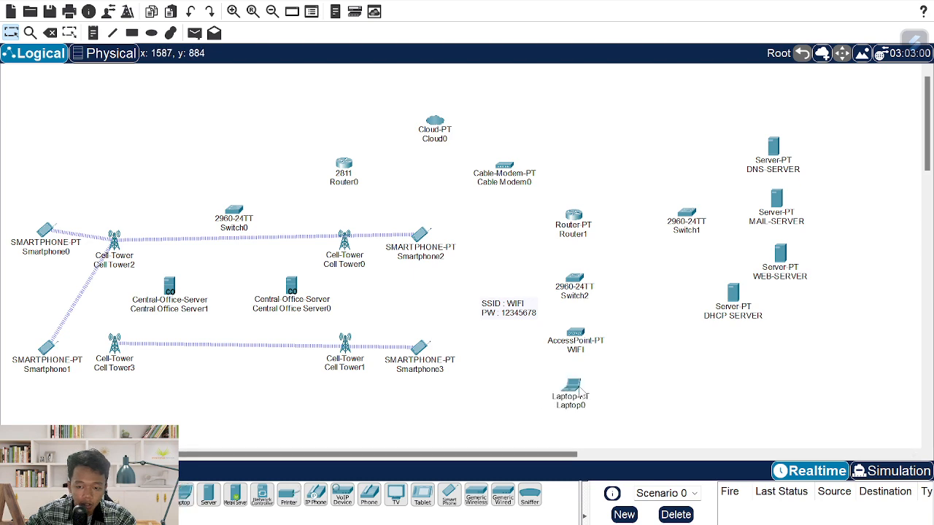
click(582, 390)
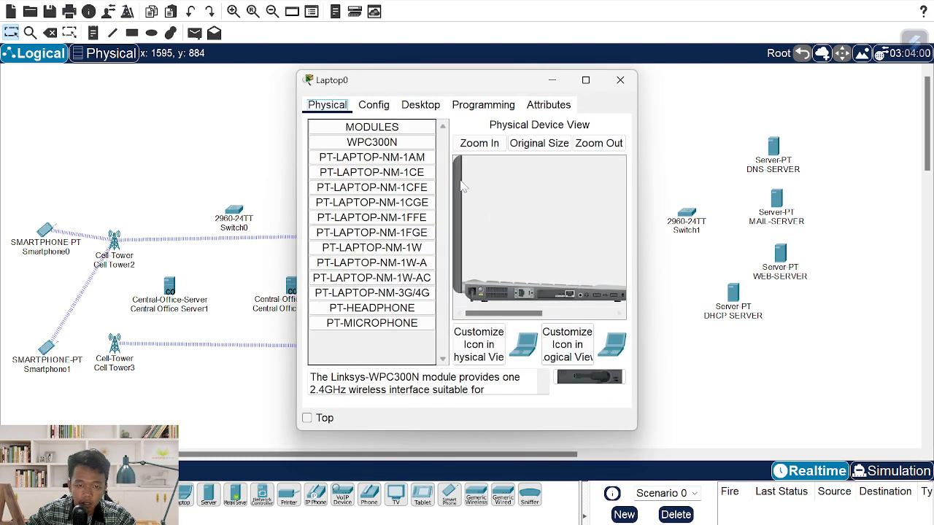
click(485, 293)
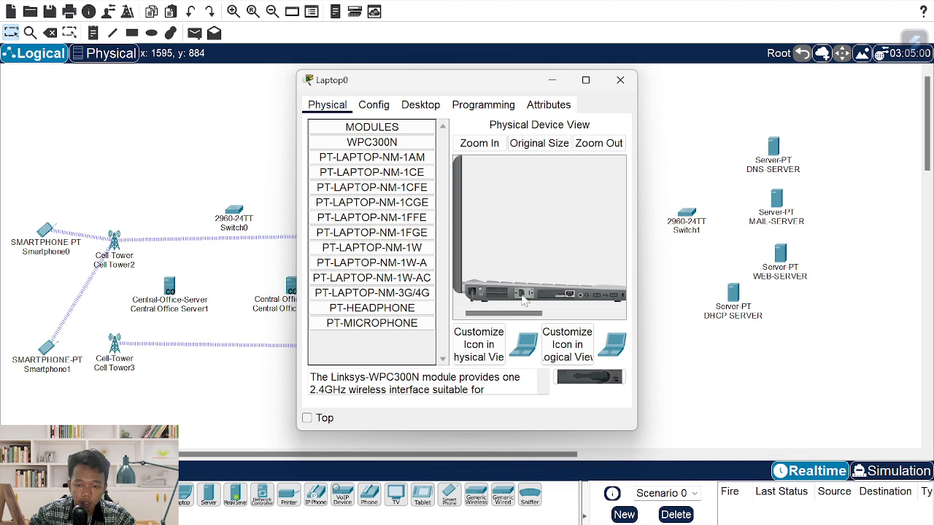
mouse_move(540, 299)
mouse_down()
mouse_move(456, 315)
mouse_move(372, 291)
mouse_move(376, 156)
mouse_move(384, 148)
mouse_move(554, 296)
mouse_up()
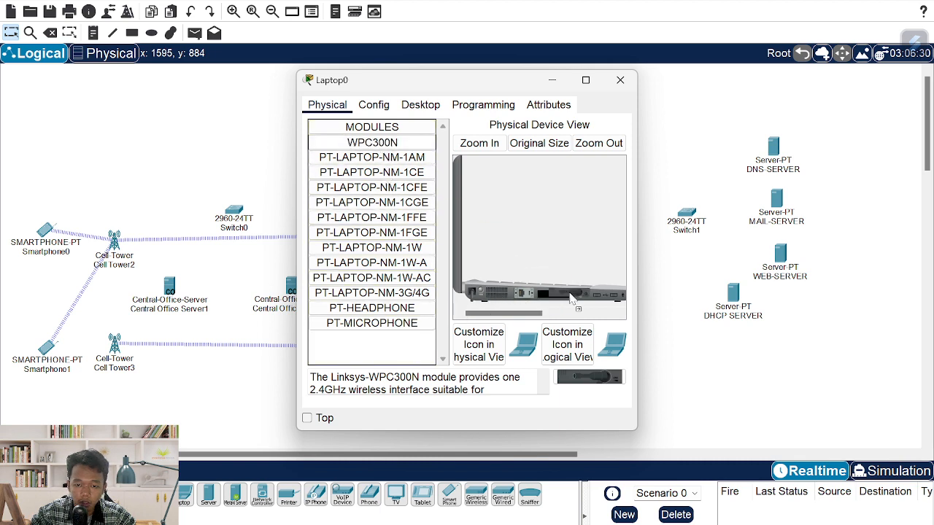
click(487, 294)
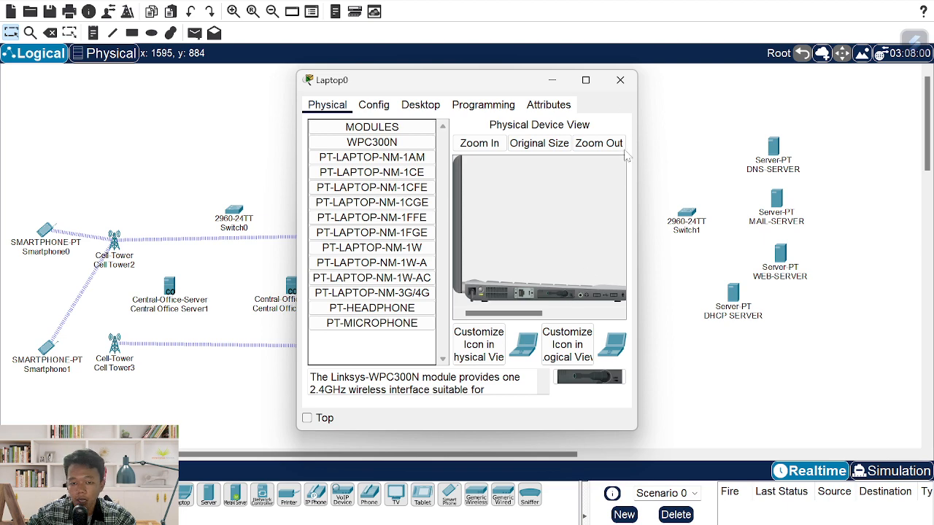
click(620, 79)
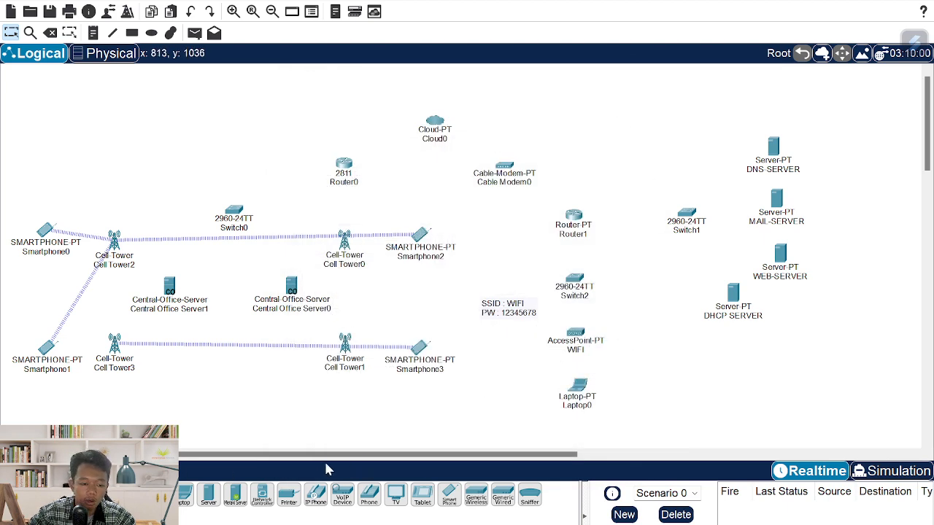
- Add Laptop1 beside the access point and shift the SSID and password note lower
click(184, 496)
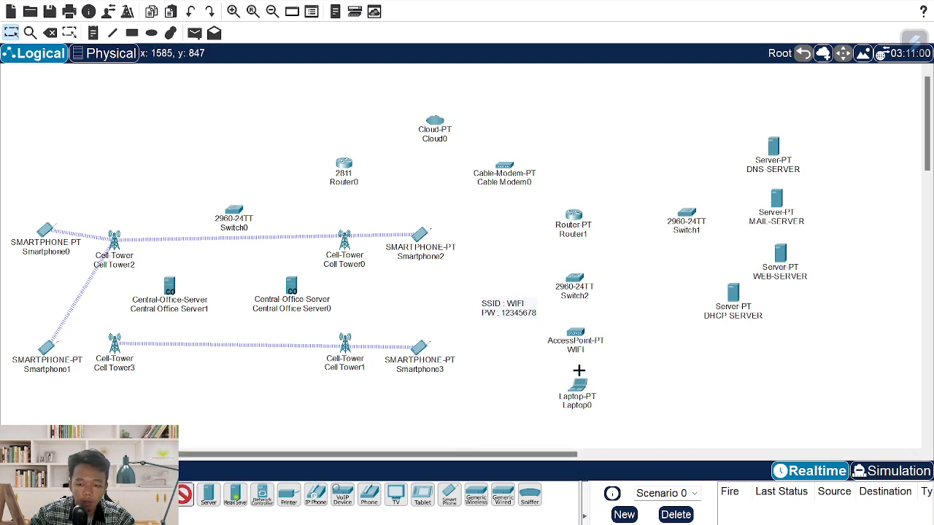
click(645, 282)
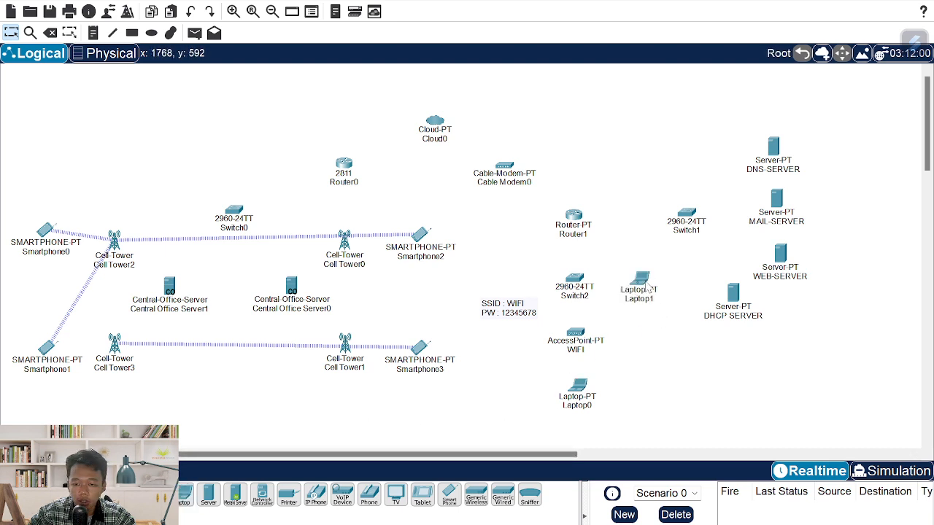
drag(634, 298, 639, 348)
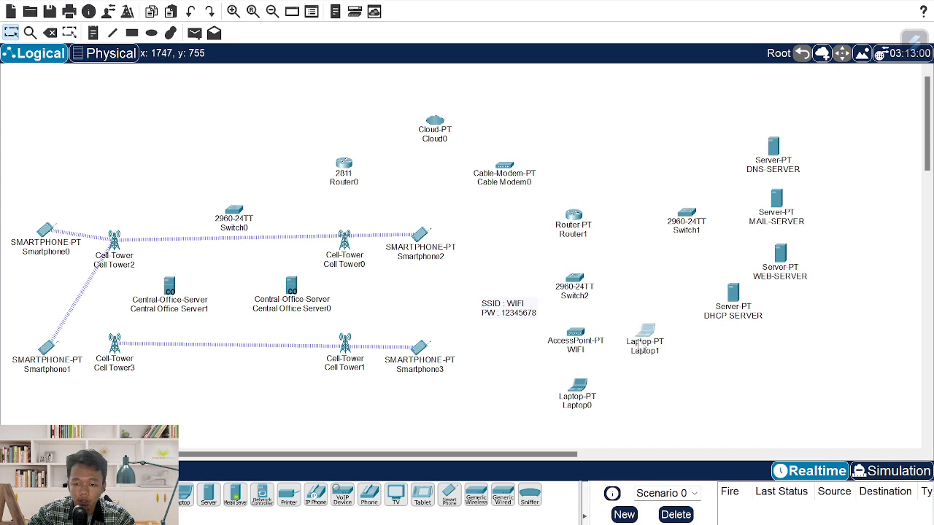
drag(508, 316, 509, 340)
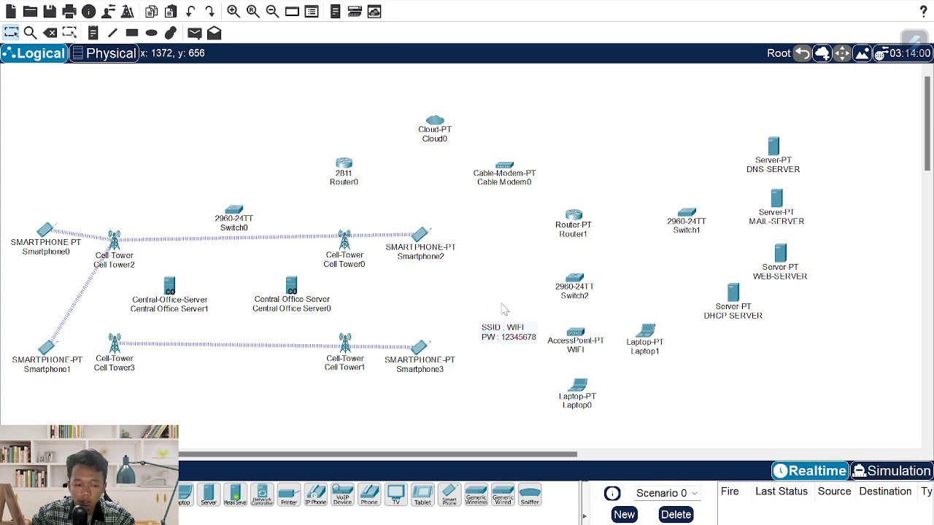
- Add Laptop2 and move the DNS, mail and web servers further right
click(184, 496)
click(510, 289)
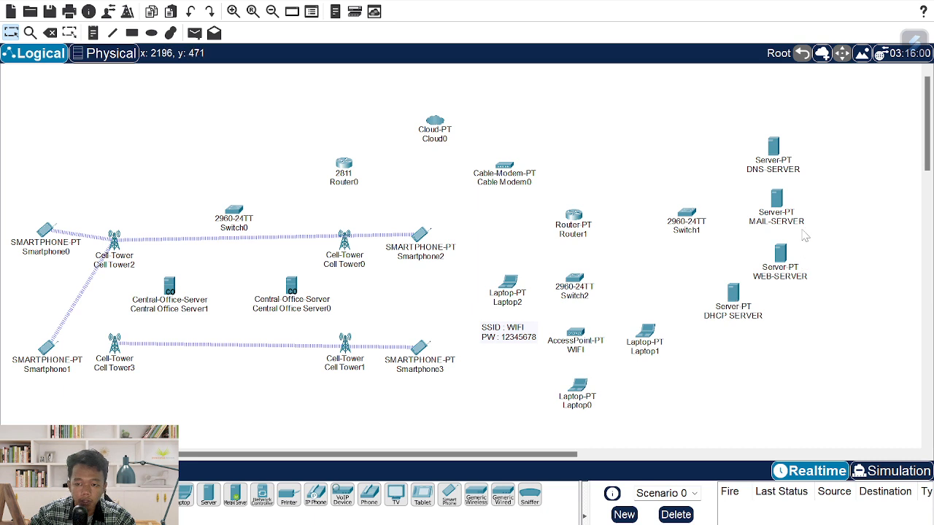
drag(767, 155, 783, 143)
drag(781, 225, 799, 222)
drag(788, 274, 802, 274)
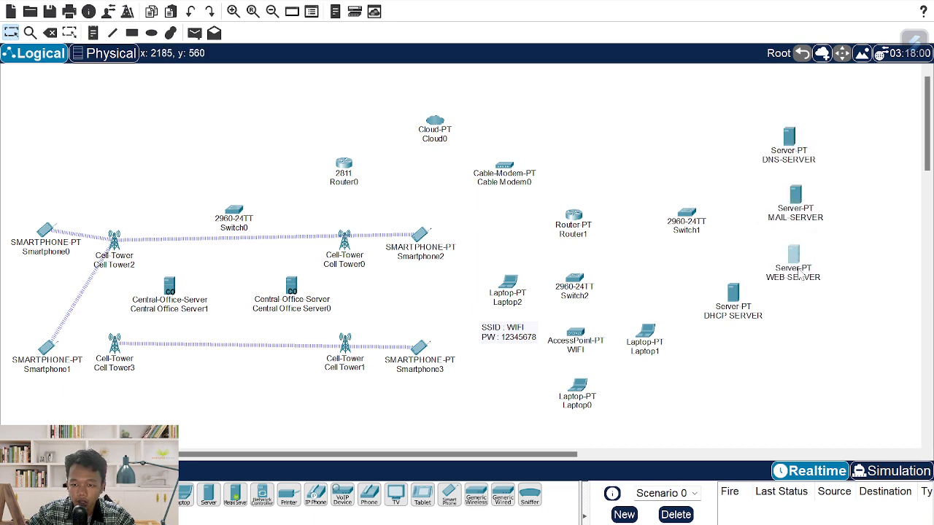
key(alt+Tab)
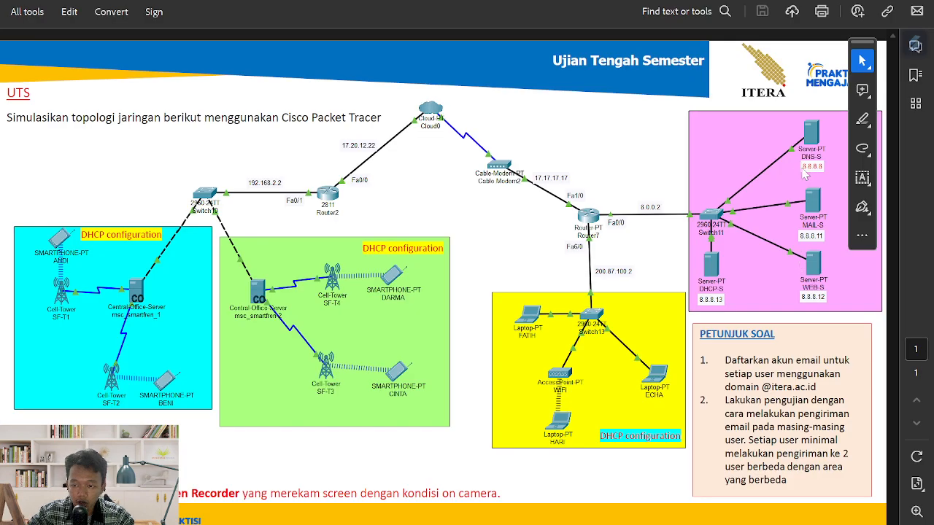
- Add address notes 8.8.8.8, 8.8.8.11, 8.8.8.12 and 8.8.8.13 under the four servers, checking the reference PDF
key(alt+Tab)
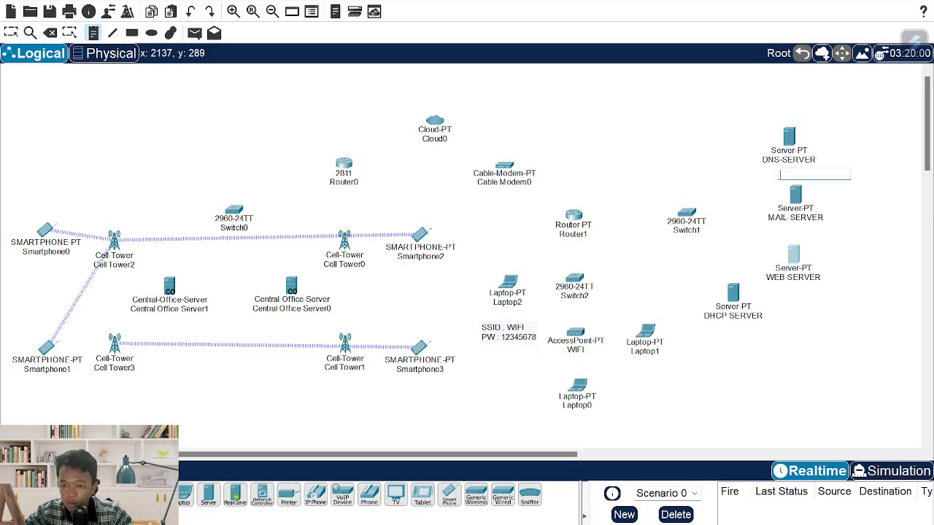
text(8.8.8.)
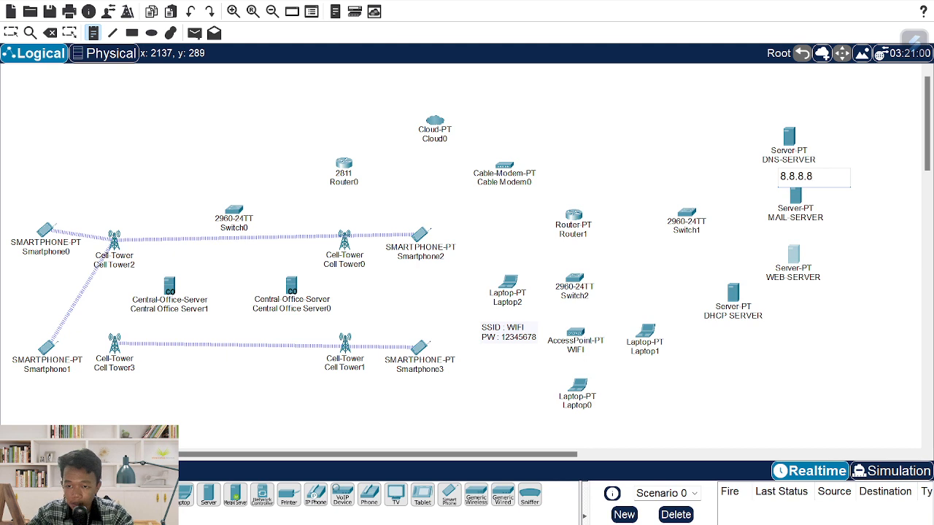
text(8.8.8.11)
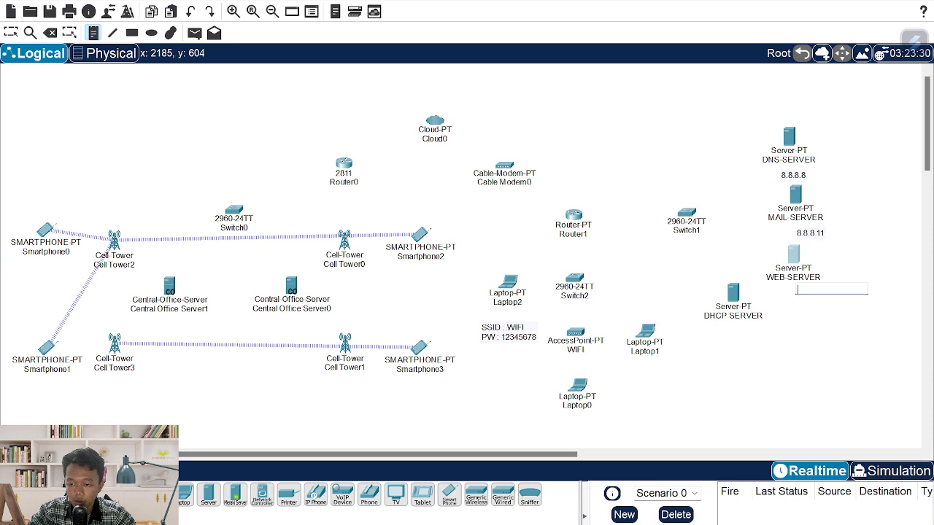
text(8)
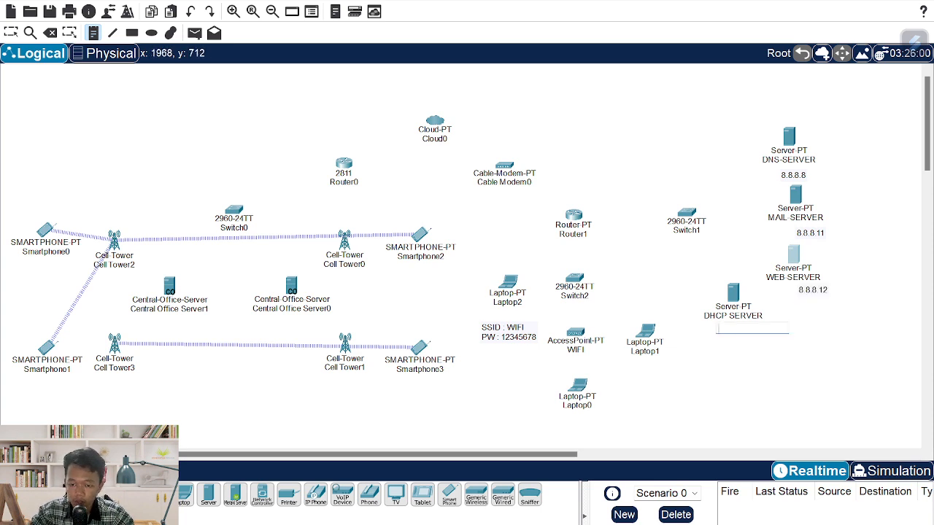
text(8.8.8.13)
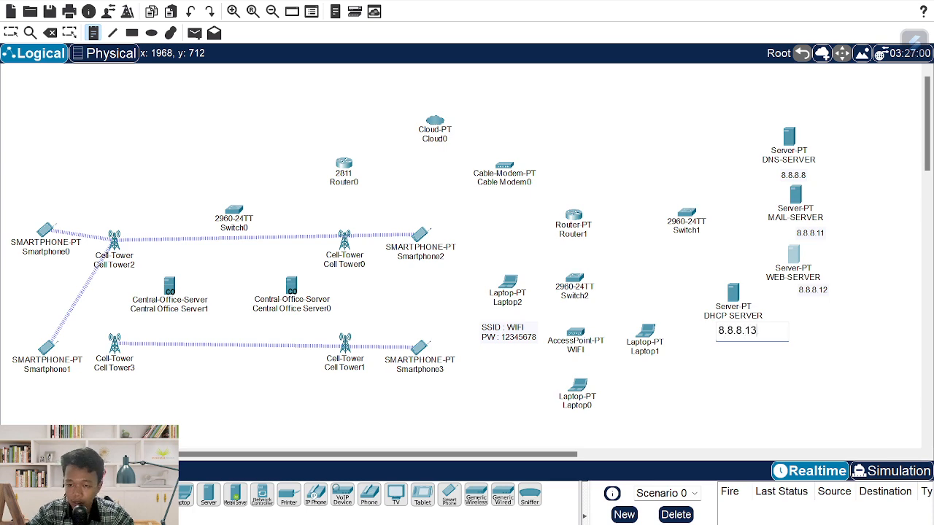
key(alt+Tab)
key(alt+Tab)
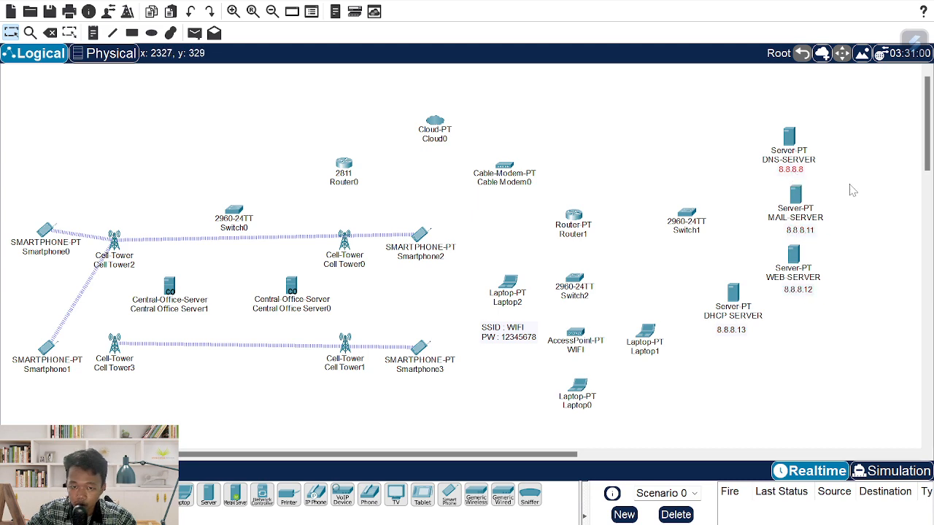
key(alt+Tab)
key(alt+Tab)
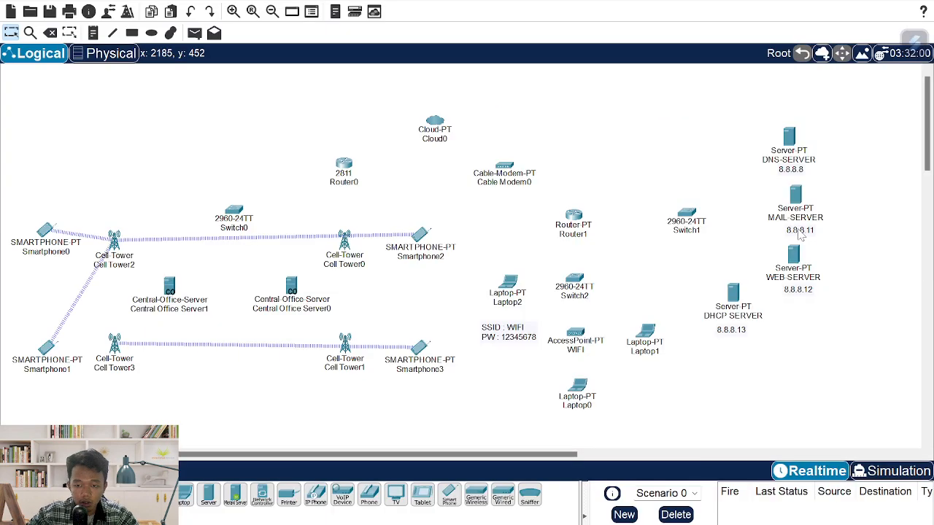
key(alt+Tab)
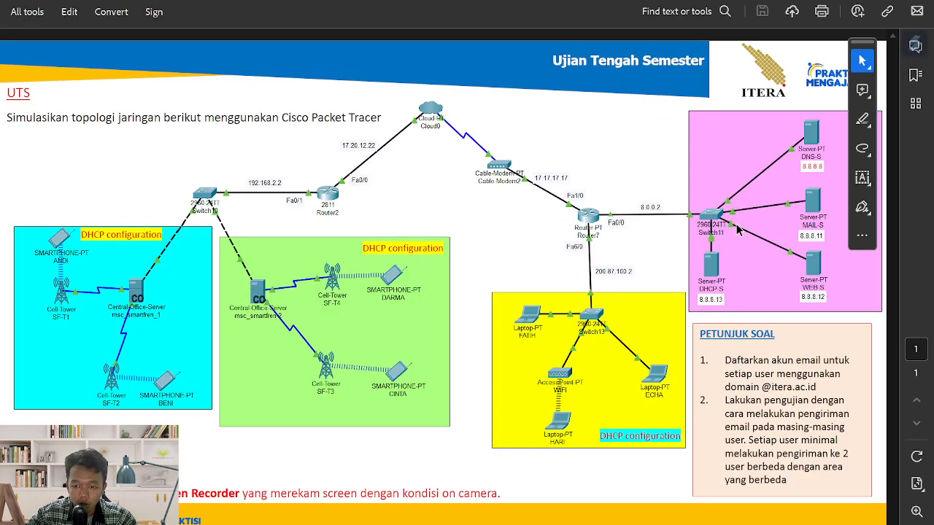
- Add the 8.0.0.2 address note beside Router1
key(alt+Tab)
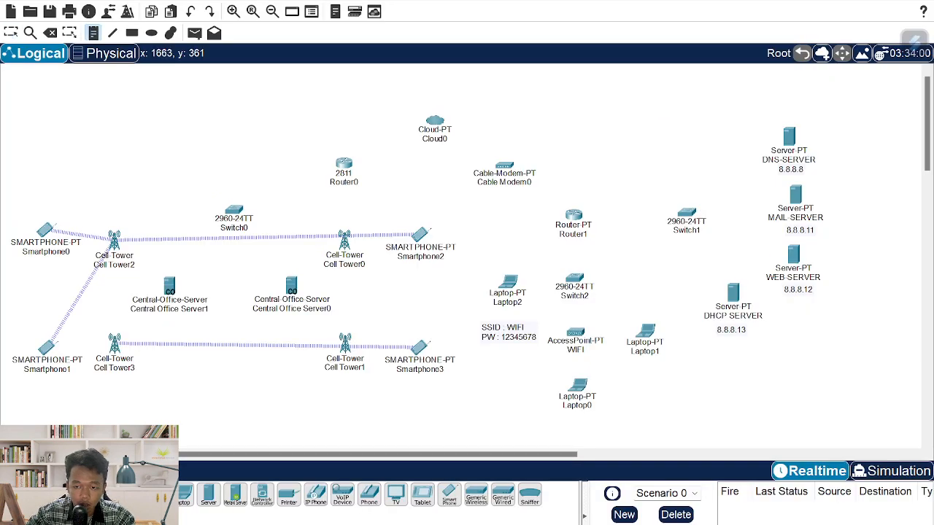
click(605, 195)
text(8.0.0.2)
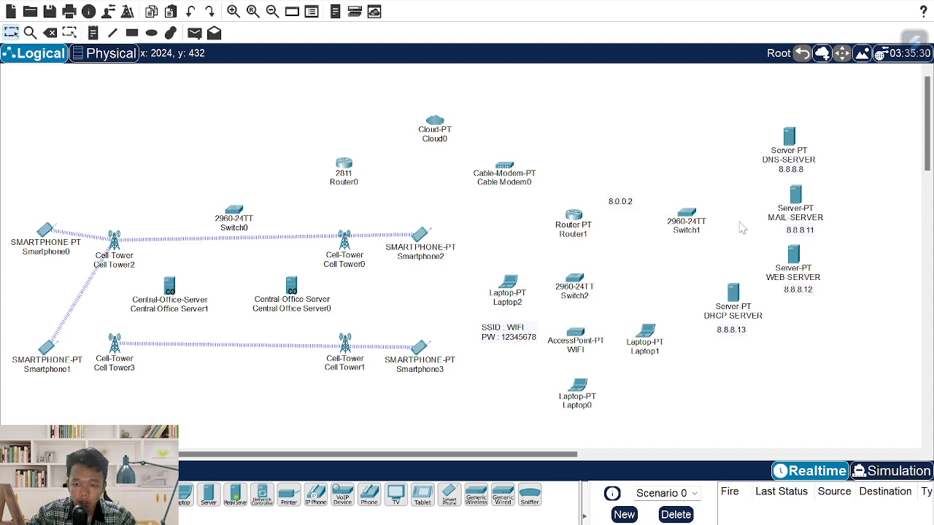
key(alt+Tab)
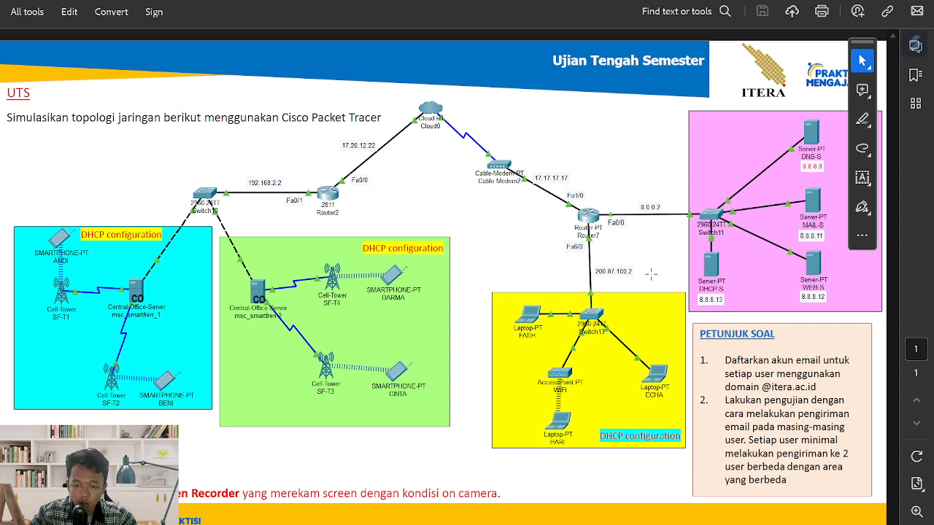
key(alt+Tab)
- Add the 200.87.100.2 note below Router1, comparing against the reference diagram
key(n)
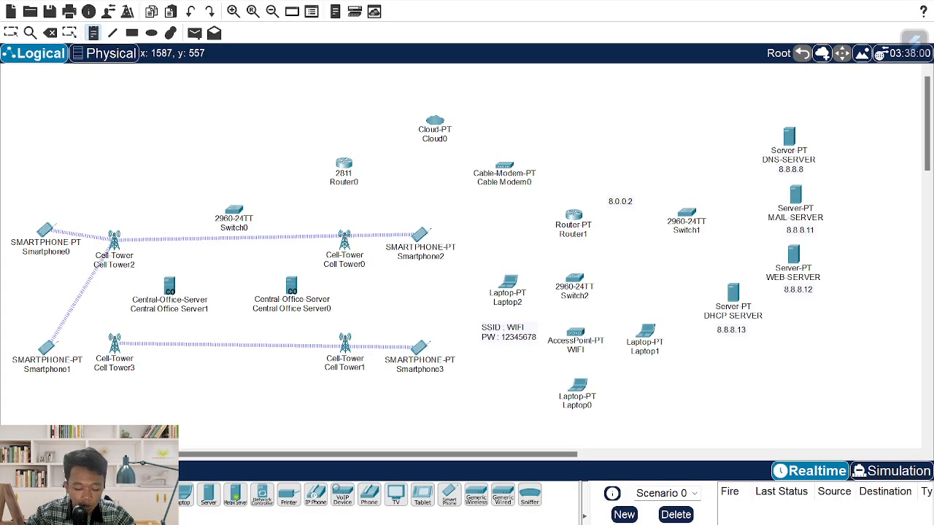
click(595, 253)
text(200.87.100.2)
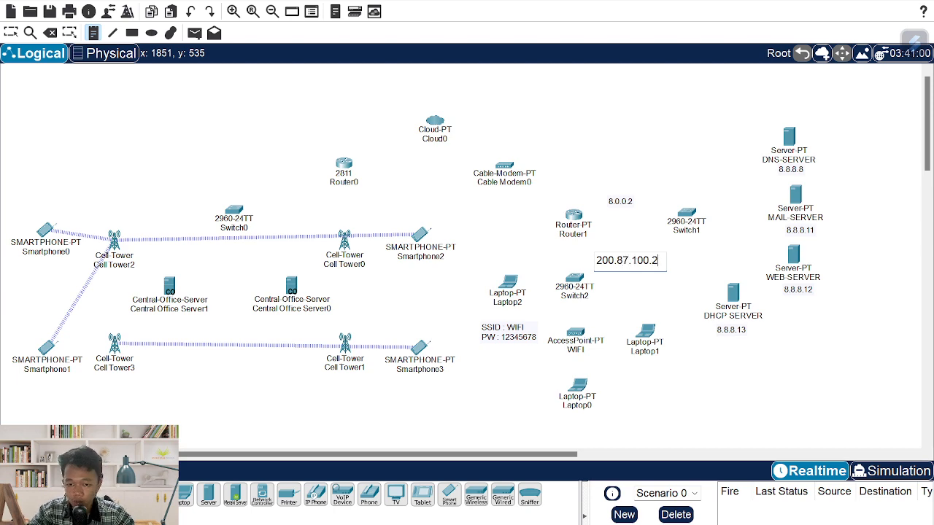
key(Escape)
key(alt+Tab)
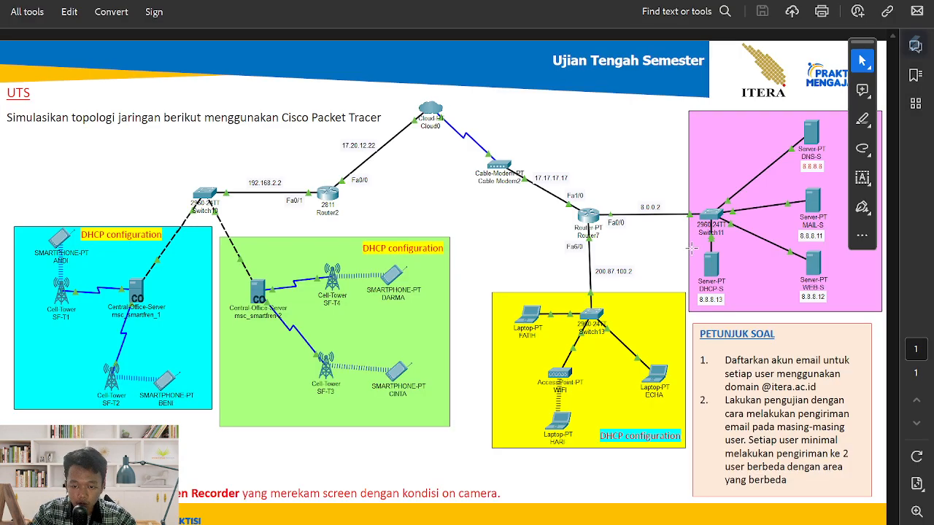
key(alt+Tab)
key(alt+Tab)
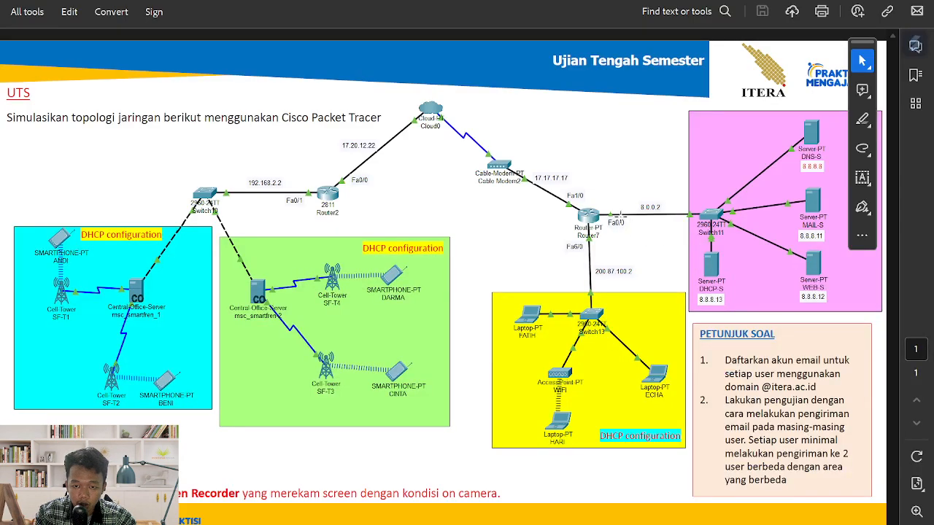
key(alt+Tab)
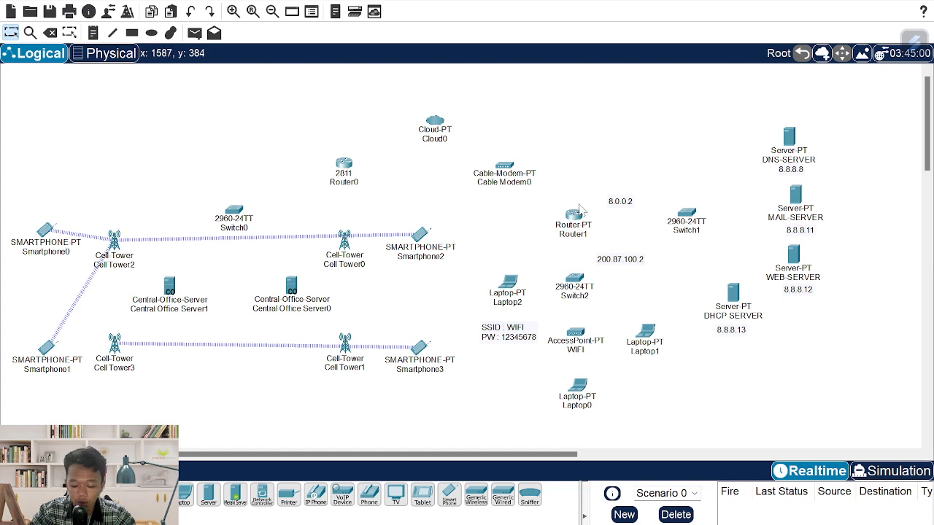
- Add the 17.17.17.17 note right of Cable Modem0 and nudge the 8.0.0.2 note right
key(n)
click(541, 178)
text(17.17.17.17)
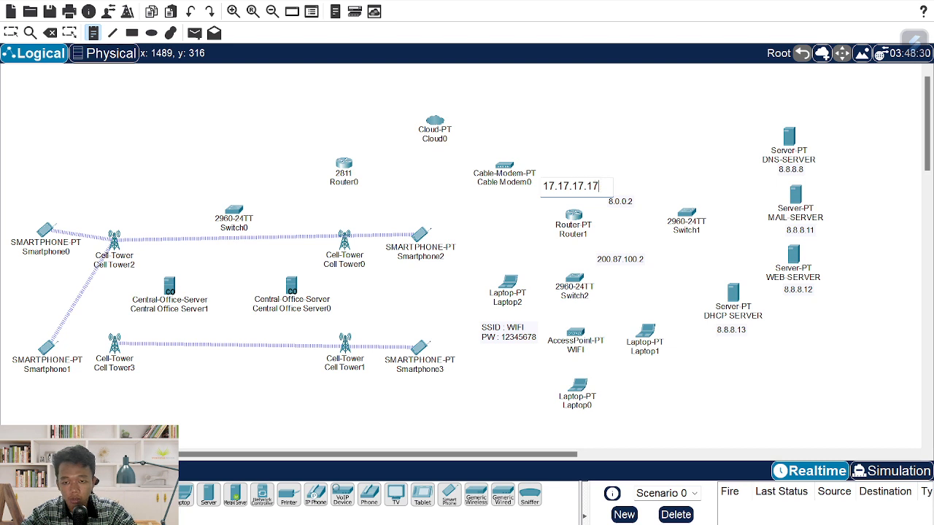
key(Escape)
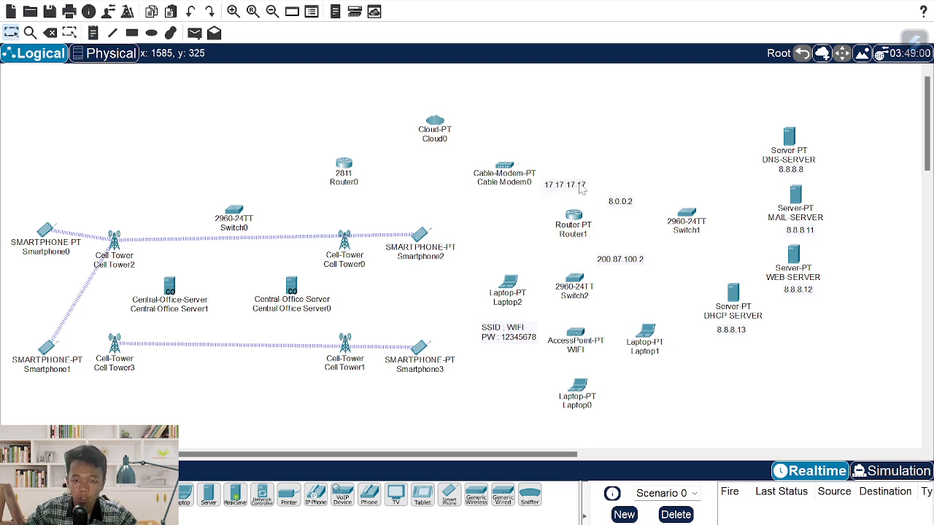
drag(625, 200, 628, 200)
key(alt+Tab)
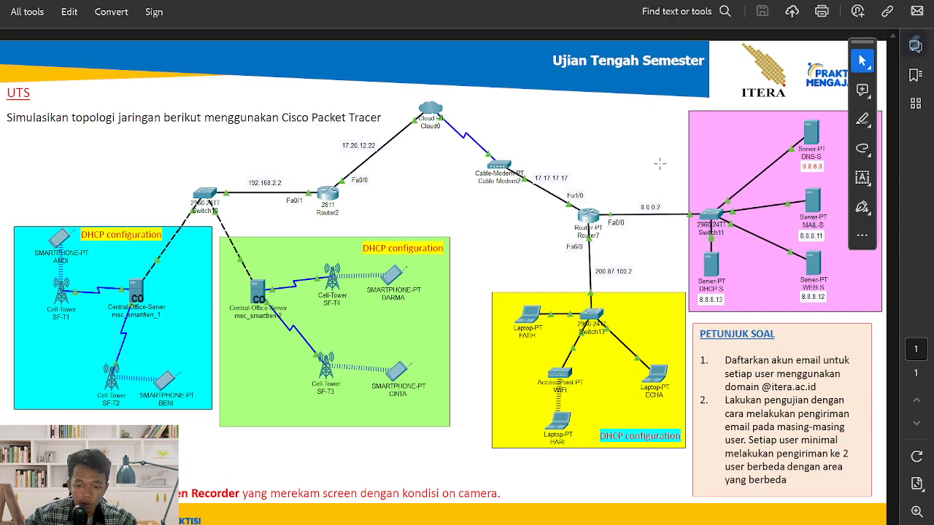
key(alt+Tab)
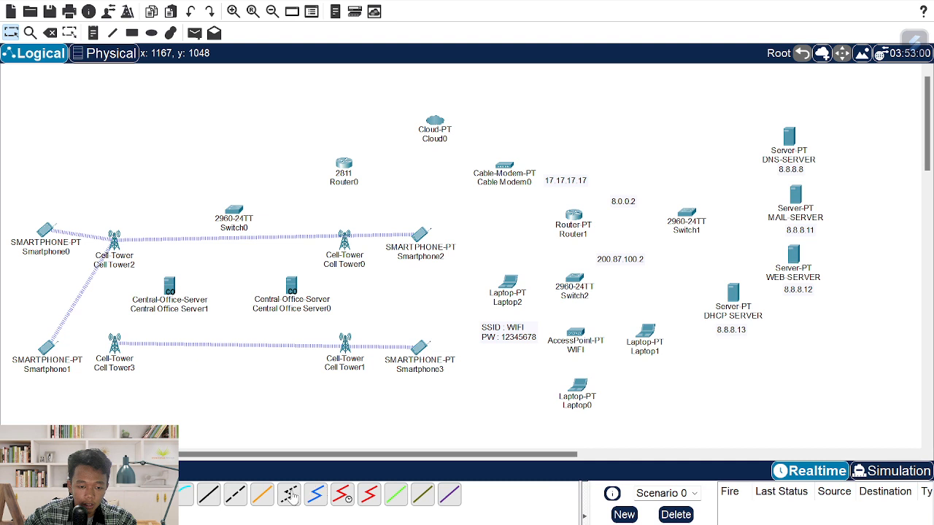
- Connect Cloud0's Coaxial7 to Cable Modem0 Port 0 with a coaxial cable
click(315, 494)
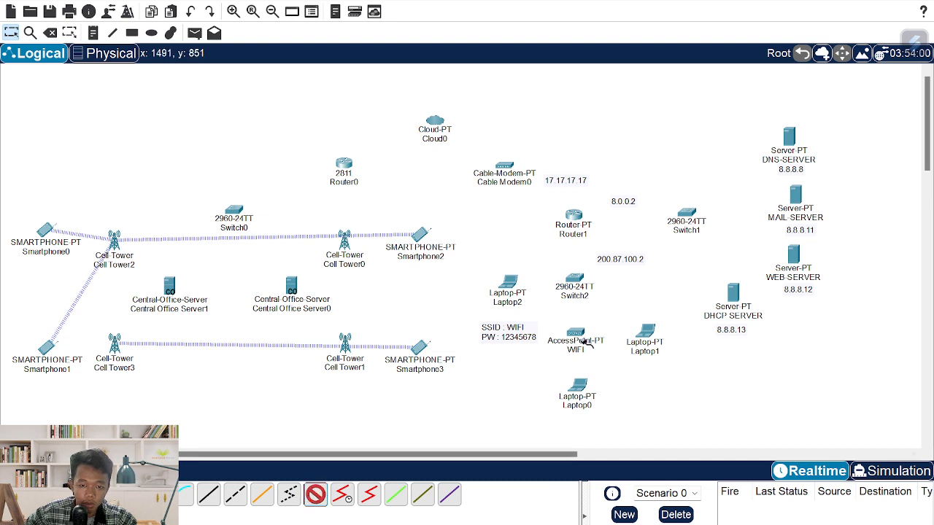
click(438, 124)
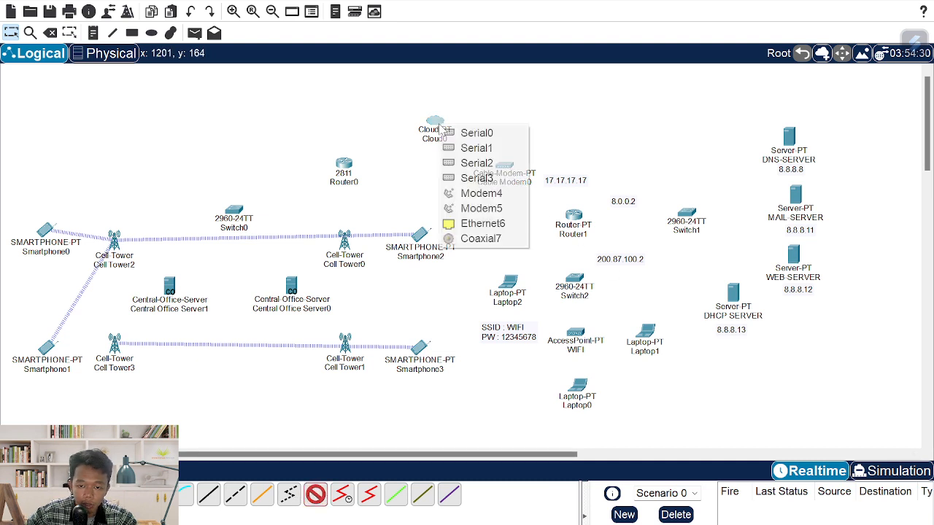
click(481, 238)
click(509, 167)
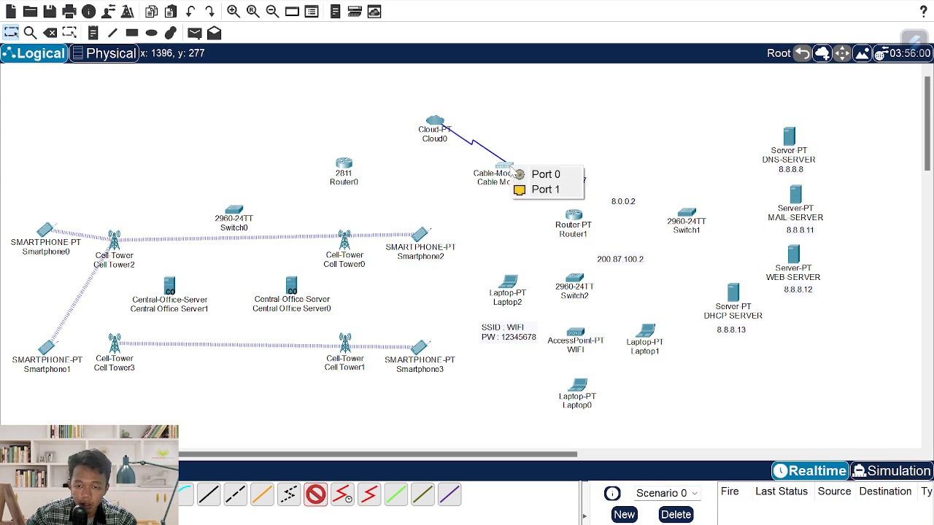
click(541, 176)
key(alt+Tab)
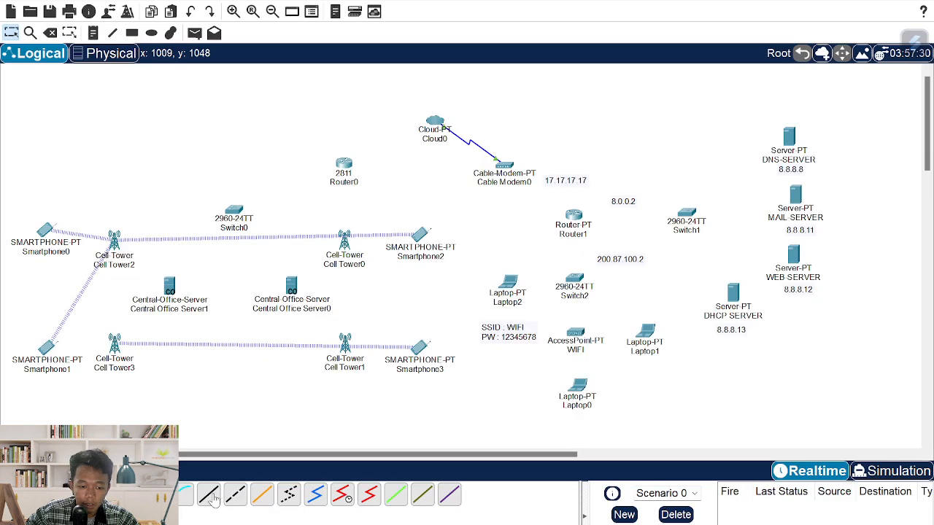
- Cable Cable Modem0 Port 1 to Router1 FastEthernet0/0, then open Router1's window
click(208, 496)
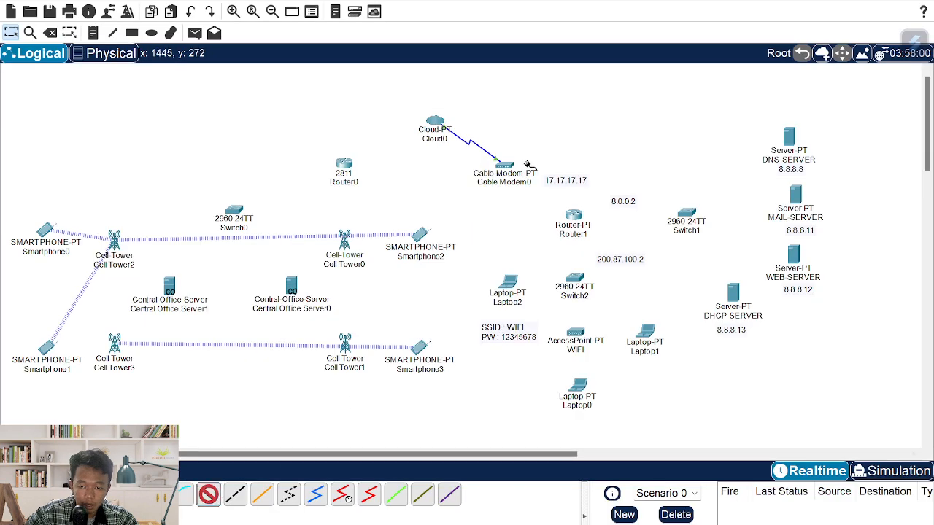
click(510, 167)
click(538, 172)
click(573, 214)
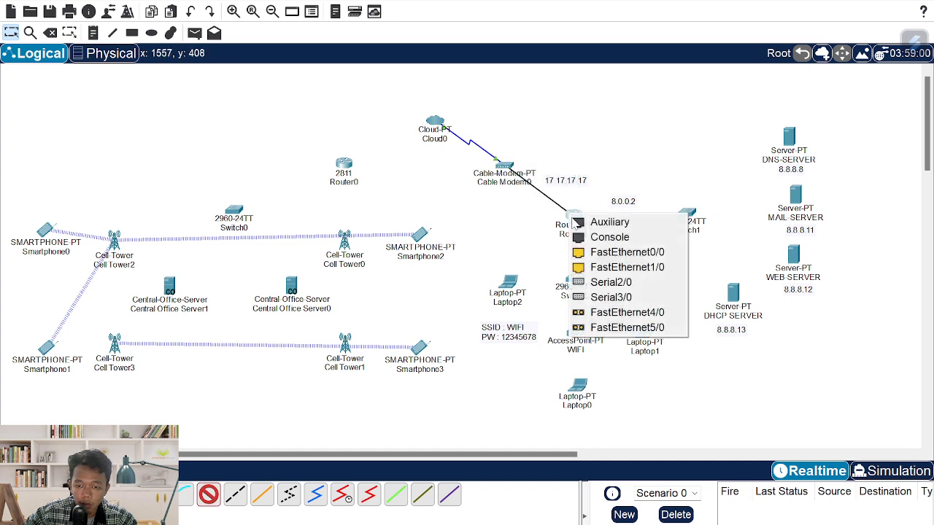
click(605, 255)
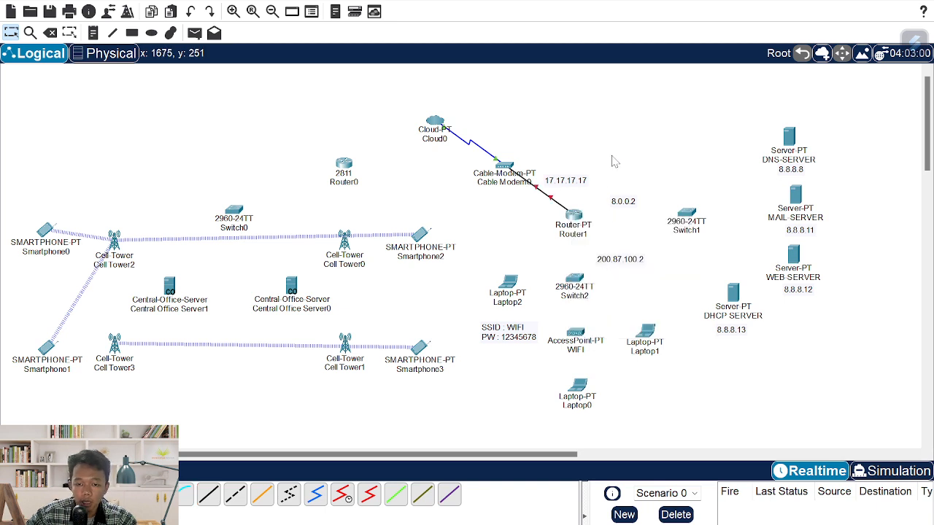
click(576, 219)
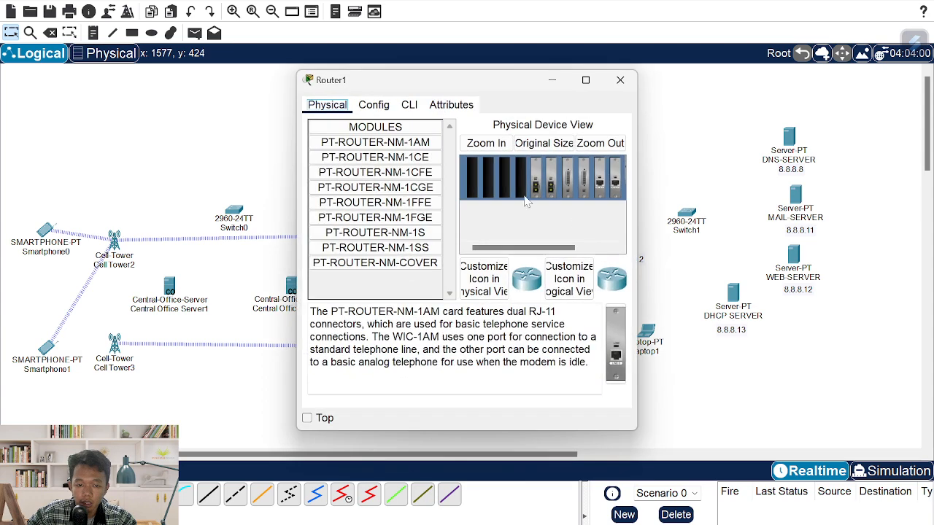
- Inspect Router1's installed modules and the PT-ROUTER-NM-1CFE description, then close its window
drag(552, 245, 606, 248)
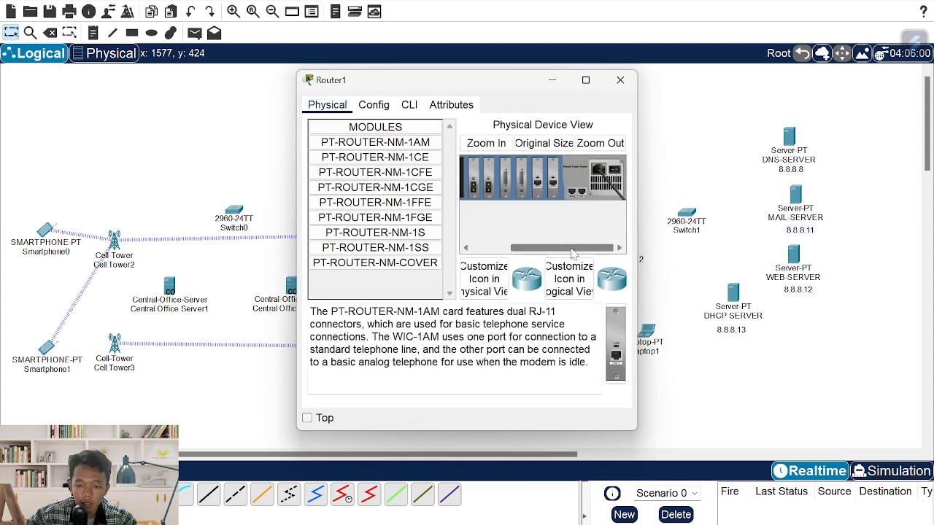
drag(536, 248, 498, 248)
click(406, 173)
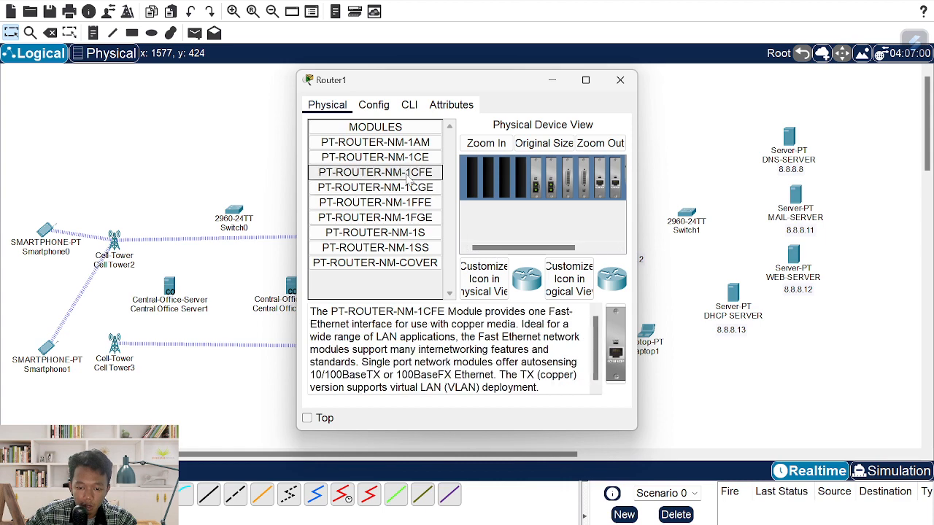
drag(554, 312, 353, 325)
click(391, 176)
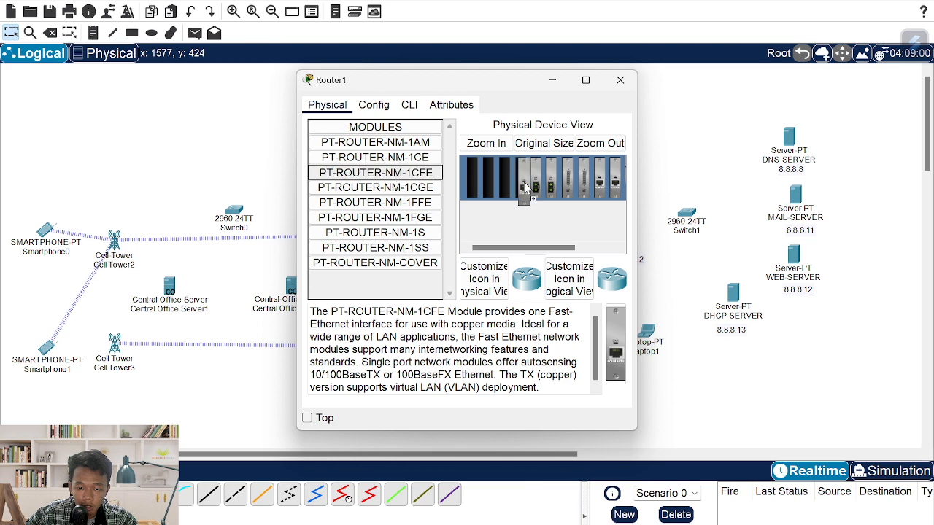
drag(548, 247, 646, 253)
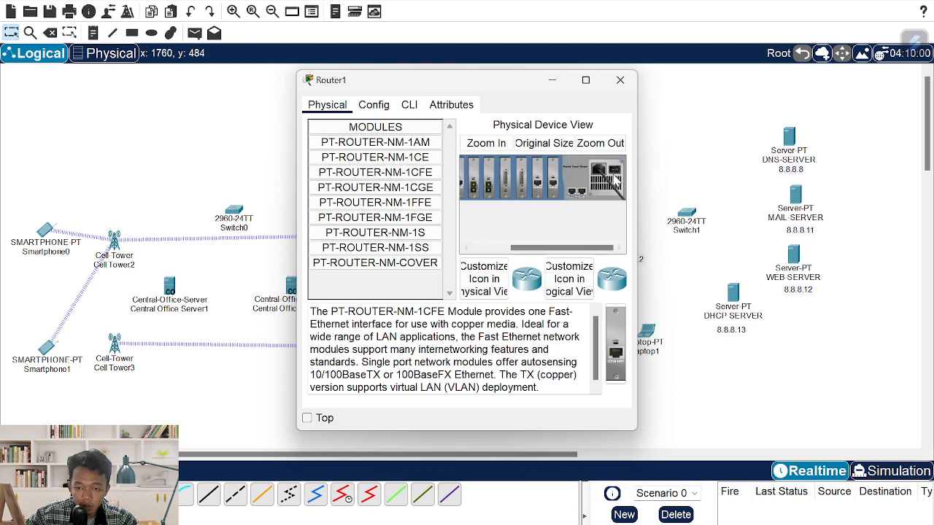
click(620, 80)
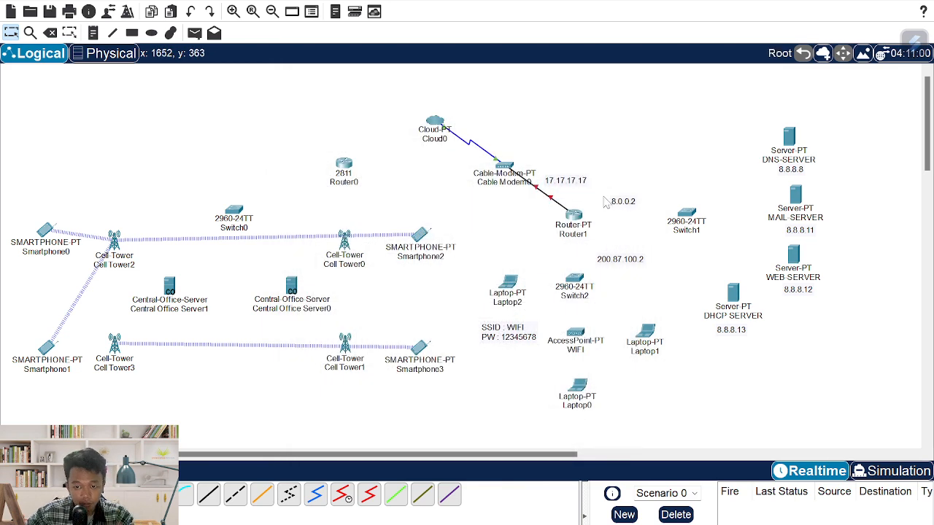
- Cable Router1 FastEthernet1/0 to Switch1 and FastEthernet6/0 to Switch2 with straight-through cables
click(208, 495)
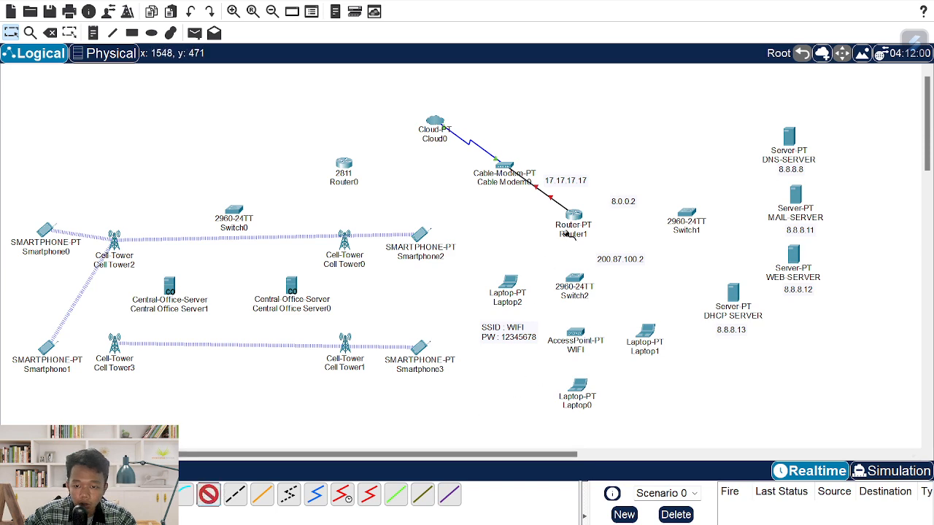
click(574, 217)
click(640, 260)
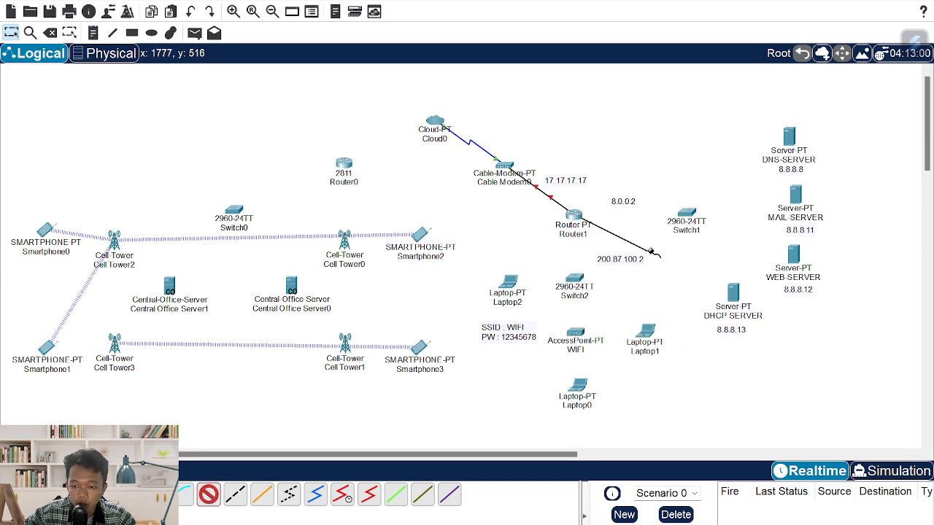
click(685, 214)
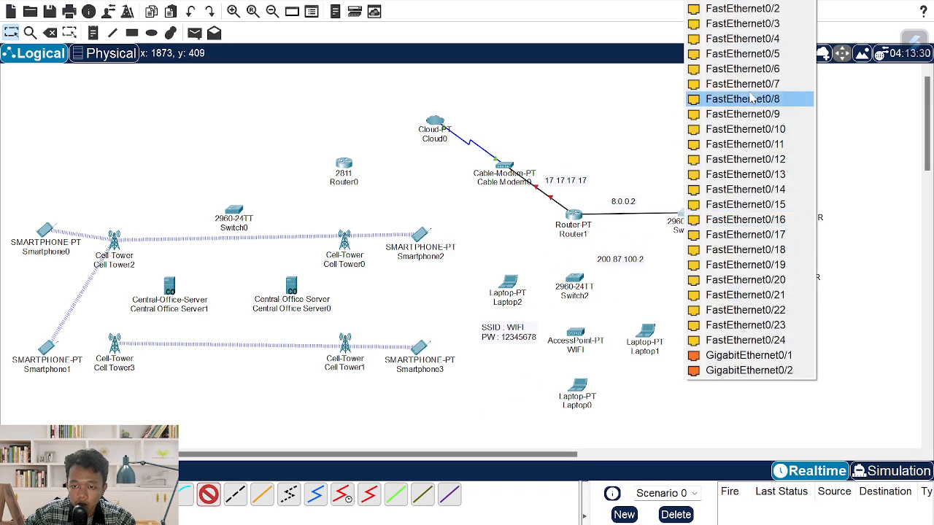
click(743, 8)
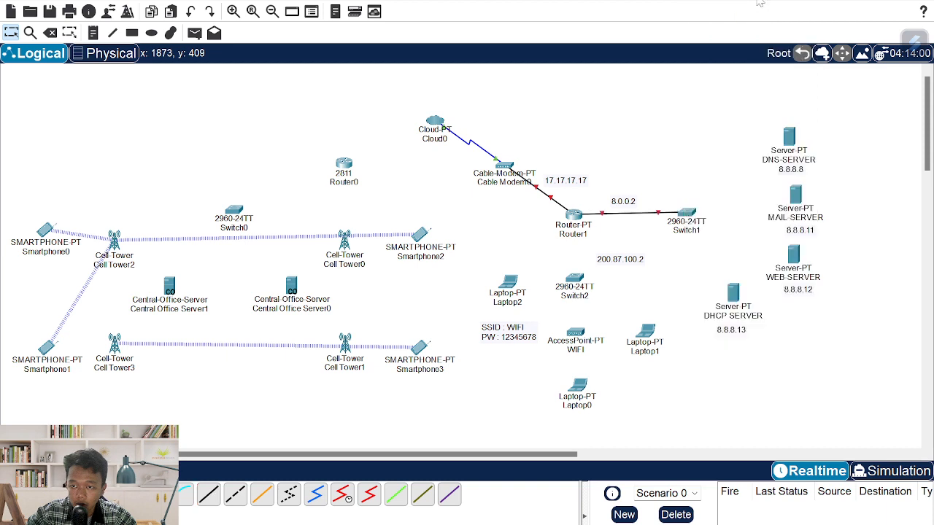
click(209, 496)
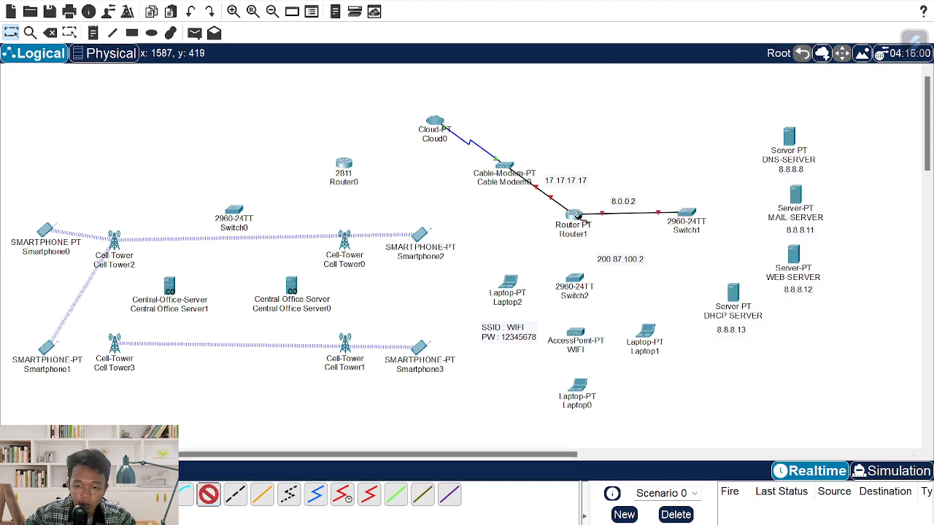
click(579, 217)
click(618, 315)
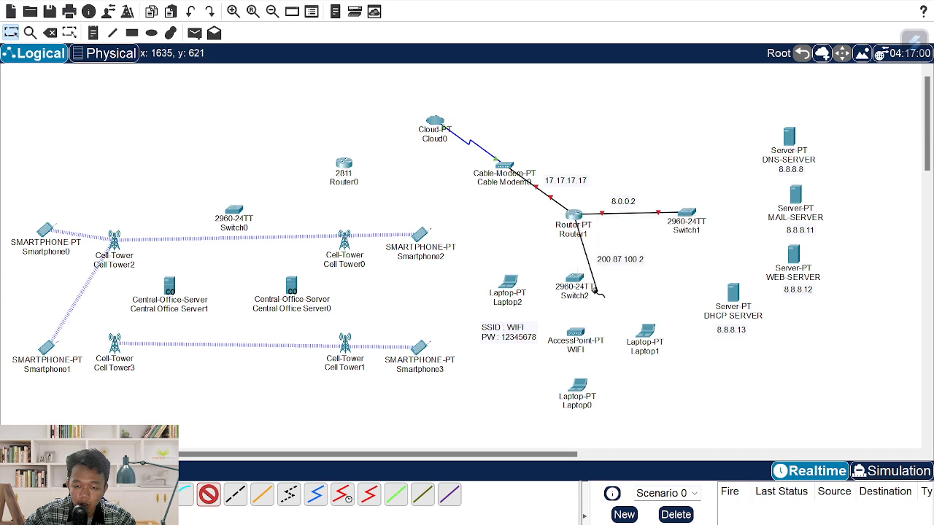
click(576, 286)
click(646, 6)
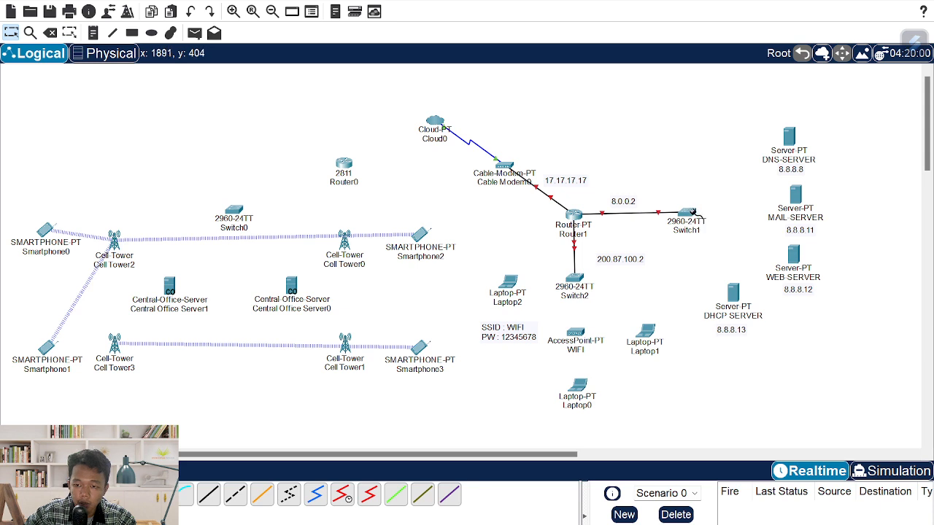
- Connect Switch1 to the DNS, MAIL, WEB and DHCP servers
click(691, 212)
click(789, 140)
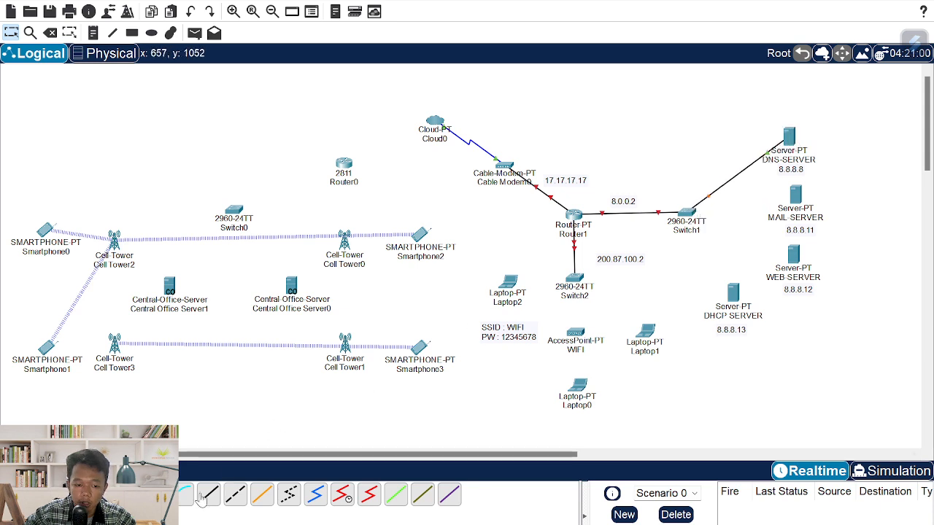
click(678, 214)
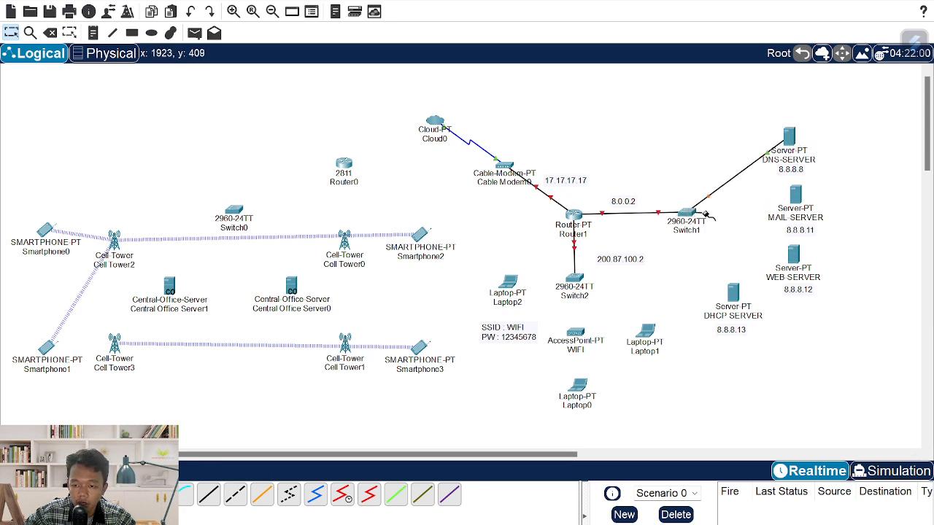
click(795, 195)
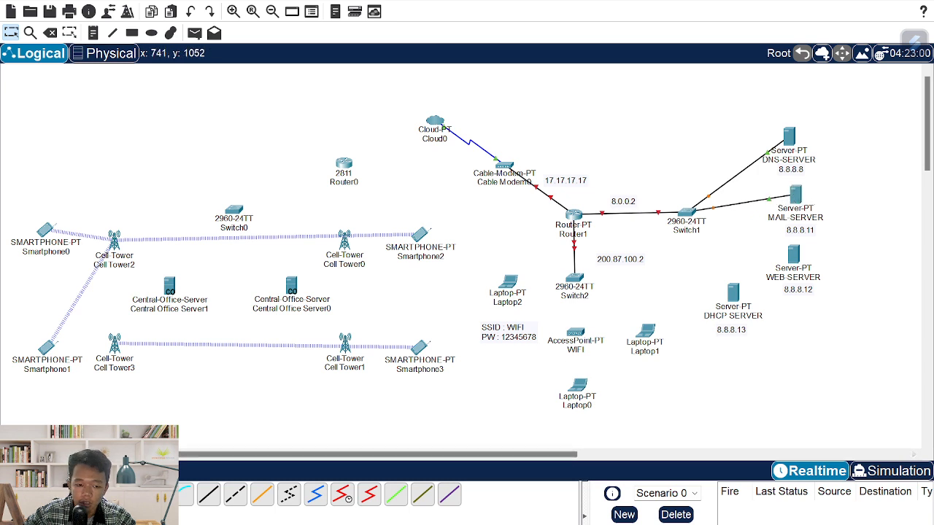
click(682, 214)
click(795, 255)
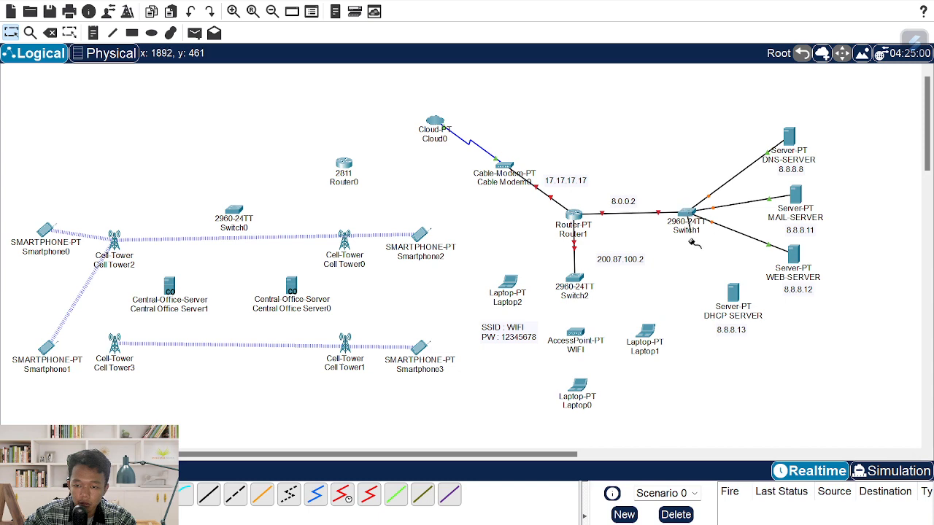
click(690, 232)
click(733, 295)
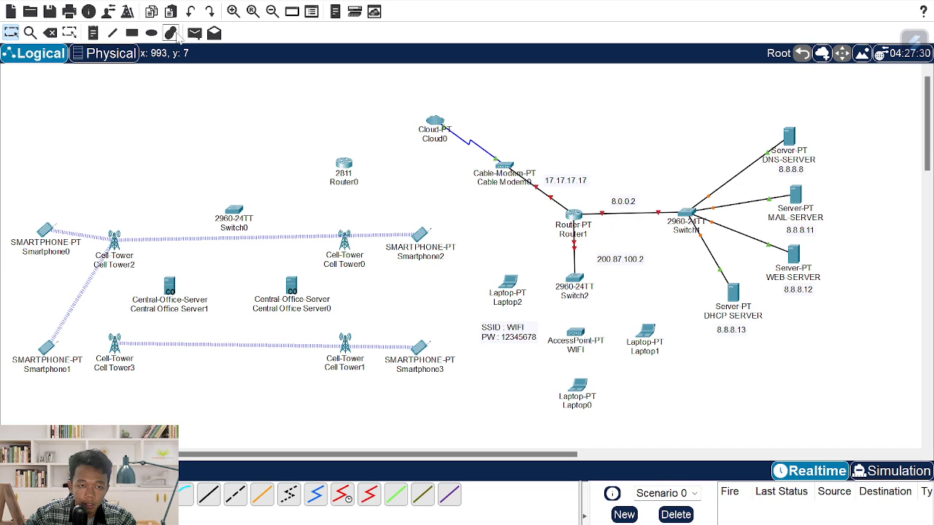
- Draw a solid magenta area around Switch1 and the four servers, nudging it slightly right
click(132, 33)
click(394, 61)
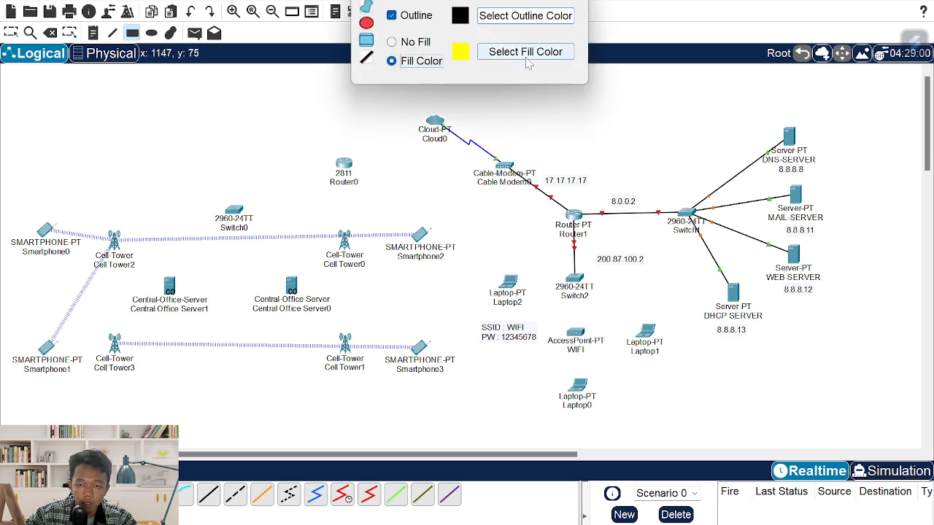
click(525, 52)
click(334, 230)
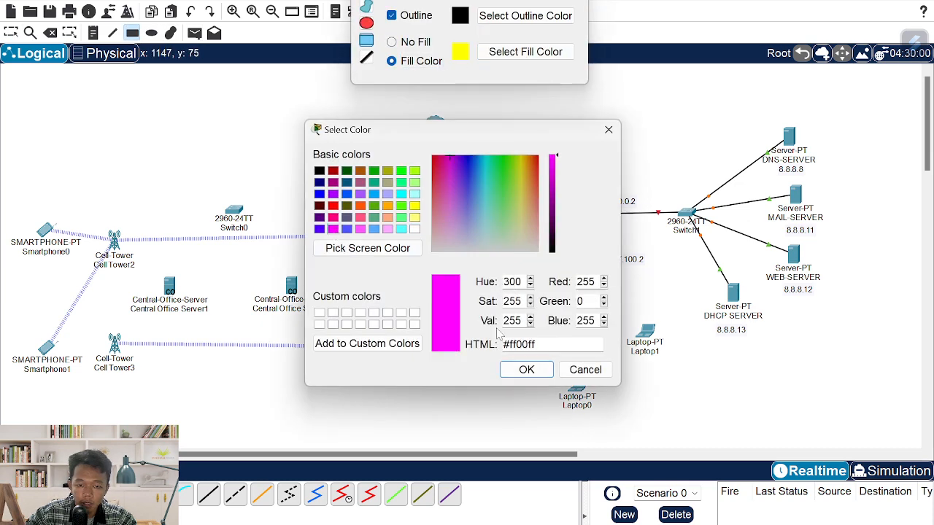
click(525, 370)
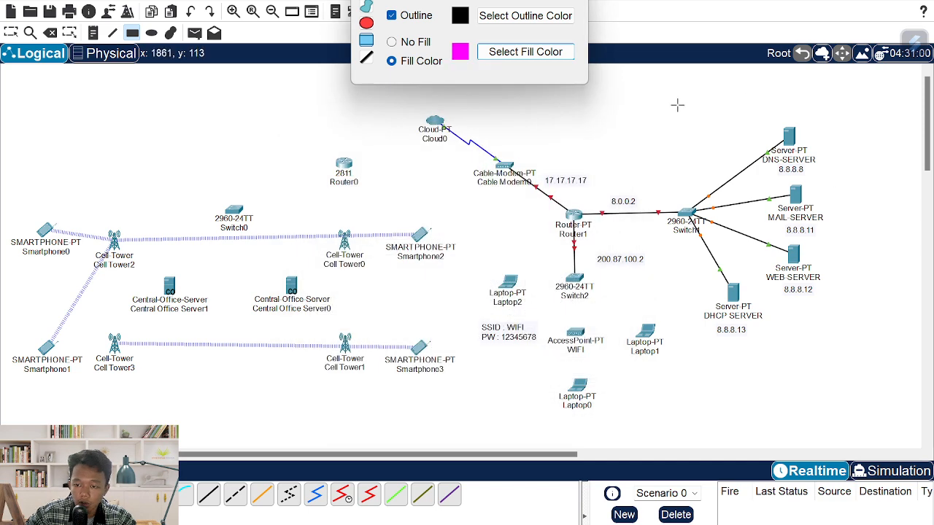
drag(658, 105, 867, 348)
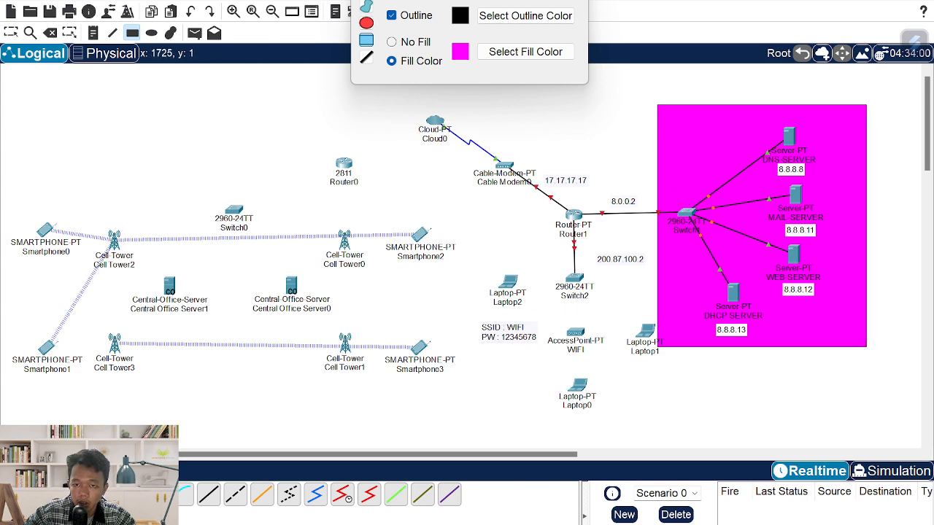
click(573, 2)
drag(731, 115, 751, 121)
click(908, 270)
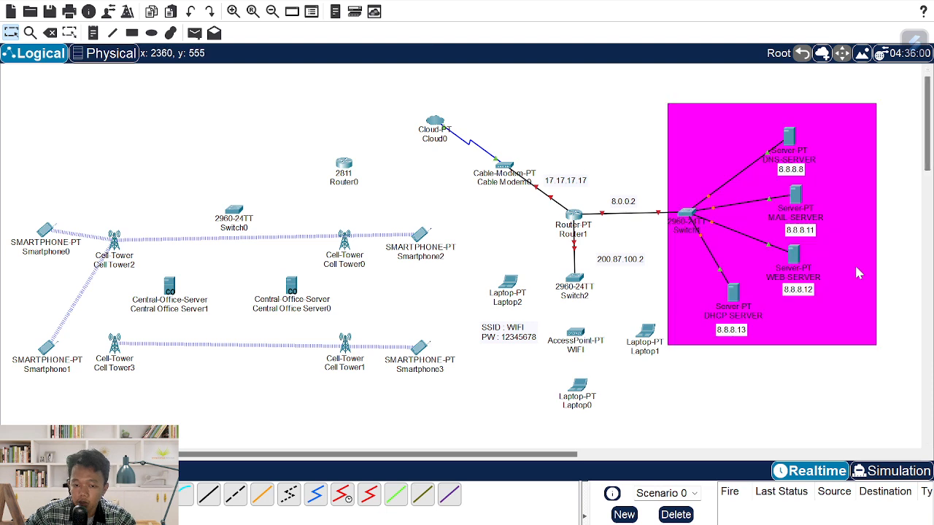
- Nudge the 200.87.100.2 label and Laptop1 into place and view the reference PDF
drag(632, 265, 629, 259)
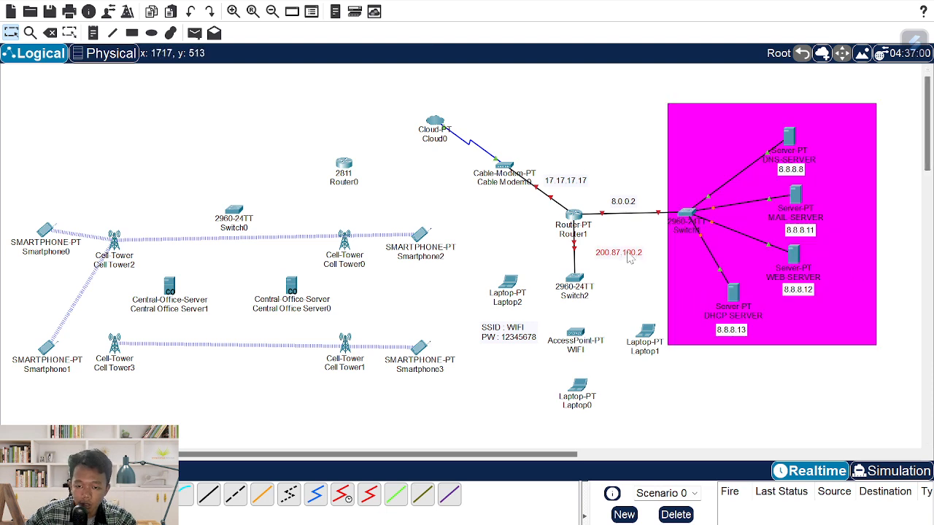
drag(640, 335, 627, 330)
key(alt+Tab)
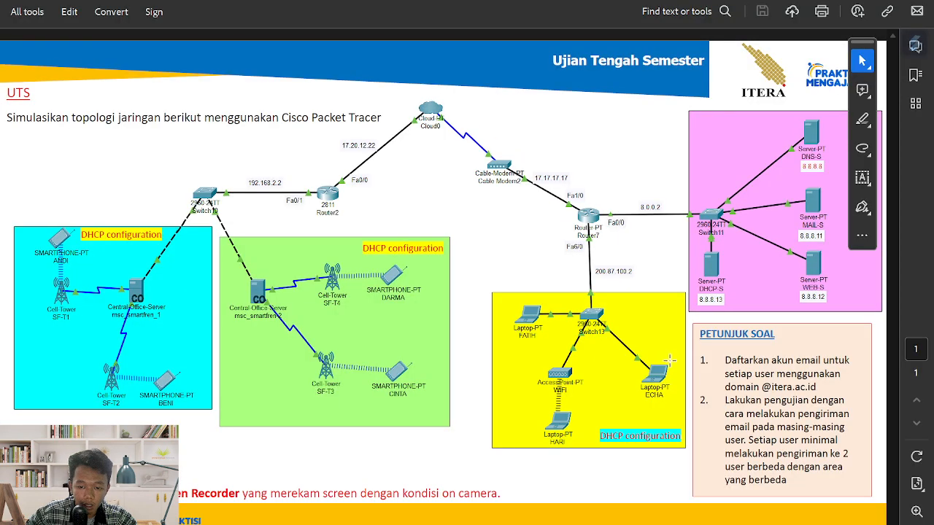
- Draw a yellow area around Switch2, the WIFI access point and the three laptops
key(alt+Tab)
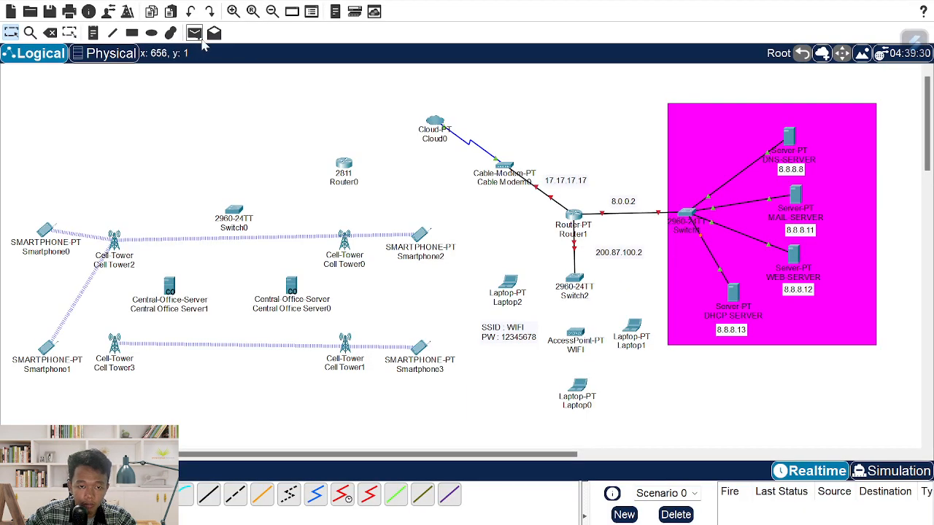
click(132, 33)
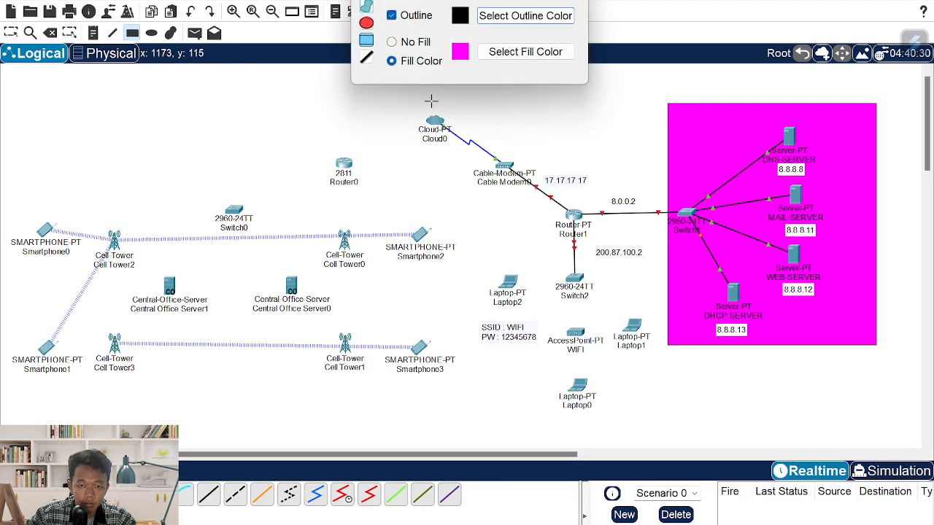
click(502, 54)
click(414, 206)
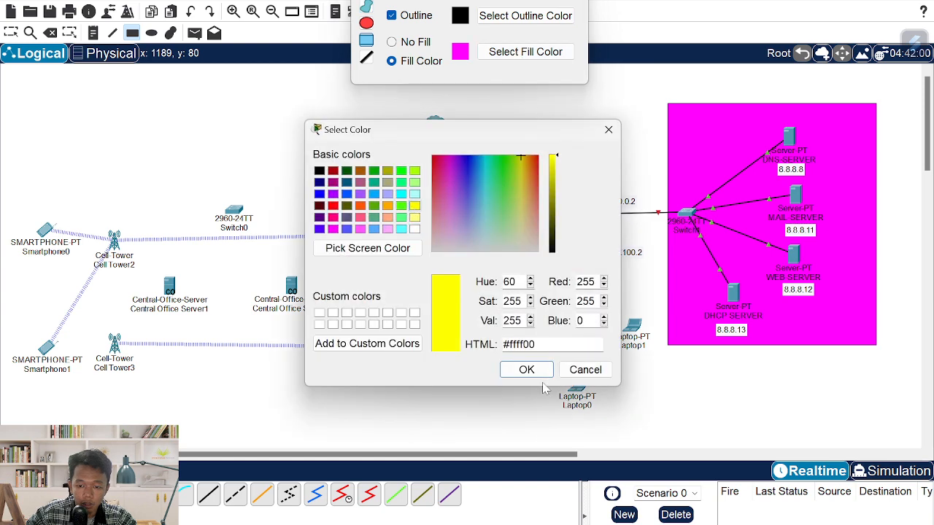
click(532, 371)
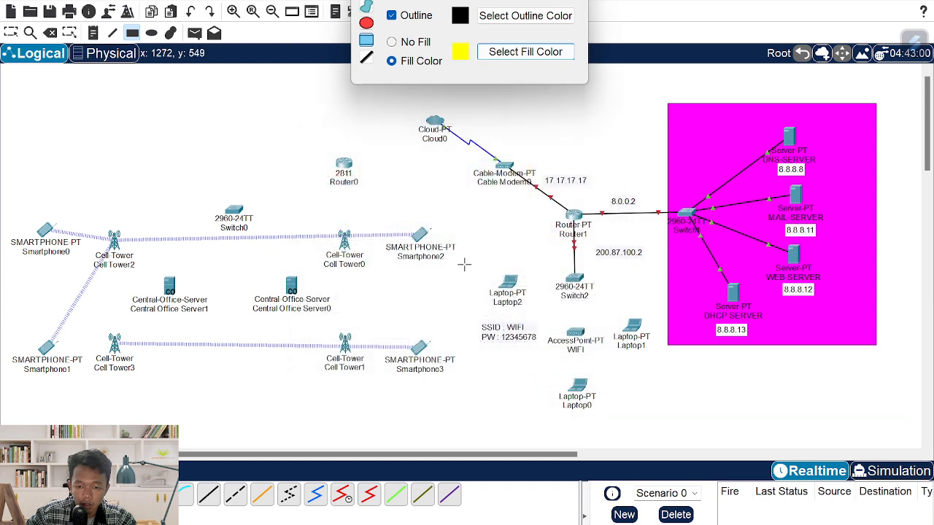
drag(467, 264, 661, 425)
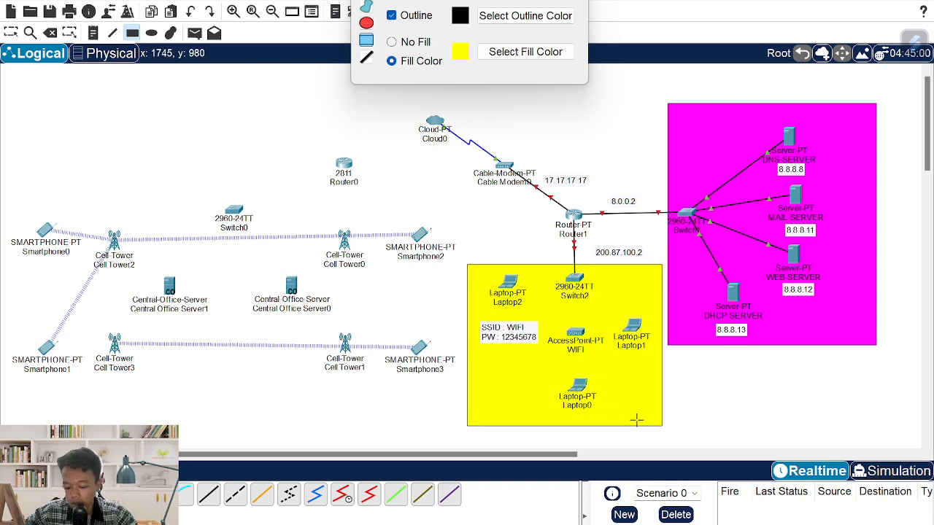
- Label the yellow area 'DHCP CONFIGURATION' at its bottom-left and nudge Laptop0 slightly left
key(n)
click(478, 416)
text(D)
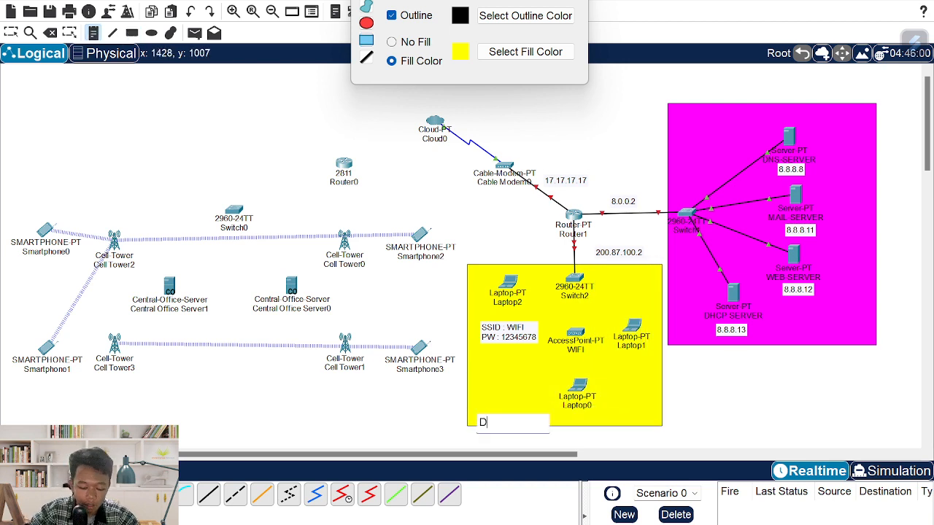
text(HCP CONFI)
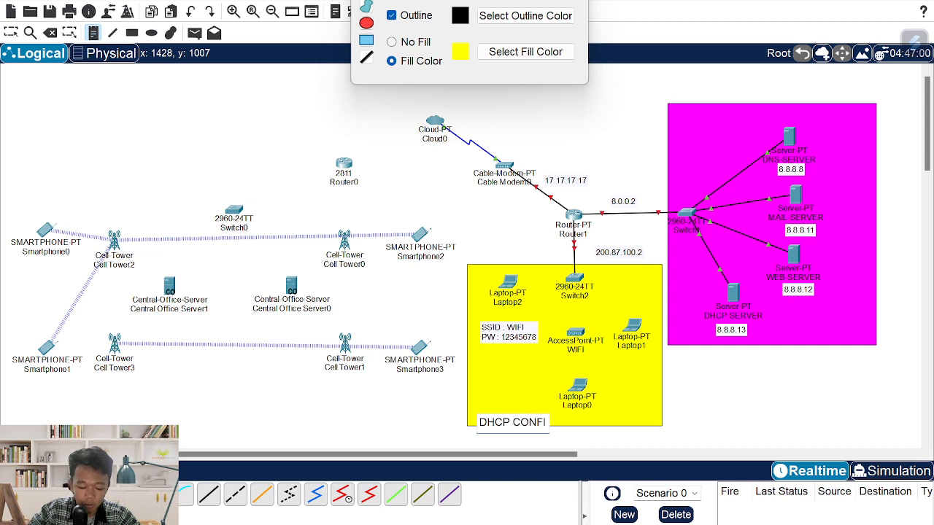
text(GURATION)
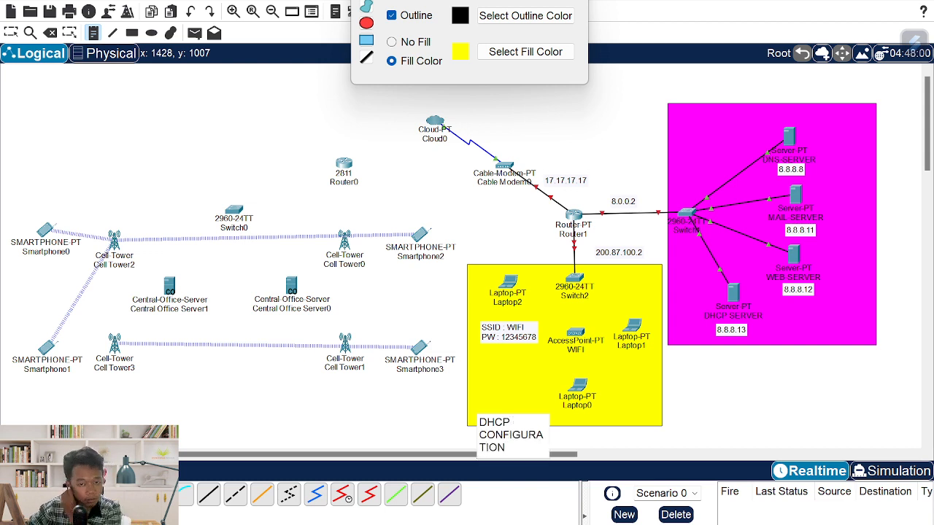
click(577, 2)
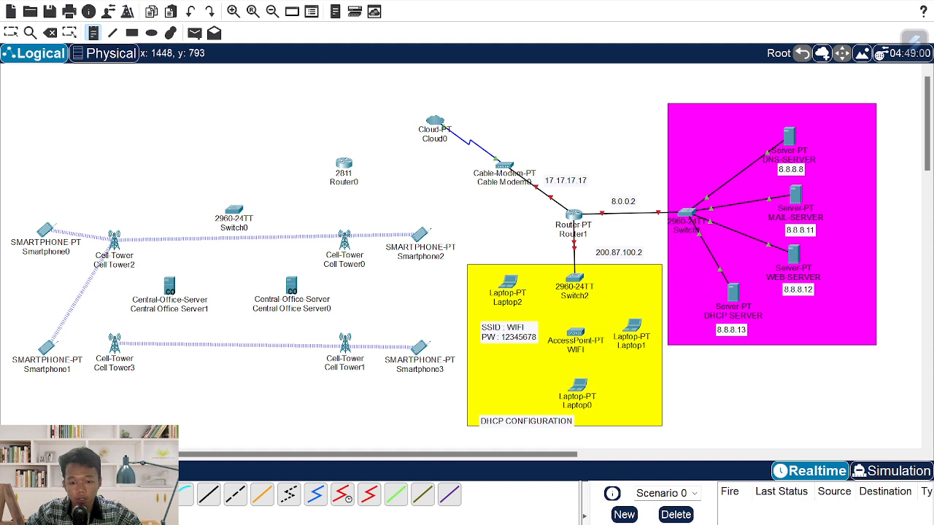
key(Escape)
drag(526, 426, 518, 422)
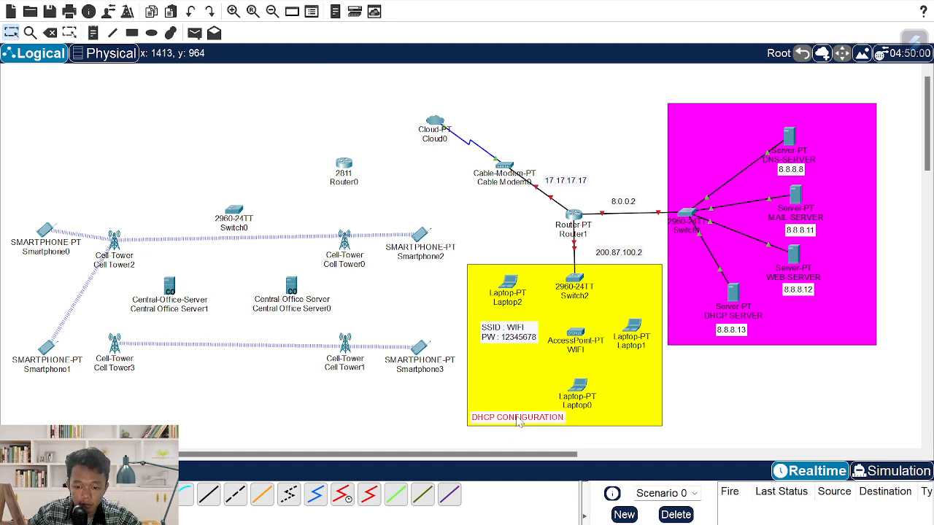
drag(585, 392, 582, 390)
- Configure Laptop0's Wireless0 with SSID WIFI and WPA2-PSK security, entering the pass phrase
click(583, 392)
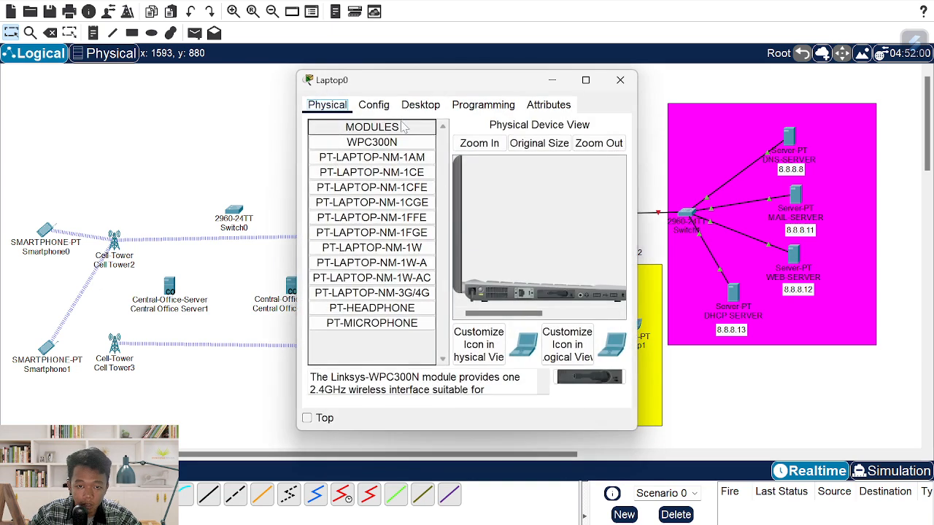
click(374, 105)
click(391, 189)
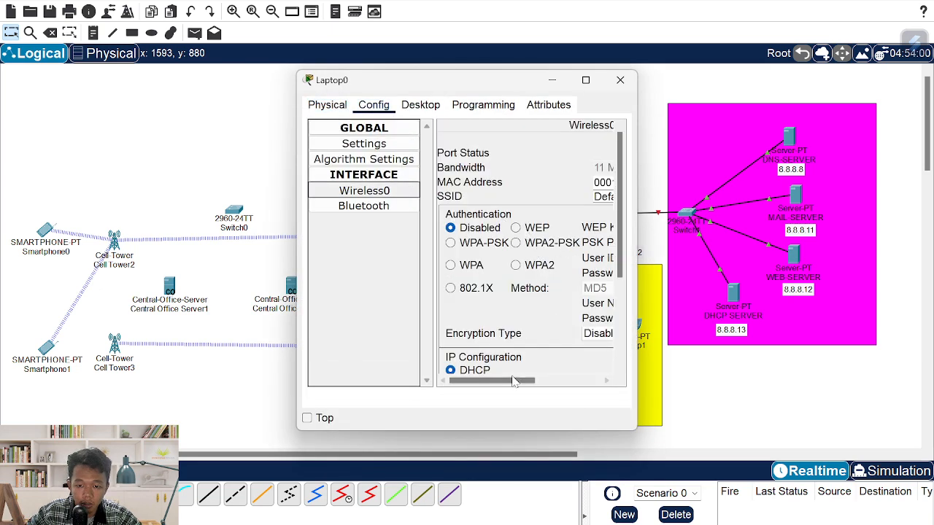
drag(514, 380, 548, 380)
click(447, 242)
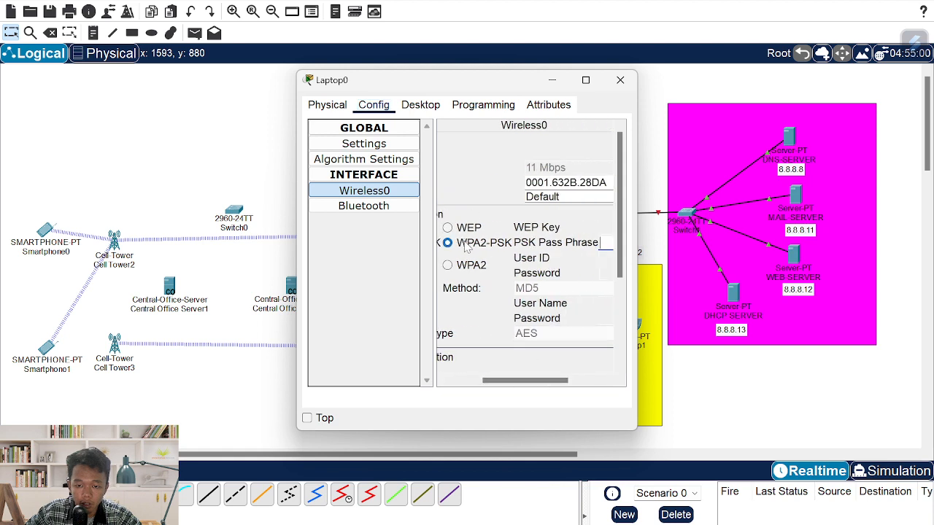
double_click(543, 197)
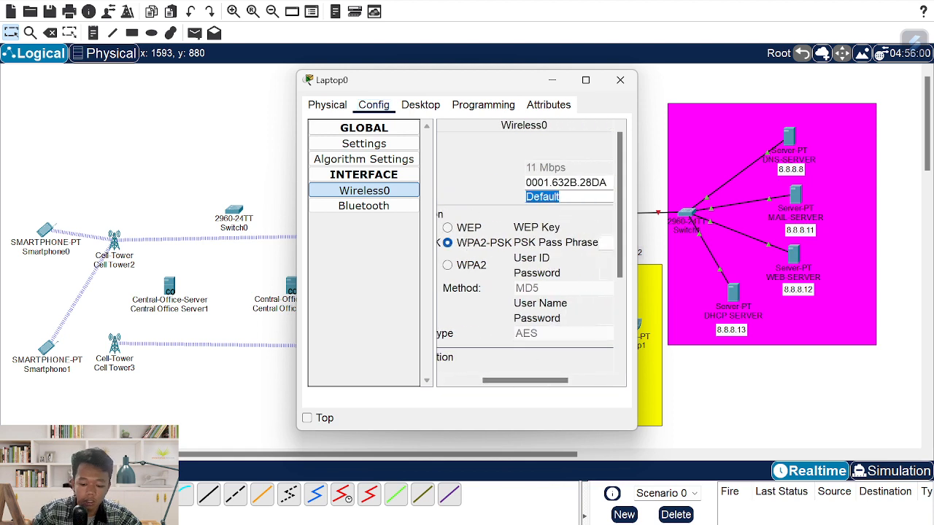
text(WIFI)
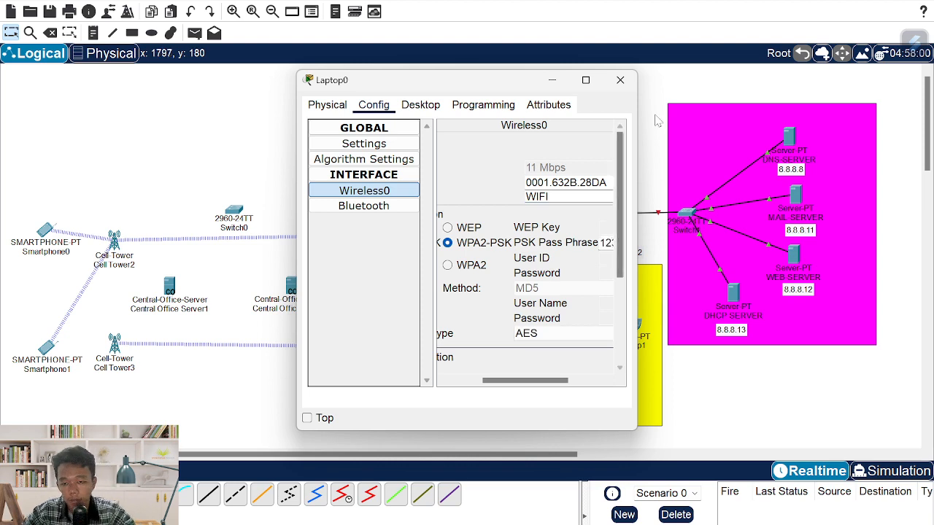
click(620, 80)
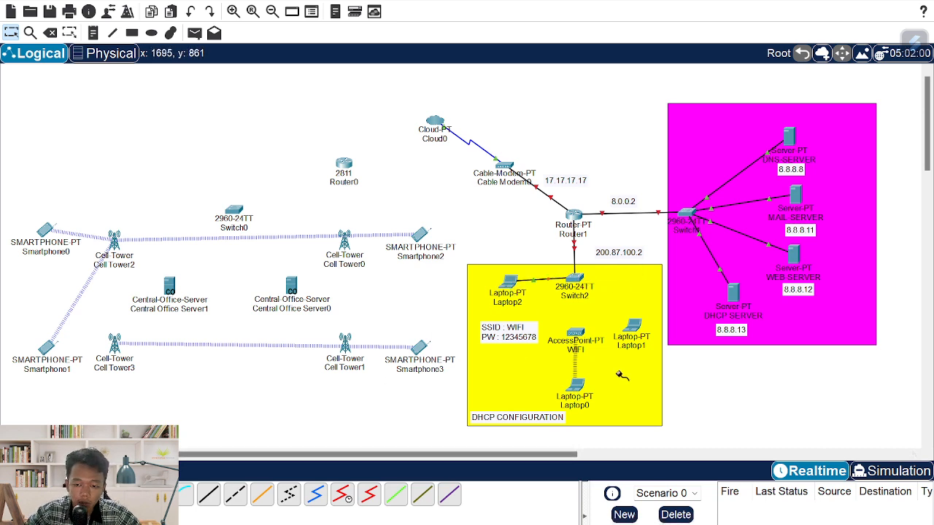
- Cable Laptop1 to Switch2, nudge Laptop2 up-left, and compare against the reference PDF
click(632, 330)
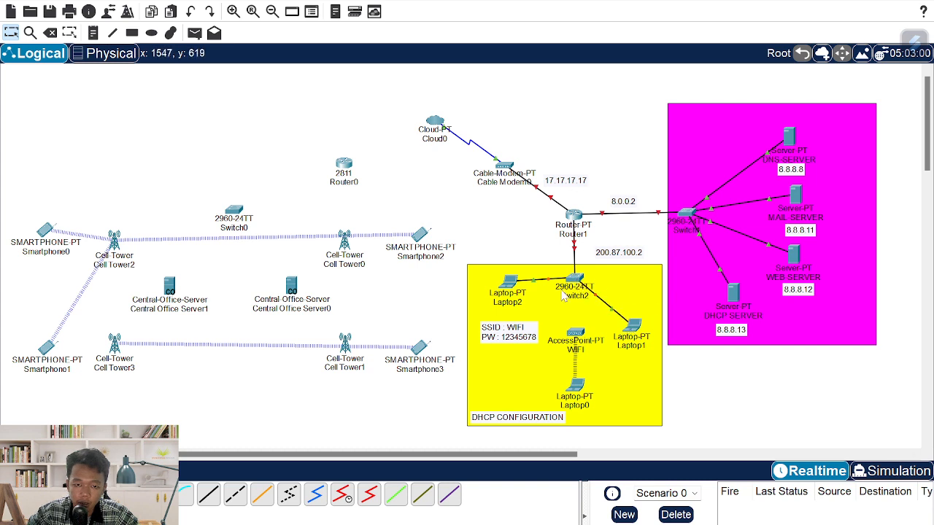
drag(521, 288, 512, 282)
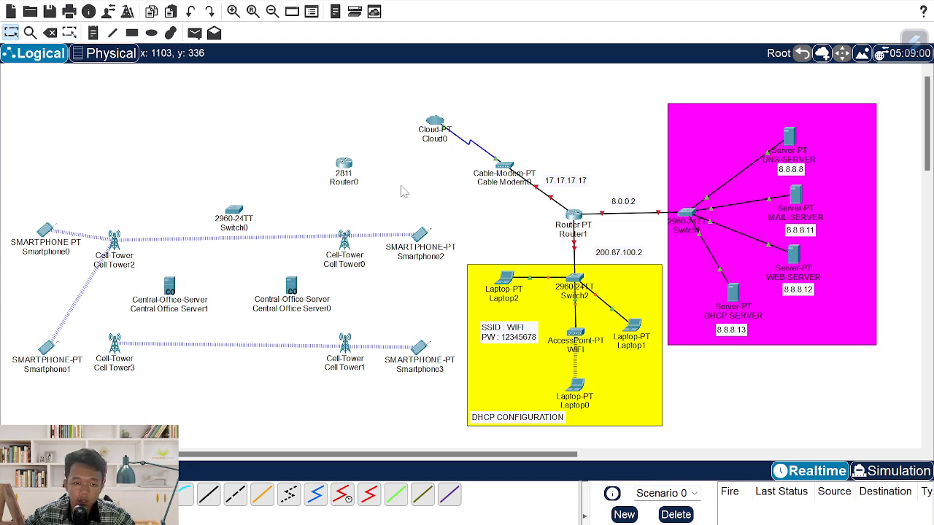
key(alt+Tab)
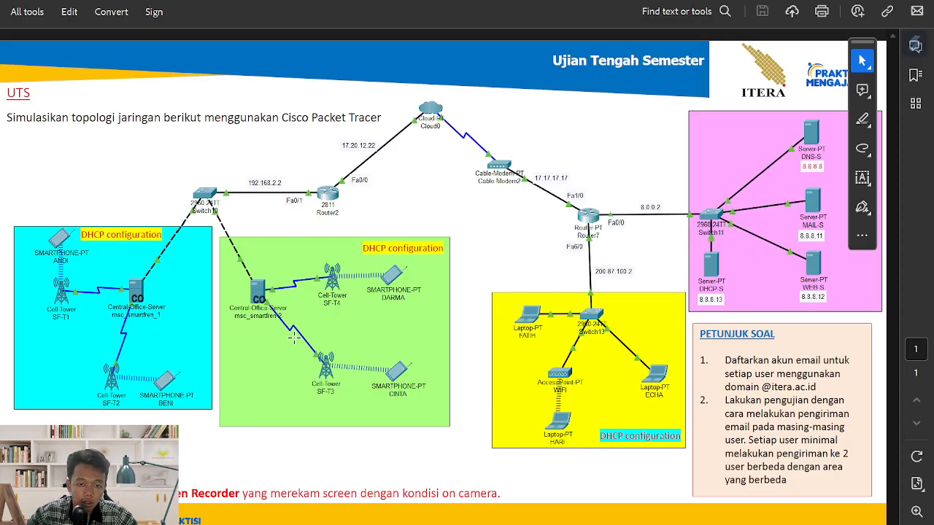
key(alt+Tab)
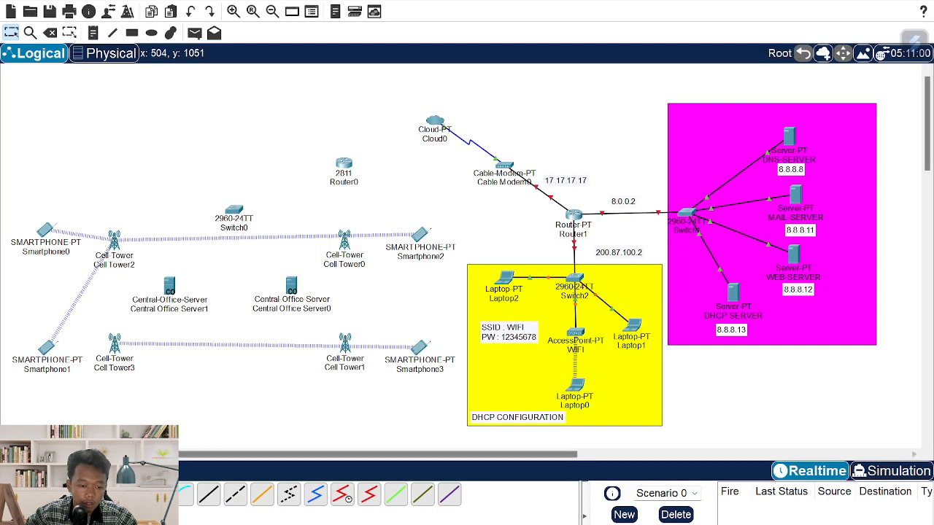
key(alt+Tab)
key(alt+Tab)
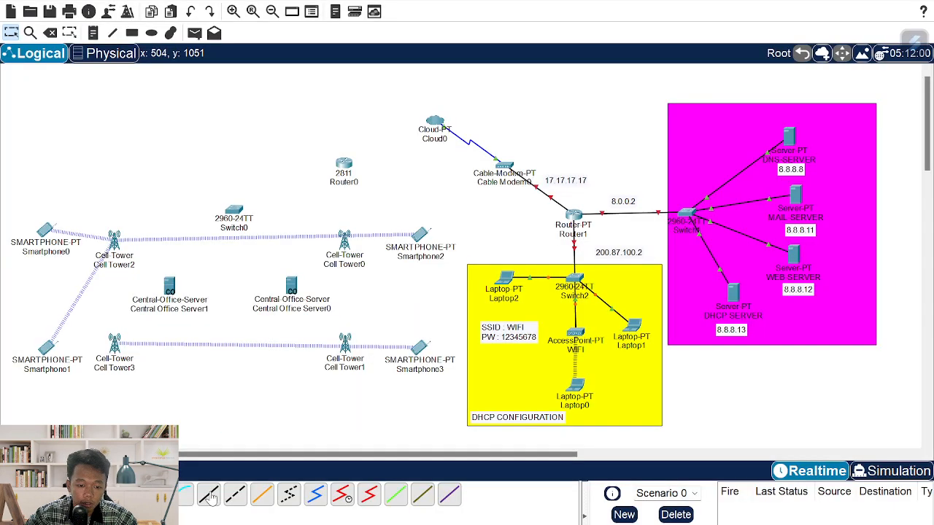
- Link Router0's FastEthernet0/0 to Cloud0's Ethernet6 port and check the reference PDF
click(347, 165)
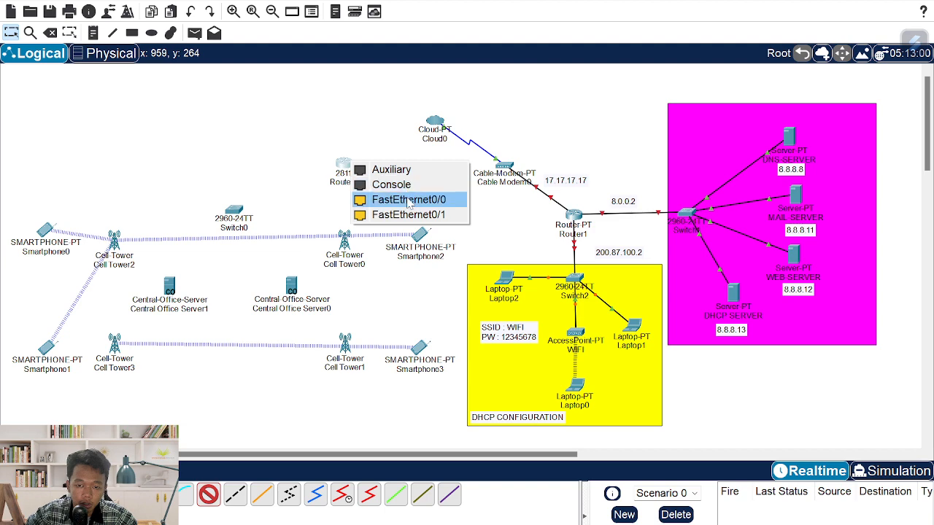
click(409, 199)
click(436, 124)
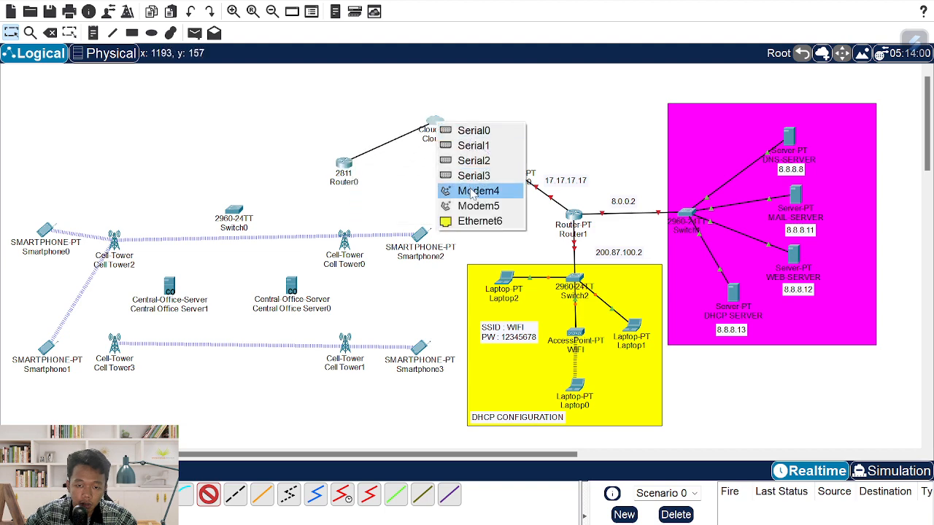
click(485, 221)
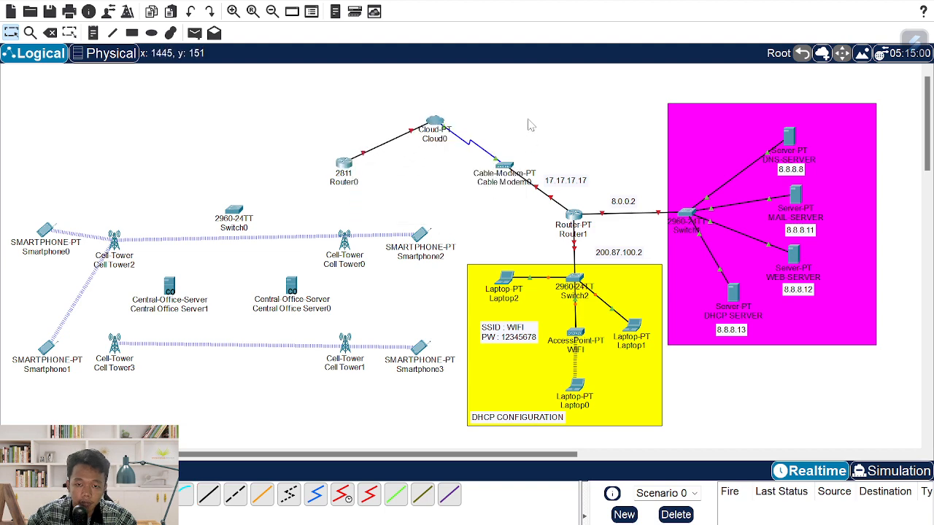
key(alt+Tab)
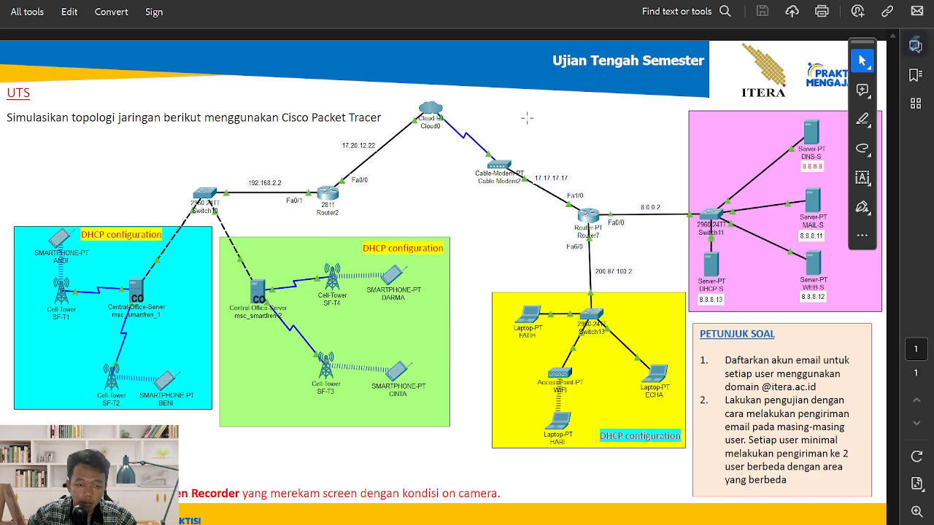
key(alt+Tab)
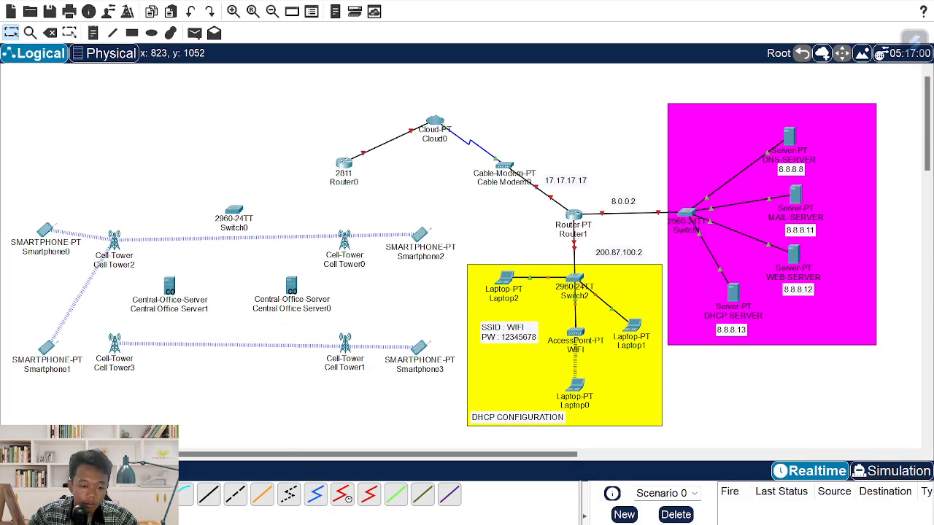
- Connect Router0's FastEthernet0/1 to Switch0 with a straight-through copper cable
click(209, 497)
click(341, 163)
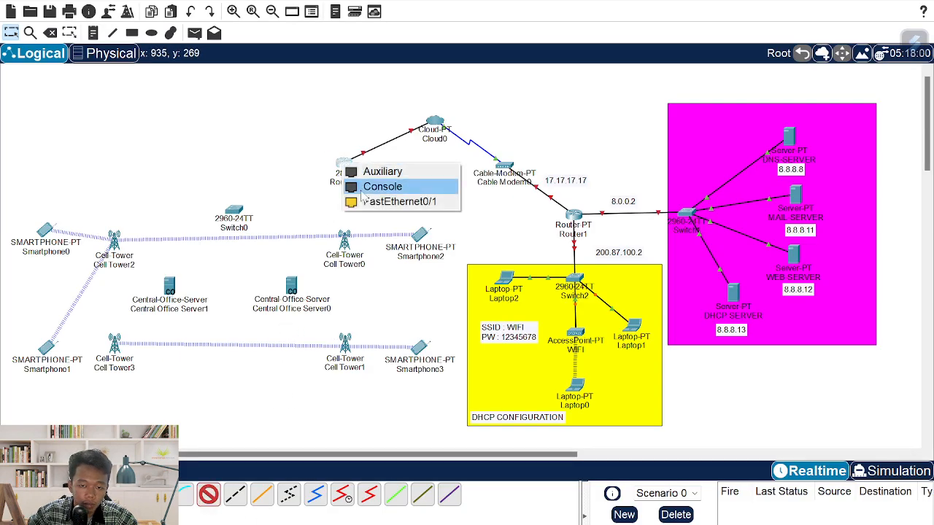
click(379, 204)
click(233, 211)
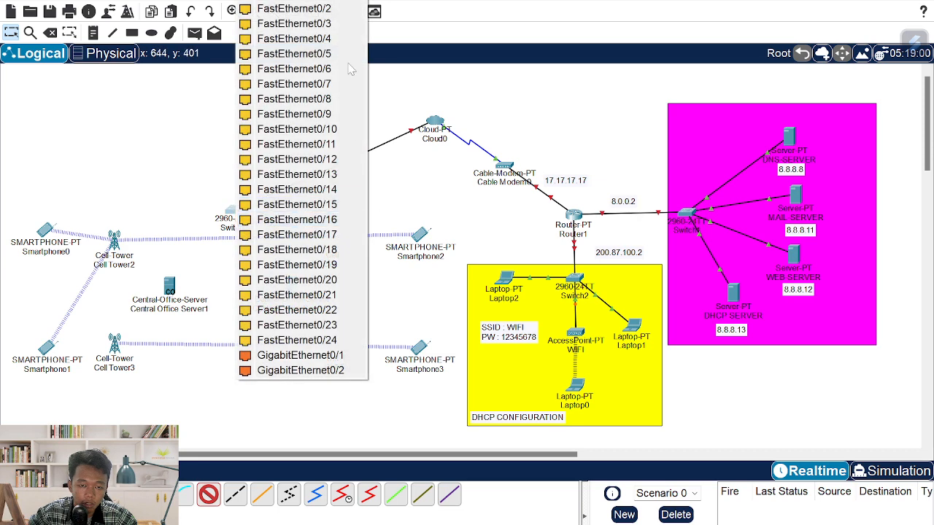
click(284, 6)
key(alt+Tab)
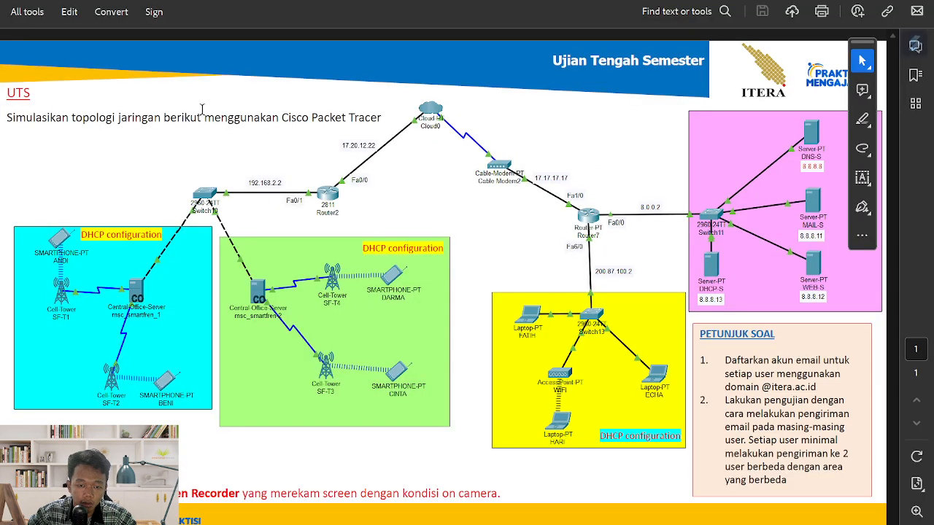
key(alt+Tab)
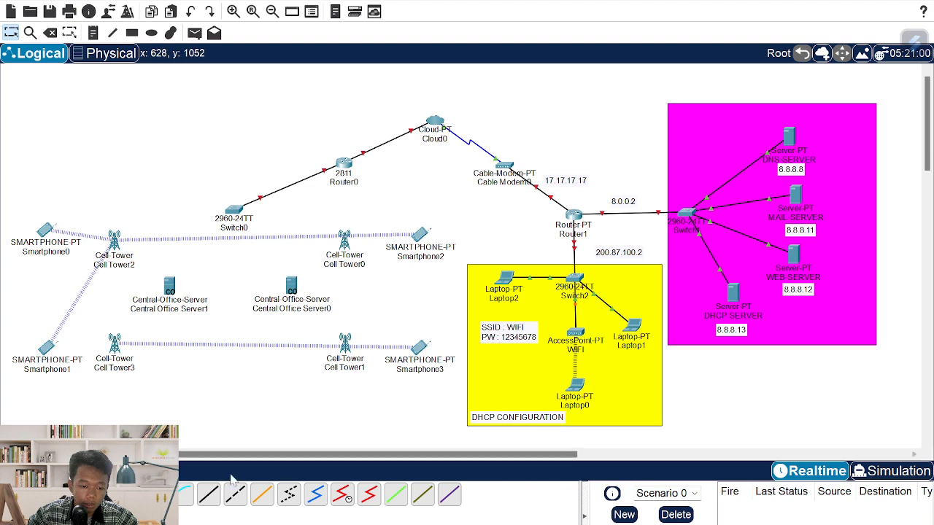
- Cable Switch0 to the Backbone ports of Central Office Server1 and Server0
click(233, 211)
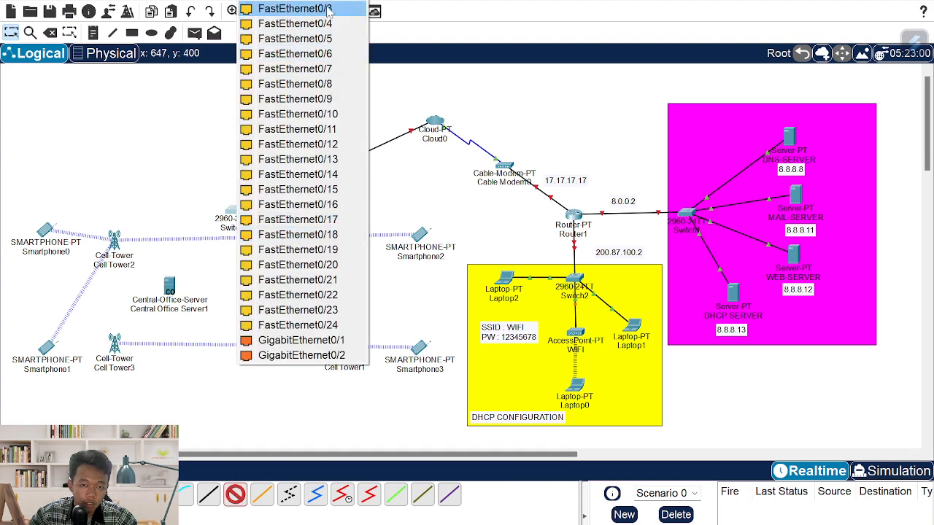
click(291, 8)
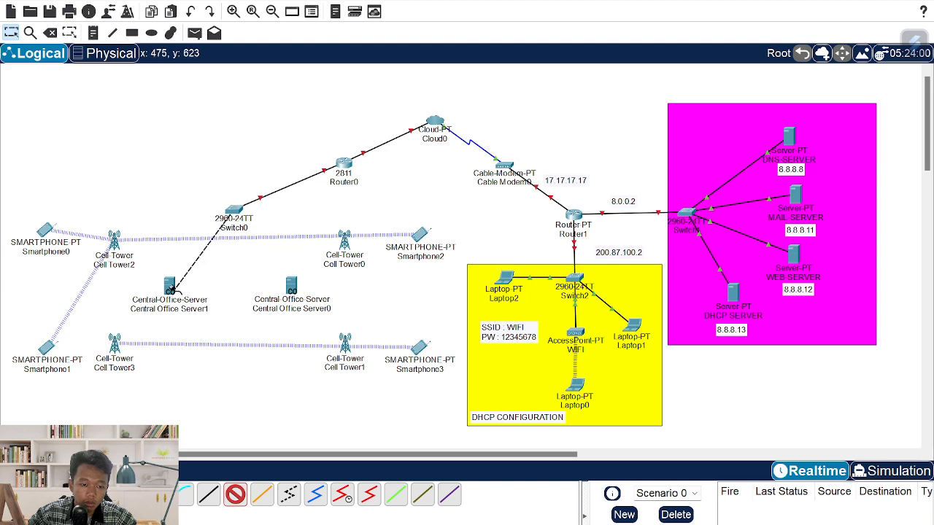
click(171, 288)
click(240, 296)
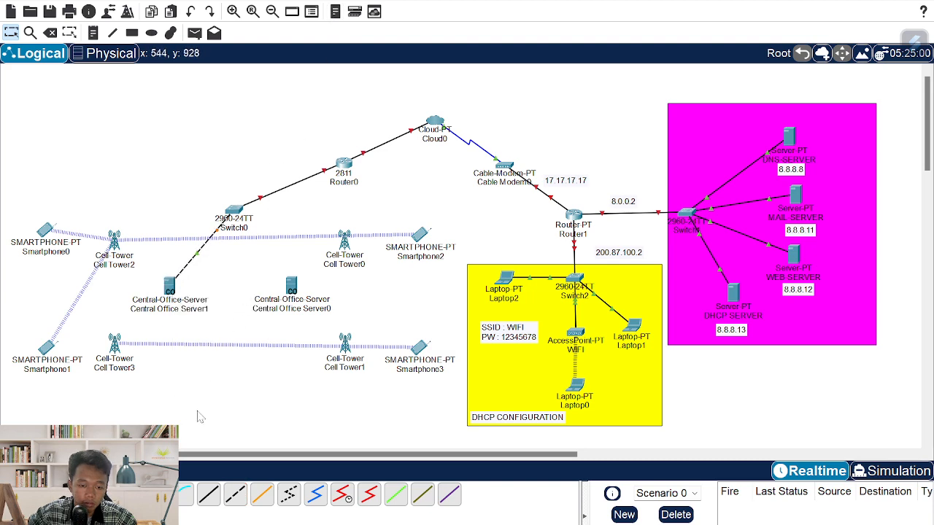
click(241, 496)
click(235, 216)
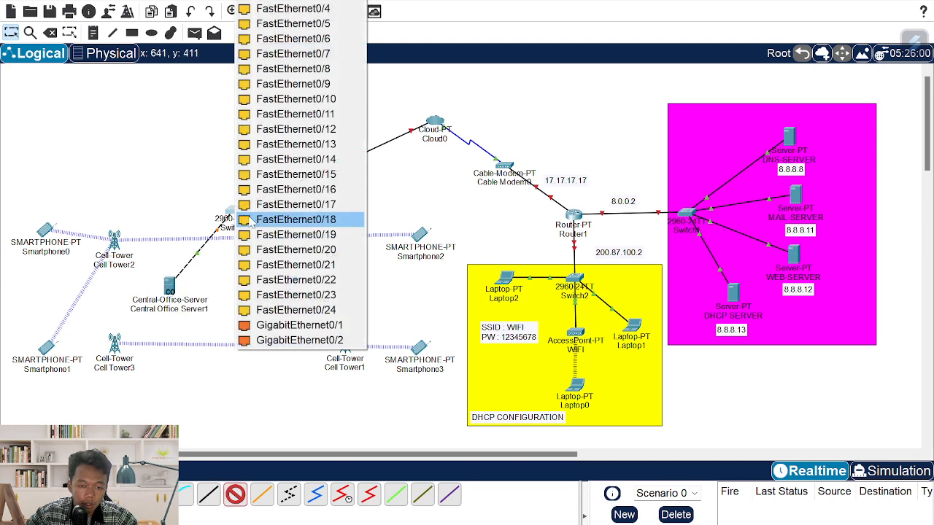
click(338, 10)
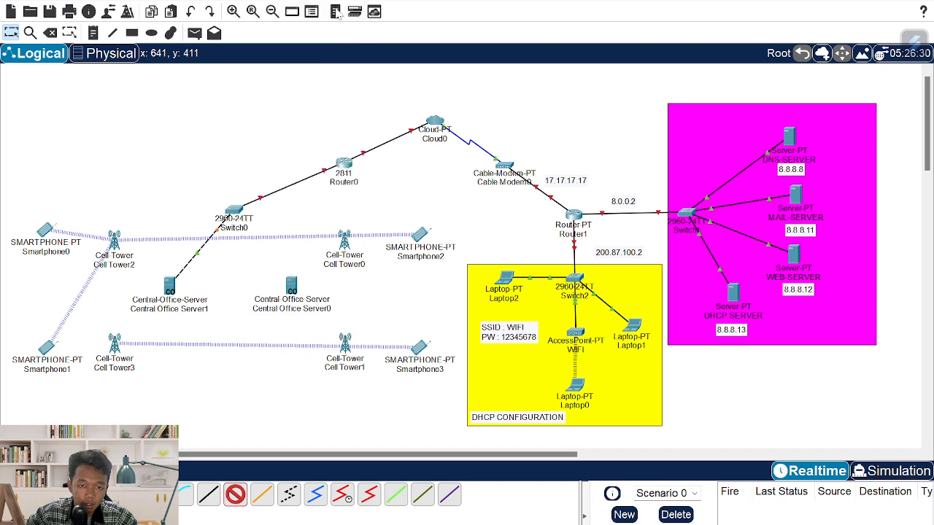
click(291, 287)
click(349, 305)
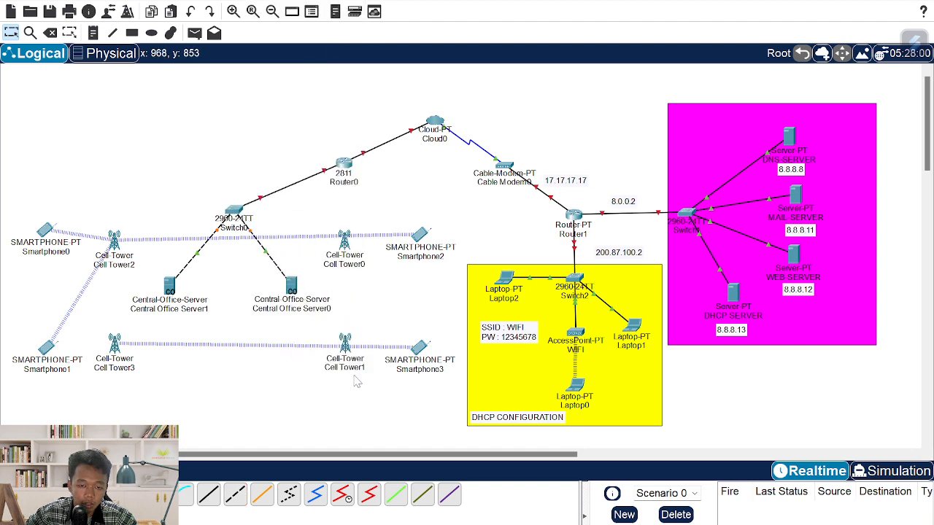
key(alt+Tab)
key(alt+Tab)
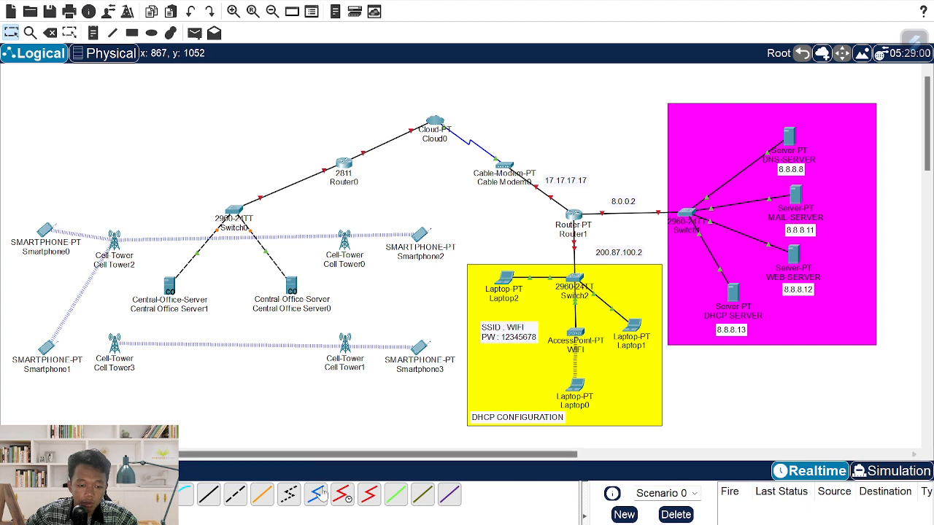
- Run coaxial cables from Central Office Server0 to Cell Tower0 and Cell Tower1
click(299, 291)
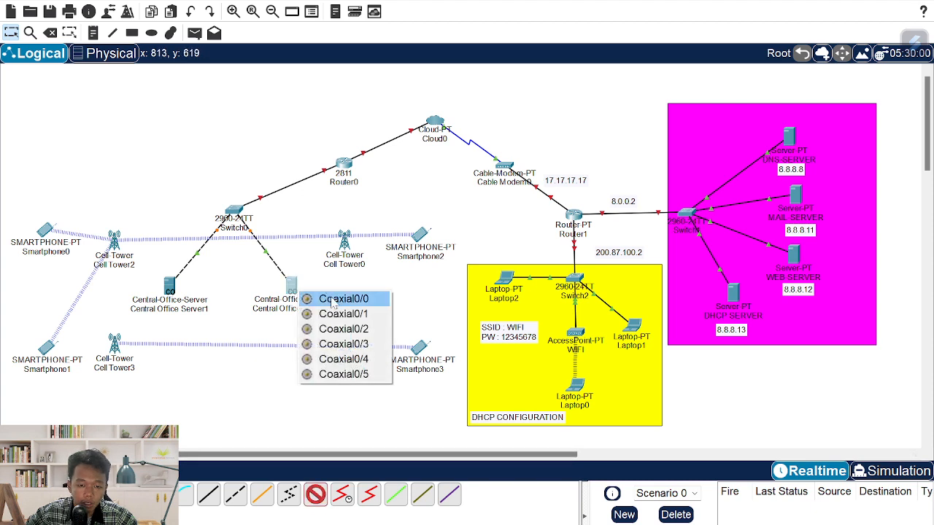
click(333, 299)
click(345, 241)
click(385, 255)
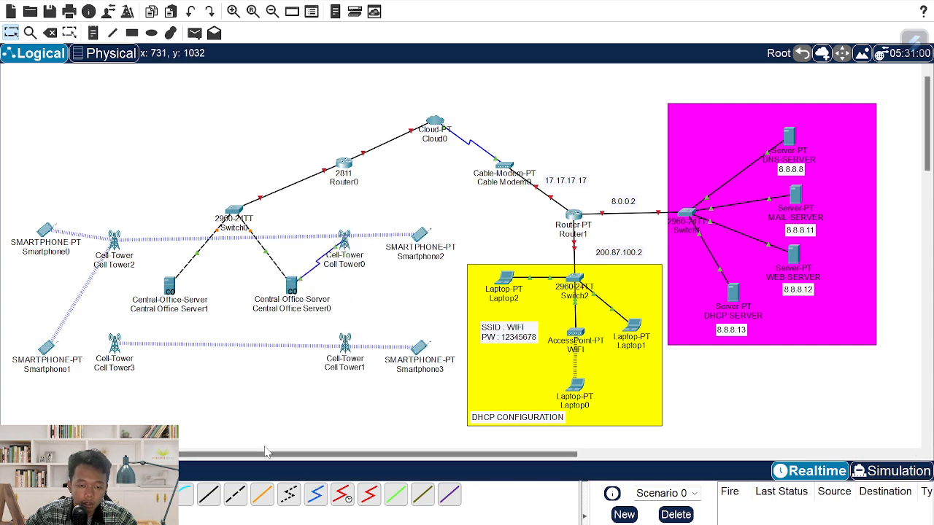
click(315, 495)
click(340, 312)
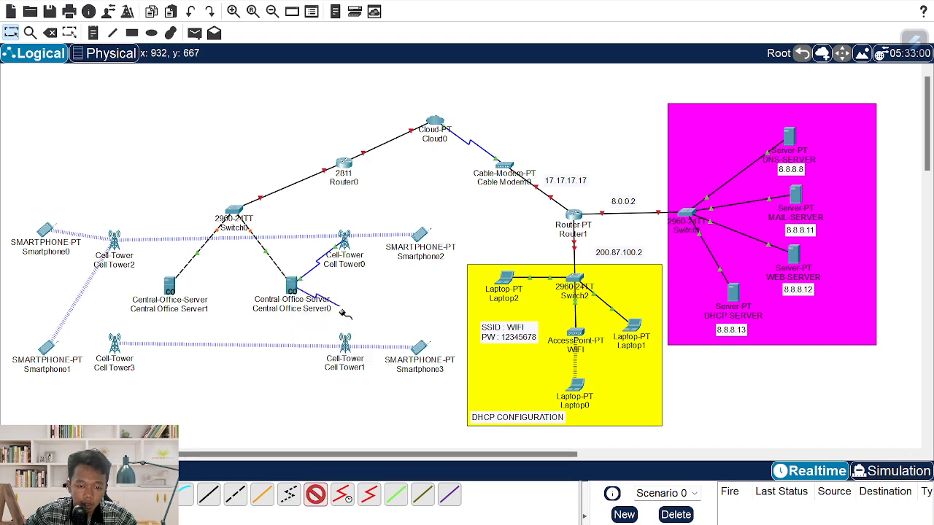
click(345, 348)
click(370, 358)
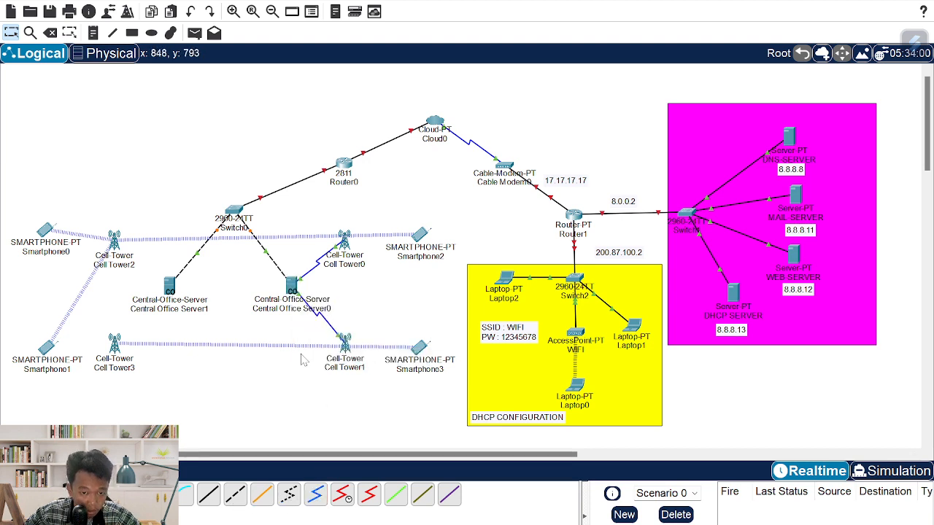
- Run coaxial cables from Server1's Coaxial0/0 and 0/1 to Cell Tower2 and Cell Tower3
click(170, 290)
click(191, 302)
click(114, 239)
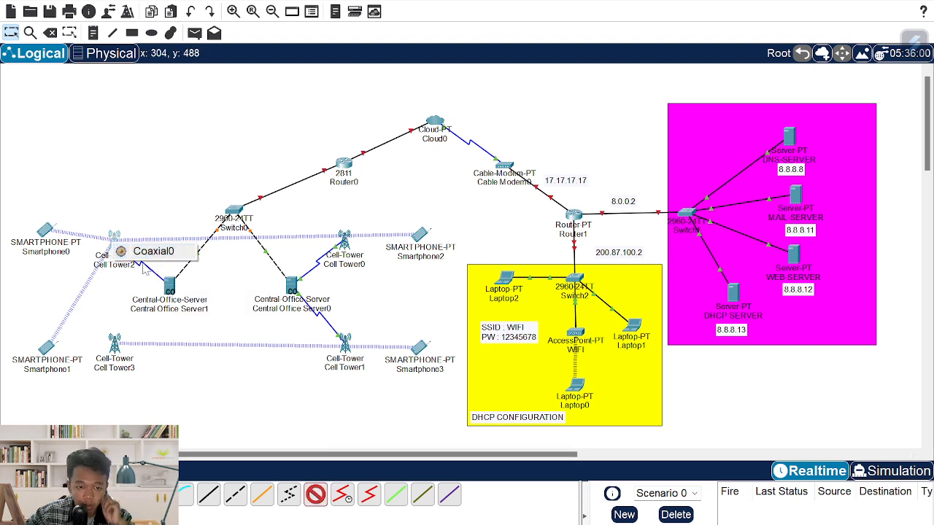
click(131, 252)
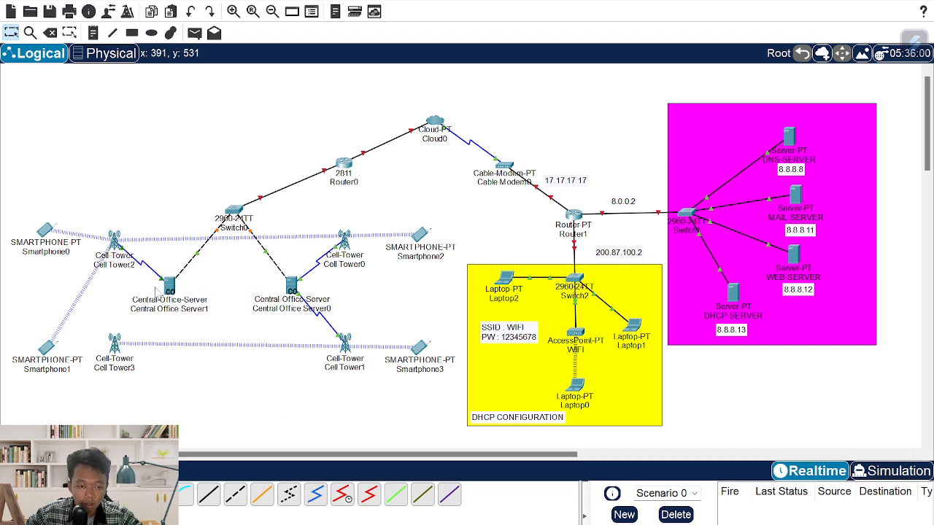
click(315, 496)
click(169, 284)
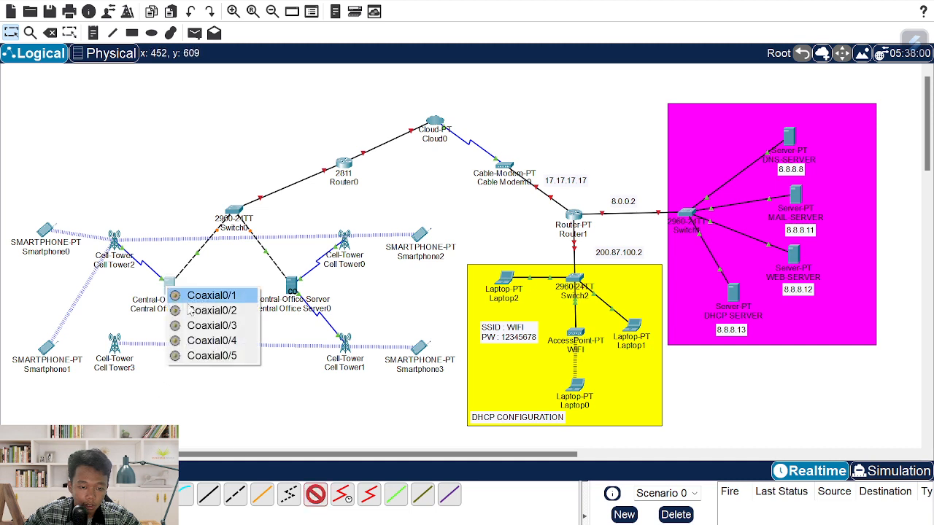
click(200, 298)
click(118, 344)
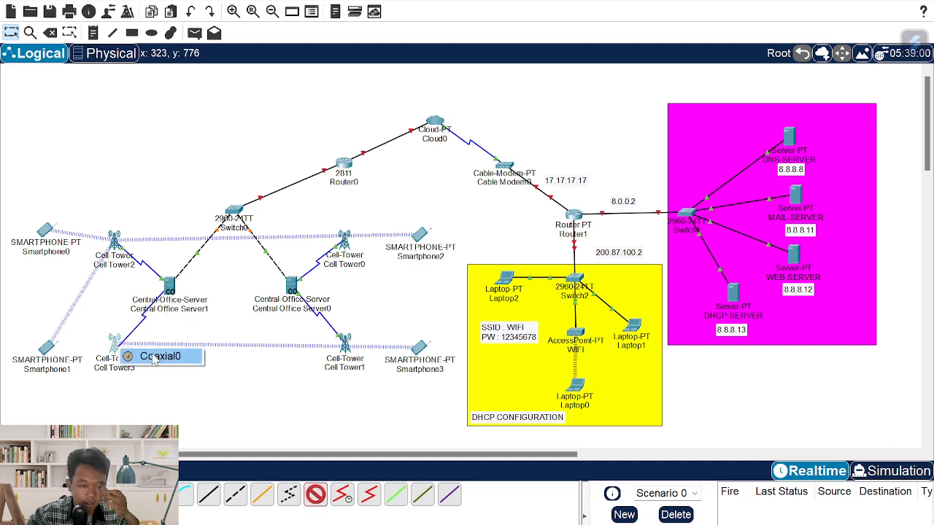
click(149, 356)
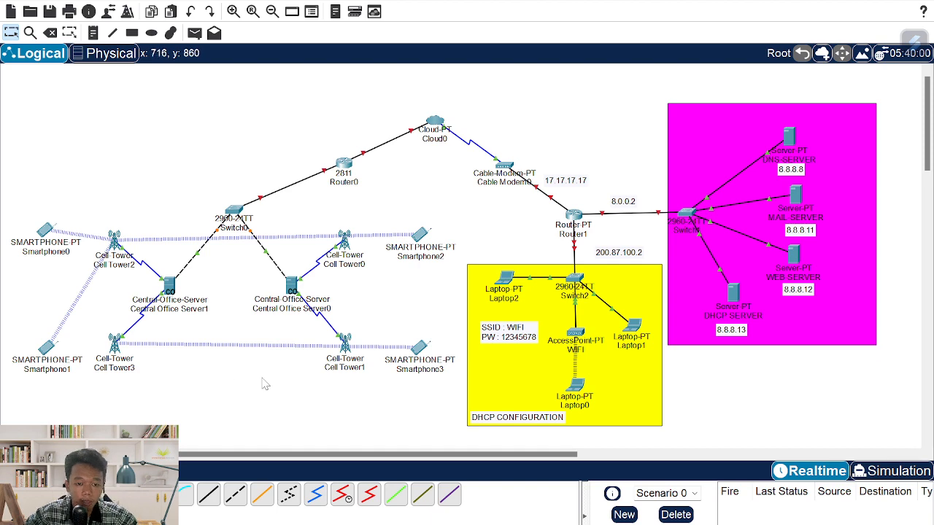
key(alt+Tab)
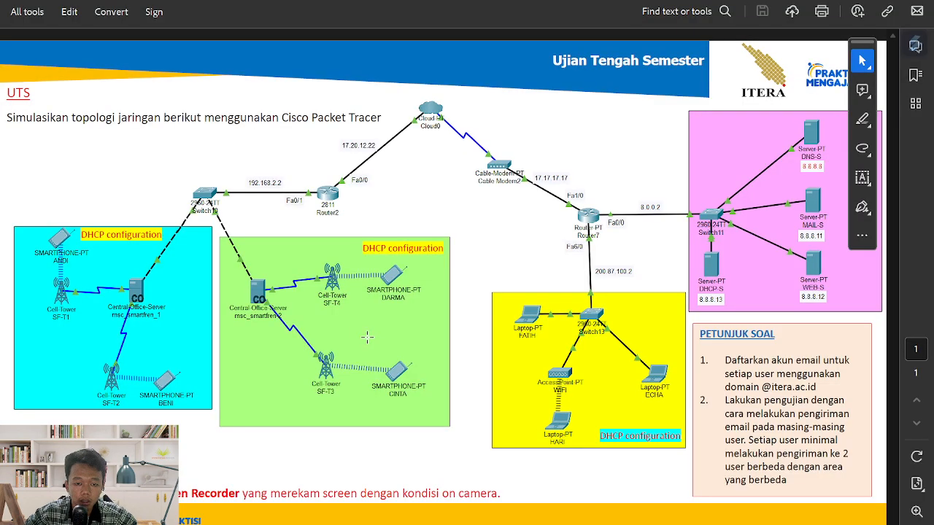
key(alt+Tab)
key(alt+Tab)
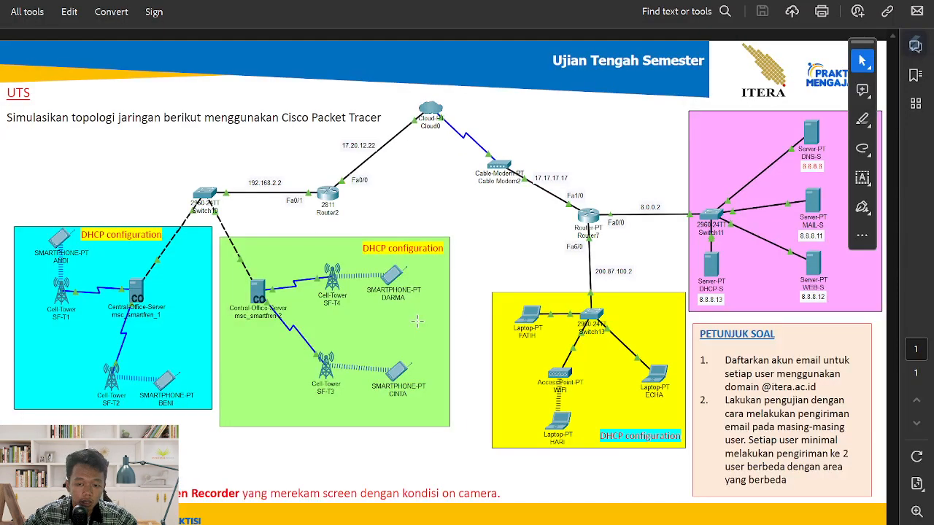
key(alt+Tab)
key(alt+Tab)
key(alt+Tab)
- Draw a yellow-green (#aaff00) rectangle over Cell Tower0/1 and Smartphone2/3, redrawing it once
click(133, 32)
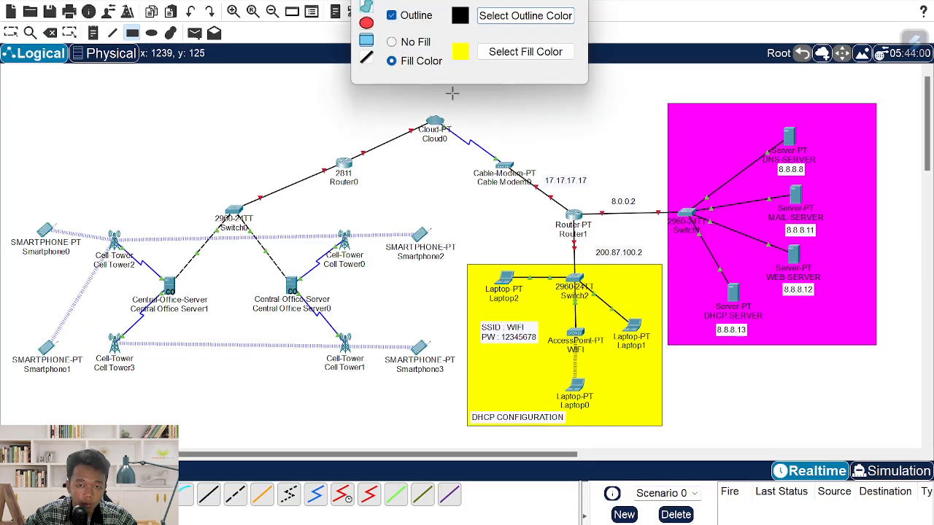
click(525, 52)
click(410, 205)
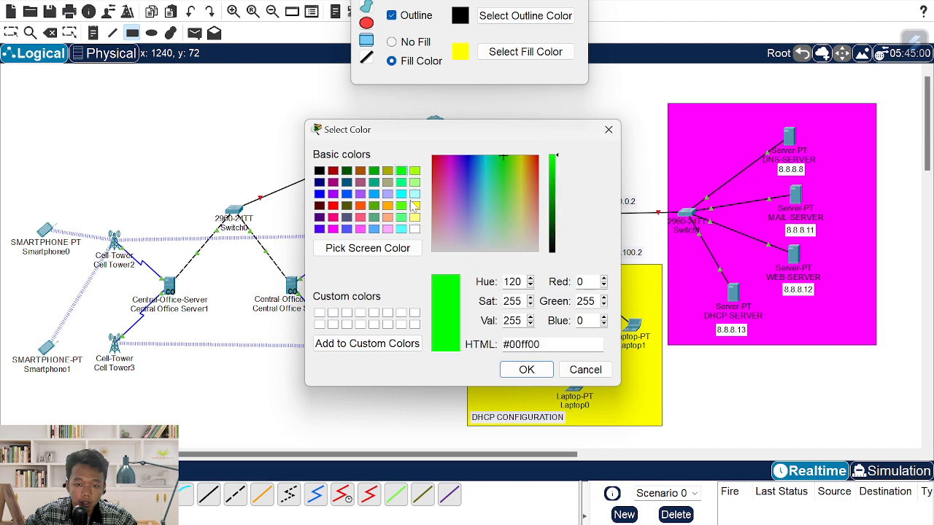
click(414, 170)
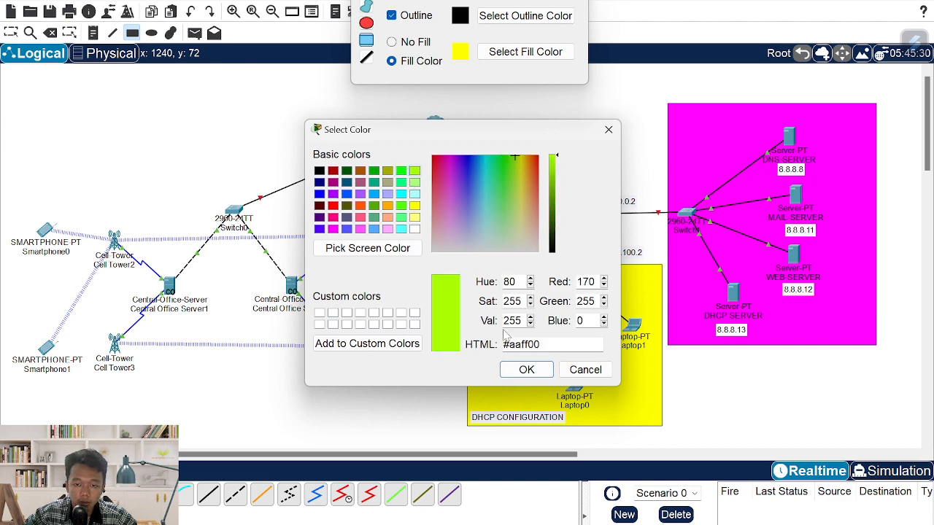
click(525, 370)
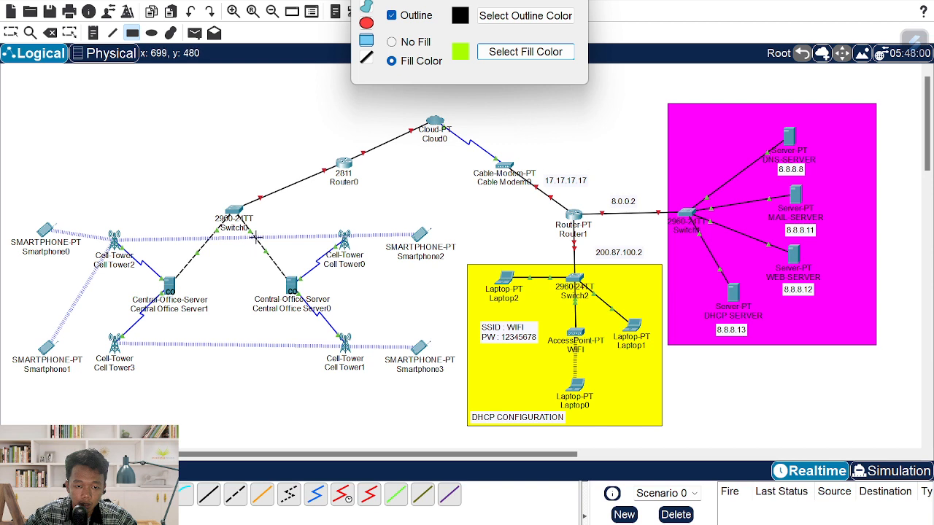
drag(273, 228, 460, 397)
key(ctrl+z)
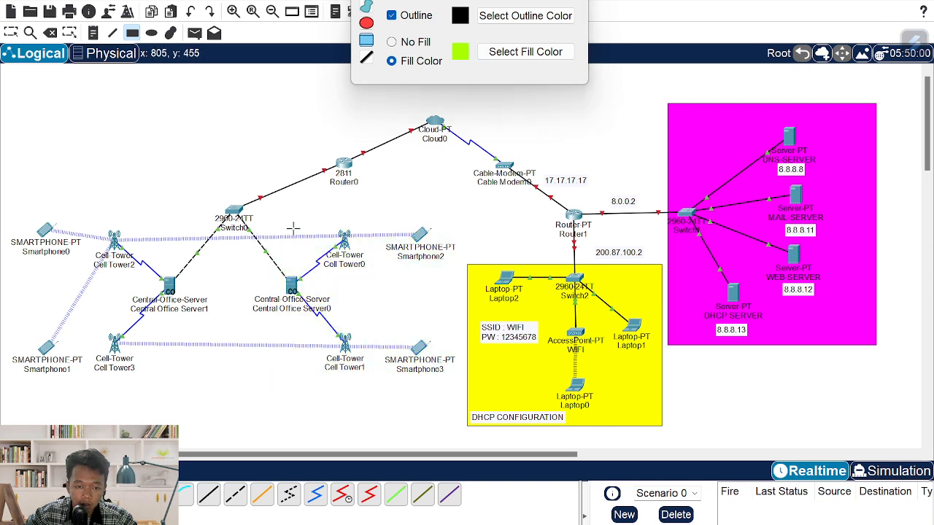
drag(280, 220, 461, 395)
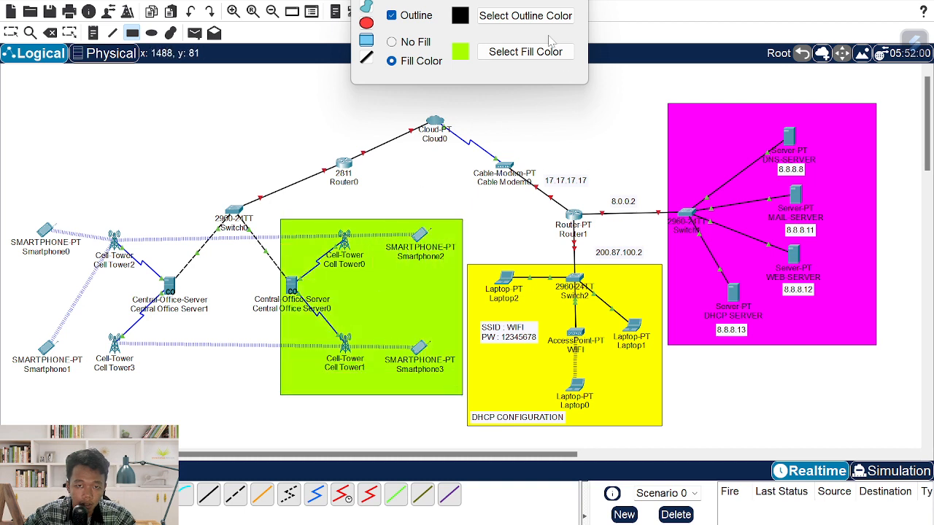
- Move Central Office Server0 and Cell Tower0 inside the green area
key(Escape)
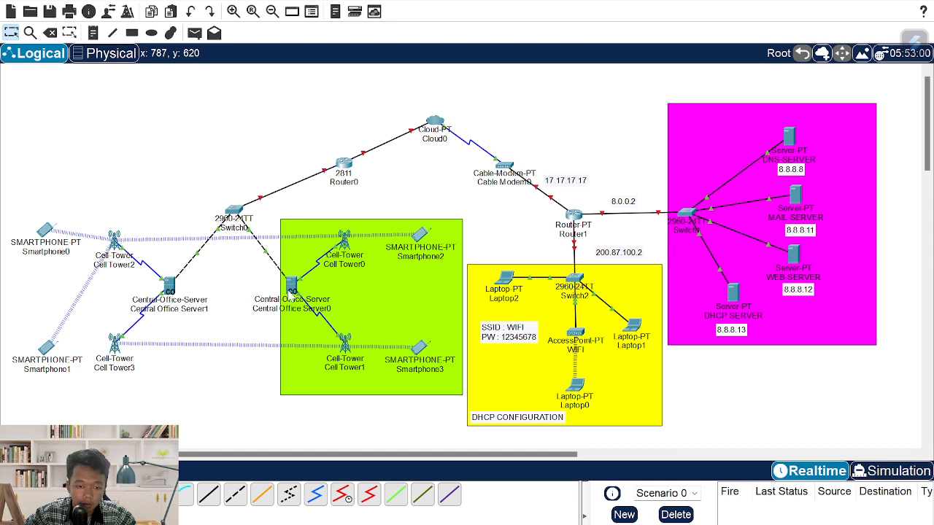
drag(291, 292, 325, 299)
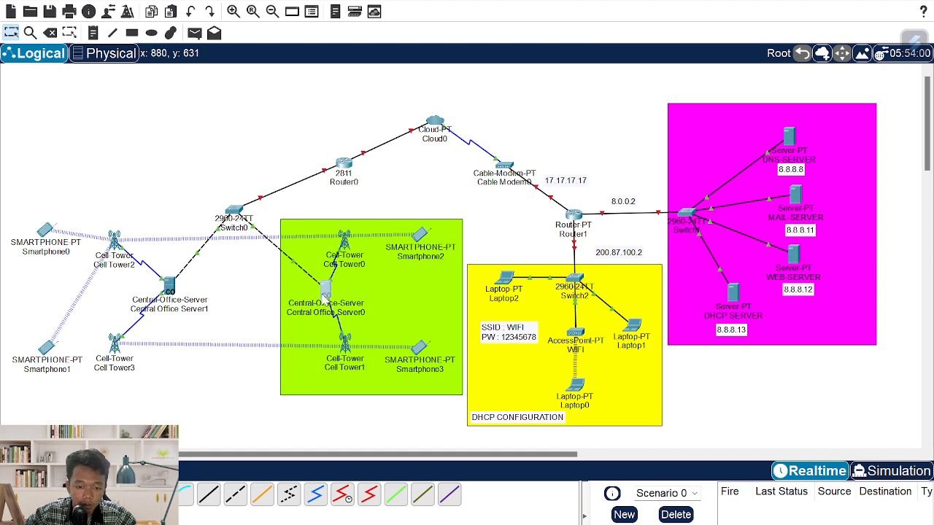
drag(349, 250, 389, 272)
- Select and delete the old green area rectangle
mouse_move(350, 360)
mouse_down()
mouse_move(315, 377)
mouse_move(352, 360)
mouse_move(355, 367)
mouse_up()
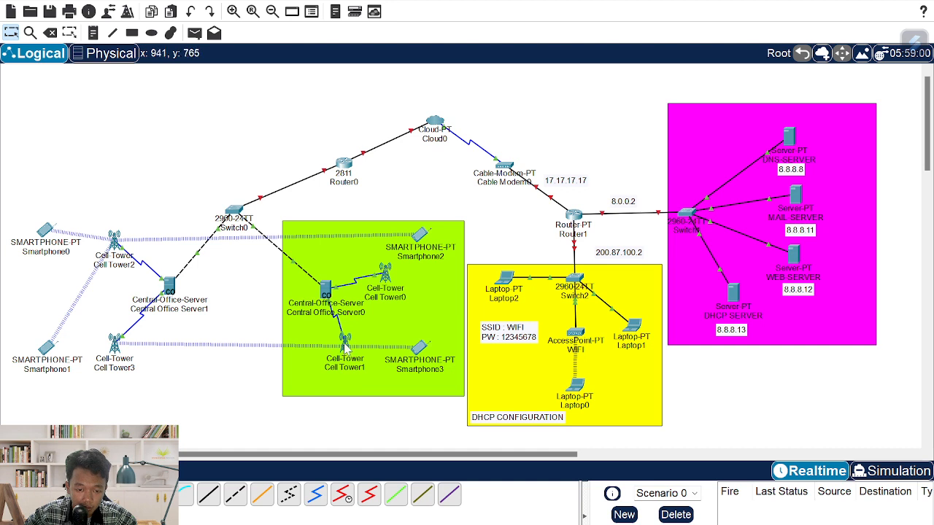
drag(347, 345, 429, 422)
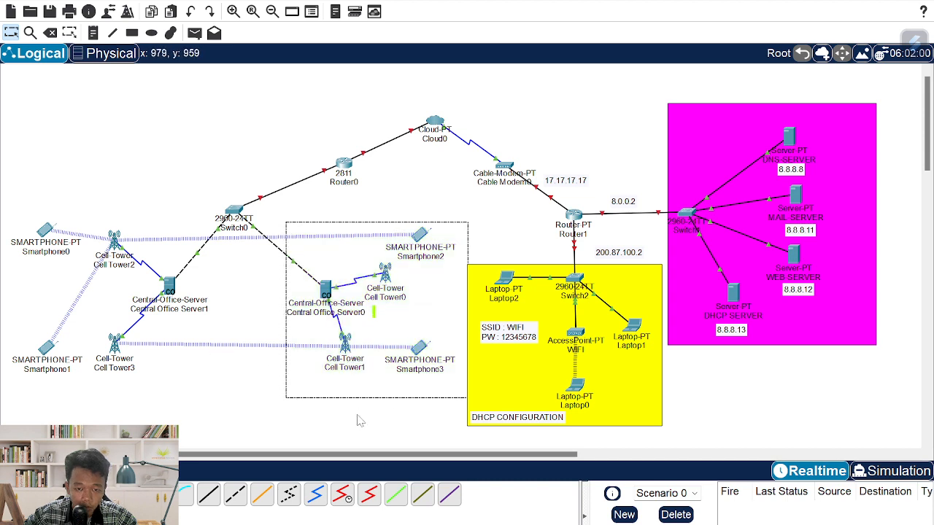
drag(359, 421, 358, 416)
key(Delete)
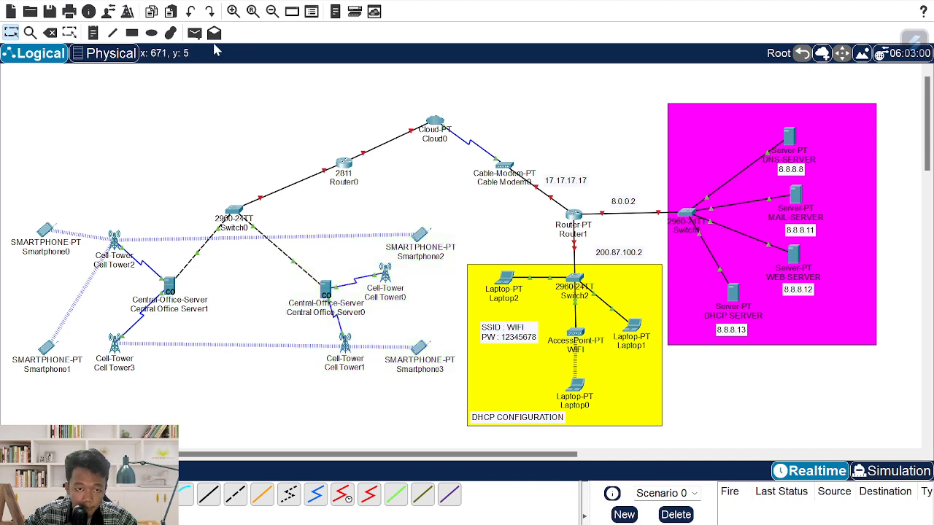
- Draw a new lime-green rectangle around the Central Office Server0 group
click(132, 33)
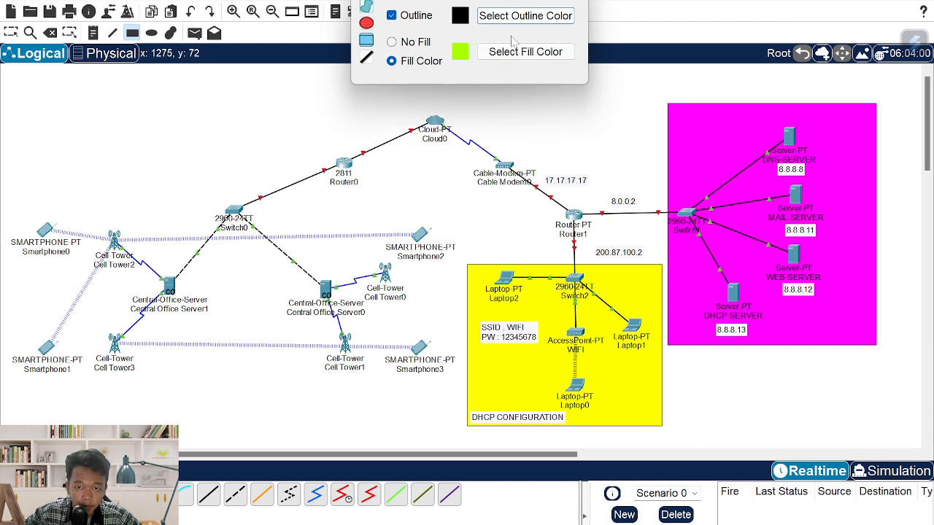
drag(288, 217, 460, 392)
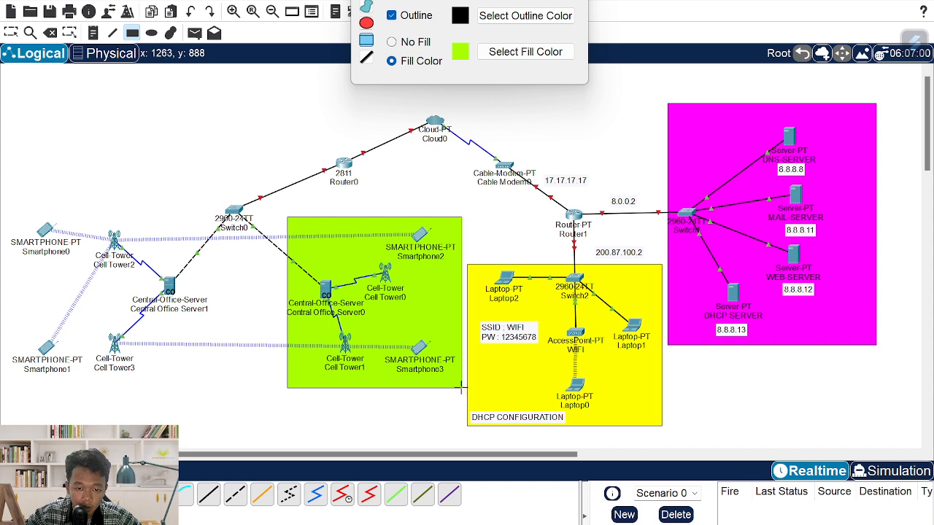
key(Escape)
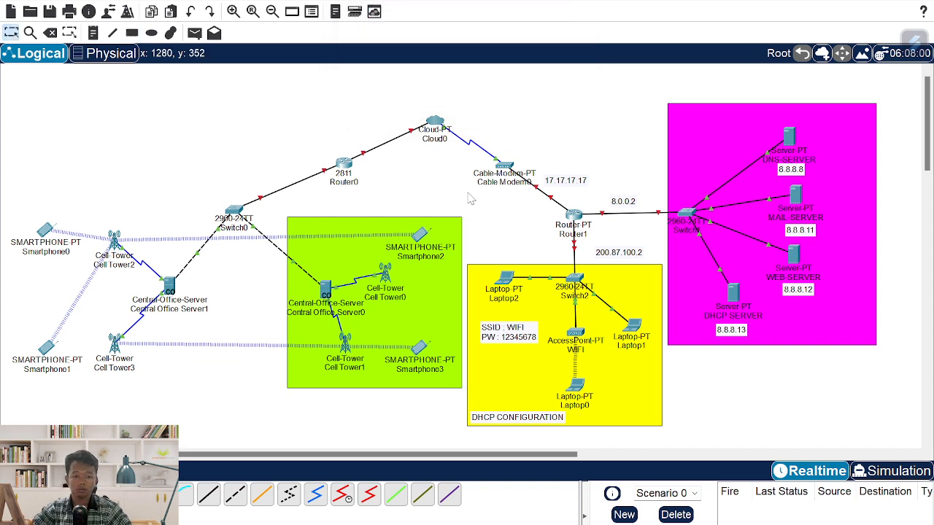
key(alt+Tab)
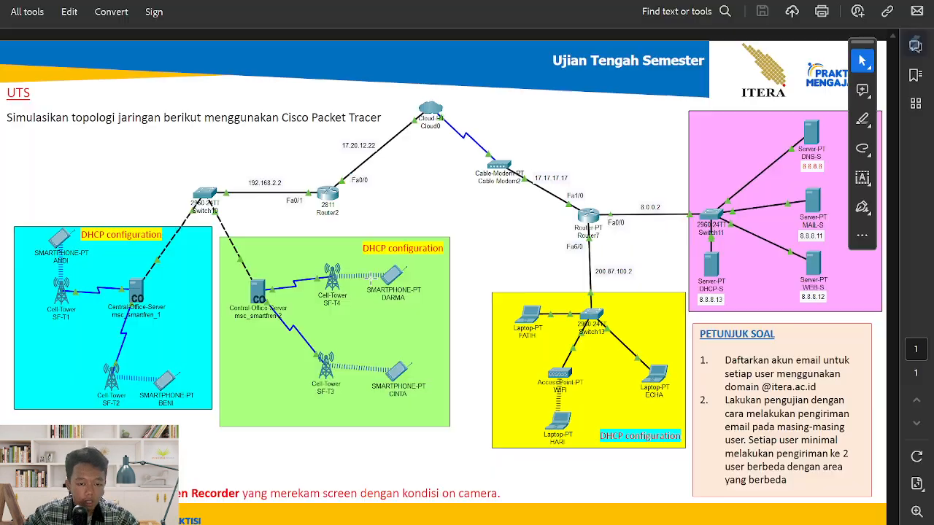
key(alt+Tab)
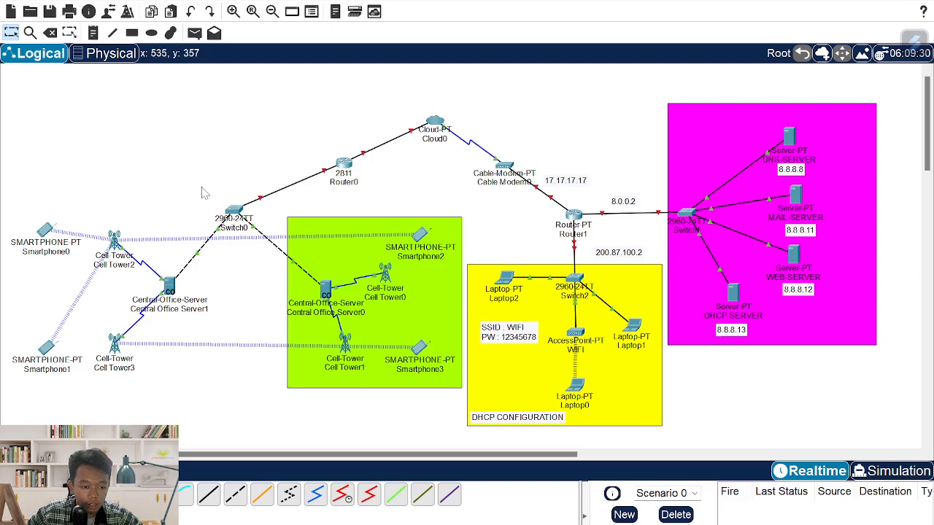
- Draw a cyan (#00ffff) rectangle around Server1, Cell Towers 2–3 and Smartphones 0–1
click(132, 33)
click(521, 50)
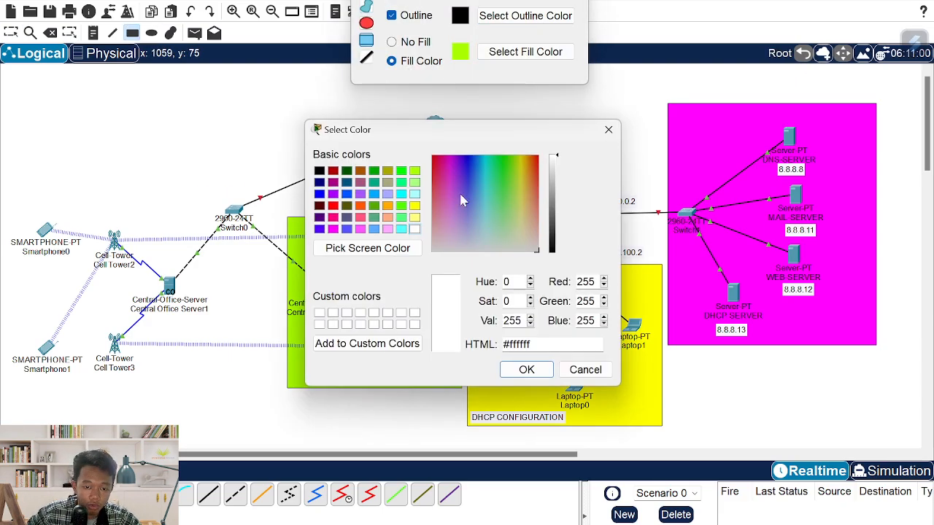
click(401, 194)
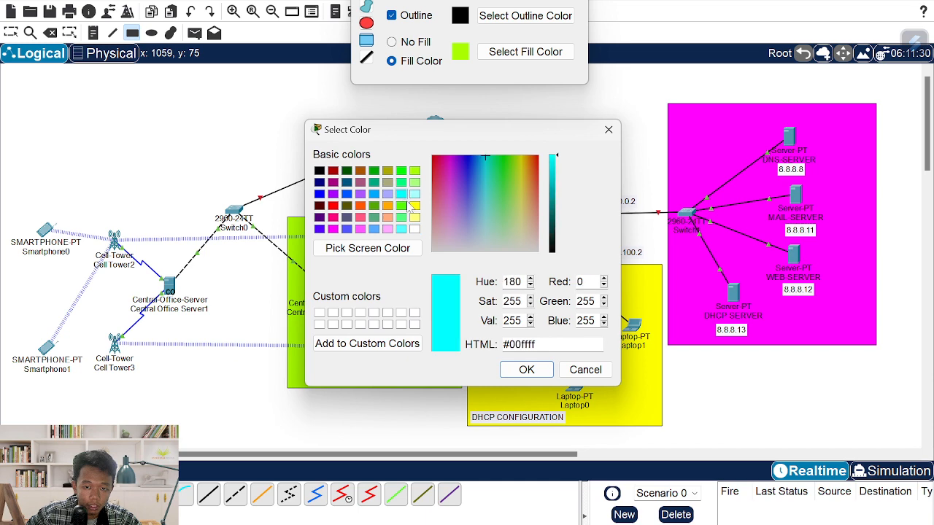
click(526, 370)
drag(14, 200, 210, 399)
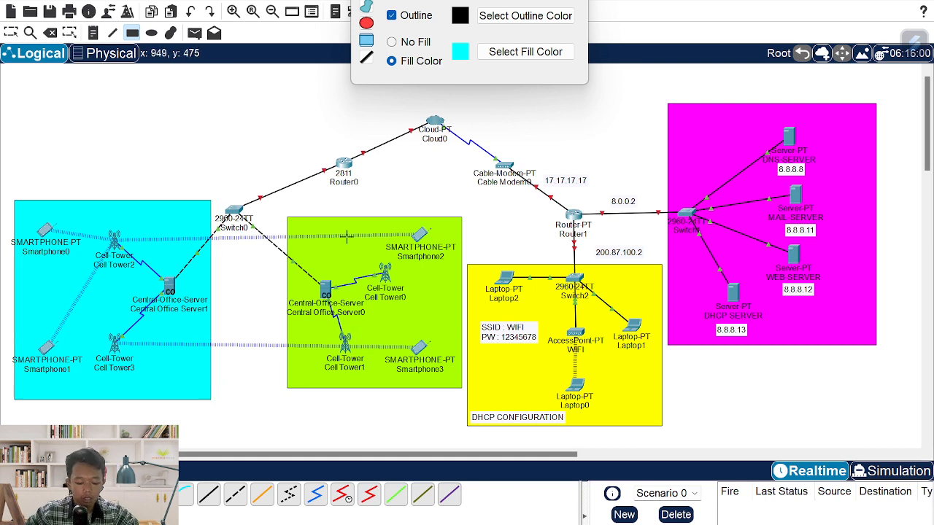
- Place a 'DHCP CONFIGURATION' note inside the green area
key(n)
click(315, 227)
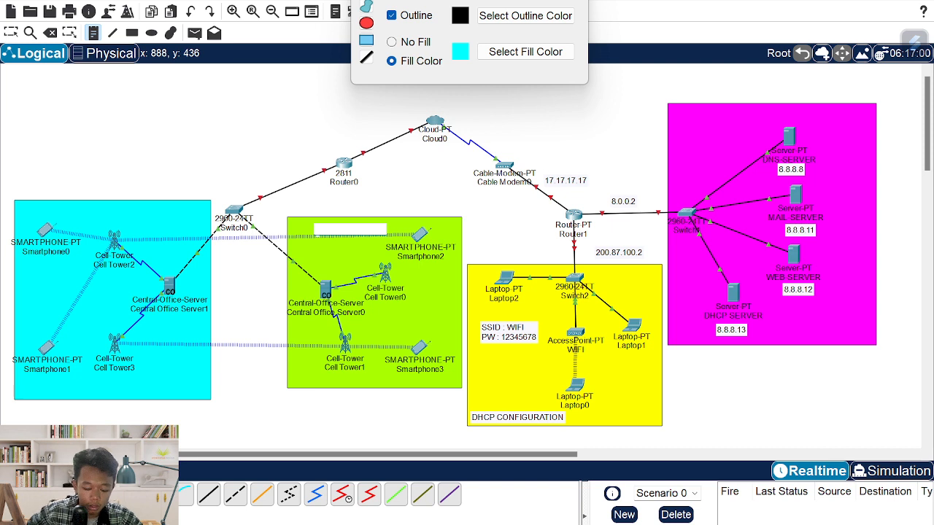
text(CH)
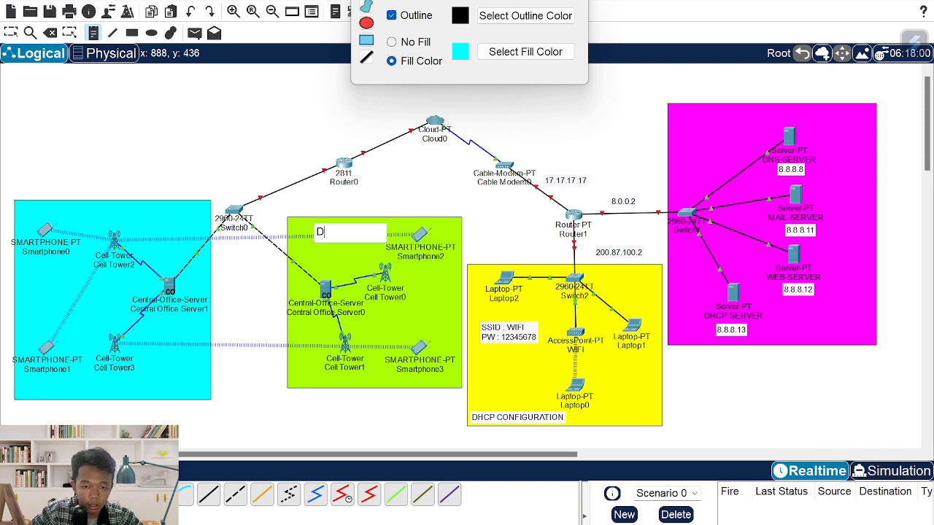
text(CP CONFIGURA)
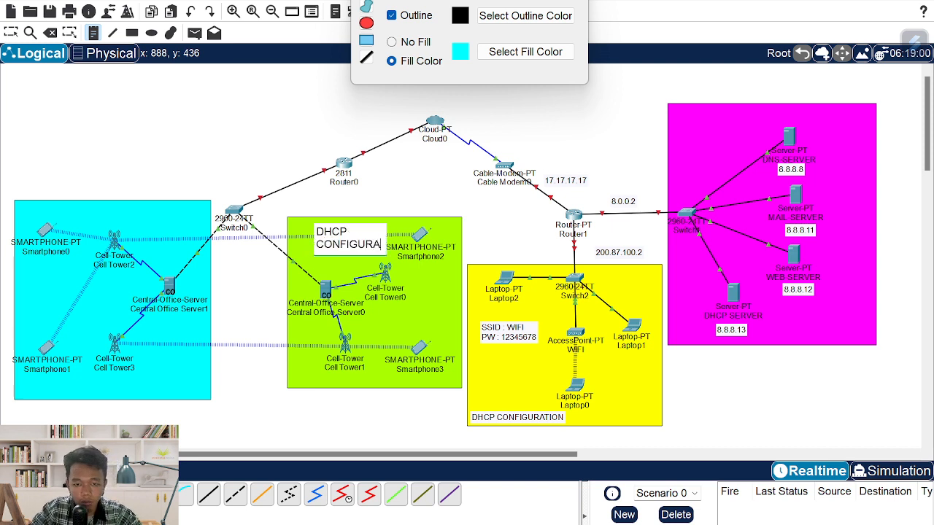
text(TION)
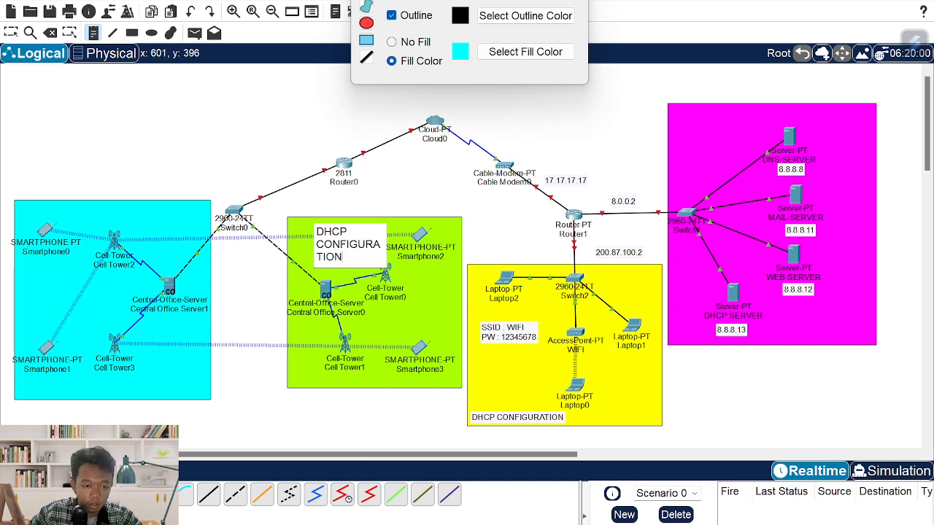
click(165, 214)
- Add a second 'DHCP CONFIGURATION' note and move both notes to their areas' top-left corners
text(DHCP CO)
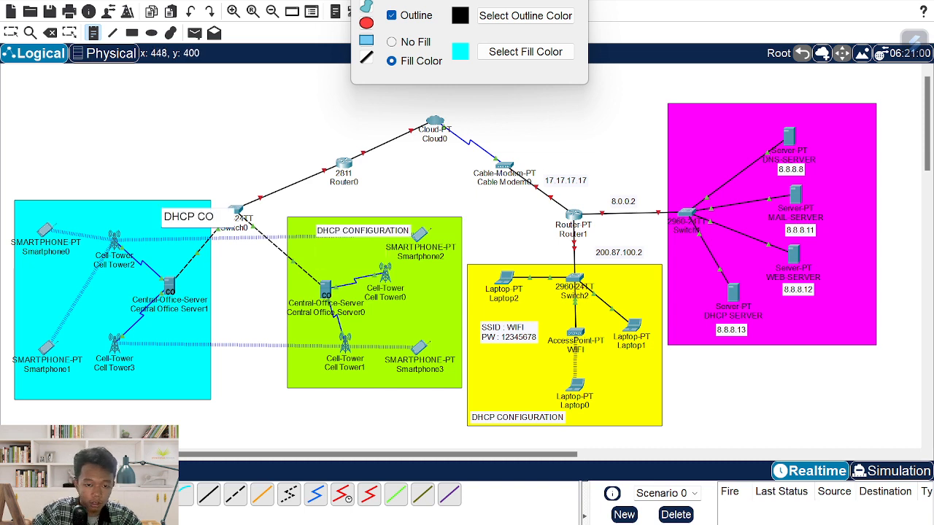
text(NFIGFURATION)
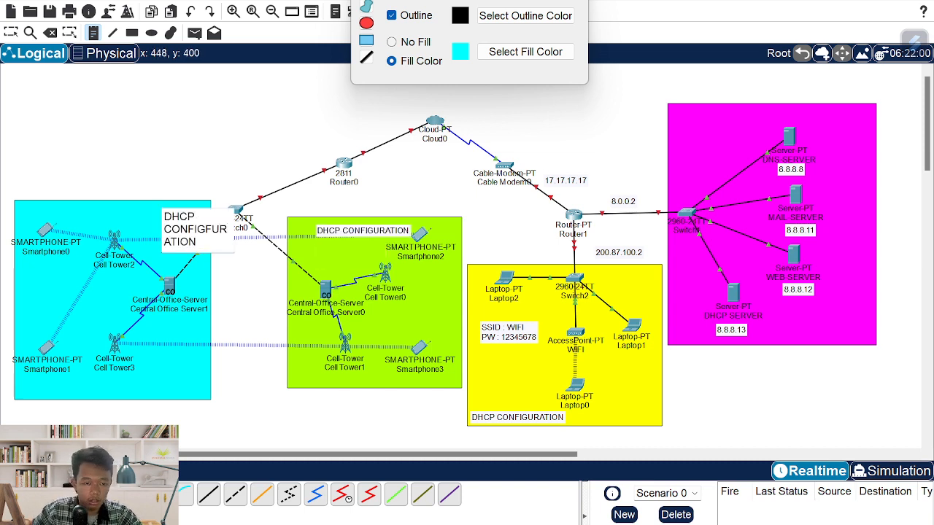
key(Escape)
drag(197, 216, 142, 212)
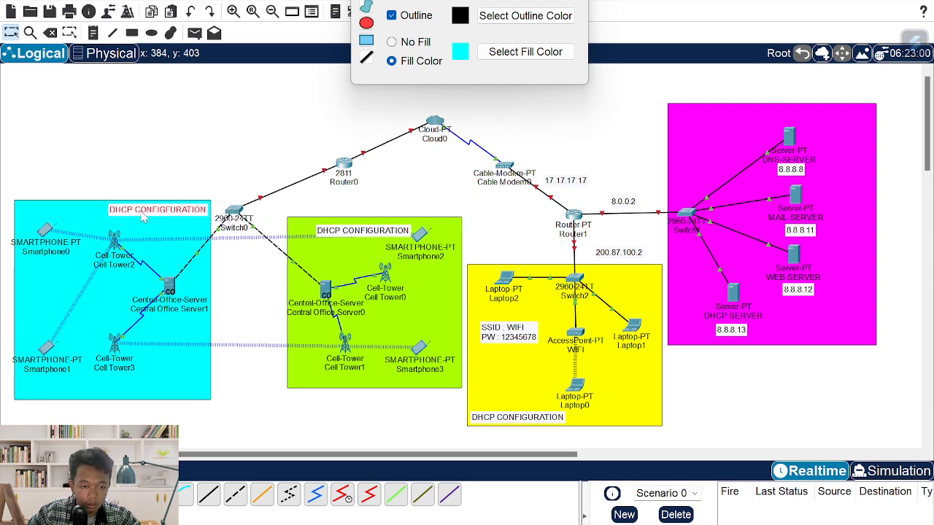
drag(343, 236, 318, 232)
click(348, 207)
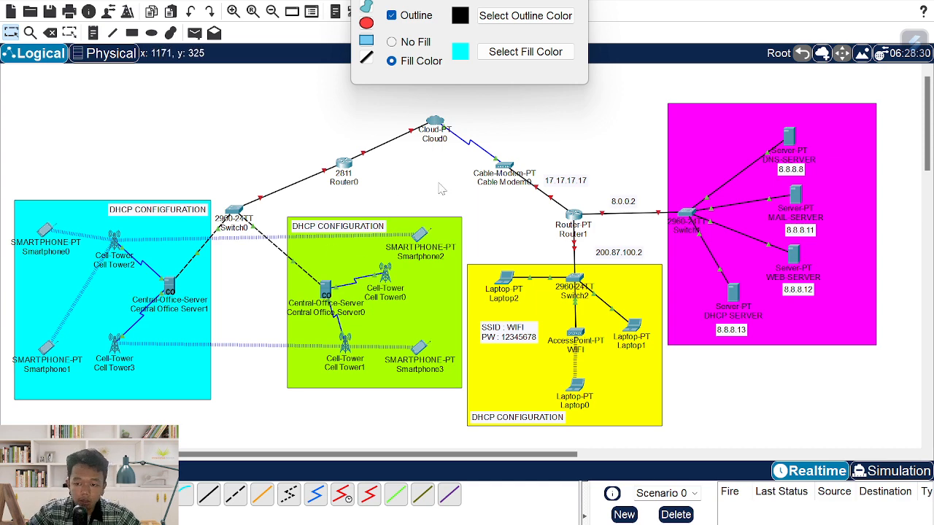
key(alt+Tab)
key(alt+Tab)
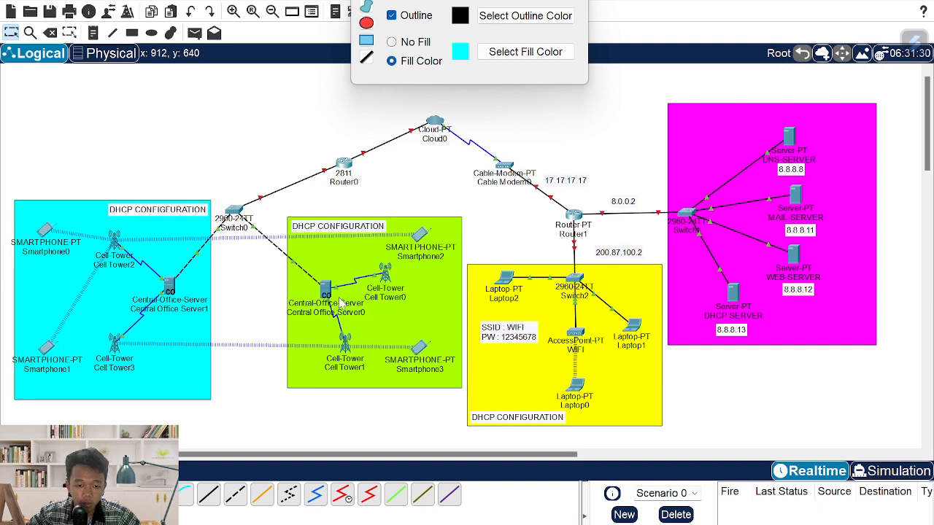
- Open and close Cell Tower1's device window, then shift Cell Tower1 slightly left
click(344, 344)
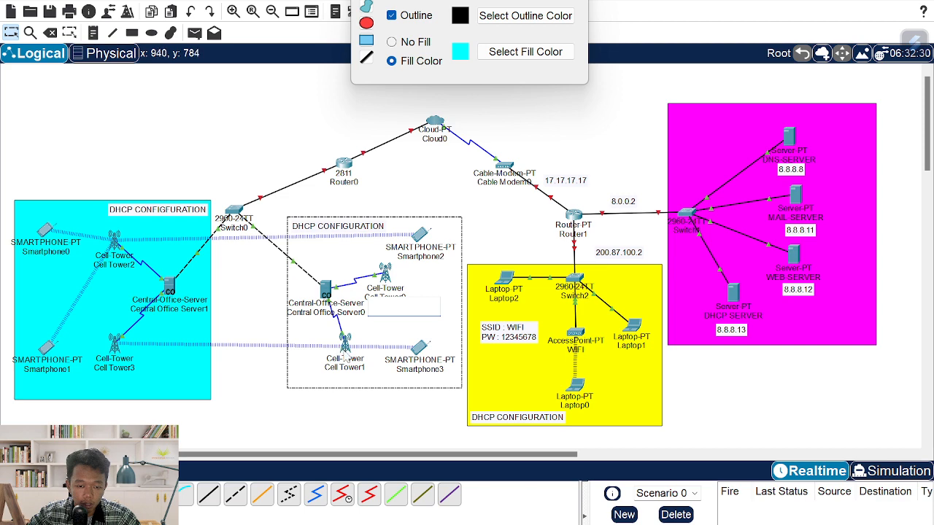
click(344, 351)
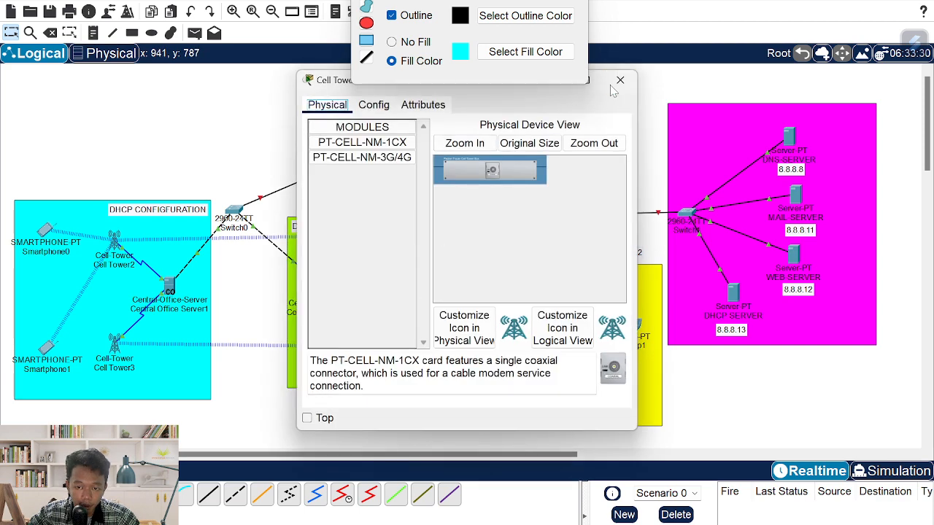
click(620, 80)
drag(348, 349, 332, 352)
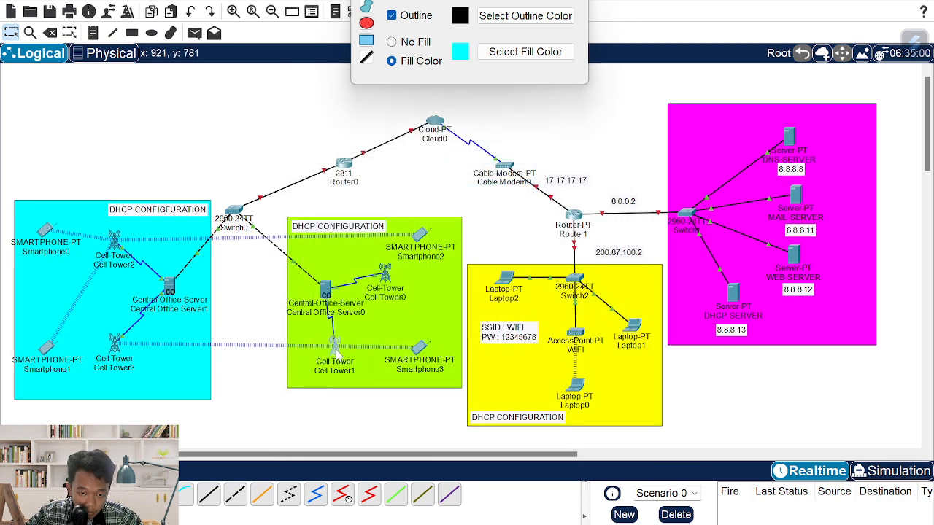
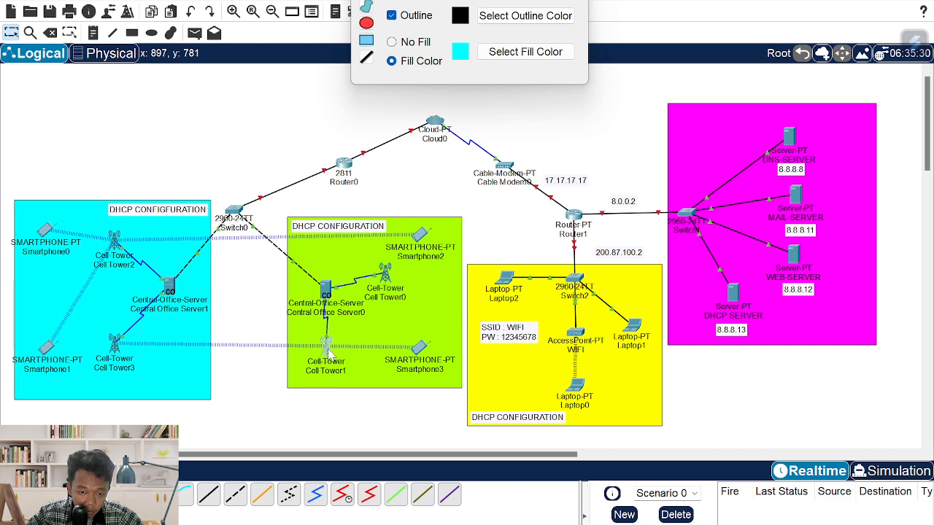
- Change Central Office Server0's Global Settings provider from ptcellular to MSC-SMARTFREN-2
click(325, 290)
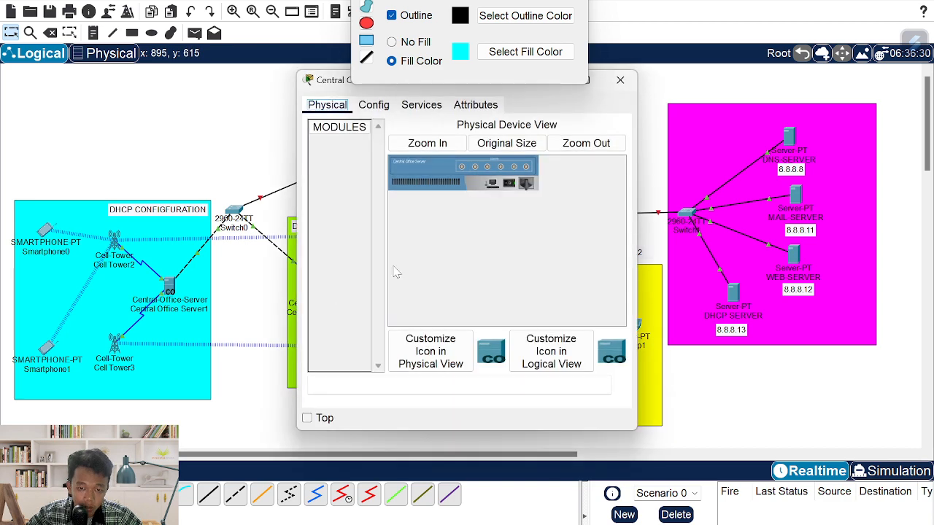
click(374, 105)
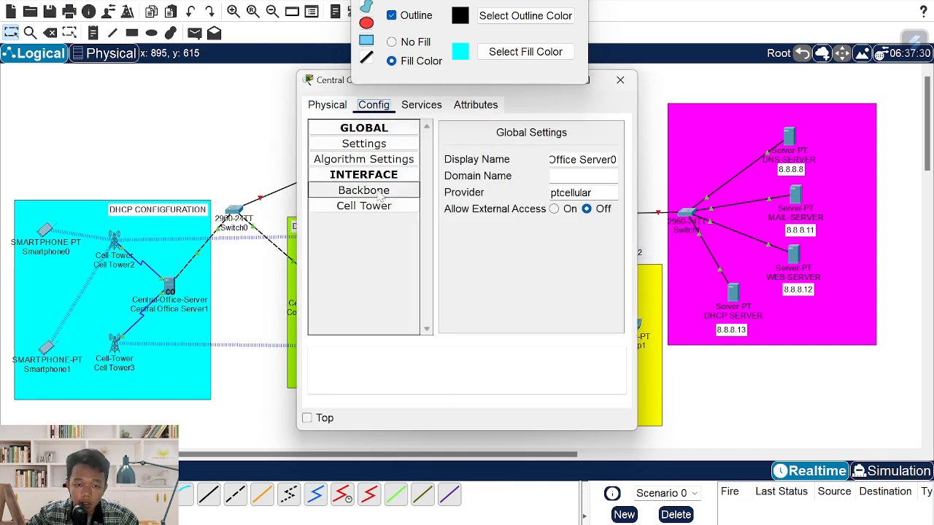
double_click(572, 192)
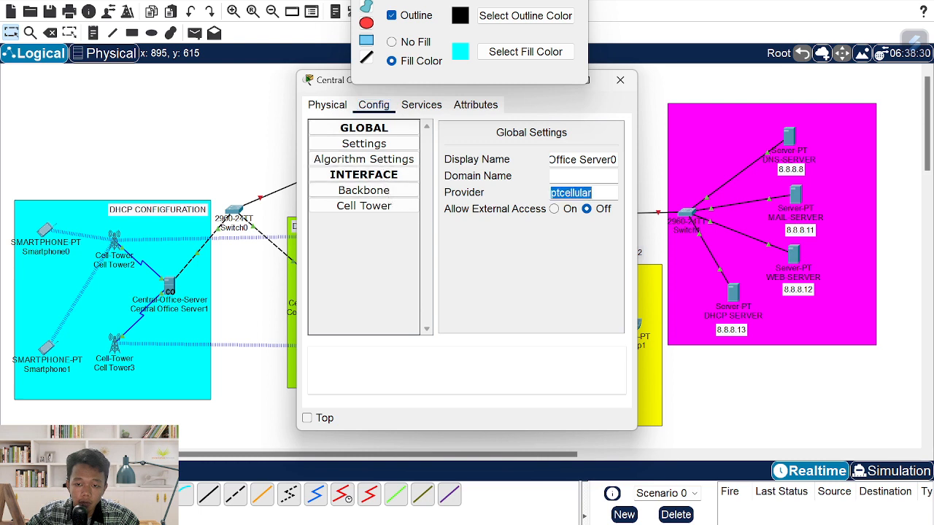
text(MSC-)
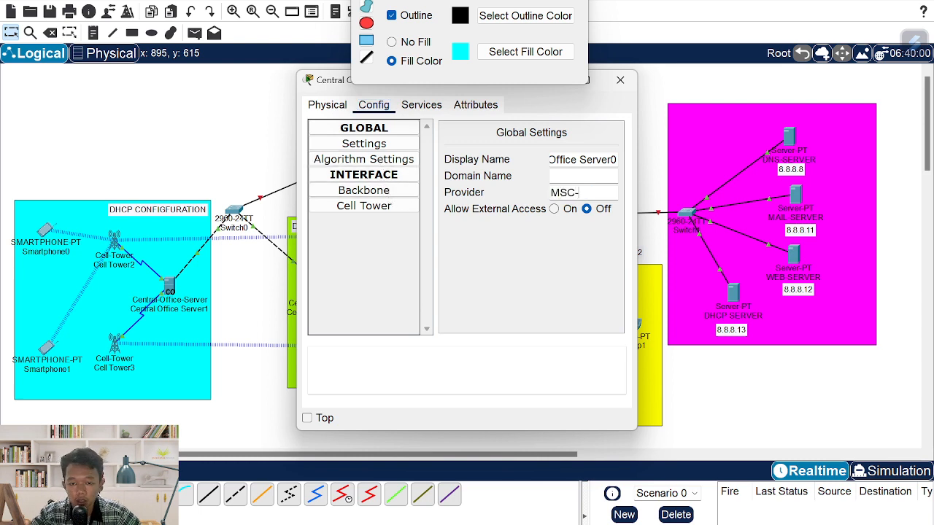
text(SMARTF)
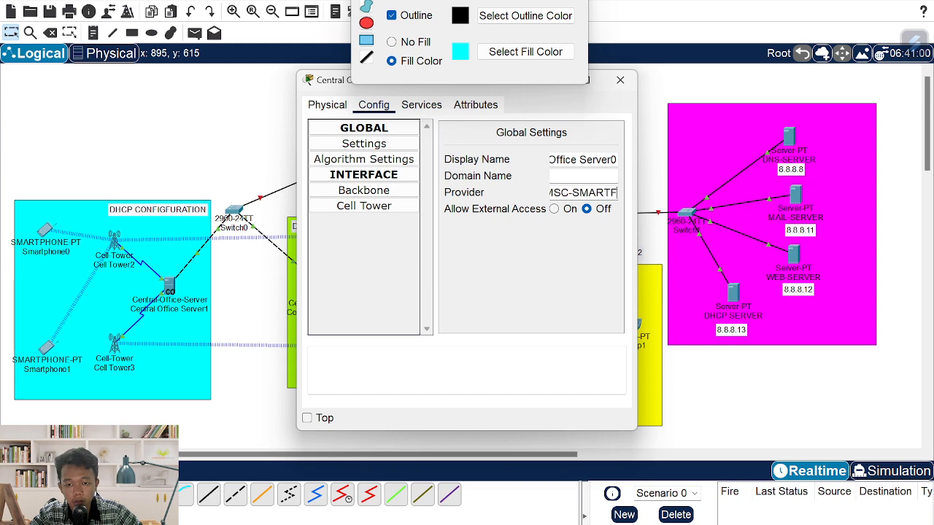
text(REN-2)
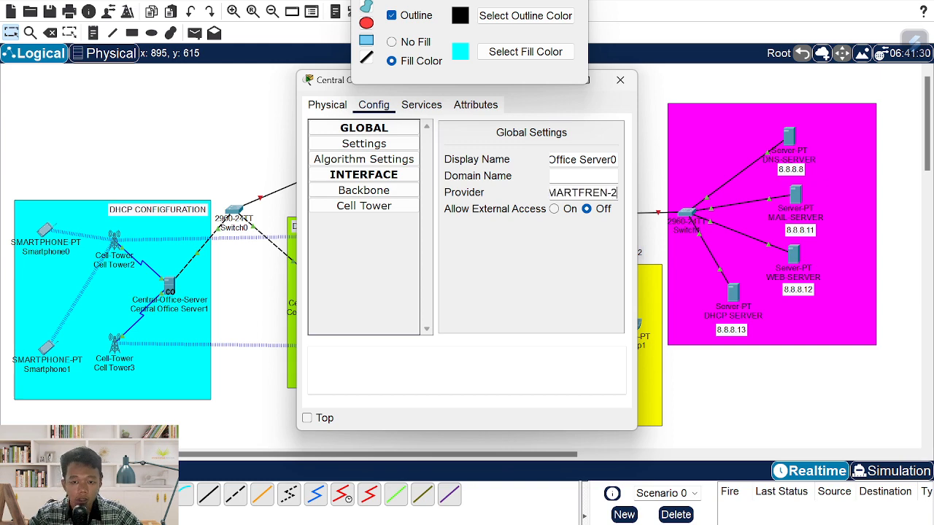
click(620, 79)
click(356, 314)
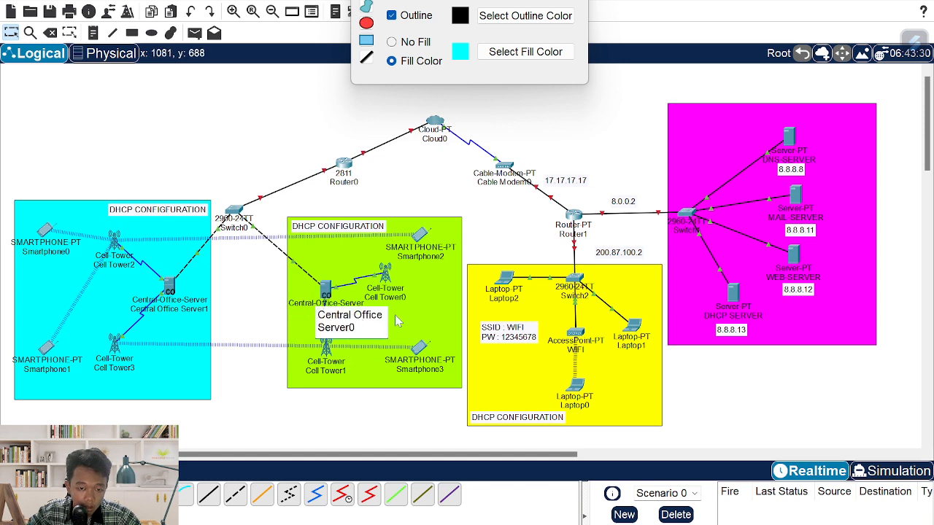
- Relabel the green area's central office server as MSC-SMARTFREN-2
key(ctrl+a)
text(MSC-SMAR)
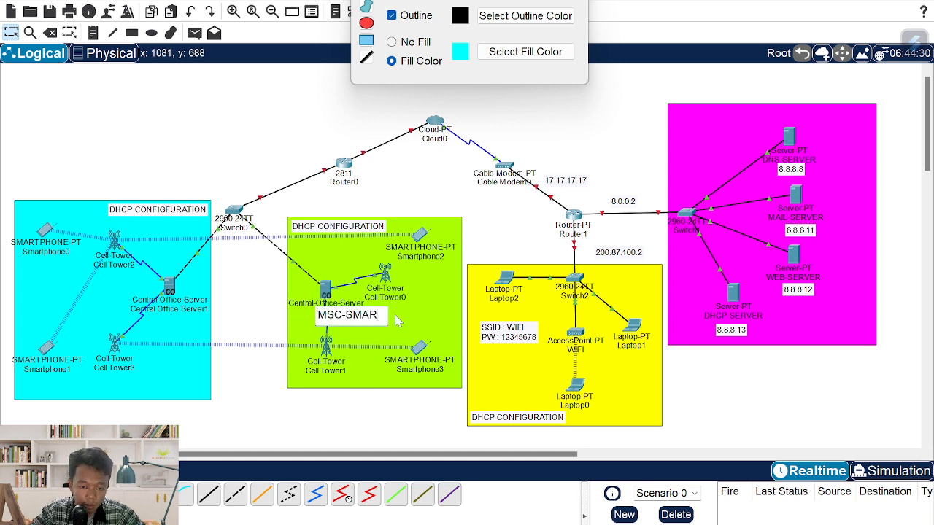
text(TFREN)
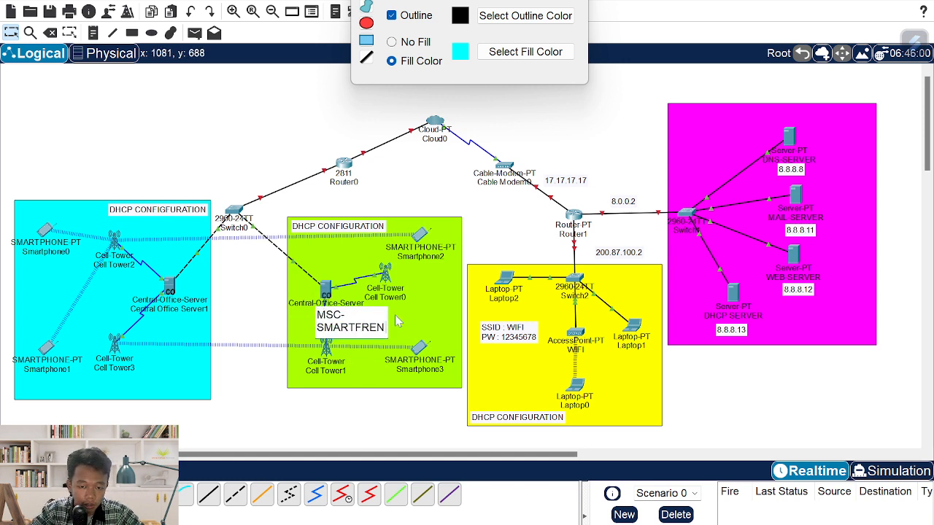
key(Return)
text(=)
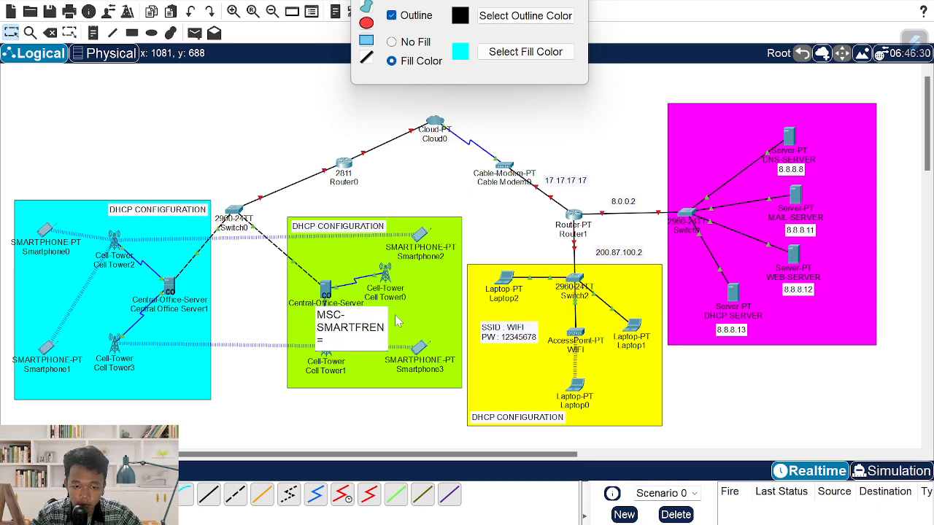
key(BackSpace)
text(-2)
key(Return)
key(alt+Tab)
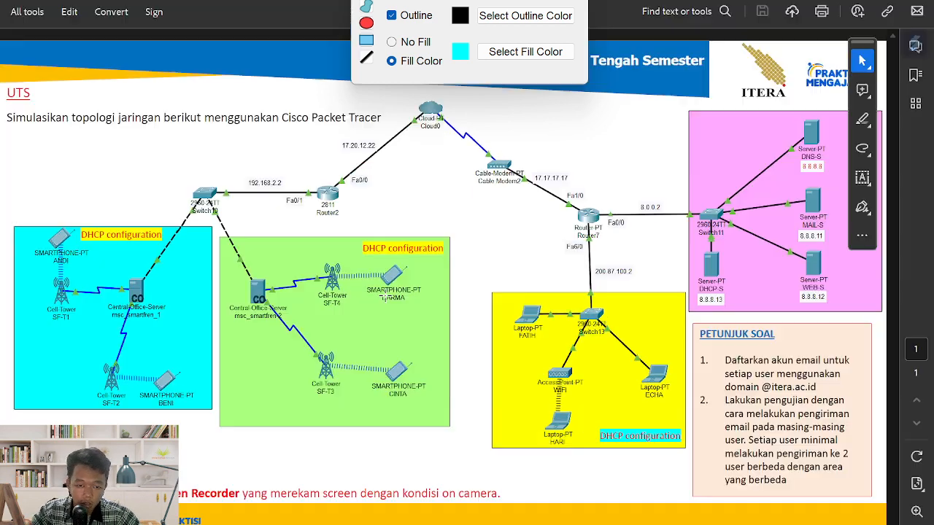
key(alt+Tab)
- Relabel the green area's cell towers SF-T4 and SF-T3, then bring up SF-T4's settings
click(404, 297)
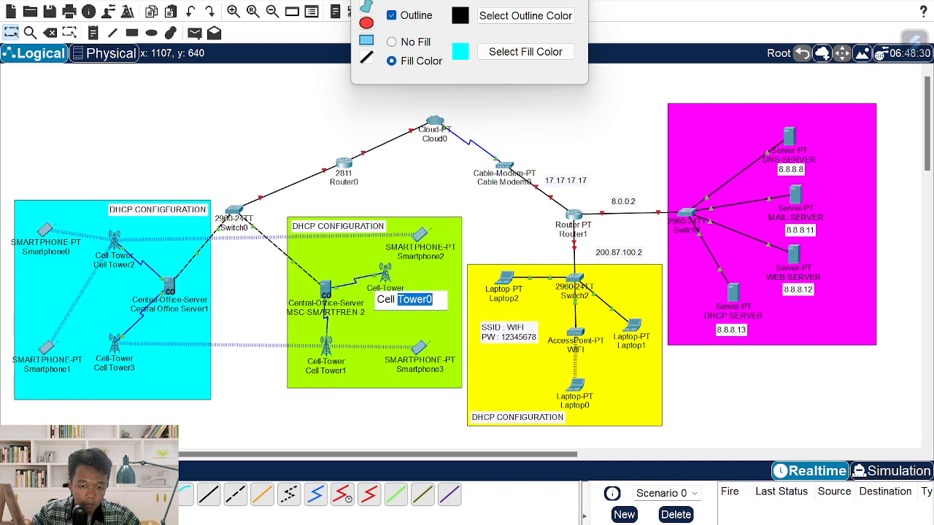
text(SF)
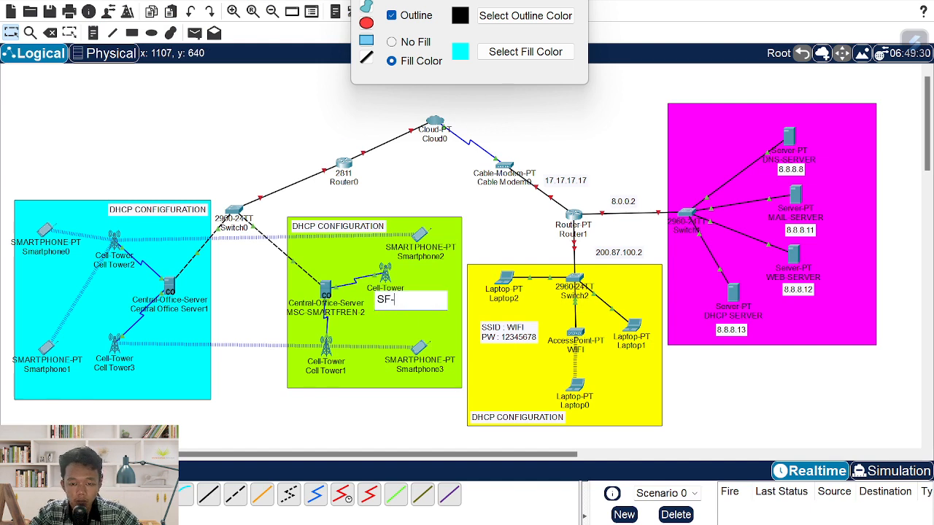
text(-T4)
click(349, 371)
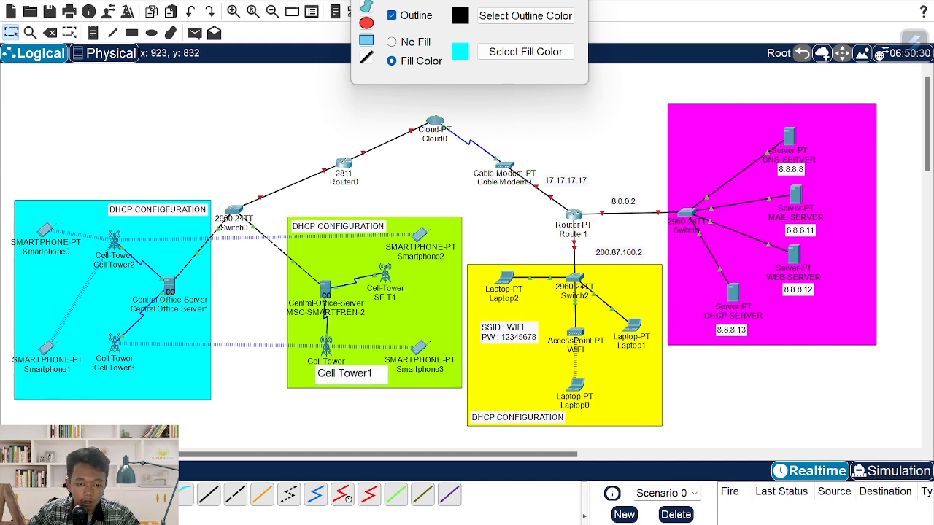
text(SD)
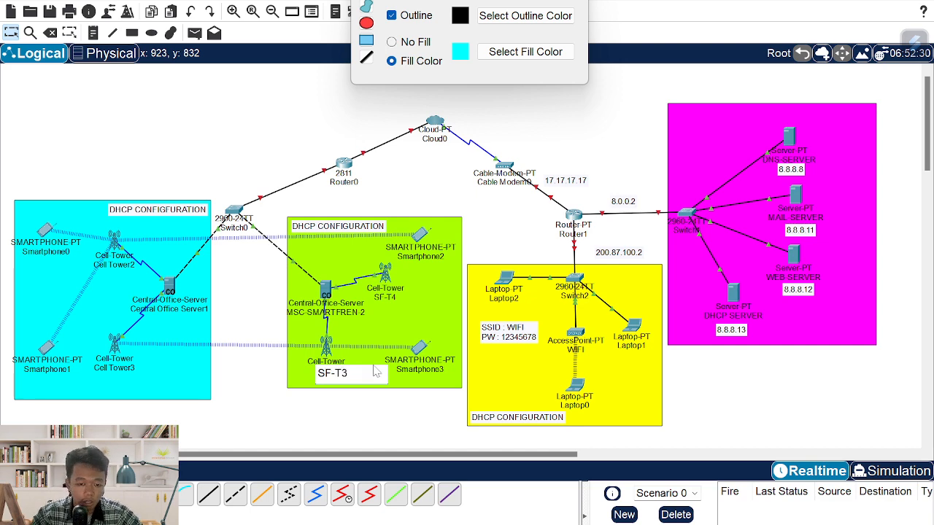
key(Return)
click(385, 273)
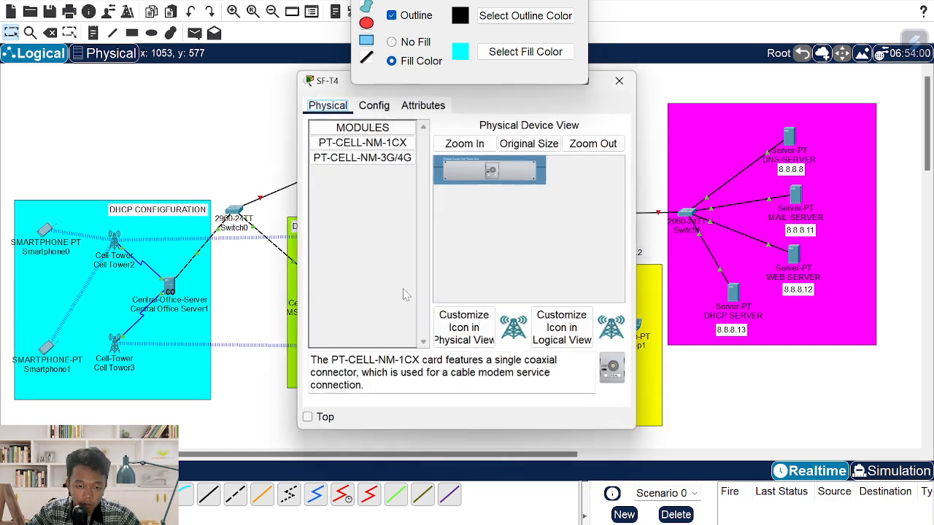
- Set tower SF-T4's Global Settings provider to SF-T4
click(374, 105)
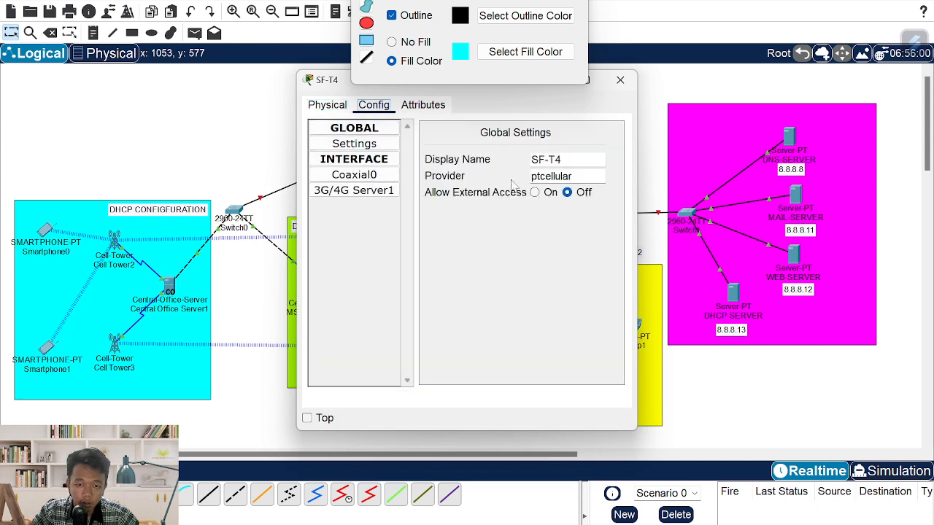
key(ctrl+a)
text(S)
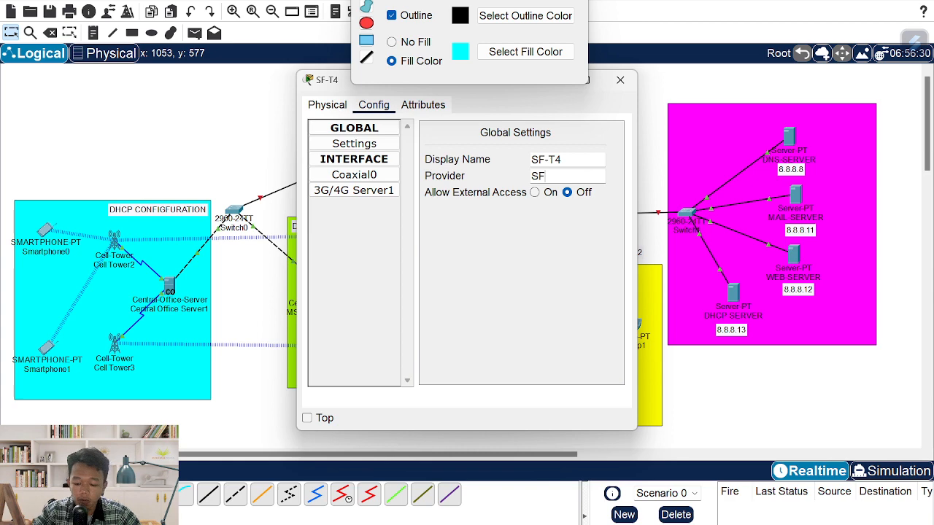
key(ctrl+a)
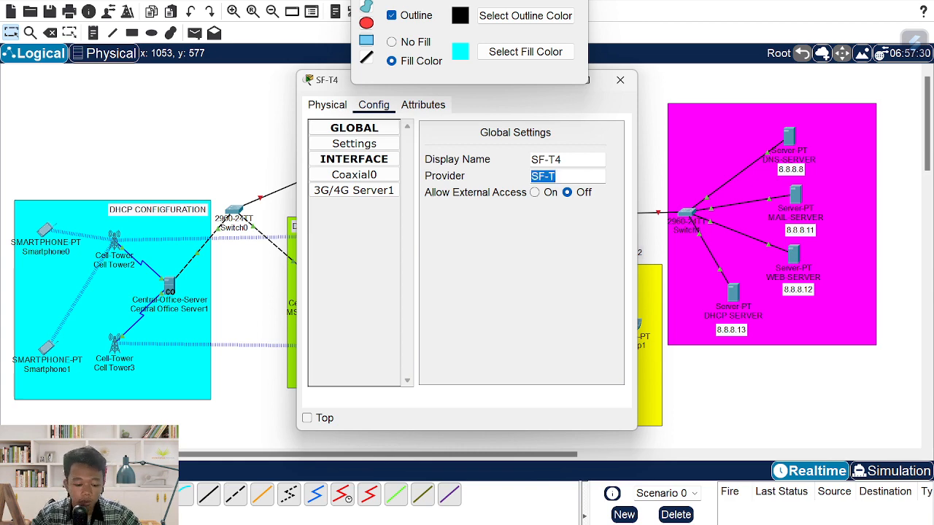
text(SF-T4)
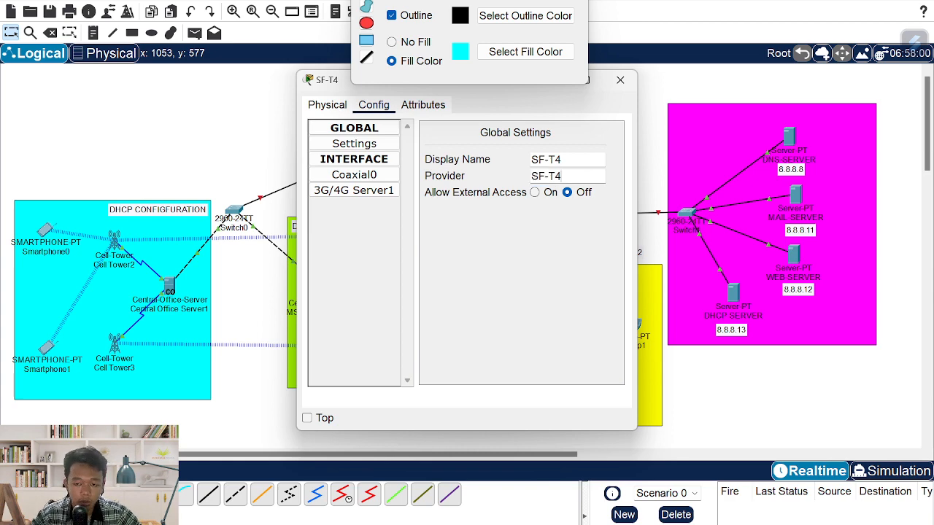
click(620, 80)
- Replace tower SF-T3's ptcellular provider with an SF-T name
click(327, 352)
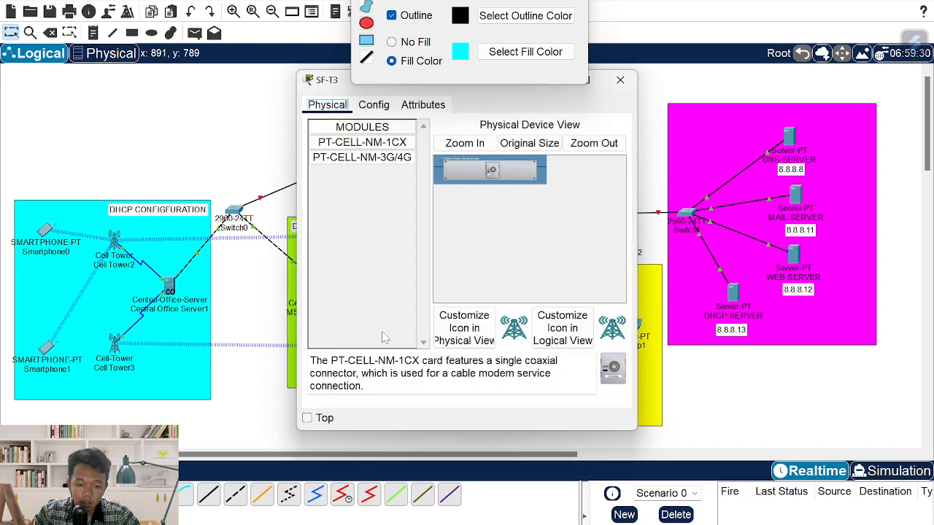
click(392, 109)
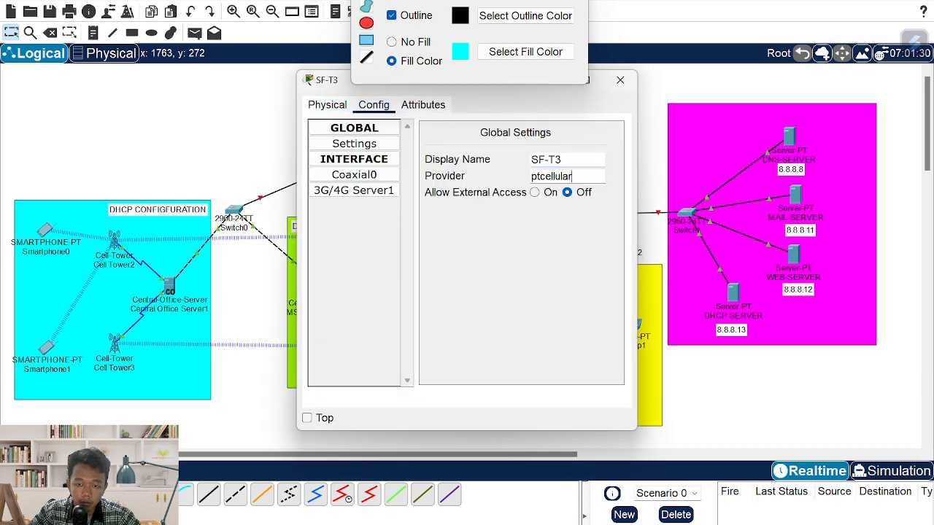
key(ctrl+a)
text(SF-T)
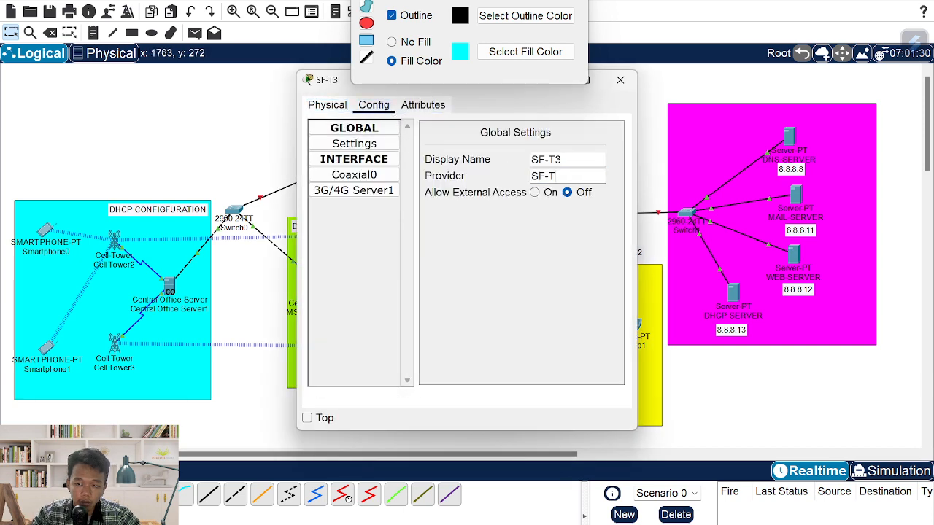
click(620, 80)
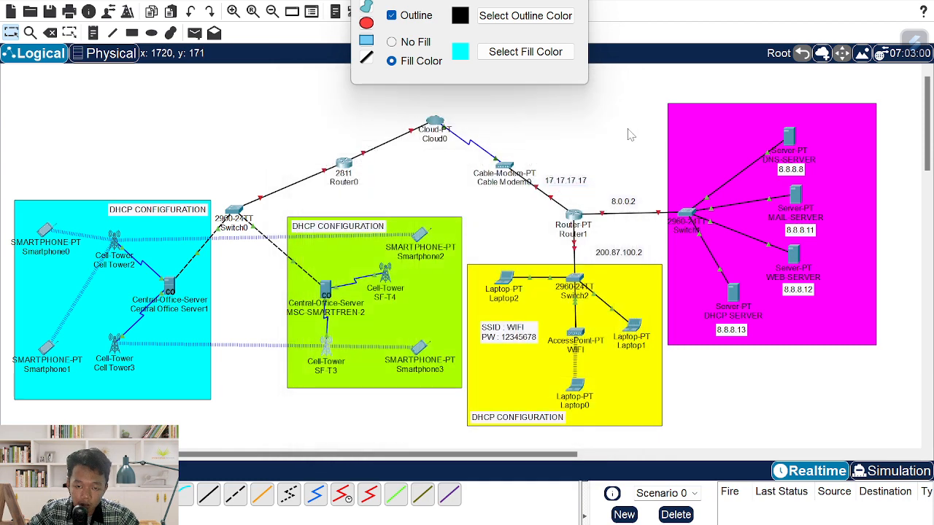
- Check tower SF-T4's settings and move it slightly right and down in the green area
click(384, 275)
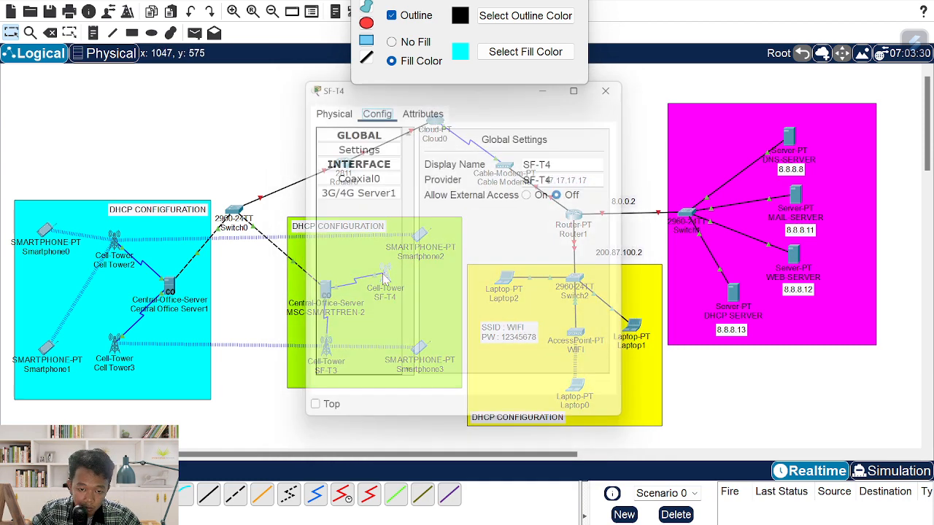
click(620, 80)
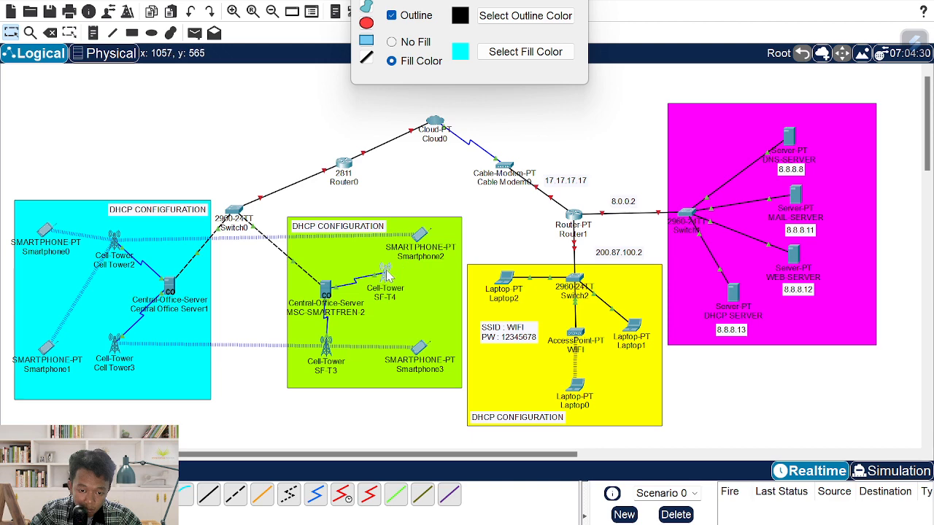
mouse_move(390, 276)
mouse_down()
mouse_move(399, 286)
mouse_move(382, 275)
mouse_up()
click(384, 275)
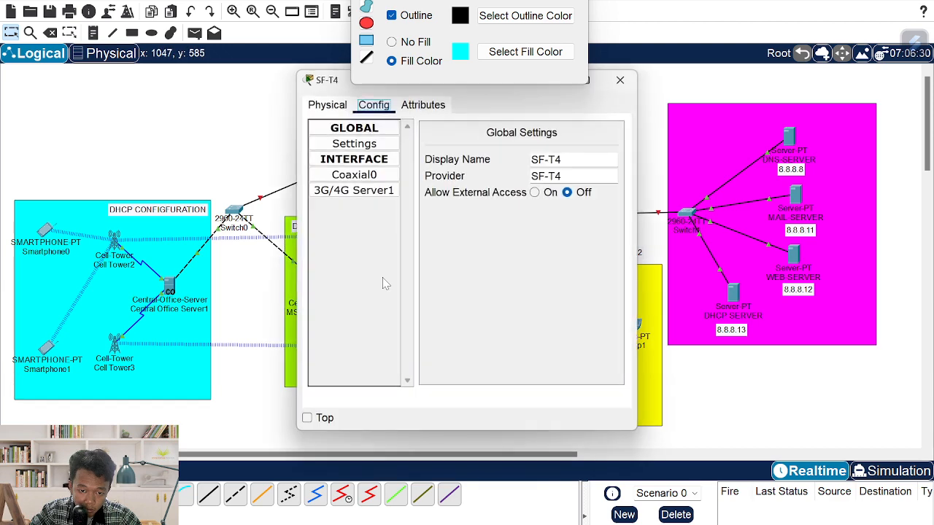
click(619, 80)
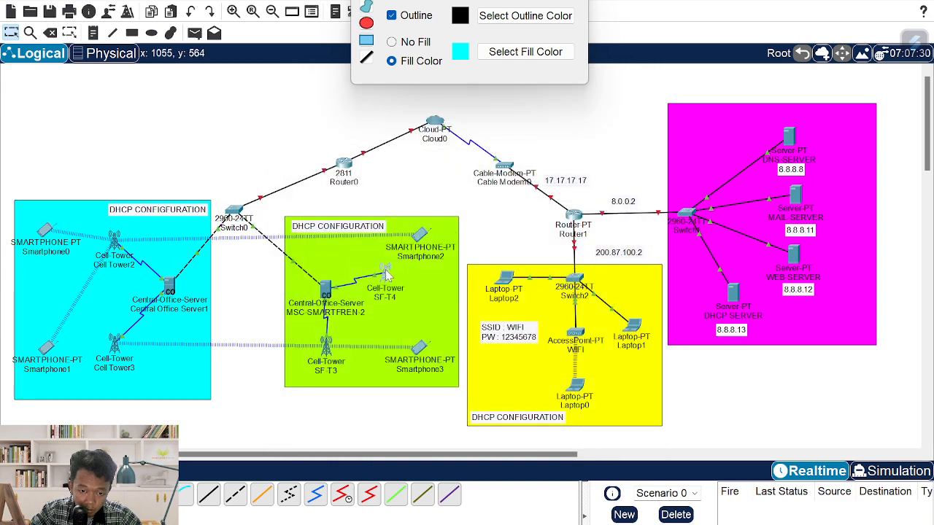
drag(388, 274, 412, 288)
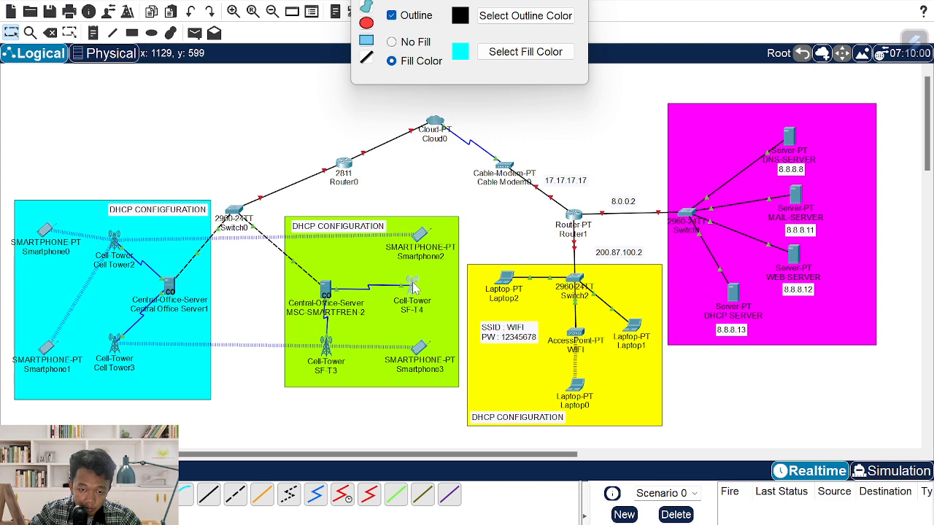
- Rename the green area's Smartphone2 to DARMA and Smartphone3 to CINTA
click(420, 234)
click(620, 82)
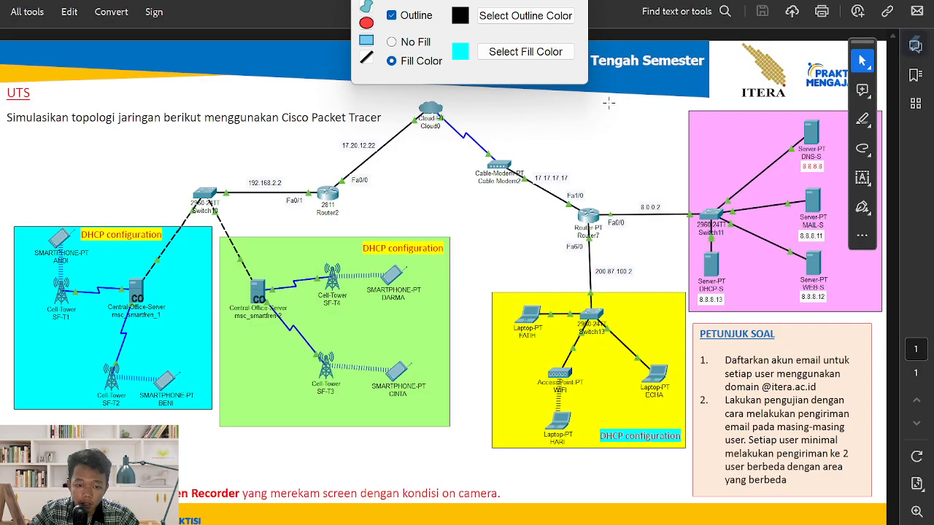
key(alt+Tab)
click(433, 257)
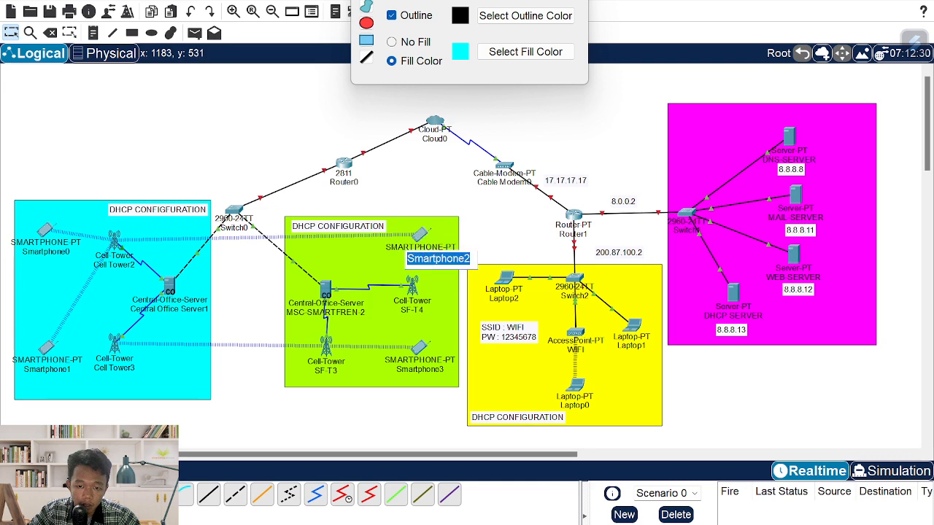
text(DARMA)
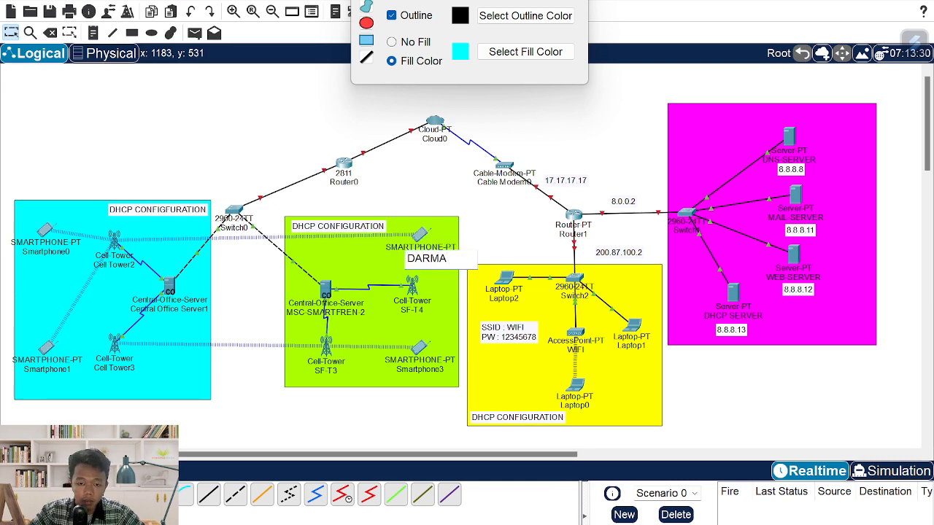
click(430, 370)
text(CINTA)
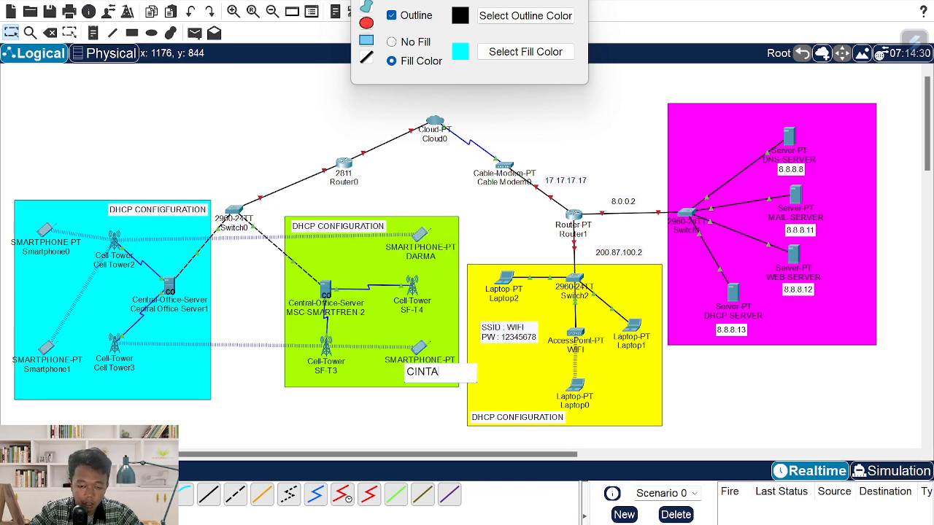
click(506, 245)
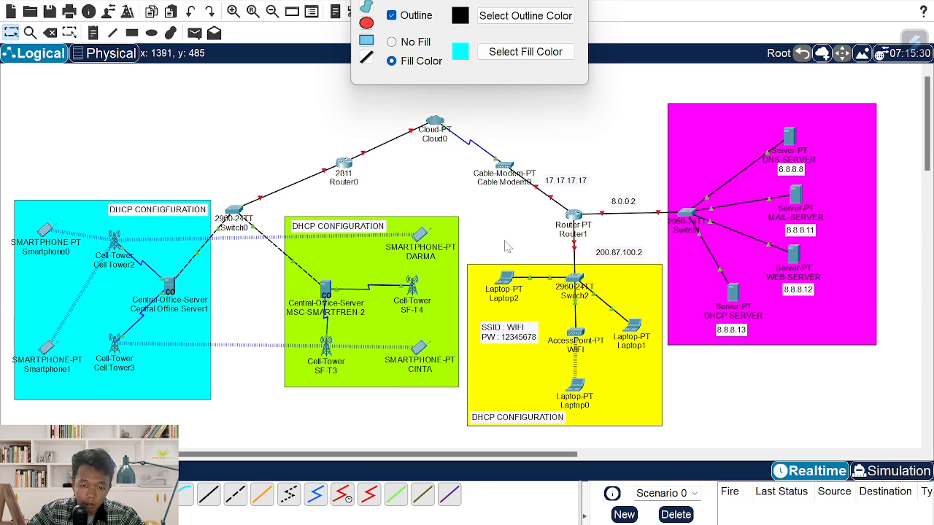
- Bring up phone DARMA's Config settings
click(419, 233)
click(420, 234)
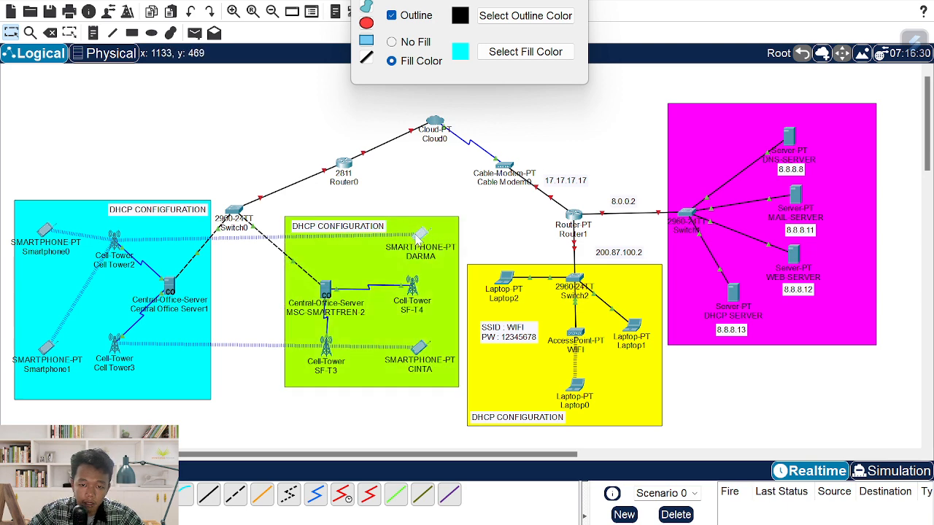
click(420, 104)
click(373, 104)
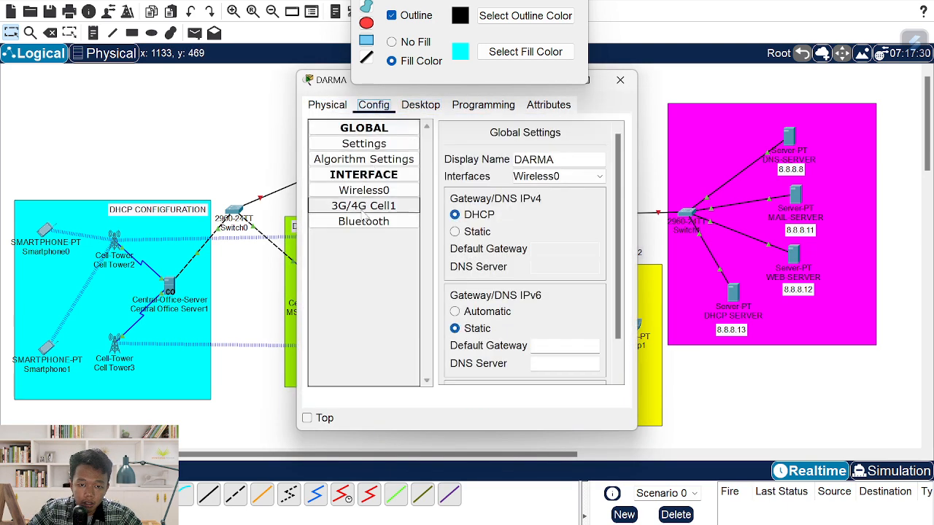
- Set DARMA's 3G/4G Cell1 provider name to SF-T4
click(375, 211)
double_click(568, 167)
text(SF-T )
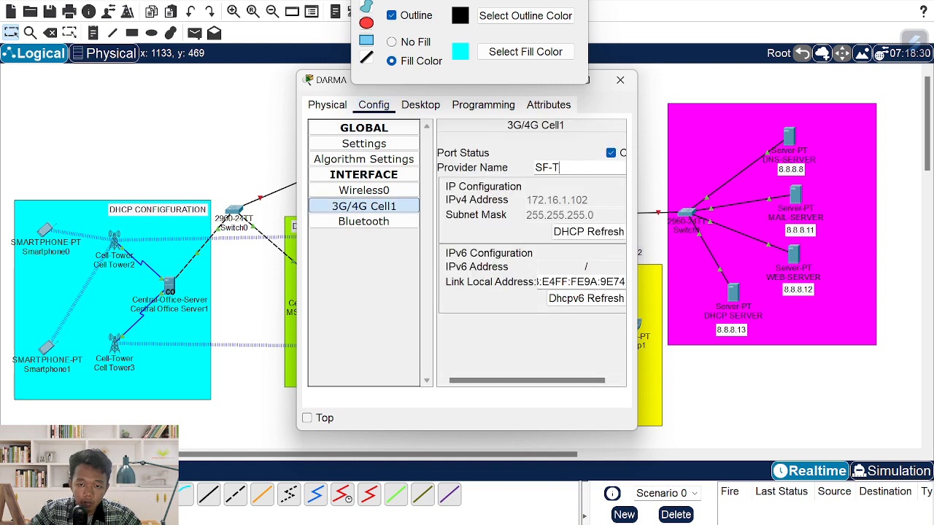
text(4)
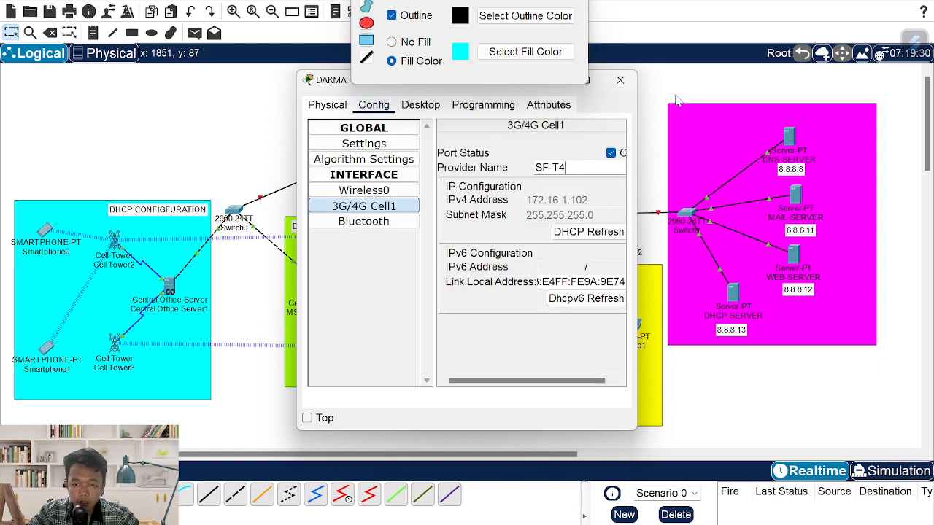
click(620, 80)
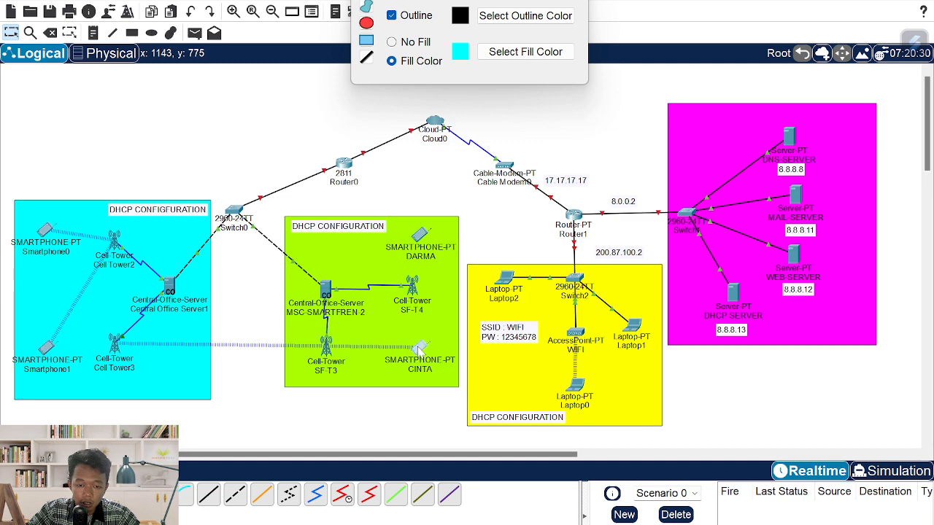
- Replace CINTA's 3G/4G Cell1 provider name with an SF-T name
click(420, 347)
click(374, 105)
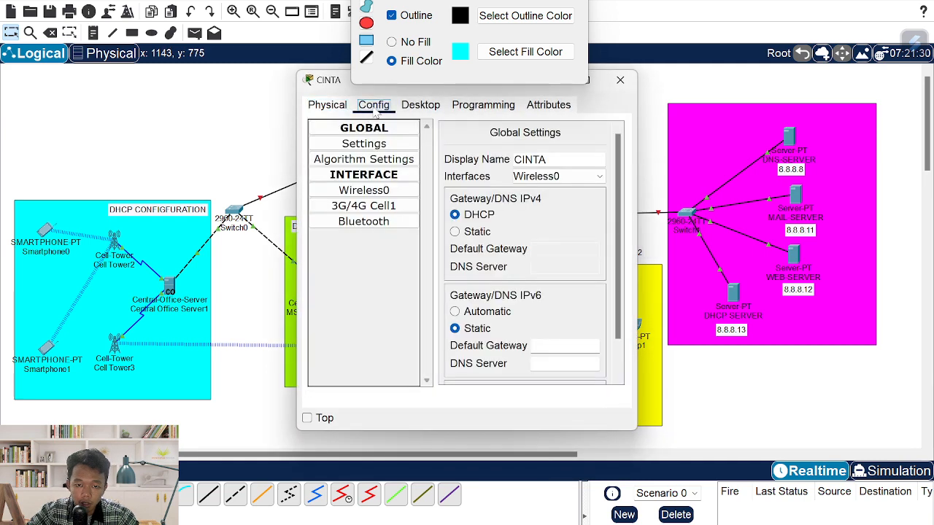
click(363, 207)
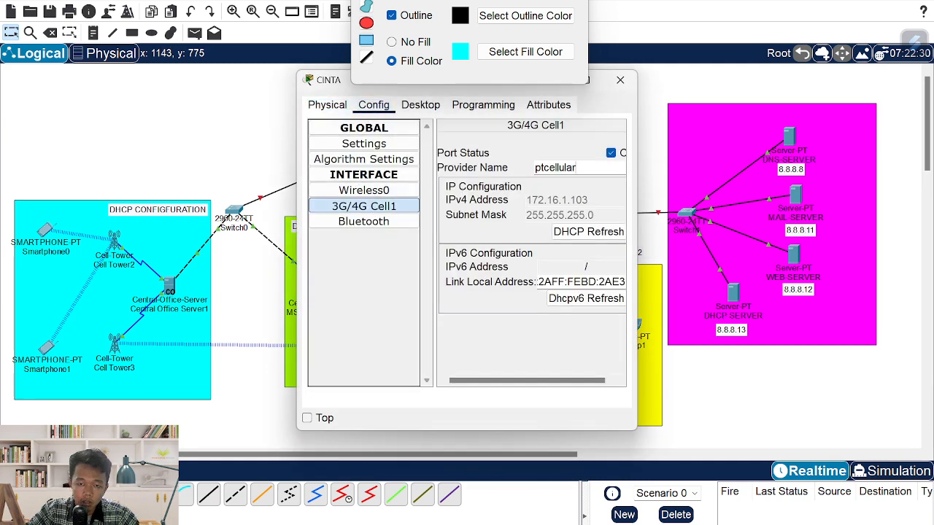
double_click(555, 167)
text(SF-T3)
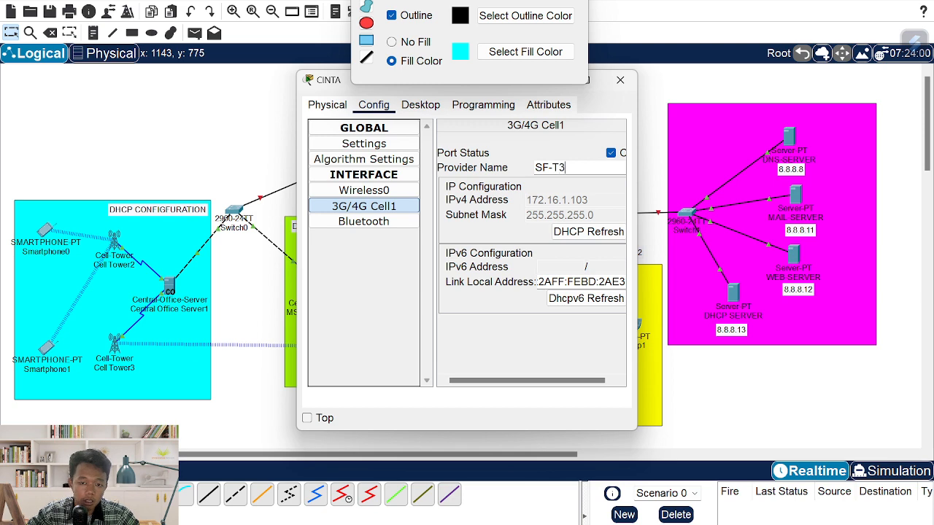
click(620, 80)
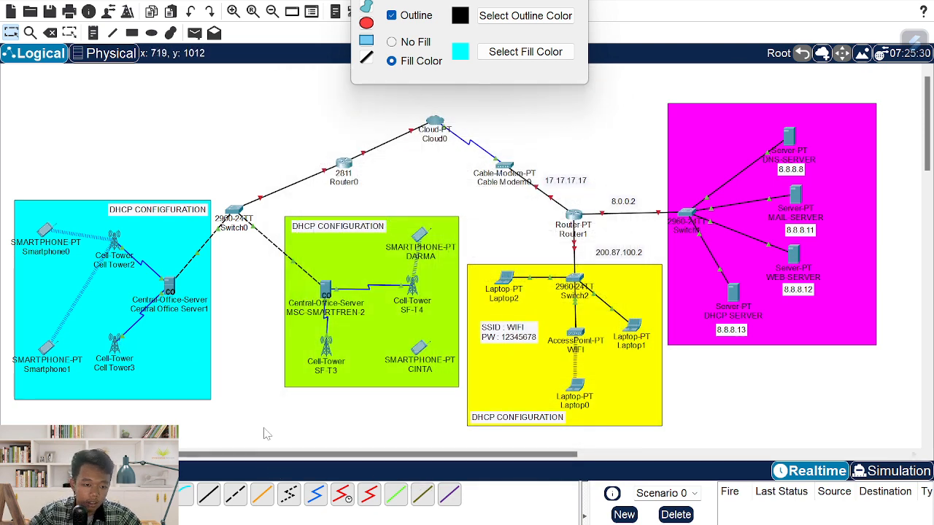
- Recheck DARMA's settings and shift the DARMA phone slightly left
click(421, 234)
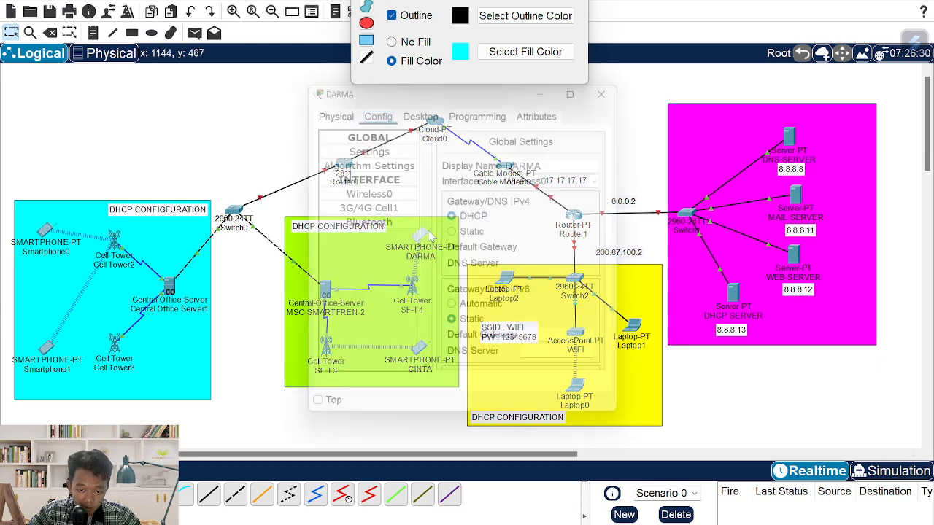
click(620, 79)
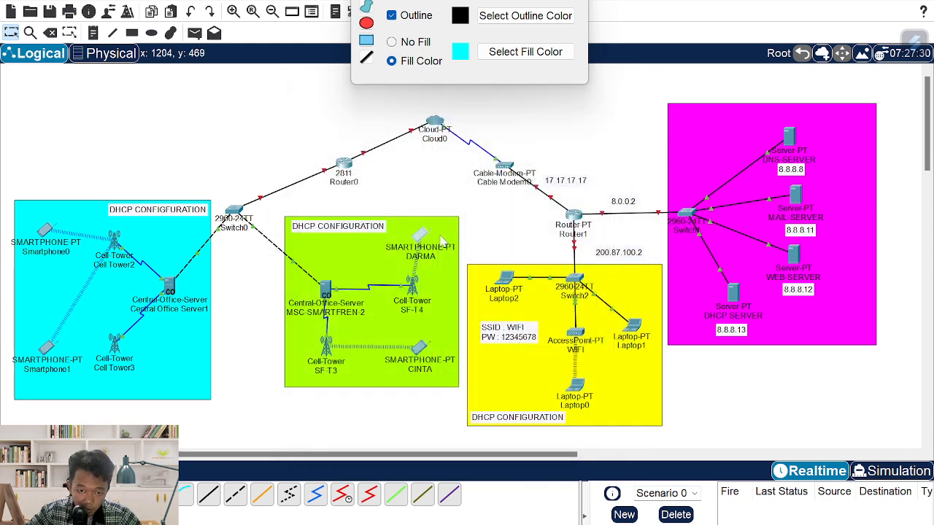
drag(421, 239, 412, 240)
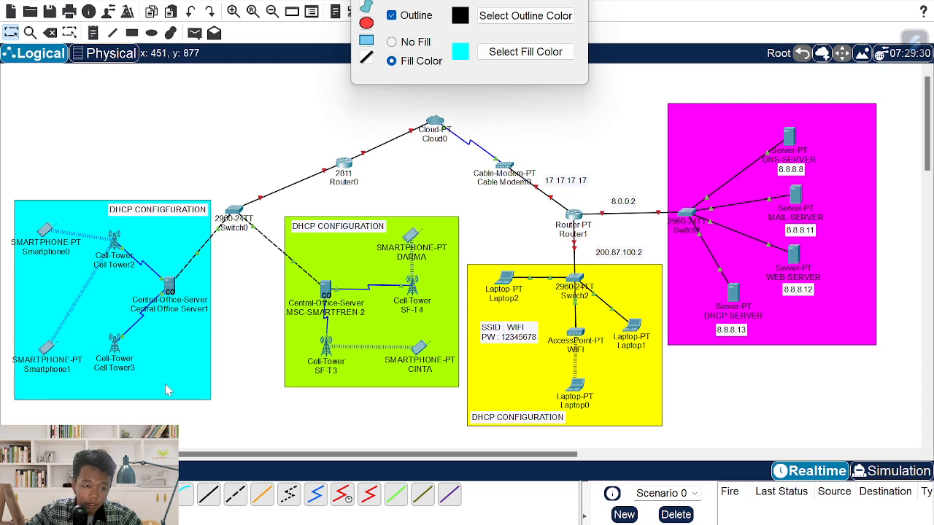
- Rename the cyan area's Central Office Server1 to MSC-SMARTFREN-1
click(171, 308)
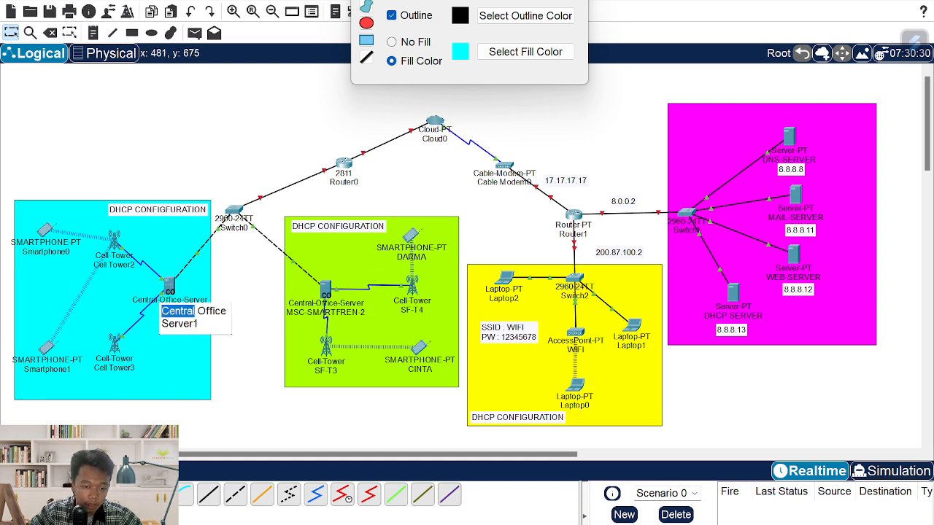
text(SC-)
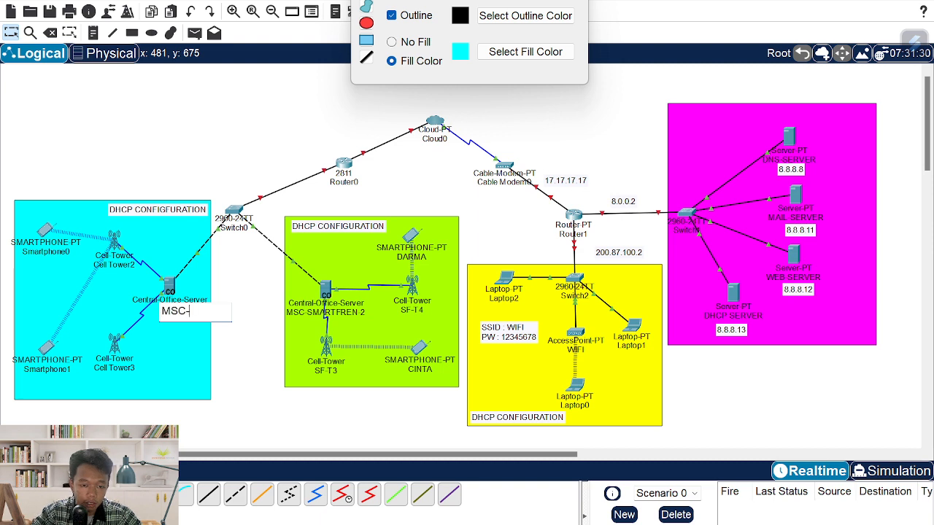
text(SC-SMARTFR)
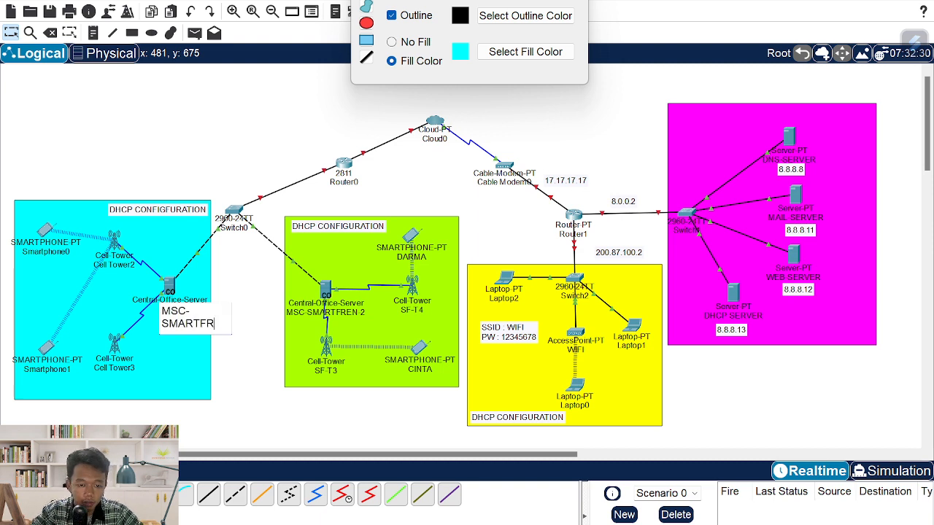
text(EN-3)
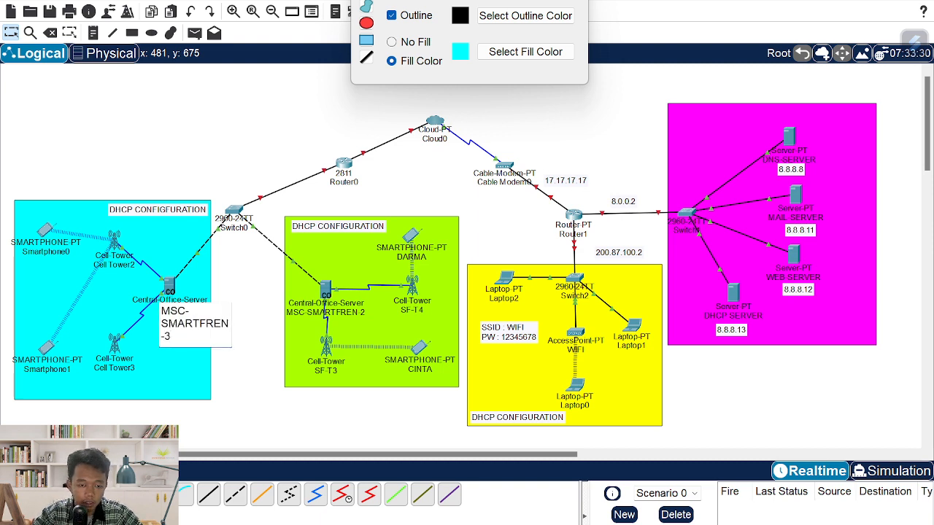
click(120, 264)
key(alt+Tab)
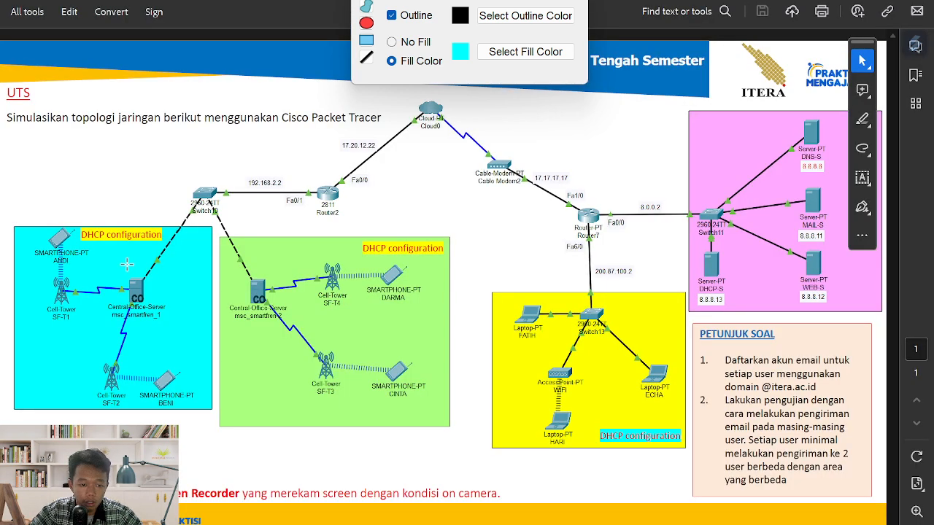
key(alt+Tab)
- Rename the cyan area's towers Cell Tower2 and Cell Tower3 to SF-T1 and SF-T2
click(126, 270)
key(ctrl+a)
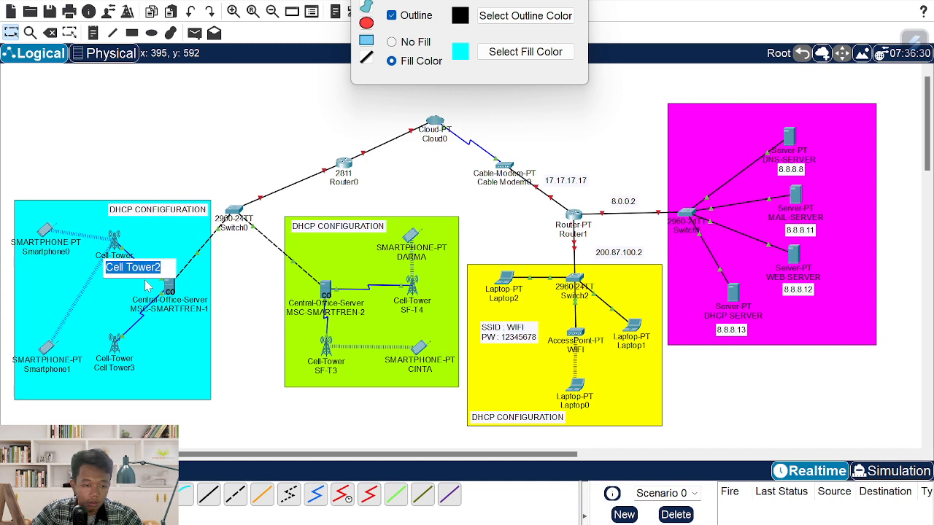
text(SF-T1)
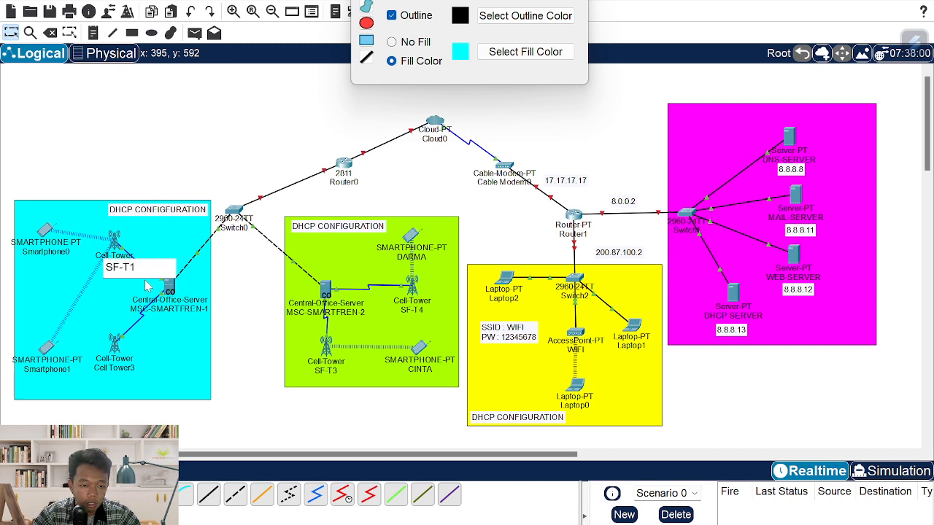
triple_click(128, 368)
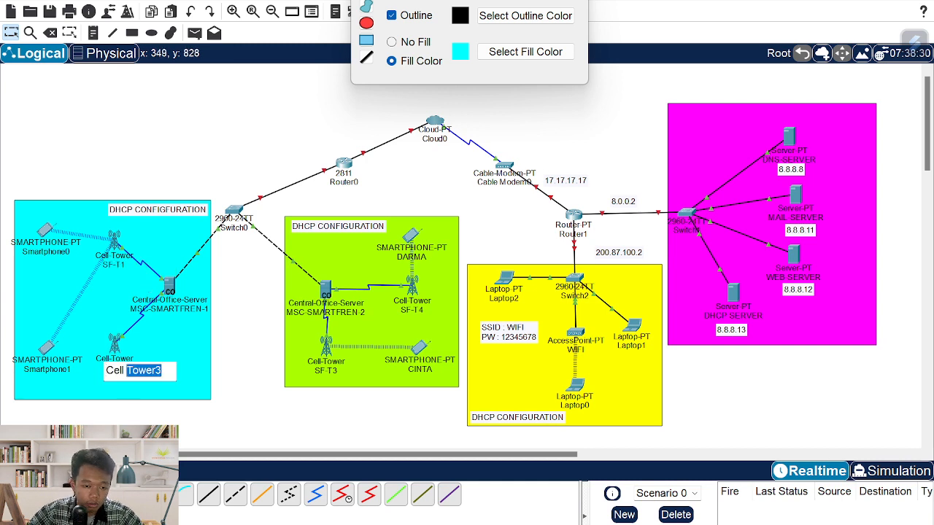
text(SF-T2)
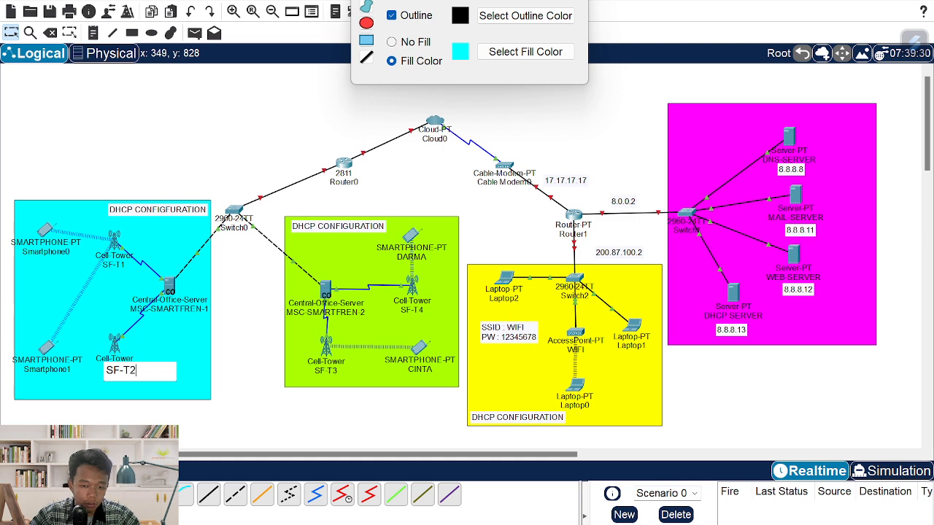
key(Return)
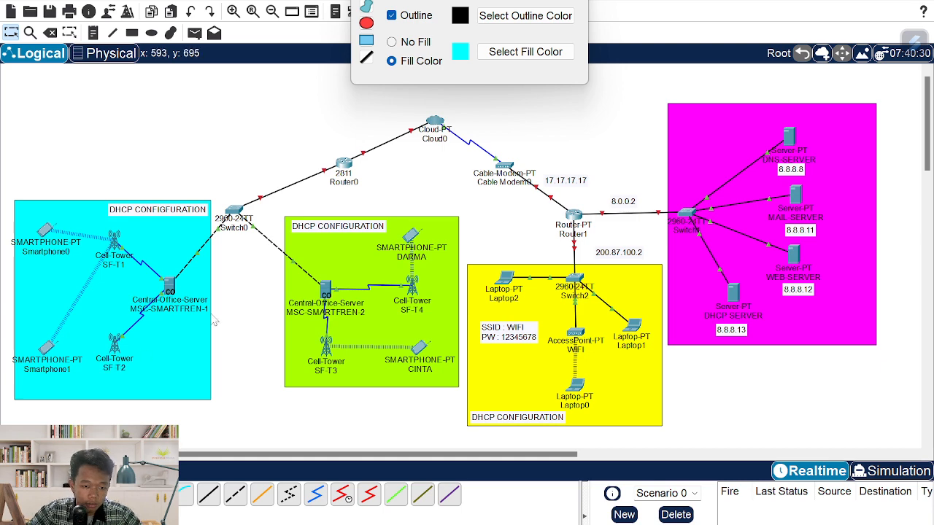
- Replace tower SF-T1's ptcellular provider with an SF-T name
click(124, 255)
click(364, 106)
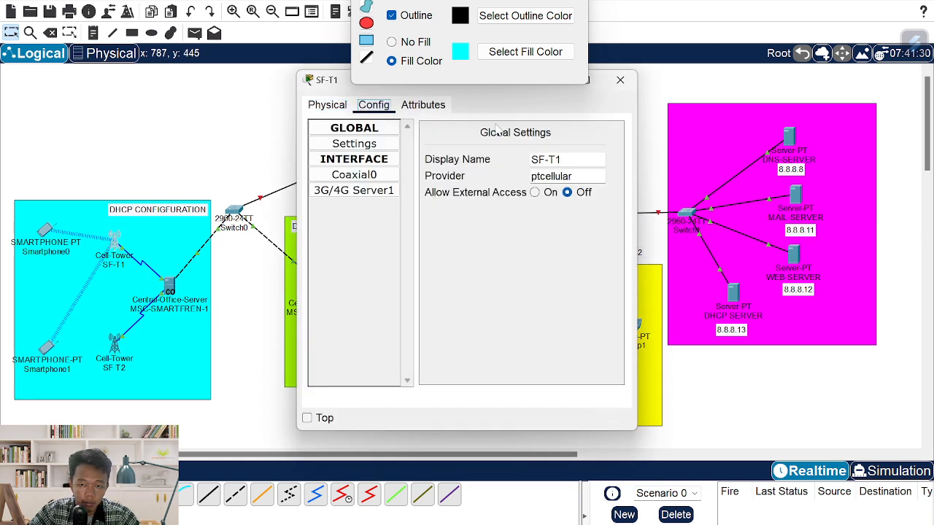
key(ctrl+a)
text(SF-T)
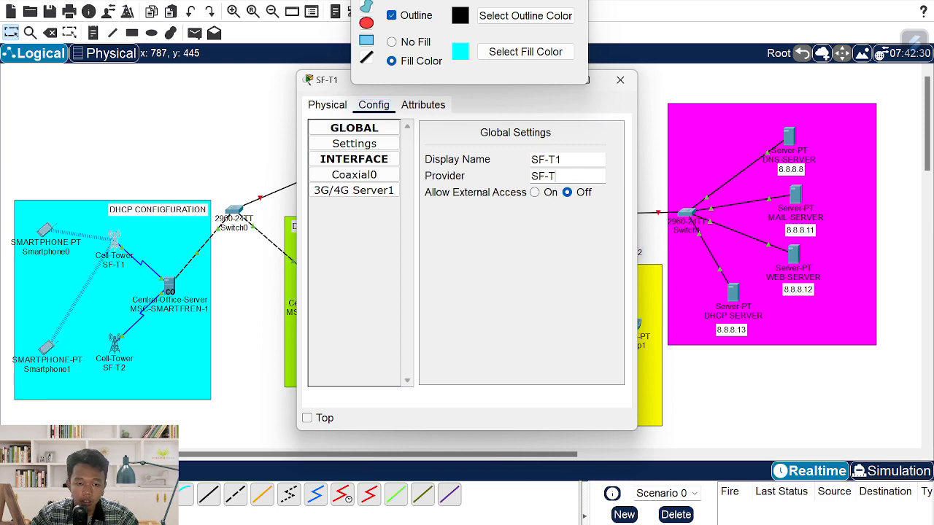
click(619, 80)
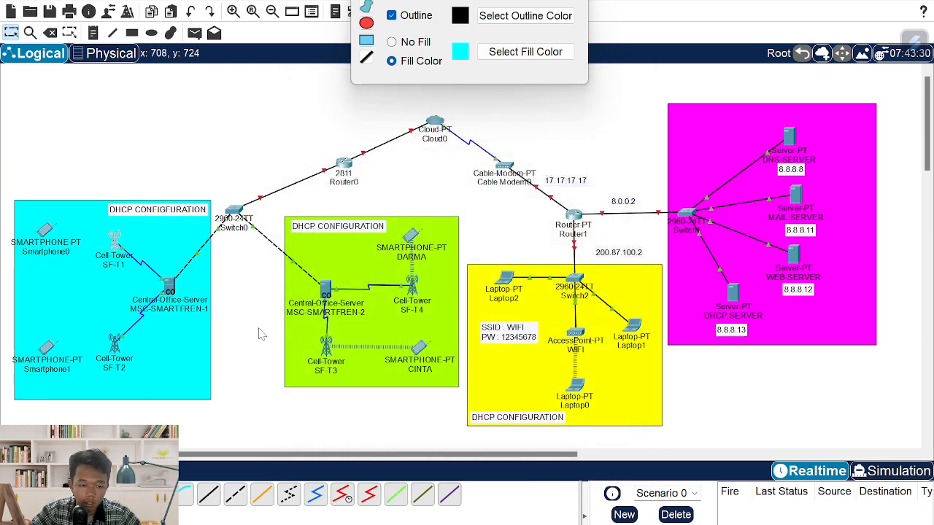
- Set tower SF-T2's provider to SF-T2 and view the reference topology PDF
click(114, 345)
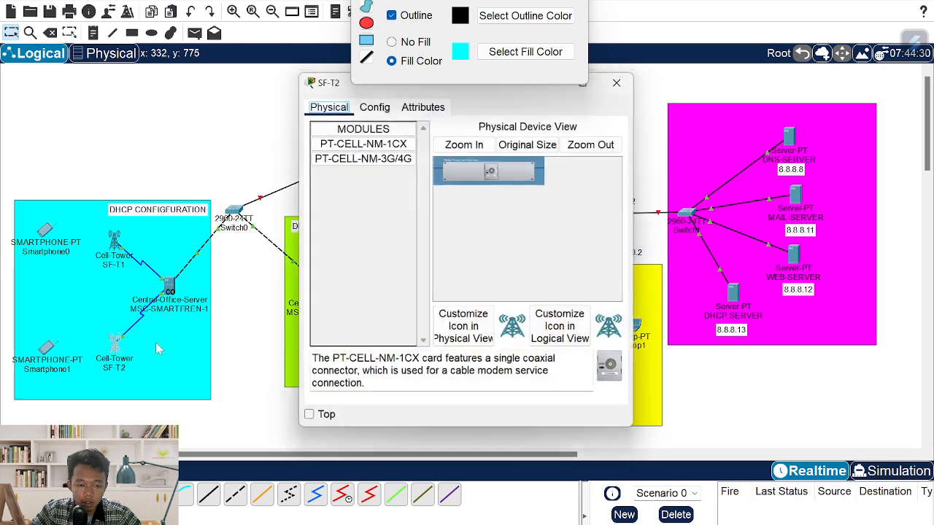
click(373, 105)
click(586, 176)
key(ctrl+a)
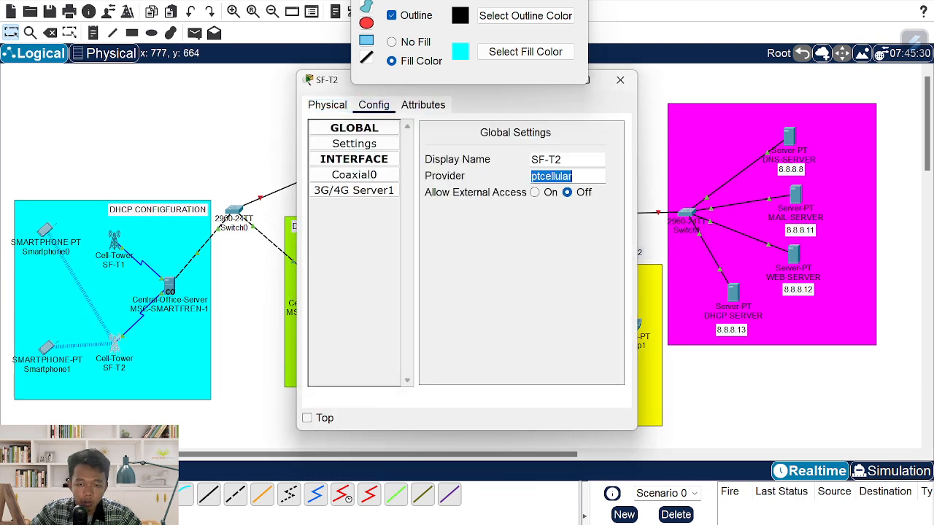
text(SF-T 2)
click(620, 80)
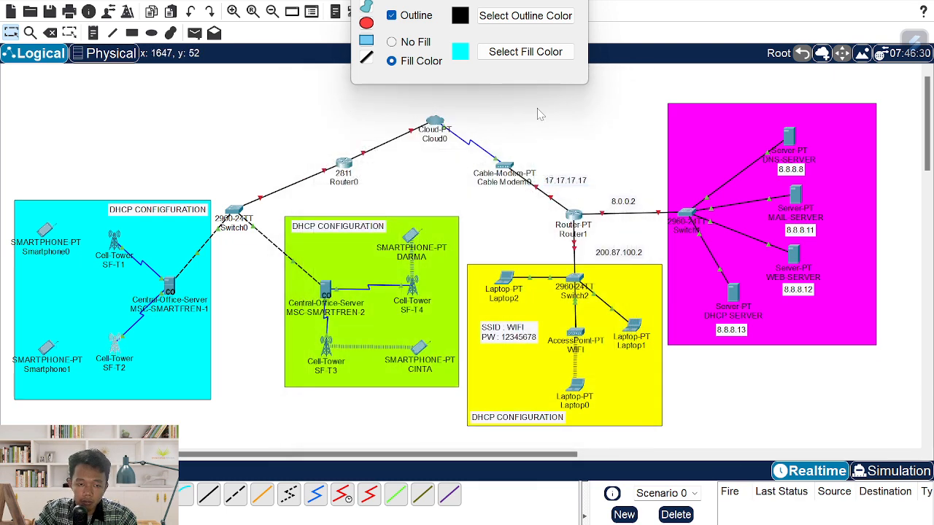
key(alt+Tab)
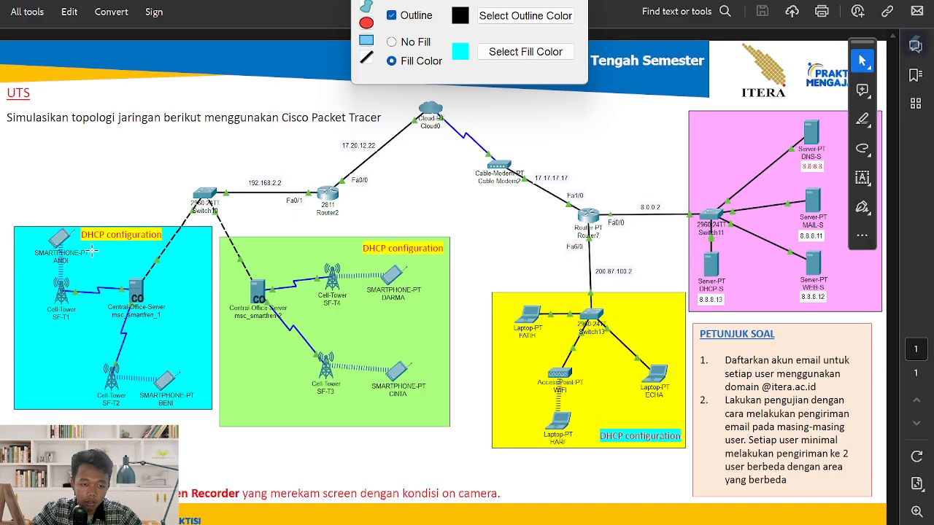
- Rename the cyan area's Smartphone0 to ANDI and Smartphone1 to BENI
key(alt+Tab)
click(62, 254)
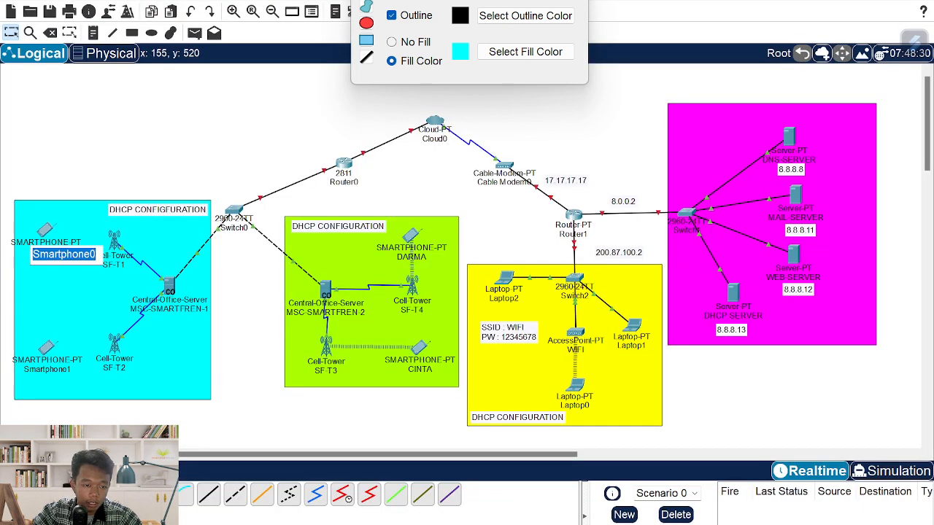
text(ANDI)
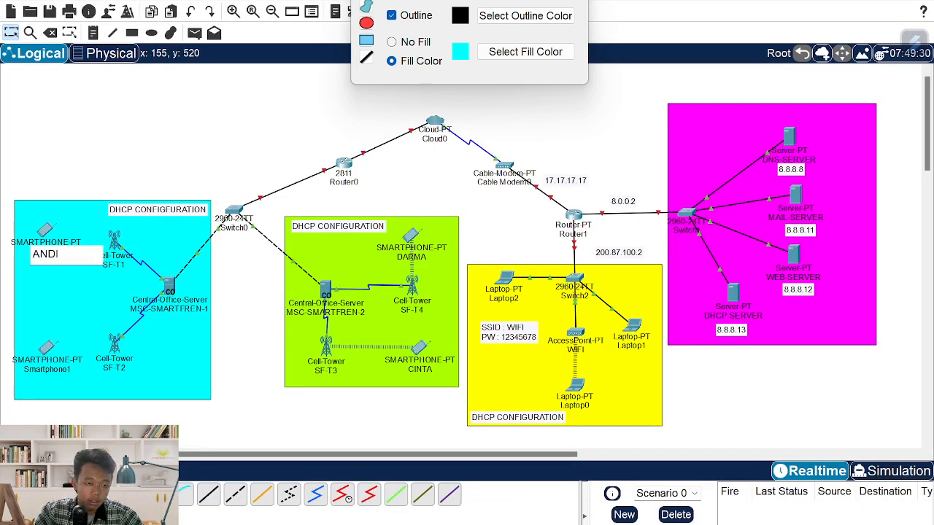
key(alt+Tab)
key(alt+Tab)
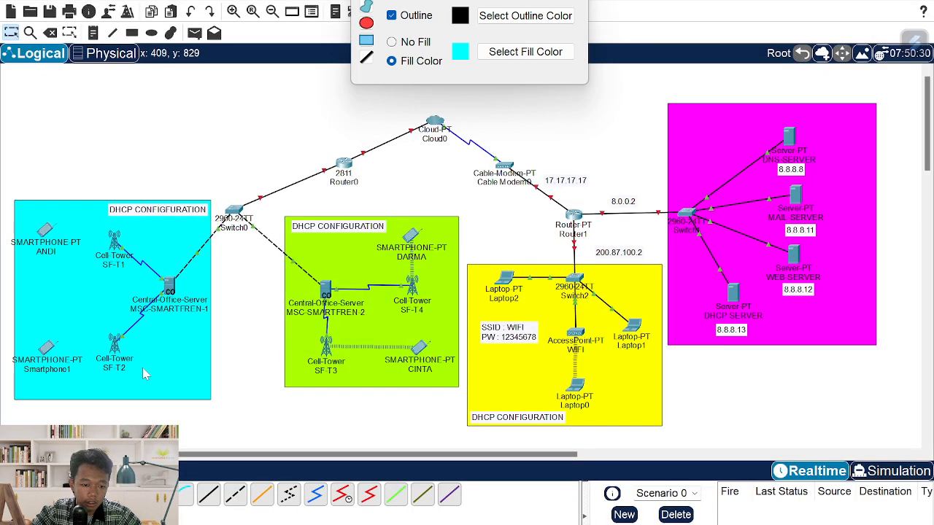
click(59, 374)
text(BENI)
key(Return)
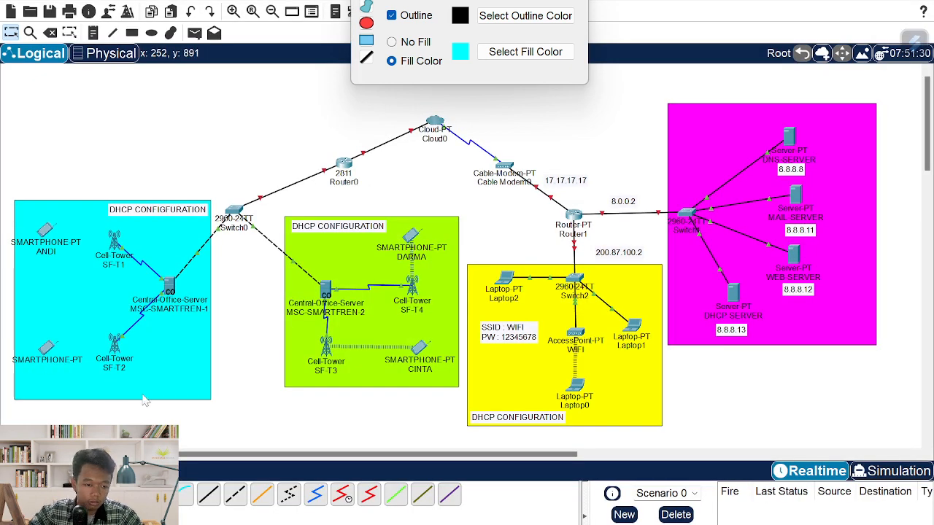
- Move ANDI slightly right and down and BENI lower in the cyan area
drag(47, 235, 58, 245)
click(49, 351)
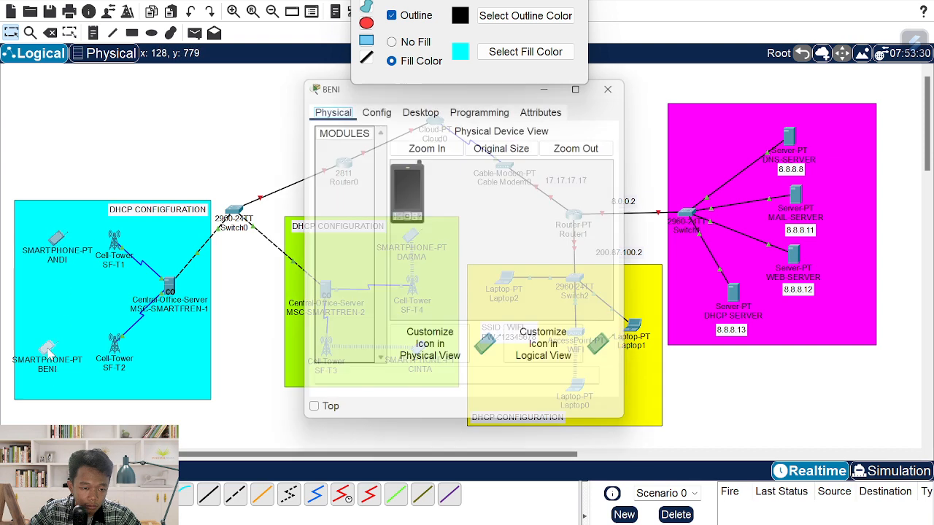
click(620, 80)
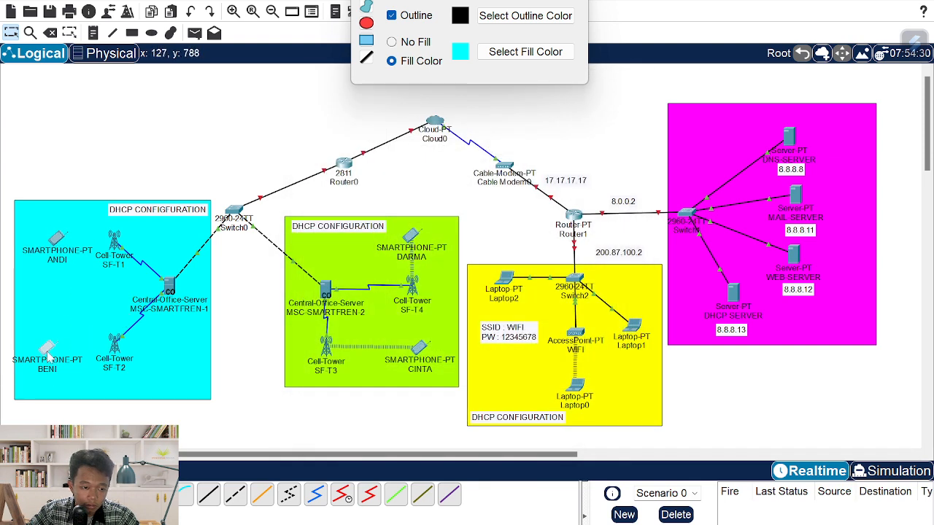
drag(47, 351, 63, 371)
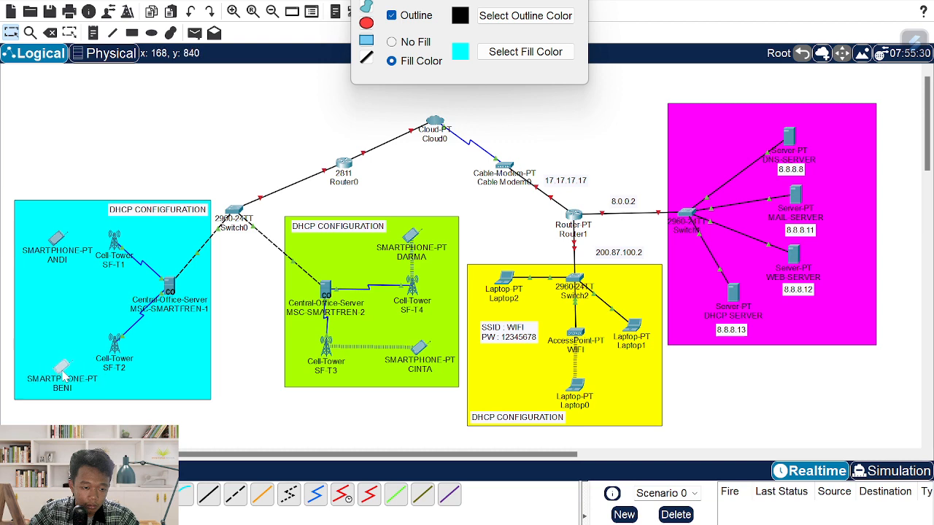
- Move tower SF-T2 below the cyan area's central office server
click(115, 341)
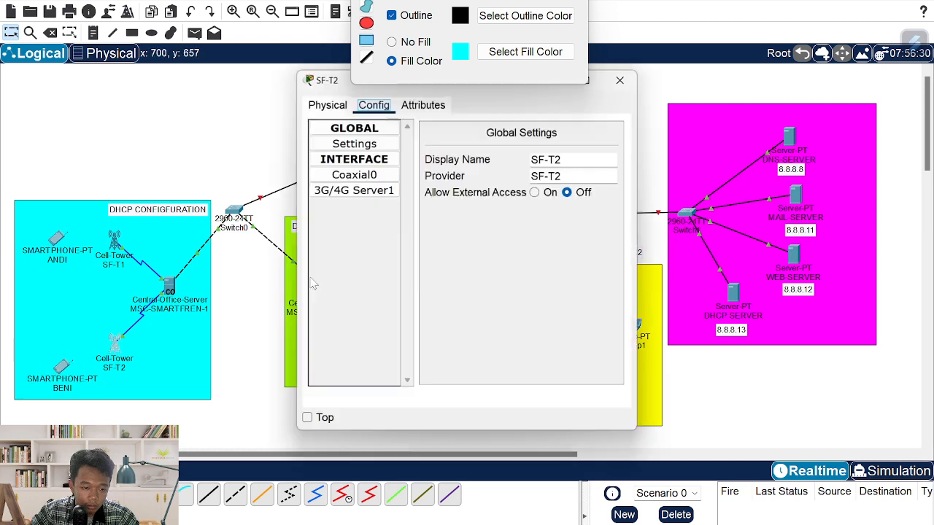
click(619, 81)
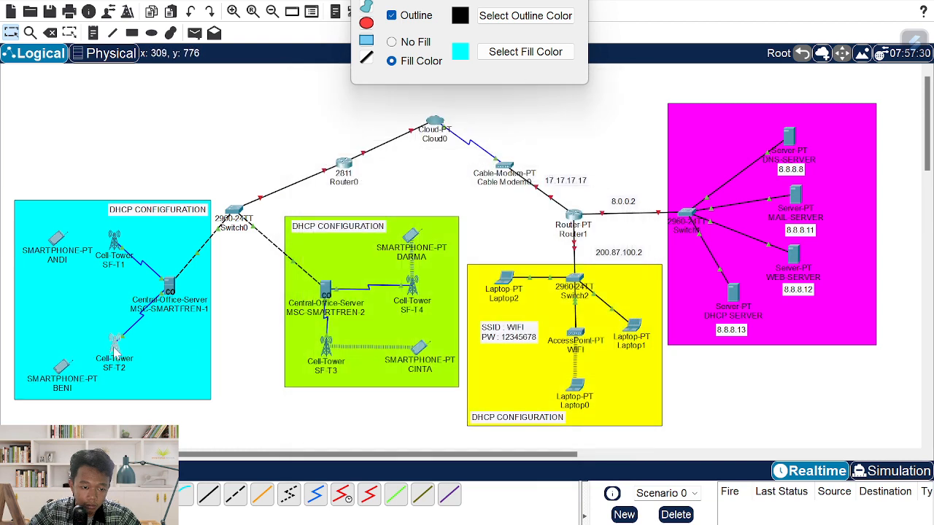
drag(116, 352, 170, 369)
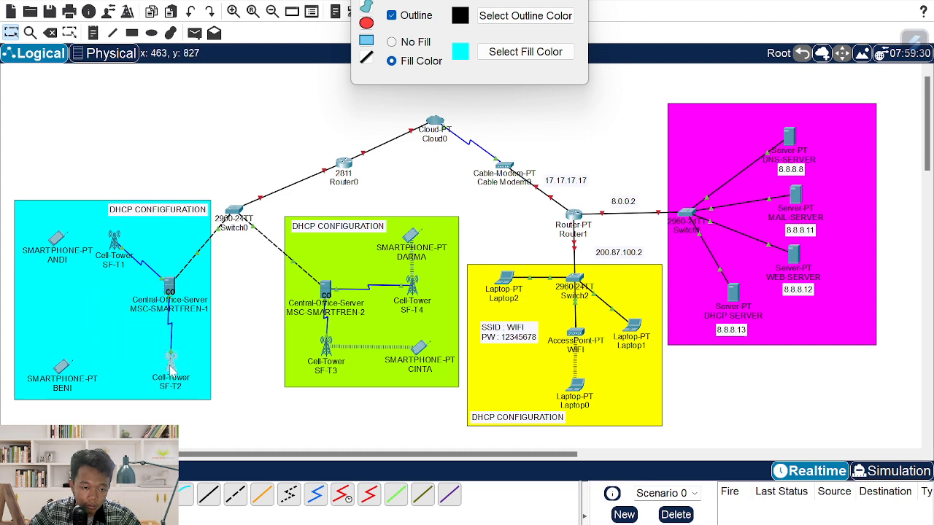
- Confirm tower SF-T1's settings and move it to the left of the central office server
click(114, 242)
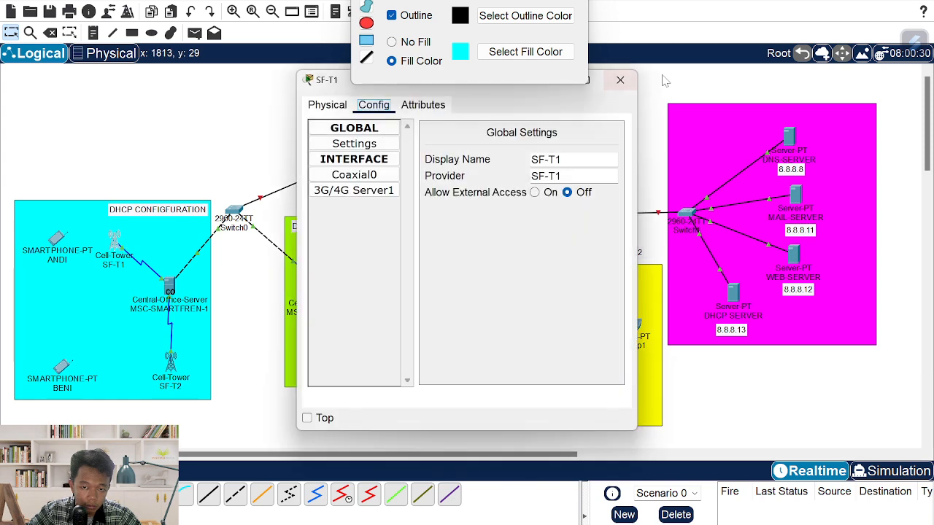
click(619, 81)
mouse_move(111, 244)
mouse_down()
mouse_move(71, 292)
mouse_move(120, 251)
mouse_move(114, 243)
mouse_move(107, 248)
mouse_move(114, 252)
mouse_up()
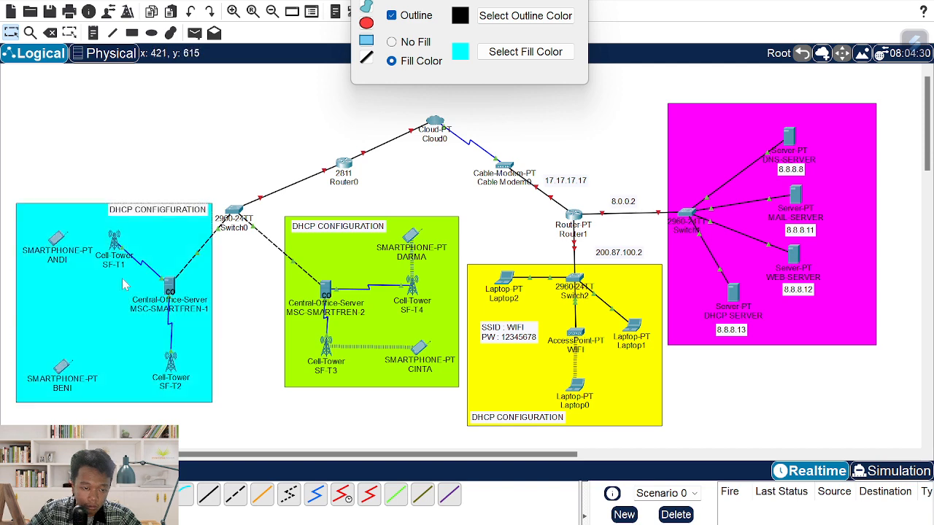
double_click(116, 242)
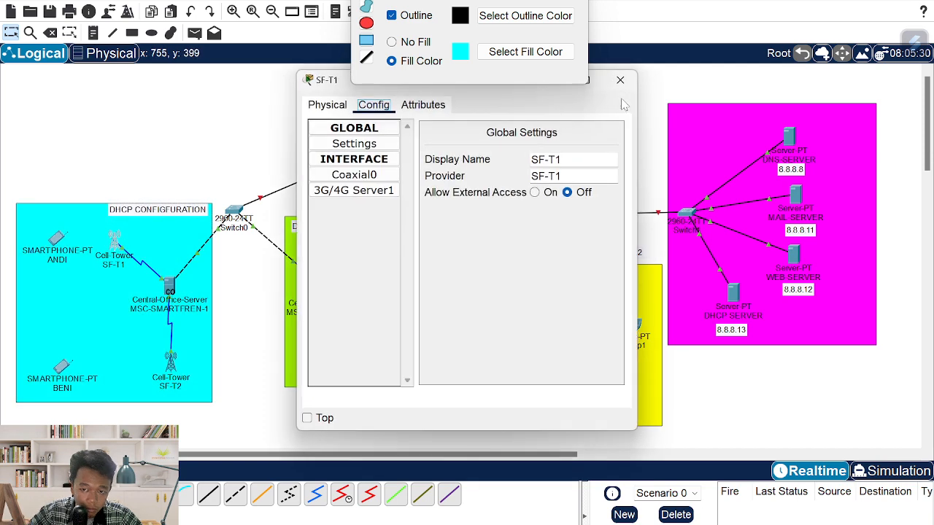
click(612, 83)
drag(113, 243, 54, 289)
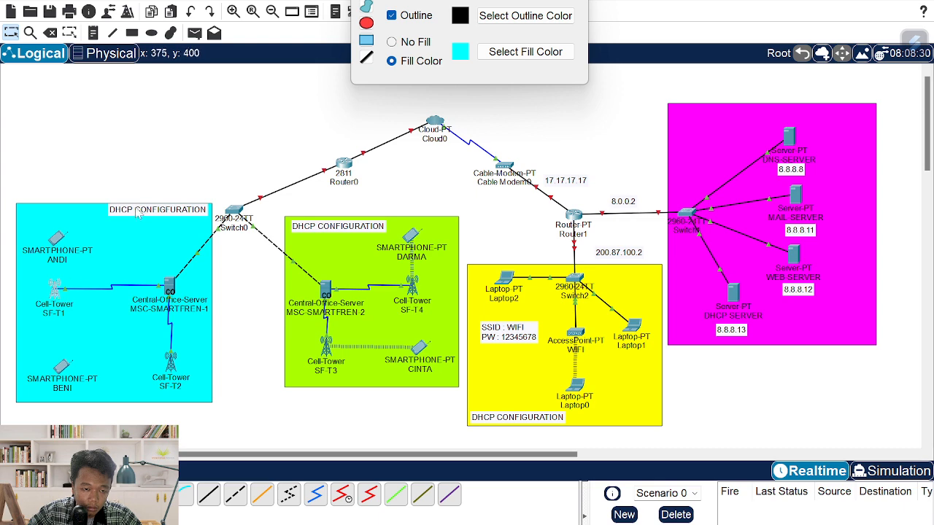
click(121, 150)
click(64, 240)
click(58, 240)
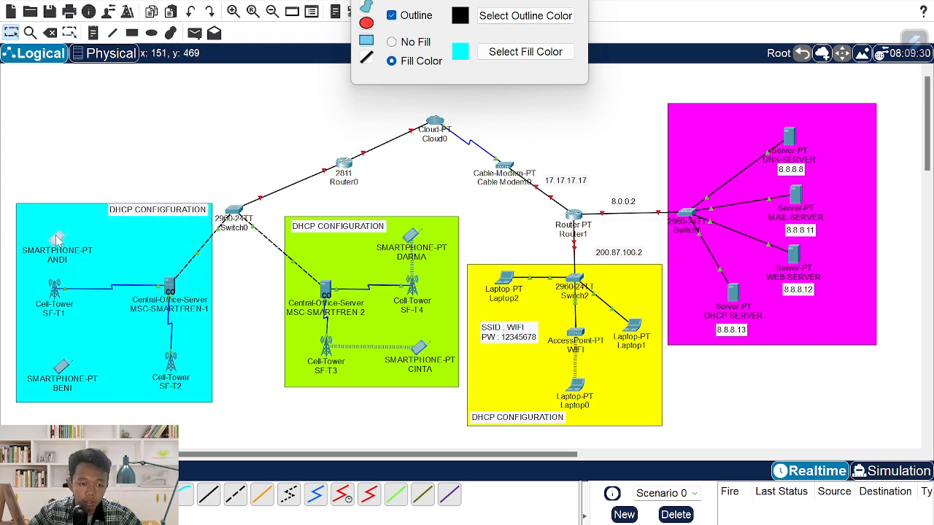
- Set ANDI's 3G/4G Cell1 provider name to SF-T1
click(374, 106)
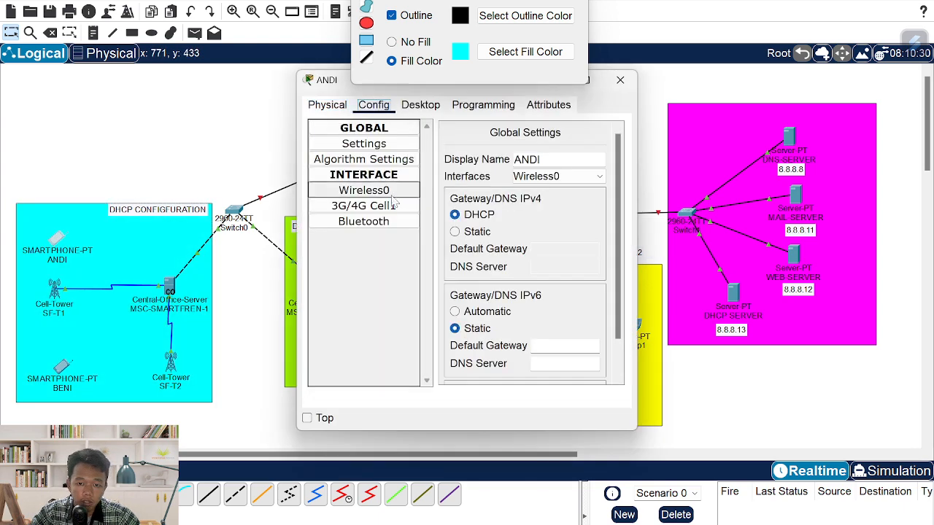
click(363, 206)
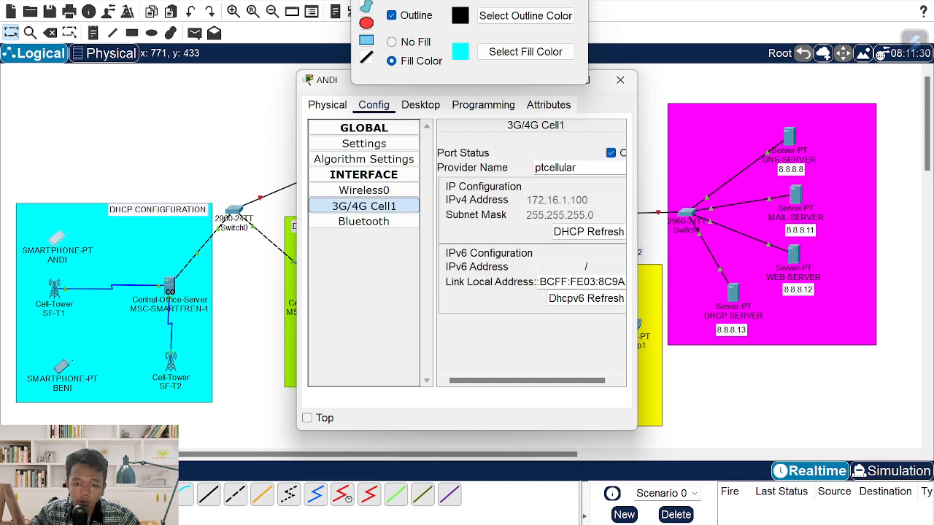
double_click(574, 167)
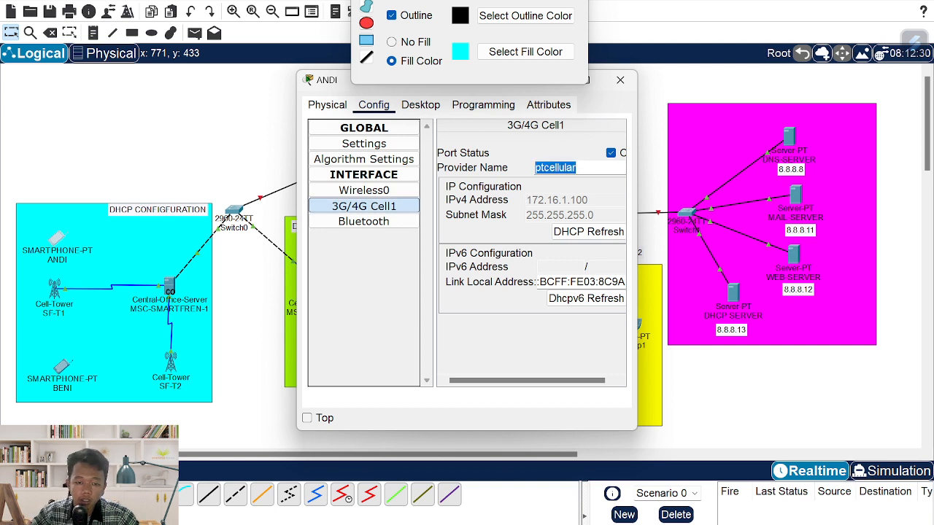
text(SF-T)
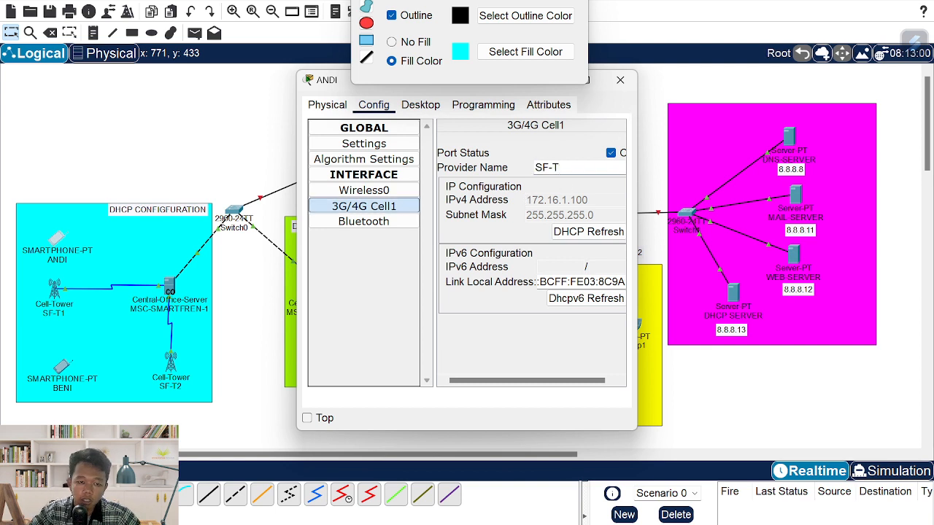
text(1)
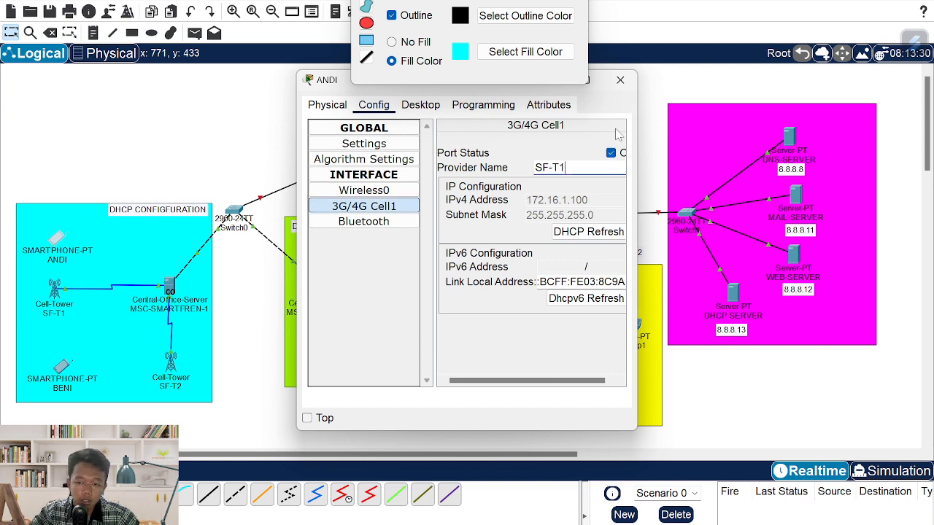
click(620, 80)
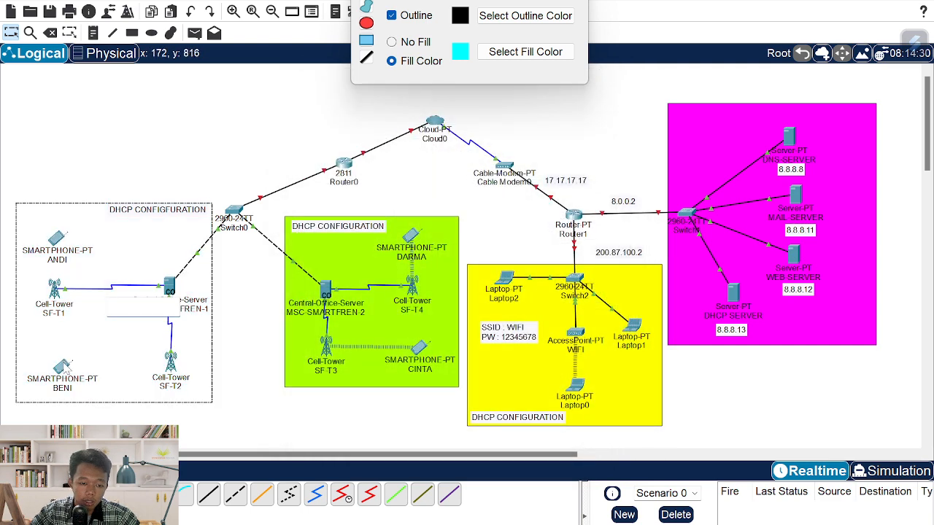
- Set BENI's 3G/4G Cell1 provider name to SF-T2 and compare with the reference PDF
double_click(62, 363)
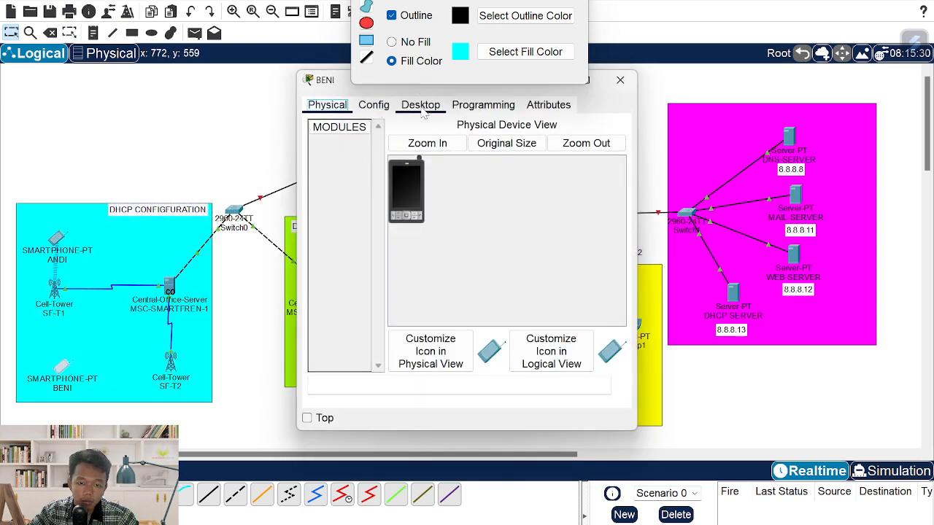
click(374, 105)
click(363, 205)
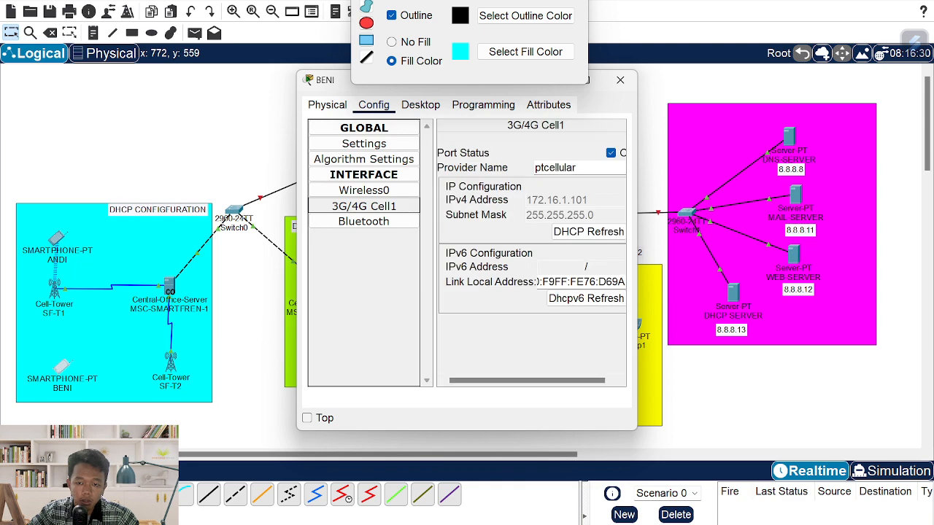
double_click(549, 167)
text(SF-T2)
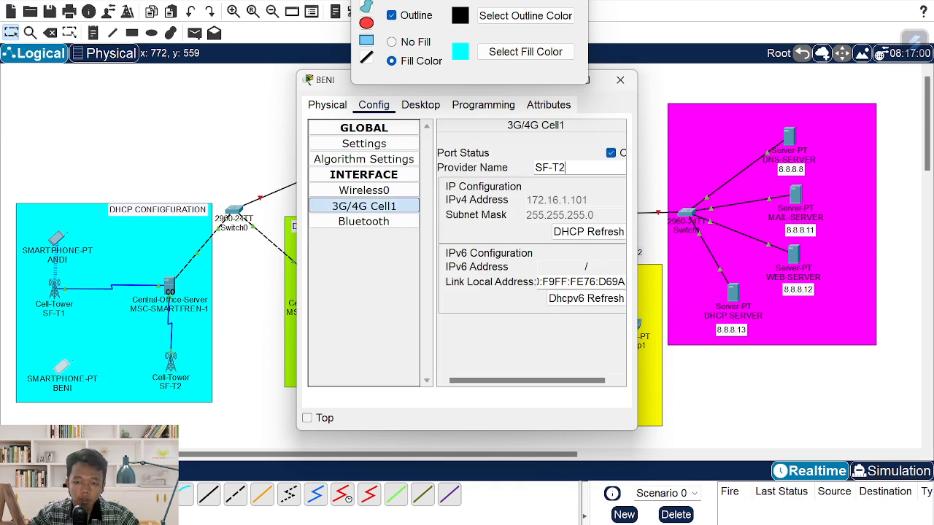
click(620, 79)
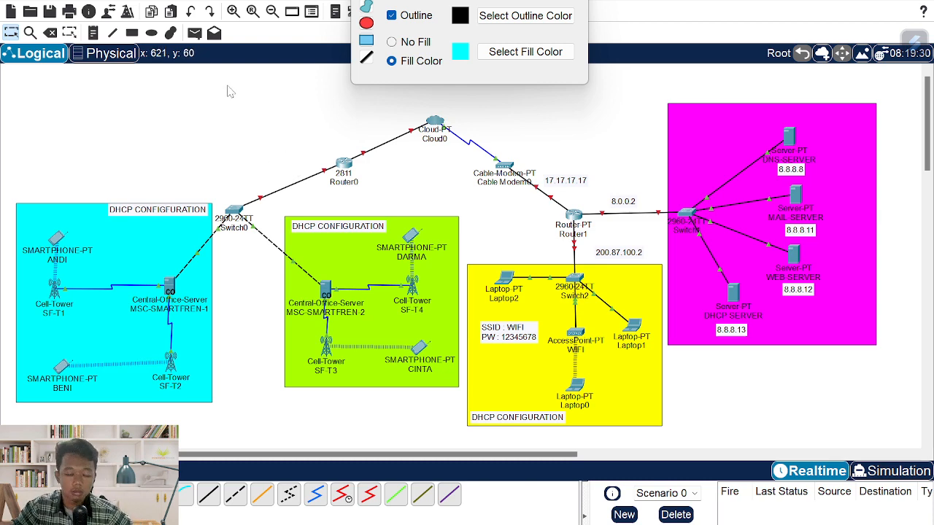
key(alt+Tab)
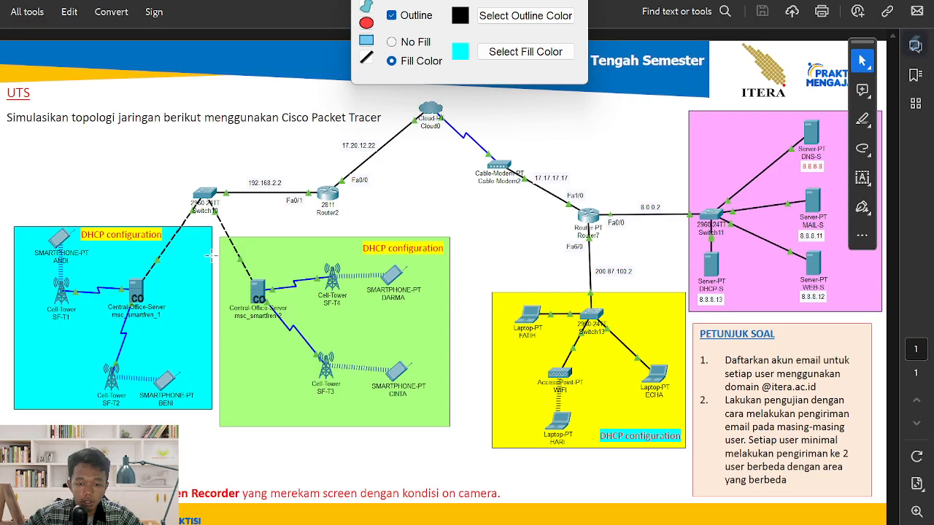
key(alt+Tab)
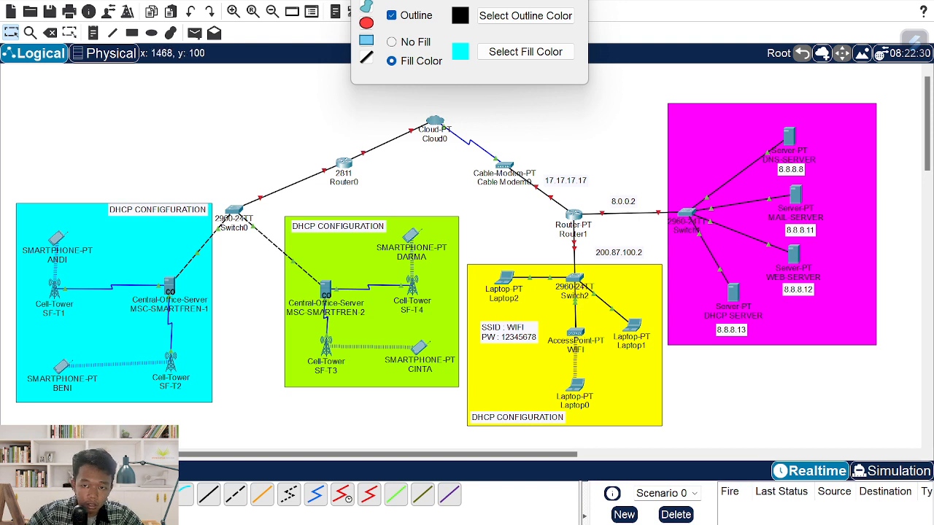
- Add text notes 192.168.2.2 and 17.20.12.22 beside the Switch0–Router0 and Router0–Cloud0 links
click(574, 0)
key(n)
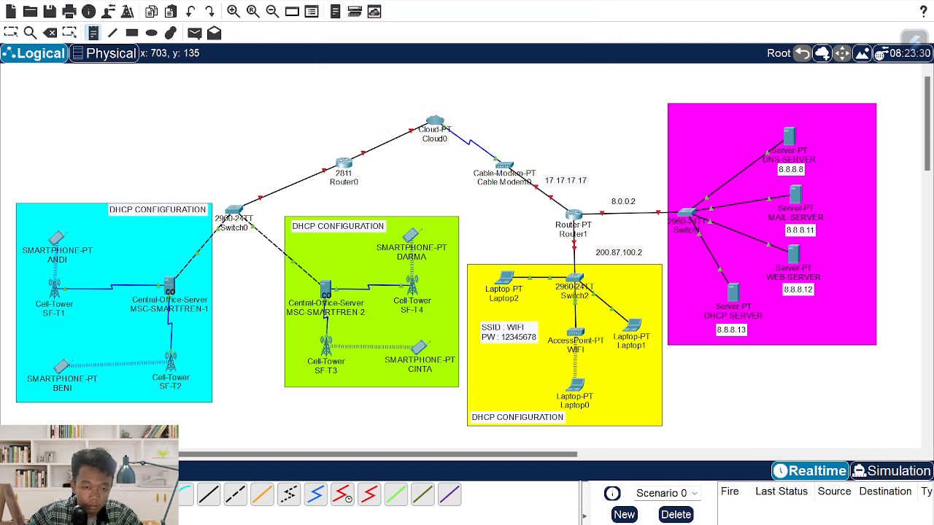
click(233, 170)
text(192.168.2.2)
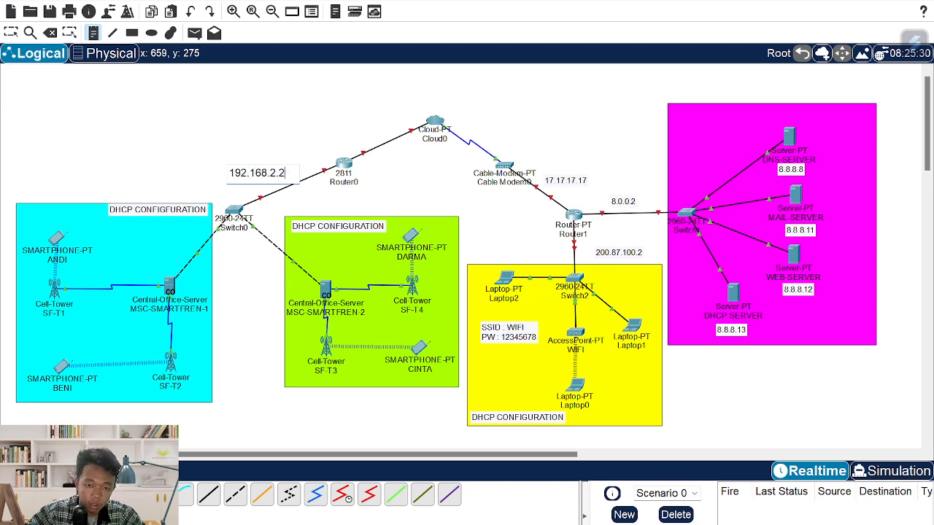
key(alt+Tab)
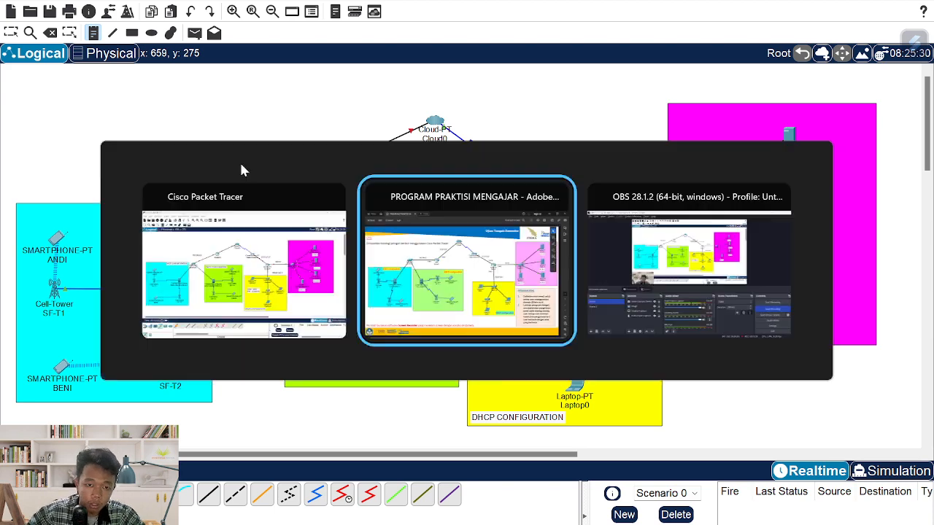
key(alt+Tab)
click(349, 137)
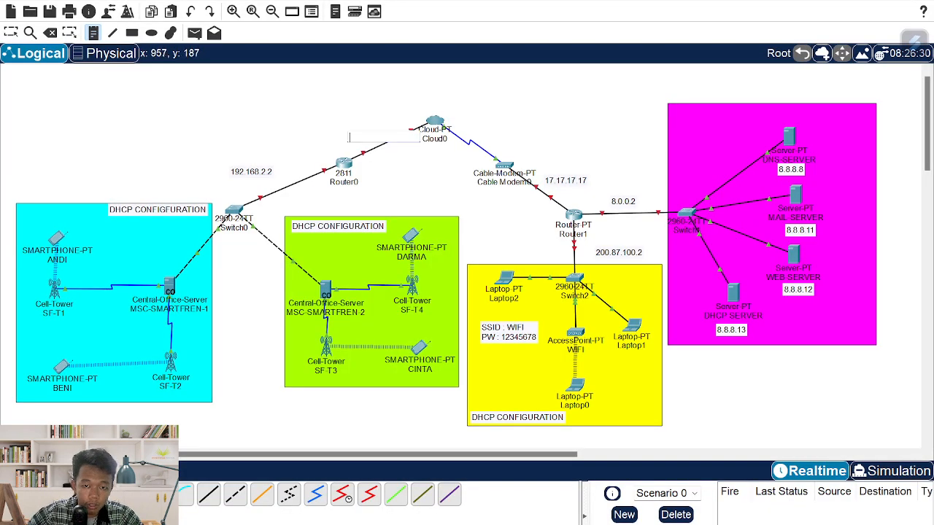
text(17.20.12.22)
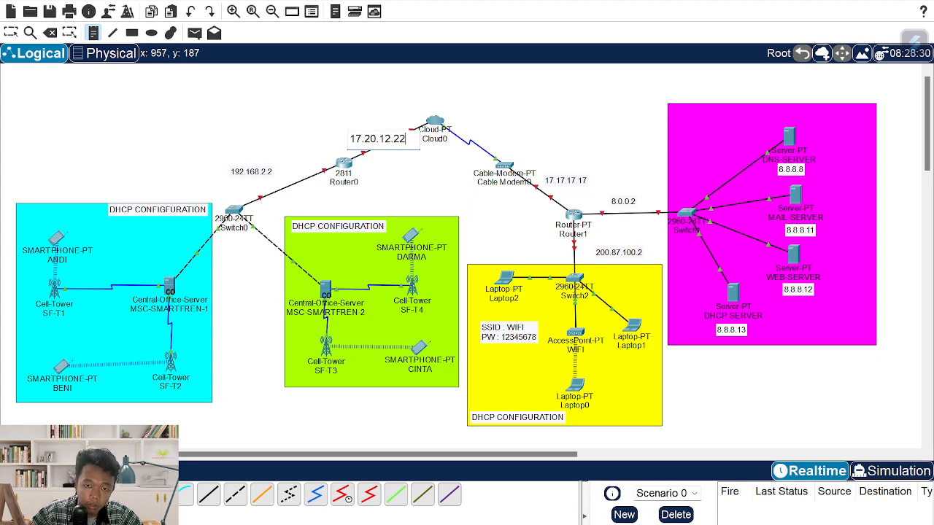
- After checking the PDF reference, add notes 192.168.10.0 and 192.168.20.0 in the green and cyan areas
key(alt+Tab)
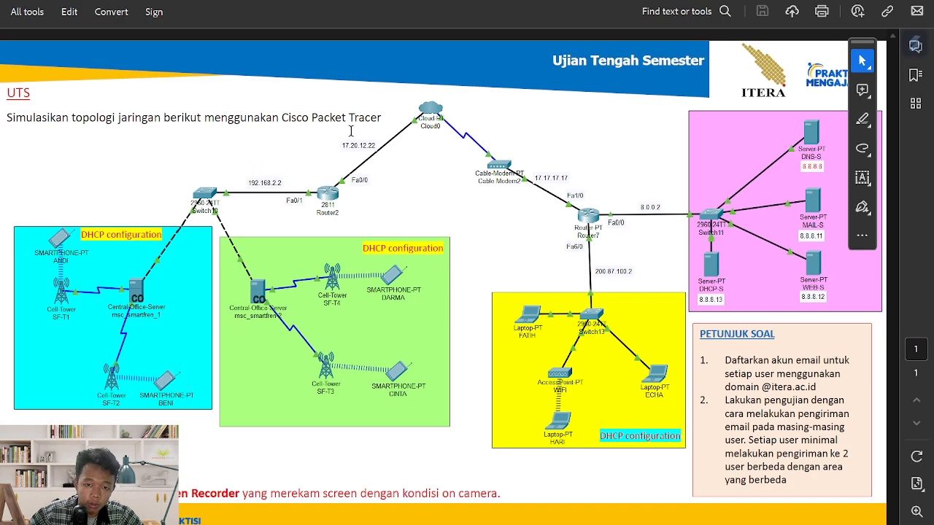
key(alt+Tab)
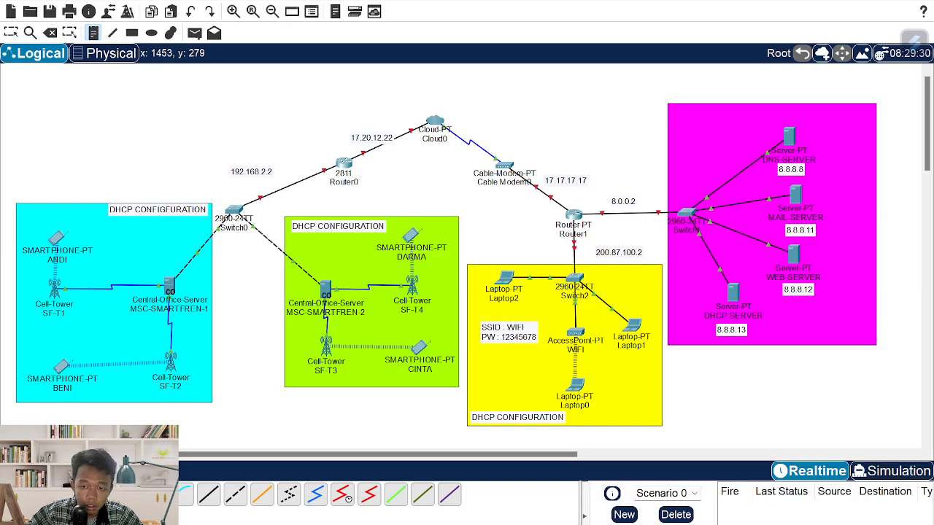
key(alt+Tab)
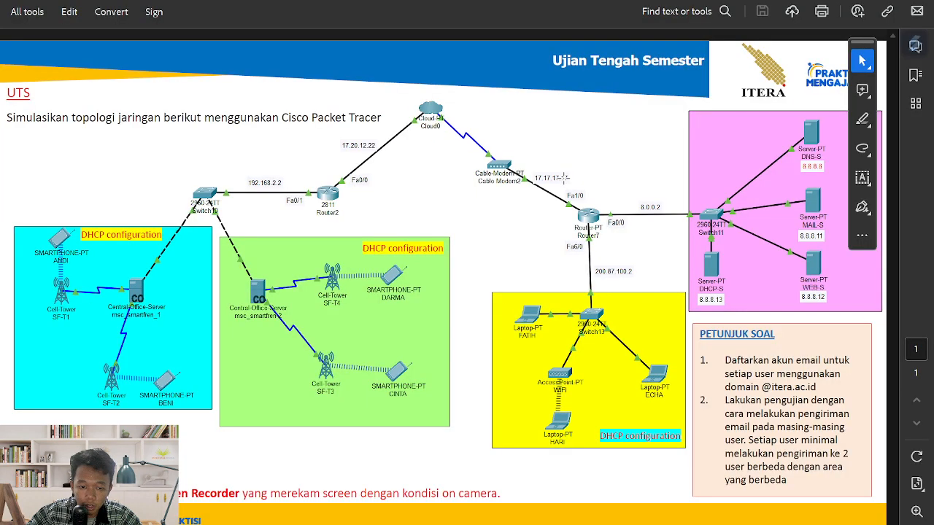
key(alt+Tab)
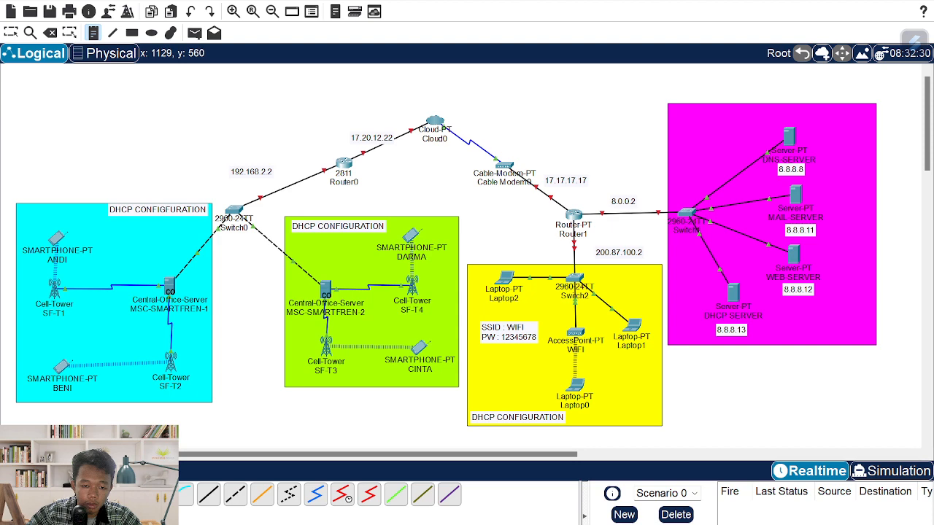
key(alt+Tab)
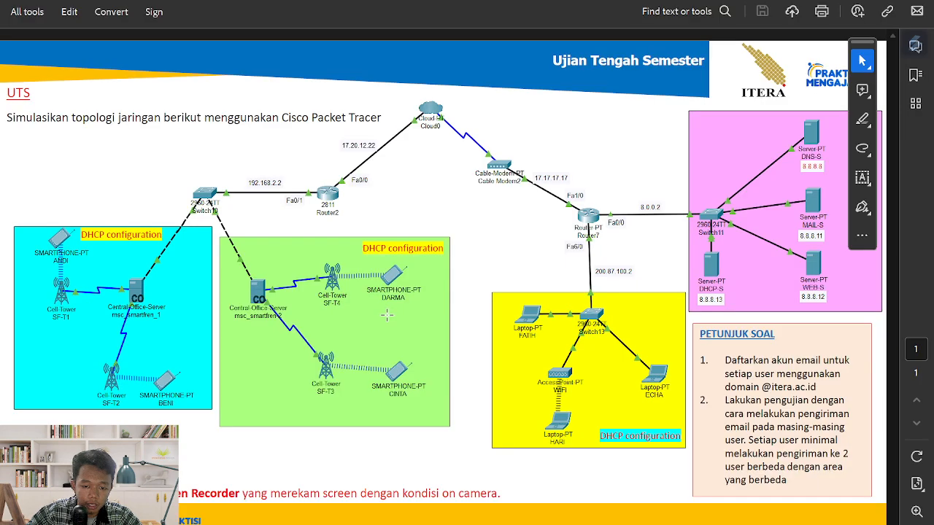
key(alt+Tab)
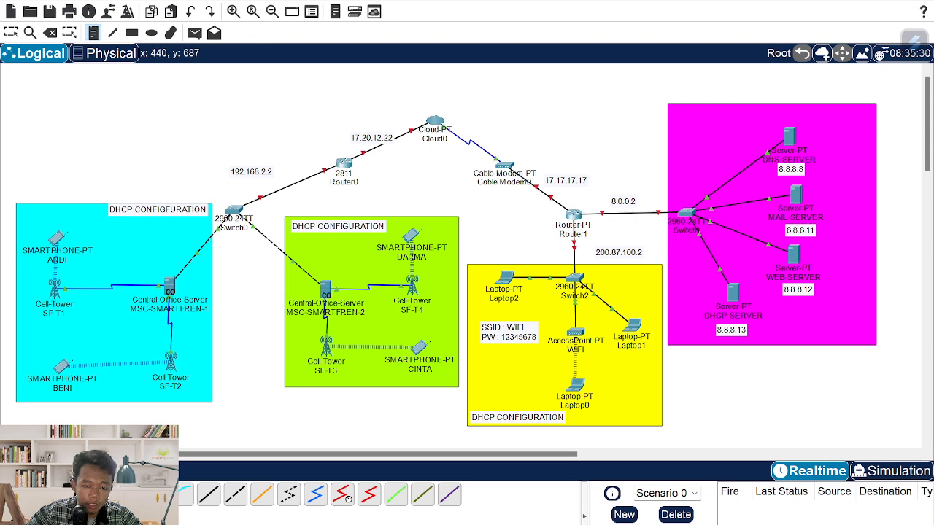
click(363, 329)
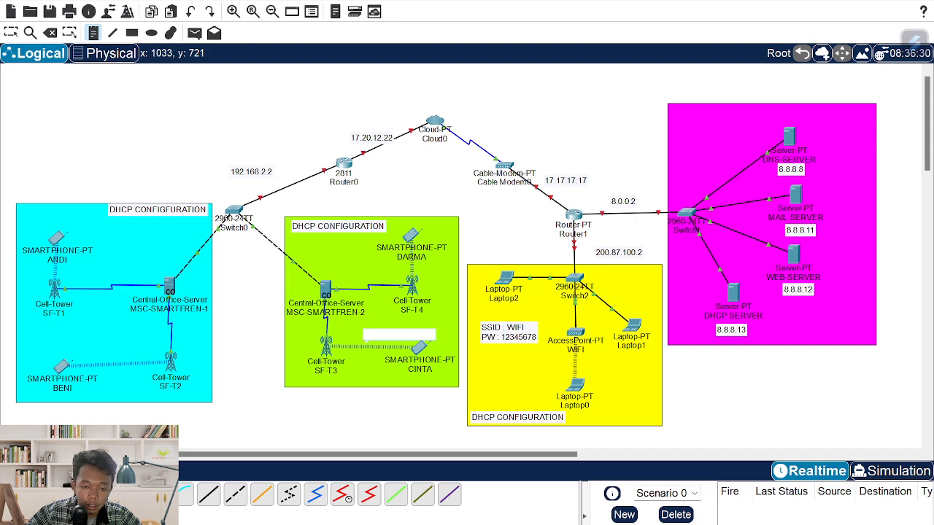
text(192.168.10.0)
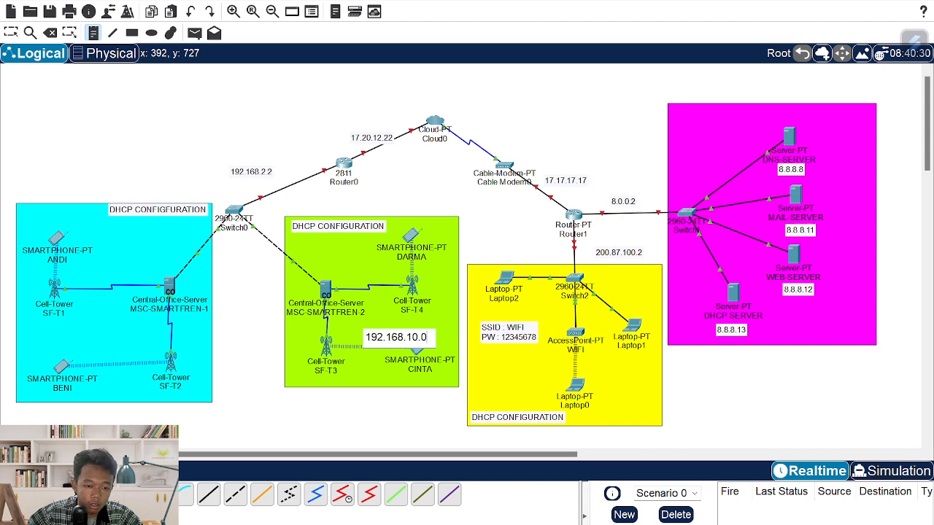
click(82, 325)
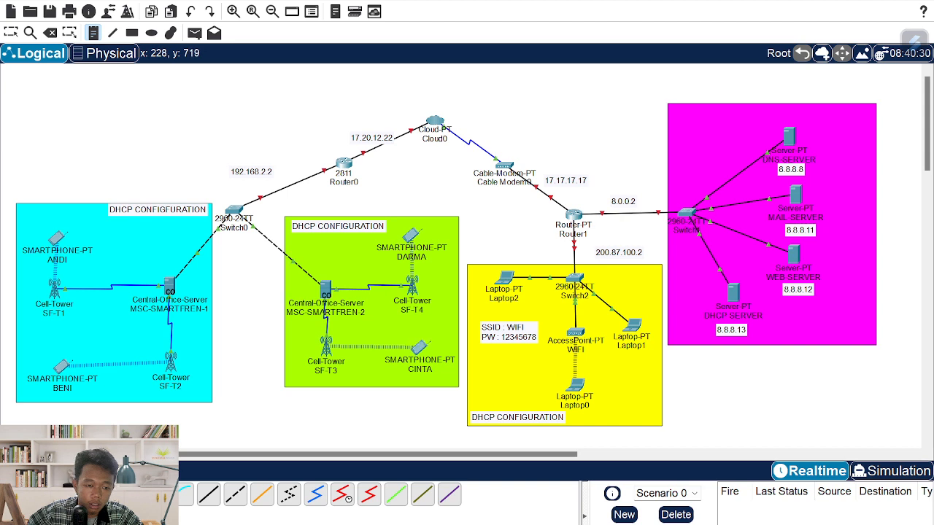
text(192.168.20.0)
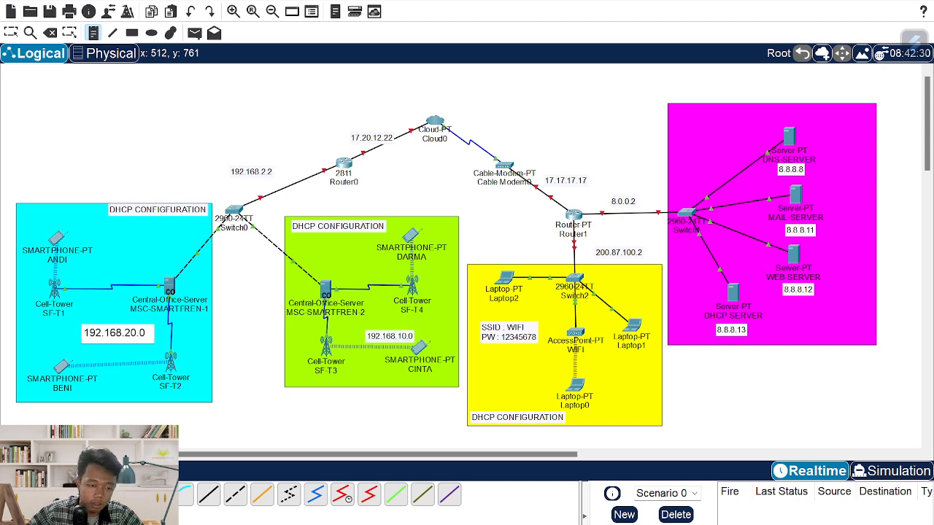
key(Escape)
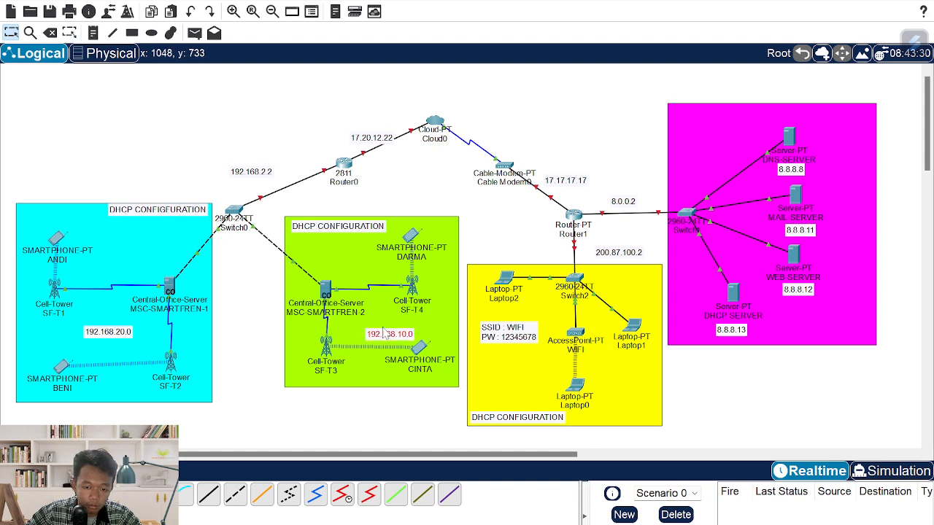
- Drag the 192.168.10.0 and 192.168.20.0 notes above each area's server, then compare with the PDF
drag(384, 332, 338, 267)
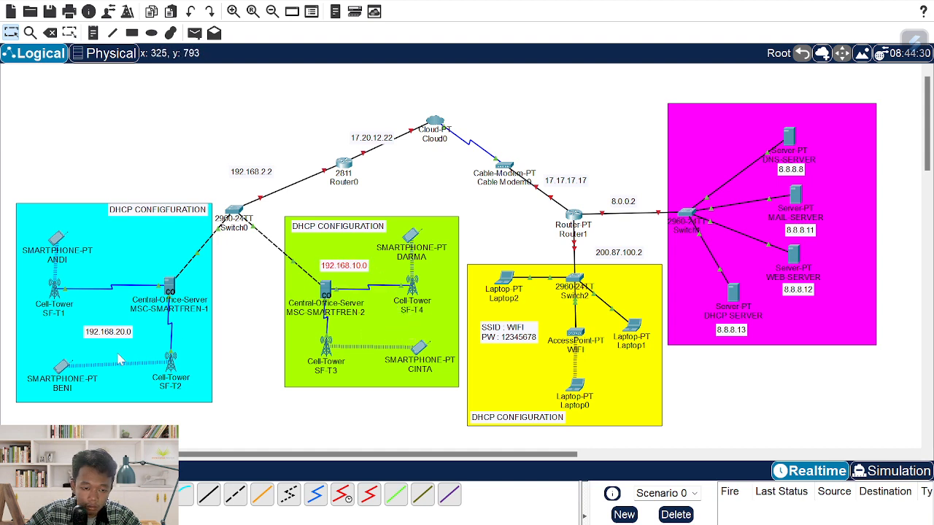
drag(102, 339, 144, 269)
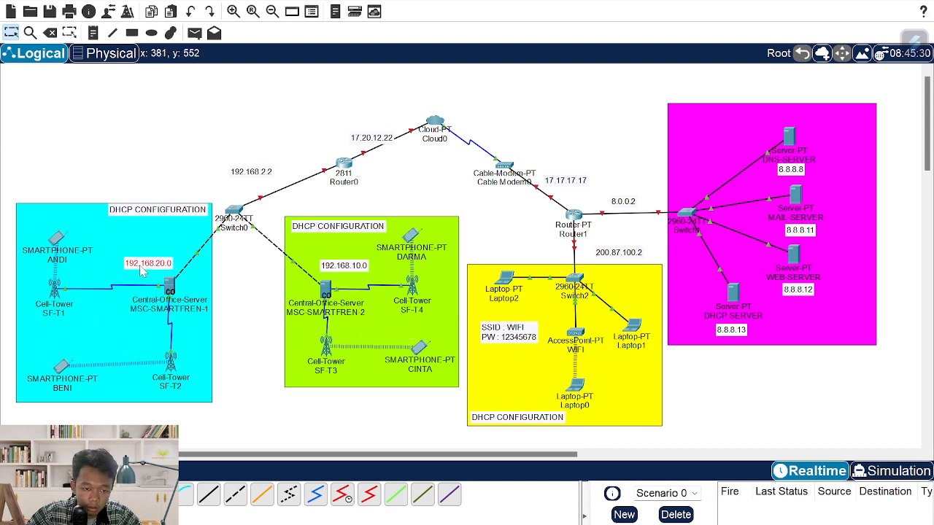
key(alt+Tab)
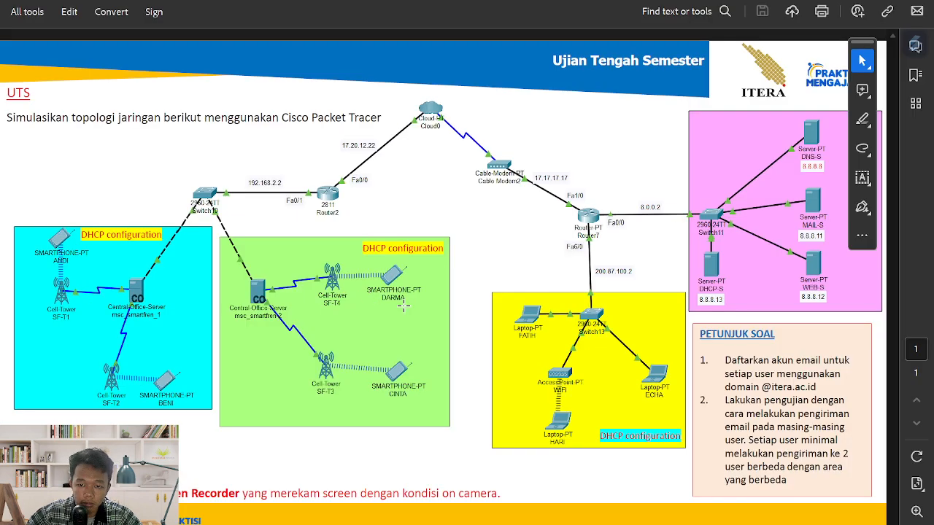
key(alt+Tab)
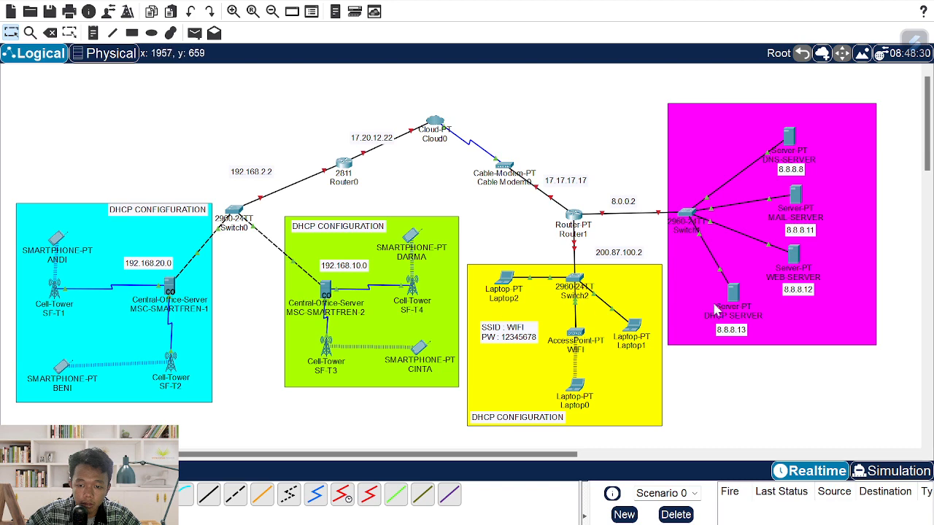
key(alt+Tab)
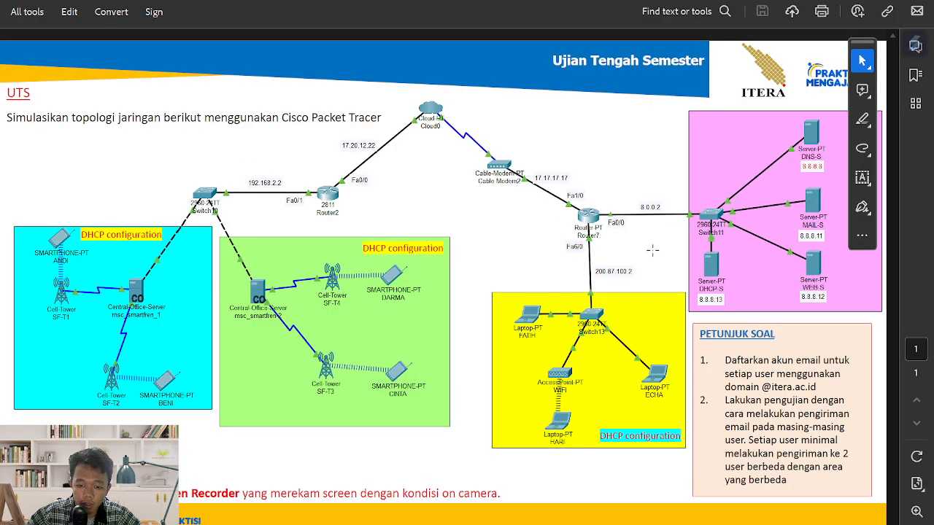
key(alt+Tab)
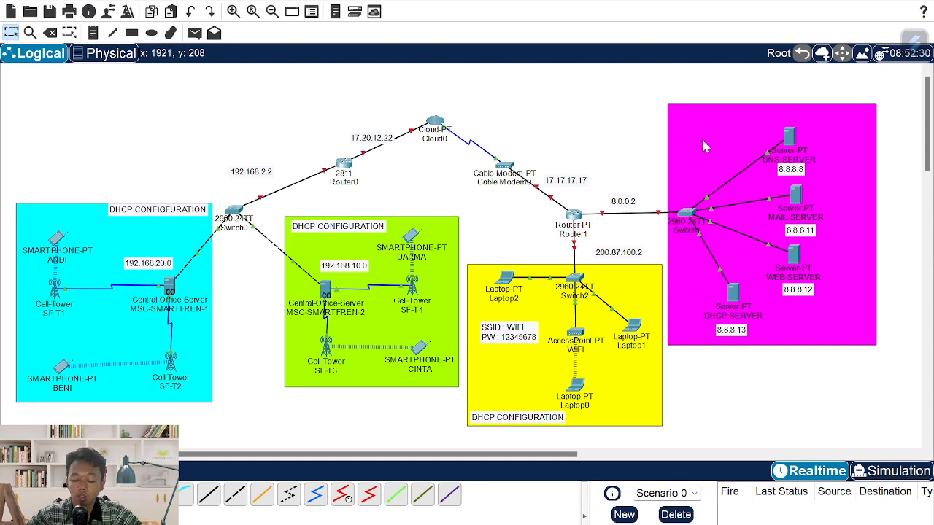
- Set DNS-SERVER's default gateway to 8.0.0.2 and its DNS server to 8.8.8.8
click(789, 134)
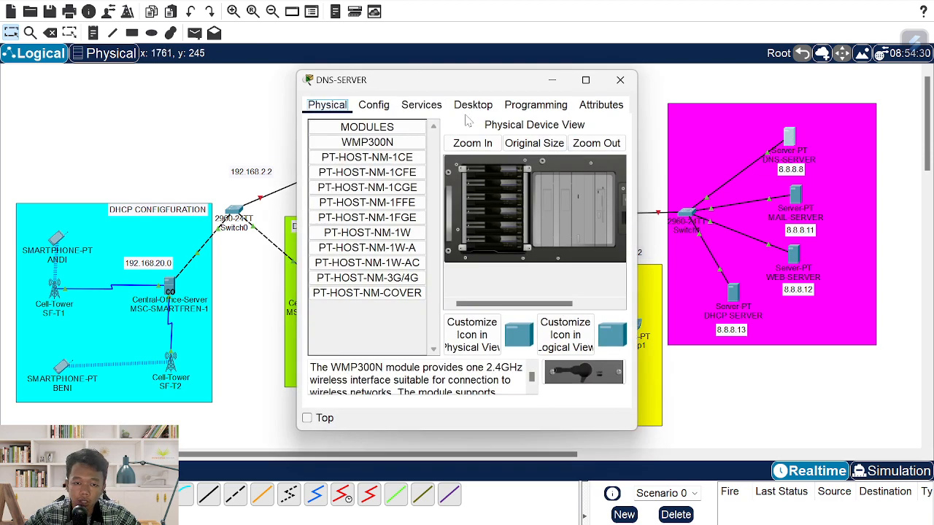
click(373, 105)
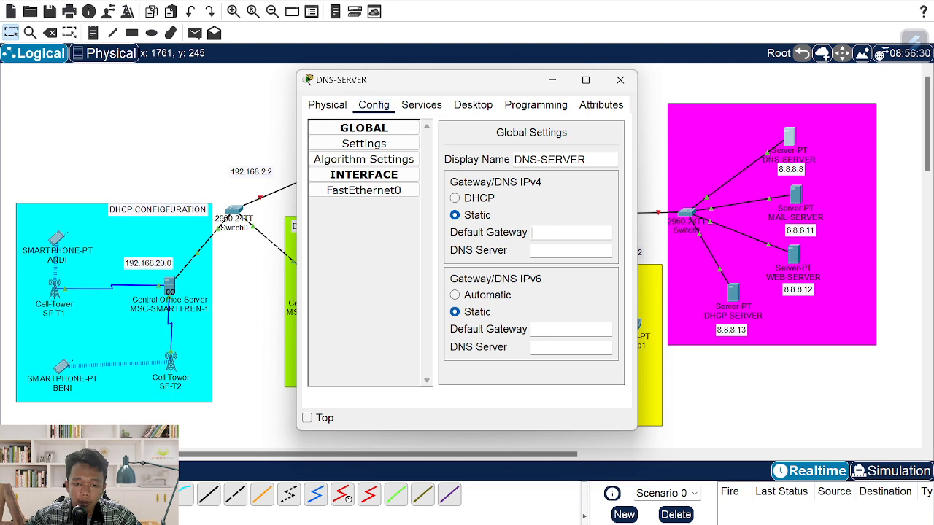
text(8.0)
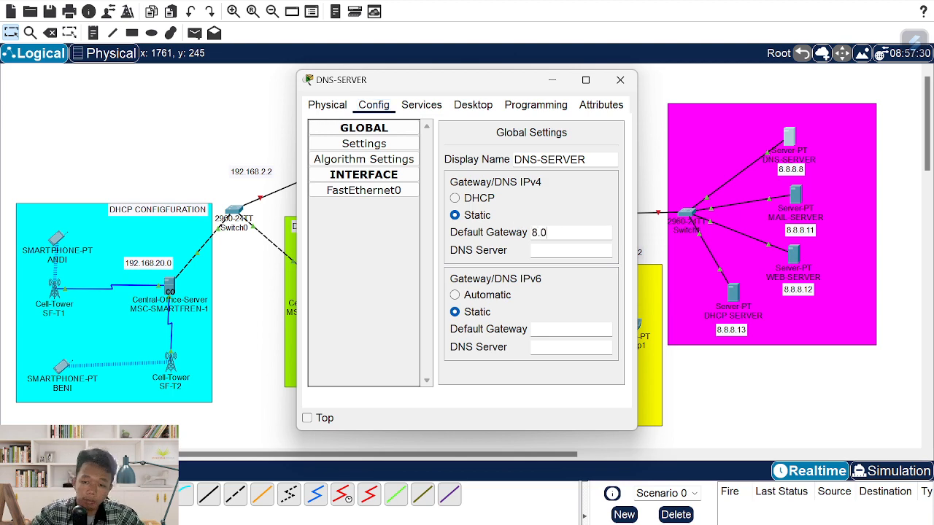
text(.0.2)
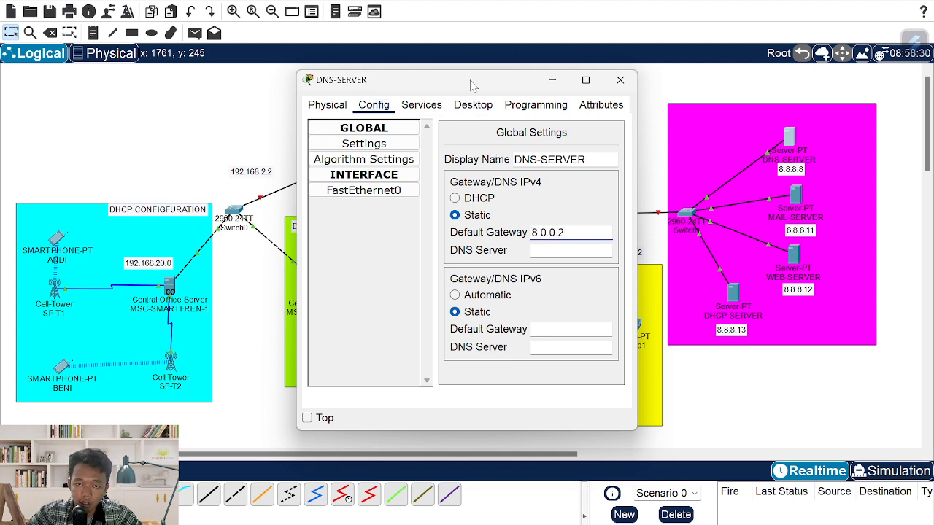
drag(474, 86, 354, 91)
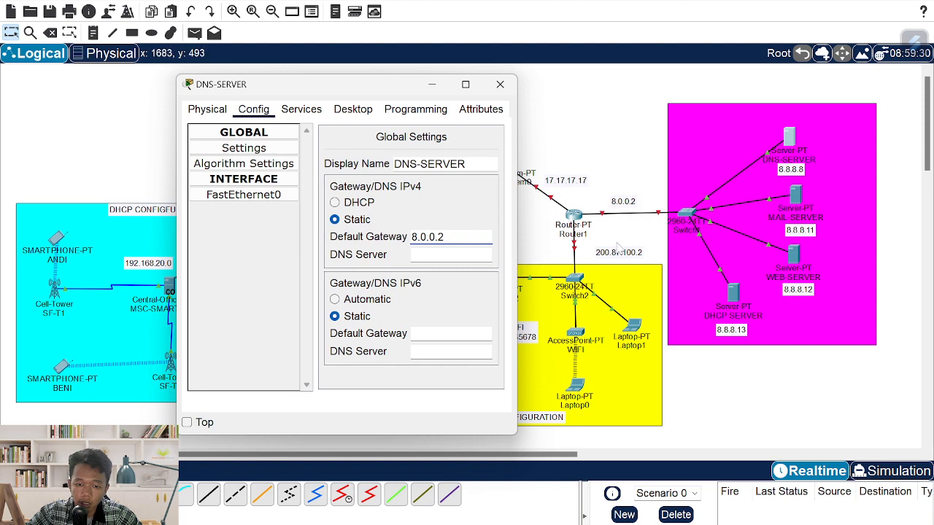
click(438, 255)
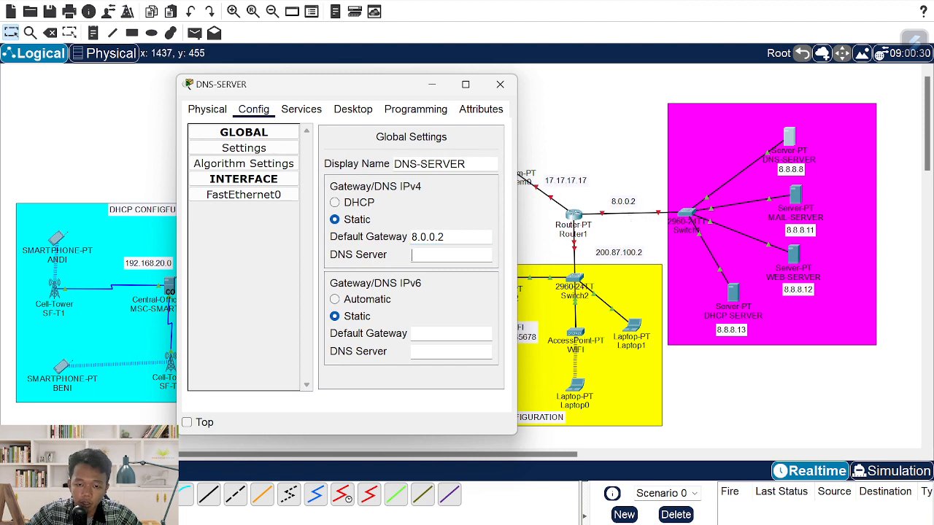
text(8.8.8.8)
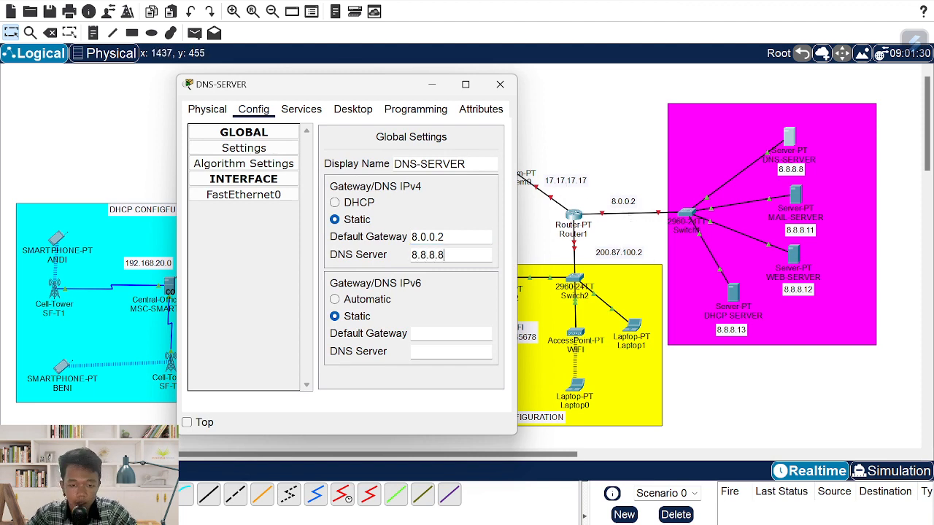
- Give DNS-SERVER's FastEthernet0 the address 8.8.8.8 with the auto-filled mask 255.0.0.0
click(243, 195)
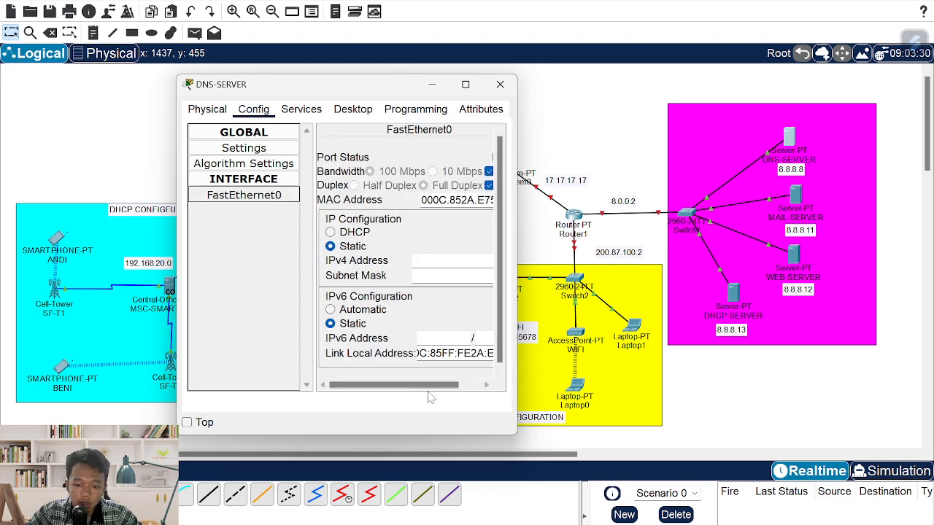
mouse_move(430, 385)
mouse_down()
mouse_move(477, 388)
mouse_move(421, 384)
mouse_up()
click(445, 260)
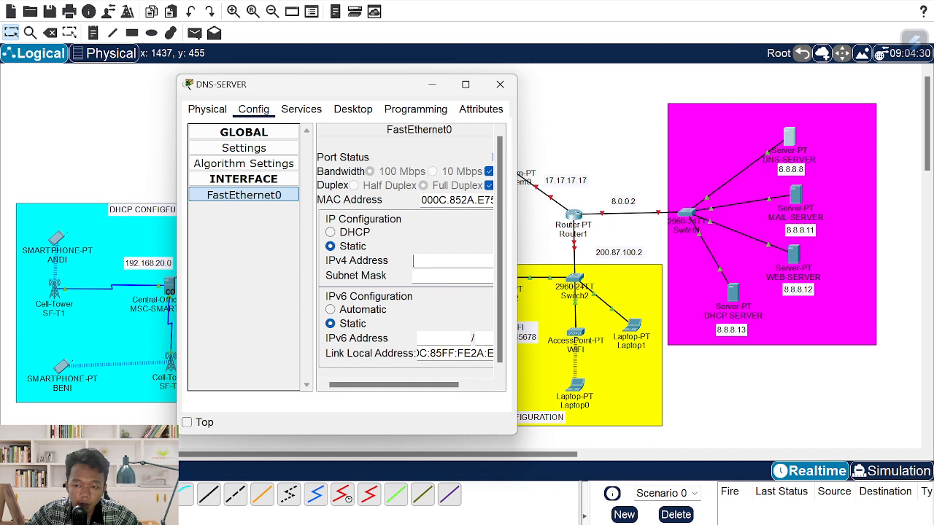
text(8.8.8.8)
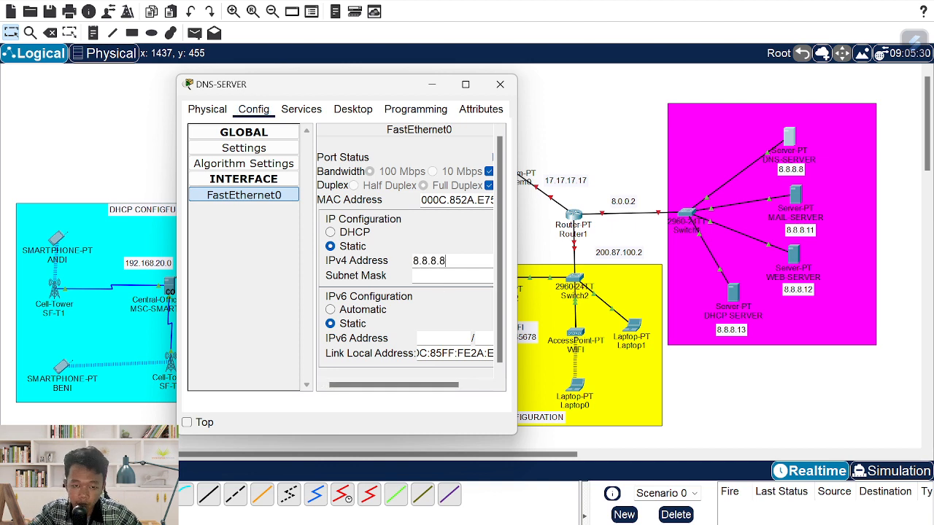
key(Tab)
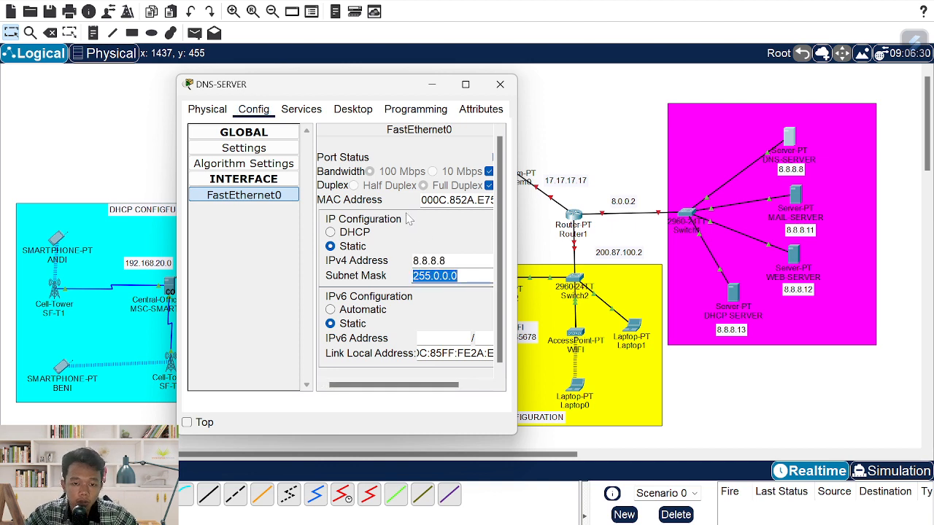
click(353, 109)
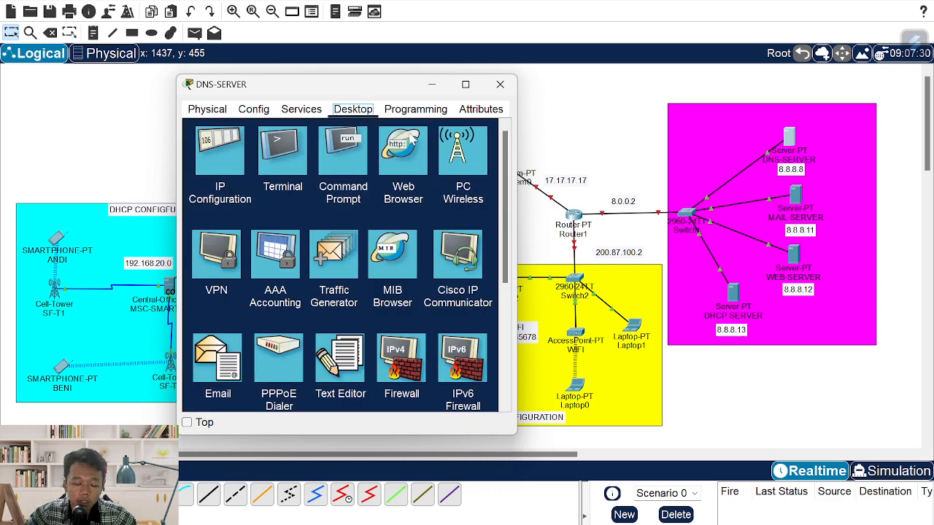
- Turn the DNS service on and add the A record itera.ac.id → 8.8.8.11
click(302, 109)
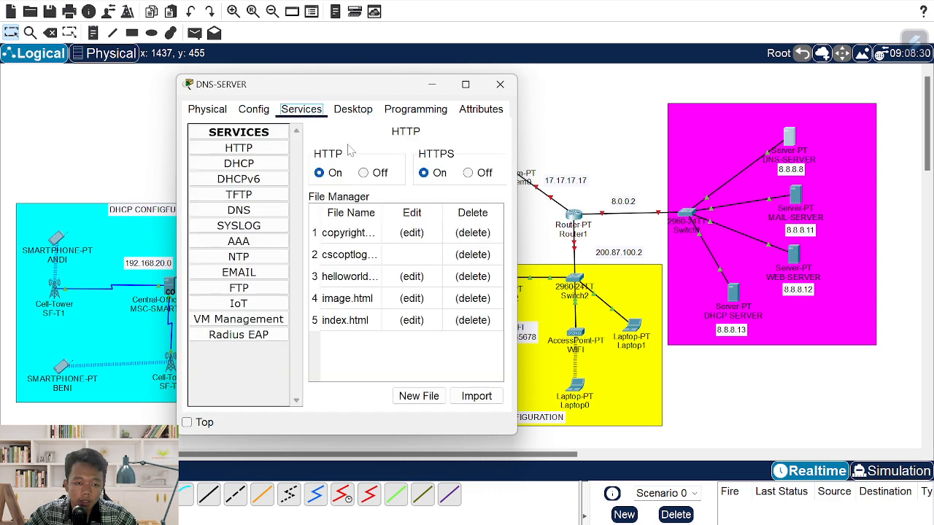
click(253, 209)
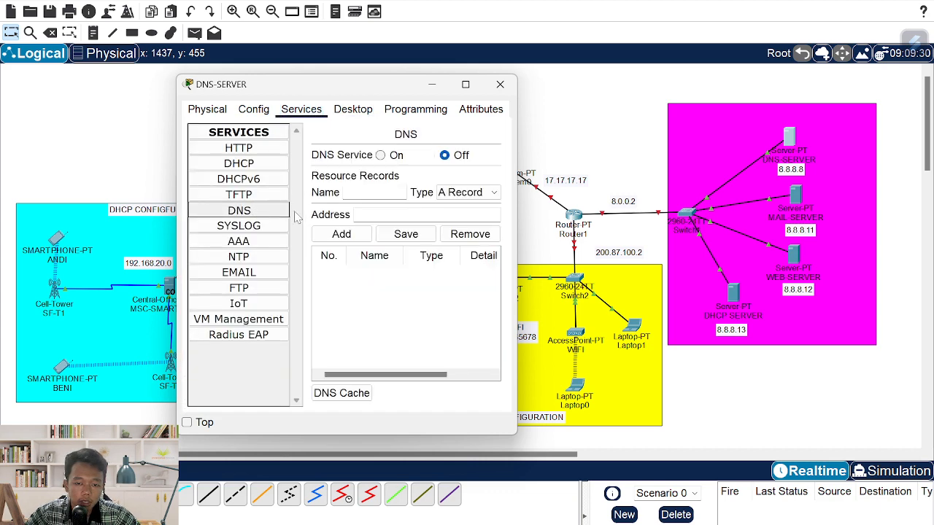
click(380, 155)
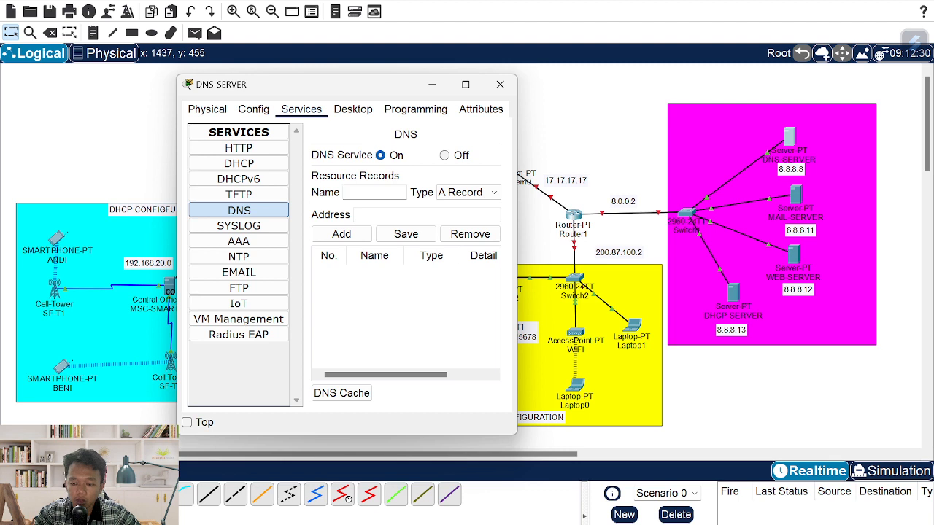
key(BackSpace)
key(BackSpace)
key(BackSpace)
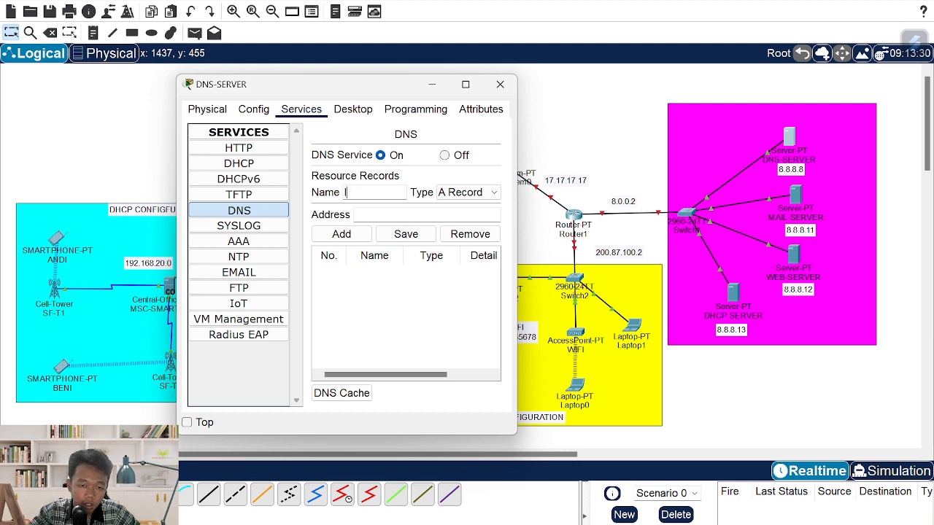
text(itera.ac.id)
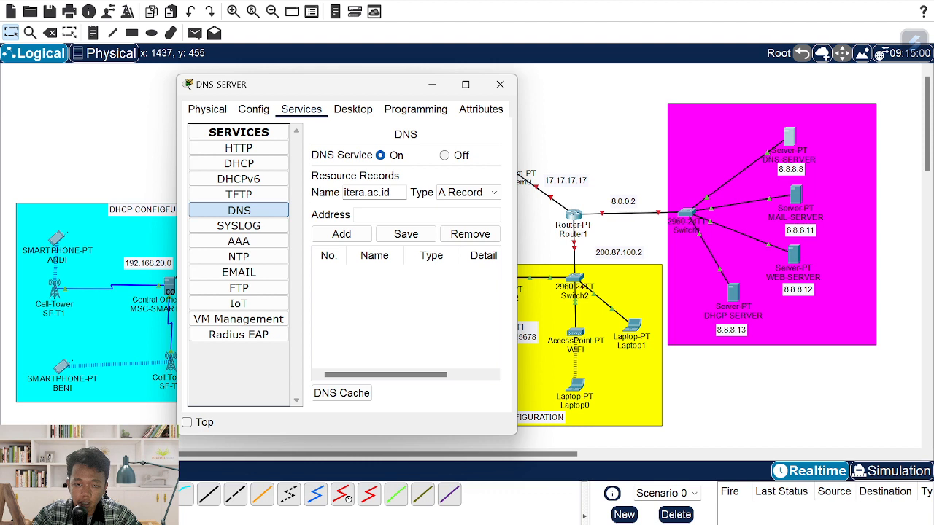
key(ctrl+a)
key(ctrl+c)
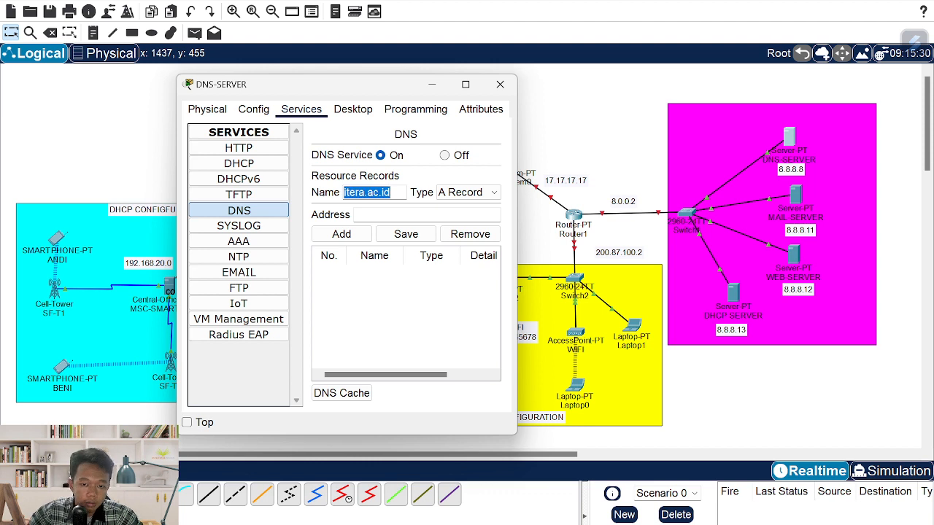
click(386, 214)
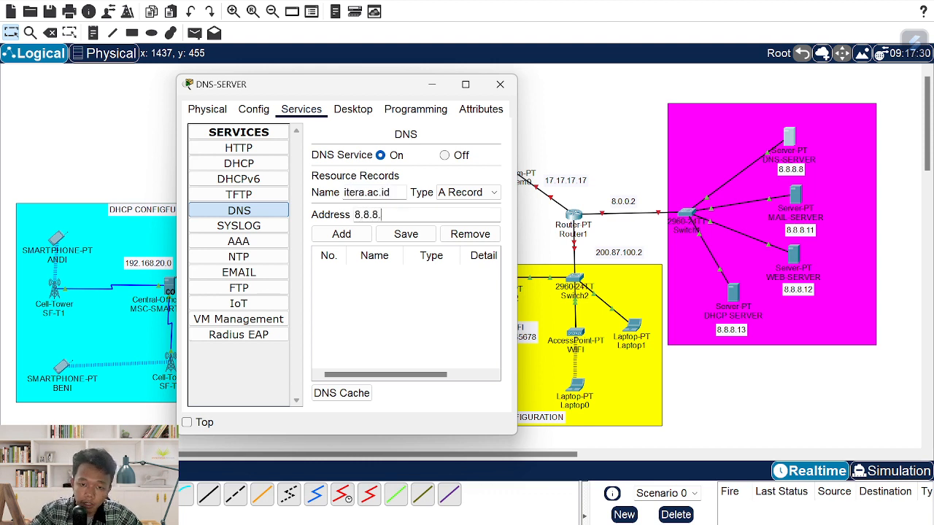
click(343, 234)
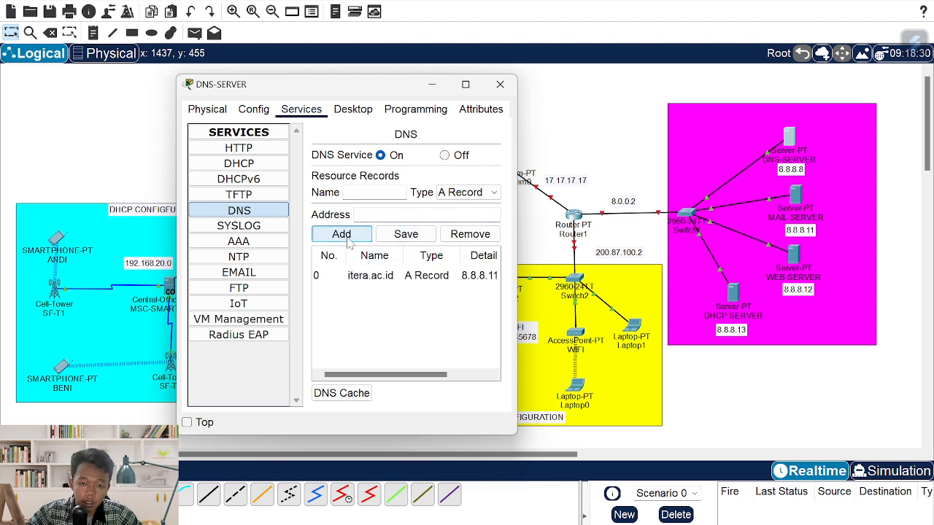
click(374, 192)
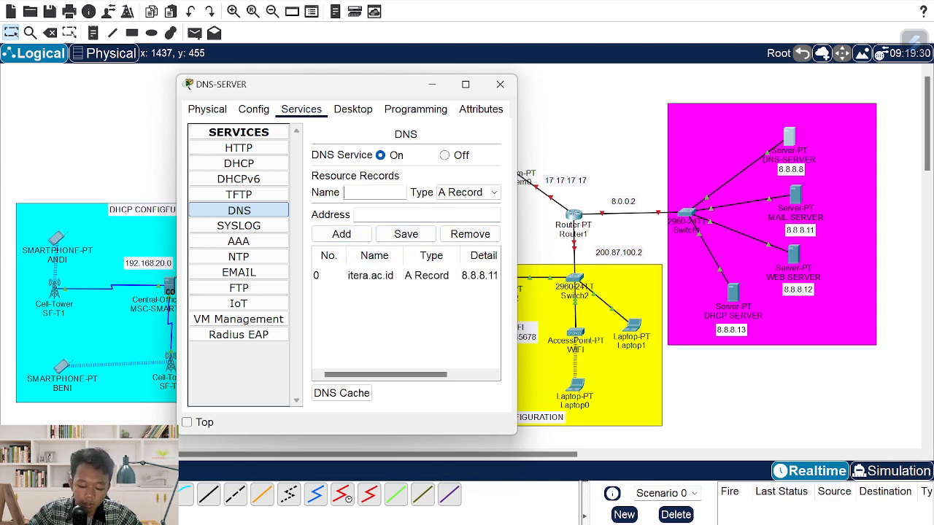
text(www)
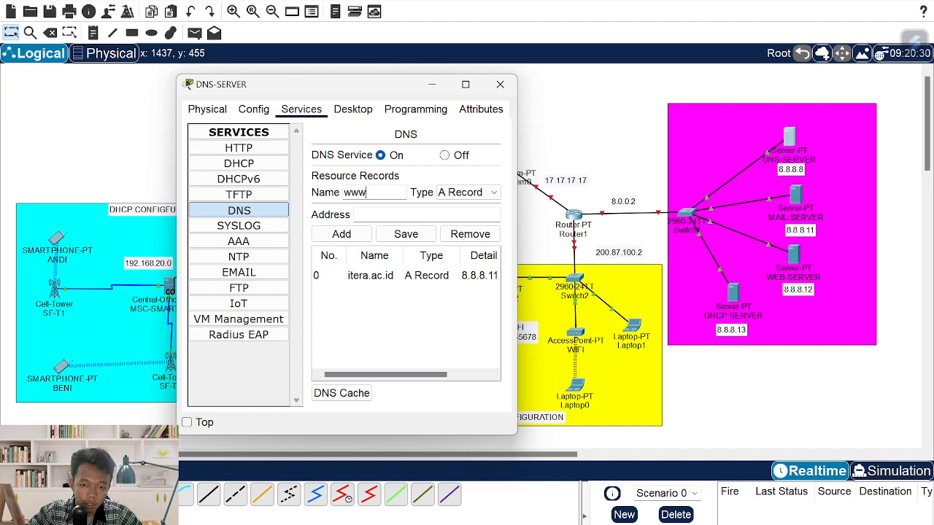
text(.itera.ac.id)
key(Tab)
key(Tab)
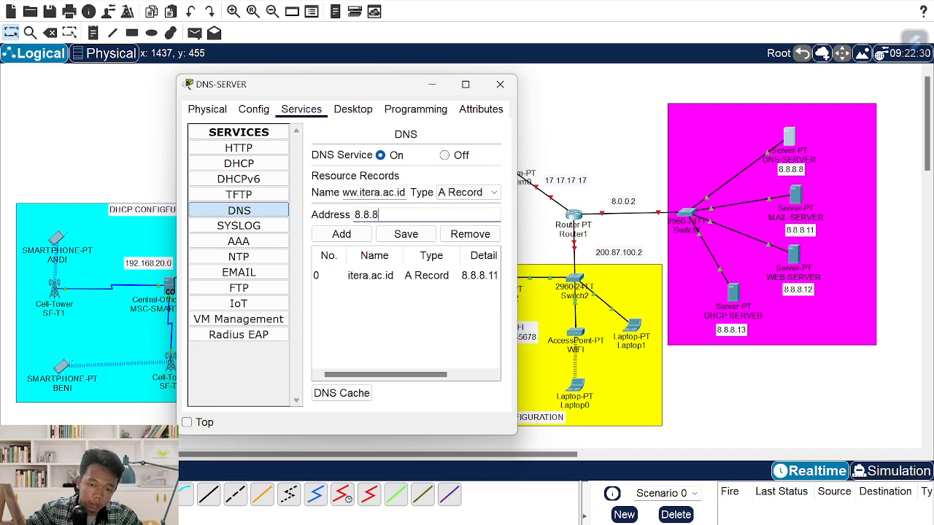
click(341, 234)
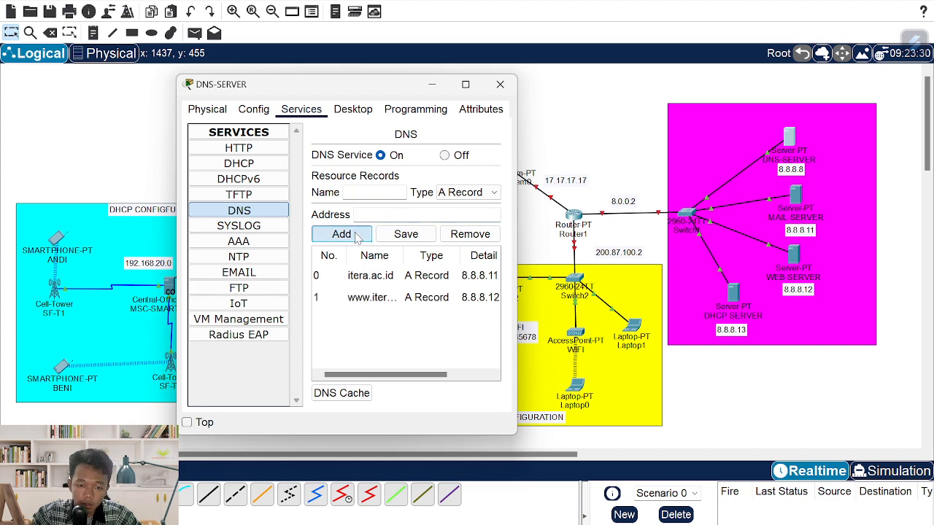
click(500, 84)
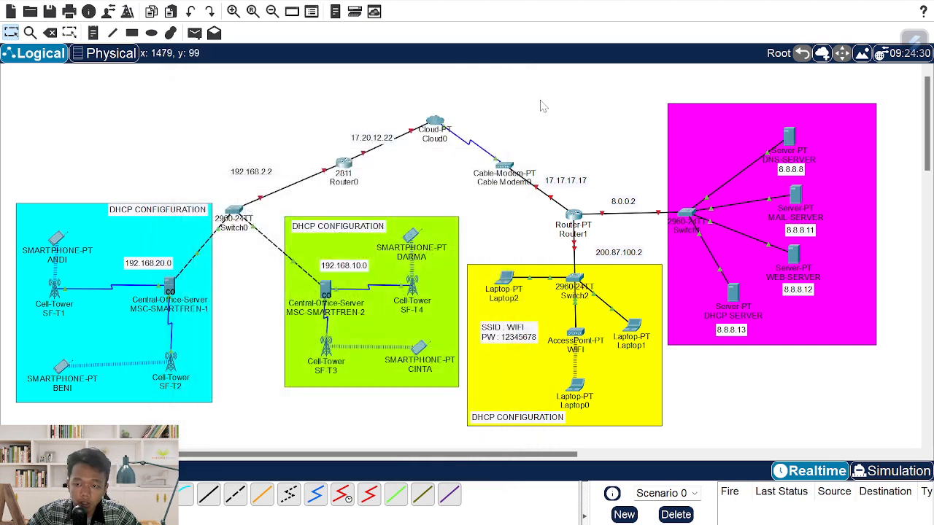
- Set MAIL-SERVER's default gateway to 8.0.0.2 and its DNS server to 8.8.8.8
click(802, 196)
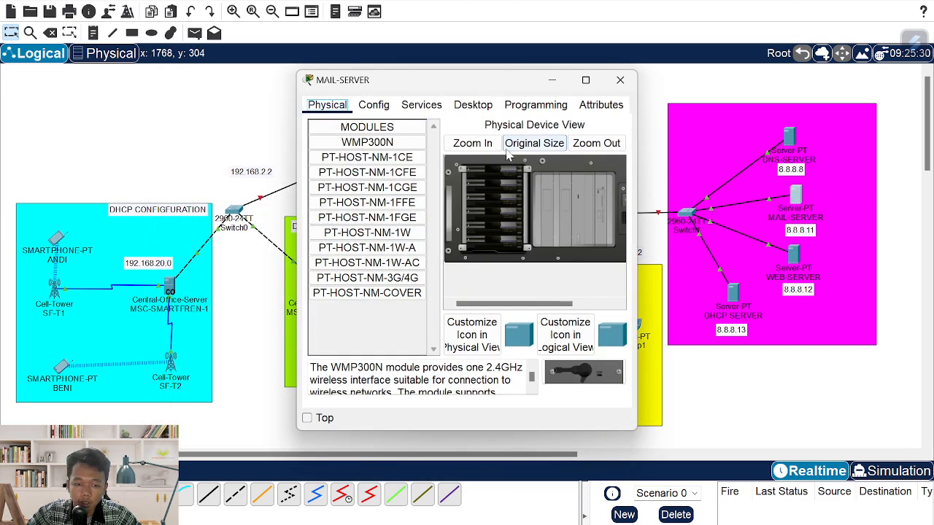
click(374, 105)
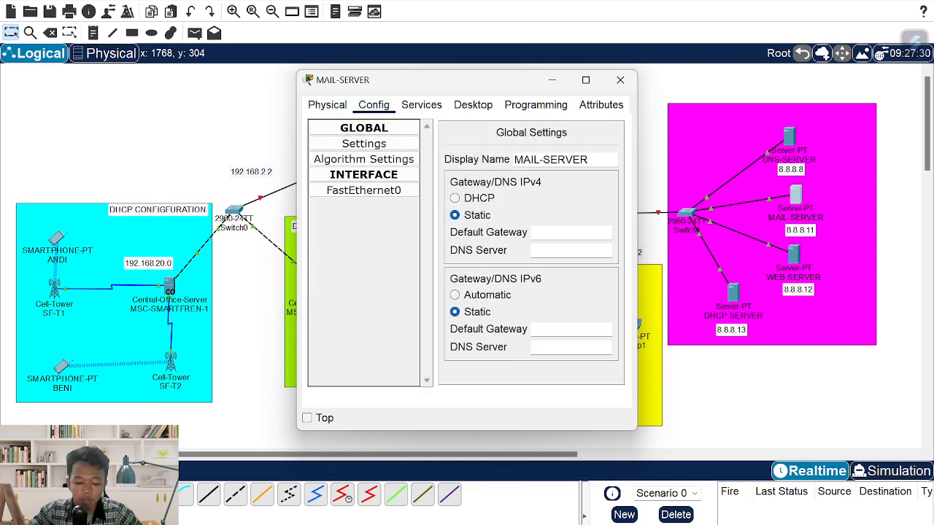
text(8.0.0.0)
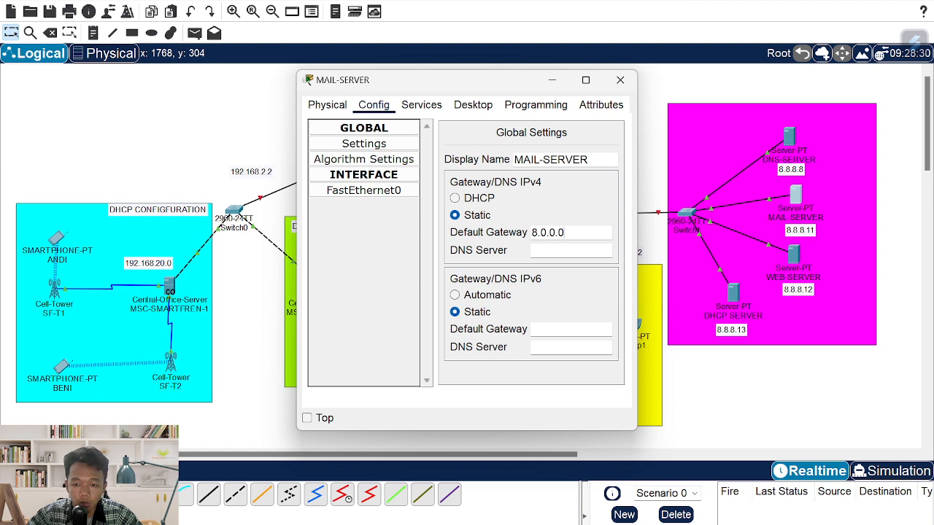
key(BackSpace)
text(2)
key(Tab)
text(8.8)
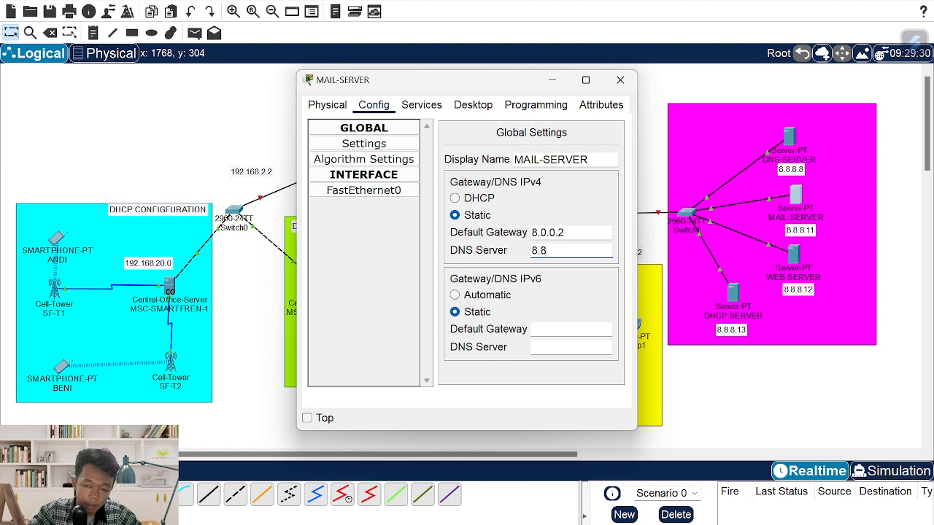
text(.8.8)
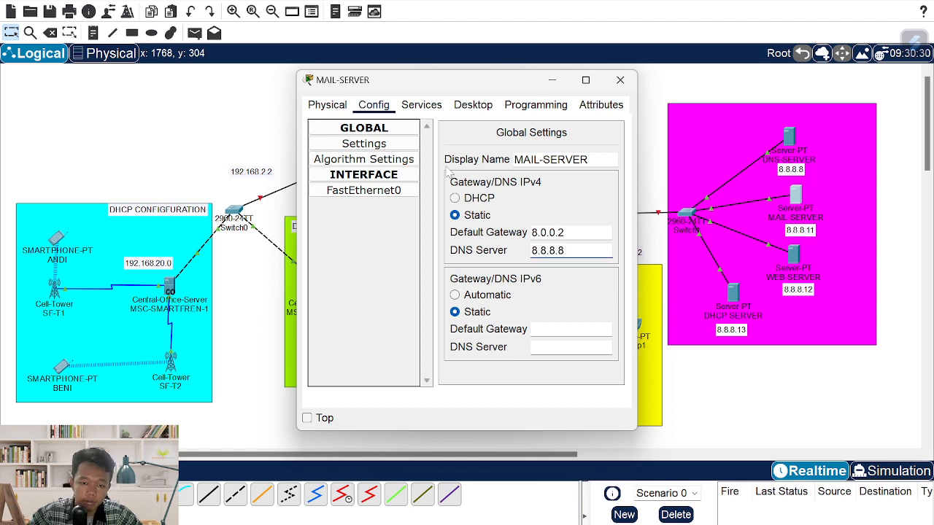
- Give MAIL-SERVER's FastEthernet0 the address 8.8.8.11 with mask 255.0.0.0
click(358, 192)
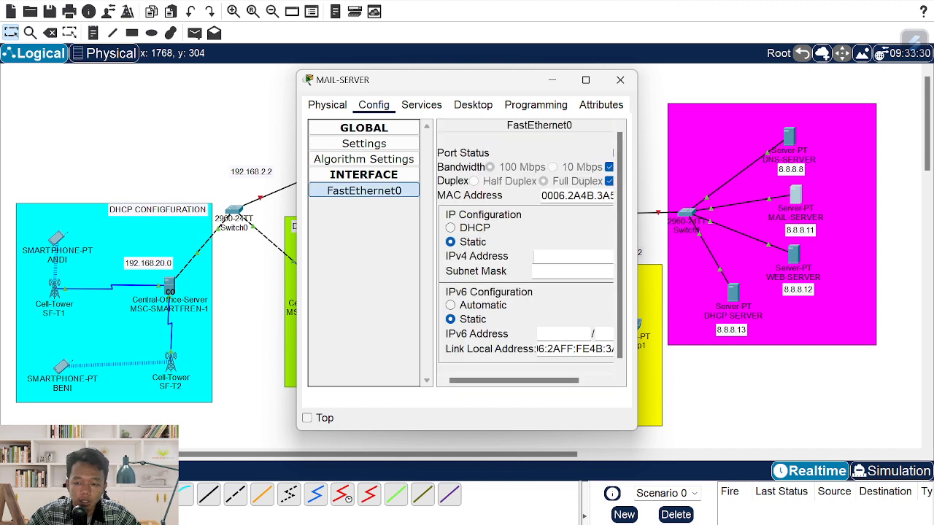
text(8.8.8.11)
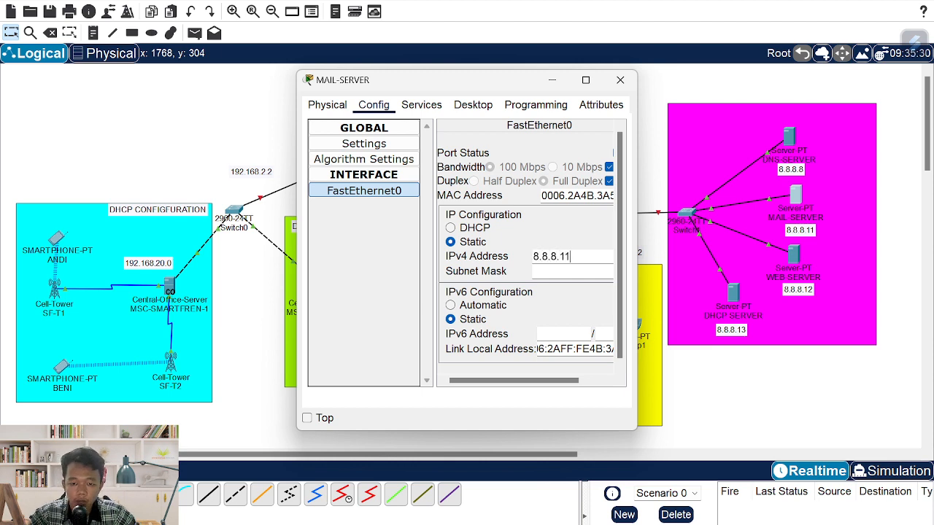
key(Tab)
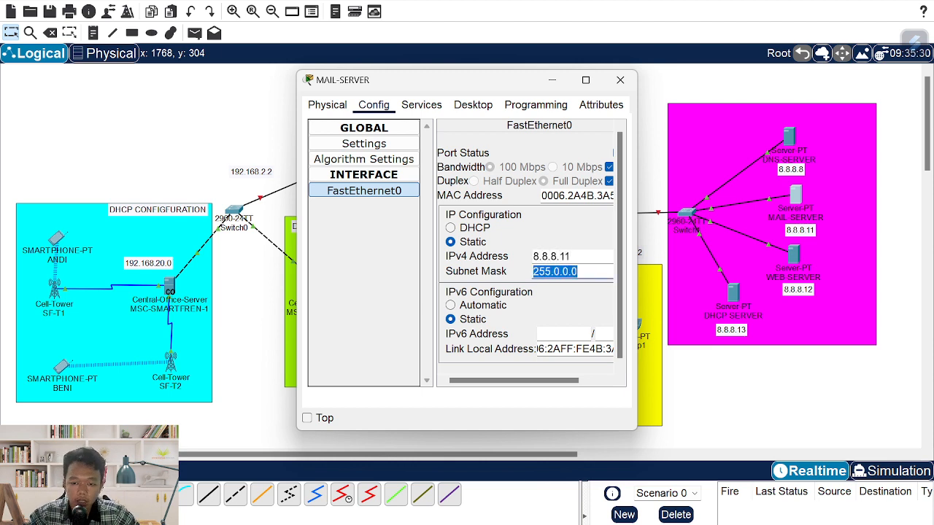
click(419, 108)
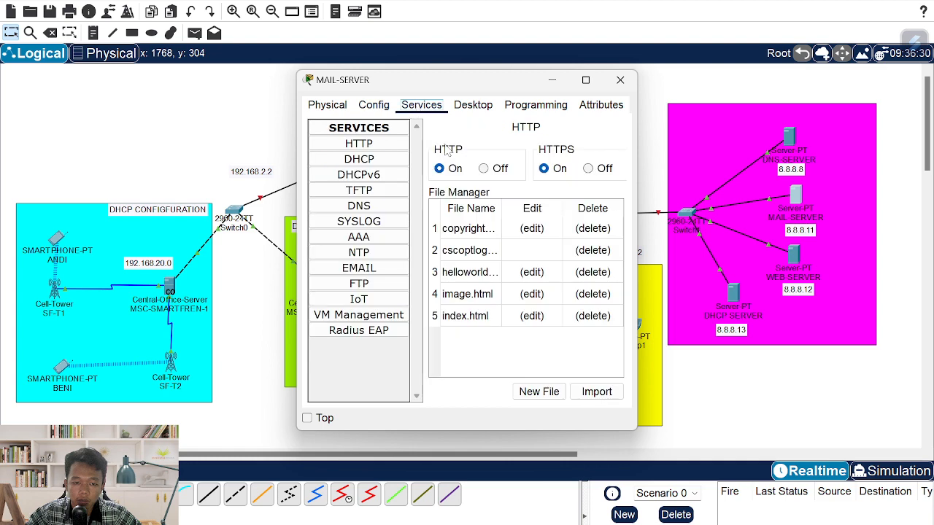
- Set the EMAIL service's domain name to itera.ac.id
click(390, 268)
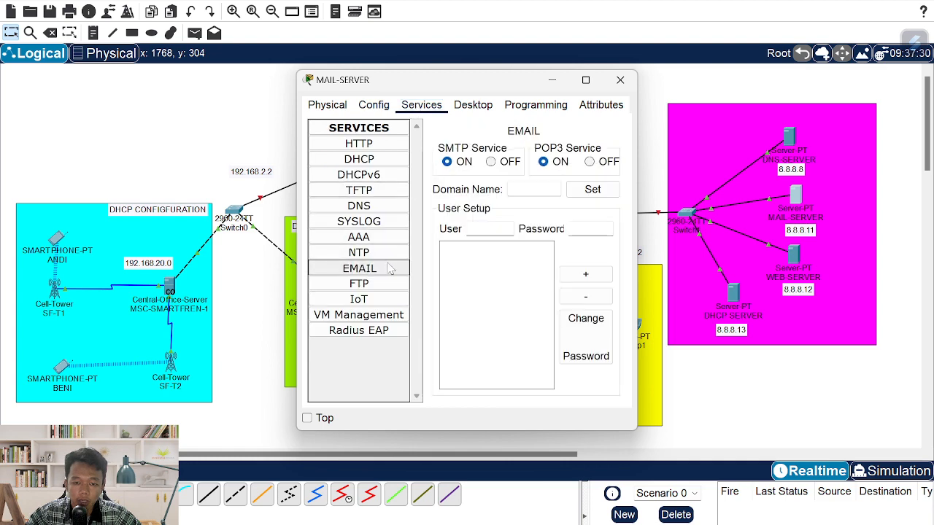
click(531, 188)
key(ctrl+v)
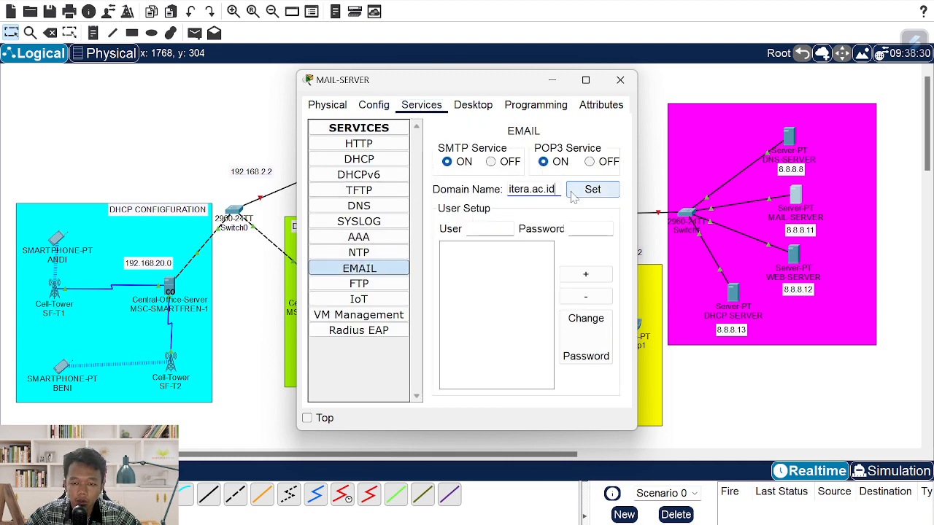
click(592, 189)
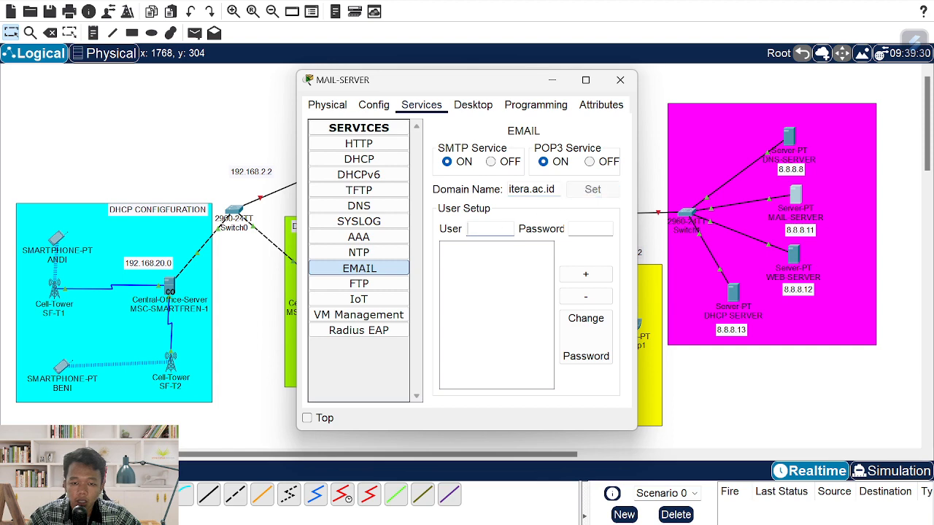
drag(436, 88, 385, 100)
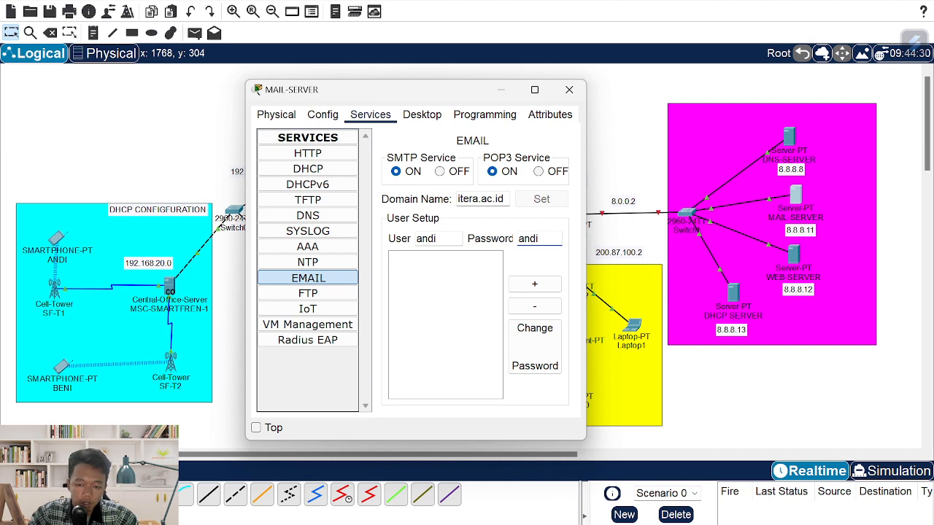
- Add the second and third mail user accounts, each with a user name and password
click(517, 284)
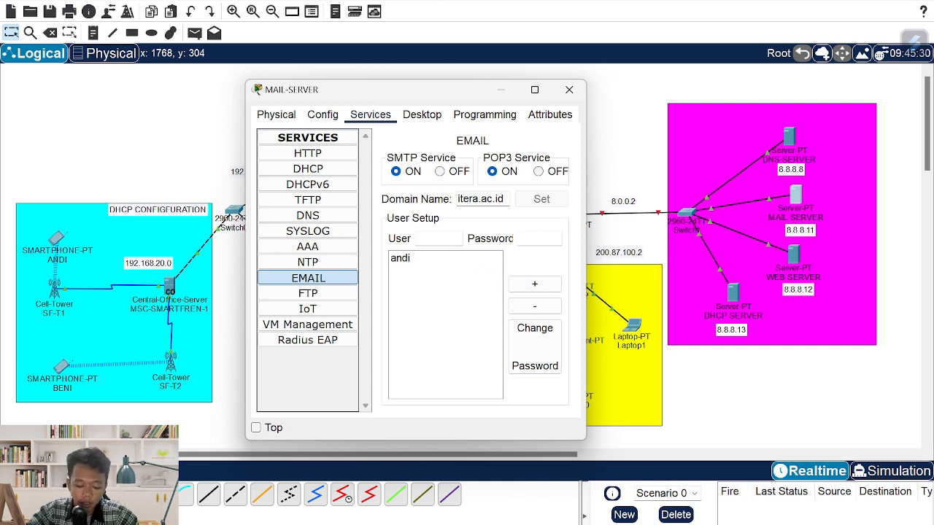
text(ebni)
key(shift+Tab)
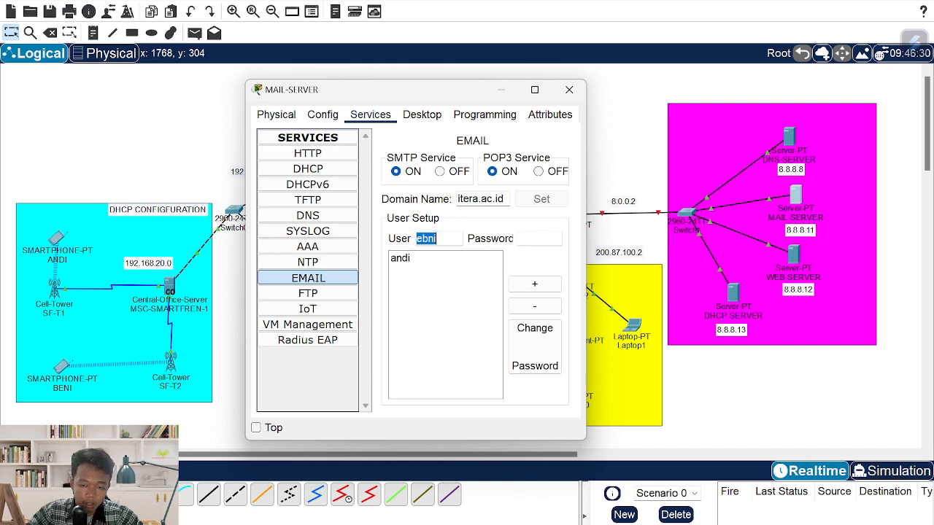
text(beni)
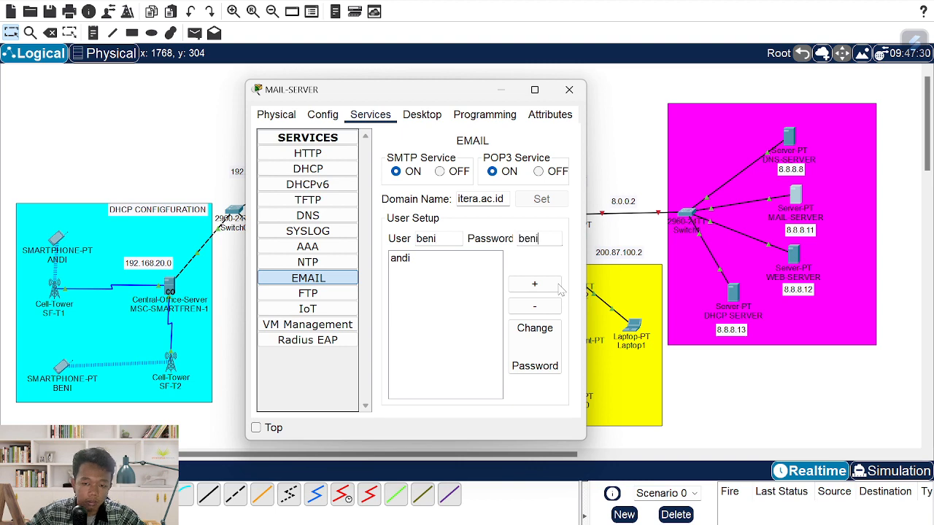
click(535, 284)
drag(409, 97, 681, 127)
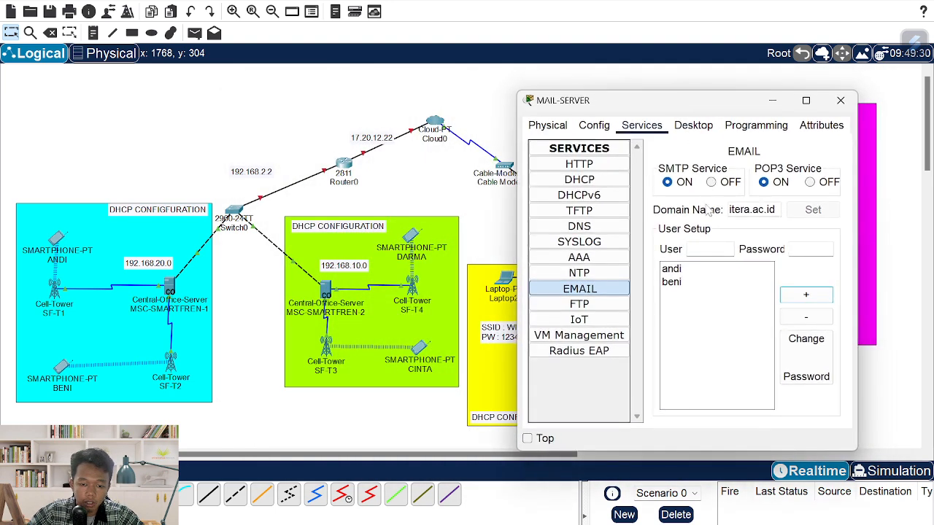
click(709, 249)
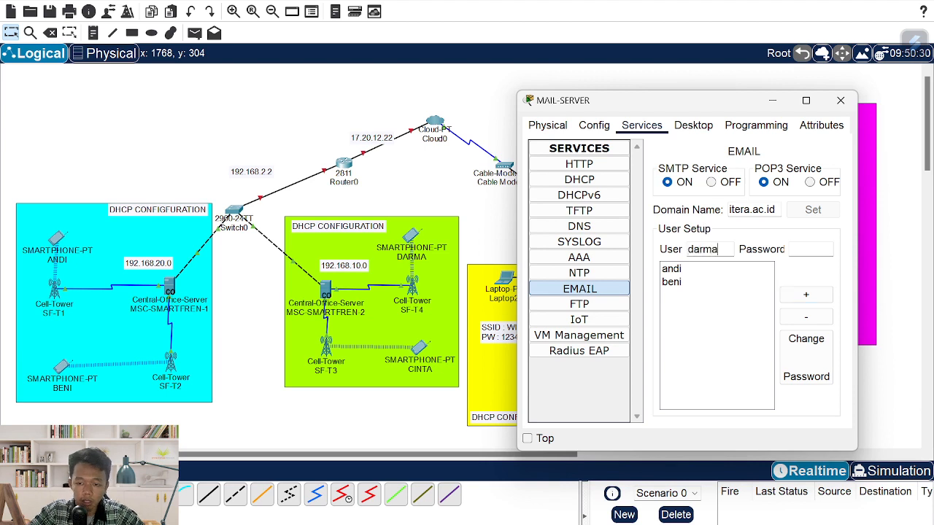
key(Tab)
text(darma)
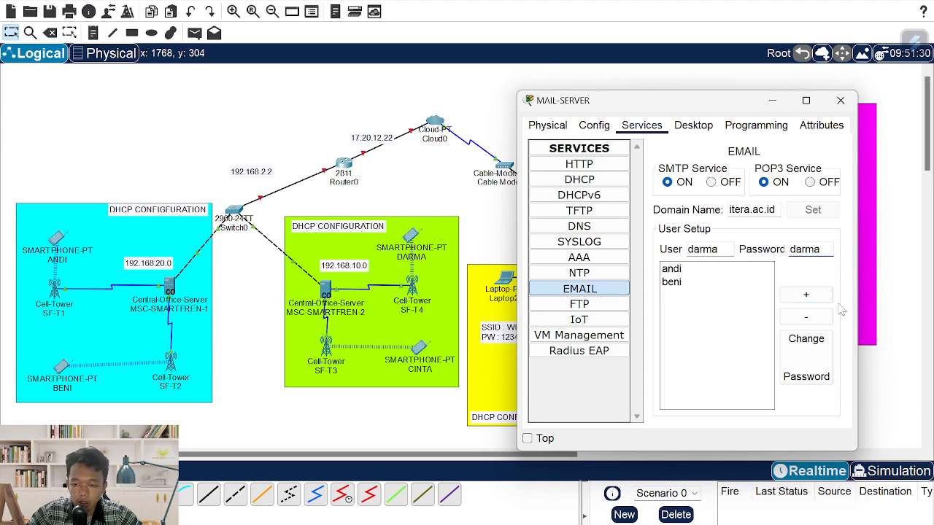
click(806, 294)
- Add the fourth mail user account, then close the MAIL-SERVER window
click(709, 249)
text(ci)
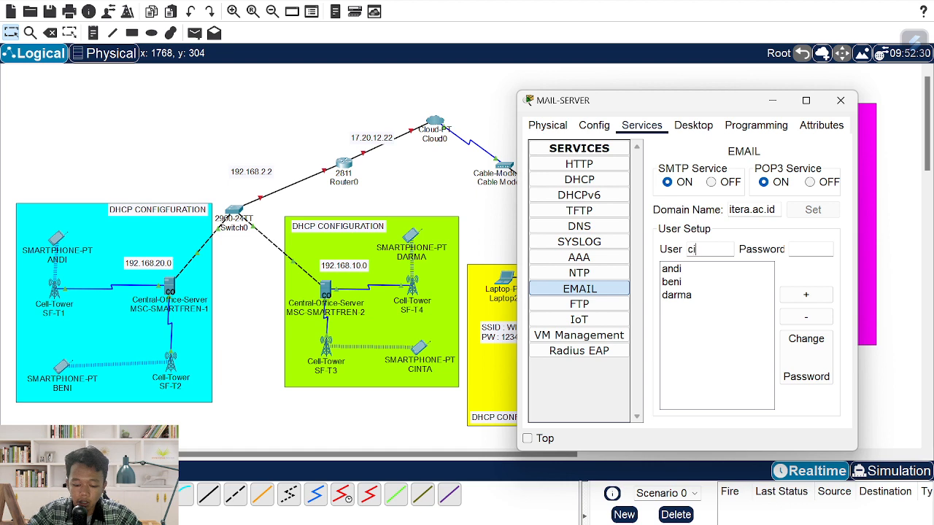
text(nta)
key(BackSpace)
key(Tab)
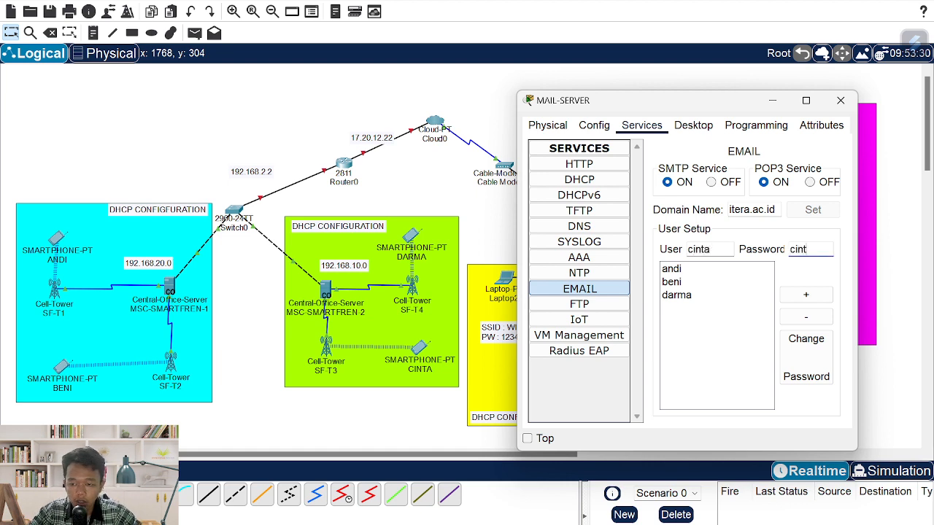
click(806, 294)
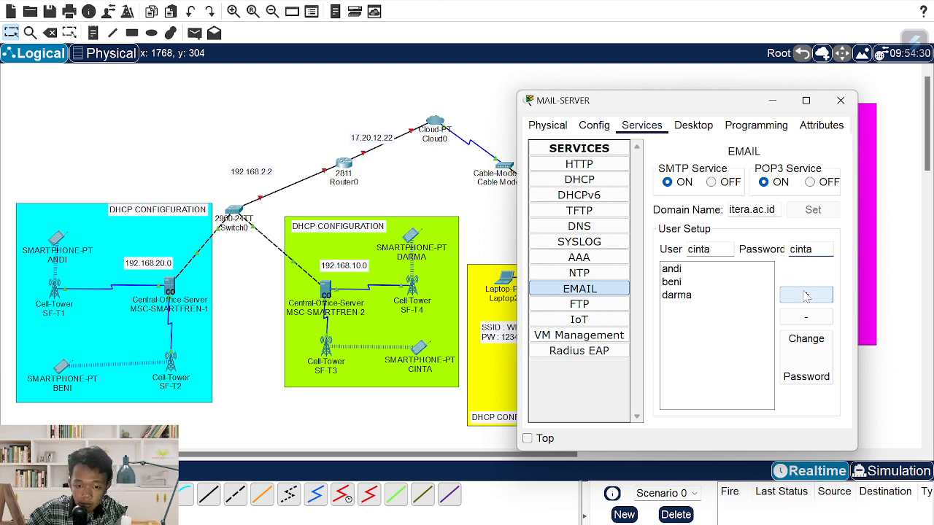
drag(692, 106, 296, 115)
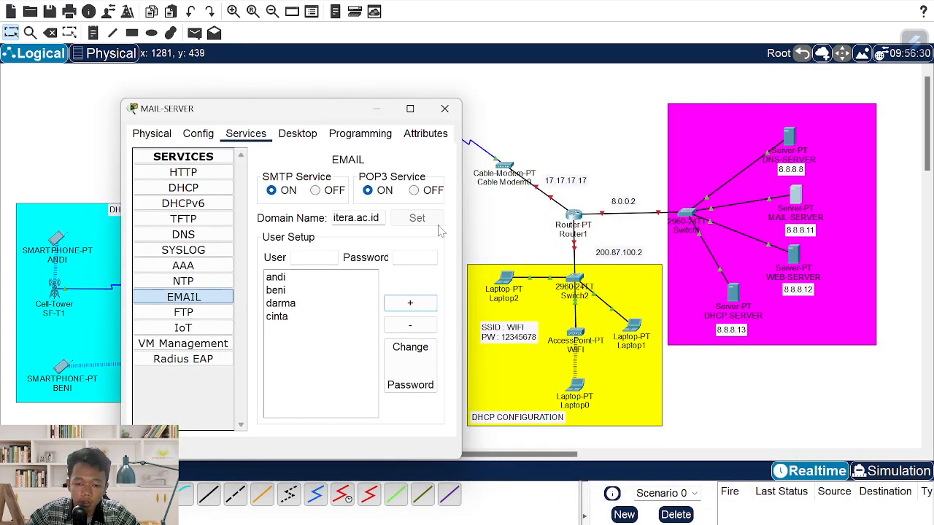
click(313, 257)
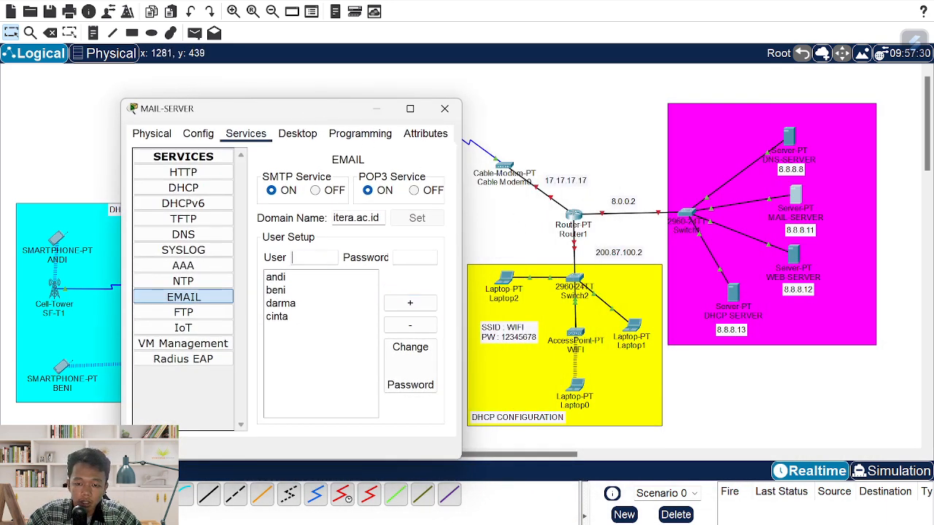
click(444, 108)
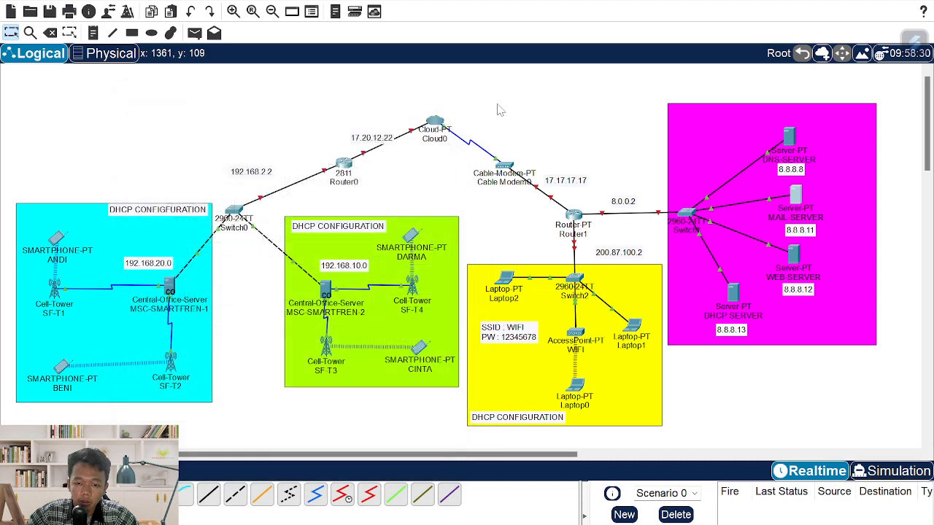
- Rename Laptop2 and Laptop0 in capitals with the user names from the assignment sheet
key(alt+Tab)
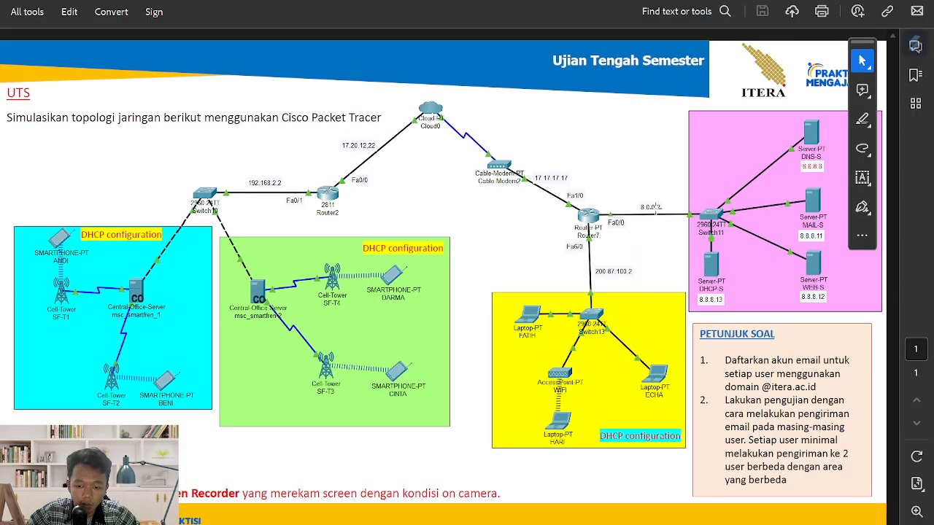
key(alt+Tab)
click(513, 302)
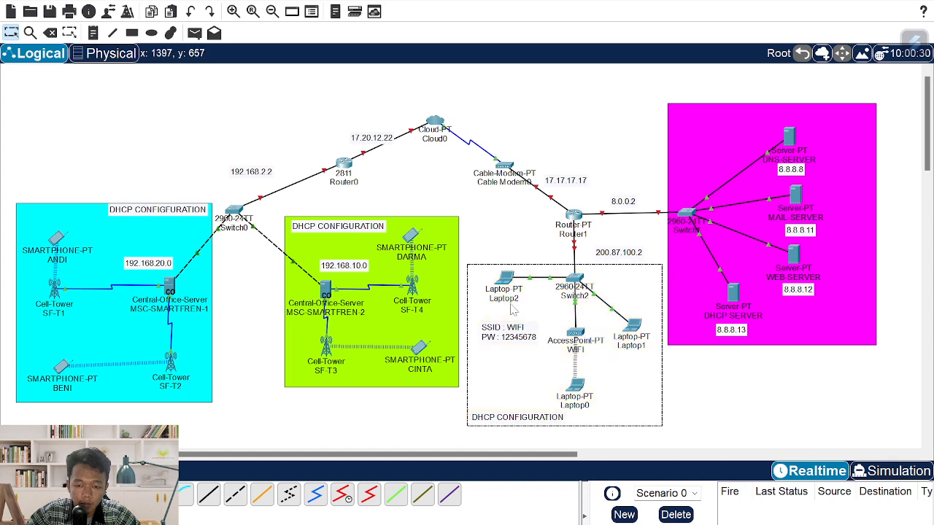
double_click(513, 302)
text(fa)
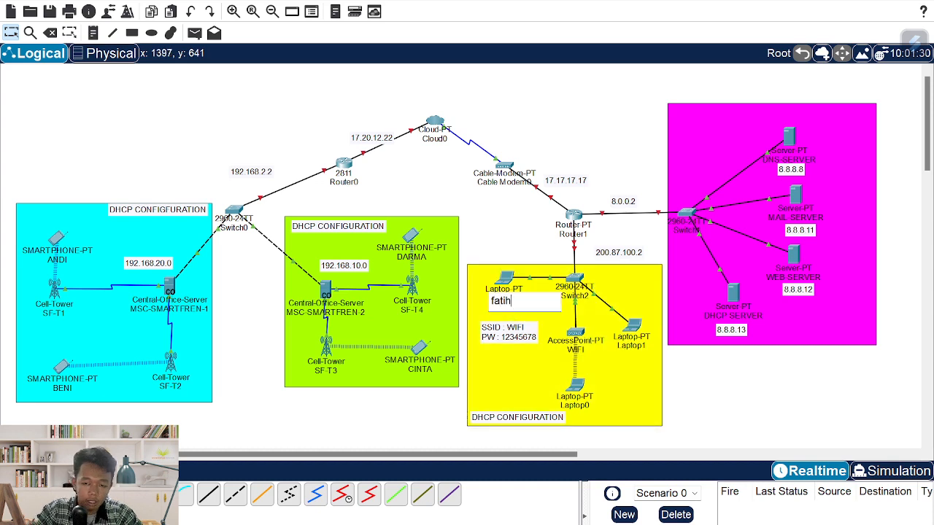
text(tih)
key(BackSpace)
key(BackSpace)
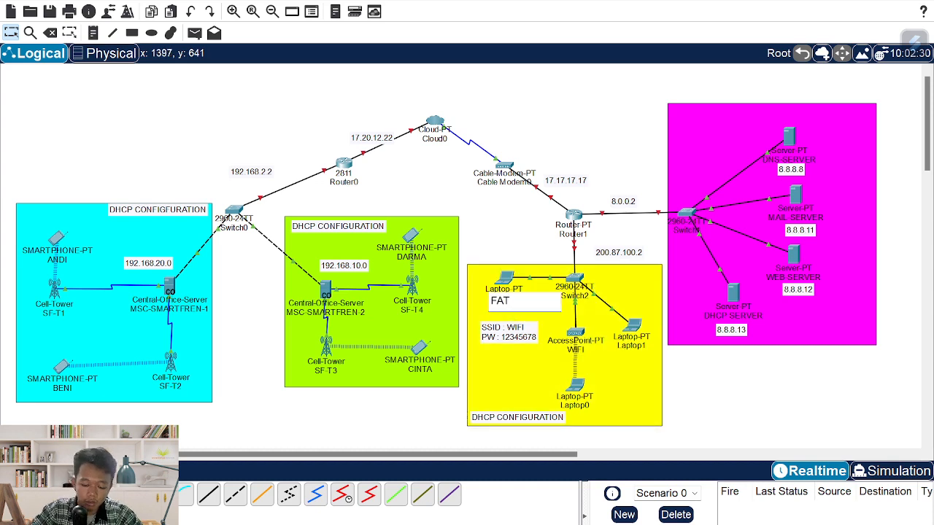
text(IH)
click(580, 408)
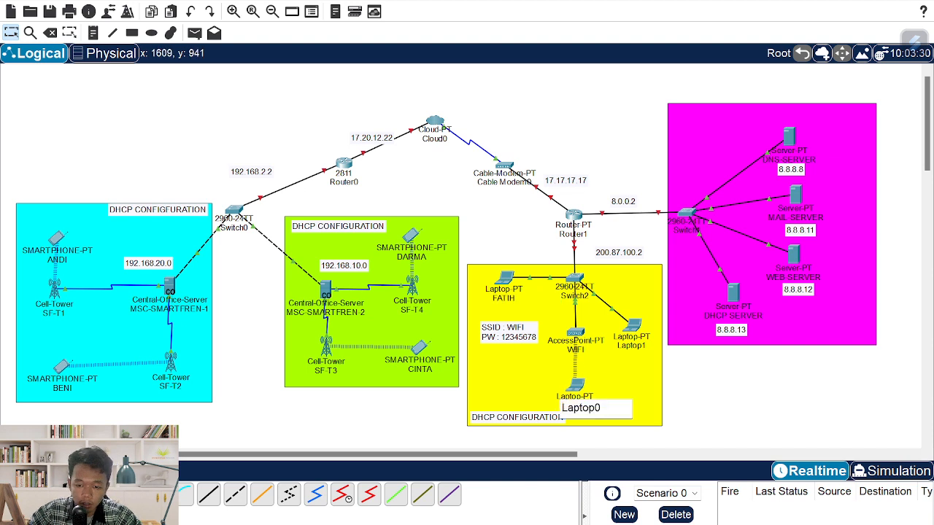
double_click(581, 407)
text(HARI)
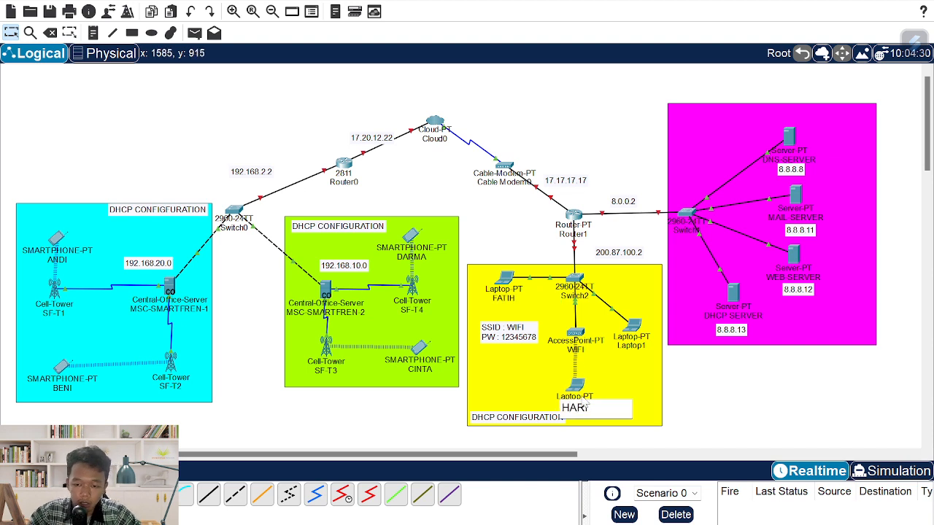
- Rename Laptop1 with its sheet user name and check all three labels against the PDF
click(633, 348)
double_click(633, 347)
text(ECHA)
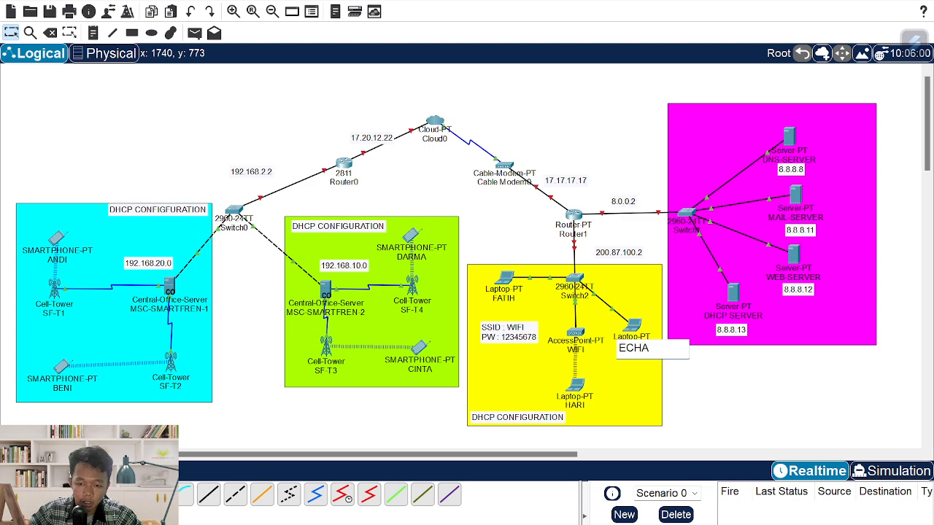
click(729, 410)
key(alt+Tab)
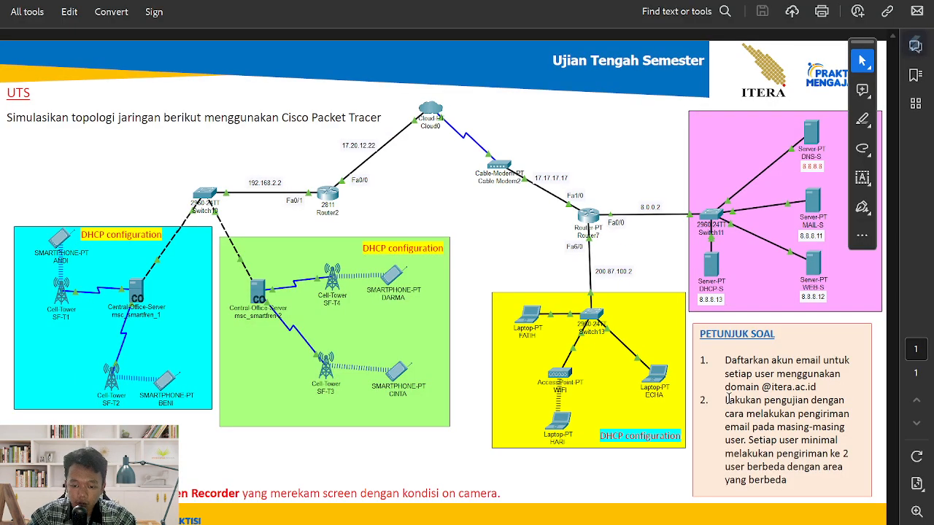
key(alt+Tab)
key(alt+Tab)
key(alt+Tab)
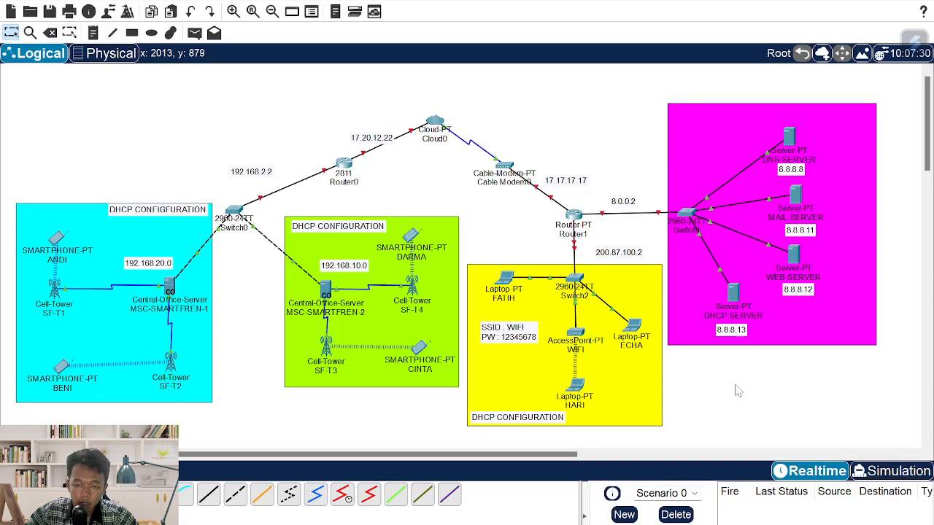
key(alt+Tab)
key(alt+shift+Tab)
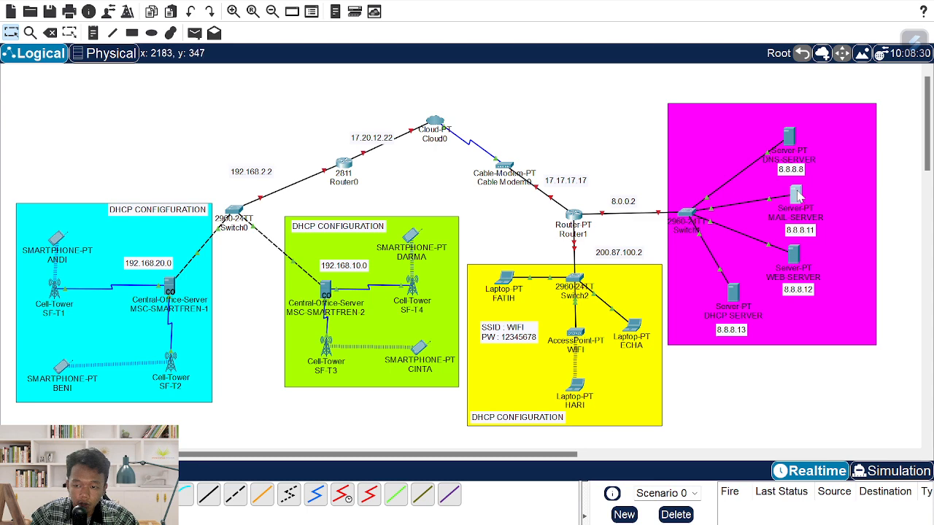
click(795, 196)
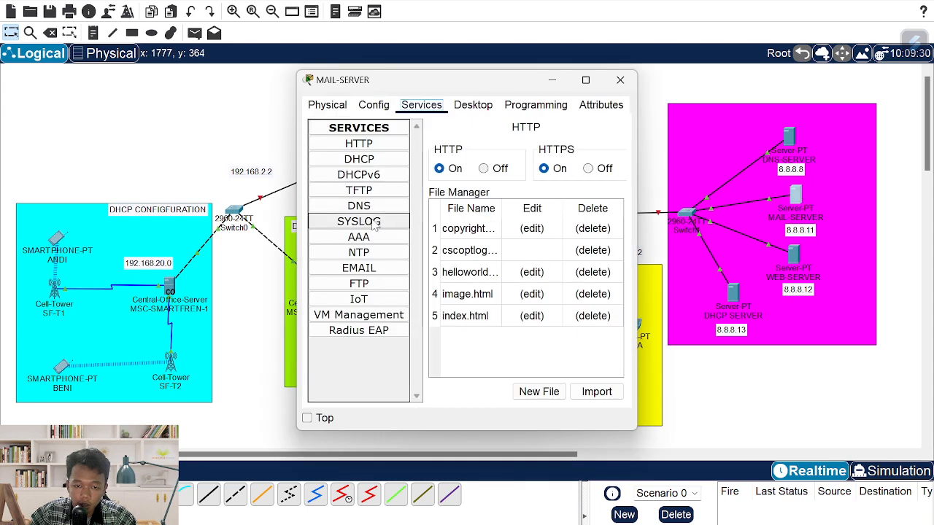
- Add mail accounts for the first two laptop users in MAIL-SERVER's EMAIL service
click(358, 267)
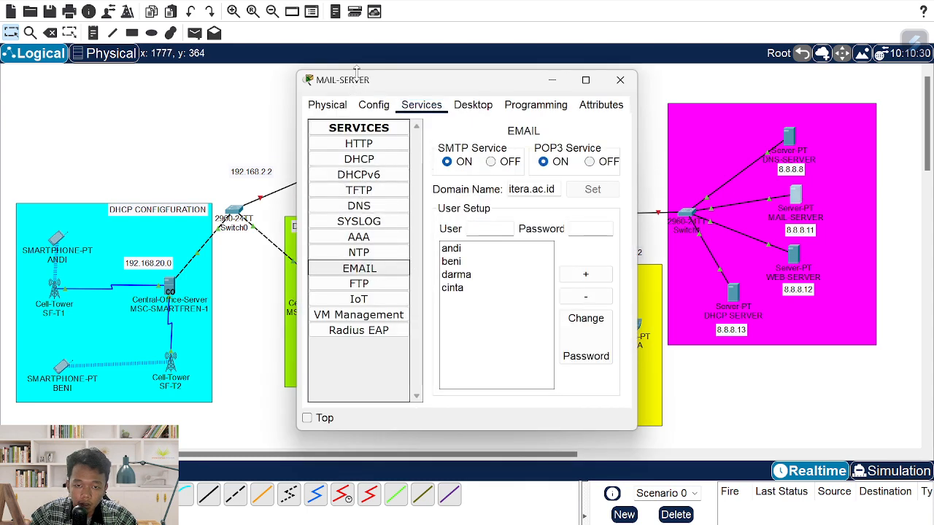
drag(357, 88, 144, 89)
click(270, 228)
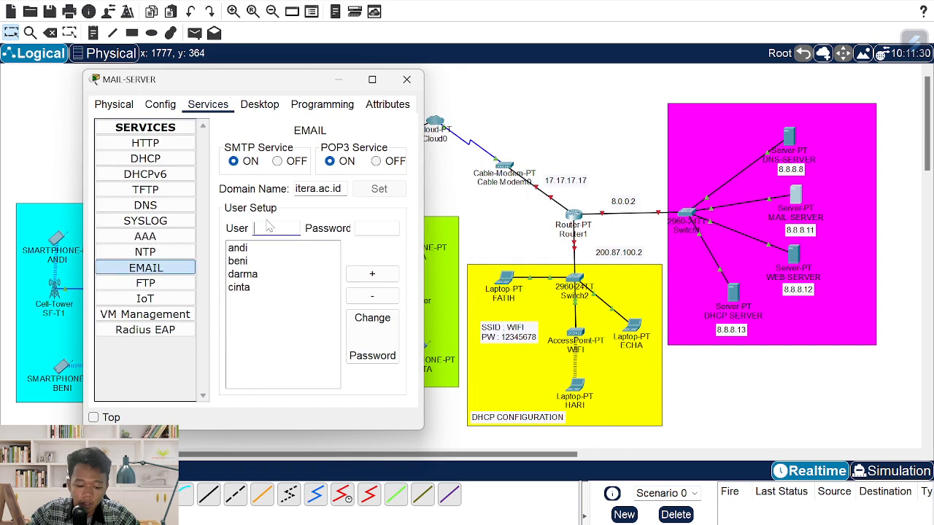
text(fatih)
key(Tab)
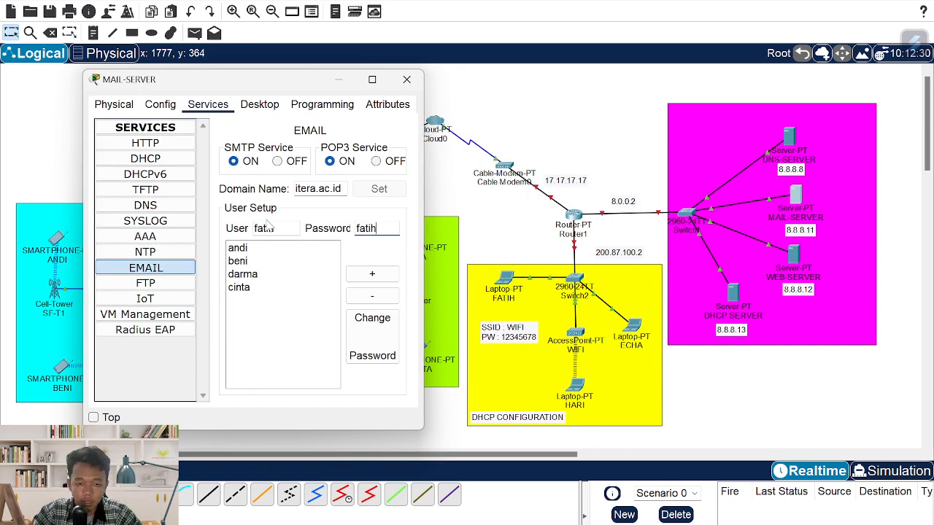
click(372, 274)
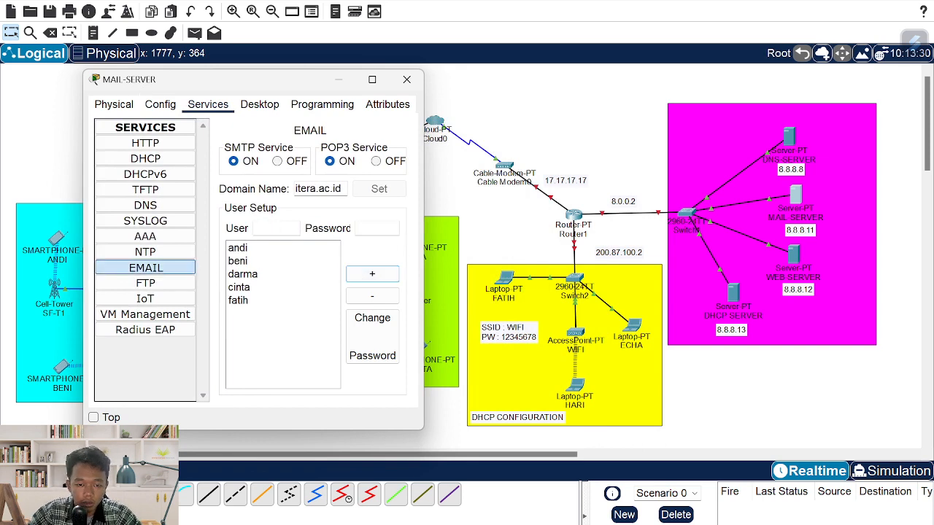
click(273, 228)
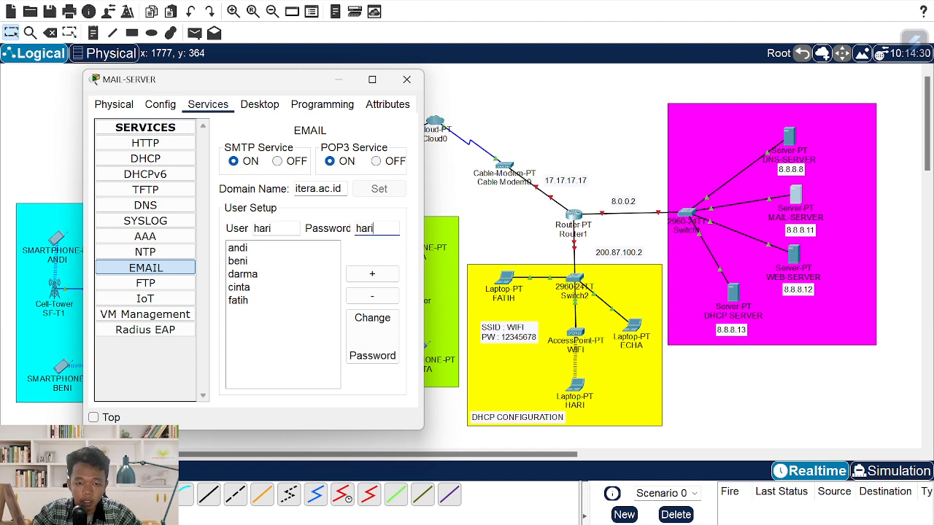
click(372, 274)
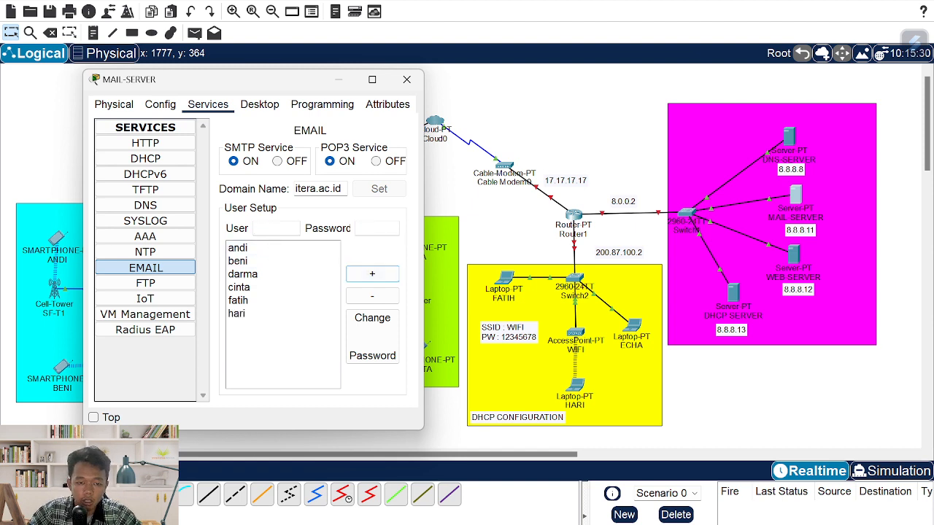
- Add the third laptop user's mail account with its password and close MAIL-SERVER
click(276, 227)
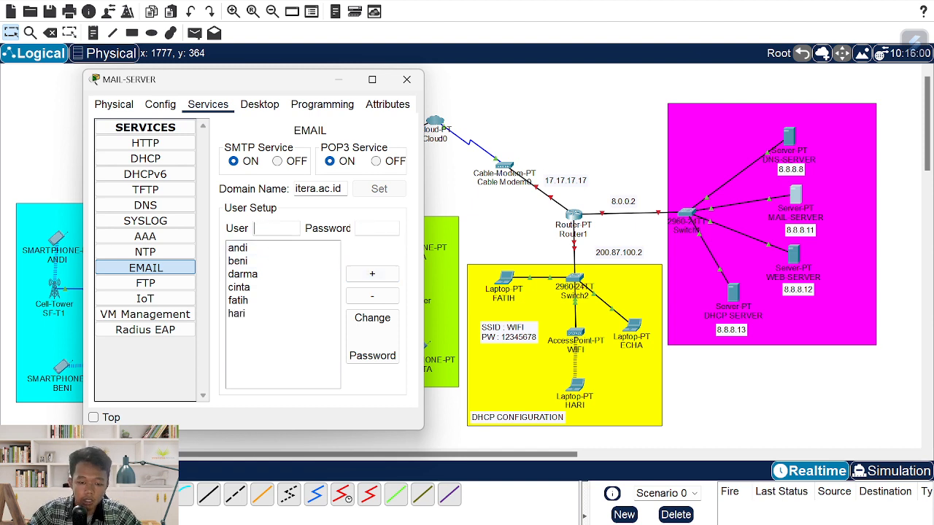
text(echa)
key(Tab)
text(ech)
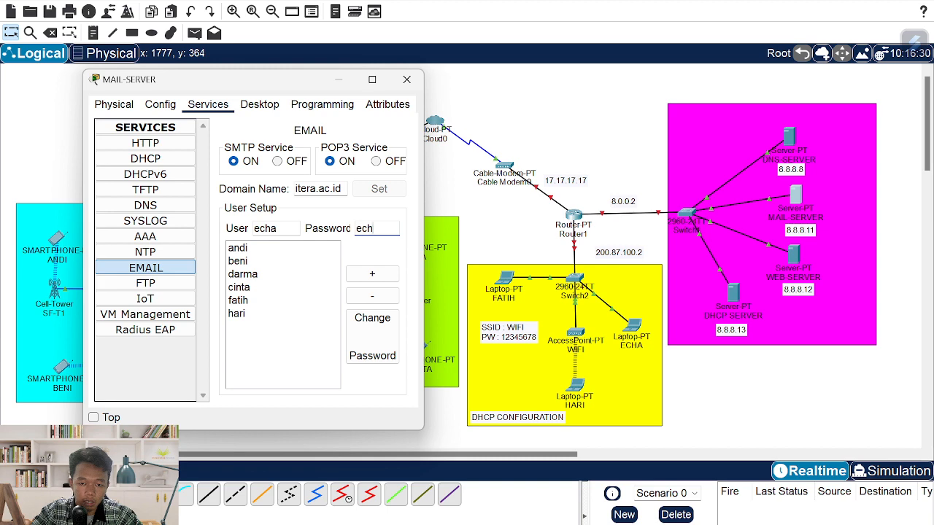
text(a)
click(375, 273)
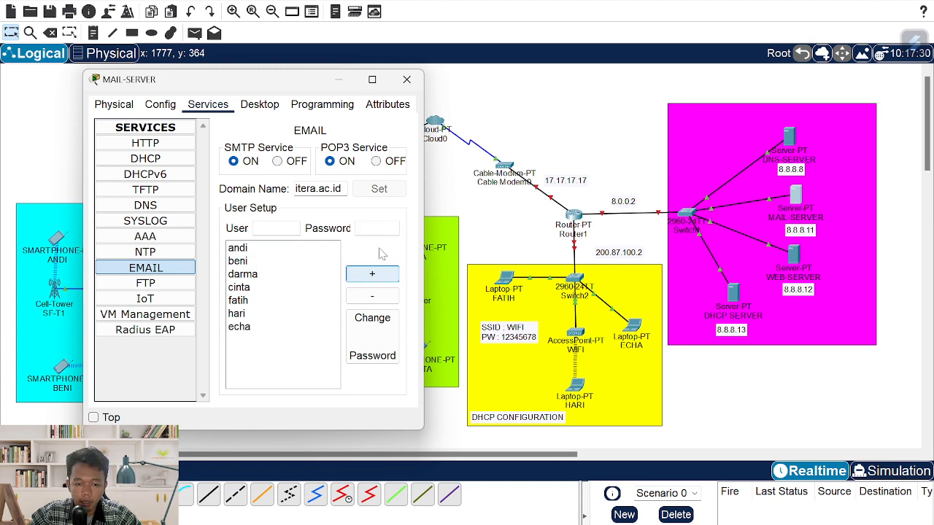
click(407, 79)
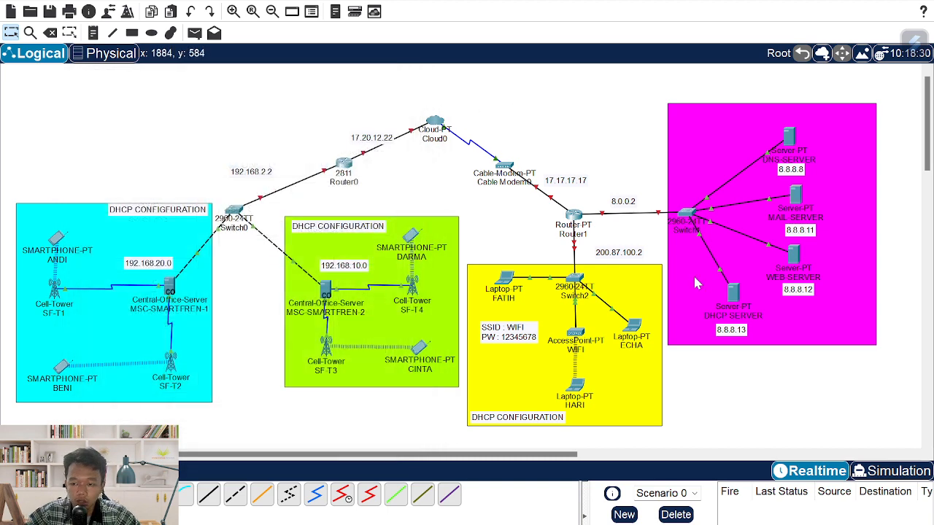
- Set WEB-SERVER to gateway 8.0.0.2, DNS 8.8.8.8, FastEthernet0 8.8.8.12 with mask 255.0.0.0
click(795, 256)
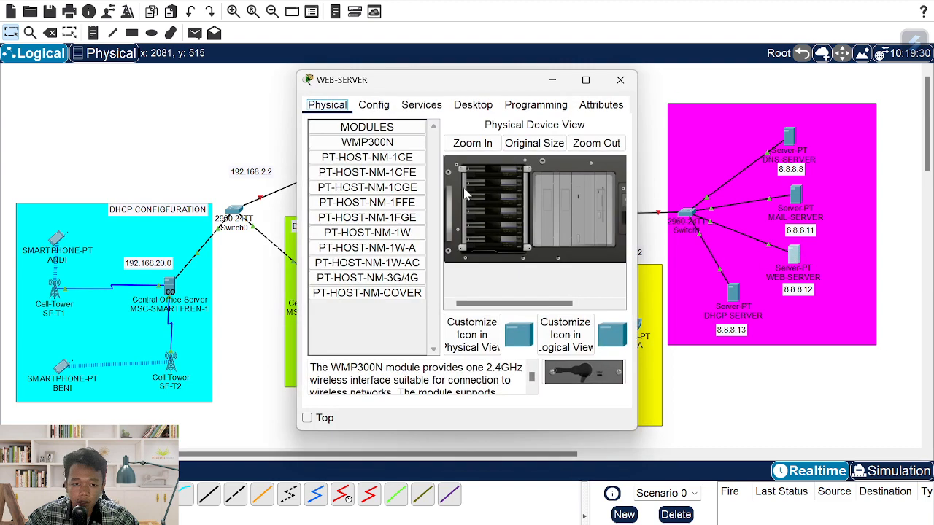
click(373, 105)
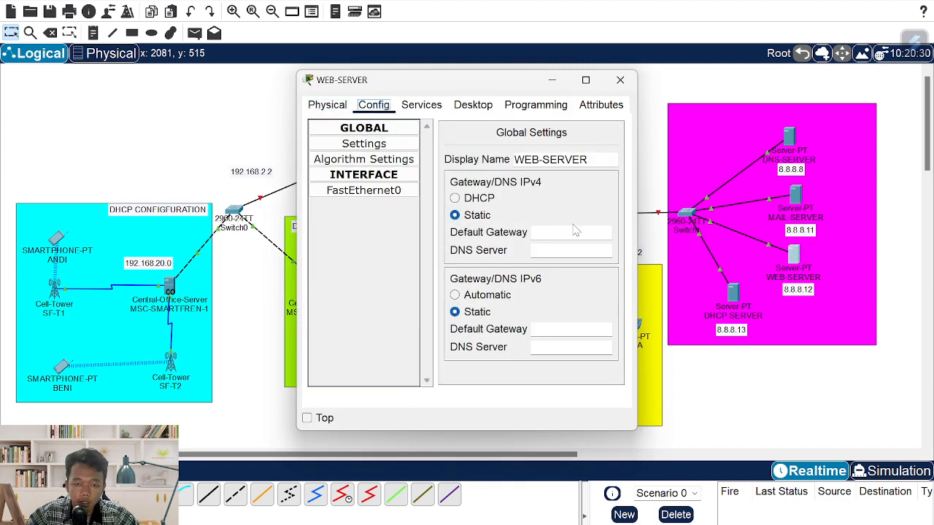
click(578, 233)
text(8)
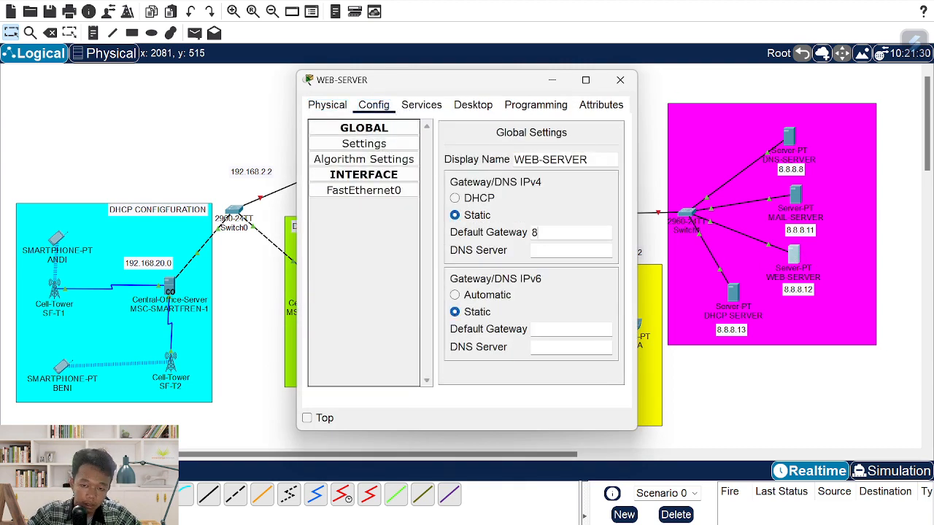
text(.0.0.2)
key(Tab)
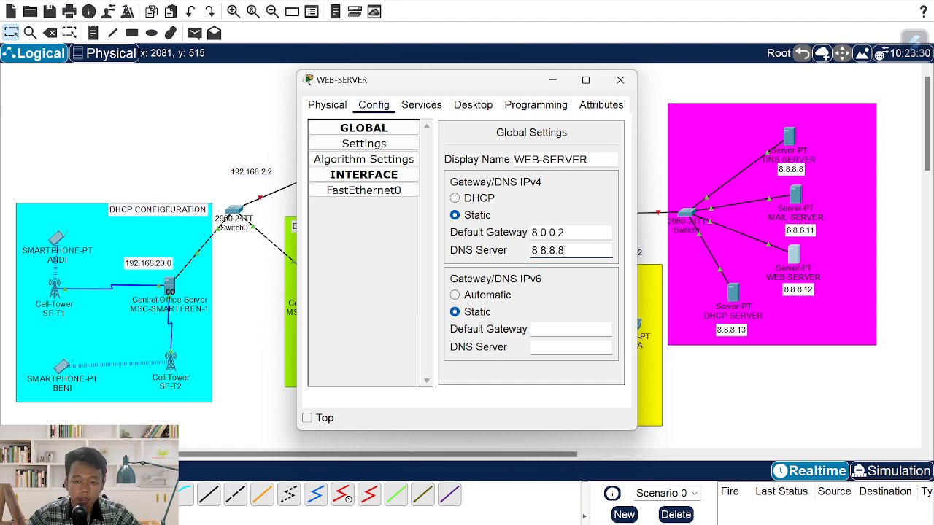
click(376, 191)
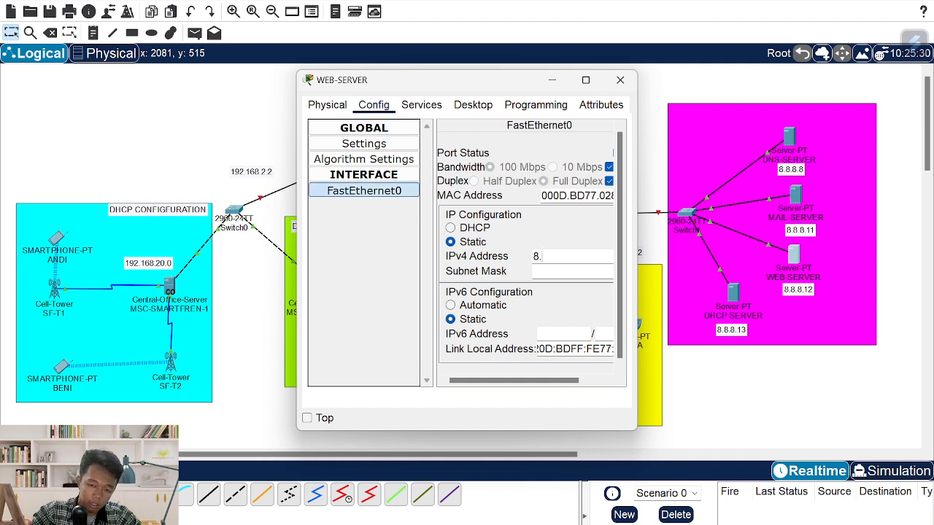
key(Tab)
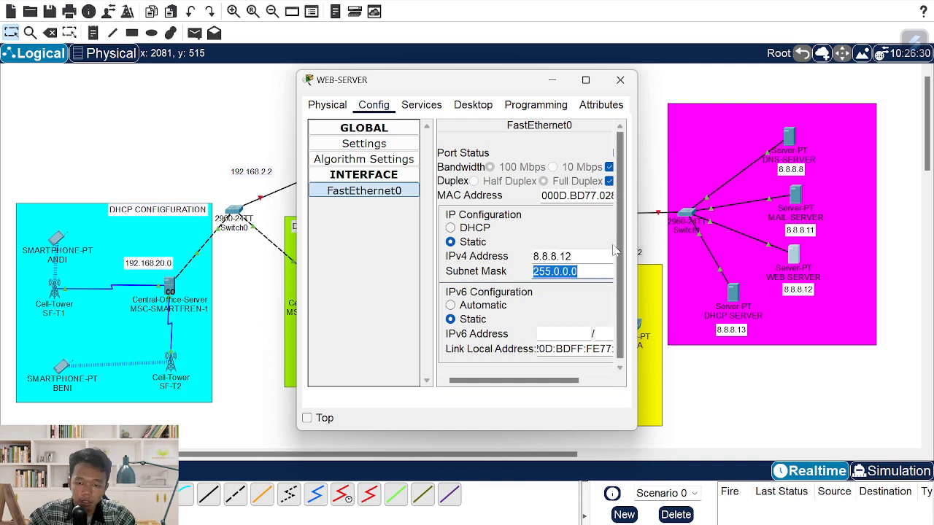
click(421, 104)
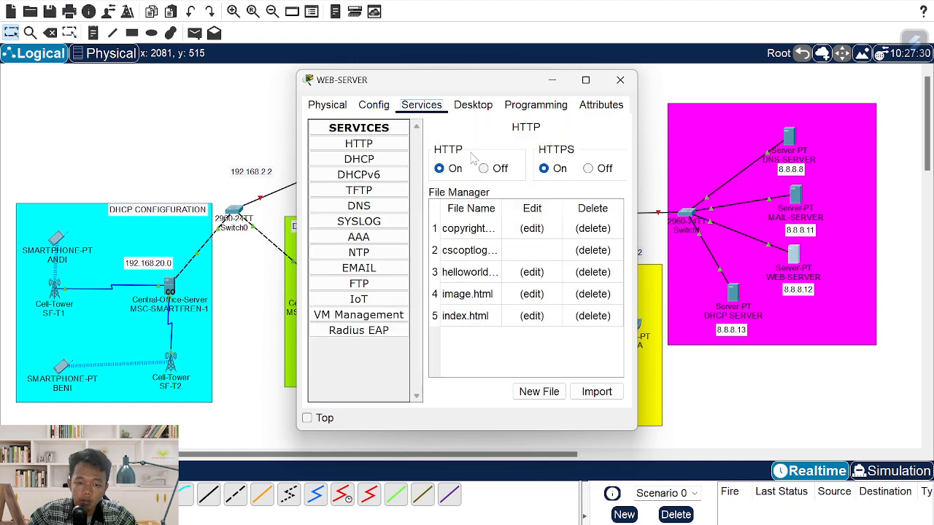
- Replace the index.html heading text with 'WEBSITE INSTITUT TEKNOLOGI SUMATERA'
click(368, 145)
click(474, 321)
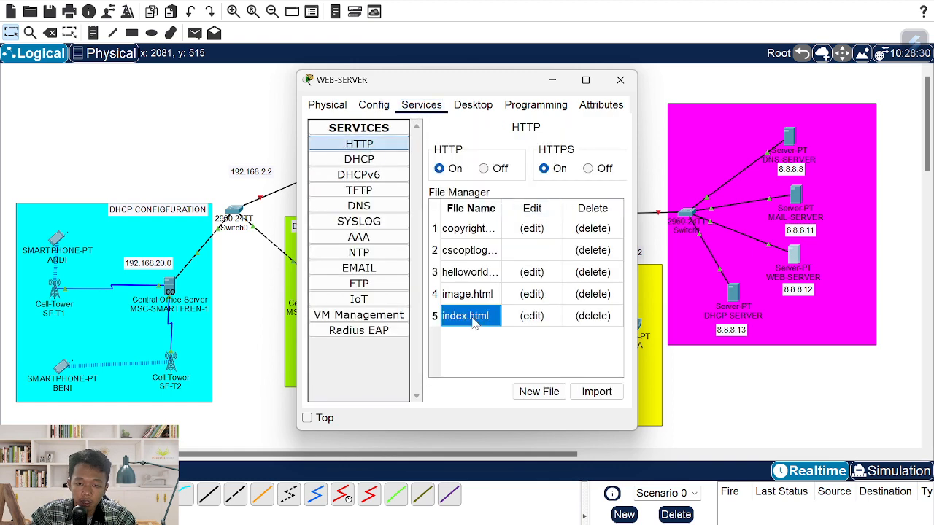
click(510, 321)
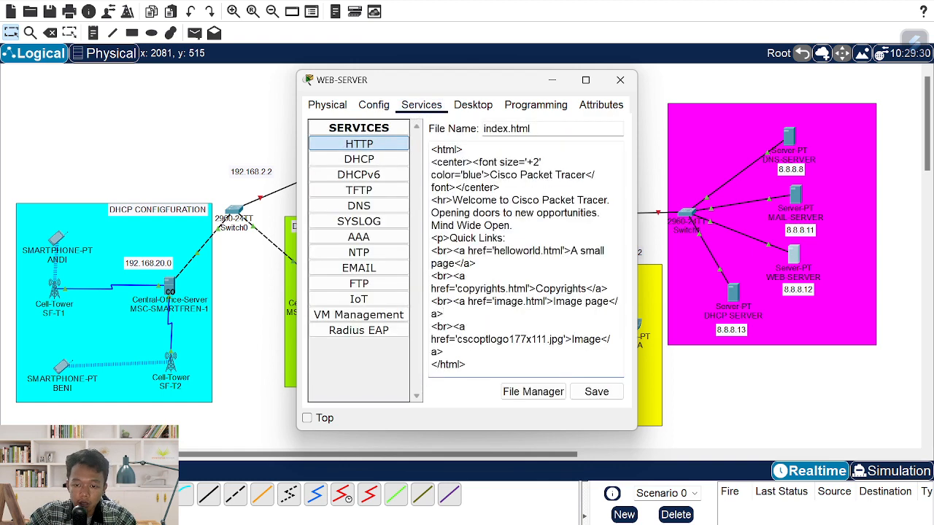
drag(581, 175, 490, 175)
key(BackSpace)
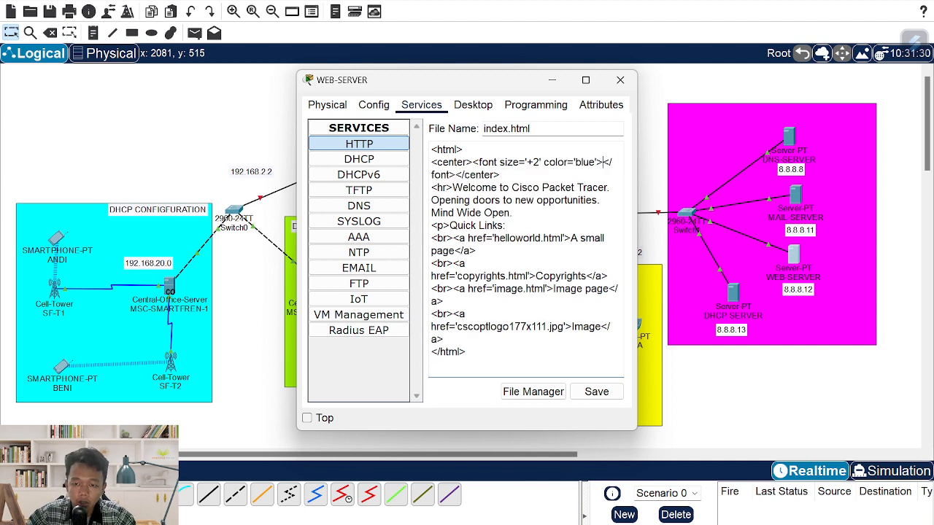
text(WEBS)
text(ITE INSTI)
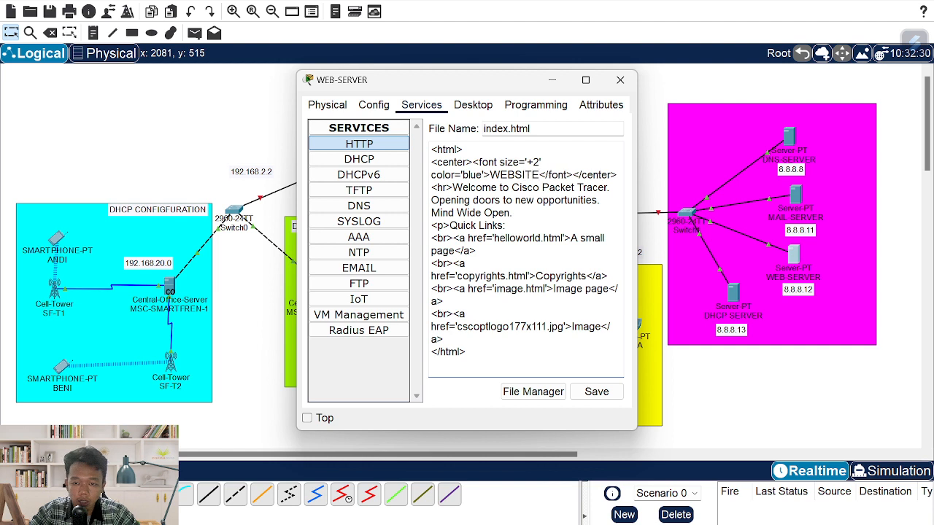
text(TUT TEKNOLOGI)
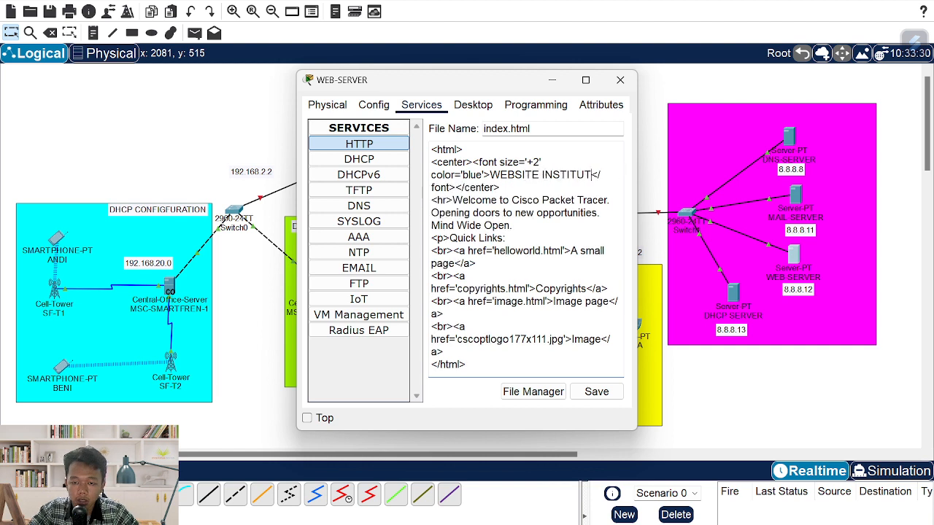
text( SUMATE)
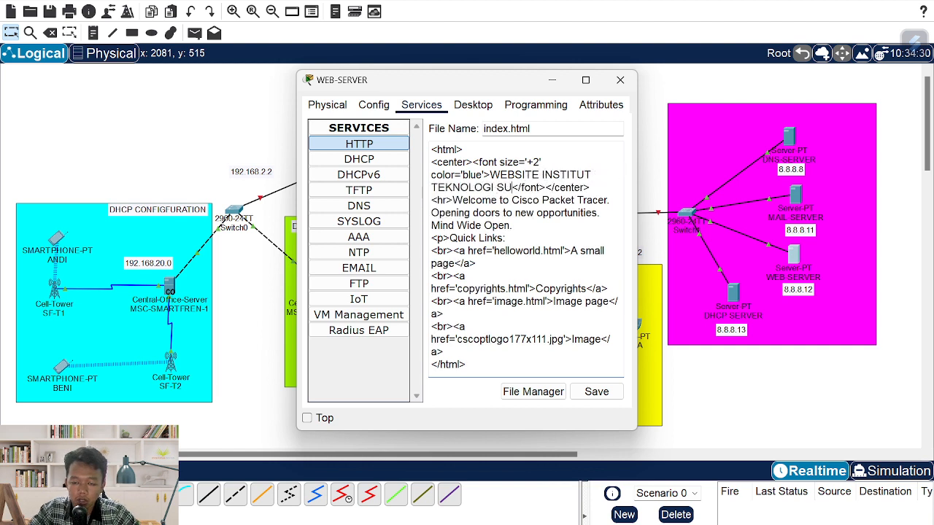
text(RA)
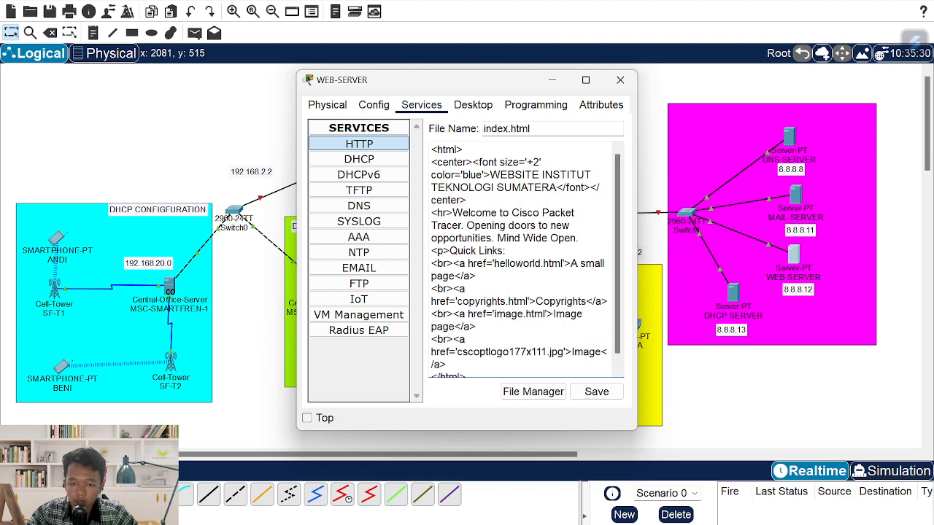
- Save the edited index.html over the original and close WEB-SERVER's window
click(596, 392)
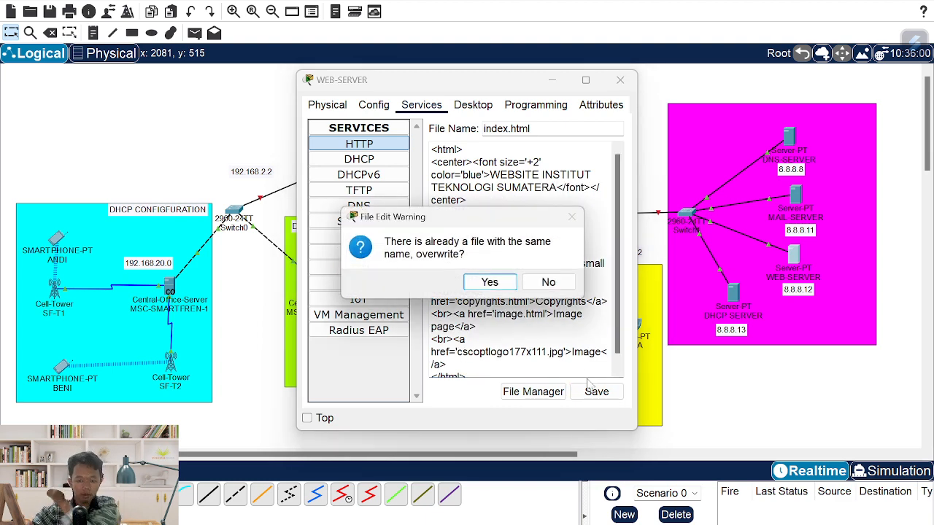
click(489, 282)
click(620, 79)
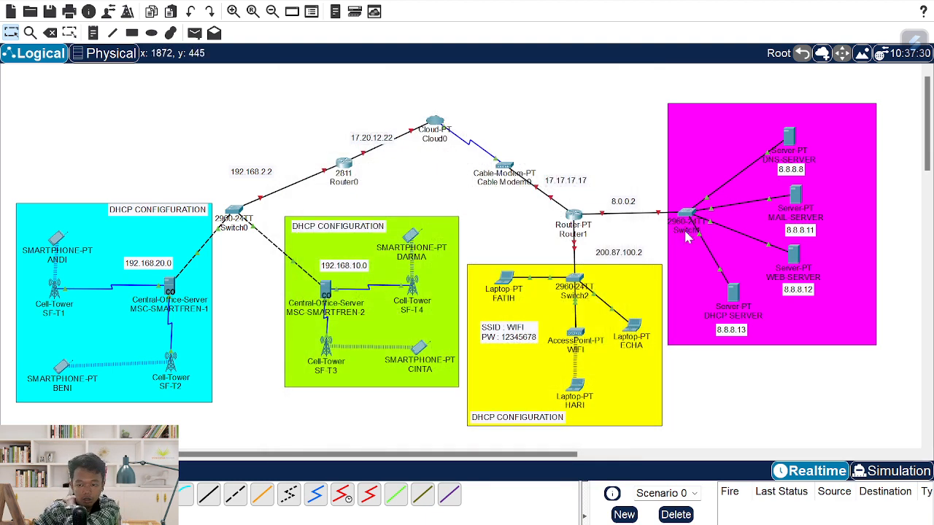
- Set DHCP SERVER's global gateway to 8.0.0.2 and DNS server to 8.8.8.8
click(732, 296)
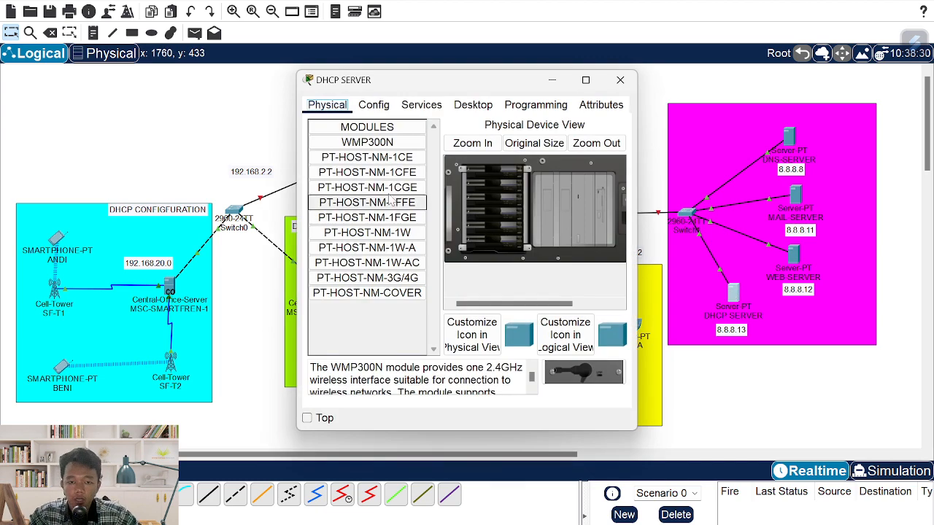
click(381, 108)
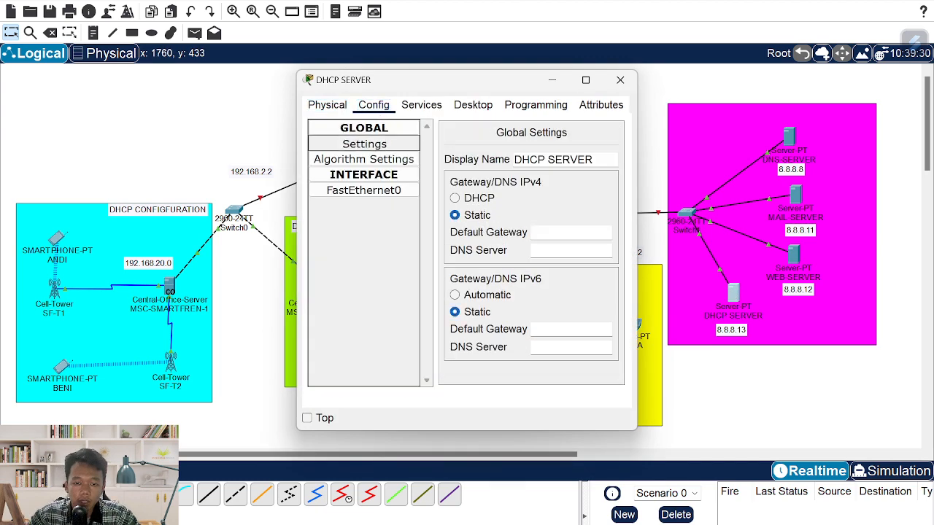
click(364, 144)
text(8.)
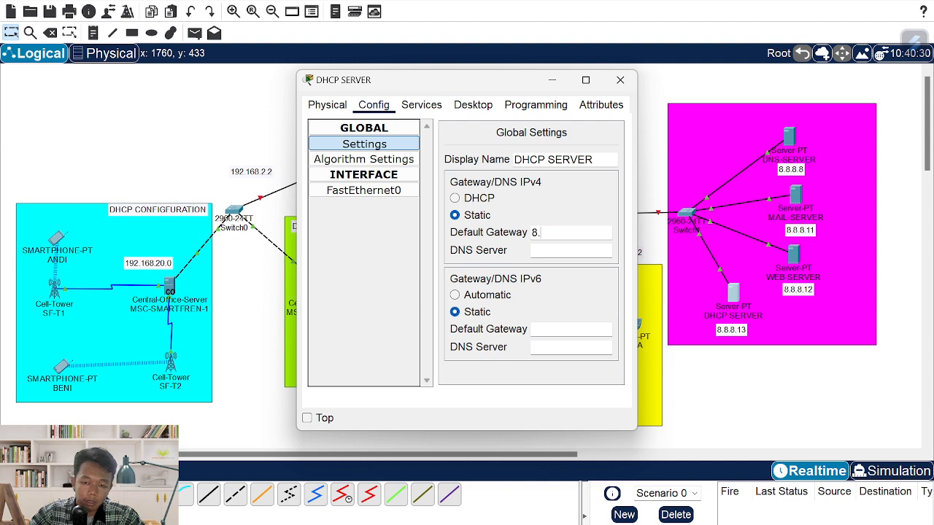
text(0.0.2)
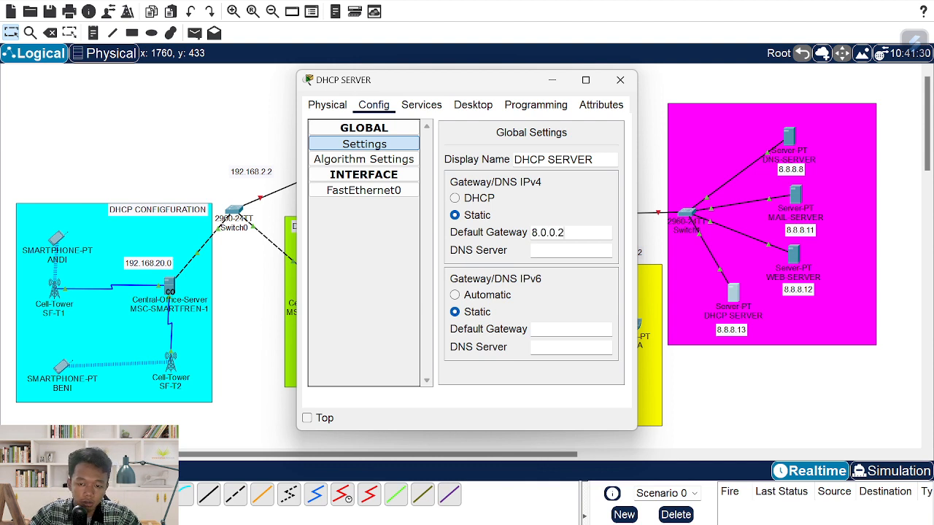
click(571, 250)
text(8.8.8.8)
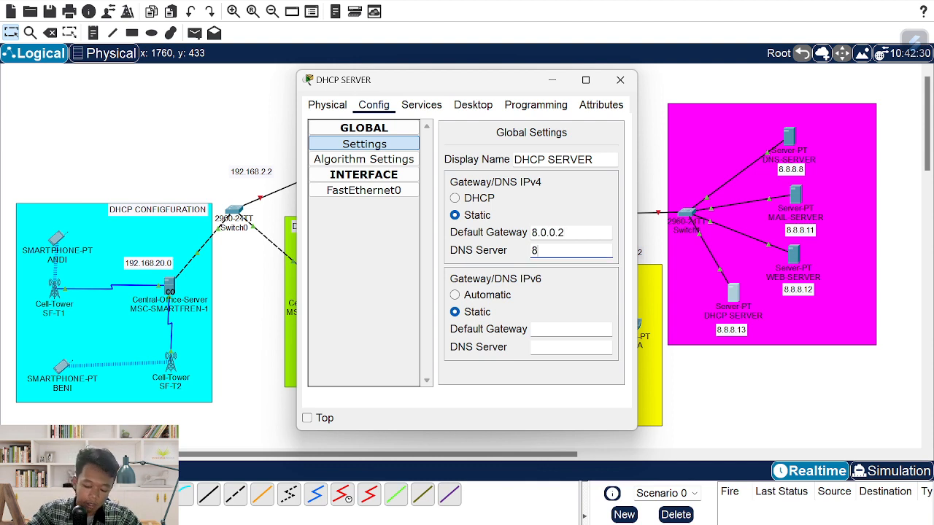
- Address DHCP SERVER's FastEthernet0 as 8.8.8.13 with mask 255.0.0.0
click(389, 194)
click(572, 256)
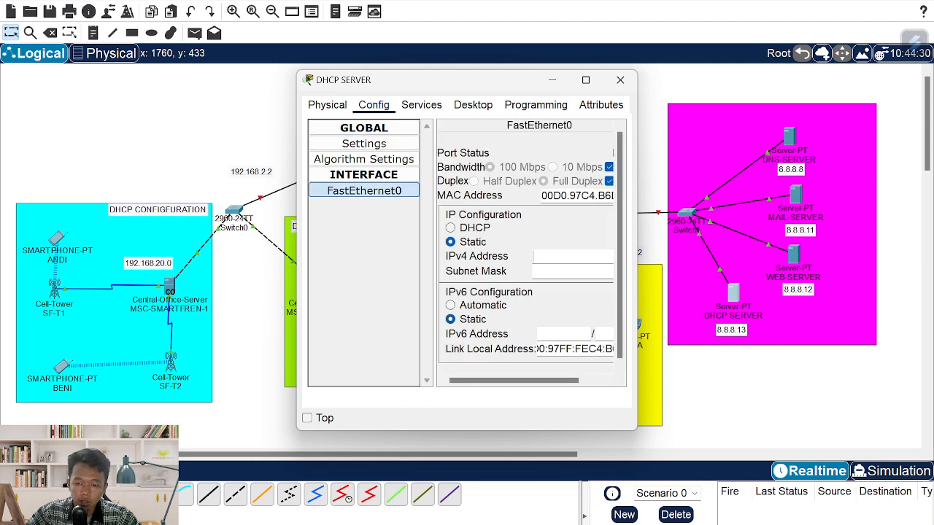
text(8)
key(BackSpace)
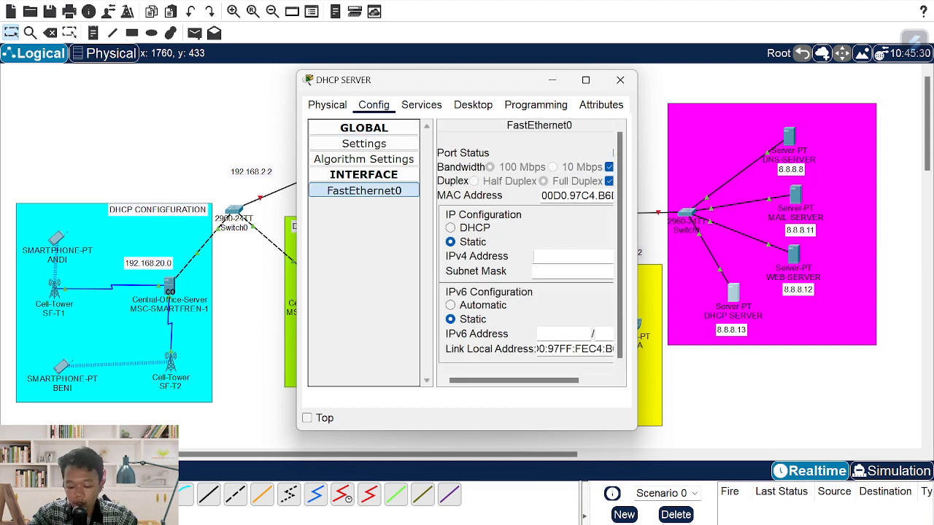
text(8.8.8.13)
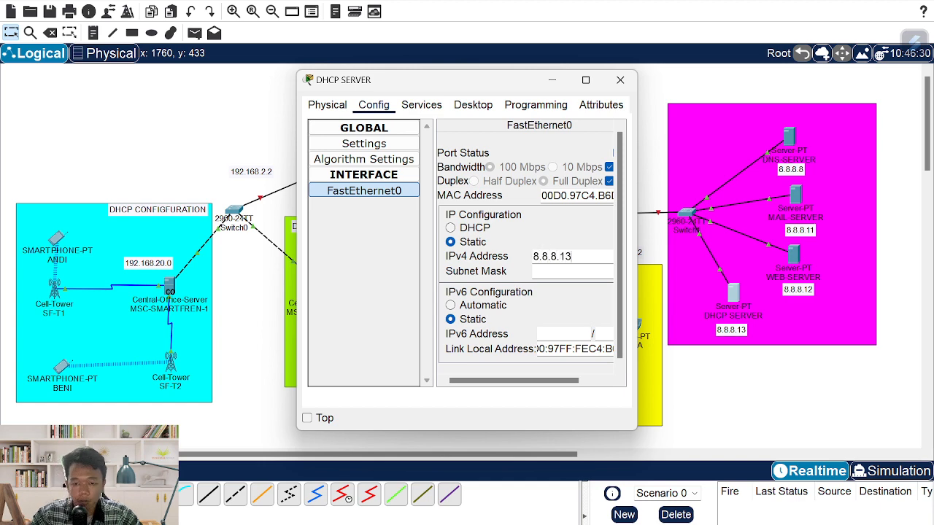
key(Tab)
click(421, 108)
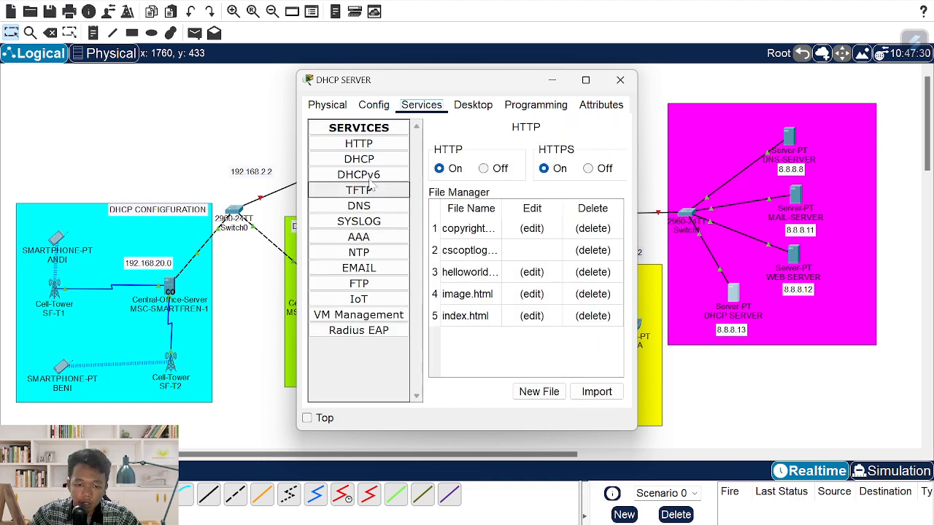
- Switch the DHCP service On, save serverPool (8.0.0.0, 512 users), and close the server window
click(359, 159)
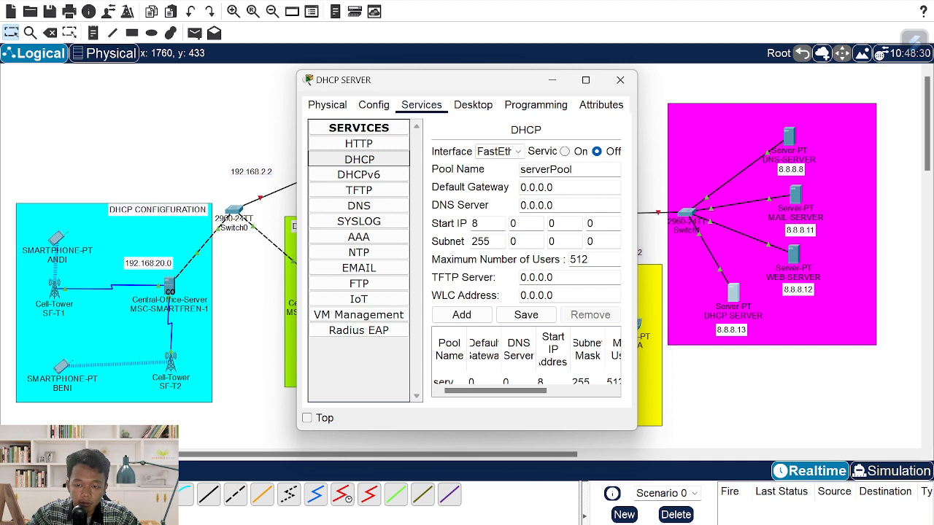
click(564, 151)
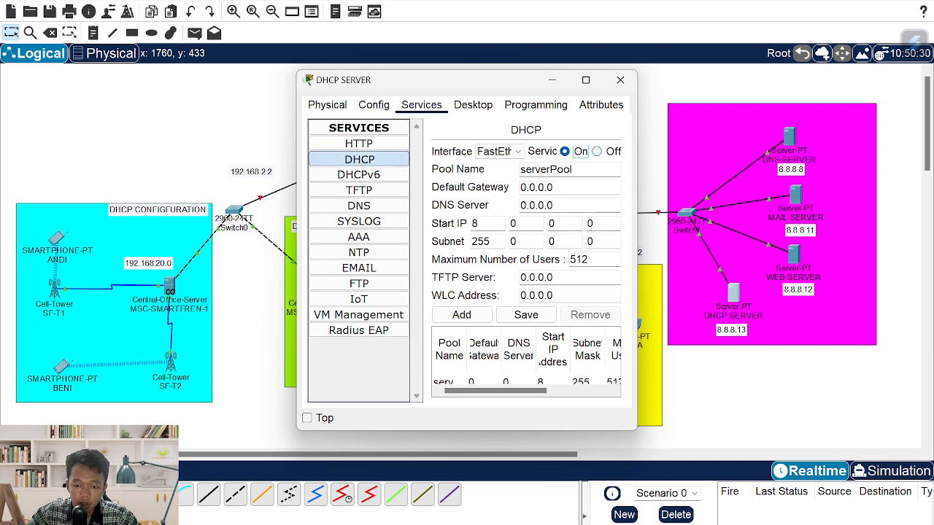
click(526, 314)
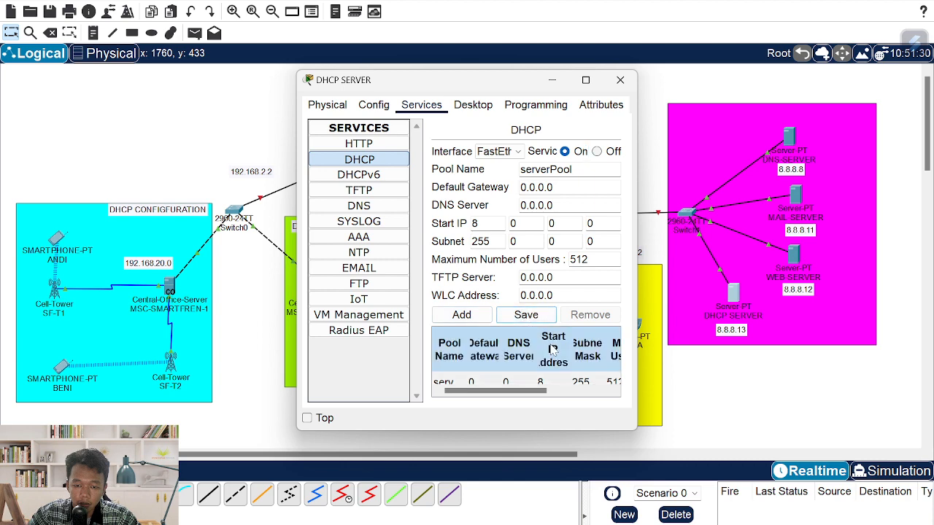
click(620, 81)
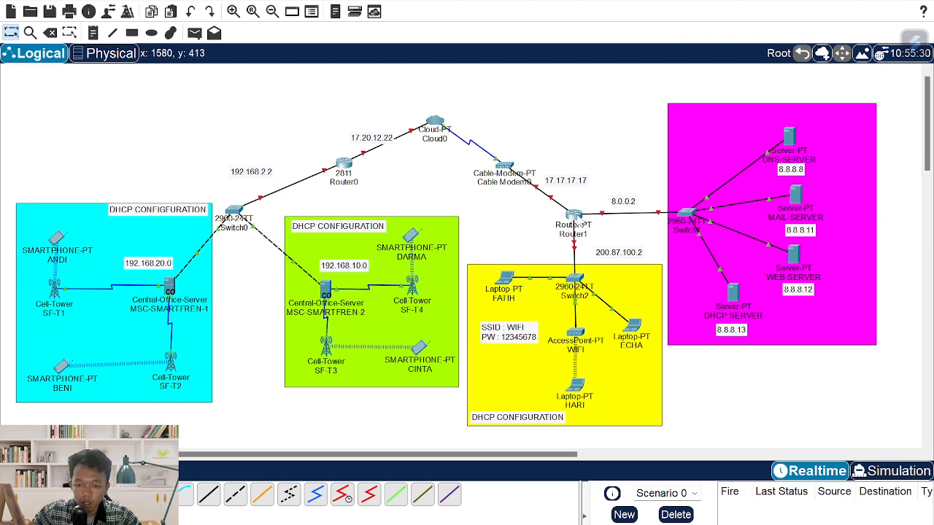
- Turn Router1's FastEthernet0/0 on with address 17.17.17.17 and its default mask
click(573, 216)
drag(406, 93, 171, 98)
click(139, 113)
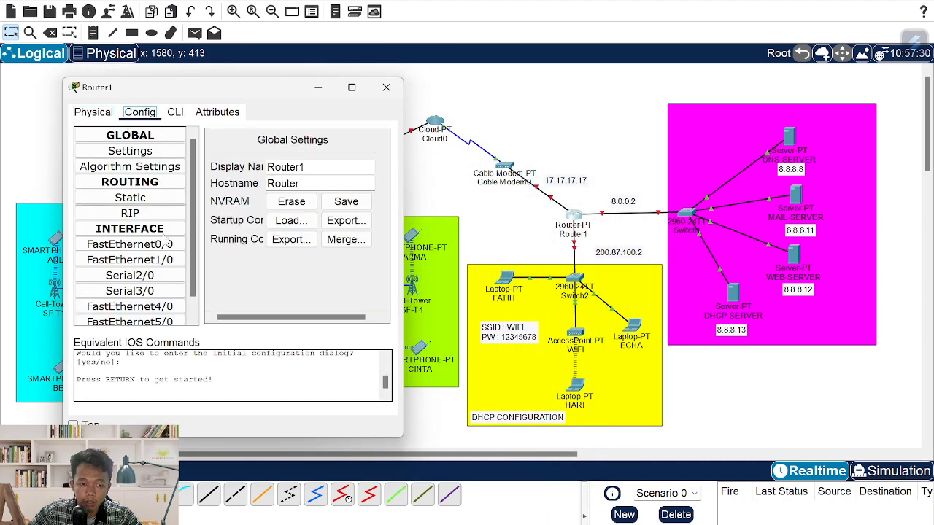
scroll(175, 288, down, 1)
scroll(175, 292, up, 1)
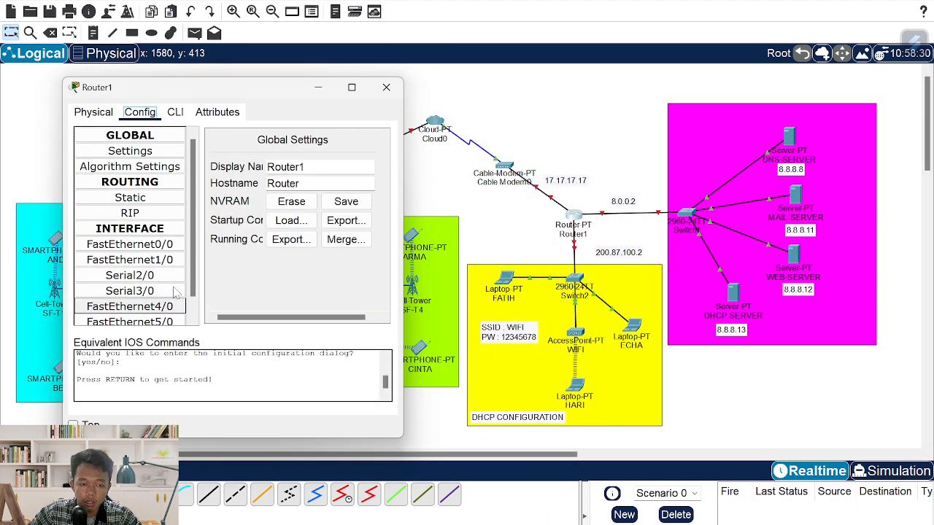
click(149, 245)
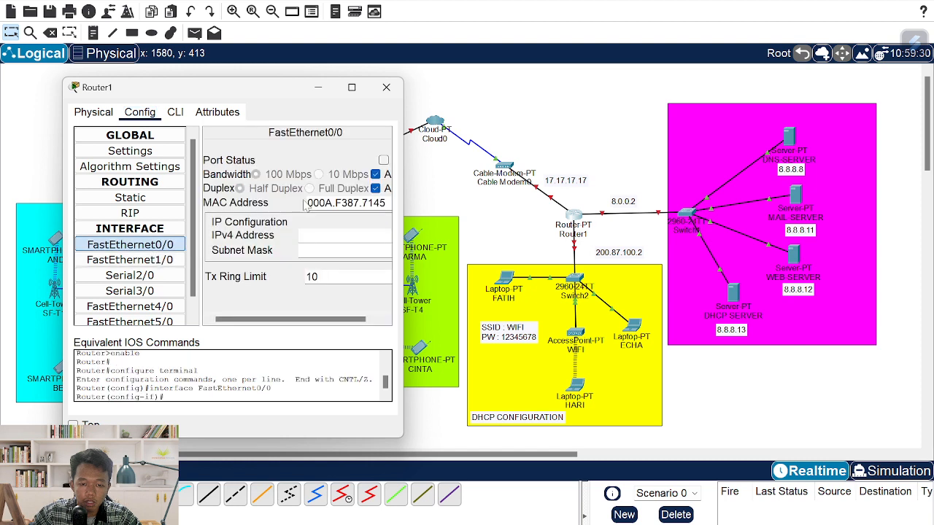
click(383, 160)
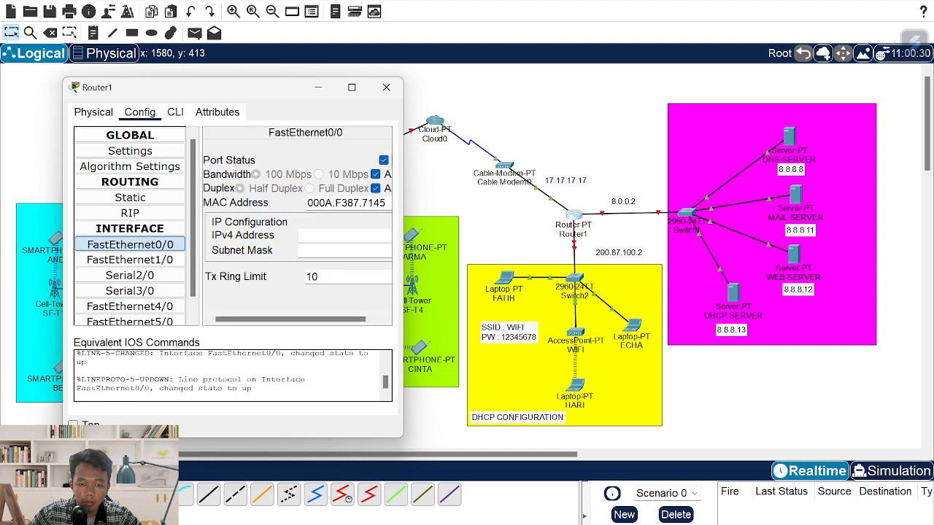
click(328, 235)
text(17.17)
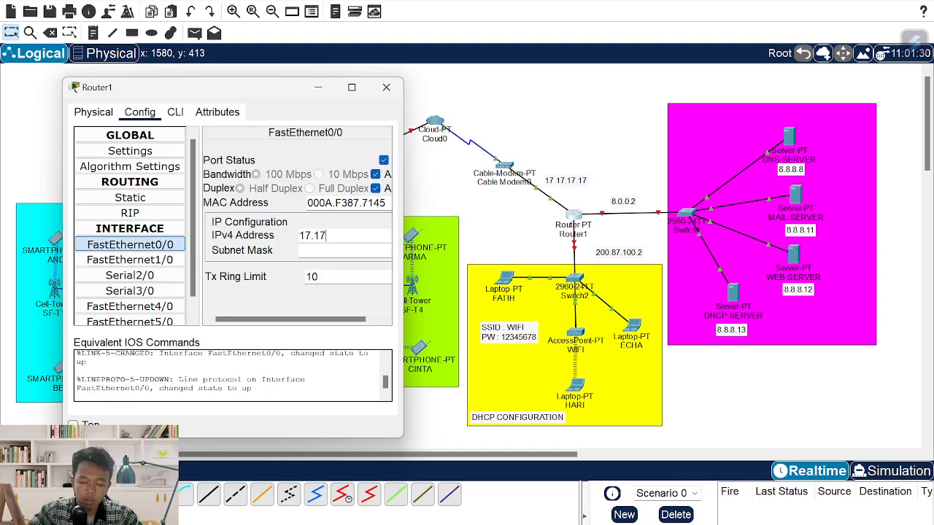
text(.717.)
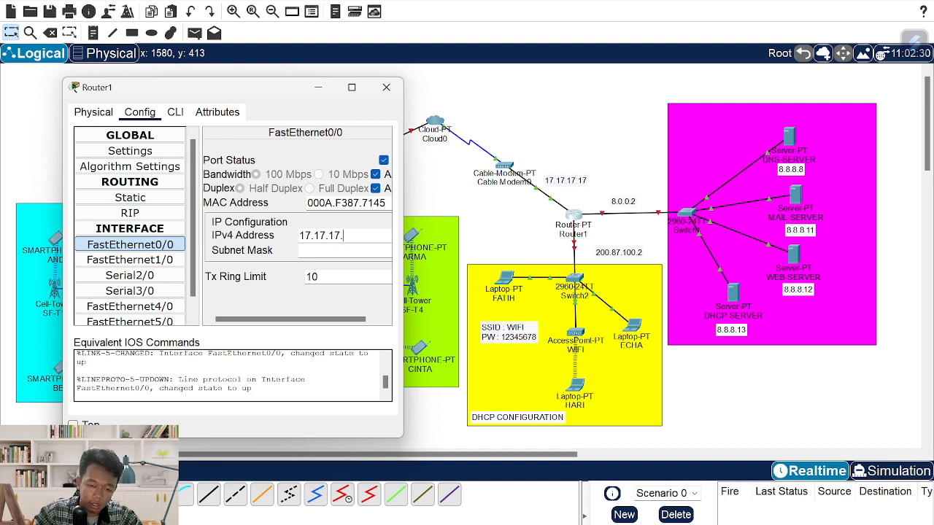
text(17)
key(Tab)
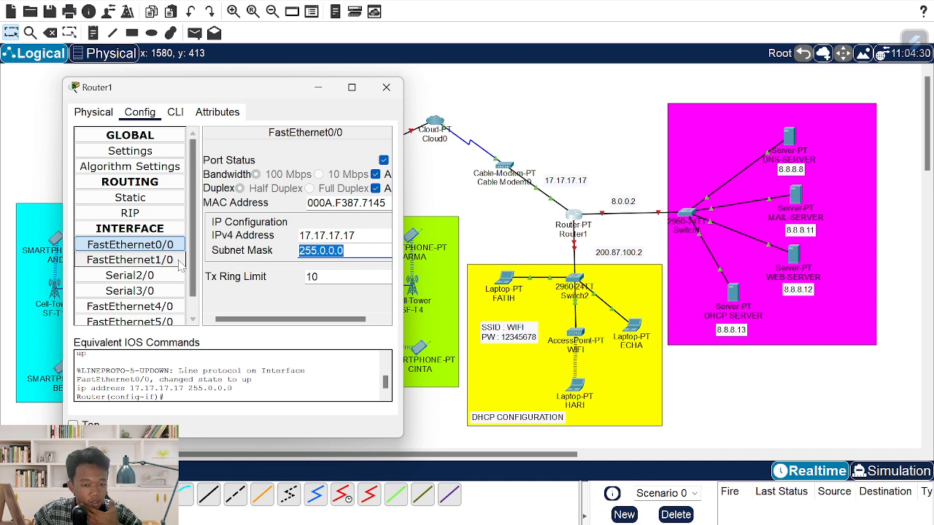
- Turn FastEthernet1/0 on with address 8.0.0.2 and its default mask
click(146, 259)
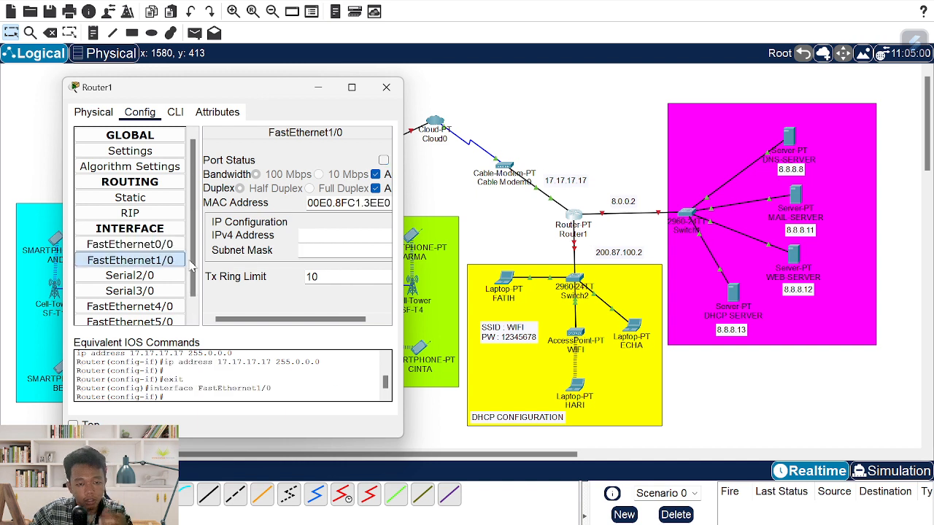
click(383, 160)
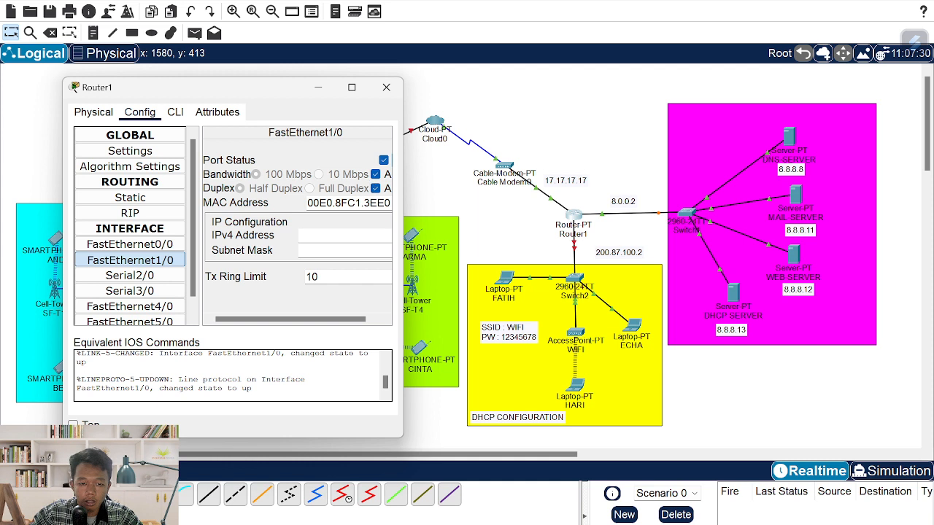
text(8.0.0.2)
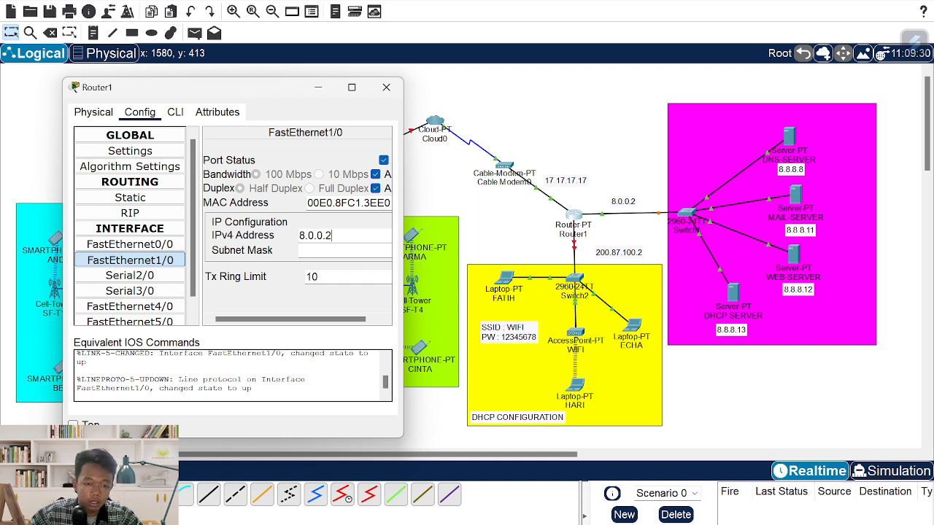
key(Tab)
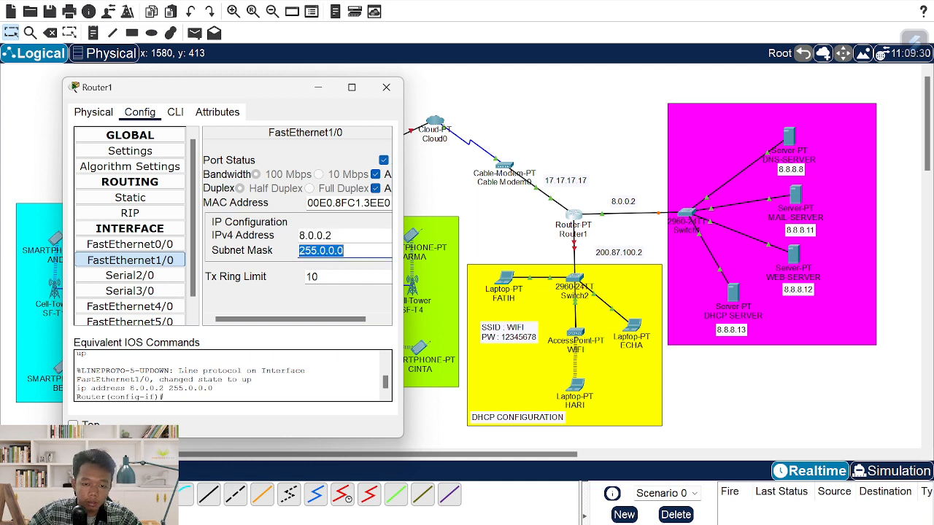
- Turn FastEthernet6/0 on with address 200.87.100.2, mask 255.255.255.0
scroll(146, 306, down, 1)
click(169, 318)
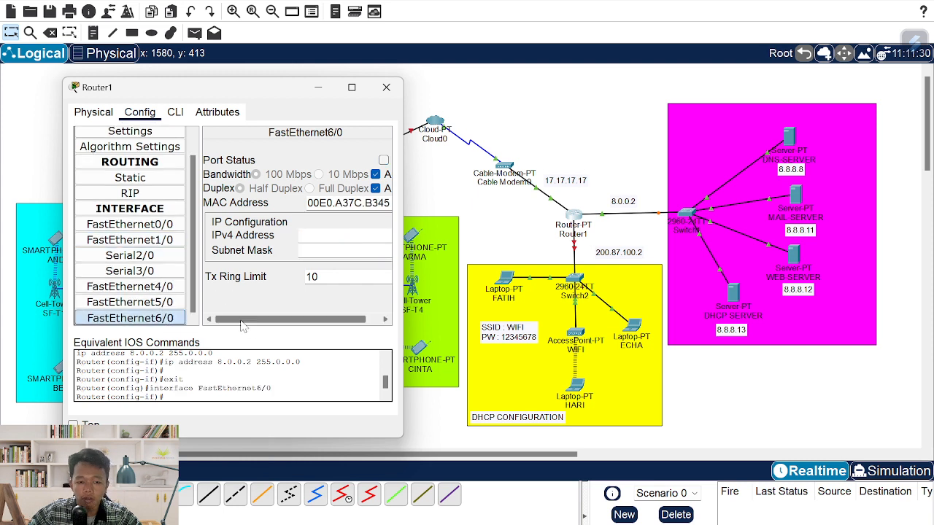
click(382, 160)
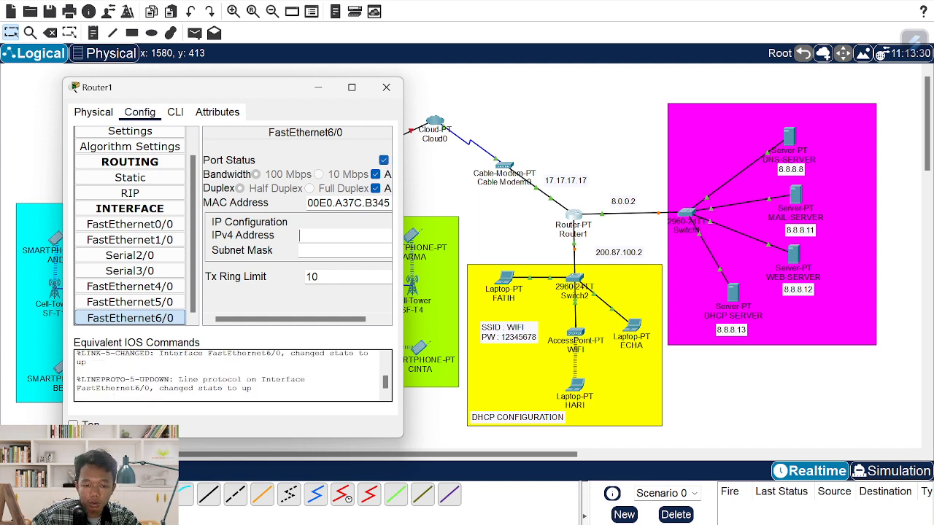
text(200.87.100.2)
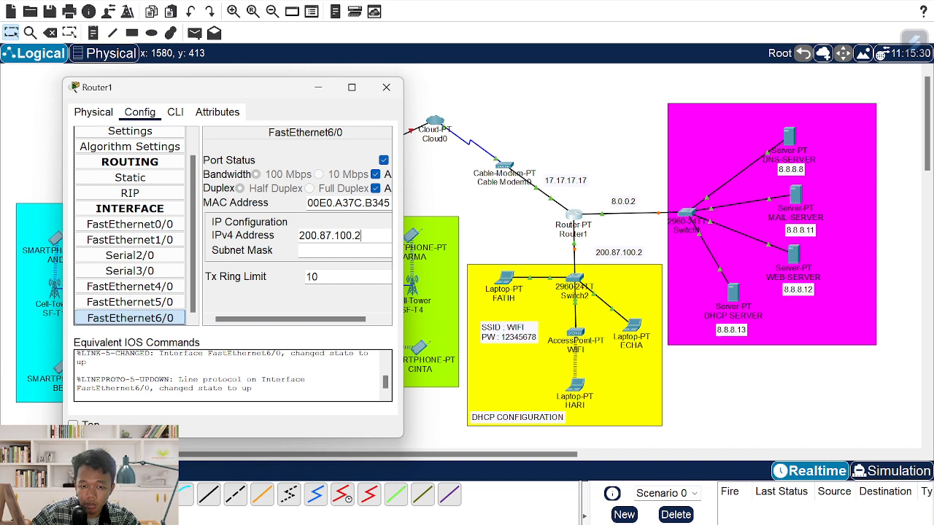
key(Tab)
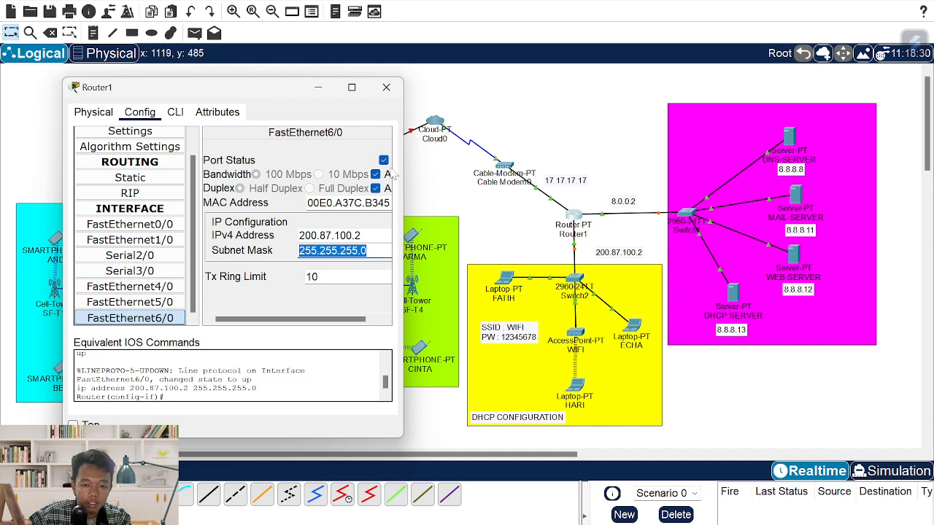
- Reopen Router1 in its CLI and run exit to return to the Router(config)# prompt
click(386, 87)
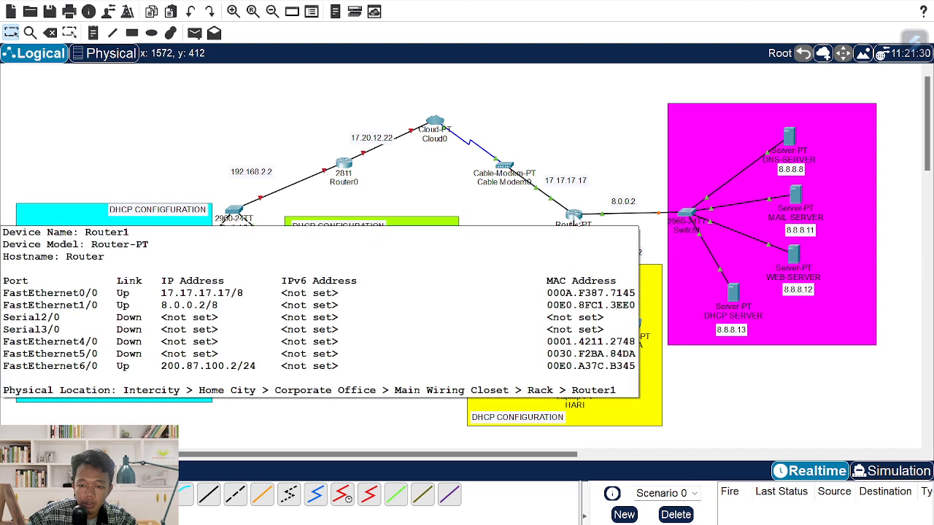
click(573, 216)
click(409, 105)
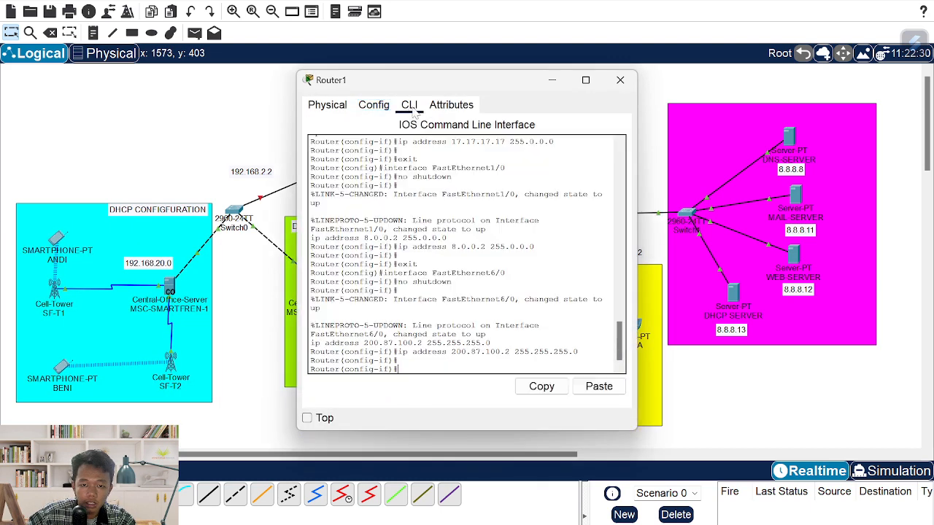
drag(383, 83, 273, 82)
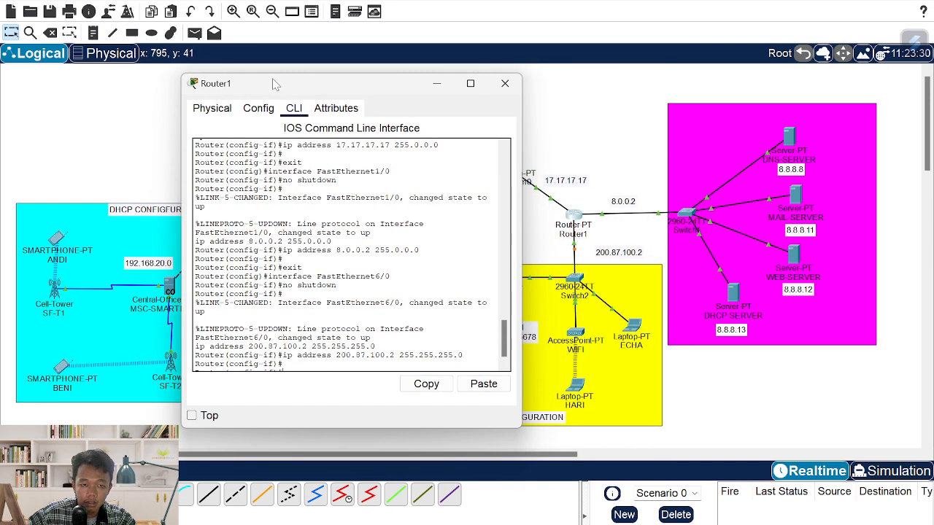
click(328, 321)
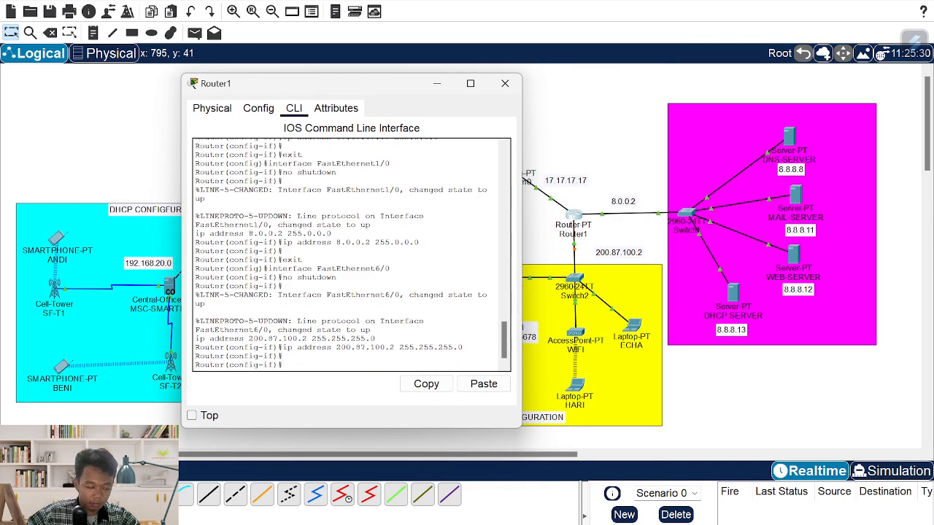
text(ex)
key(Return)
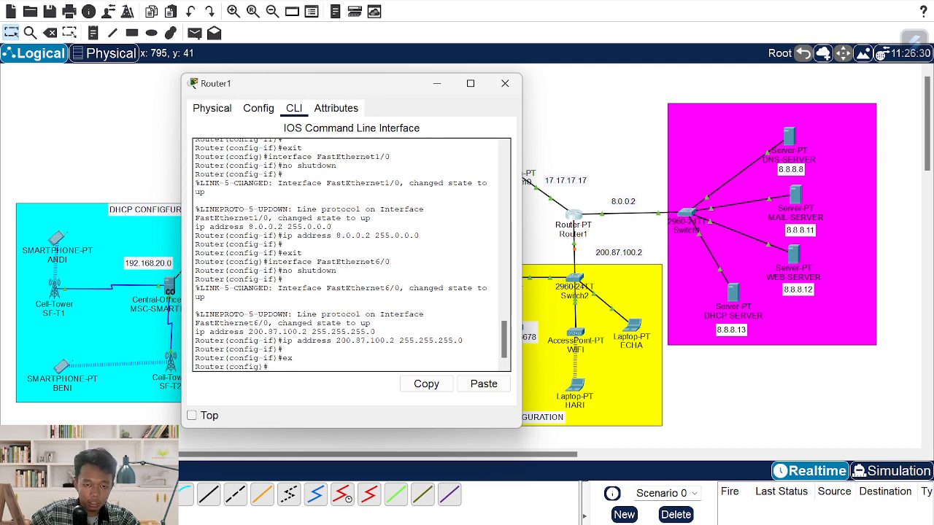
drag(334, 83, 248, 77)
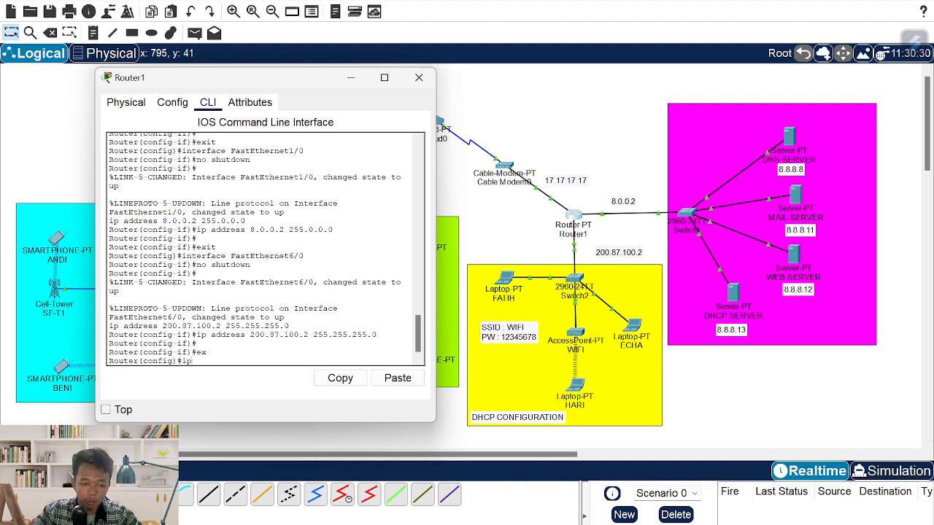
- Create the DHCP pool wilayahc on Router1
text(dh)
key(Tab)
text(pool)
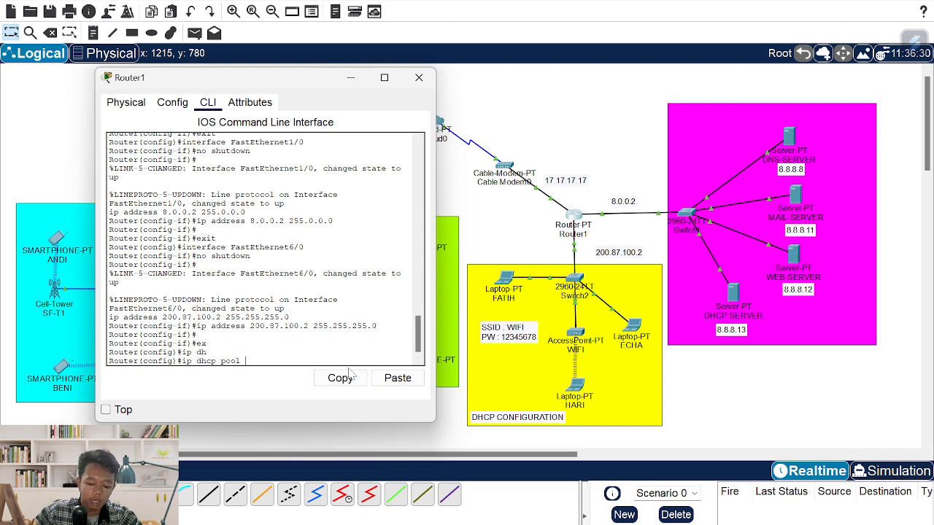
text(wilayah)
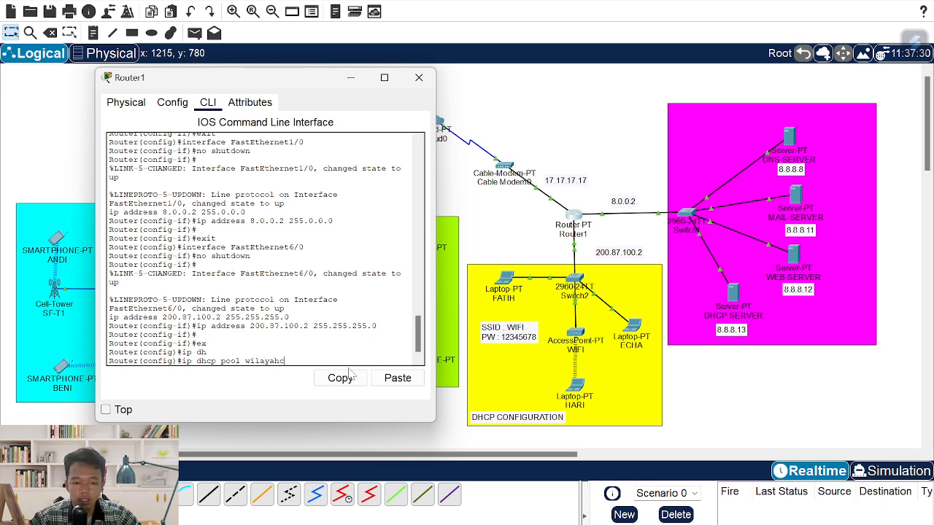
text(c)
key(Return)
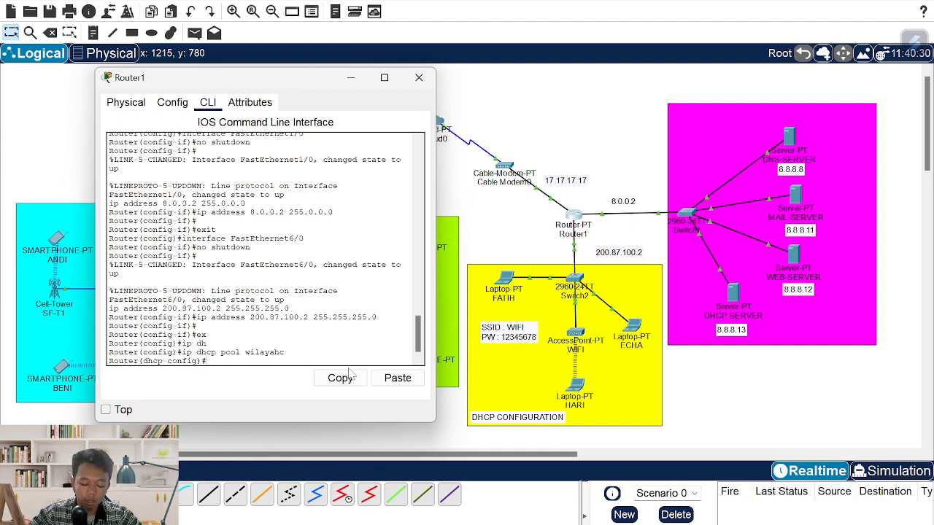
- Set the pool network to 200.87.100.0 255.255.255.0
text(net)
key(Tab)
text(2)
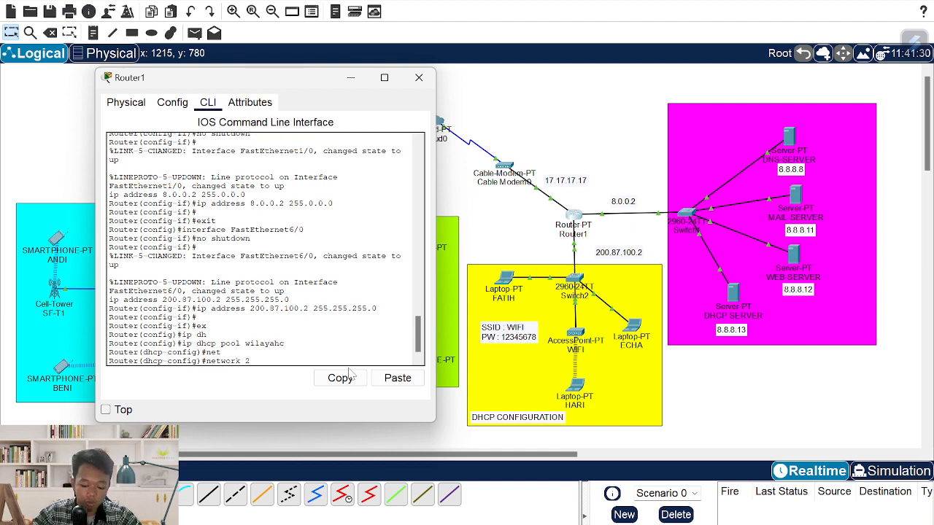
text(00/)
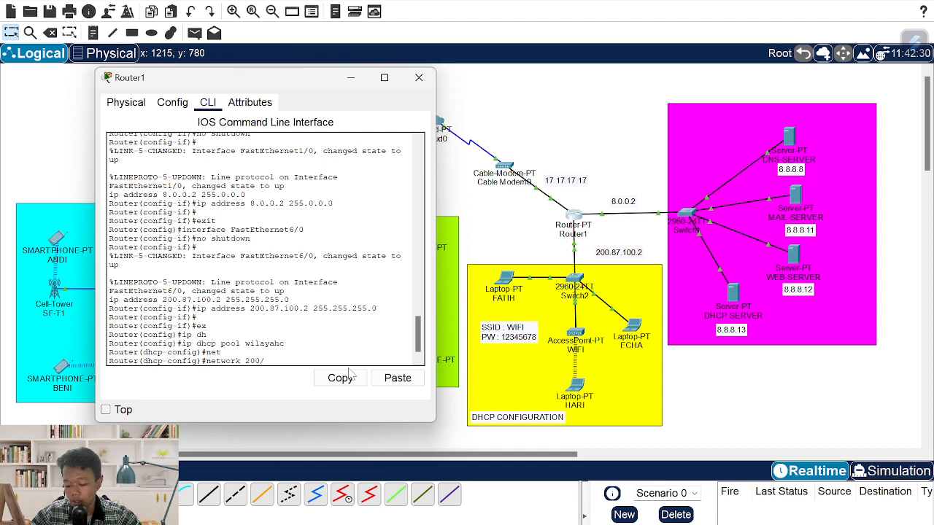
key(BackSpace)
text(.)
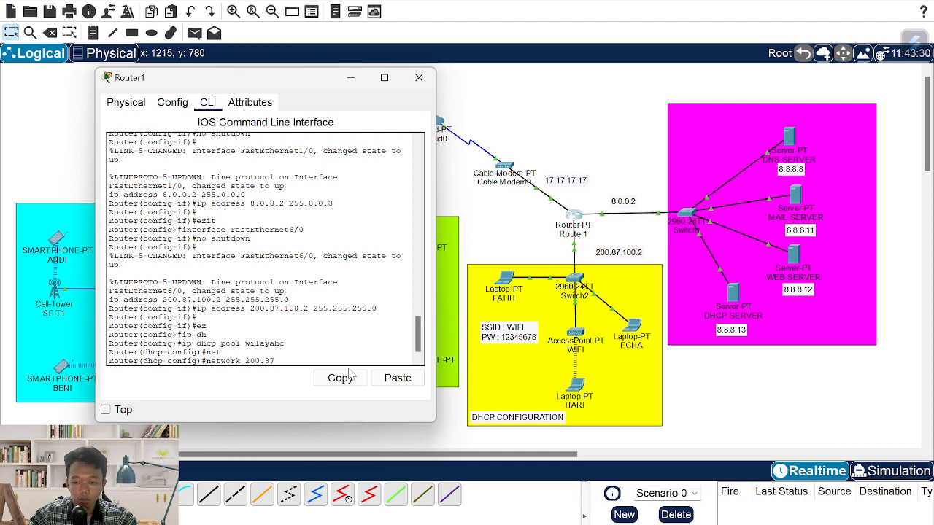
text(87.100)
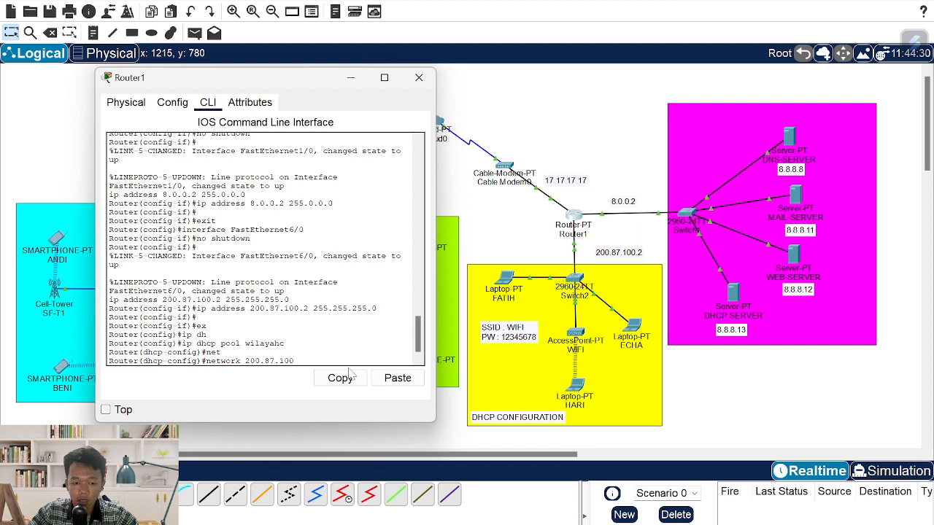
text(.2 25)
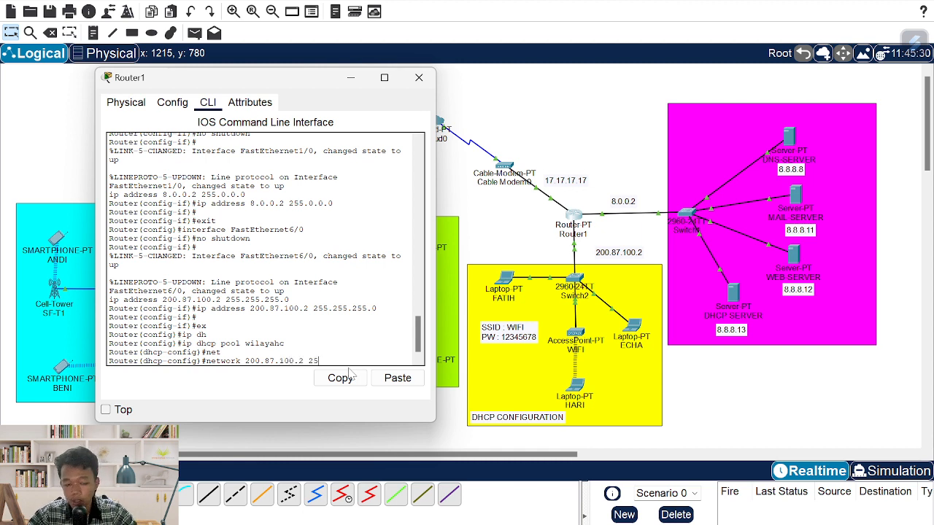
text(5.255.255.)
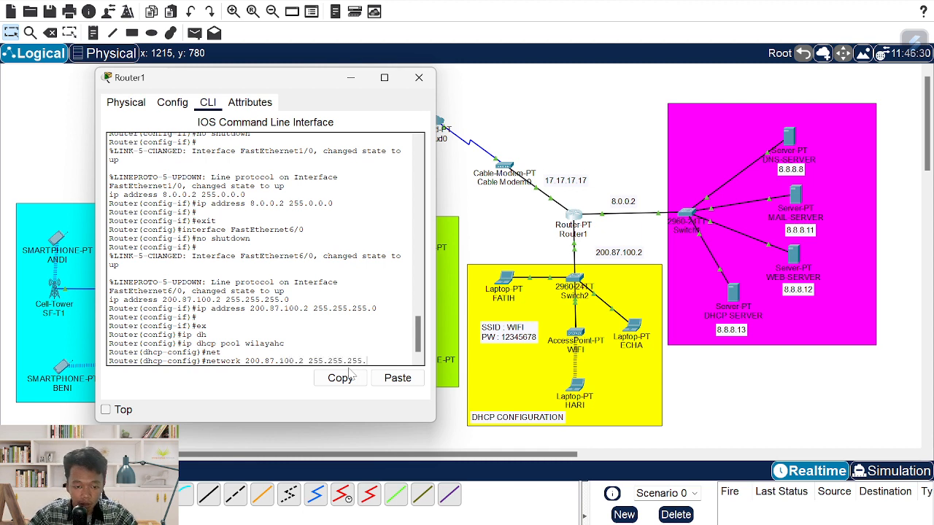
text(0)
key(Return)
text(def)
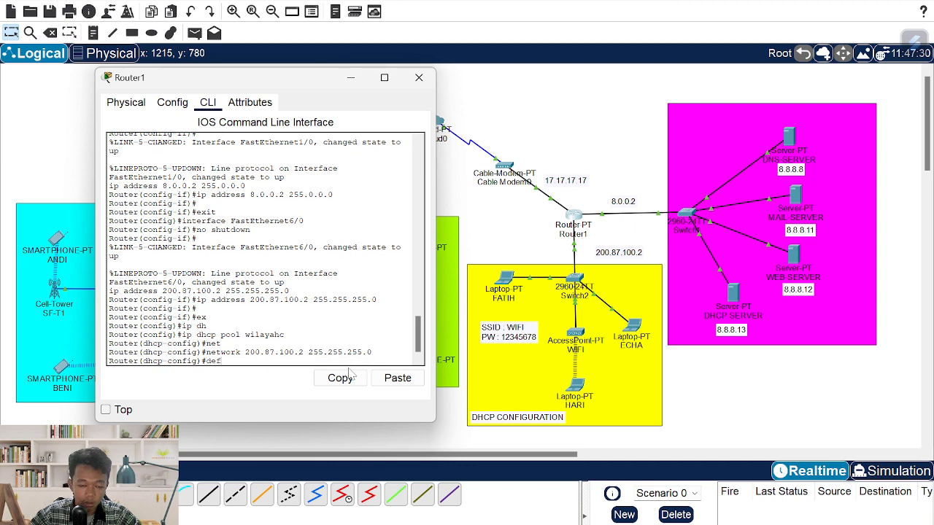
key(Tab)
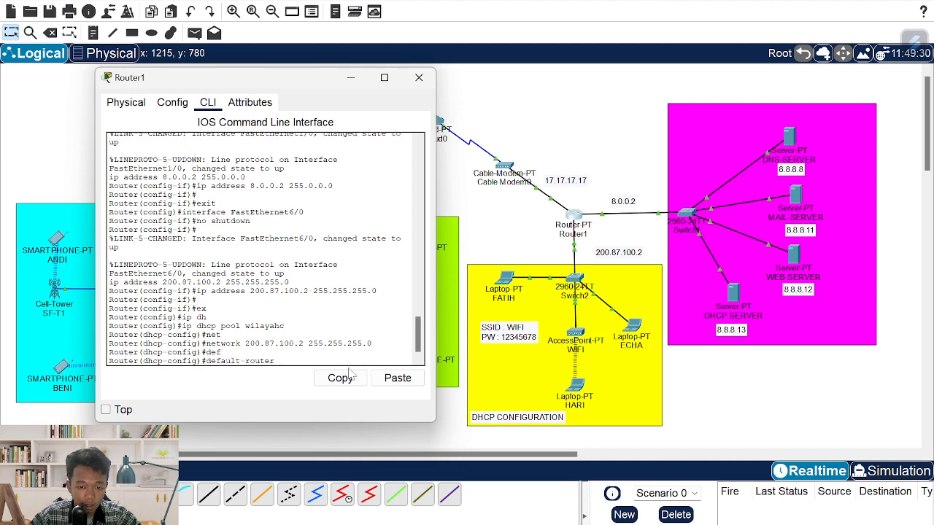
key(BackSpace)
key(BackSpace)
key(BackSpace)
key(BackSpace)
key(BackSpace)
key(BackSpace)
key(BackSpace)
key(BackSpace)
key(BackSpace)
key(BackSpace)
key(BackSpace)
key(BackSpace)
key(BackSpace)
key(BackSpace)
key(Up)
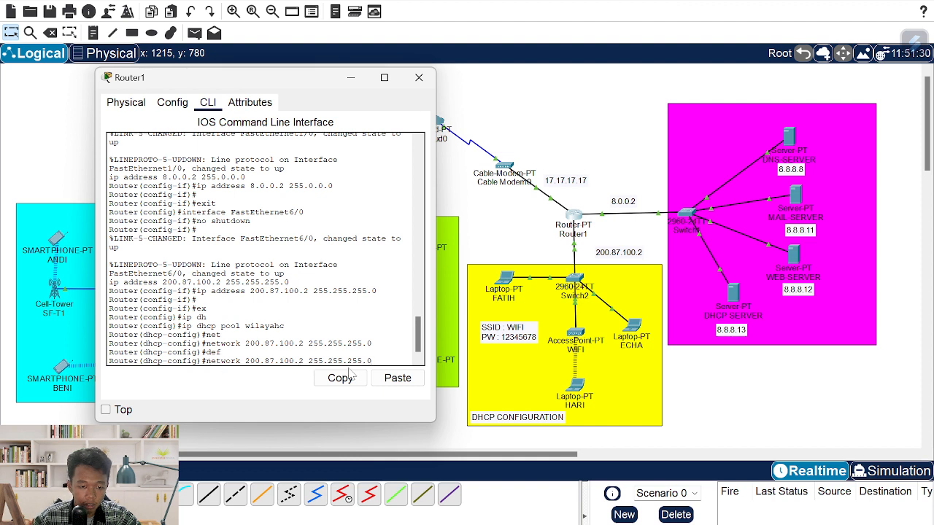
key(BackSpace)
text(0)
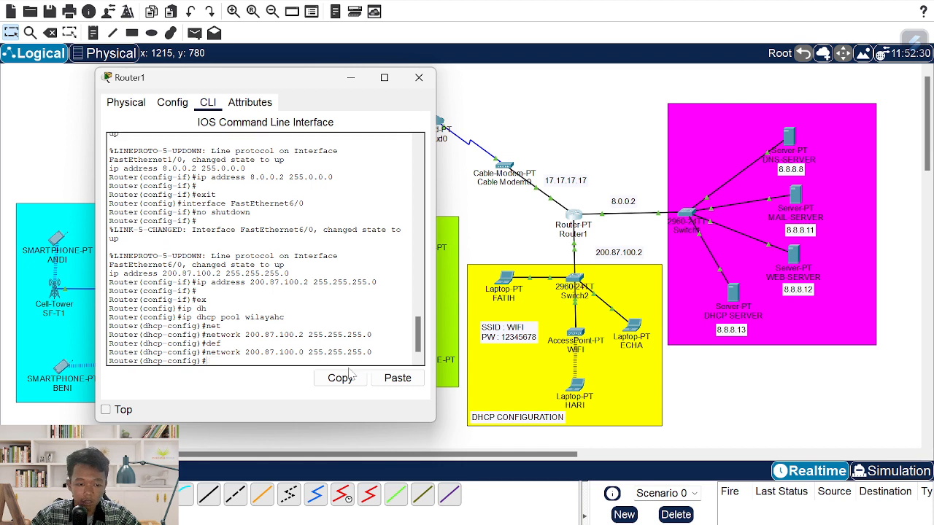
key(Return)
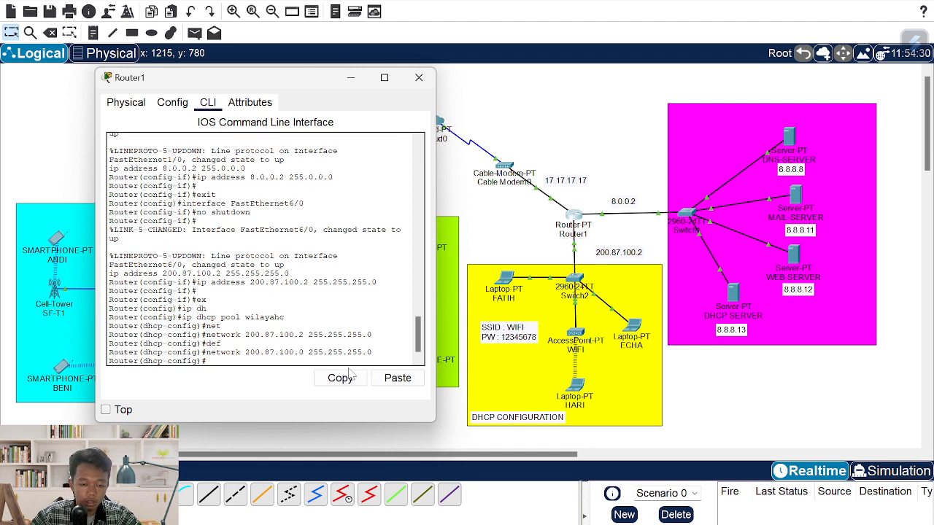
- Give the pool default-router 200.87.100.2 and dns-server 8.8.8.8, then exit the pool
text(def)
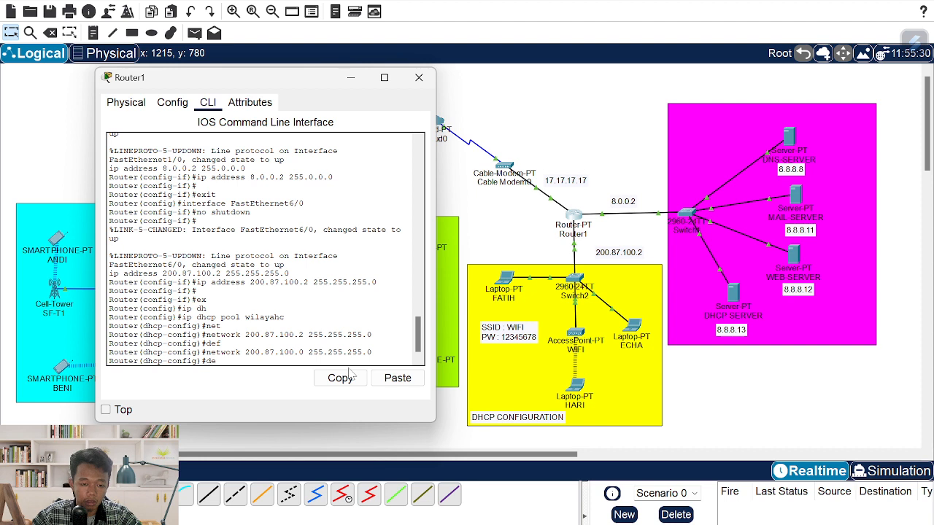
key(Tab)
text(2)
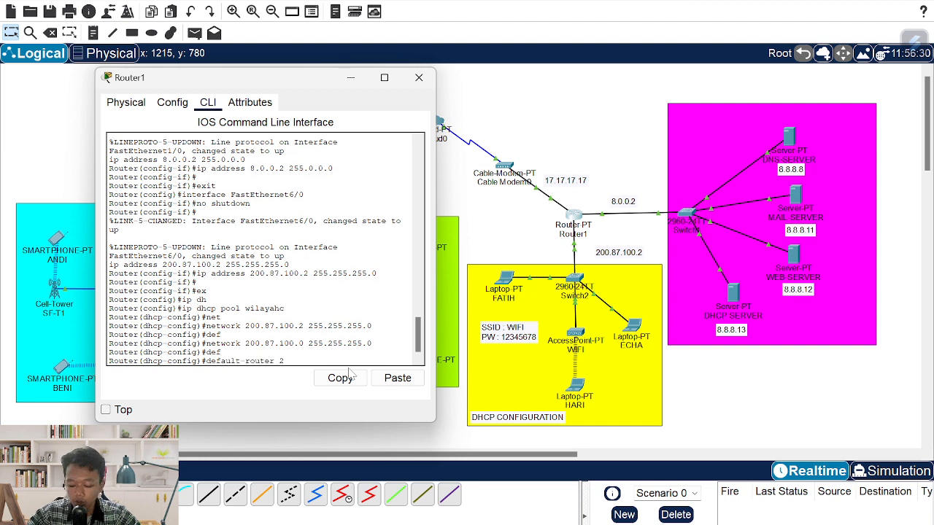
text(00.87.10)
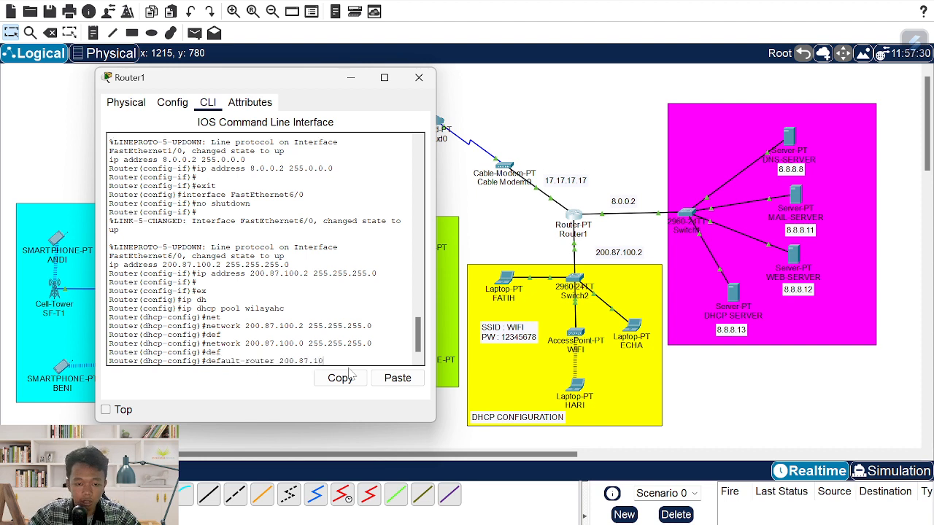
text(0.0)
key(Return)
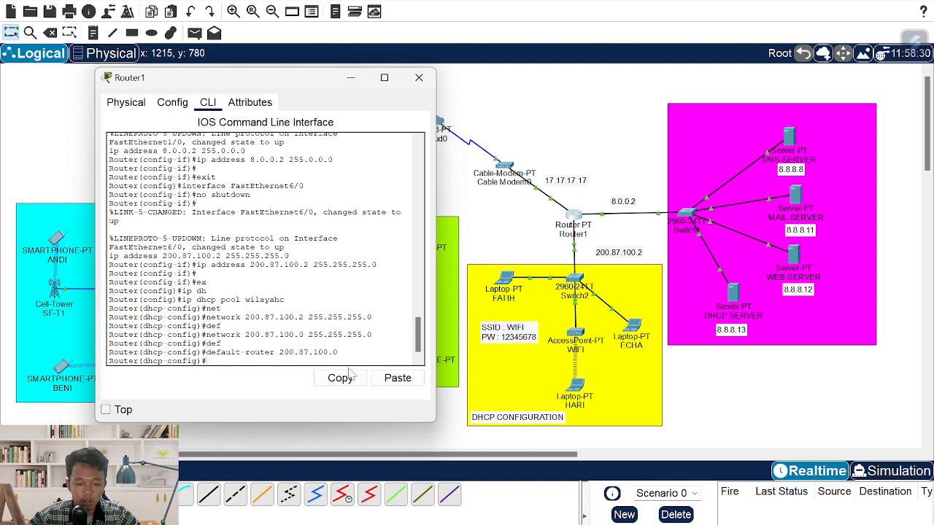
key(Up)
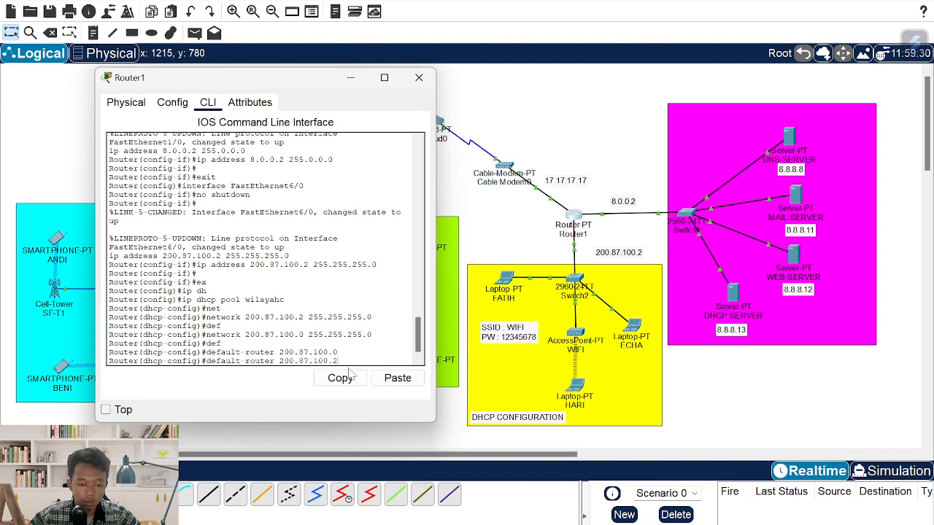
key(Return)
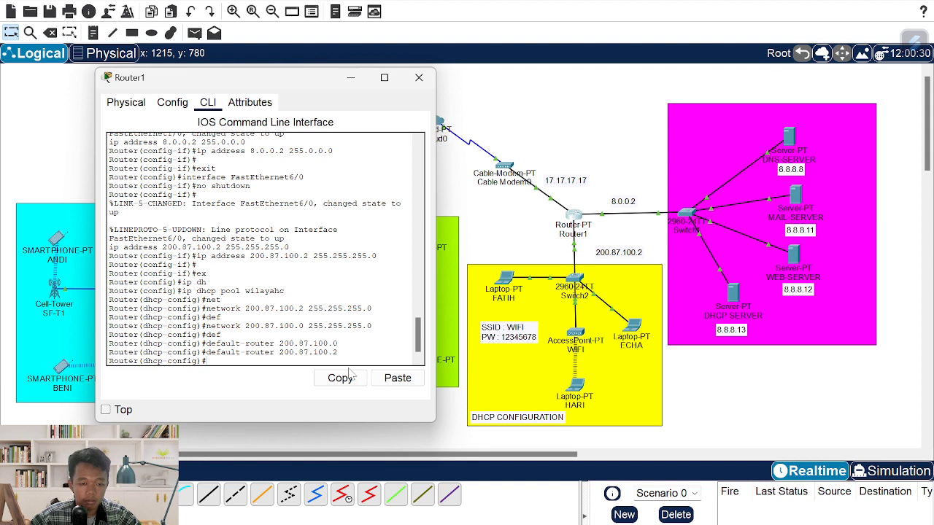
text(dn)
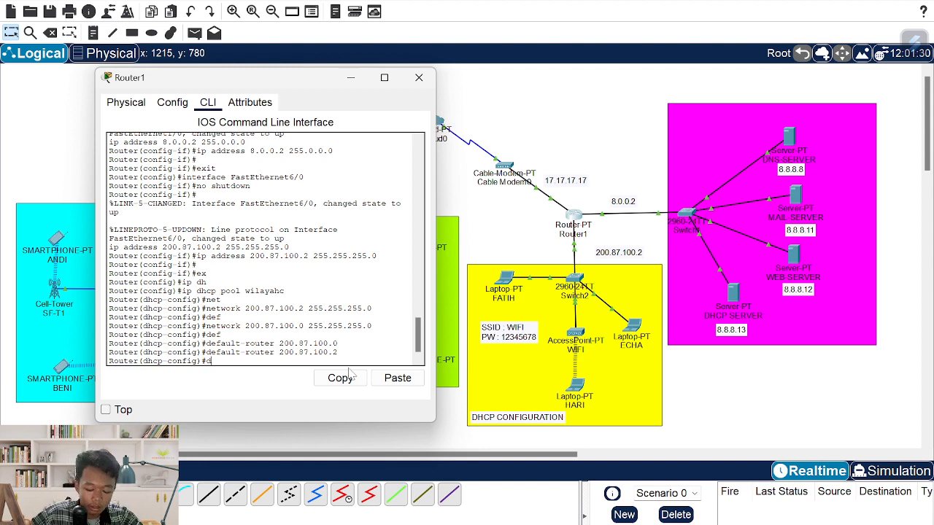
key(Tab)
text(8.8)
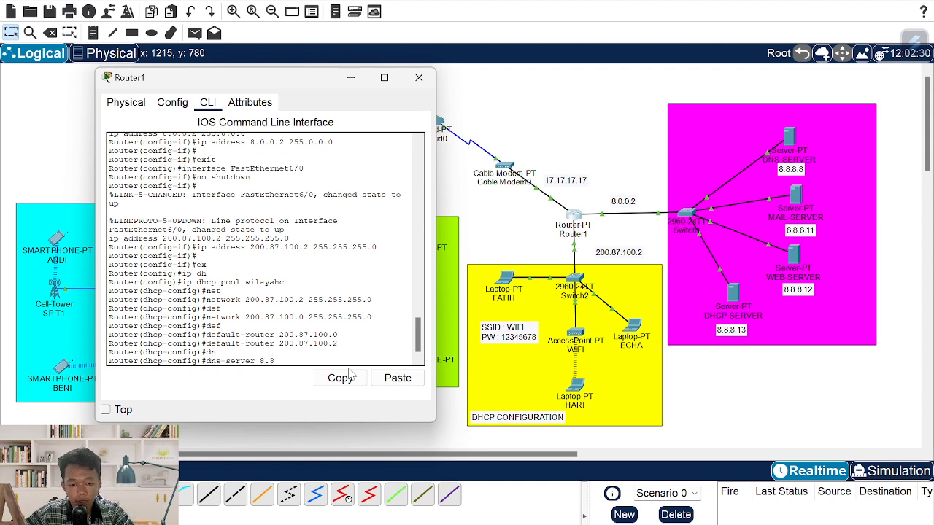
text(.8.8)
key(Return)
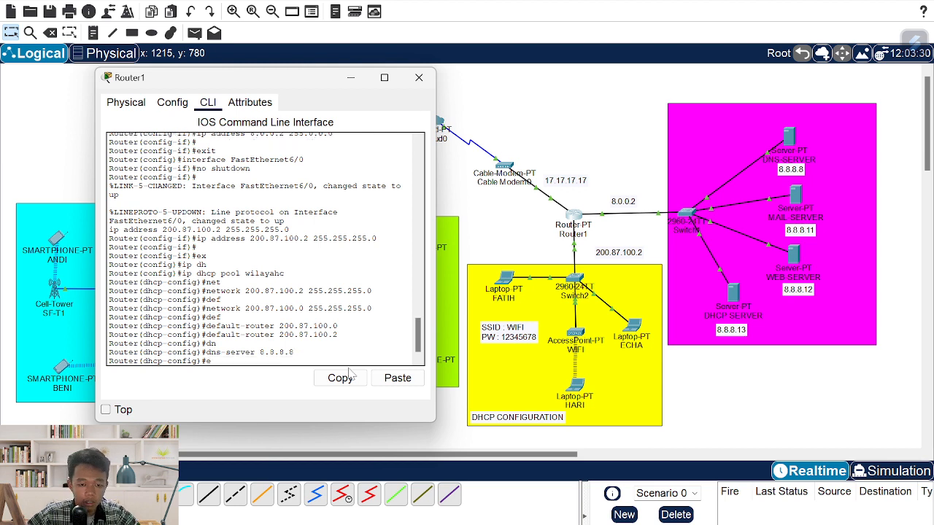
text(ex)
key(Return)
- Exclude addresses 200.87.100.1 to 200.87.100.2 from DHCP and close Router1's window
text(ip)
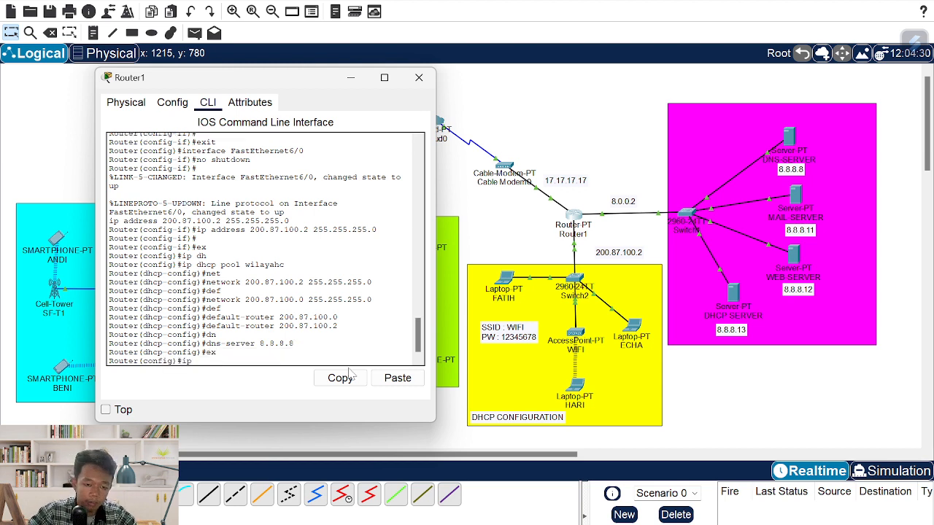
text(hdh)
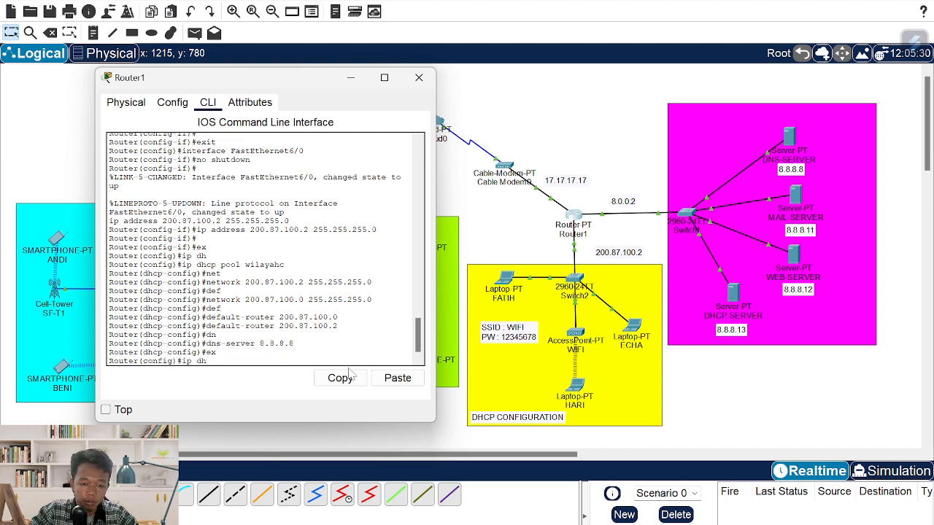
key(Tab)
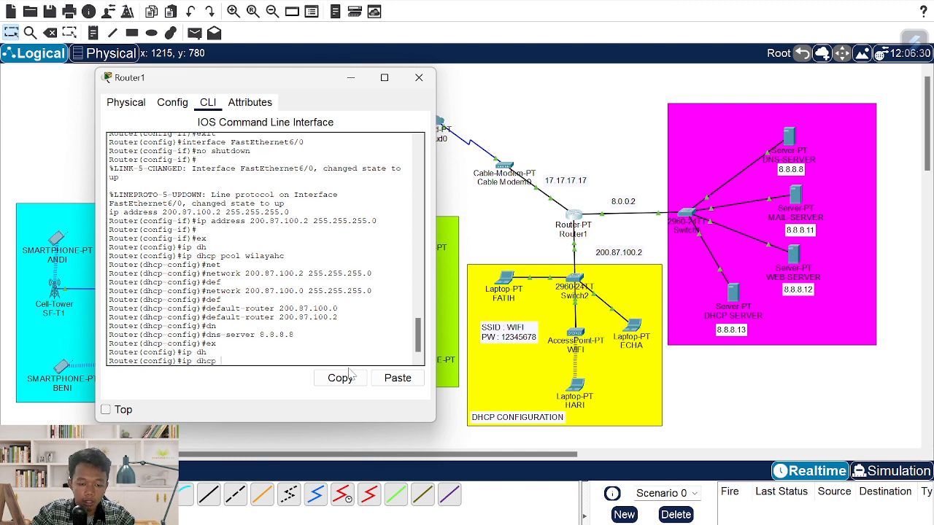
text(ex)
key(Tab)
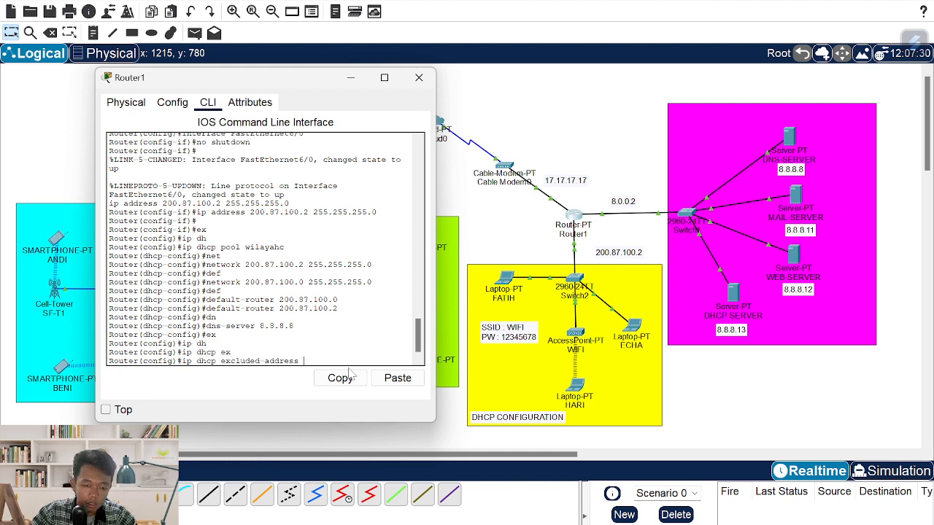
text(200.)
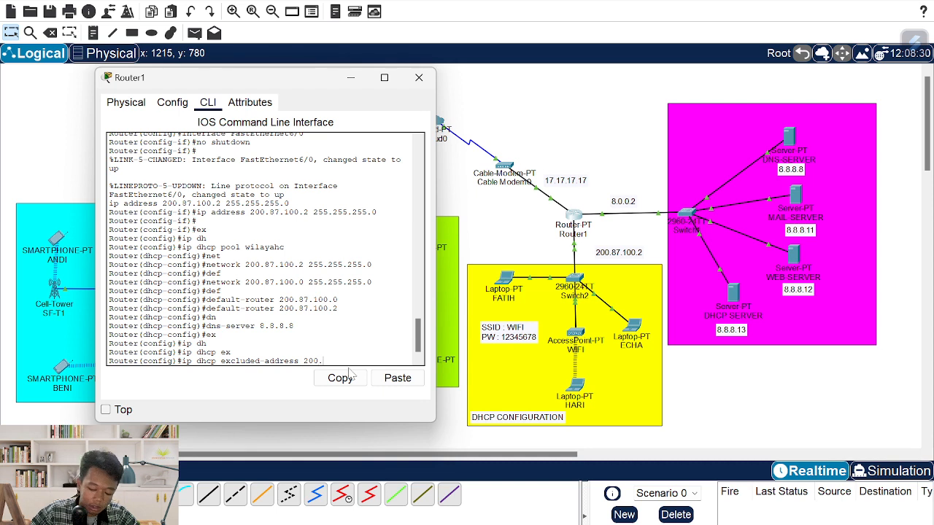
text(87.)
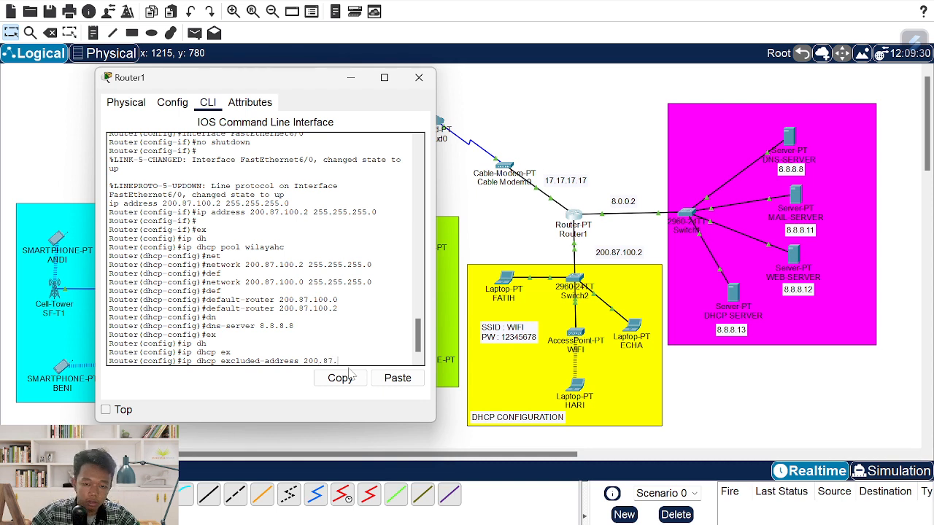
text(100.1)
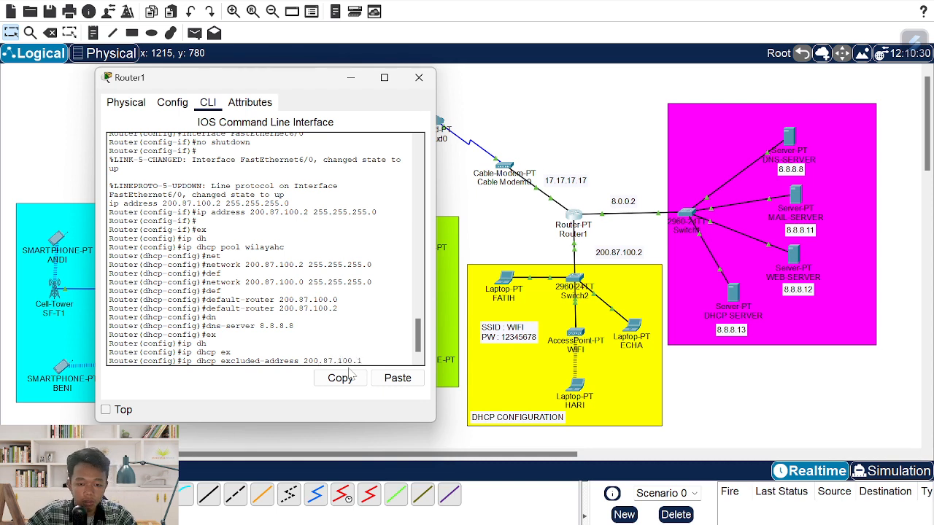
text( 200.87)
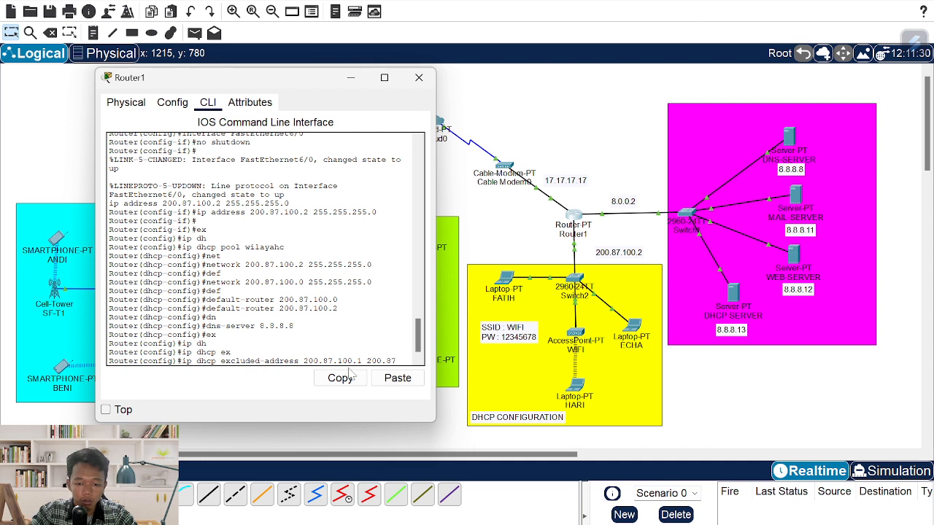
text(.100.2)
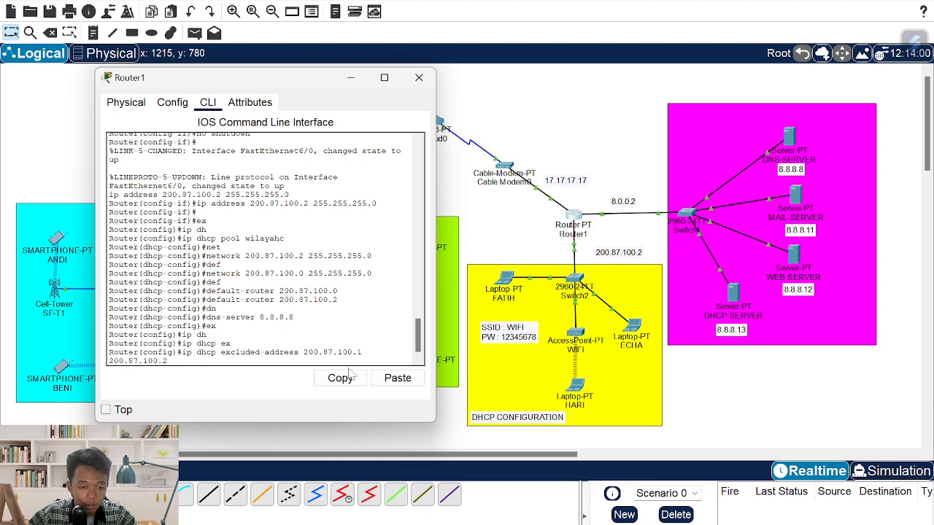
key(Return)
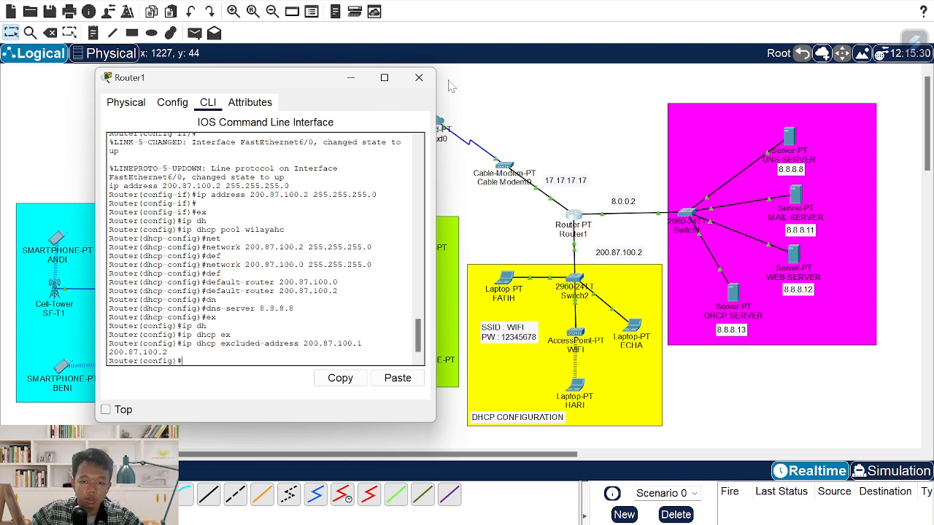
click(419, 78)
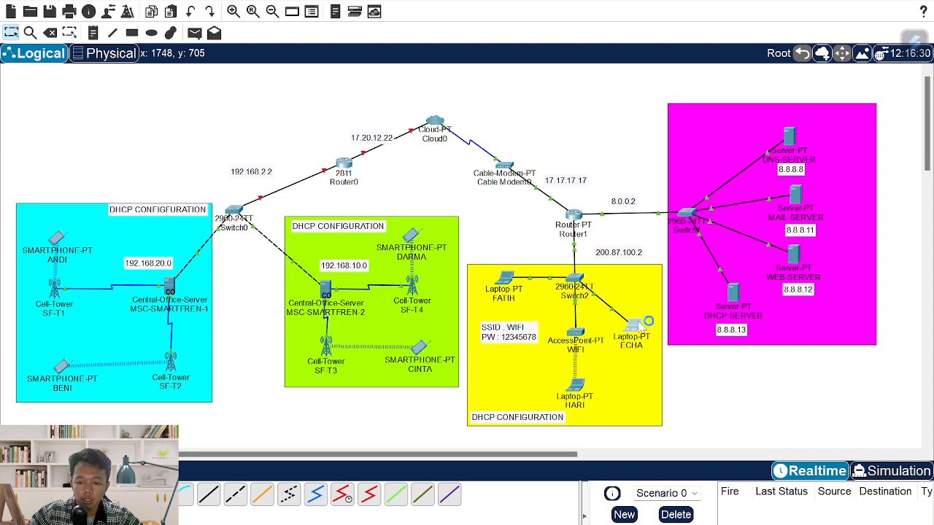
- Set laptop ECHA's IP configuration to DHCP
click(633, 326)
click(418, 107)
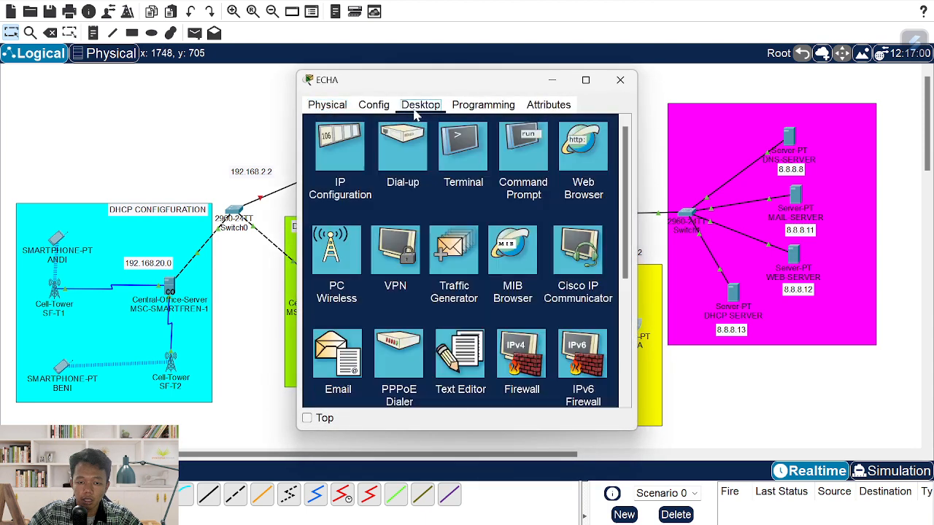
click(343, 161)
click(398, 175)
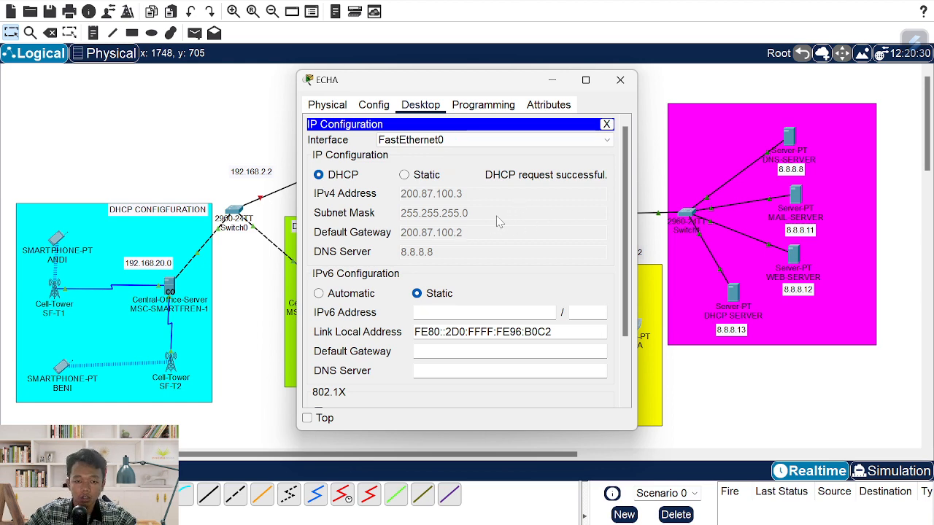
drag(484, 91, 332, 100)
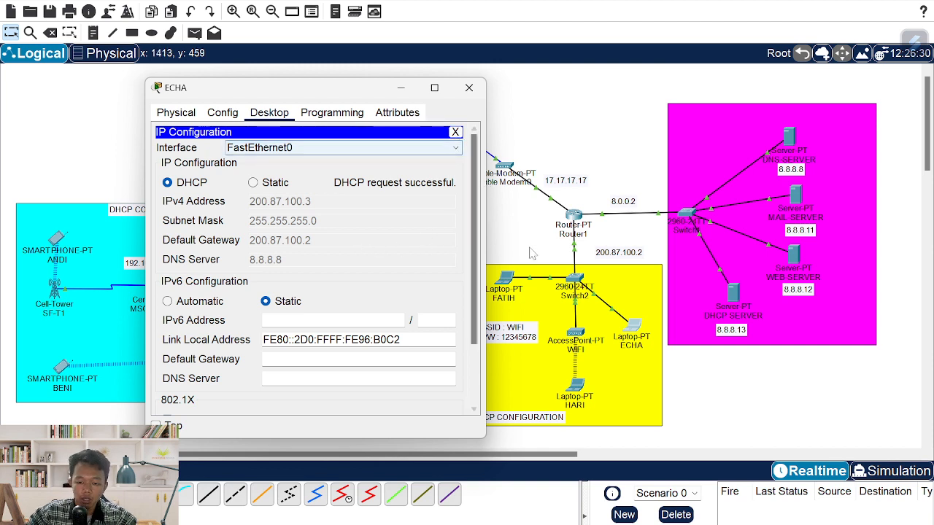
click(469, 88)
- Have laptop HARI request a DHCP address on its wireless interface
click(575, 386)
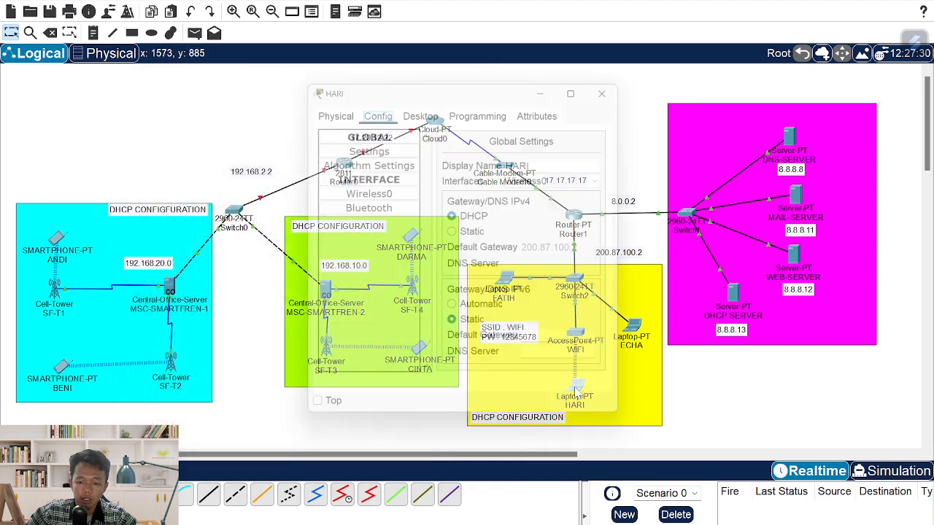
click(420, 105)
click(338, 140)
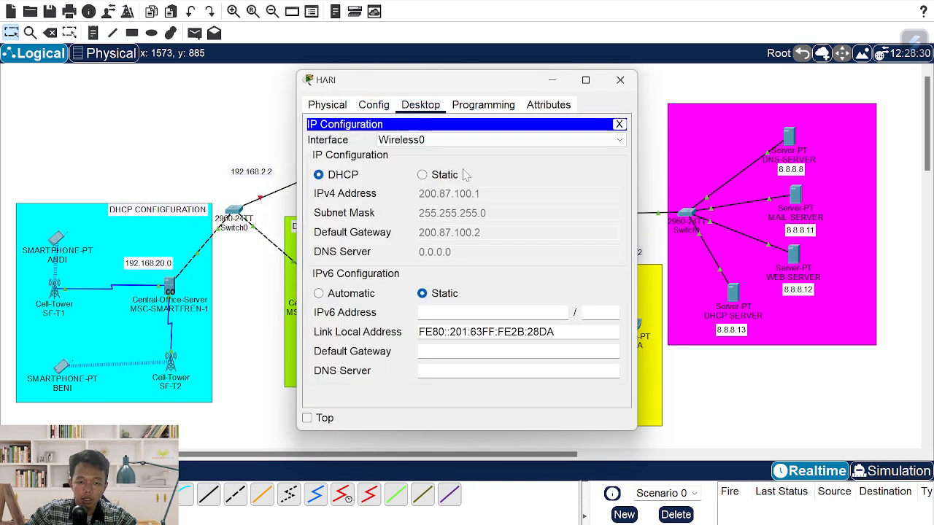
click(475, 140)
click(467, 151)
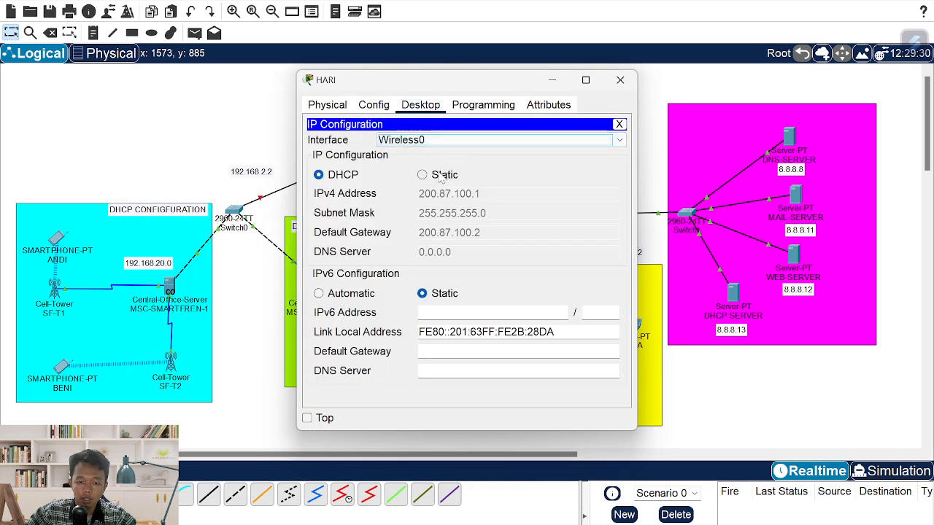
click(439, 176)
click(346, 176)
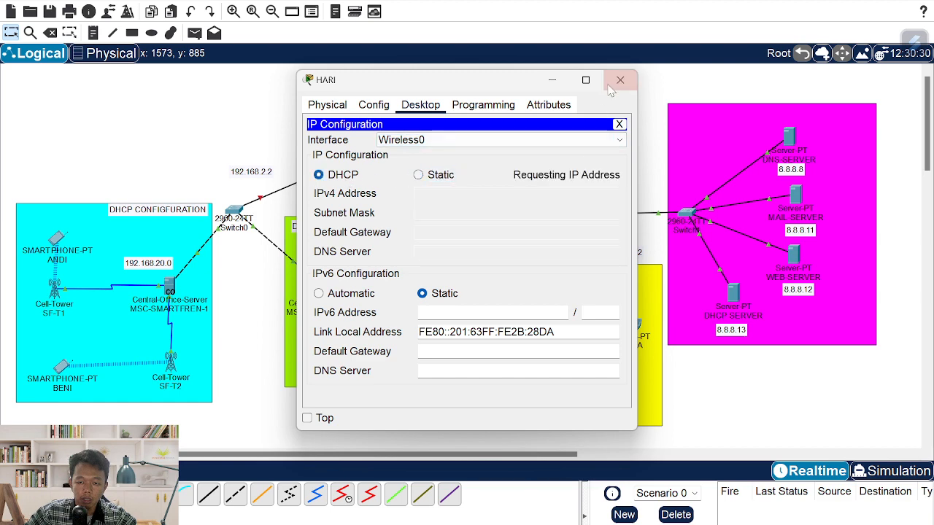
click(611, 87)
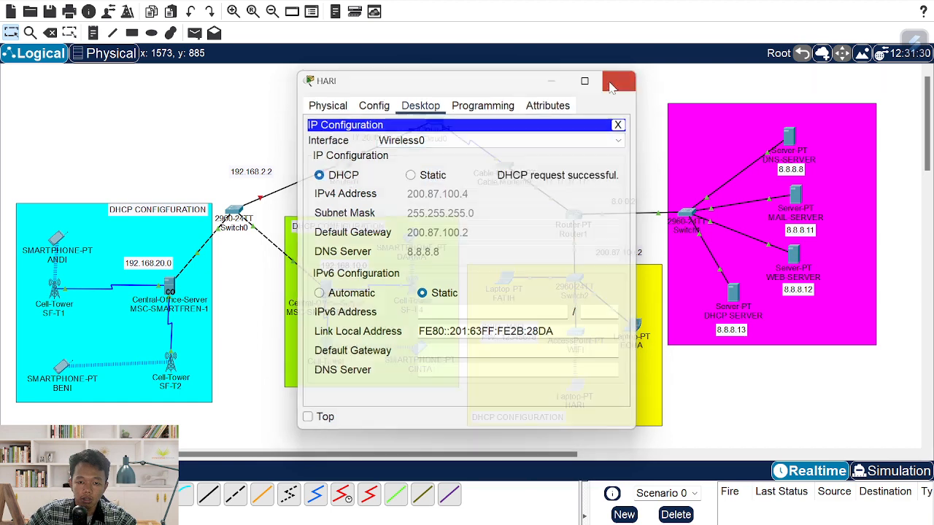
- Set the remaining laptop's IP configuration to DHCP so it gets a 200.87.100.x lease
click(505, 281)
click(420, 106)
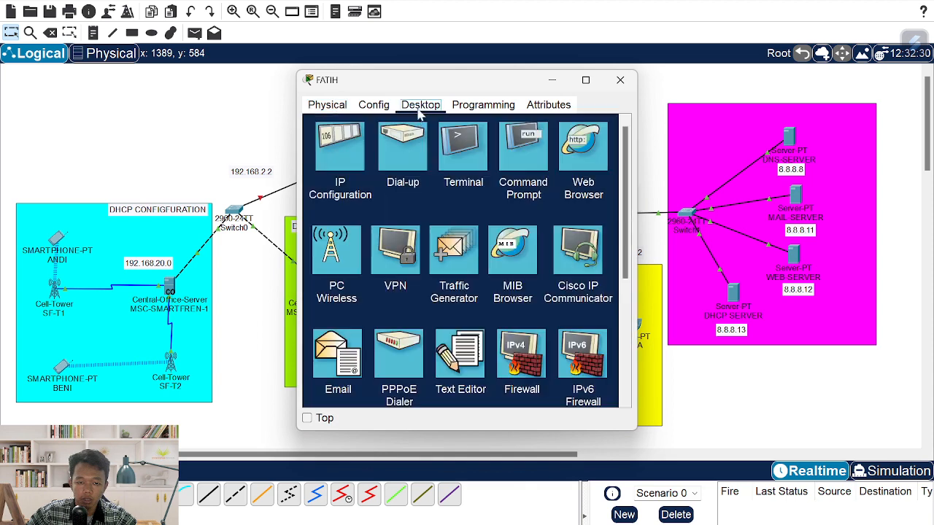
click(340, 149)
click(343, 175)
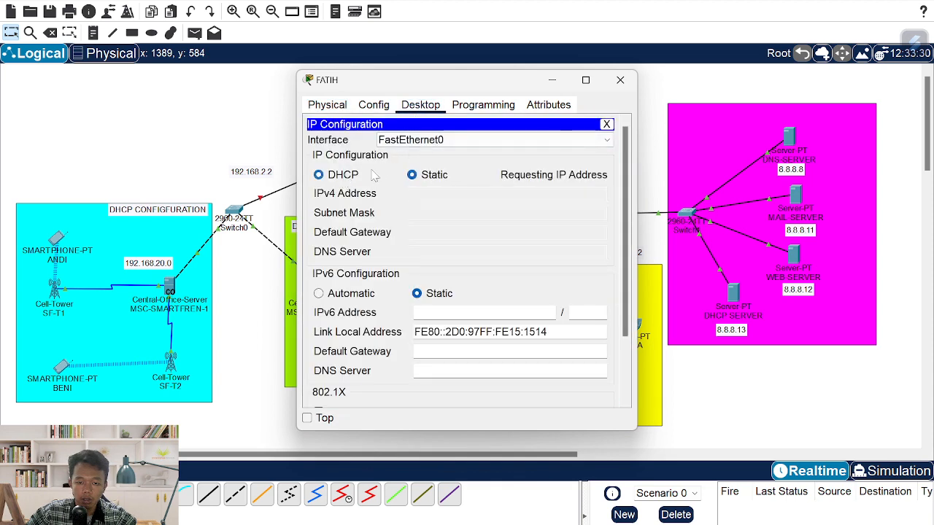
click(619, 81)
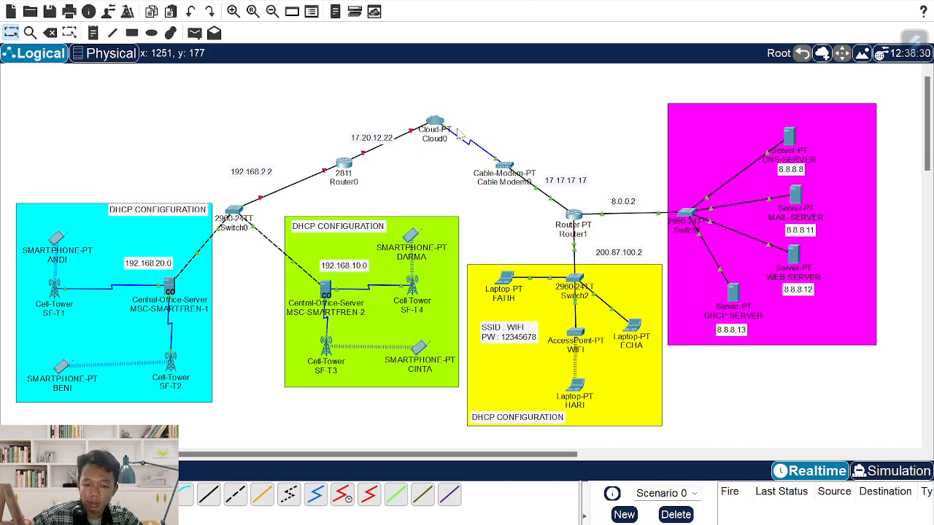
- Set Cloud0's Ethernet6 provider network to Cable
click(434, 122)
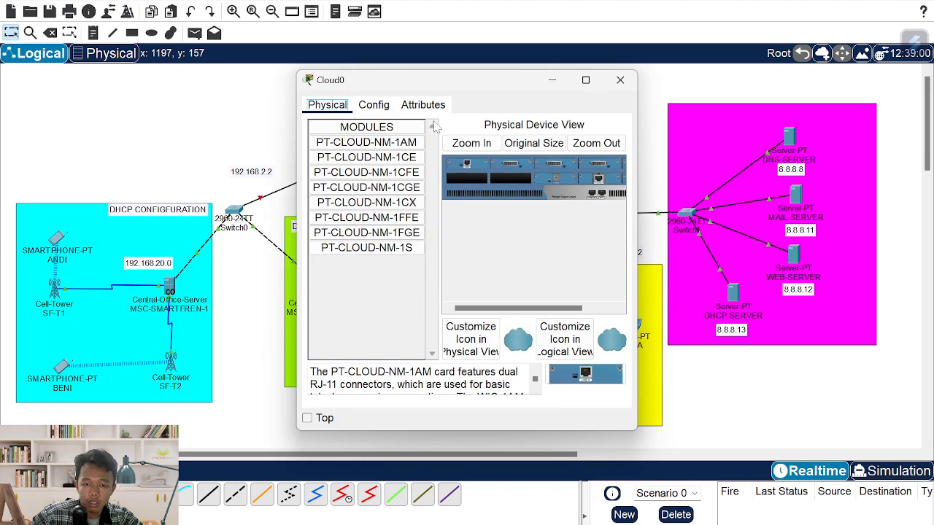
click(381, 108)
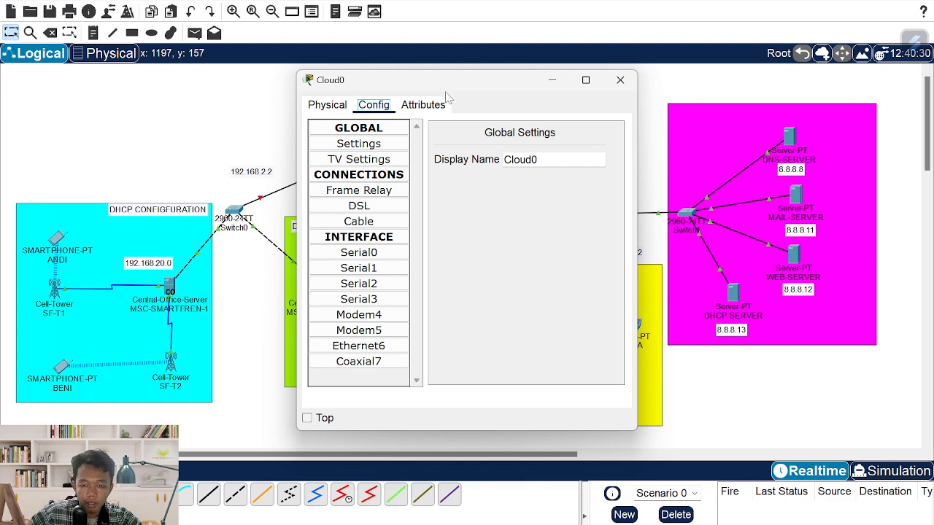
drag(444, 87, 578, 87)
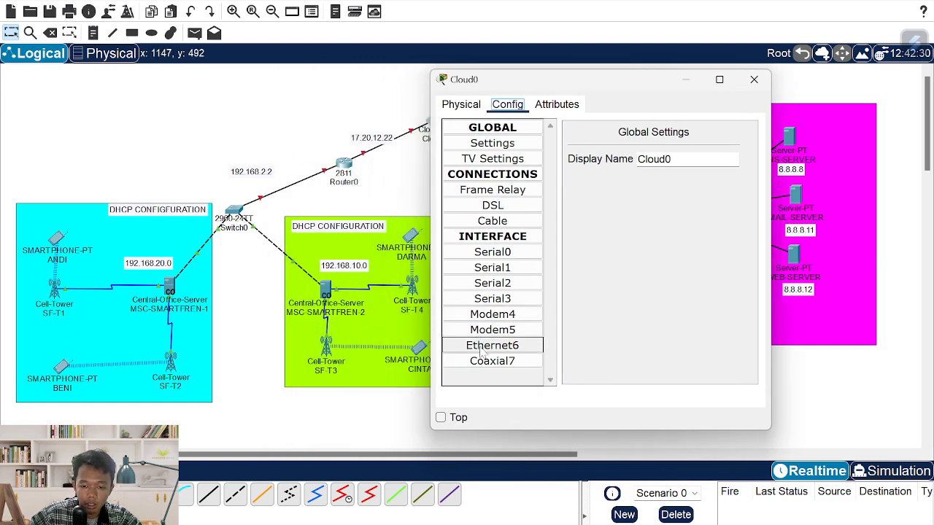
click(503, 344)
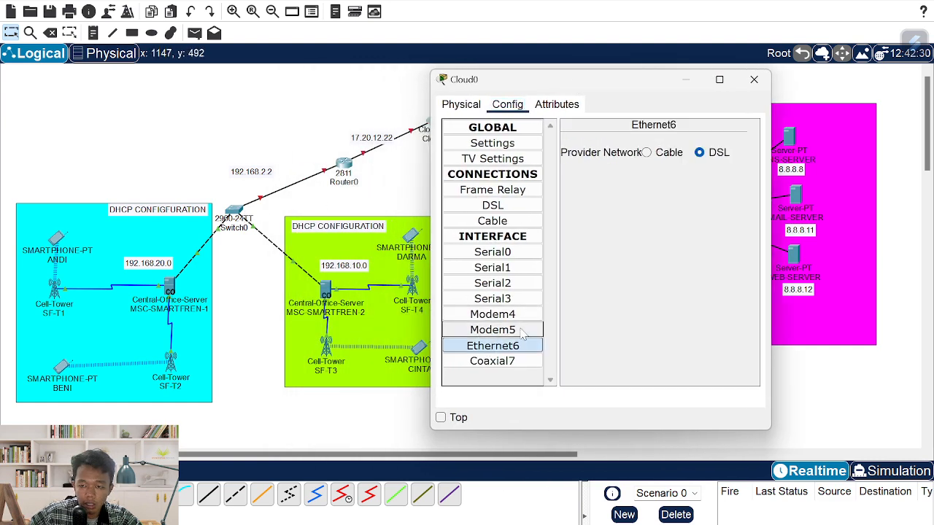
click(647, 154)
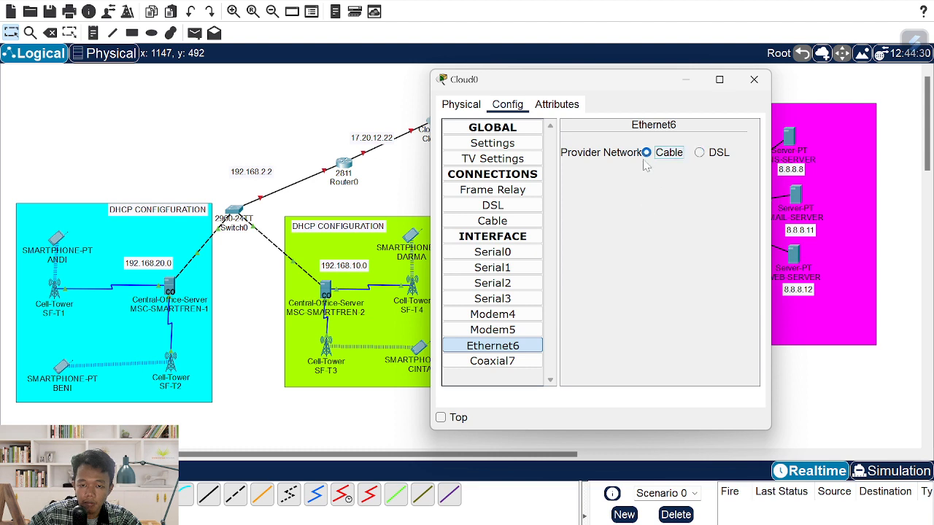
- Add the Coaxial7 <-> Ethernet6 cable connection in Cloud0 and close its window
click(515, 223)
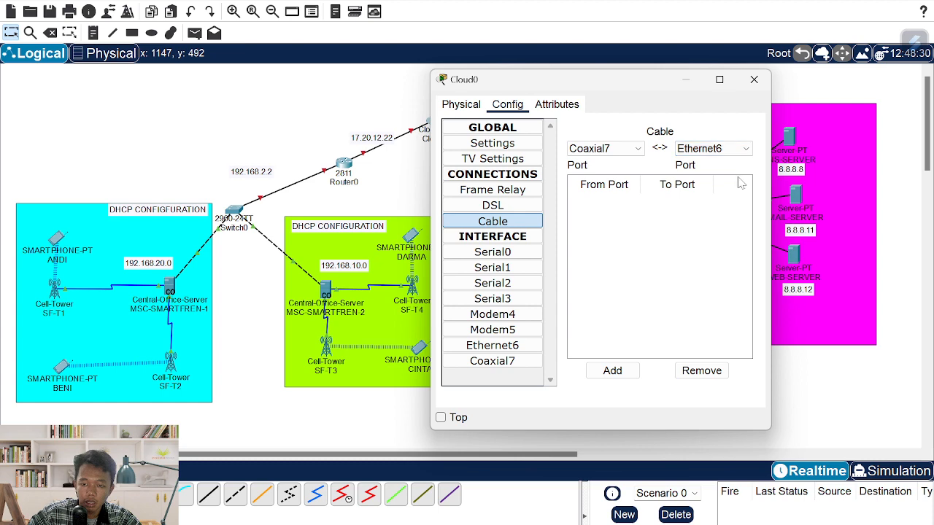
click(617, 372)
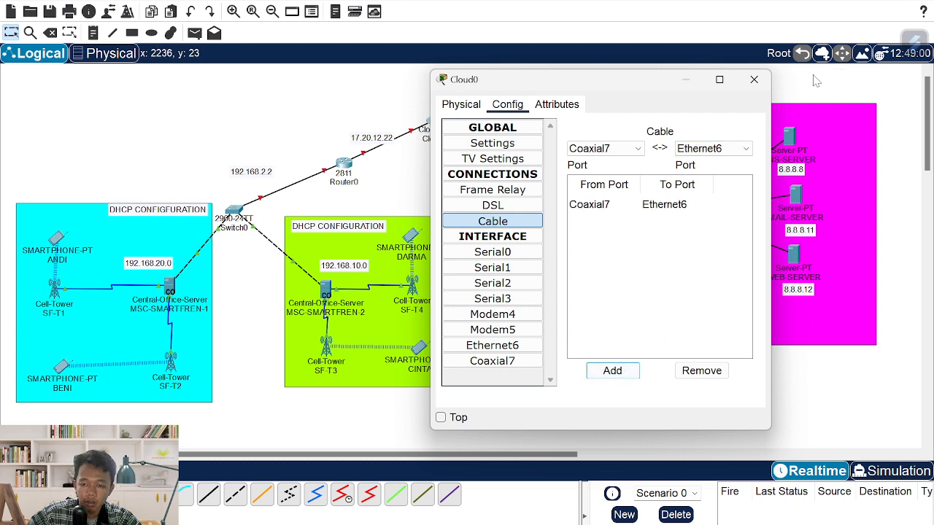
click(753, 78)
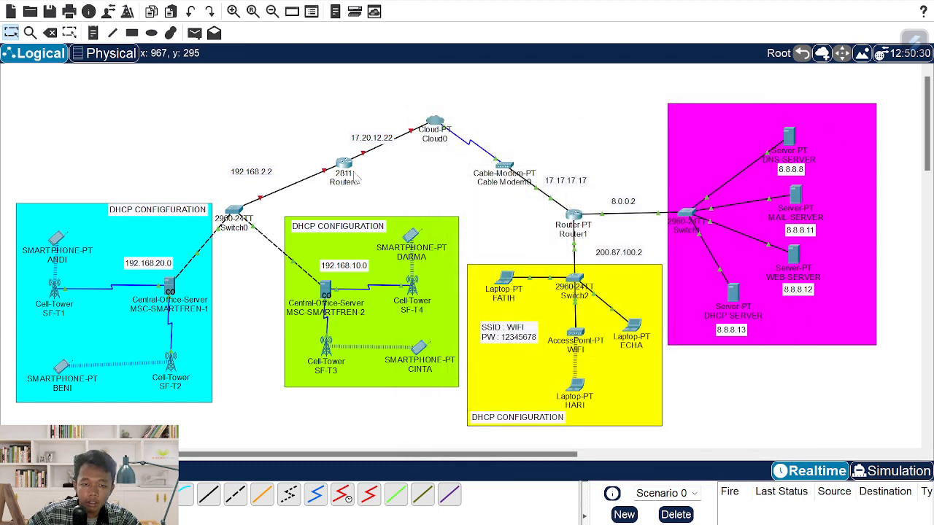
drag(373, 143, 365, 138)
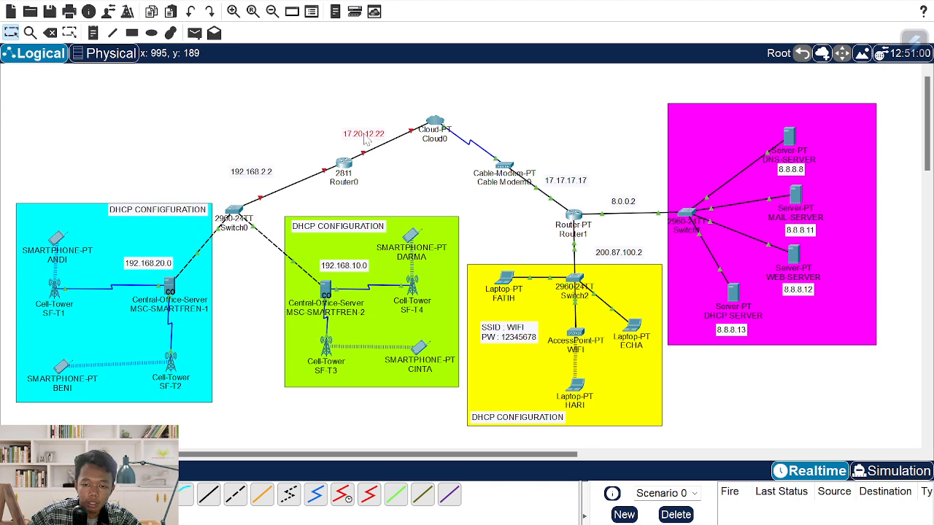
- Check Router1's FastEthernet0/0 and FastEthernet1/0 settings
click(573, 215)
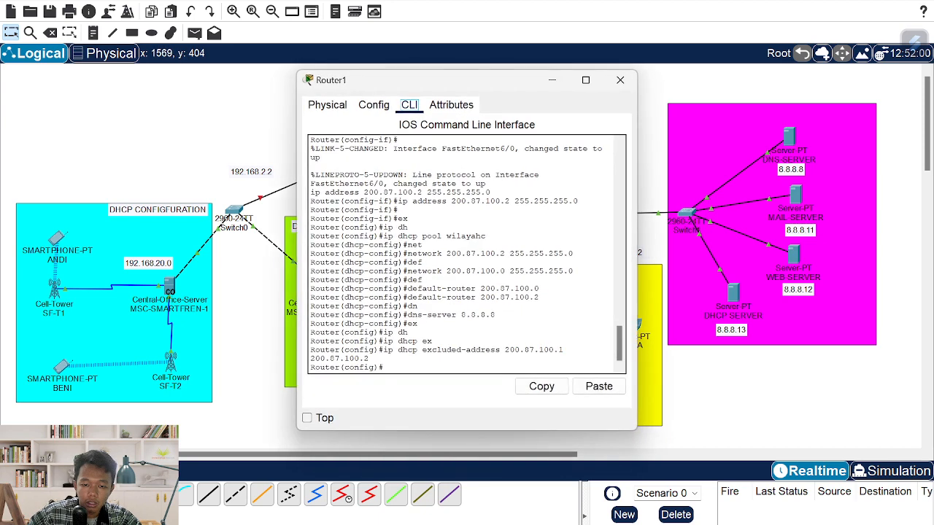
click(373, 106)
click(380, 237)
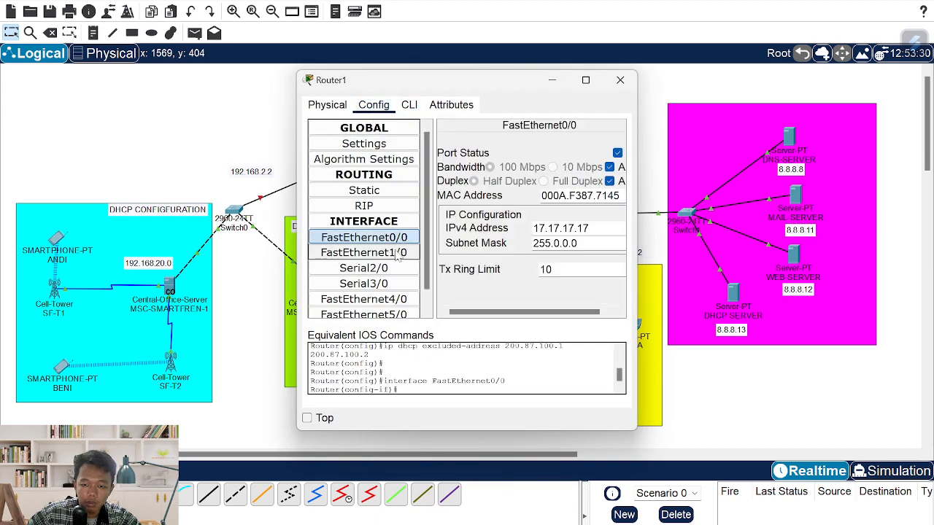
click(398, 253)
click(620, 80)
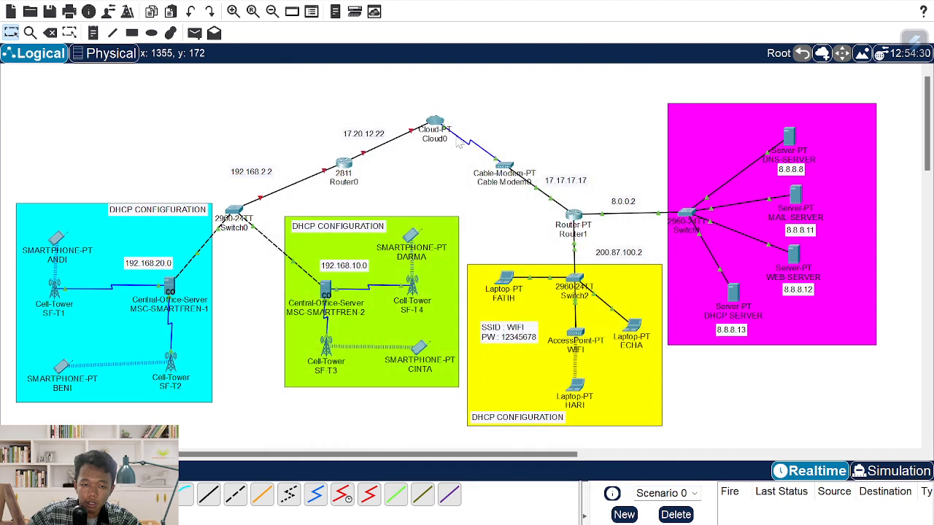
- Bring Router0's FastEthernet0/0 up at 17.20.12.22 with mask 255.0.0.0
click(343, 164)
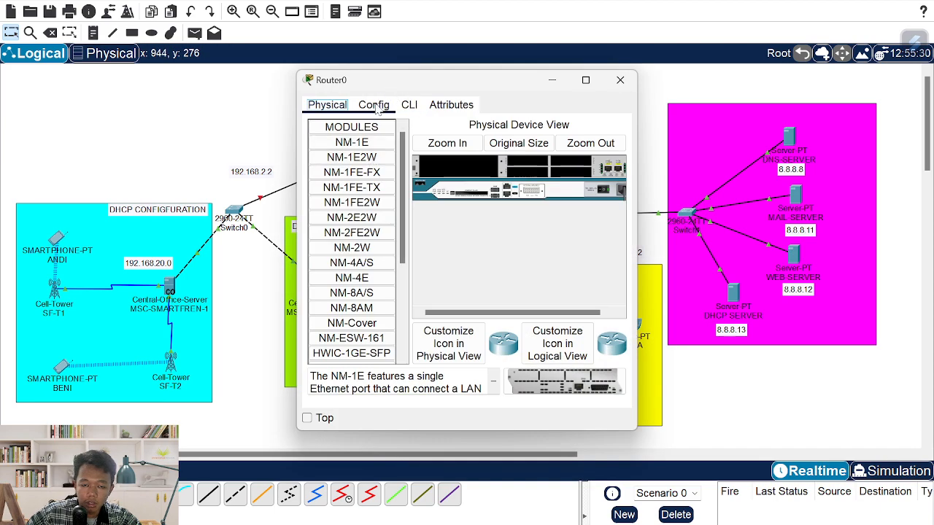
click(373, 106)
drag(435, 83, 627, 133)
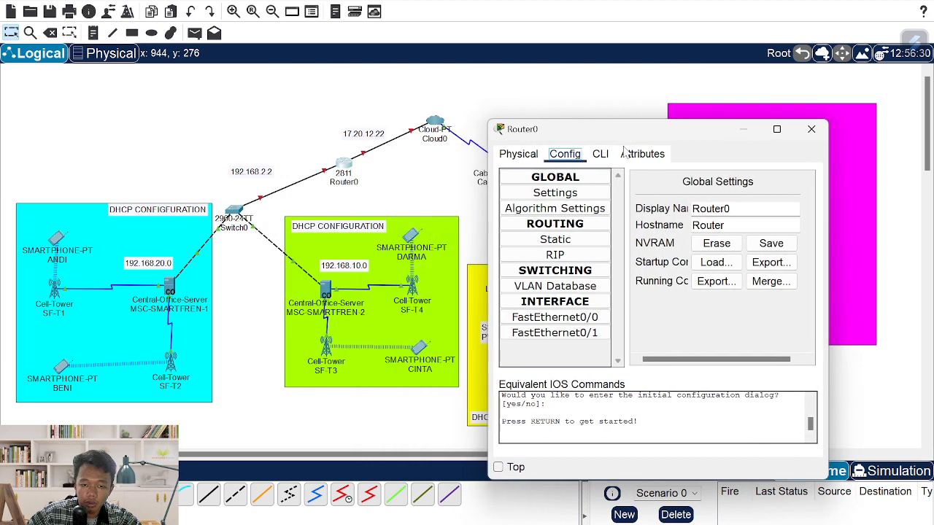
click(554, 318)
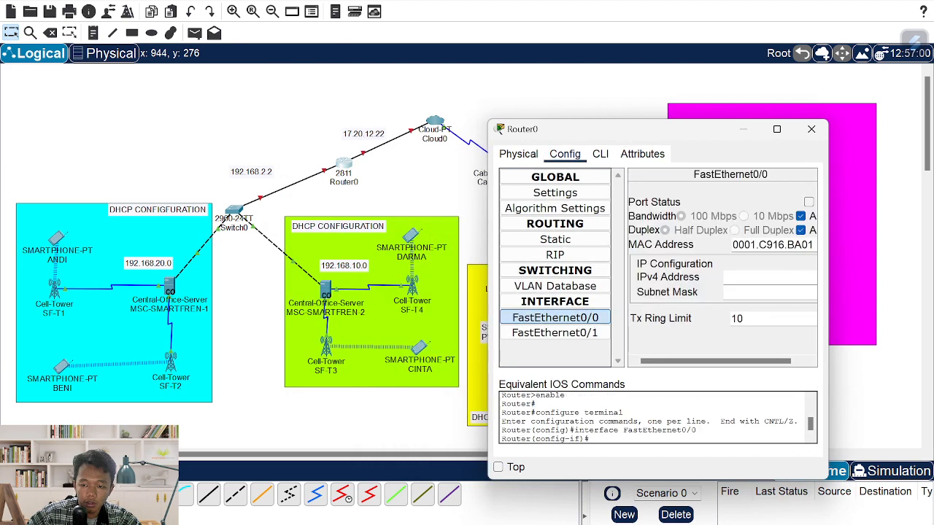
click(808, 202)
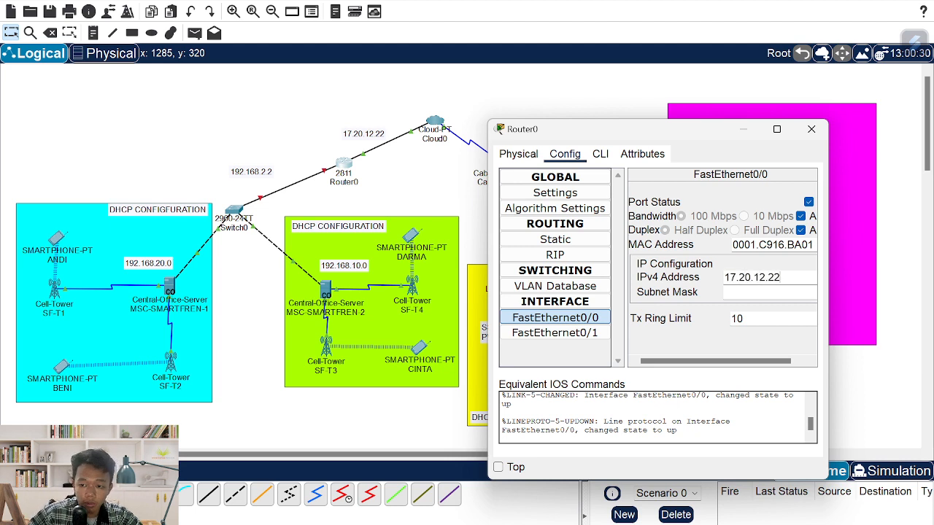
key(Tab)
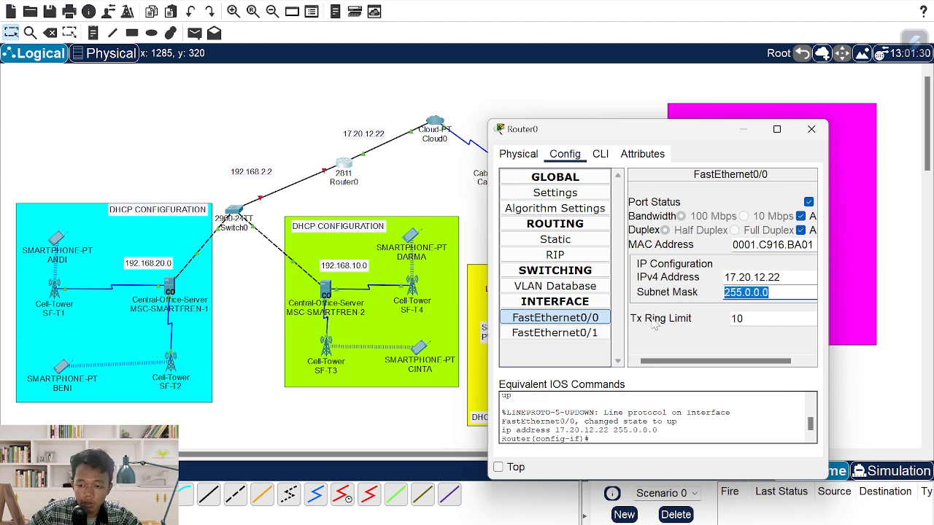
- Bring FastEthernet0/1 up at 192.168.2.2/255.255.255.0 and exit interface mode in the CLI
click(589, 338)
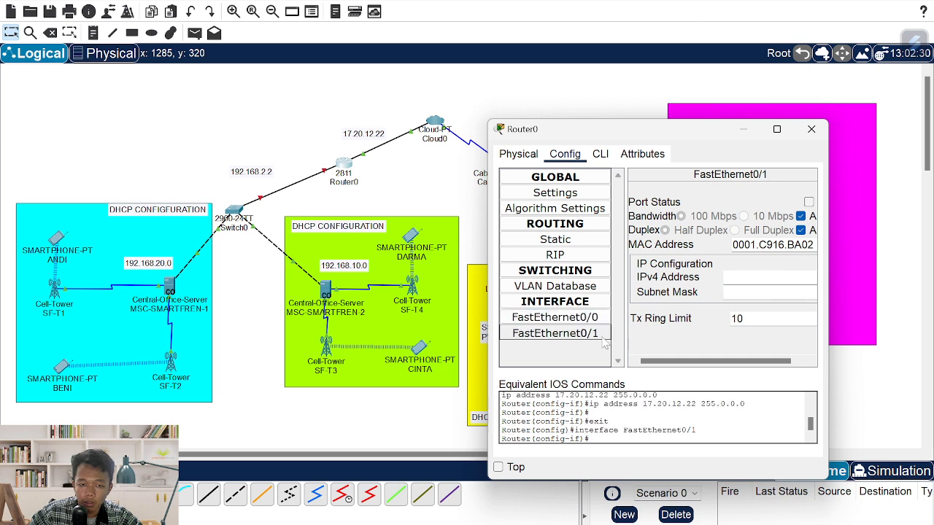
click(808, 202)
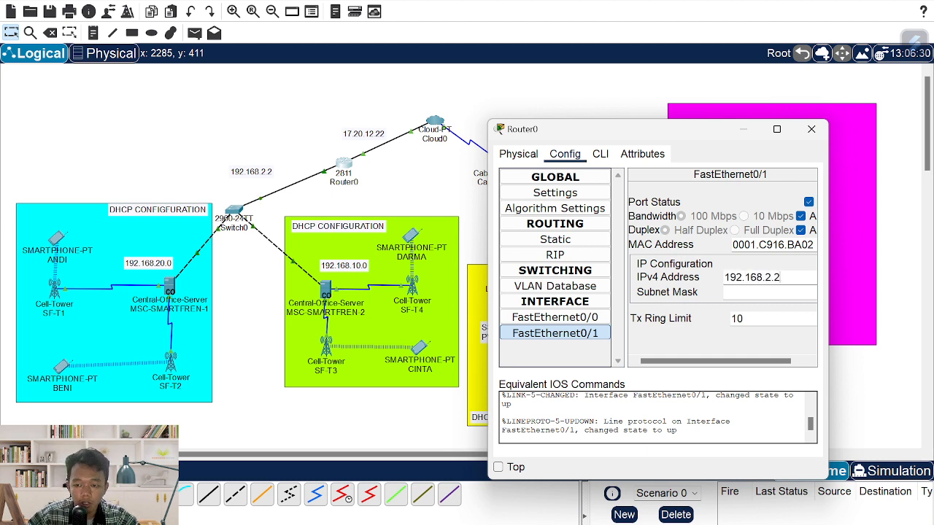
key(Tab)
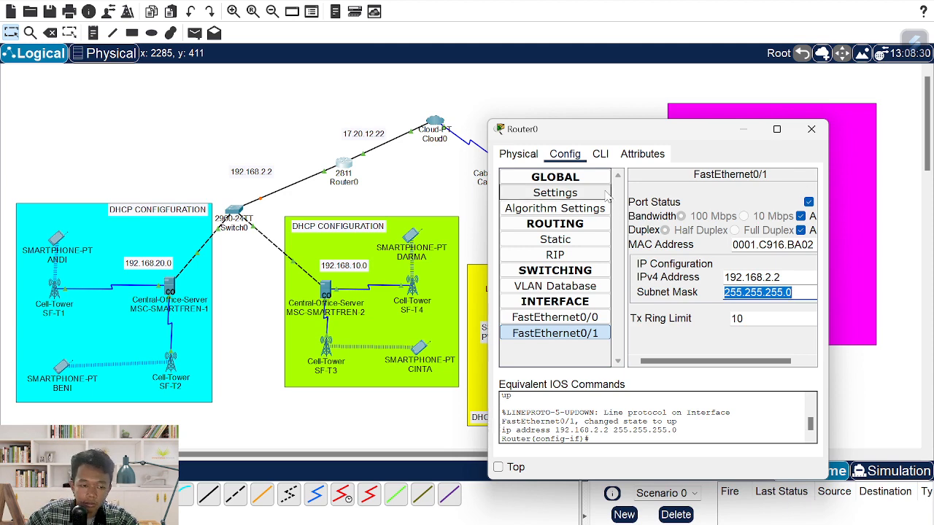
click(600, 157)
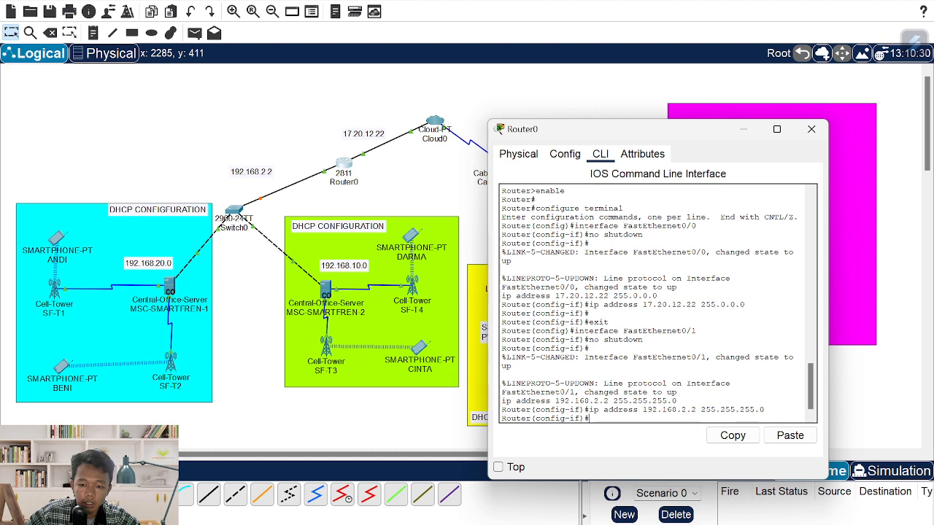
text(ex)
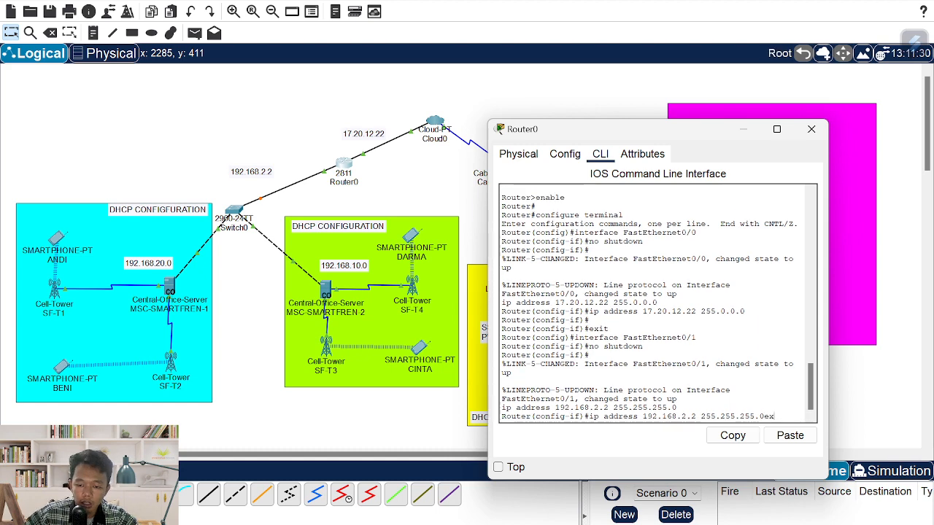
key(Return)
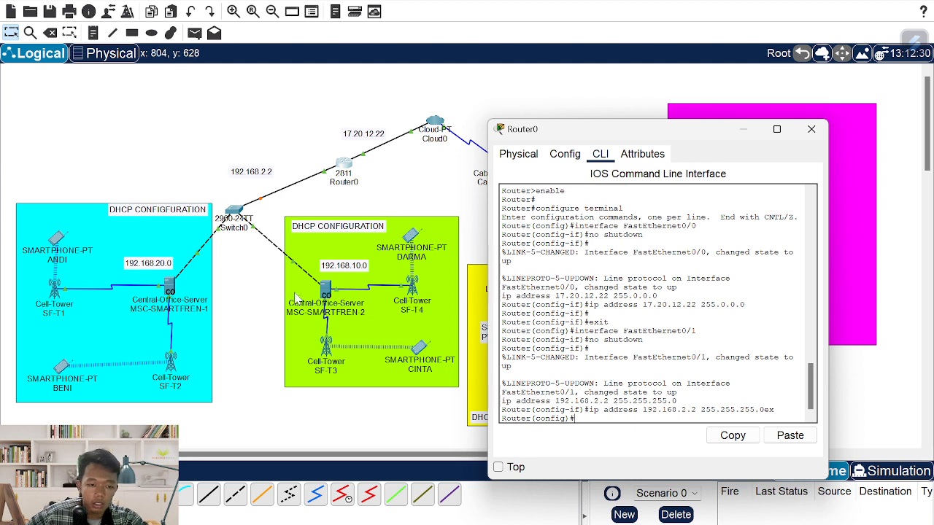
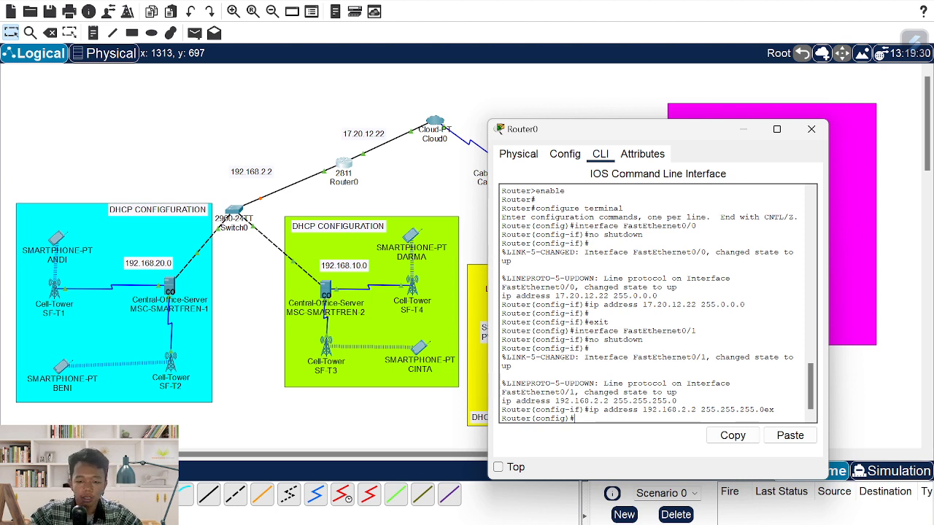
- On Router0, create DHCP pool wilayah_ab for network 192.168.2.0 with mask 255.255.255.0
text(dh)
key(Tab)
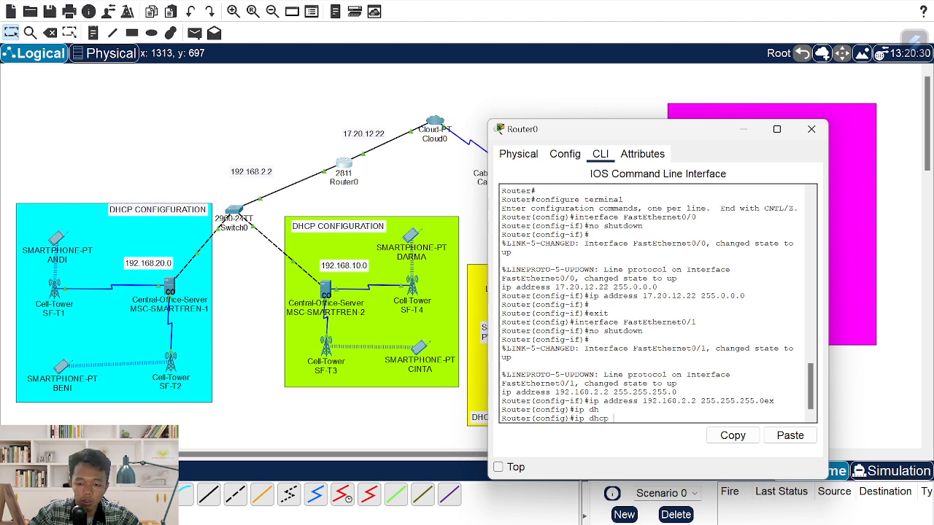
text(poo)
key(Tab)
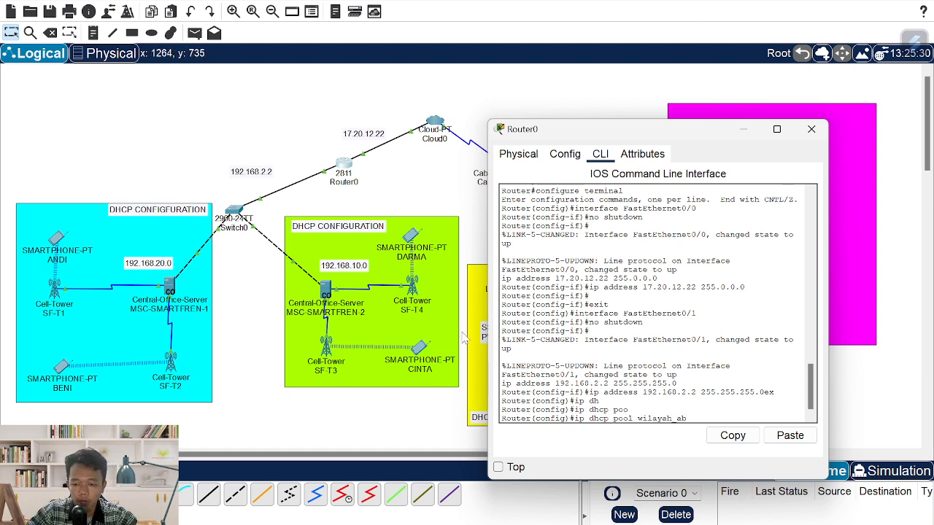
key(Return)
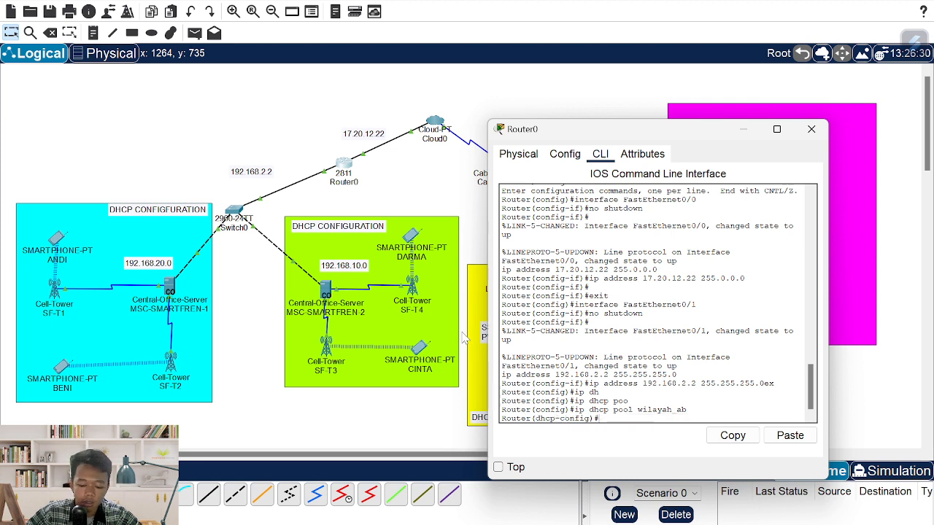
key(Tab)
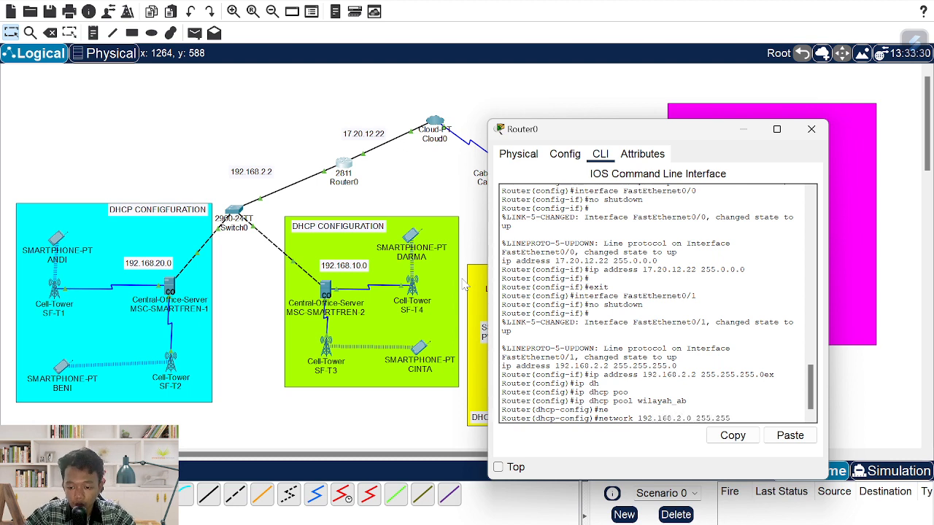
text(.255.0)
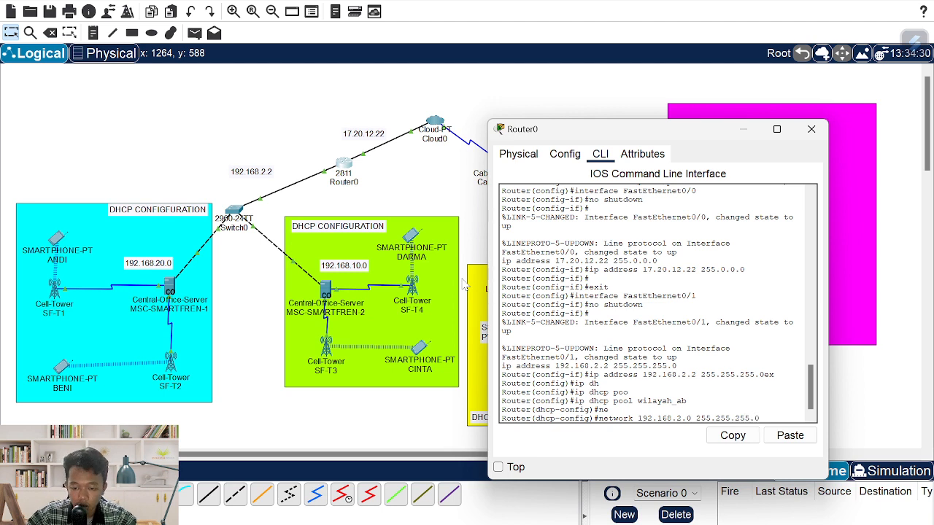
key(Return)
- Give the pool default router 192.168.2.2 and DNS server 8.8.8.8
text(def)
key(Tab)
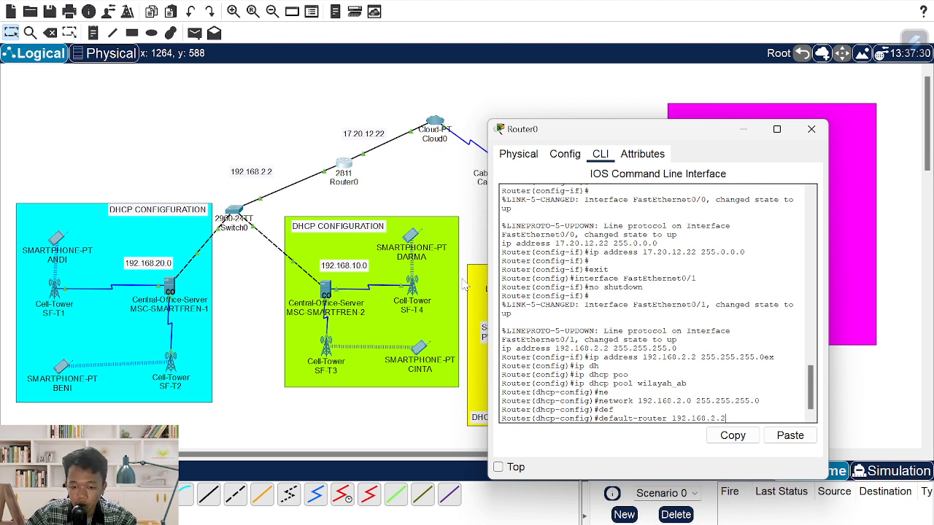
text(192.168.2.2)
key(Return)
text(dn)
key(Tab)
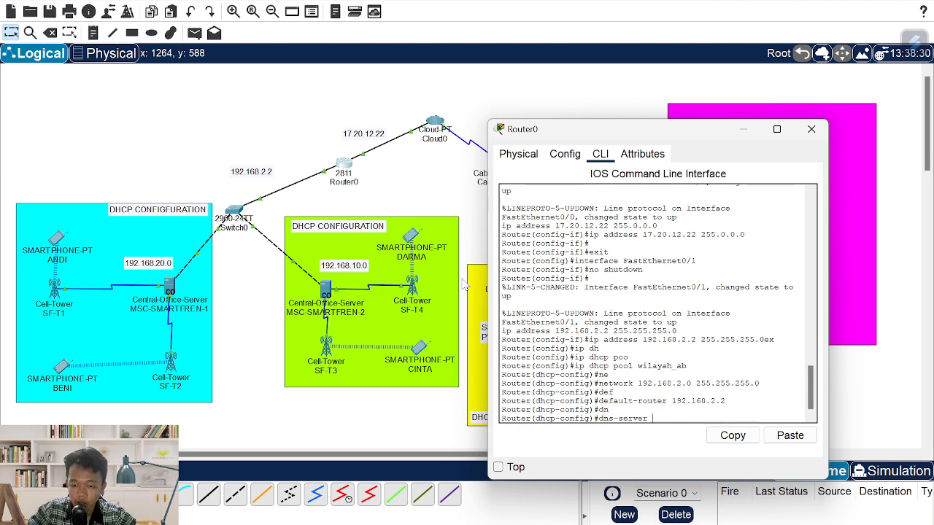
text(8)
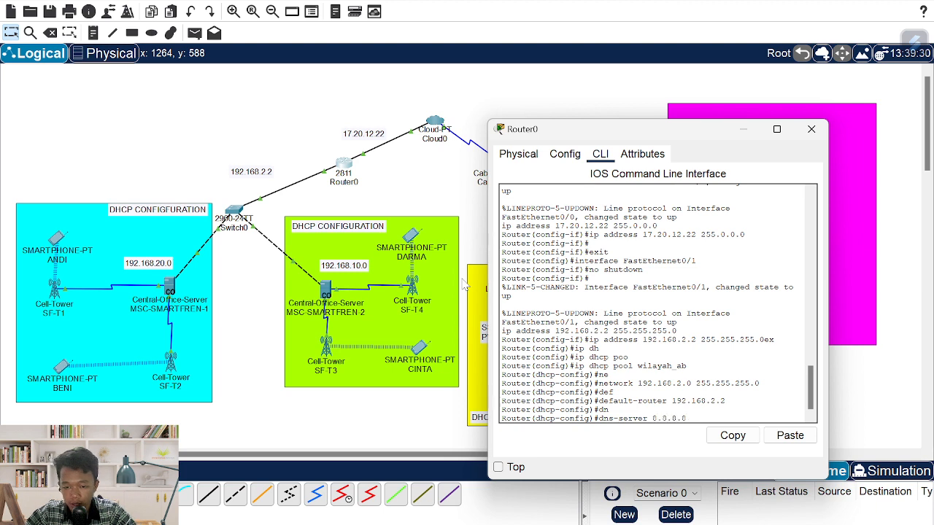
text(.8.8.8)
key(Return)
- Exclude 192.168.2.1–192.168.2.2 from DHCP and close the Router0 console
text(er(dhcp-config)#ex)
key(Return)
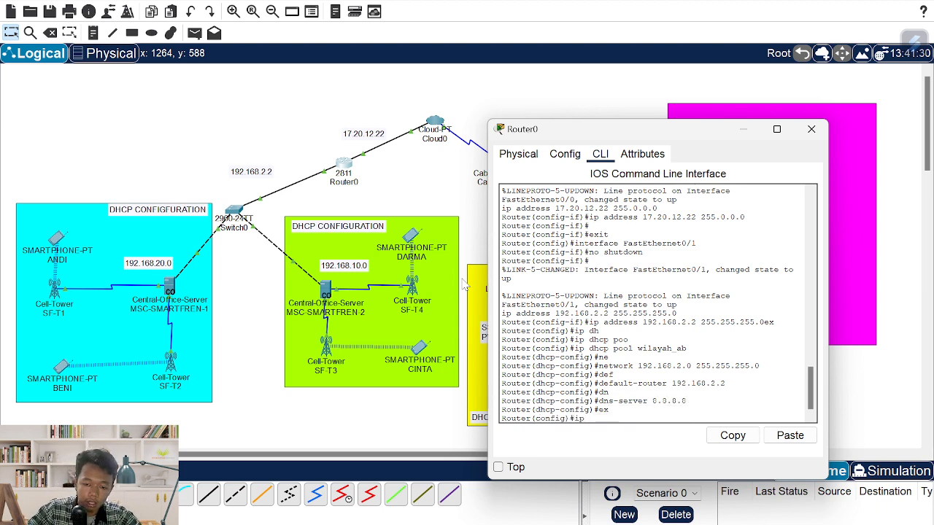
text(ip dh)
key(Tab)
text(ex)
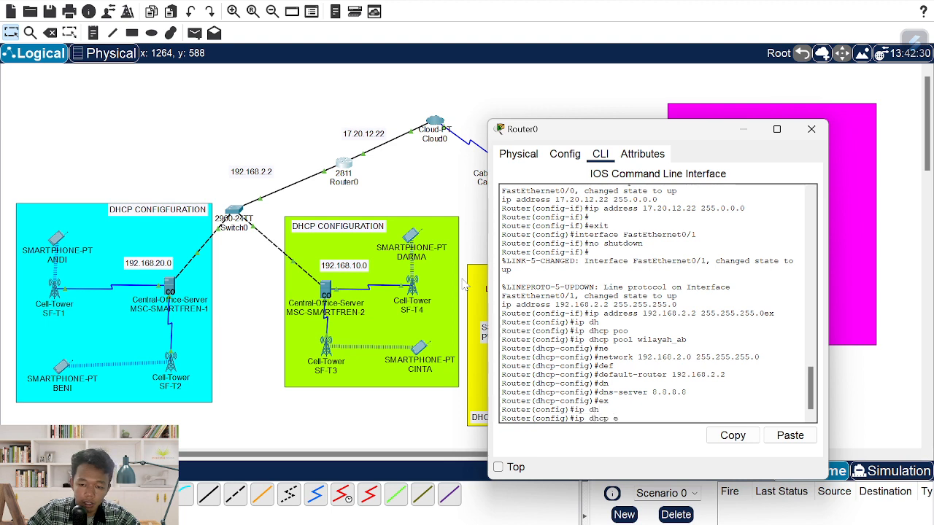
key(Tab)
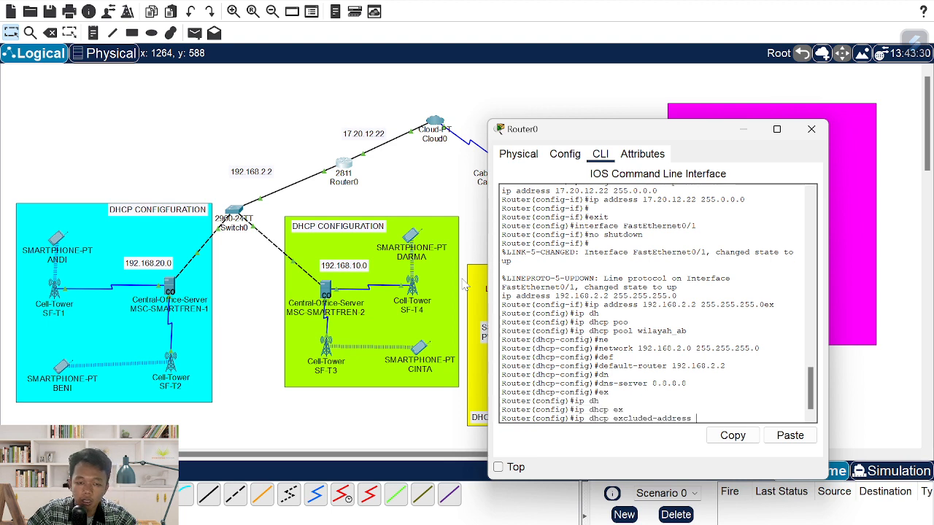
text(192.168)
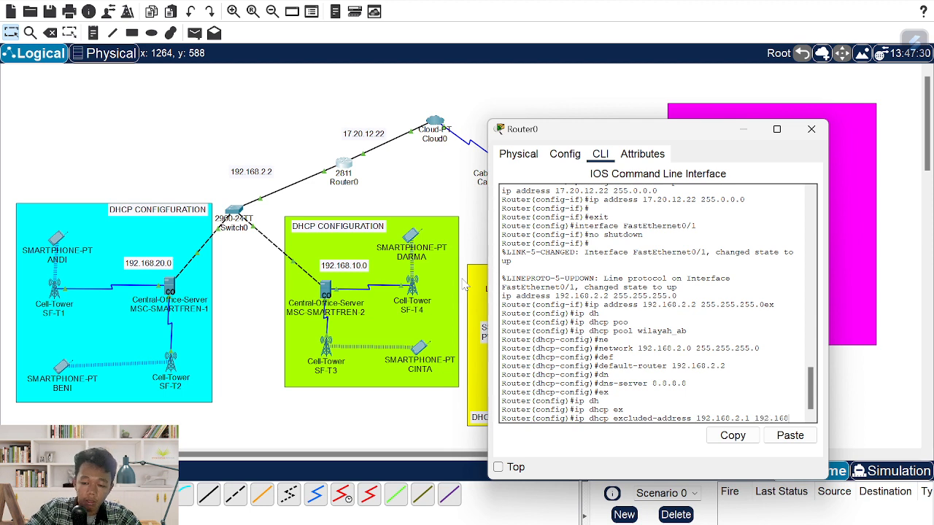
text(.2.2)
key(Return)
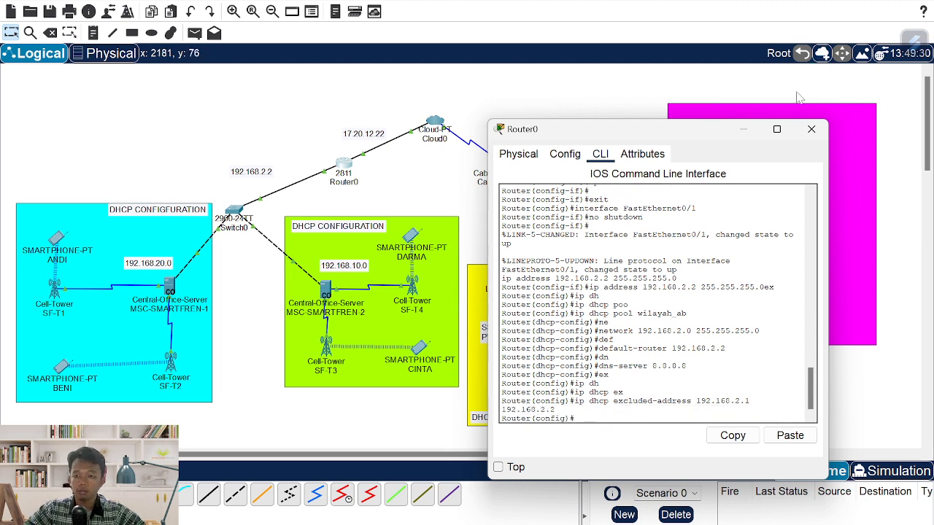
click(810, 130)
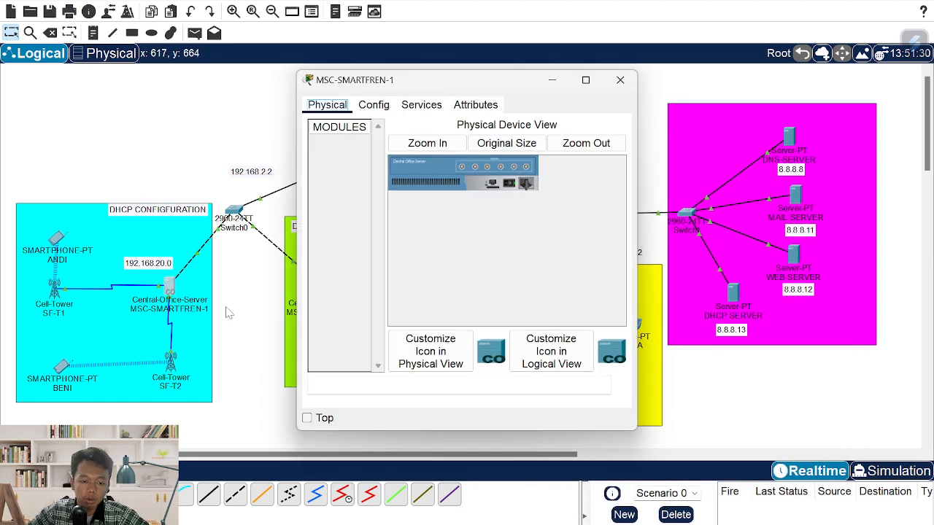
- Replace MSC-SMARTFREN-1's provider ptcellular with its display name MSC-SMARTFREN-1
click(176, 291)
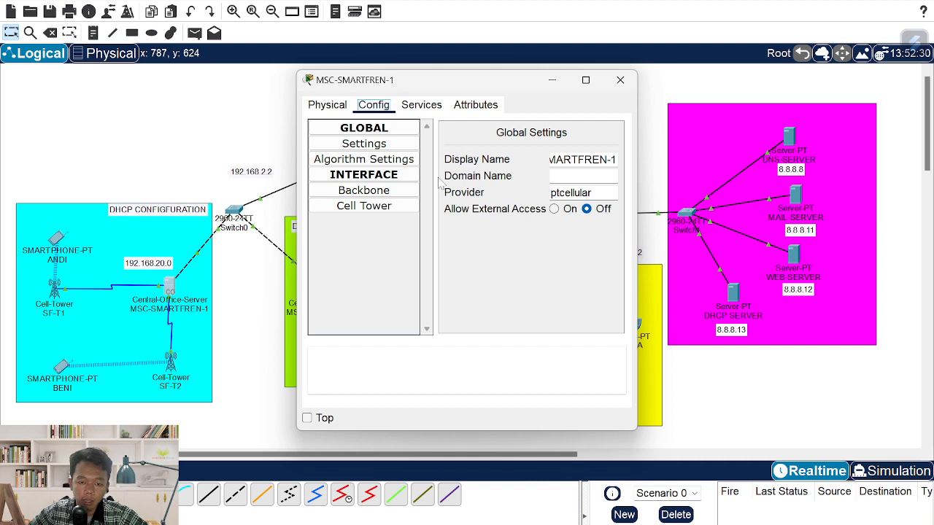
click(385, 194)
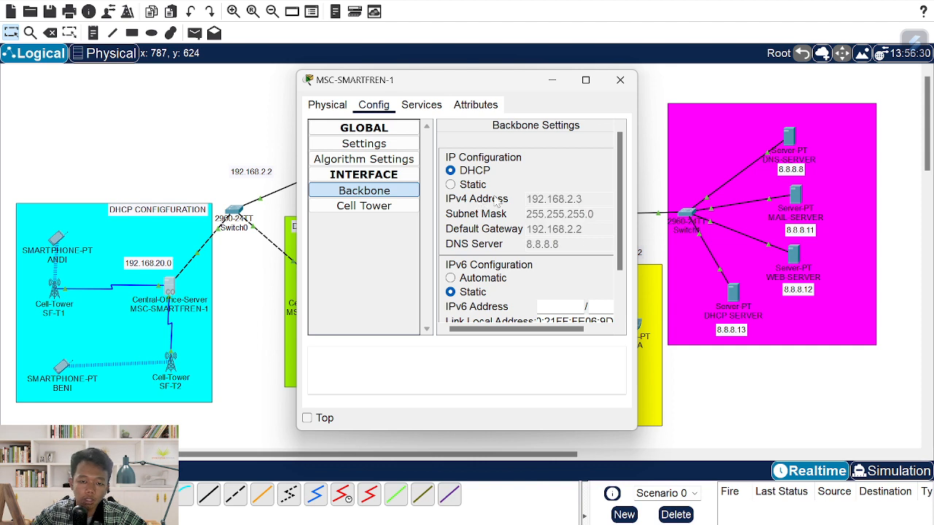
click(374, 147)
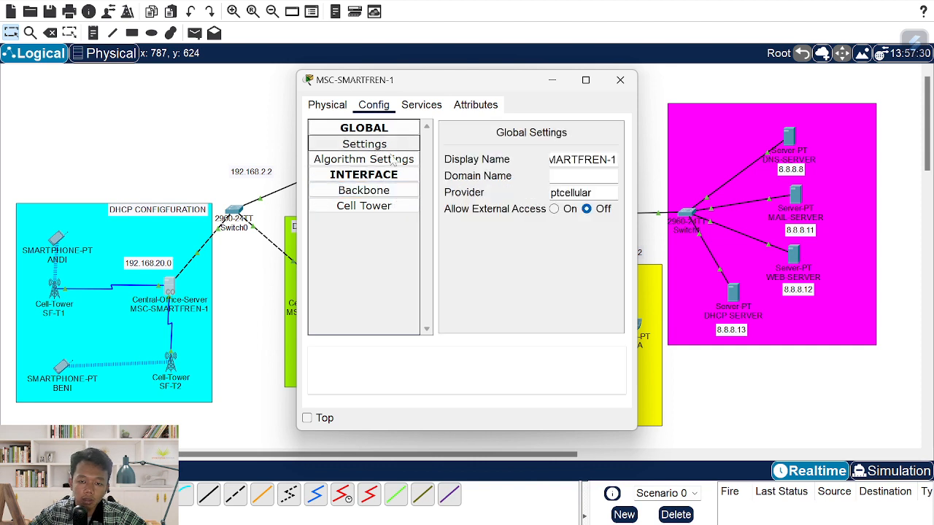
drag(595, 193, 549, 193)
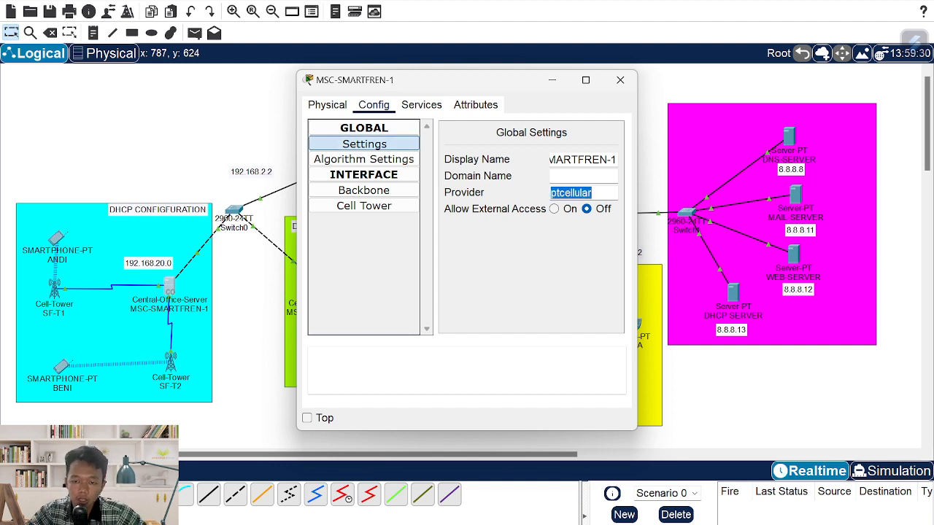
drag(616, 159, 550, 159)
click(595, 193)
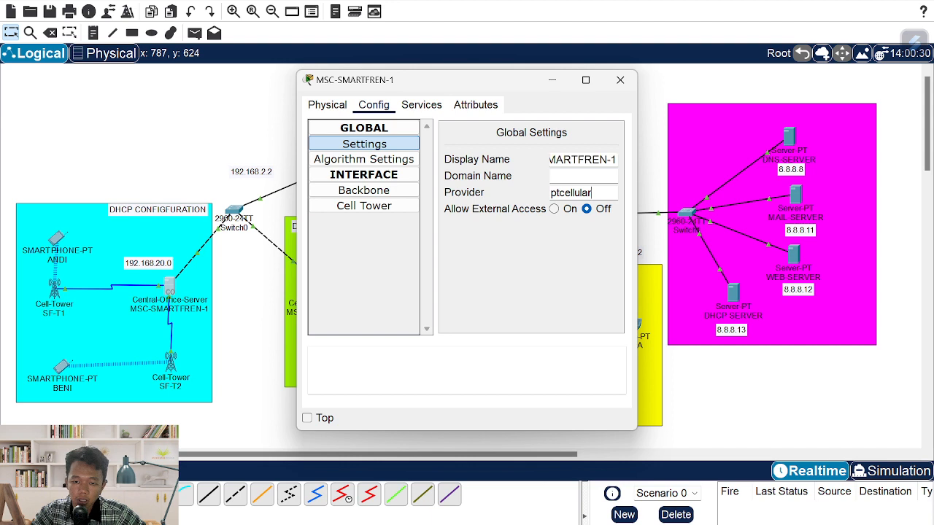
key(ctrl+a)
text(MSC-SMARTFREN-1)
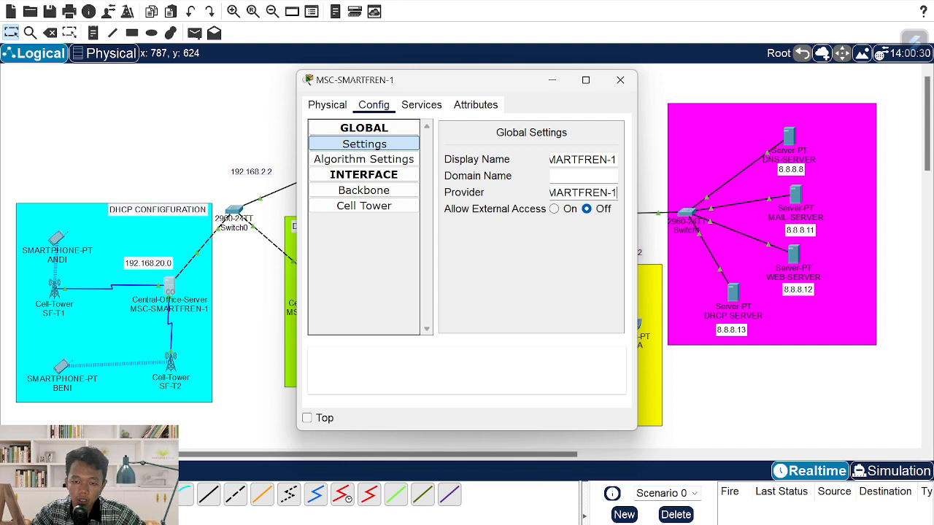
- Set the cell tower interface IPv4 address to 192.168.20.1
click(386, 207)
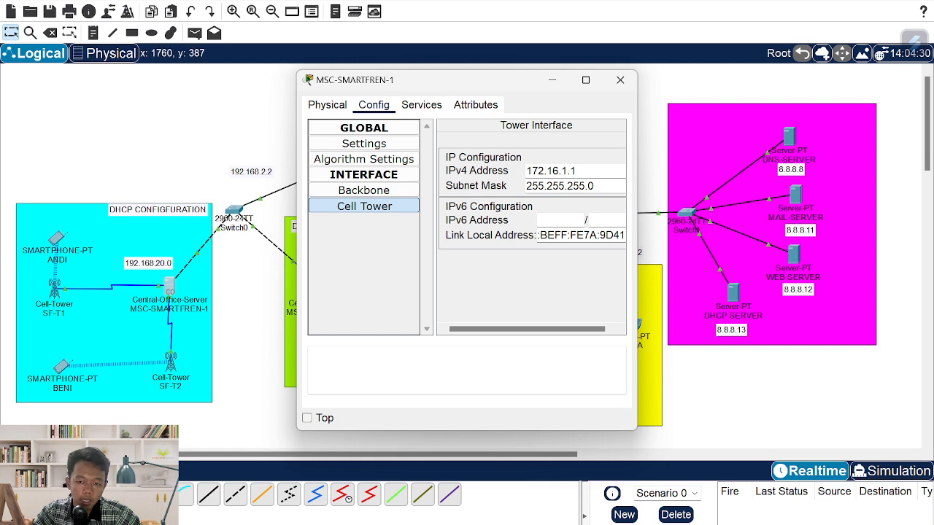
key(ctrl+a)
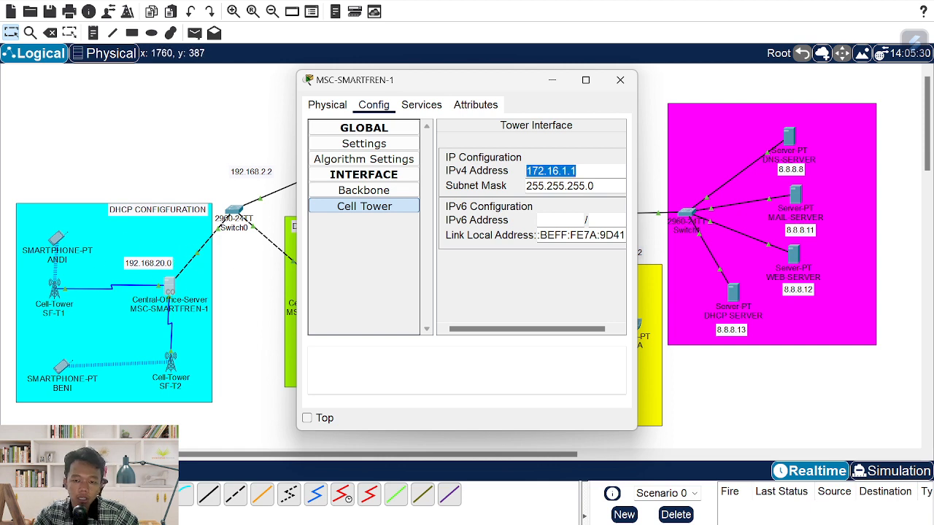
text(192)
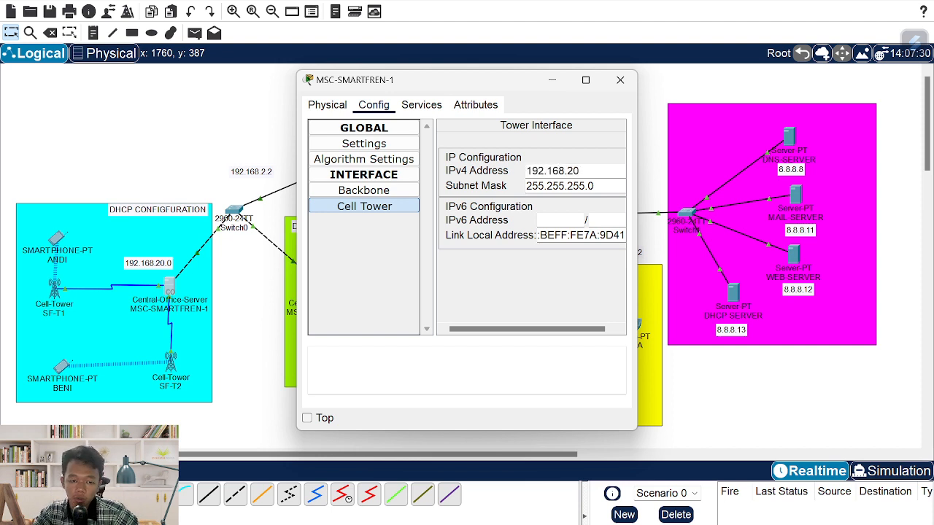
text(.168.20.1)
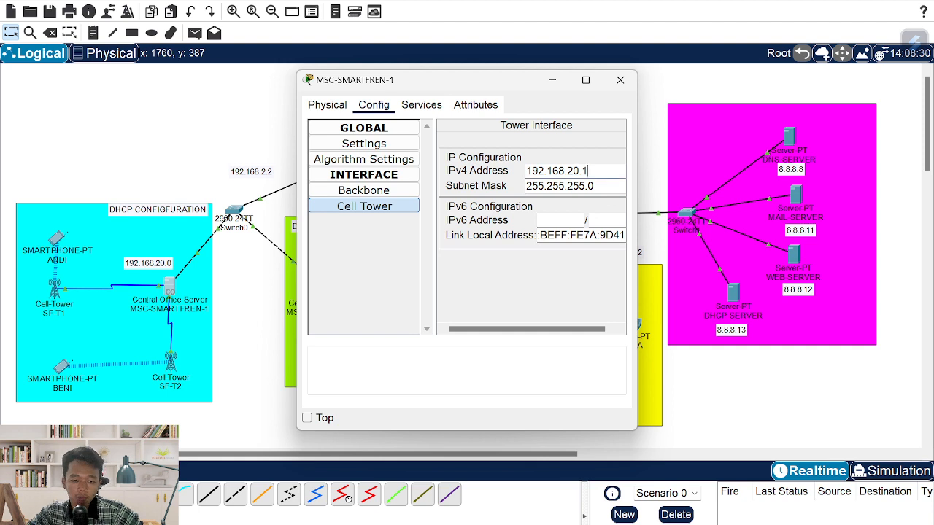
- Save DHCP DNS server 8.8.8.8 and close the server window
click(421, 108)
click(377, 160)
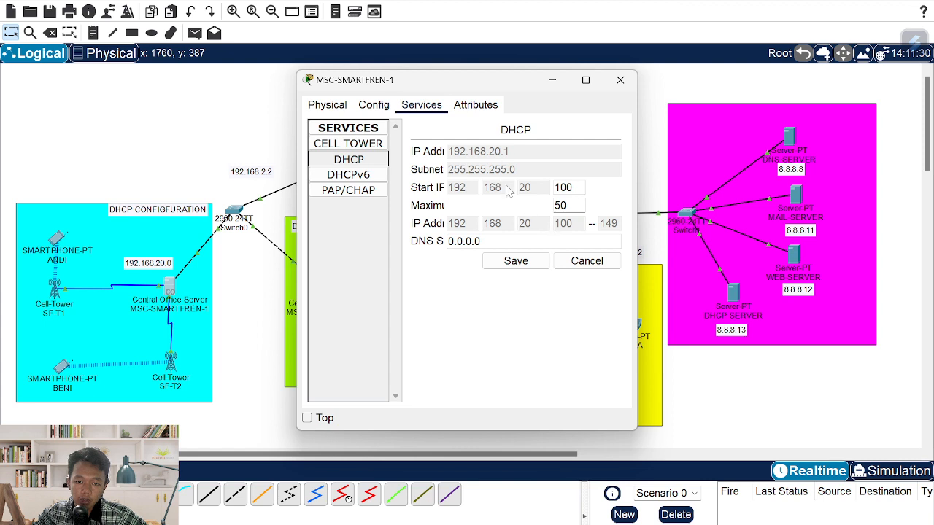
text(8.8.8.8)
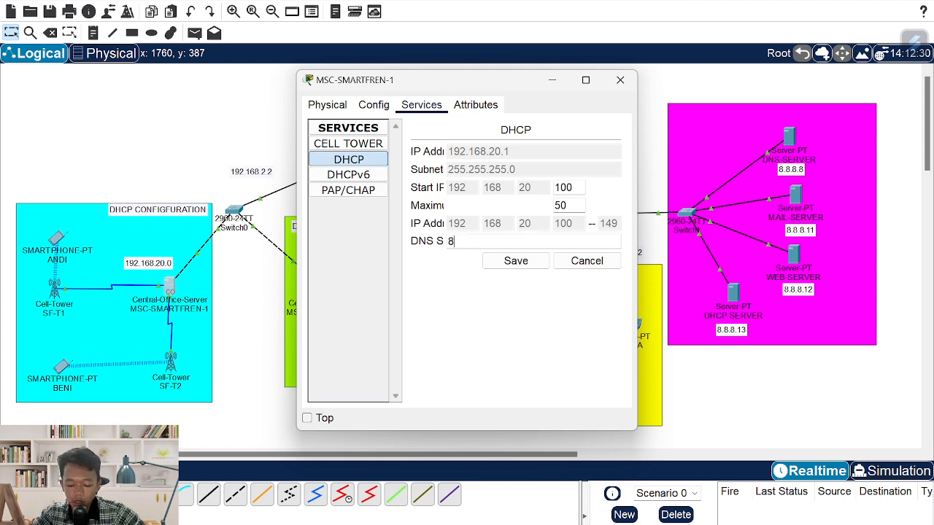
click(516, 262)
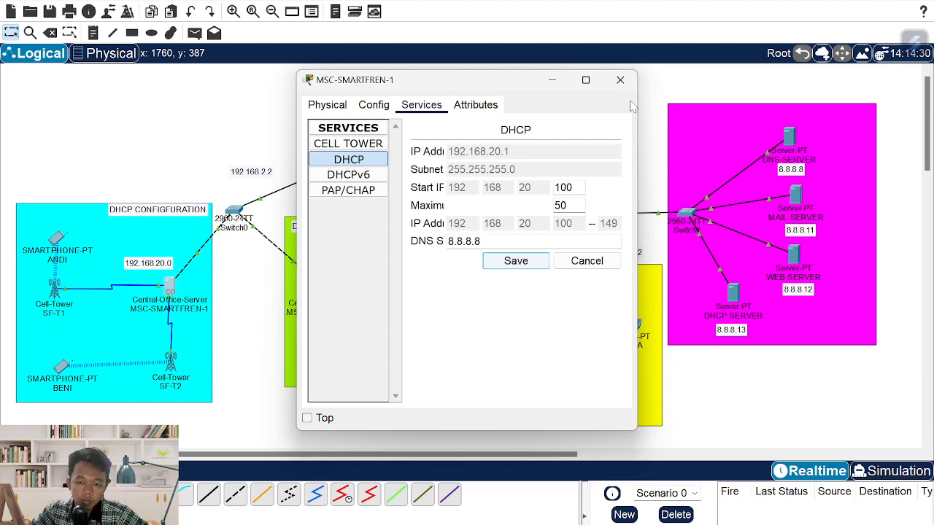
click(619, 80)
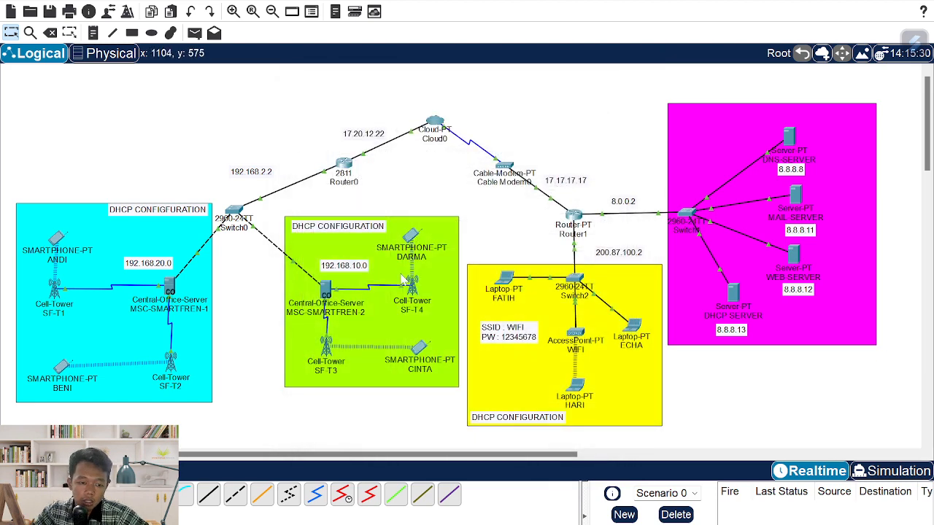
- Set MSC-SMARTFREN-2's cell tower IPv4 address to 192.168.10.1
click(328, 290)
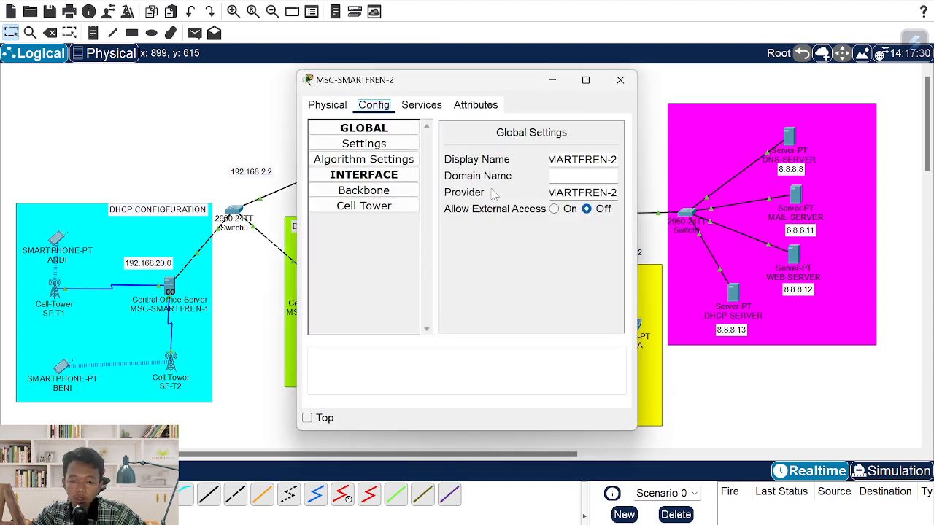
click(363, 190)
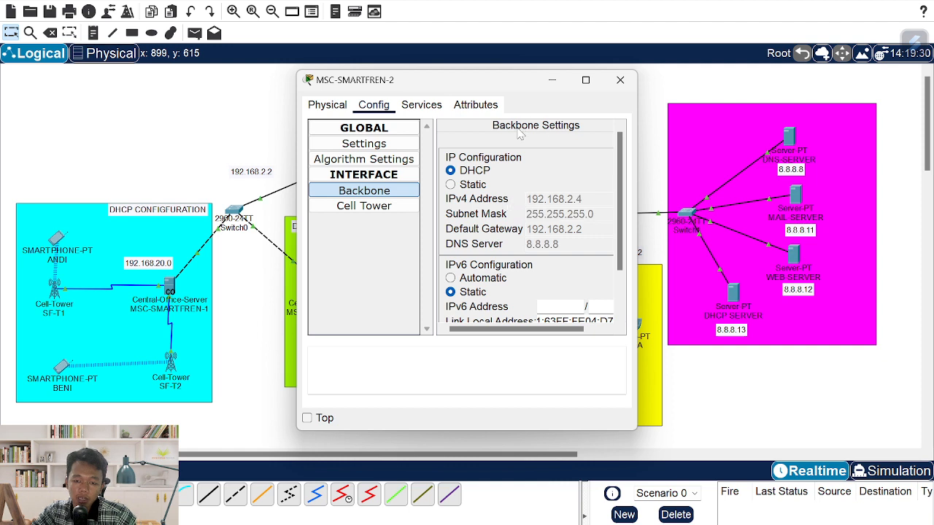
click(390, 213)
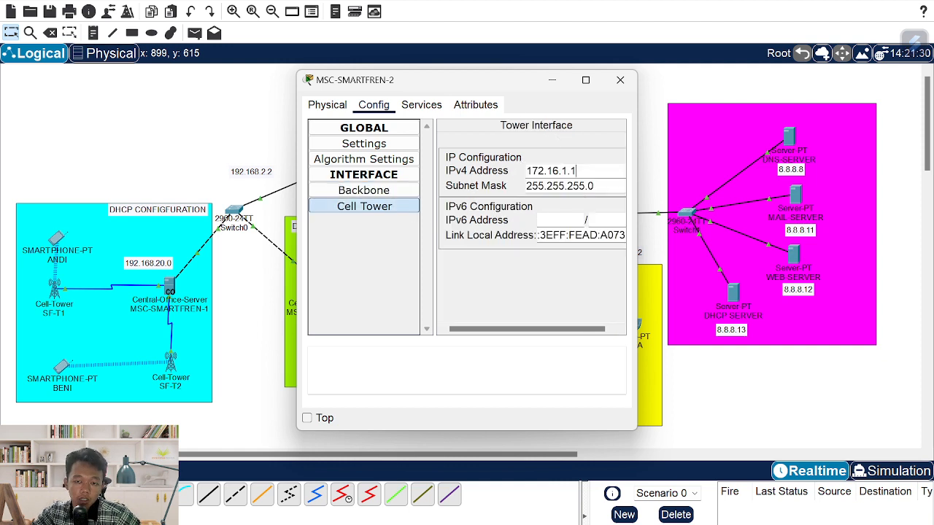
key(ctrl+a)
text(192)
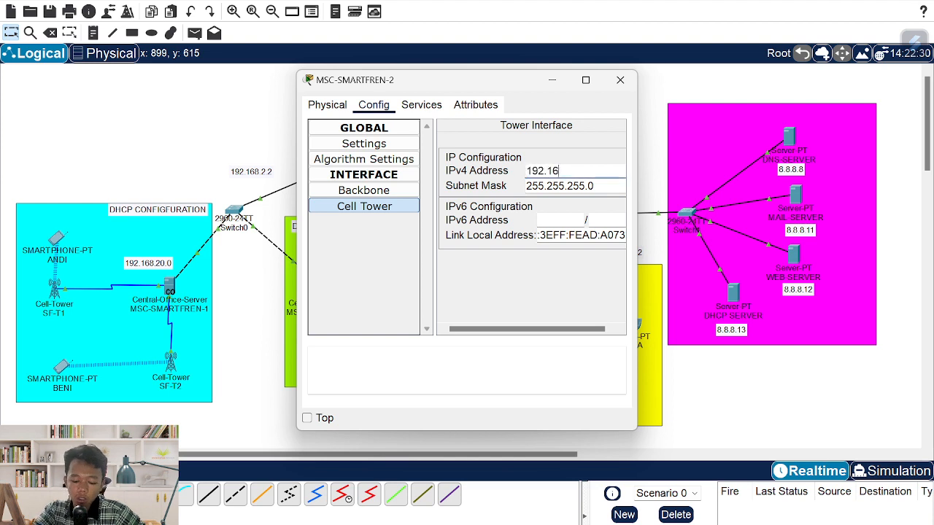
text(.168.10.)
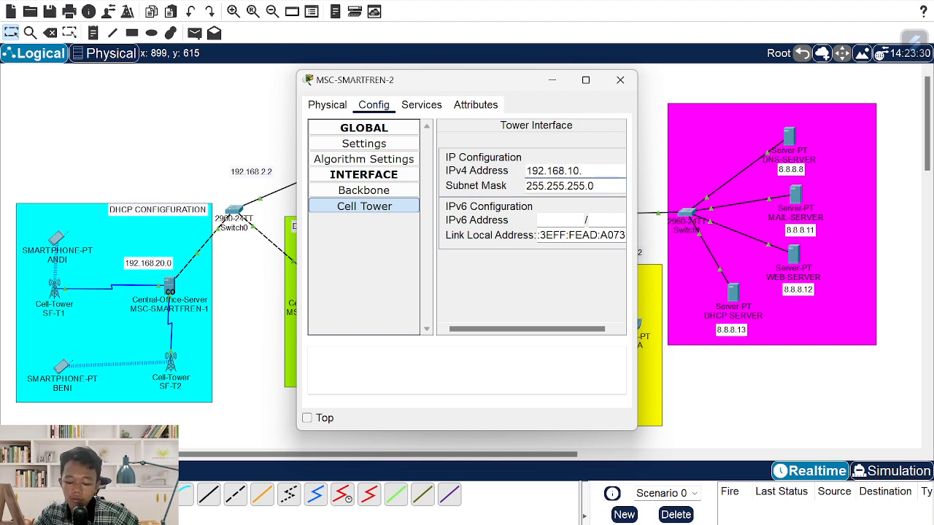
text(1)
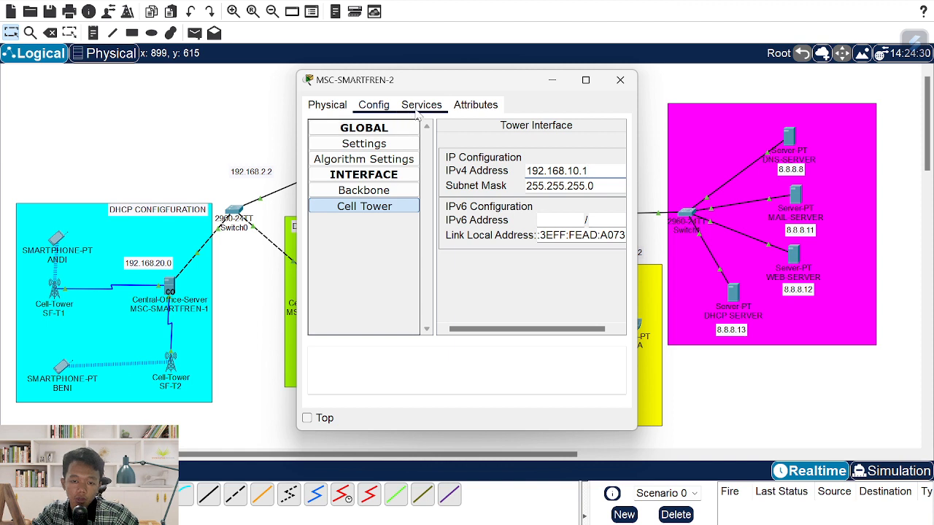
- Save its DHCP pool with DNS server 8.8.8.8 and close the window
click(421, 104)
click(348, 158)
click(485, 241)
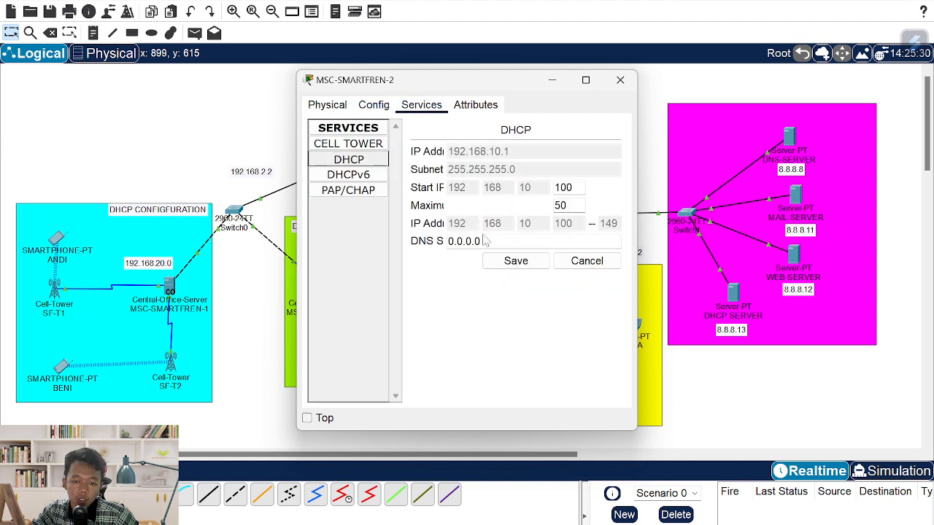
key(ctrl+a)
text(8.8)
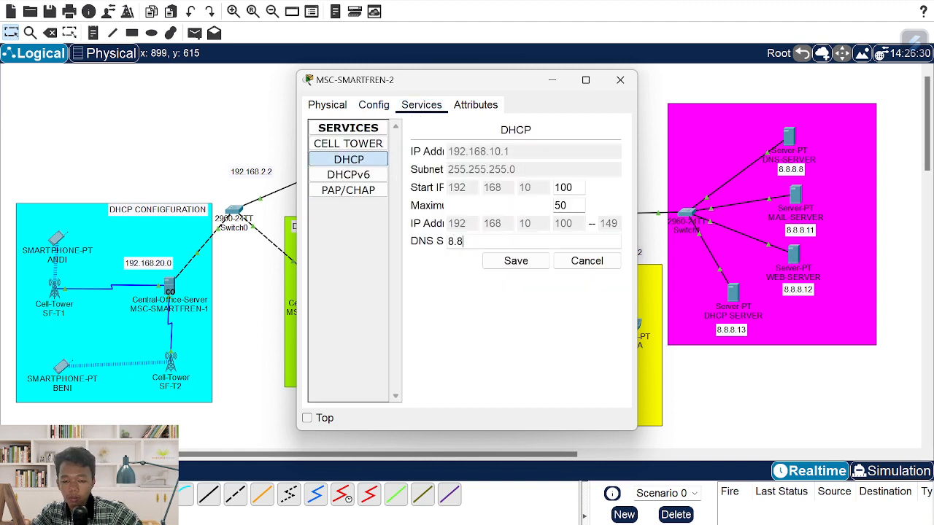
click(515, 260)
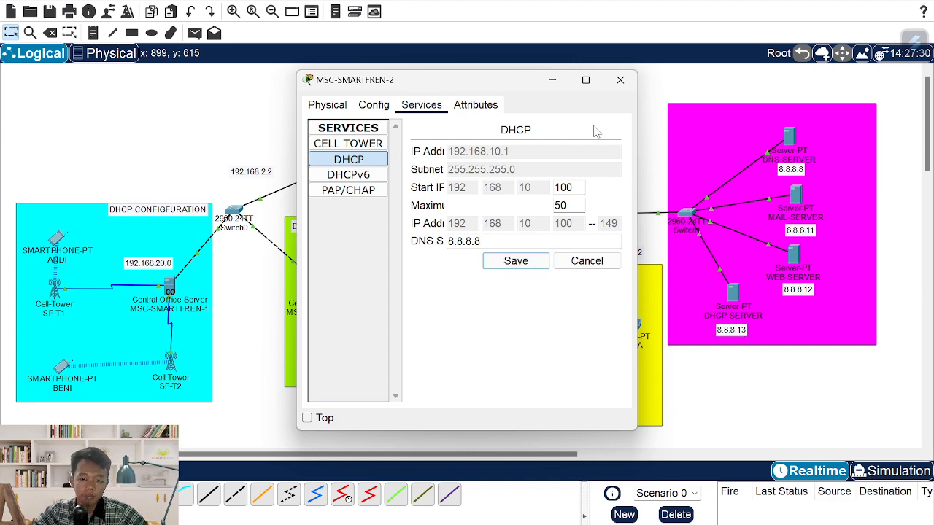
click(620, 84)
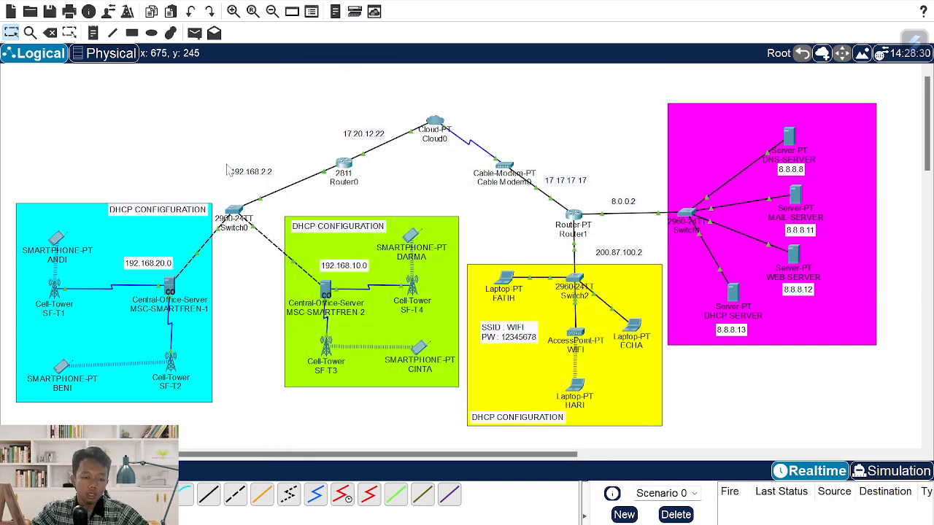
- Renew the cellular DHCP addresses of both 192.168.20.0-area smartphones
click(57, 237)
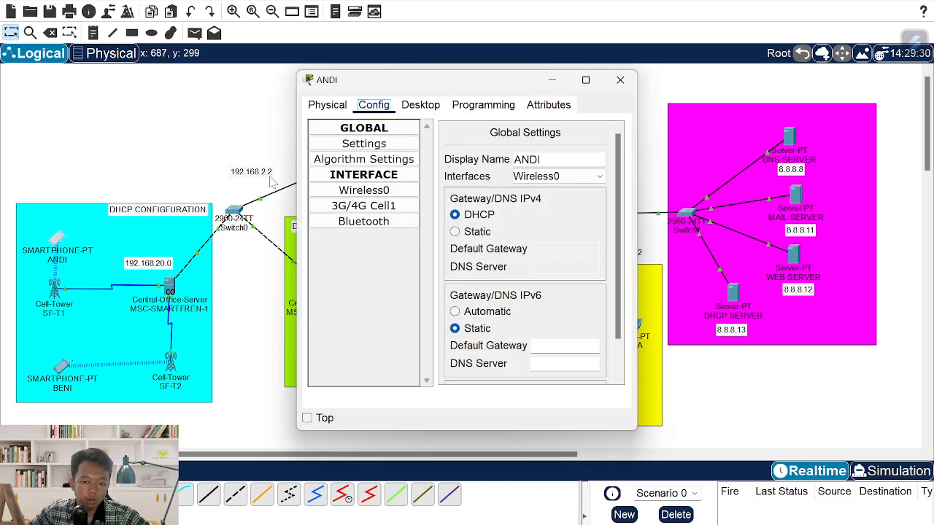
click(388, 206)
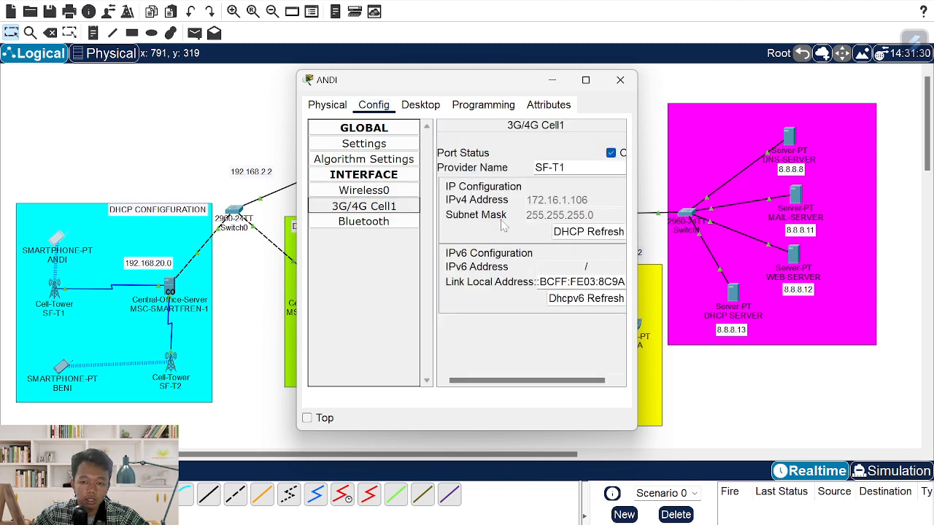
click(597, 231)
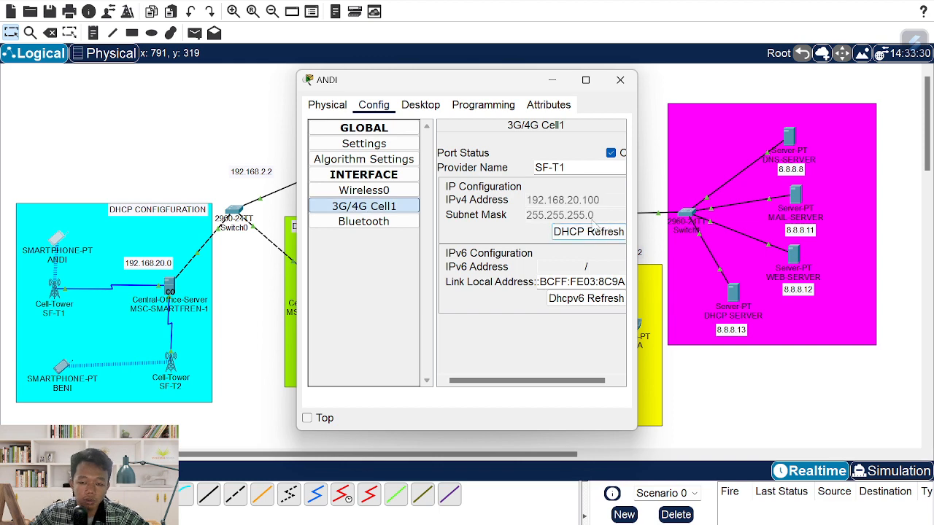
click(624, 86)
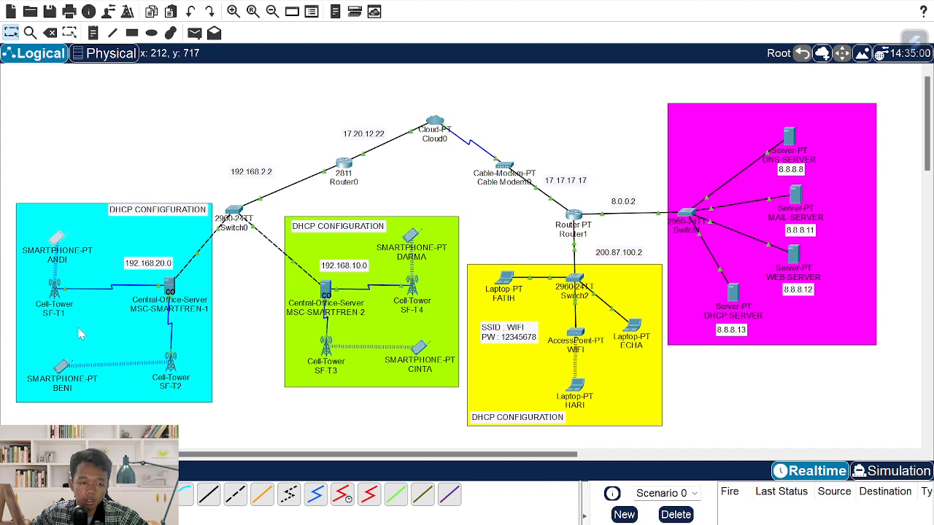
click(64, 370)
click(365, 191)
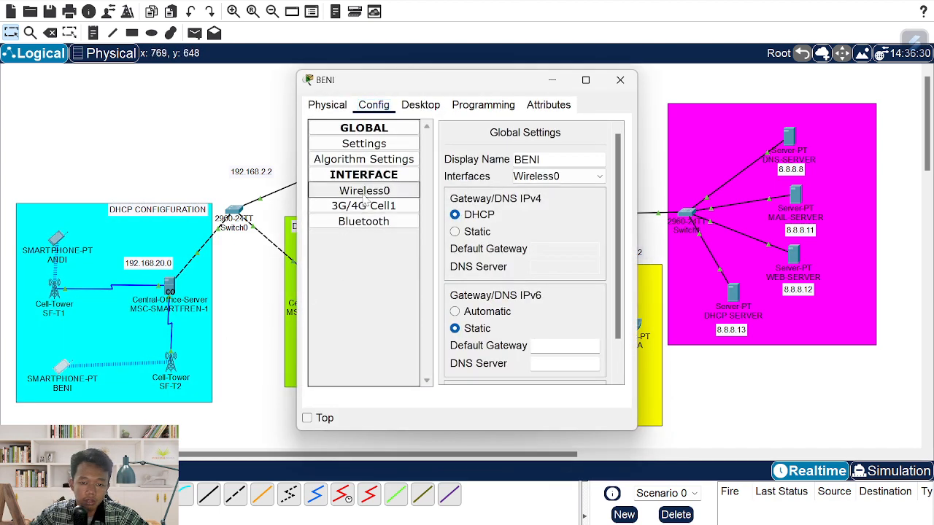
click(364, 205)
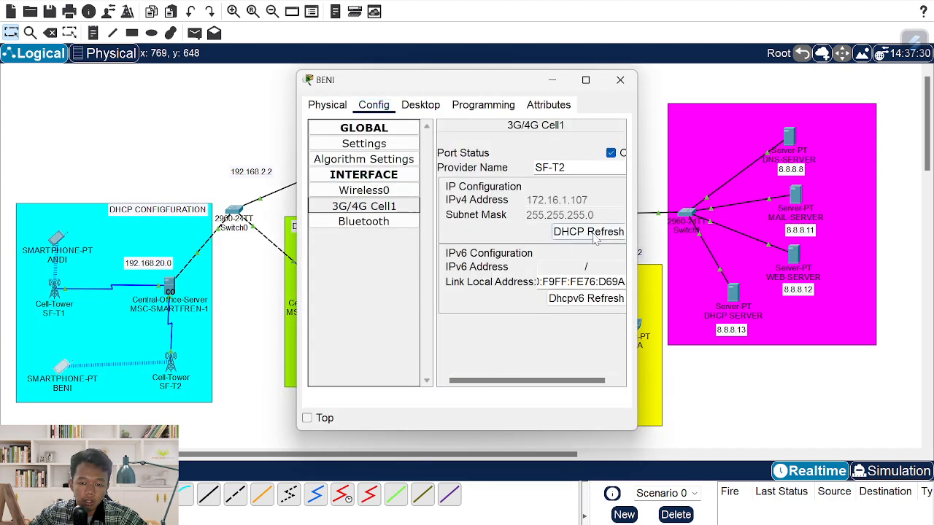
click(591, 234)
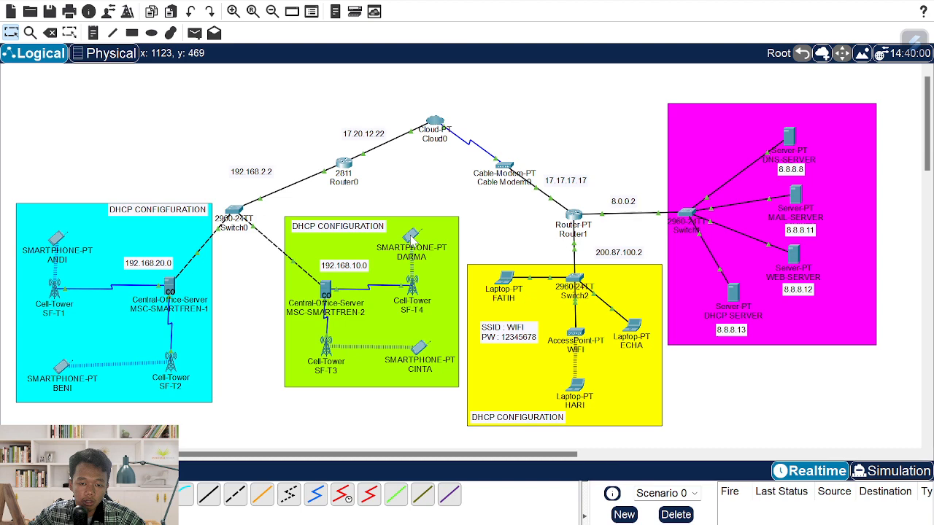
click(412, 240)
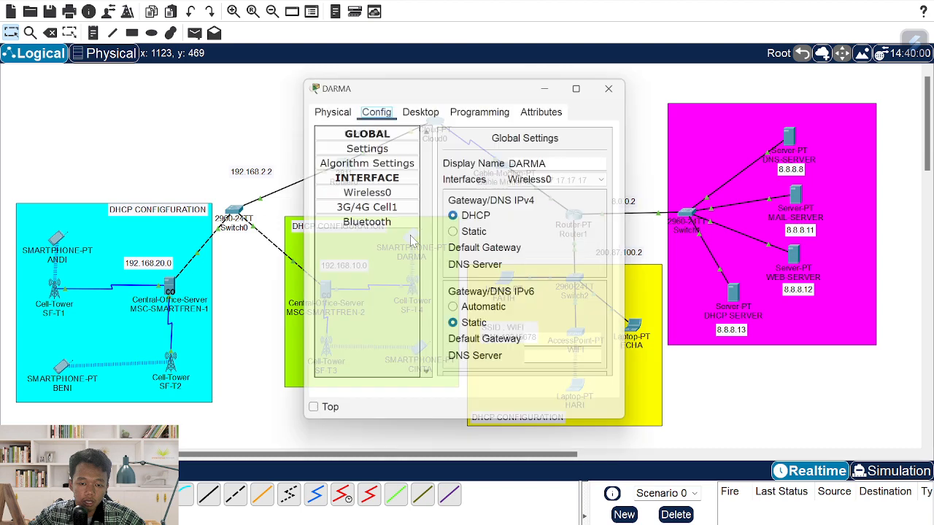
- Renew DARMA and CINTA's cellular addresses, getting 192.168.10.100 and 192.168.10.101
click(358, 209)
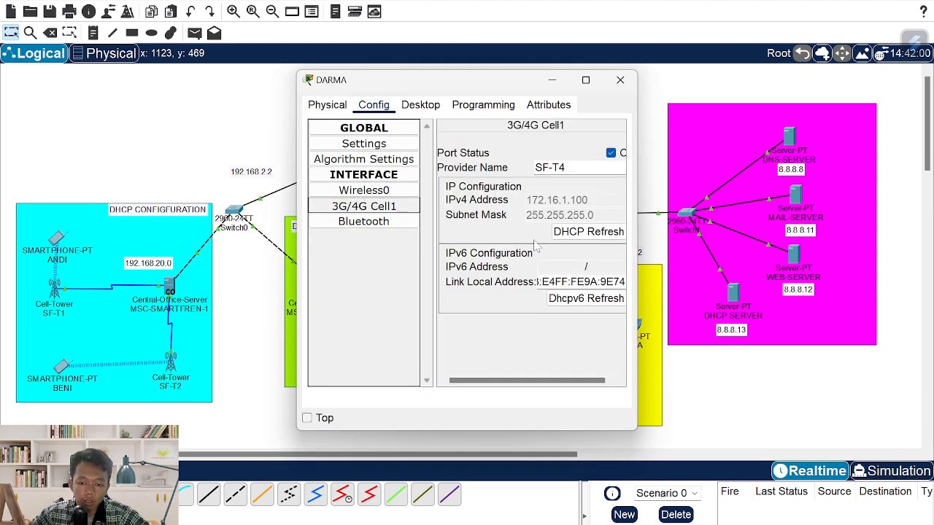
click(577, 234)
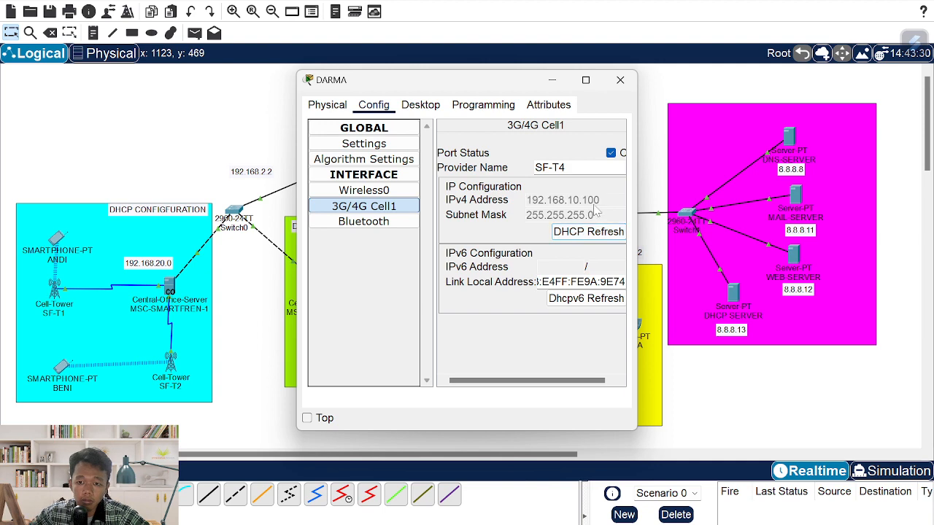
click(619, 80)
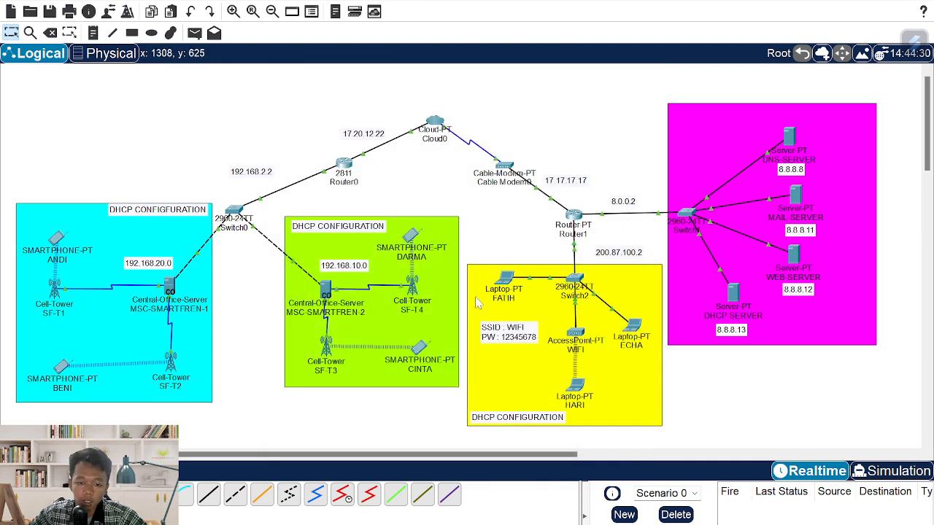
click(419, 351)
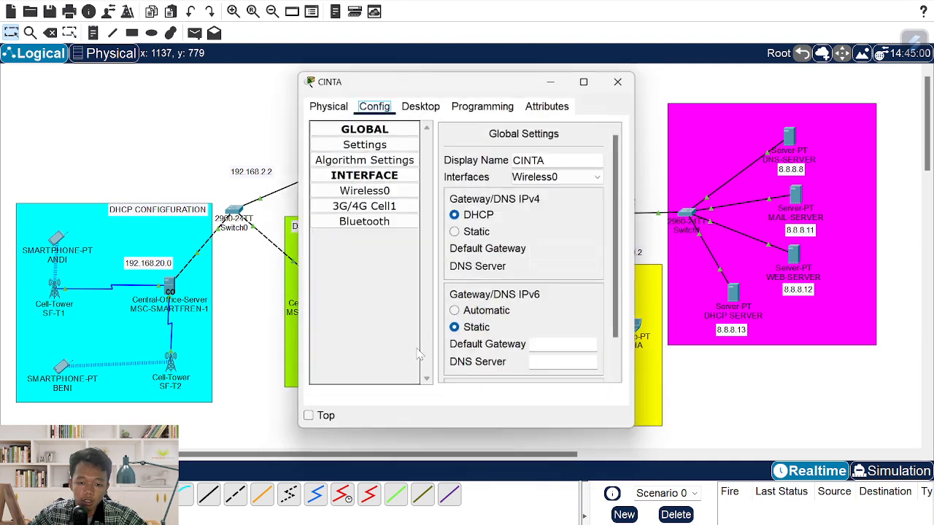
click(363, 206)
click(574, 240)
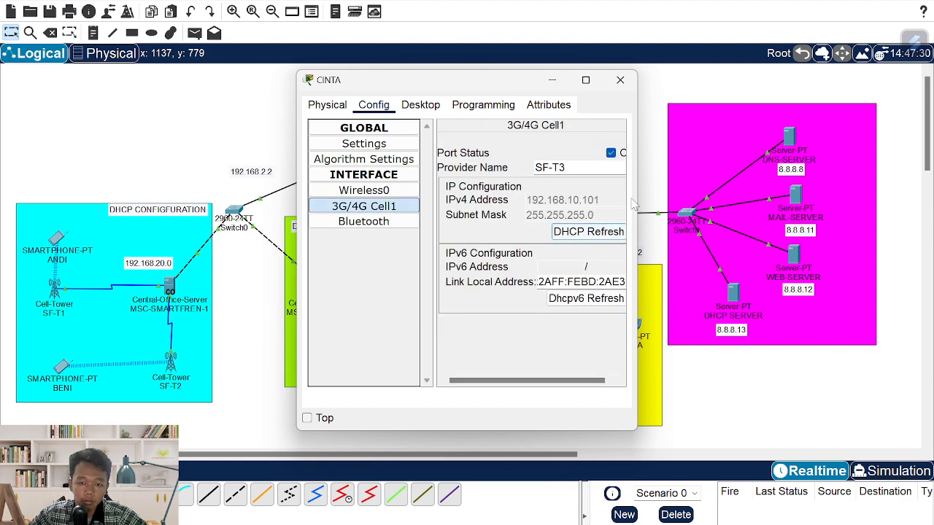
click(620, 79)
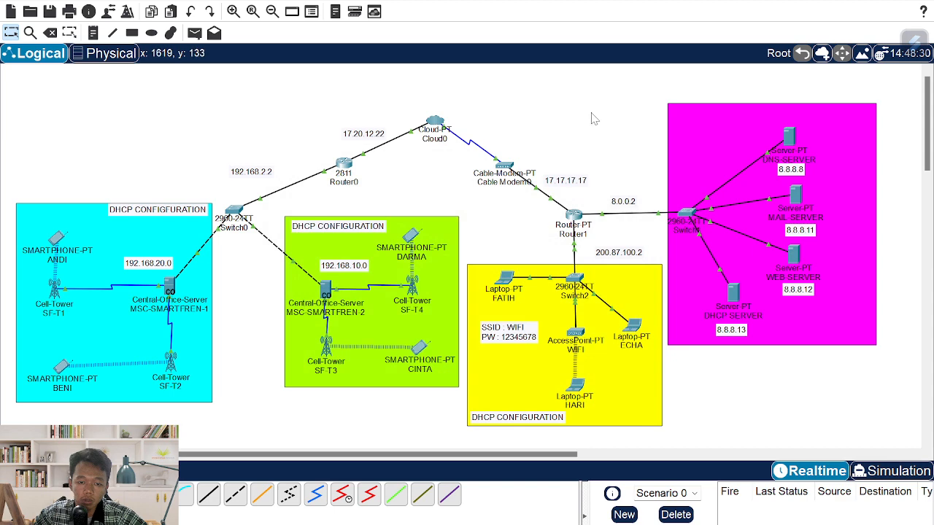
- Add network 192.168.20.0 to Router0's RIP settings
click(343, 165)
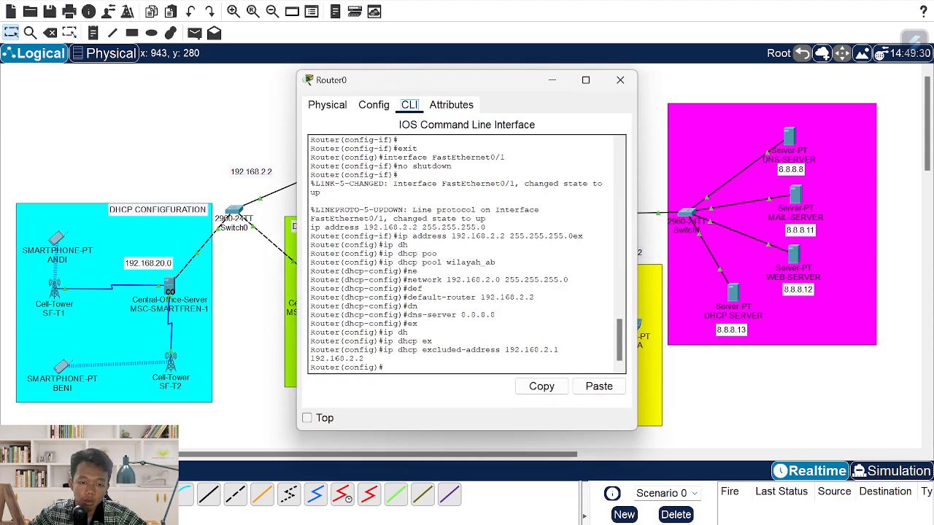
drag(399, 80, 451, 80)
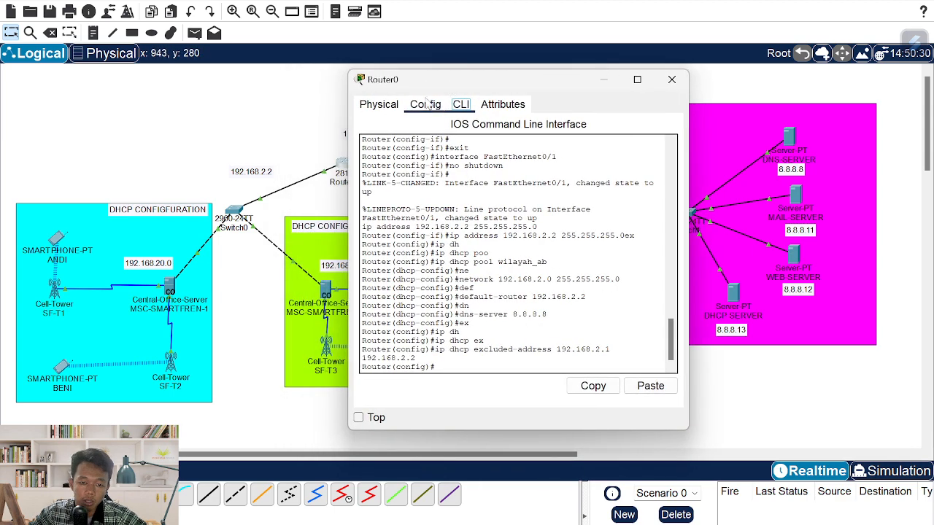
click(425, 105)
click(446, 194)
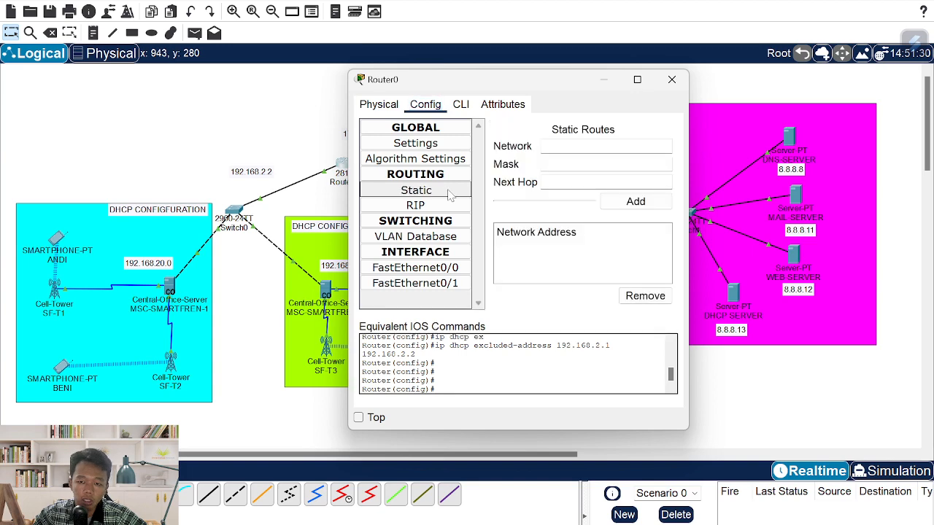
click(445, 205)
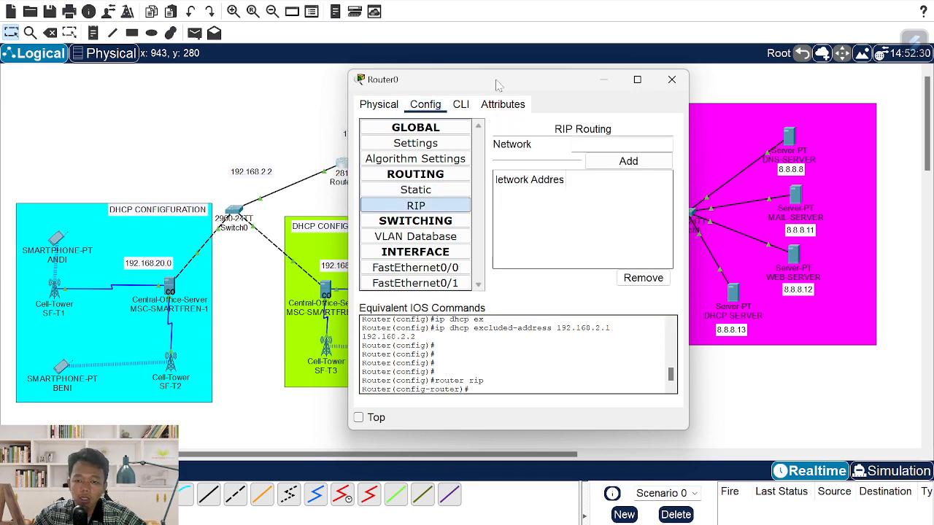
drag(496, 80, 584, 83)
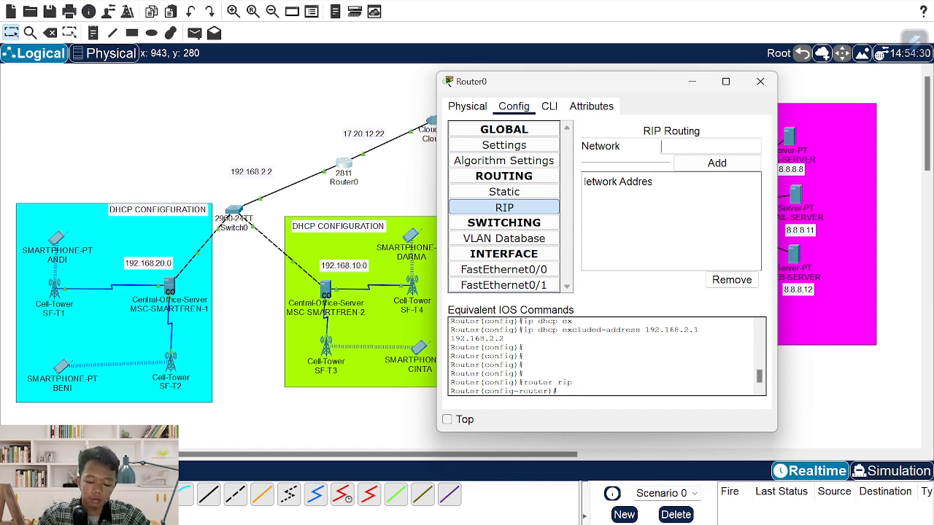
text(192.168.2)
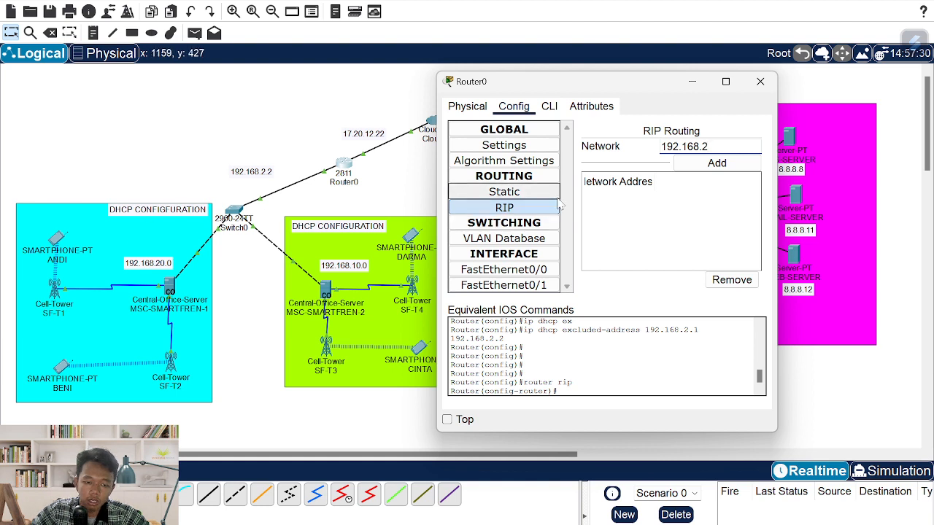
text(0.0)
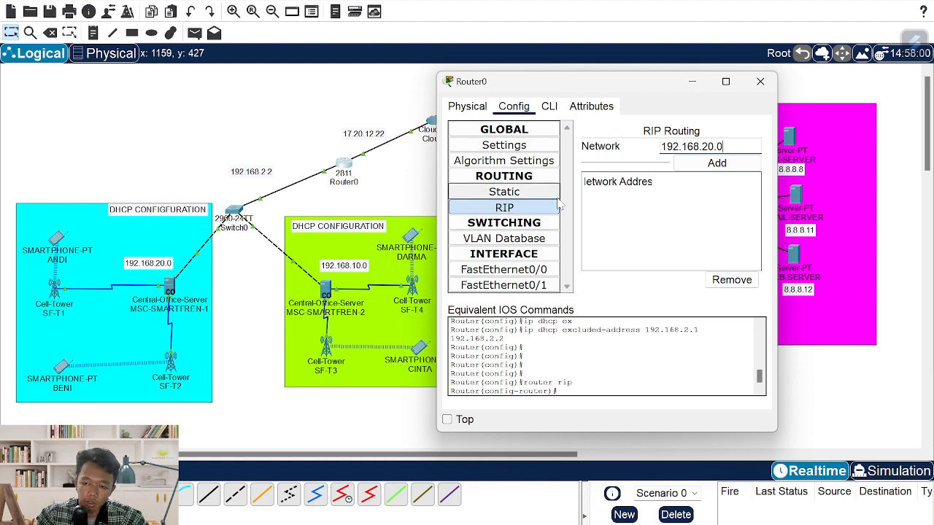
click(693, 165)
- Add RIP networks 192.168.10.0, 192.168.2.0 and 17.0.0.0, then close Router0
click(661, 146)
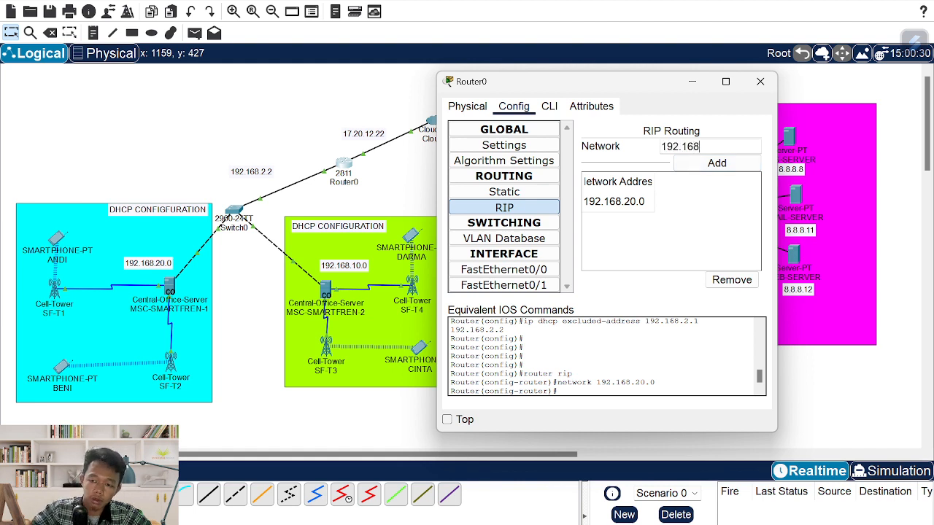
click(729, 166)
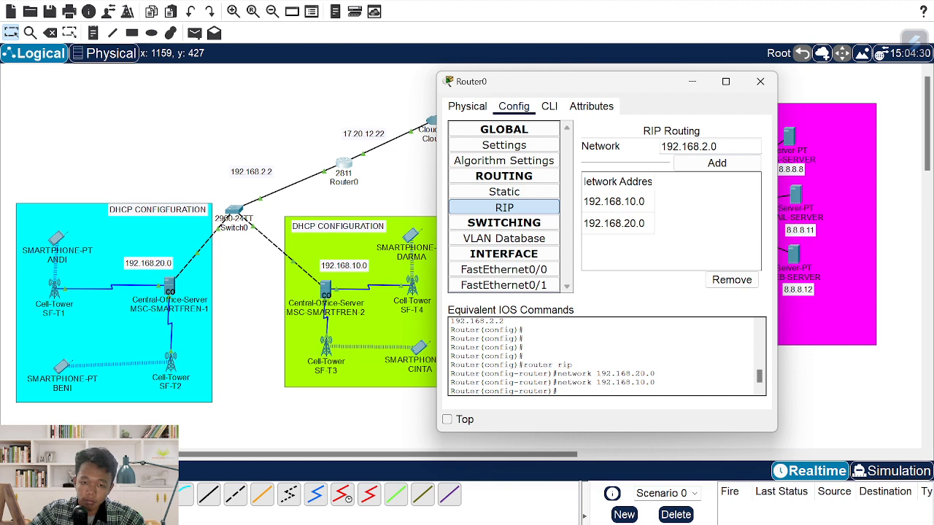
click(734, 166)
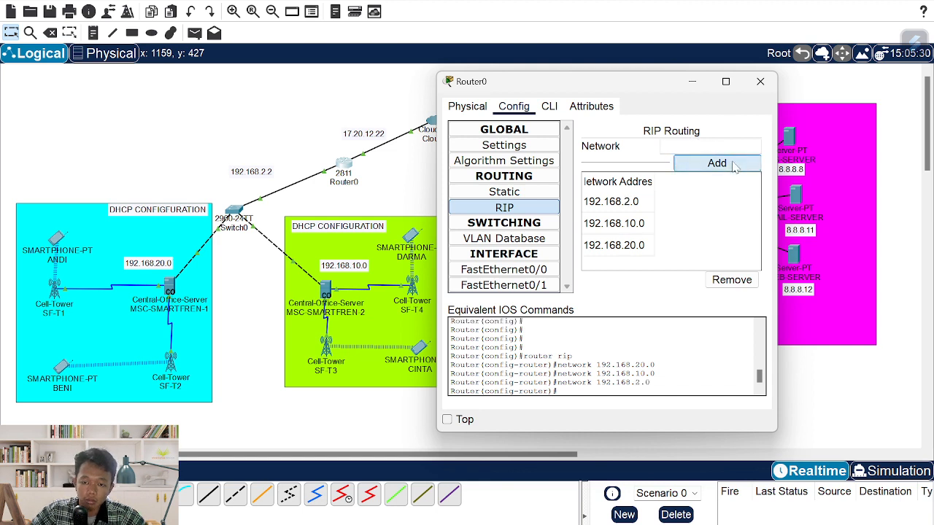
click(686, 146)
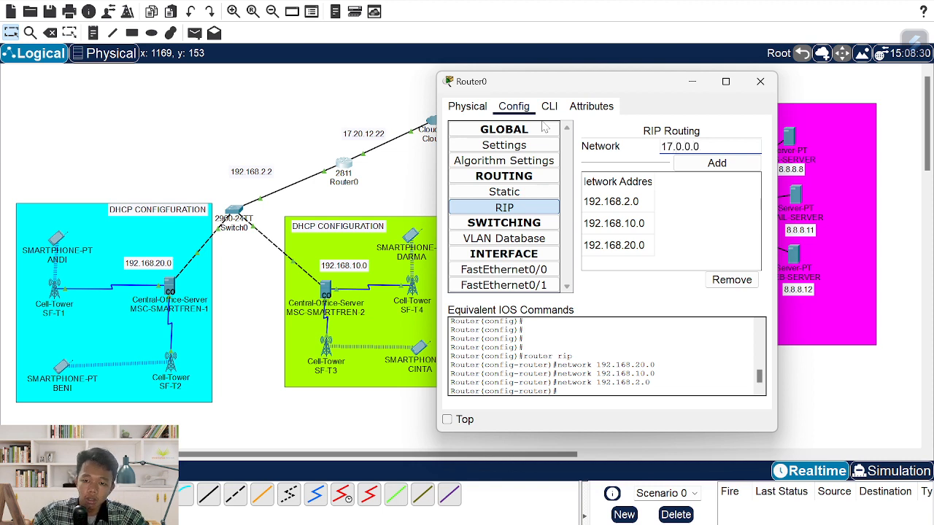
click(707, 162)
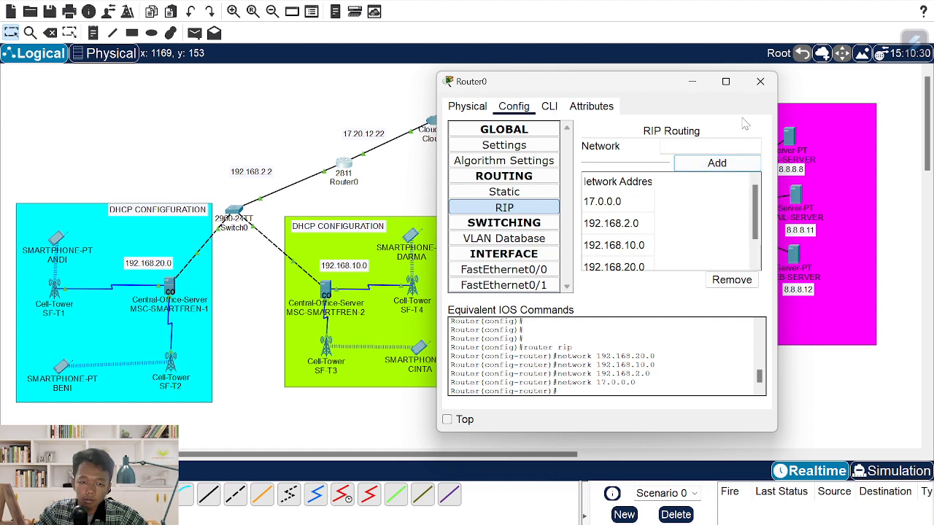
click(758, 83)
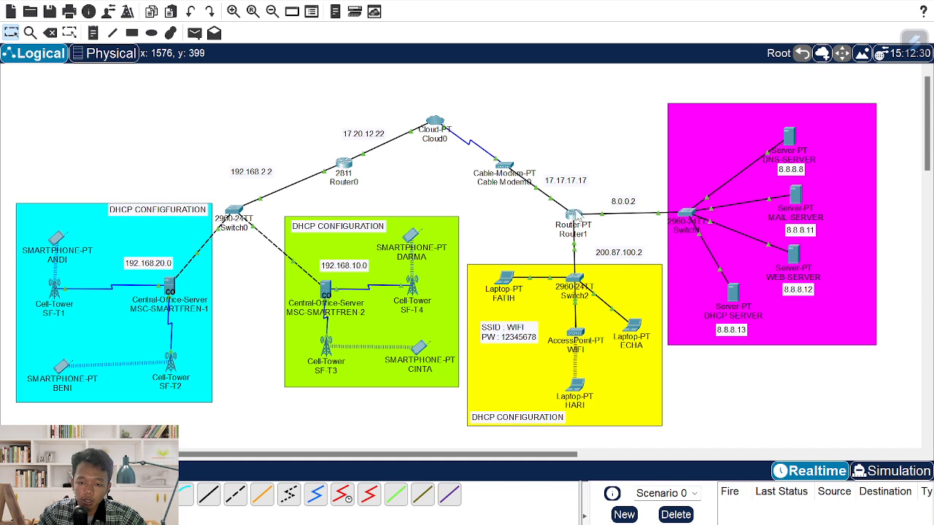
- Add 17.0.0.0, 8.0.0.0 and 200.87.100.0 to Router1's RIP networks and close it
click(574, 216)
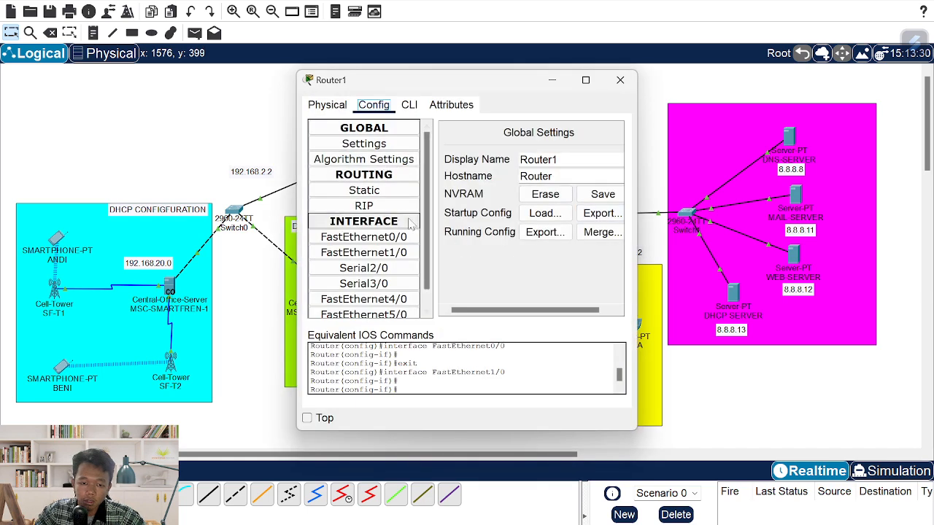
click(363, 206)
drag(466, 87, 282, 79)
click(369, 137)
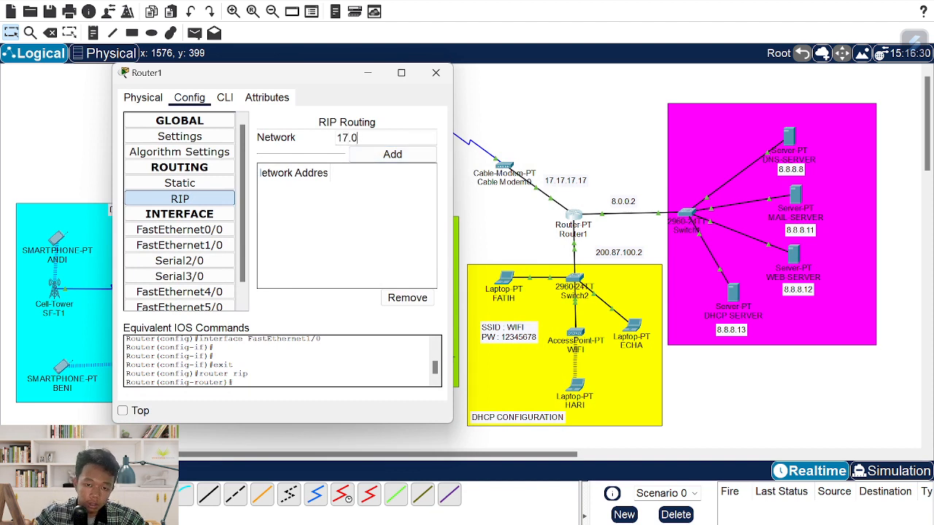
text(17.0.0.0)
click(392, 154)
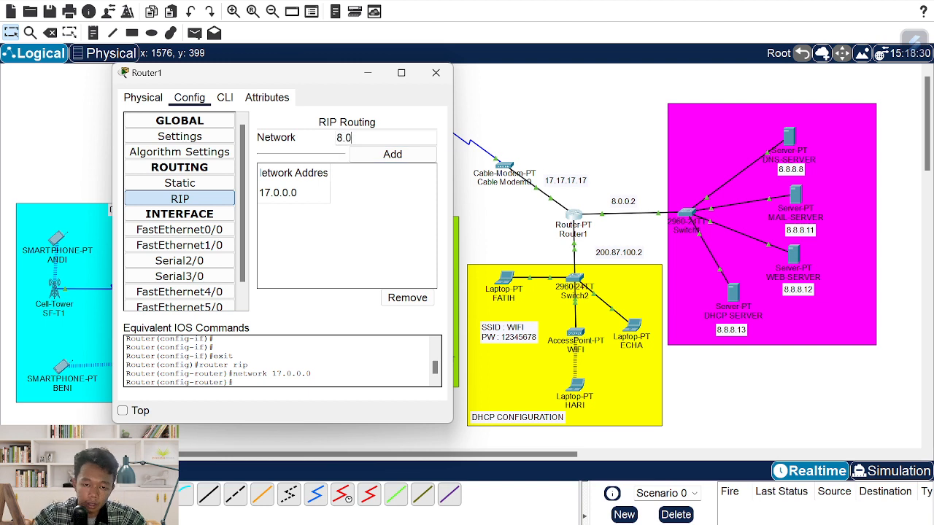
click(394, 154)
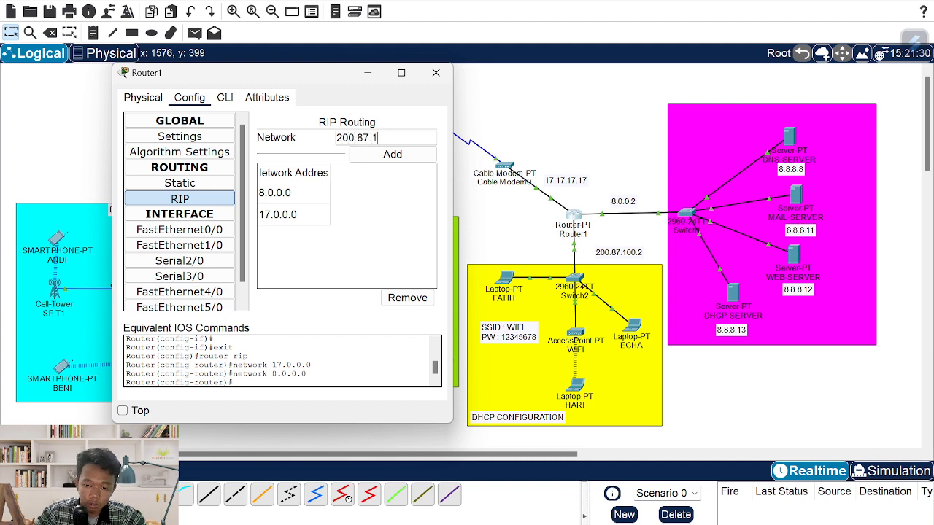
click(392, 154)
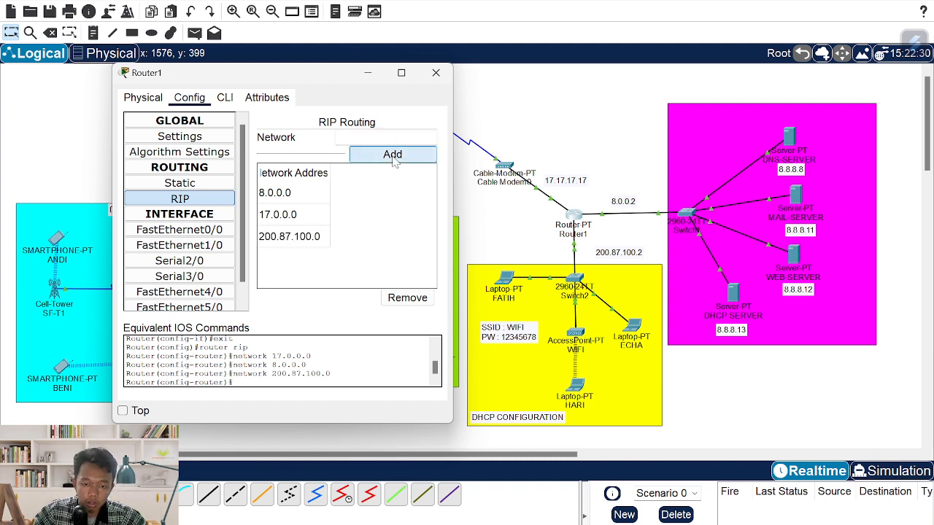
click(435, 73)
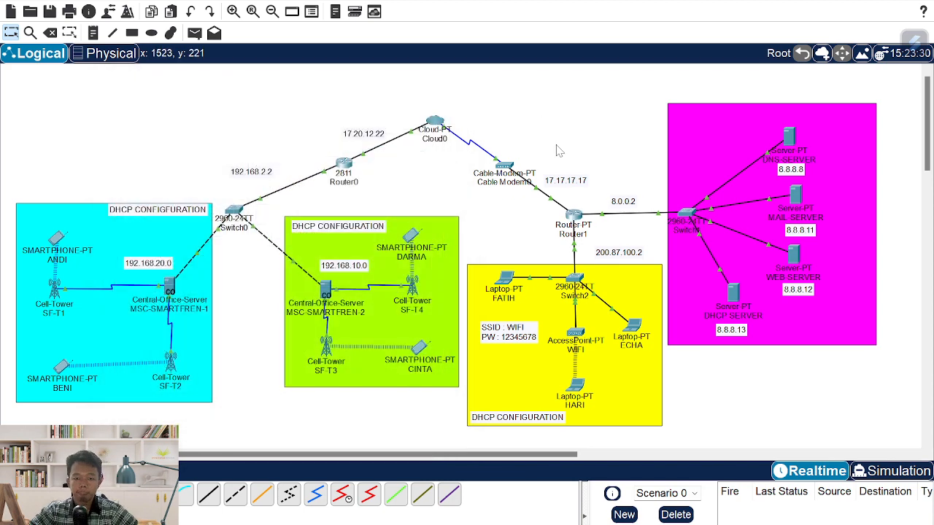
- In the phone's Email app, enter the user's name, e-mail address and incoming server itera.ac.id
click(60, 241)
click(423, 108)
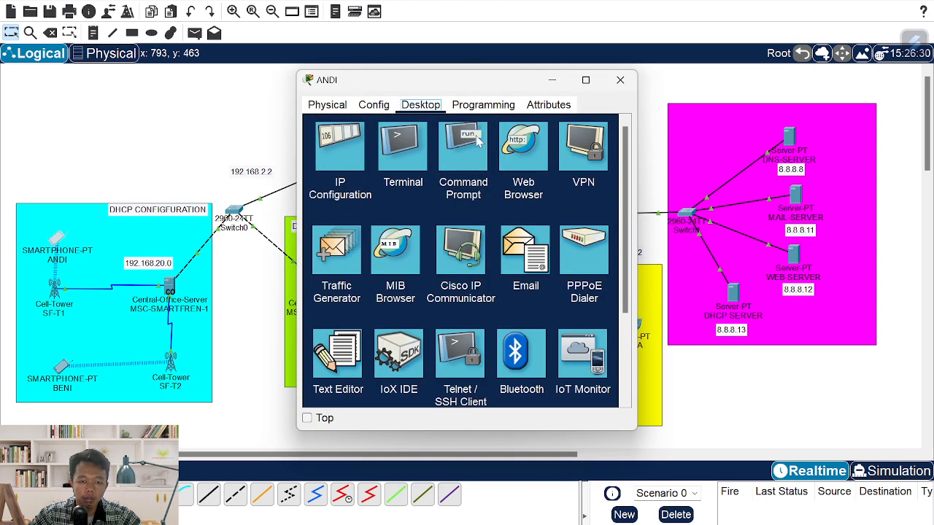
click(522, 255)
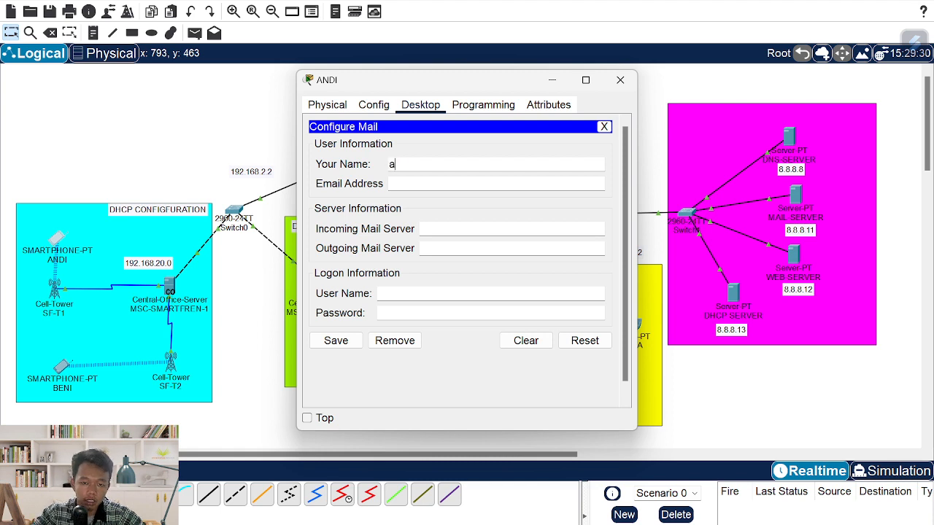
text(andi)
key(Tab)
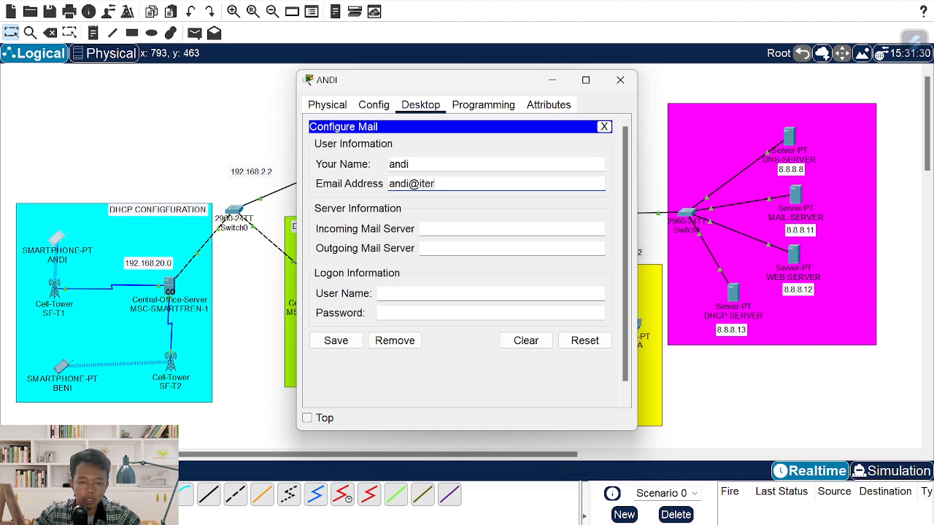
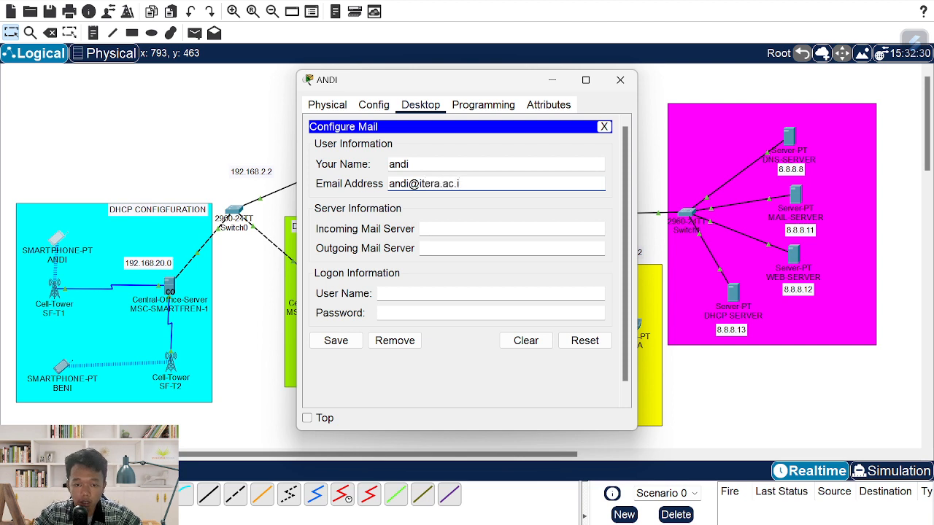
key(Tab)
text(iter)
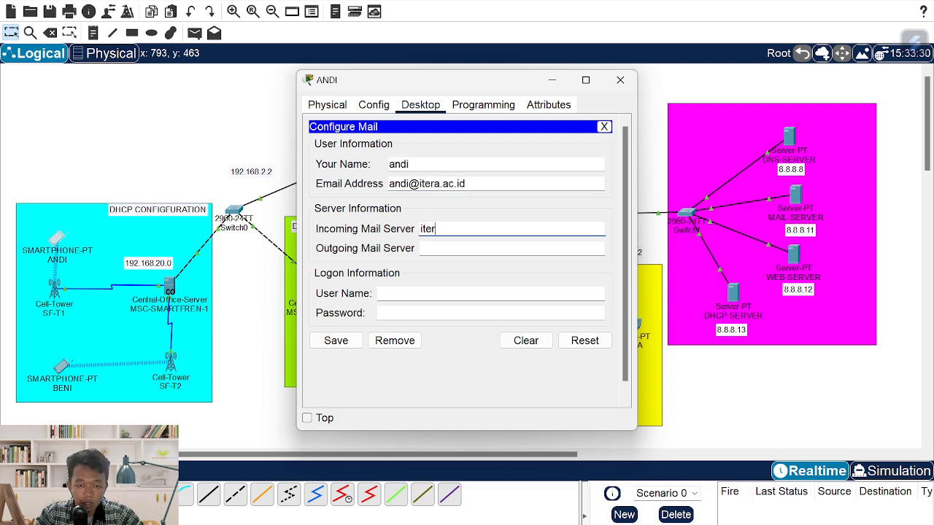
text(a.ac.id)
key(Tab)
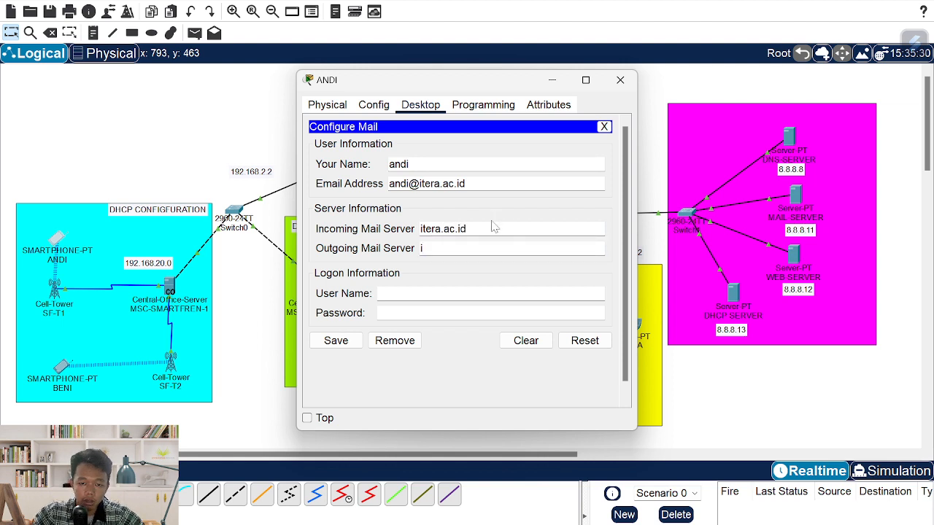
- Set outgoing server itera.ac.id, enter the logon user name and password, and save
double_click(445, 229)
key(ctrl+c)
click(452, 249)
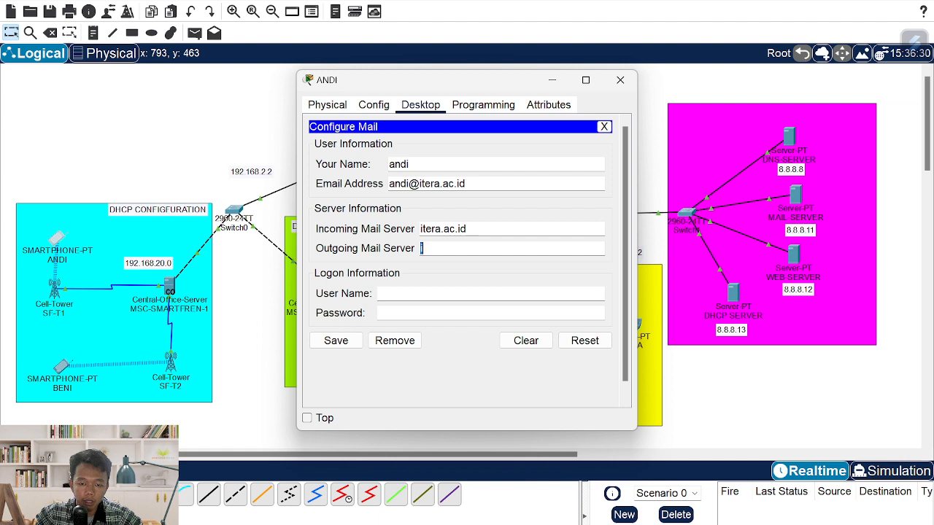
key(ctrl+v)
click(445, 292)
text(an)
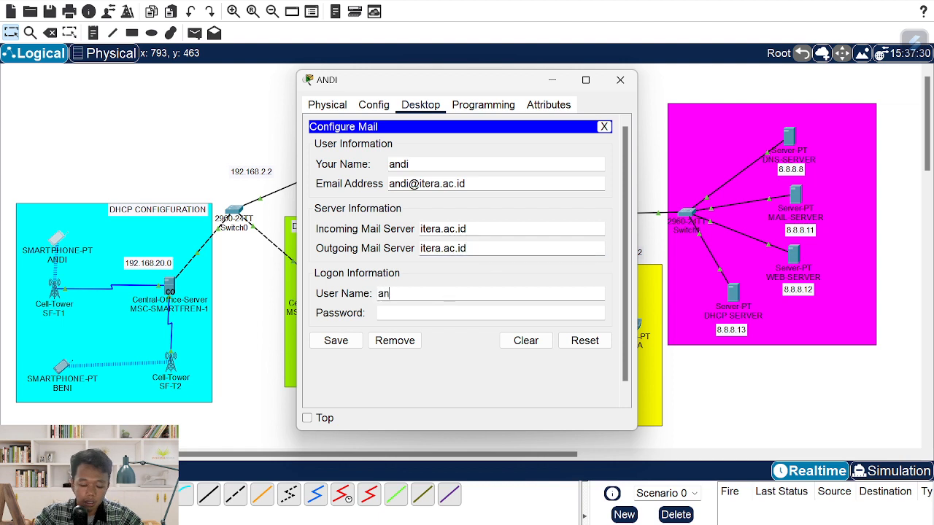
key(Tab)
text(a)
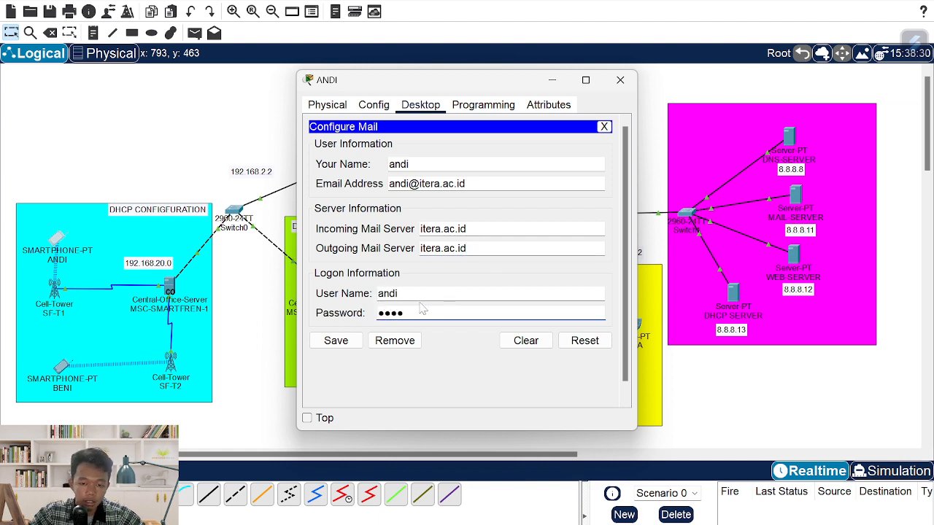
click(336, 341)
click(620, 79)
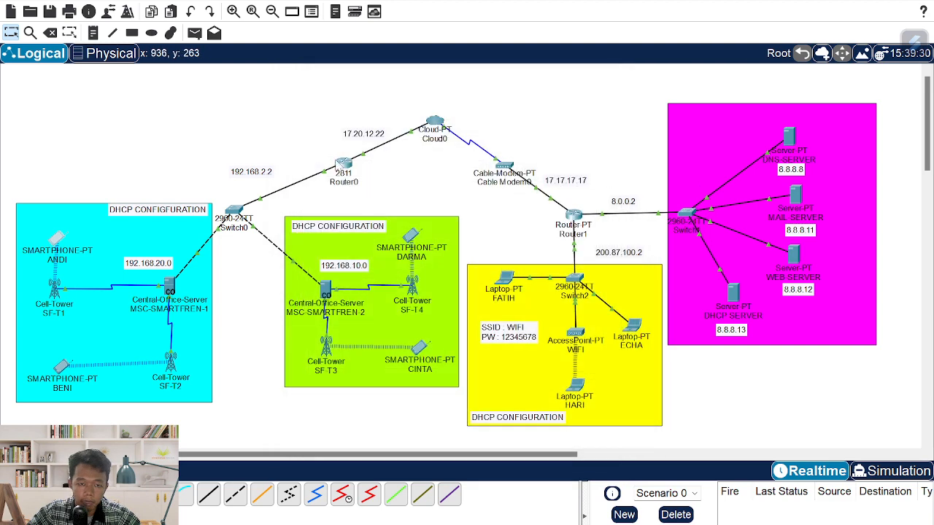
- In the lower phone's Email app, enter the user's name and e-mail address
click(62, 366)
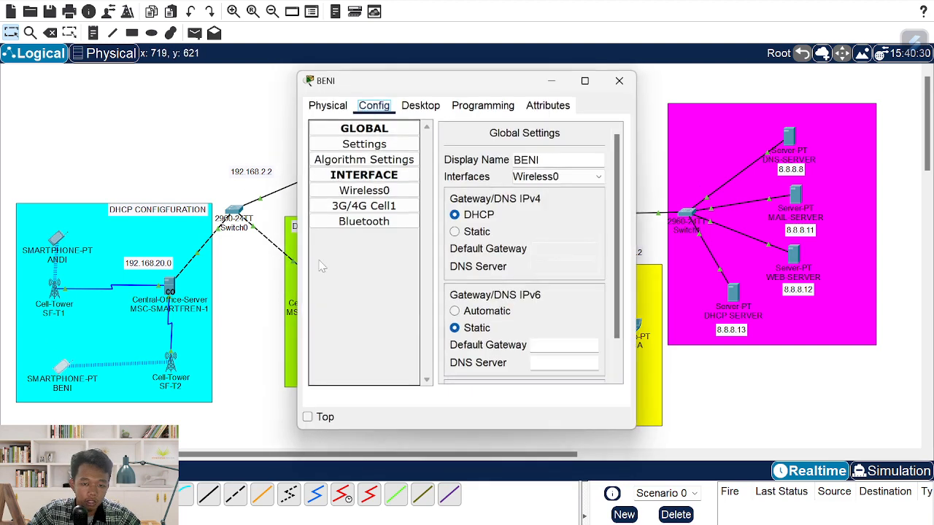
click(420, 105)
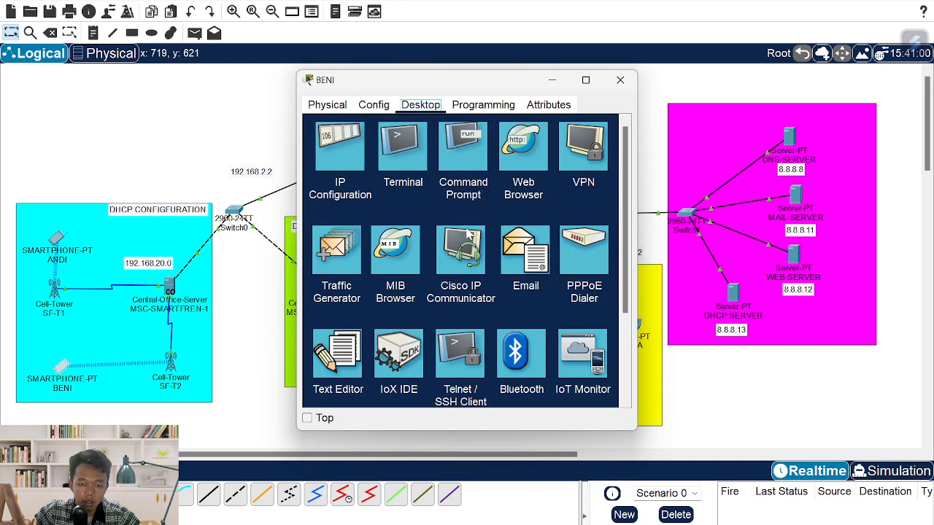
click(513, 255)
text(ben)
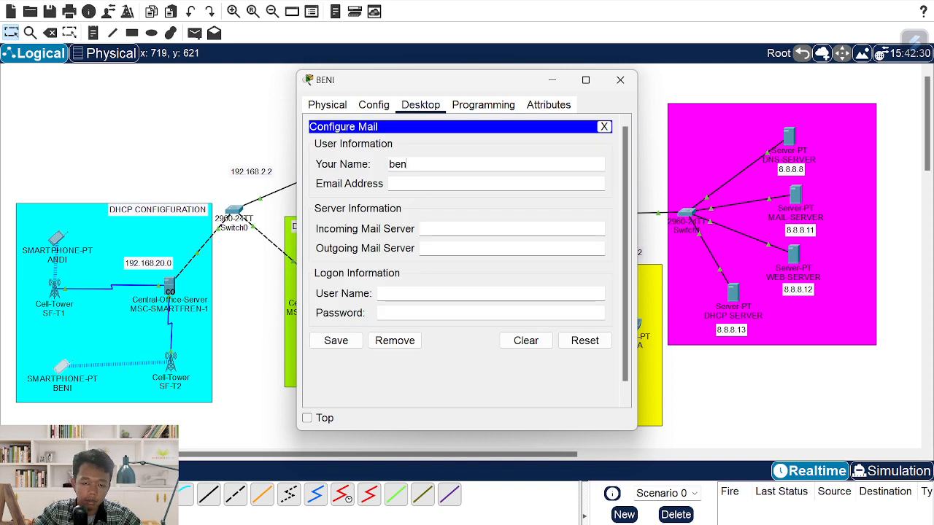
text(i)
key(Tab)
key(Tab)
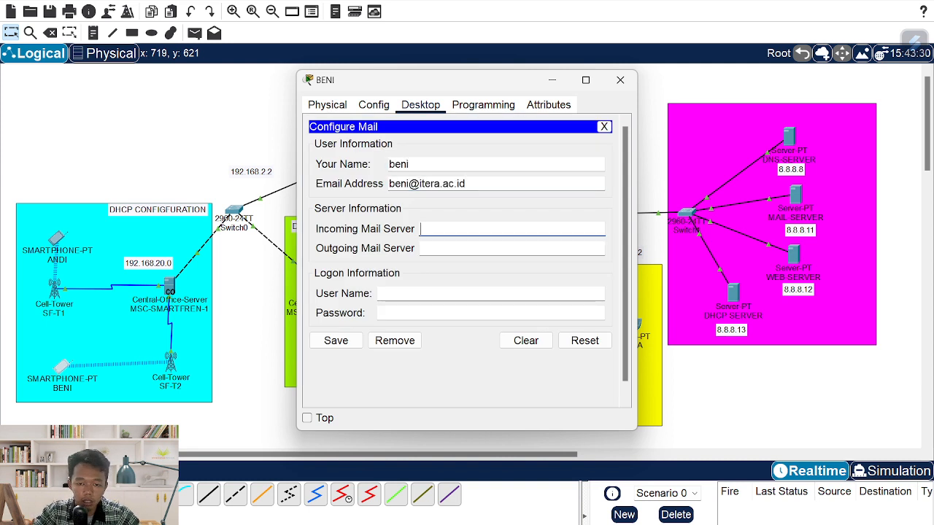
- Set itera.ac.id incoming and outgoing servers, enter the password, save, then open the green-area phone
text(itera.ac.id)
key(Tab)
text(itera.ac.id)
key(Tab)
text(beni)
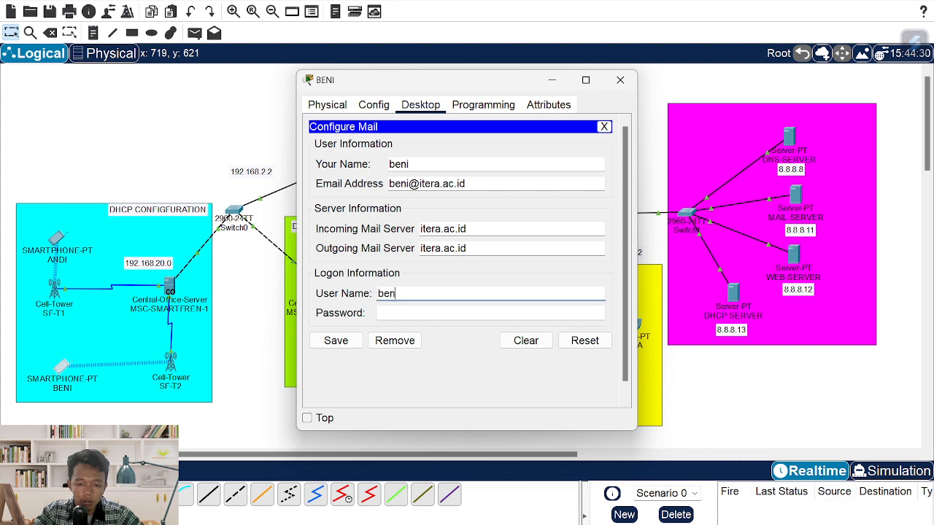
key(Tab)
text(beni)
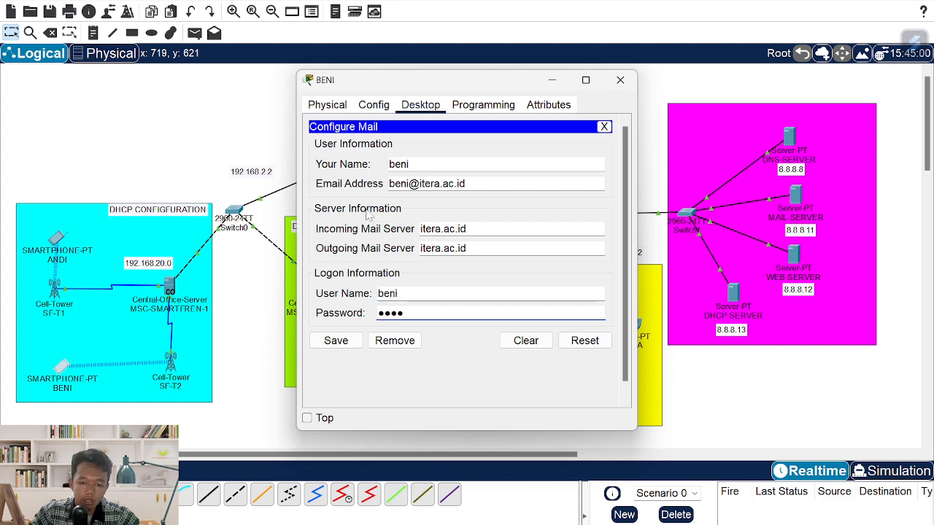
click(335, 340)
click(606, 127)
click(620, 81)
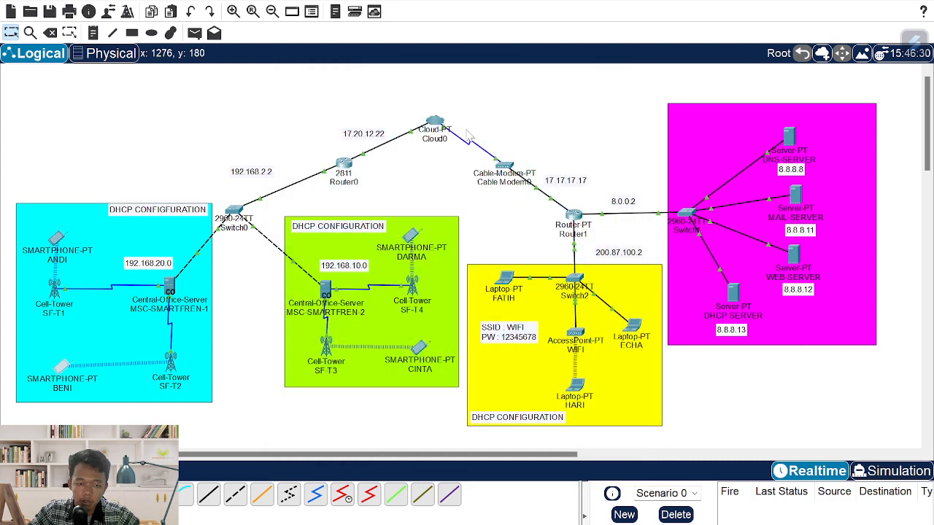
click(420, 350)
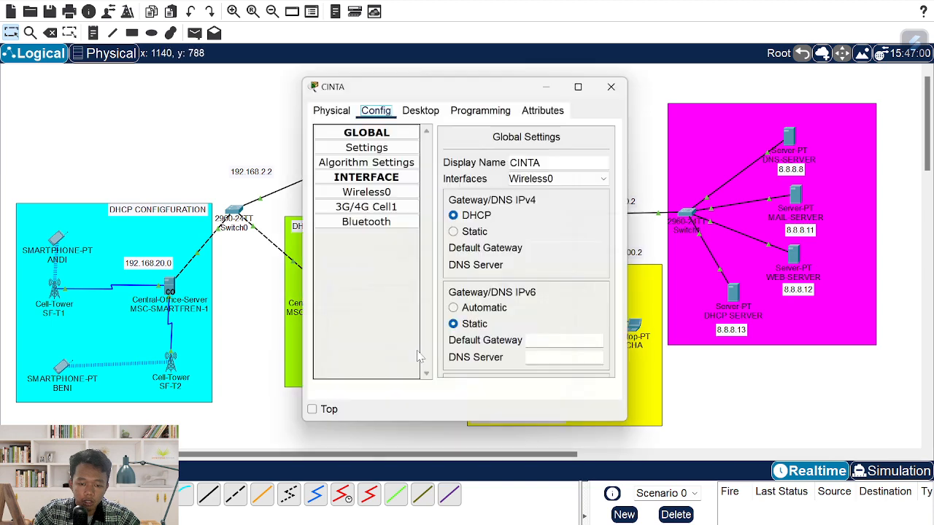
- Save smartphone CINTA's mail account: its itera.ac.id address, itera.ac.id servers, user name and password
click(436, 106)
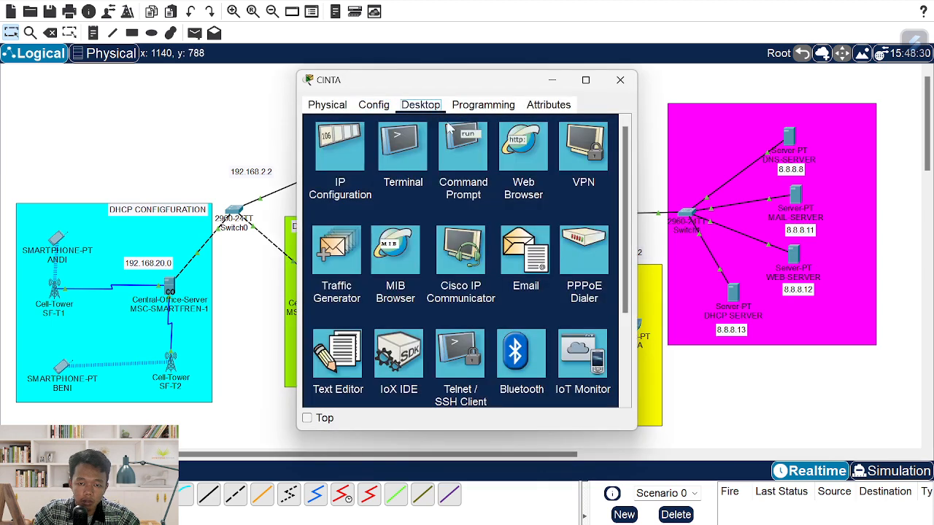
click(521, 241)
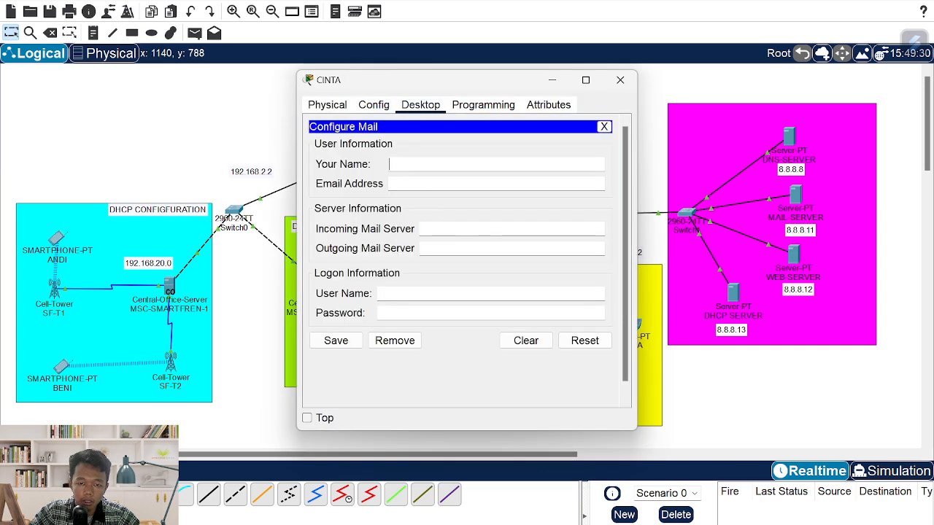
text(cinta)
key(Tab)
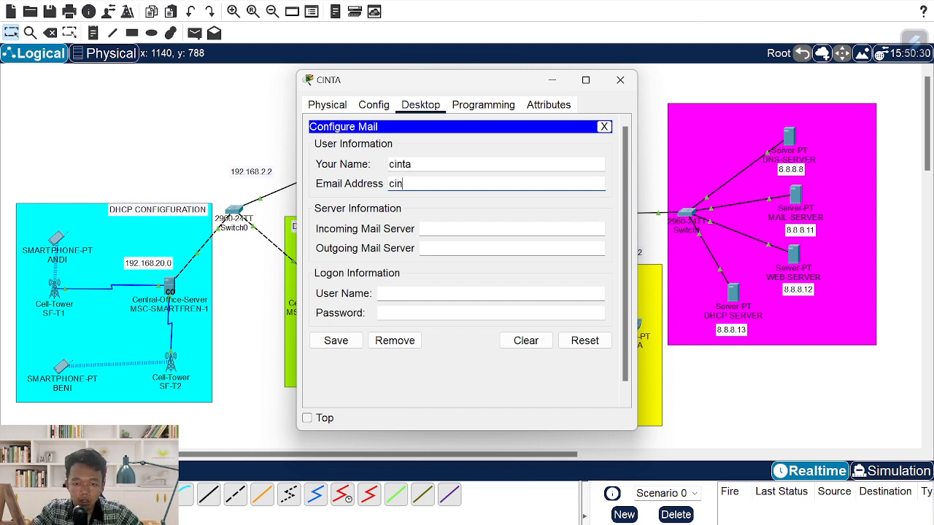
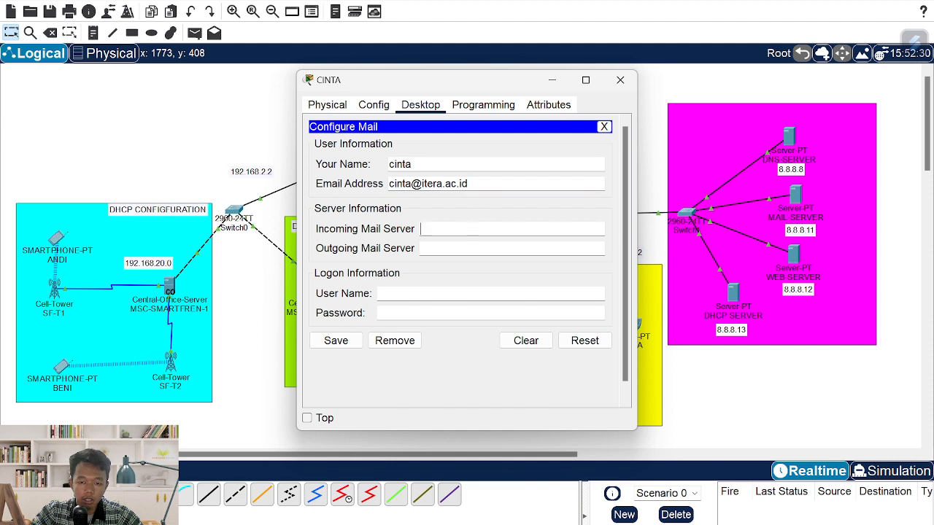
key(ctrl+v)
key(Tab)
key(ctrl+v)
key(Tab)
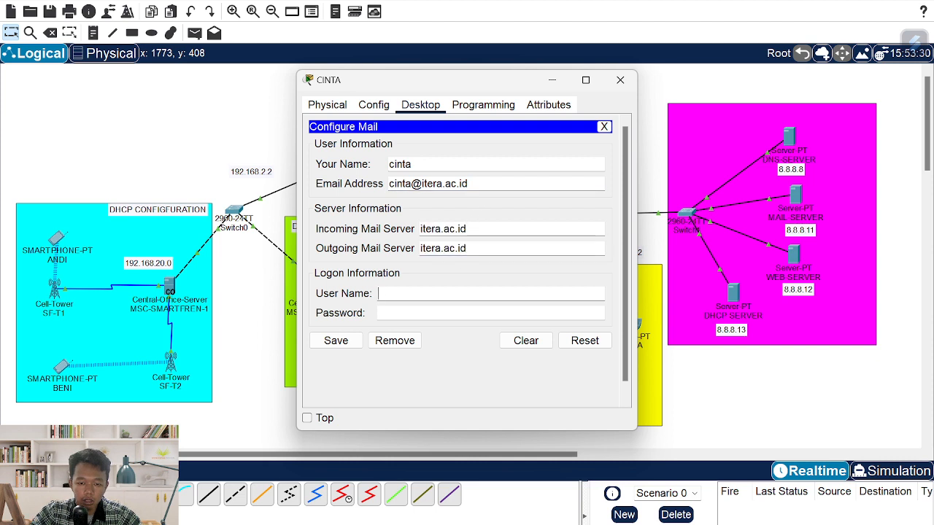
text(cinta)
key(Tab)
text(ci)
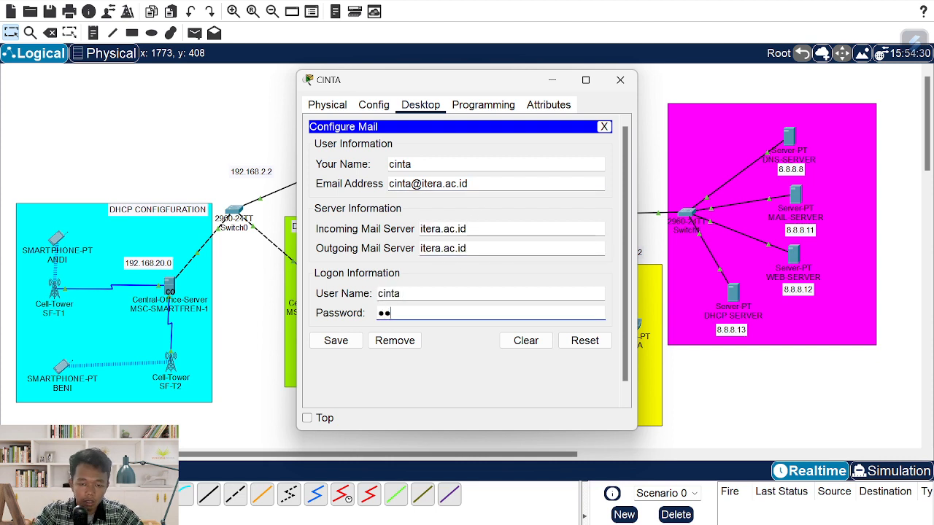
text(nta)
click(336, 340)
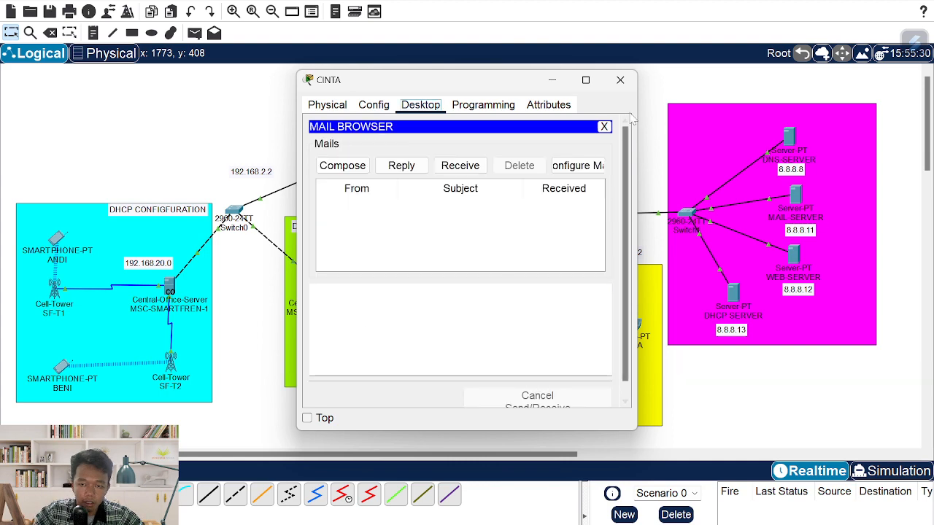
click(620, 79)
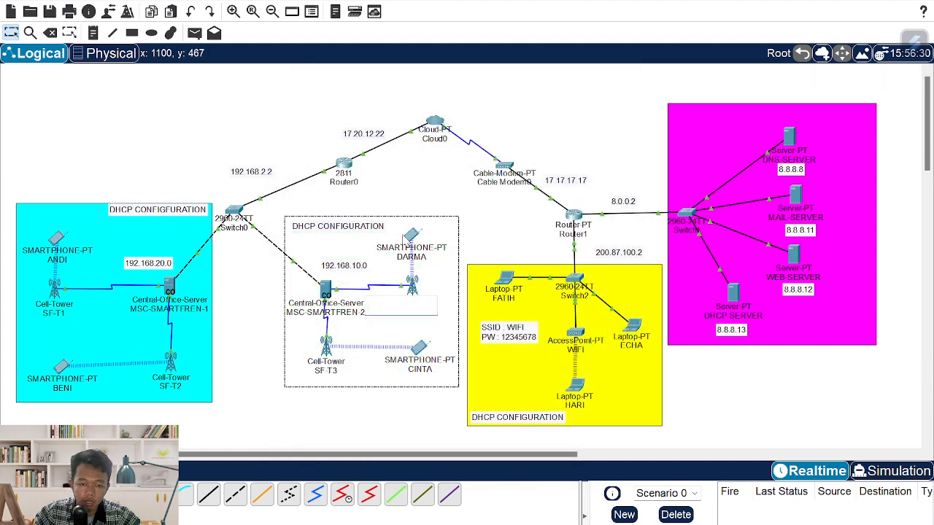
- Save smartphone DARMA's mail account: its itera.ac.id address, itera.ac.id servers, user name and password
click(411, 237)
click(422, 104)
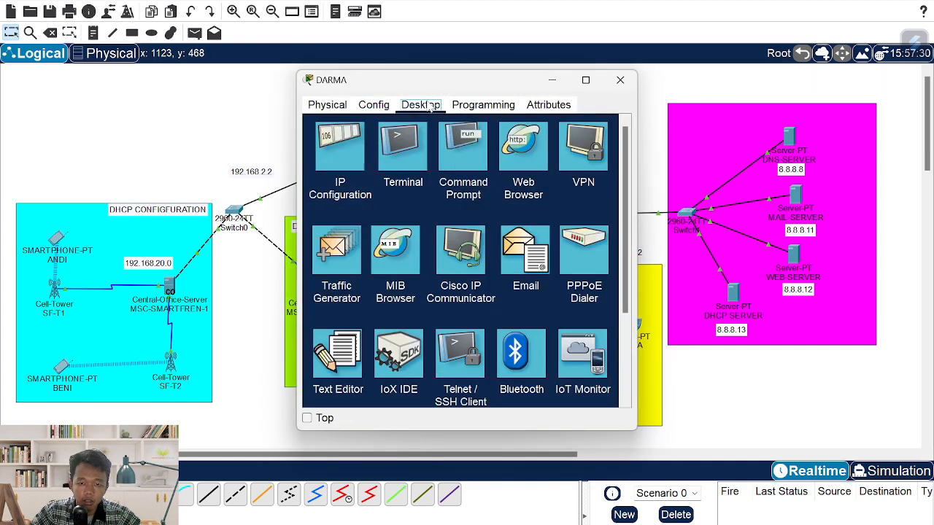
click(525, 252)
text(darma)
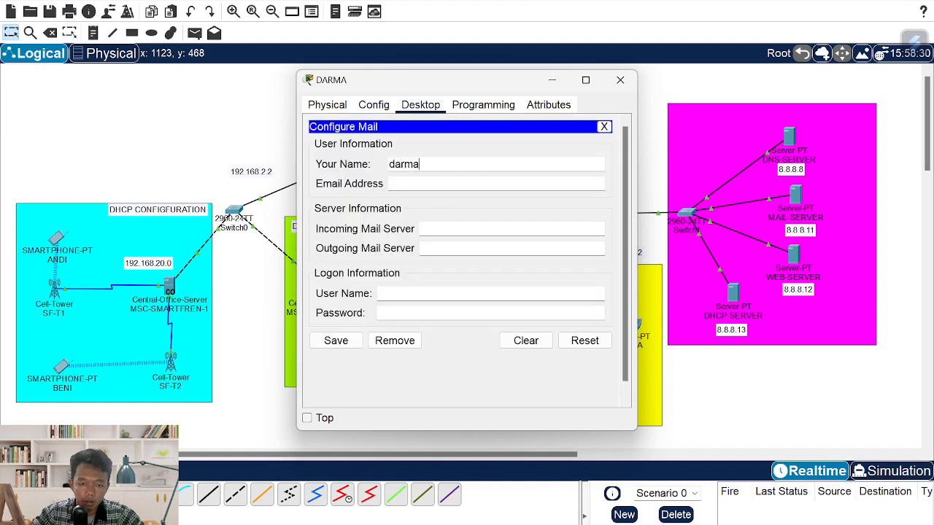
key(Tab)
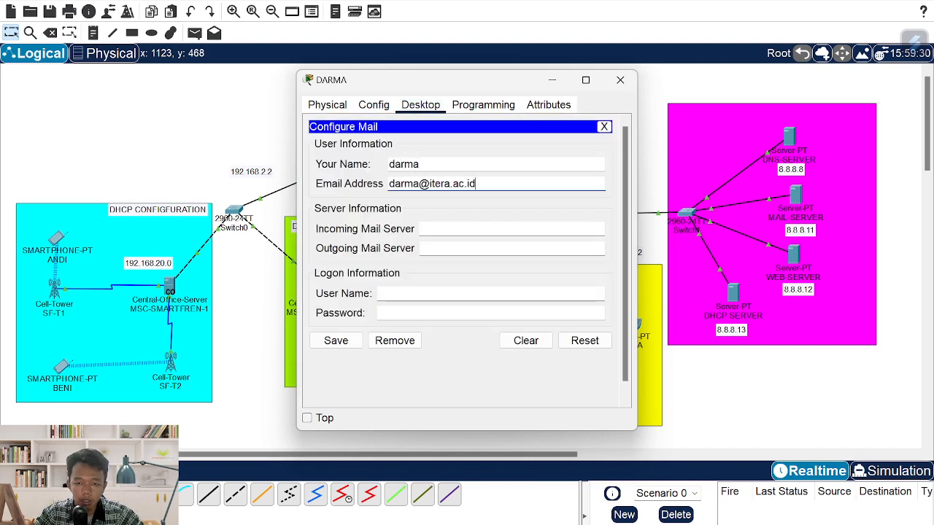
key(Tab)
text(itera.ac.id)
key(Tab)
text(itera.ac.id)
key(Tab)
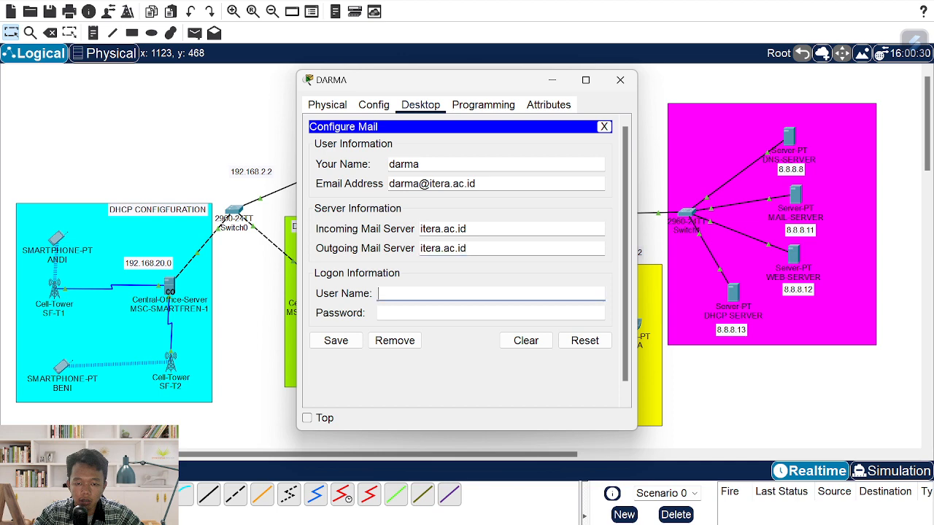
text(darma)
key(Tab)
text(d)
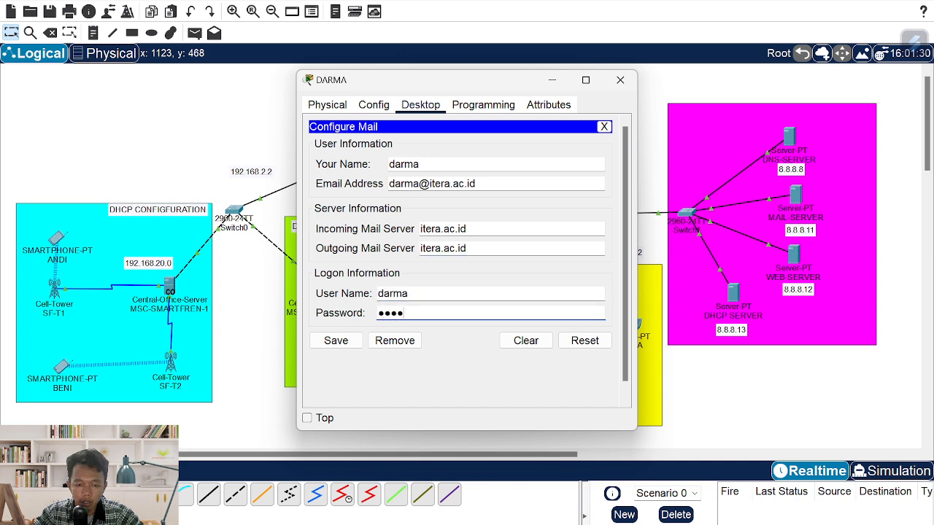
click(350, 336)
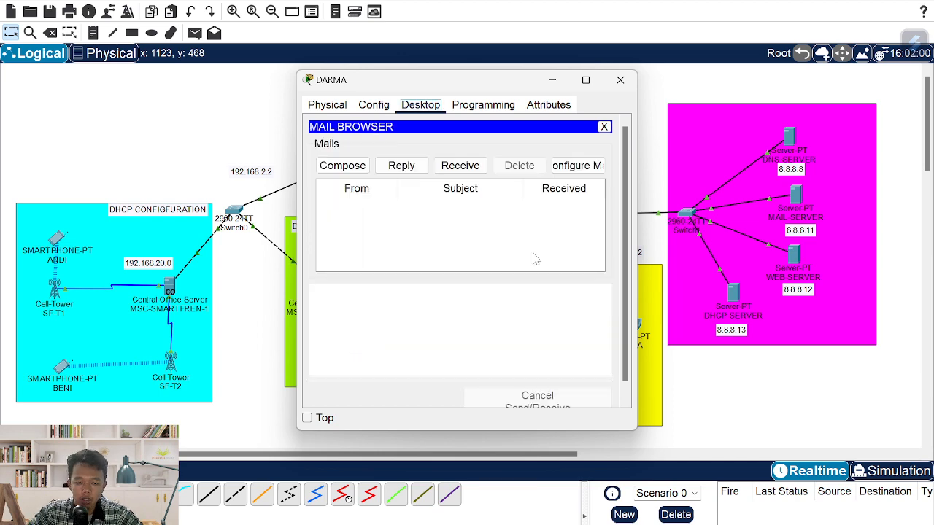
click(620, 84)
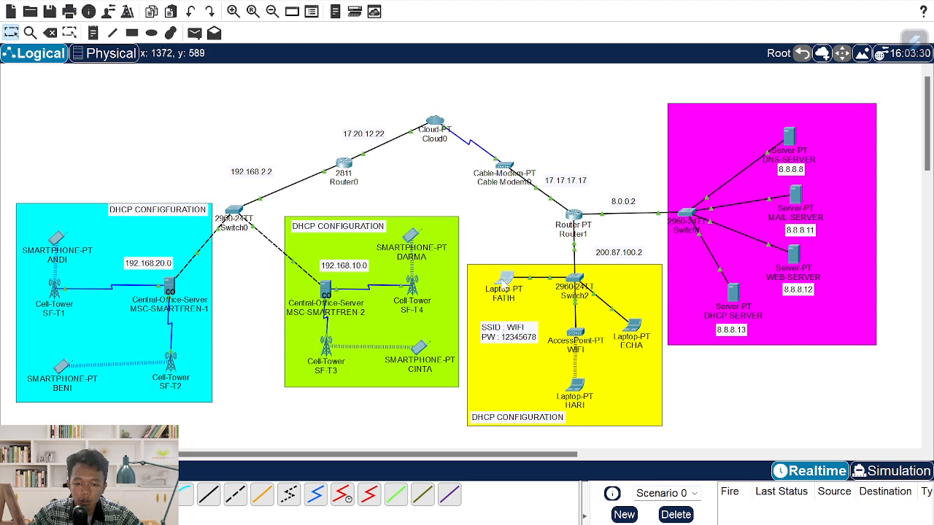
- Save the left yellow-area laptop's mail account with its itera.ac.id address, servers and login
click(503, 279)
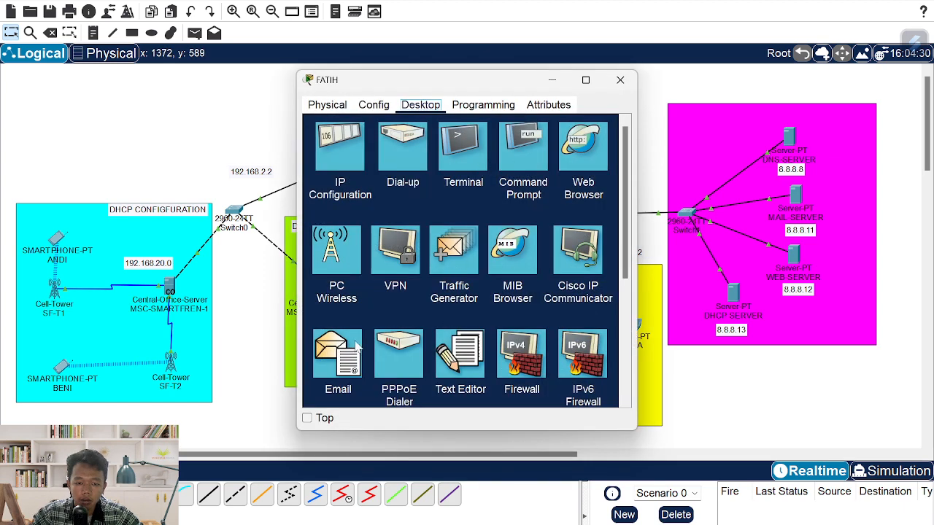
click(340, 348)
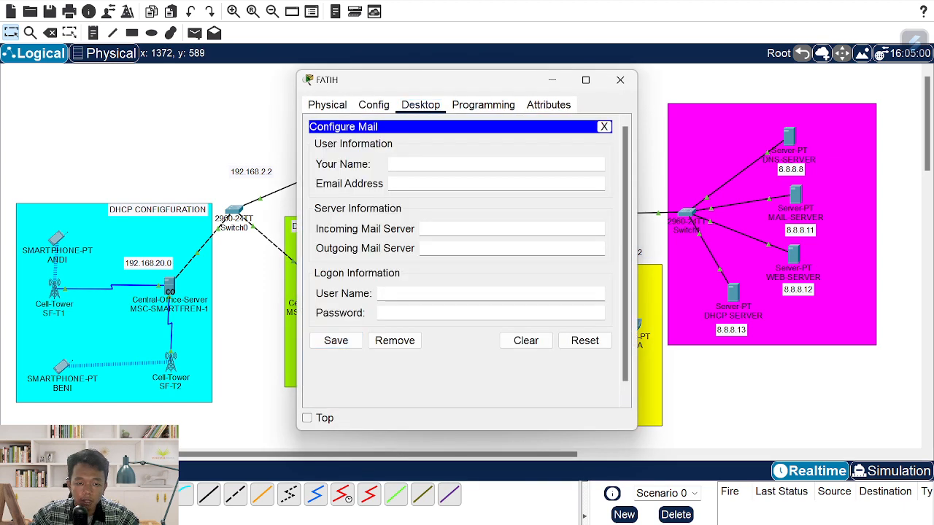
text(fatih@)
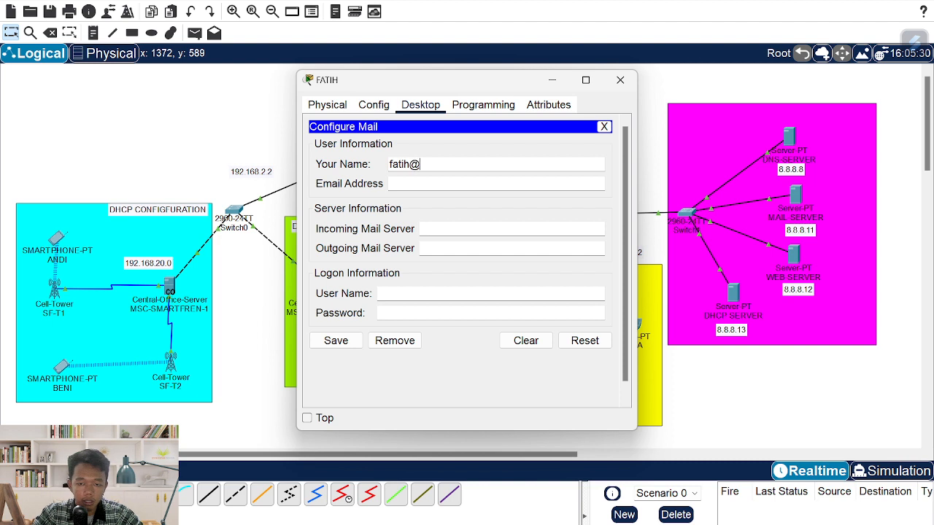
key(BackSpace)
key(Tab)
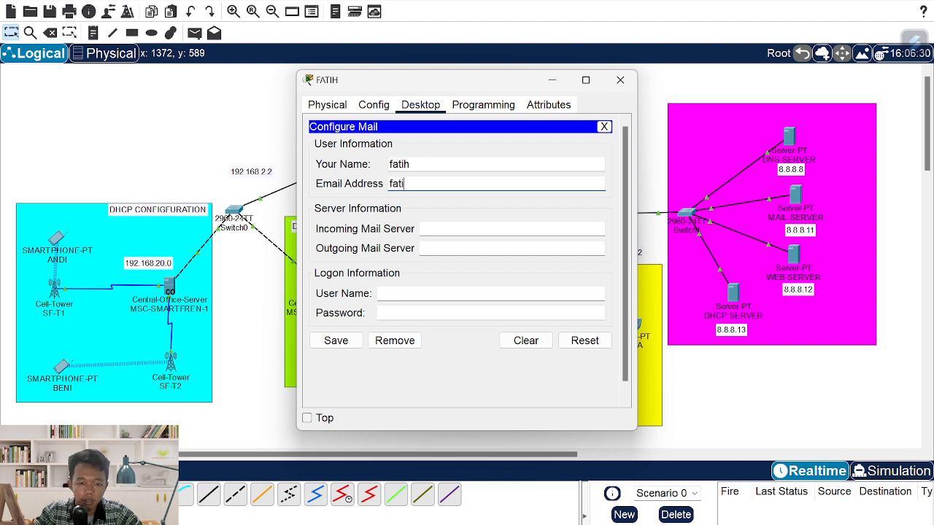
key(Tab)
text(itera.ac.id)
key(Tab)
text(itera.ac.id)
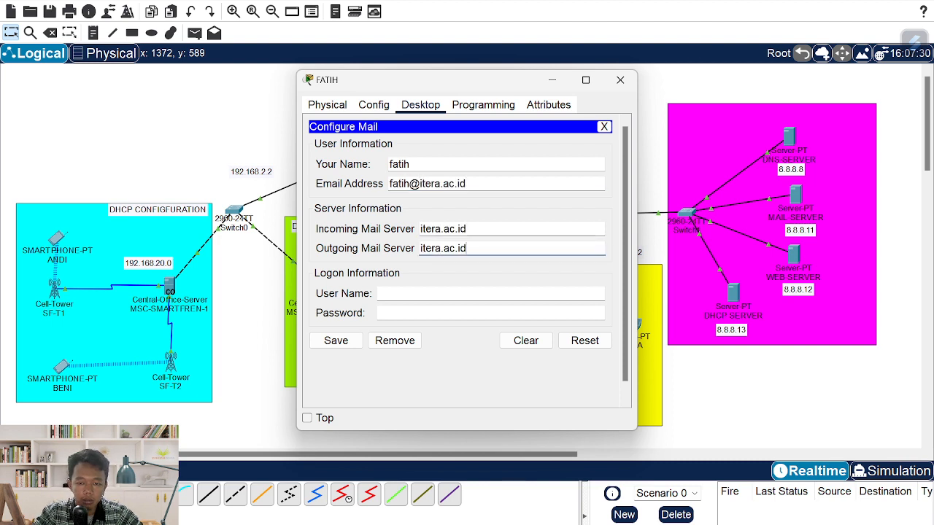
key(Tab)
text(fatih)
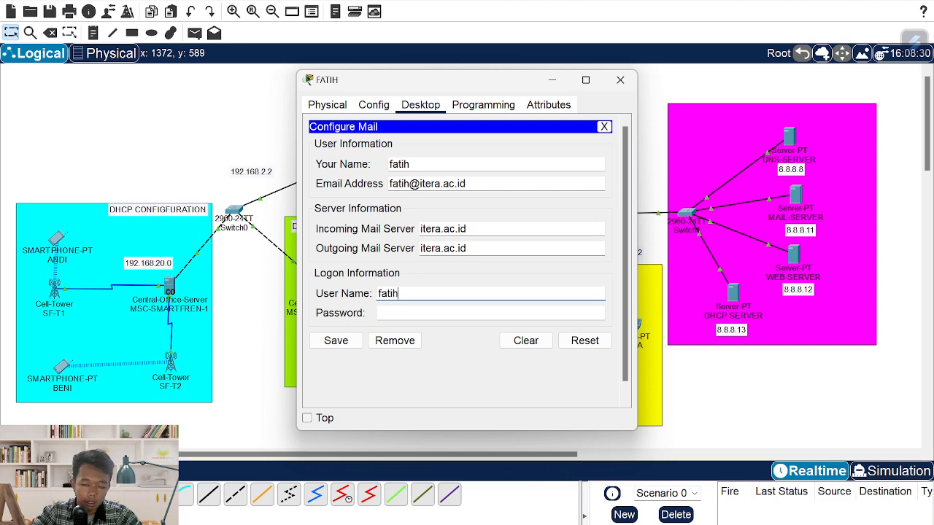
key(Tab)
text(f)
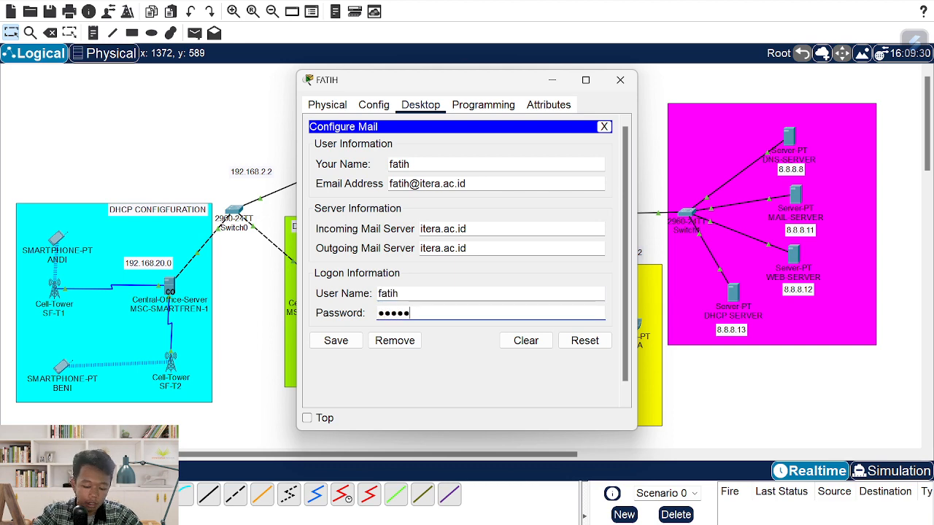
click(358, 341)
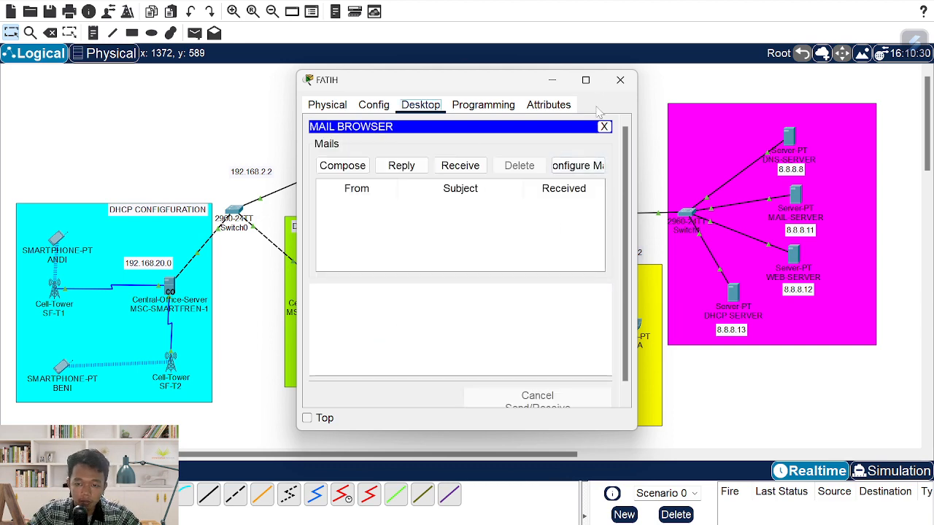
click(619, 80)
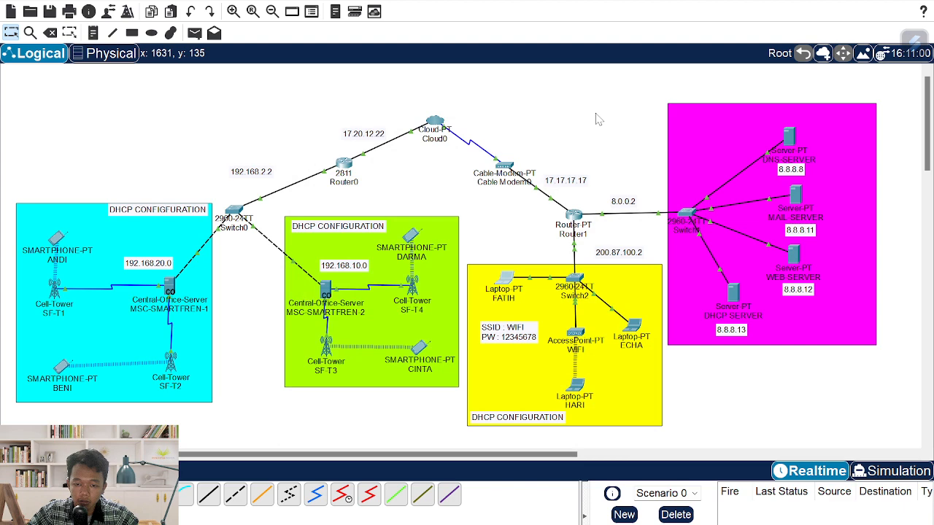
- Save the right yellow-area laptop's mail account with its itera.ac.id address, servers and login
click(631, 325)
click(344, 355)
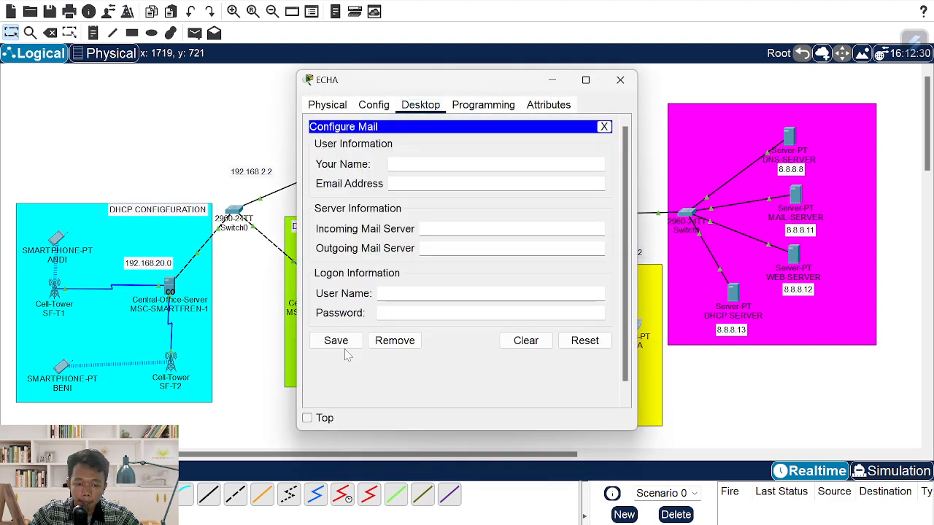
text(echa)
key(Tab)
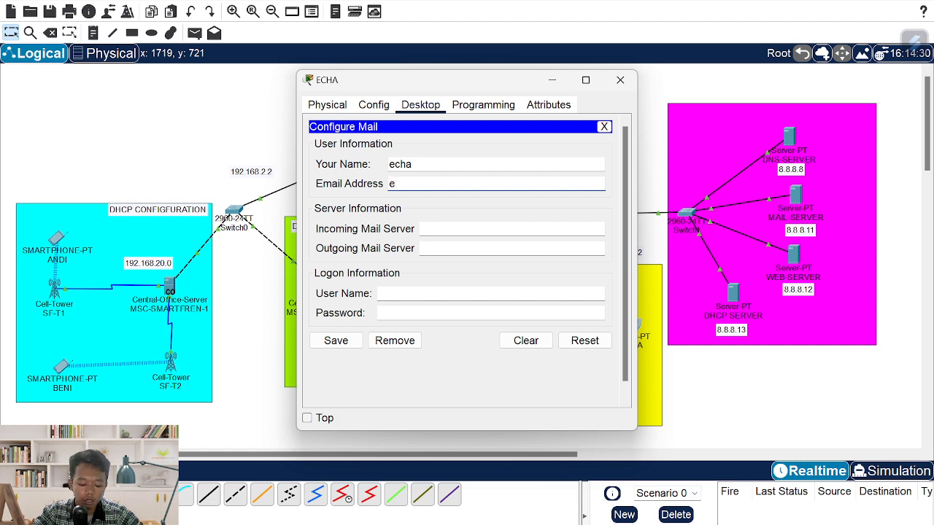
key(Tab)
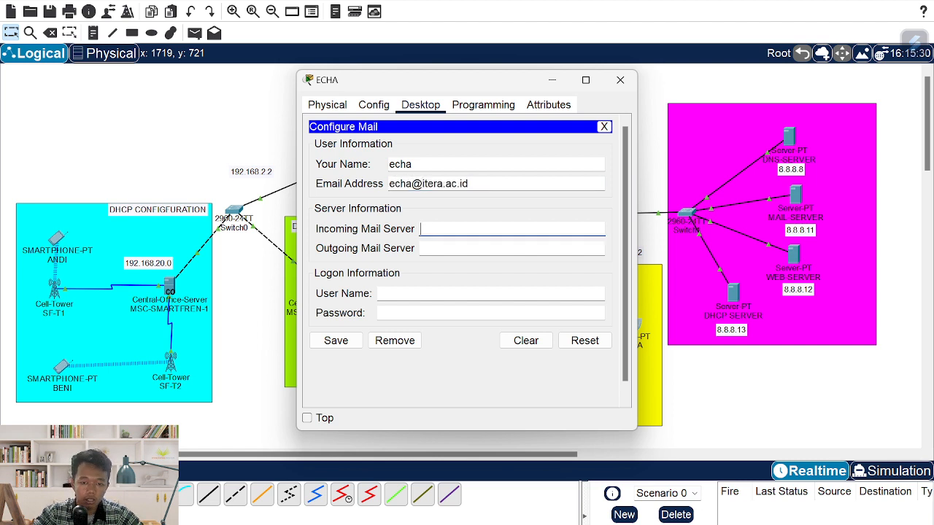
text(itera.ac.id)
key(Tab)
text(itera.ac.id)
key(Tab)
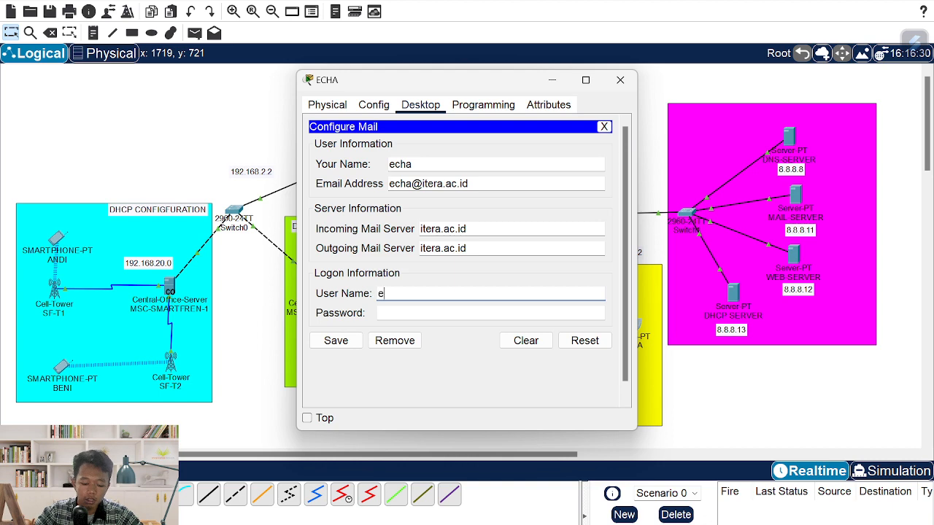
key(Tab)
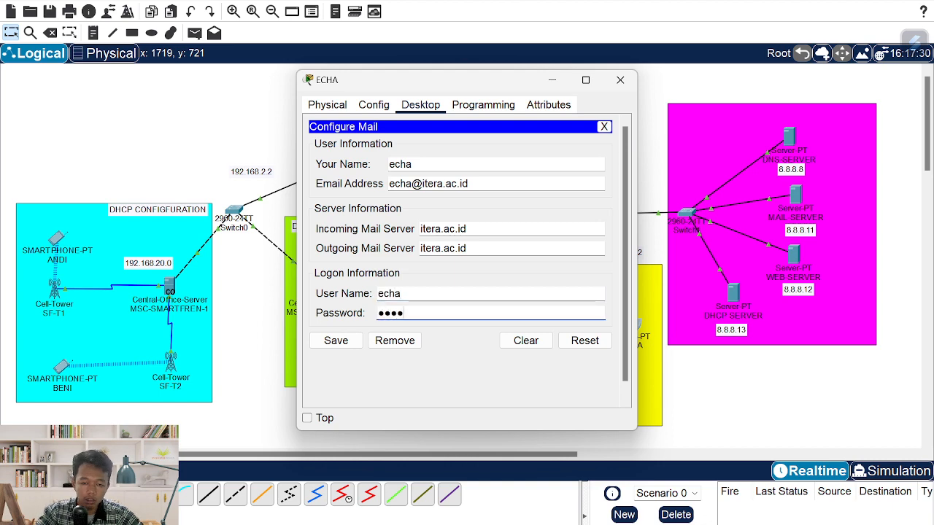
text(echa)
click(334, 343)
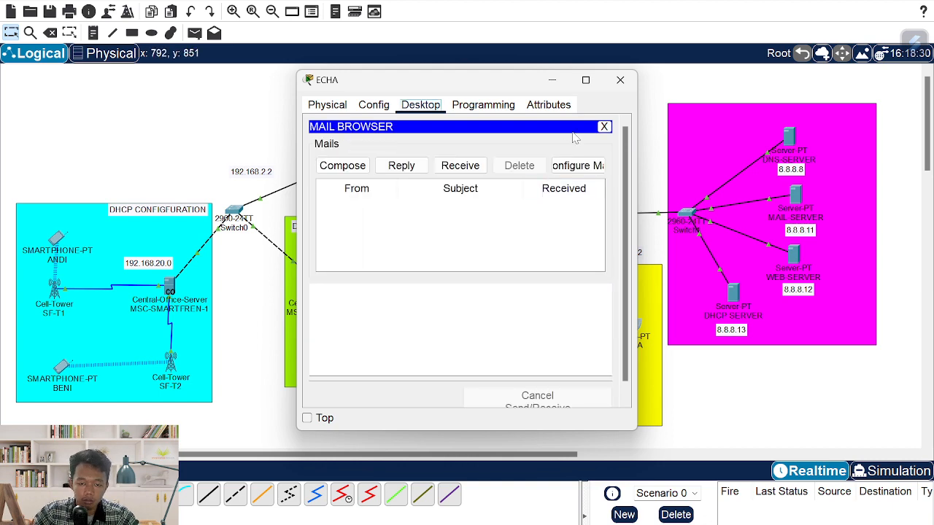
click(619, 80)
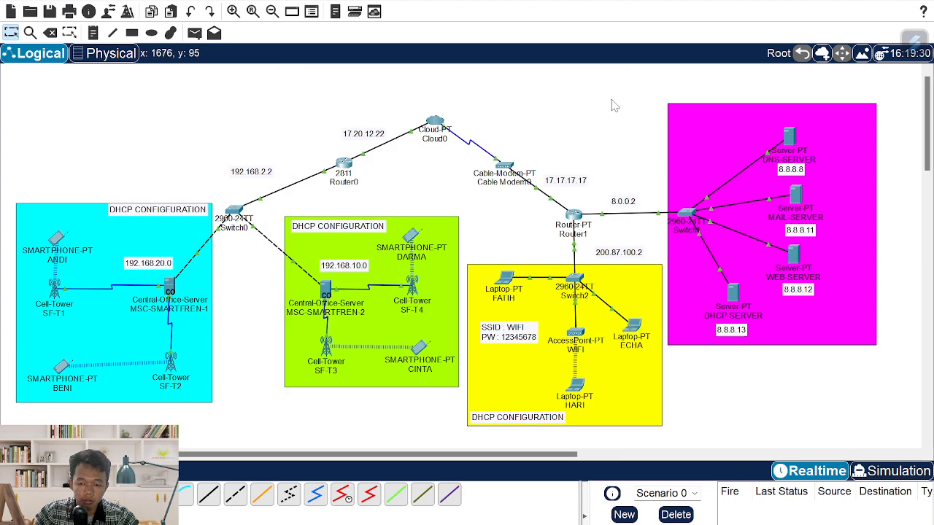
- Save laptop HARI's mail account with its itera.ac.id address, itera.ac.id servers and login
click(576, 390)
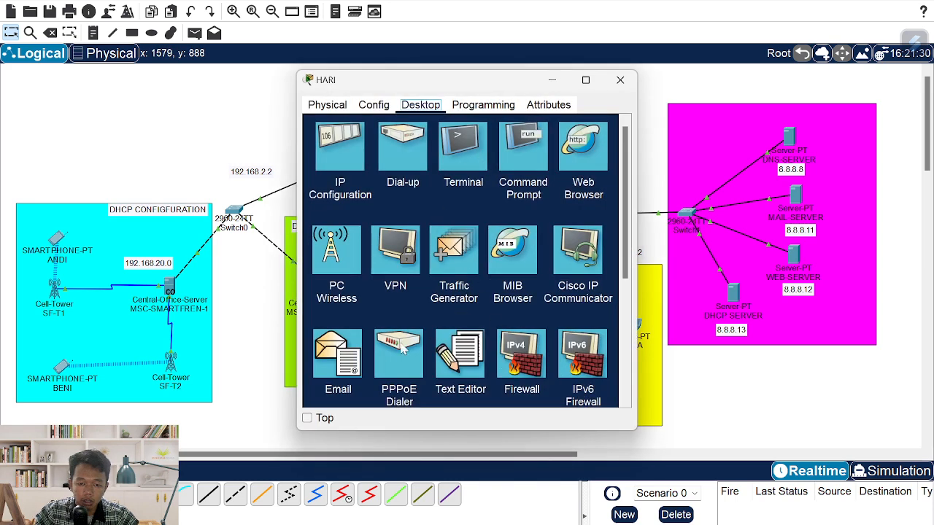
click(339, 357)
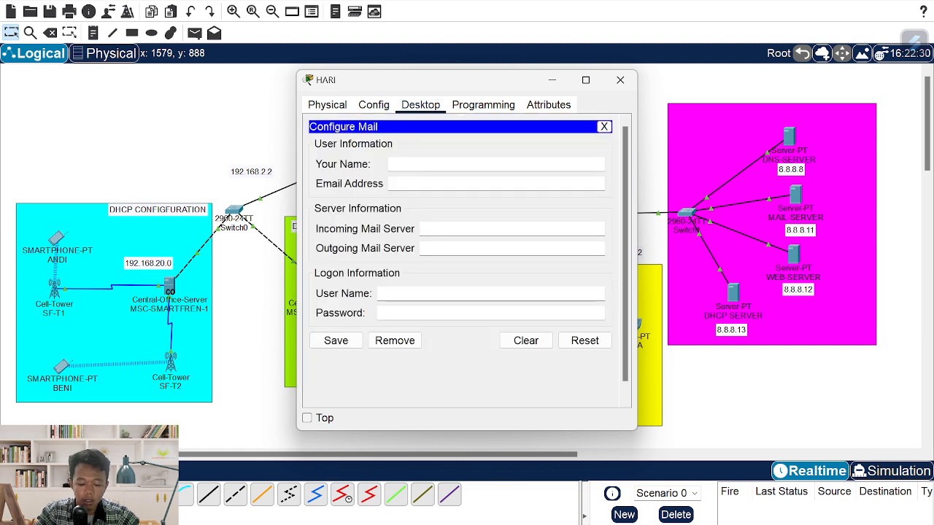
text(hari)
key(Tab)
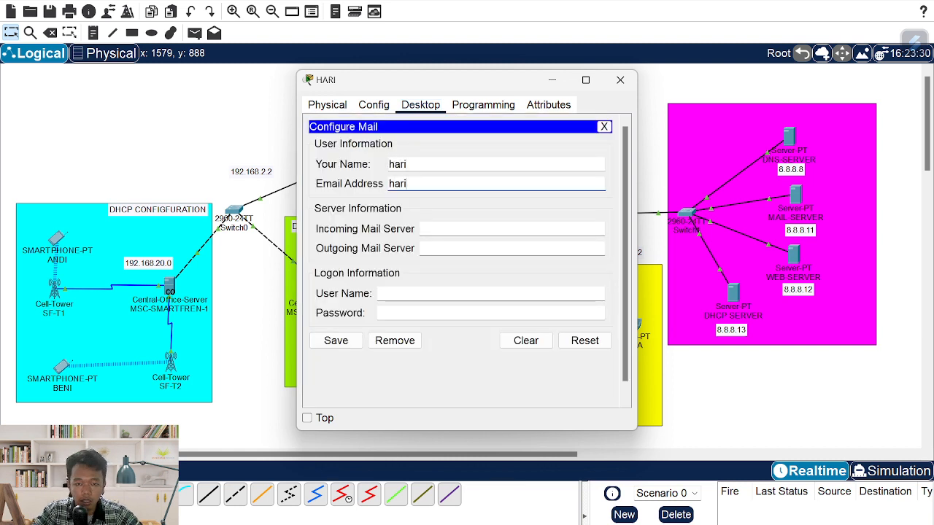
key(Tab)
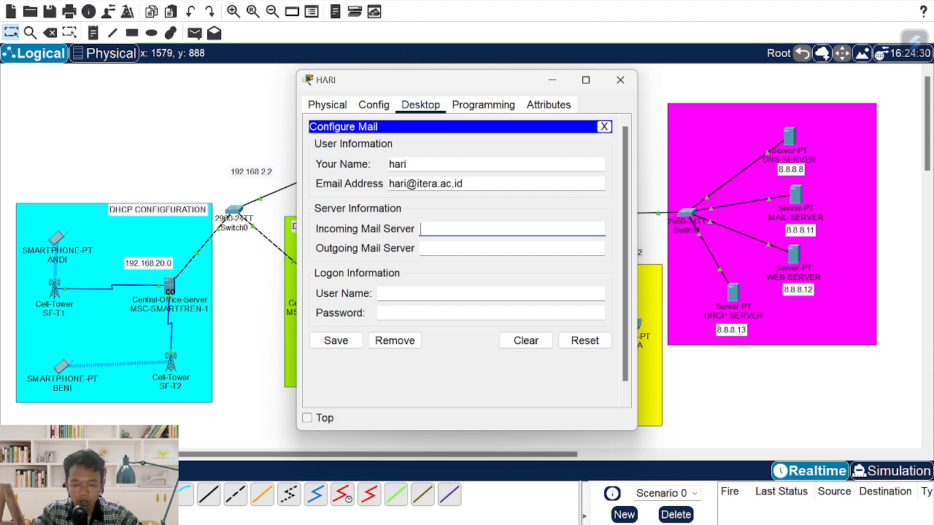
text(itera.ac.id)
key(Tab)
text(itera.ac.id)
key(Tab)
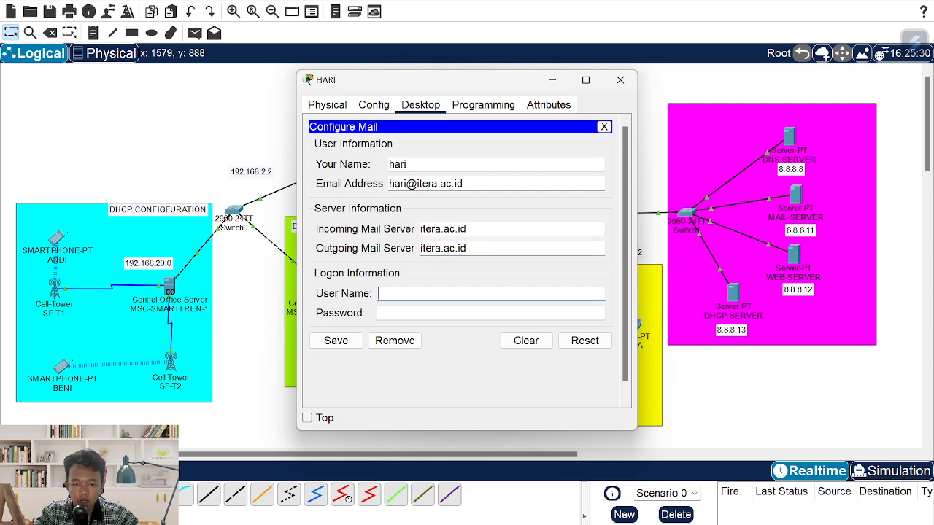
text(hari)
key(Tab)
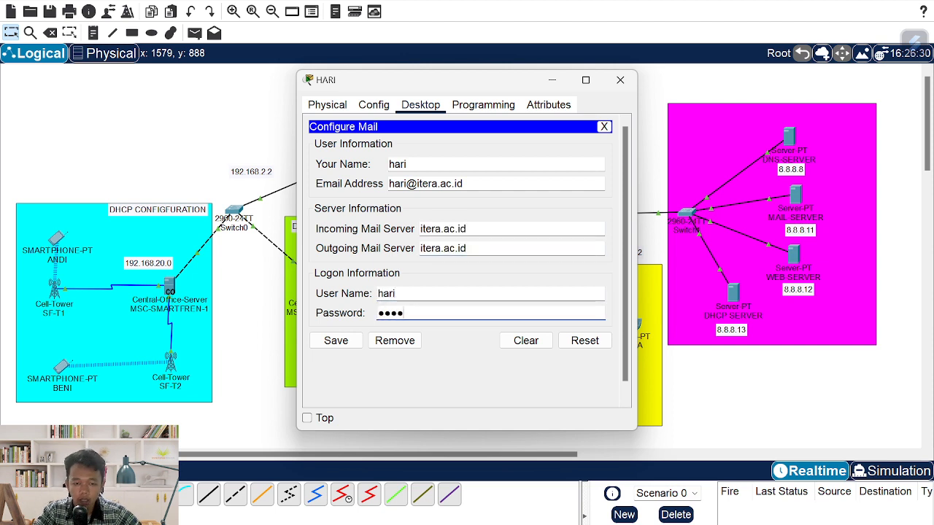
click(336, 340)
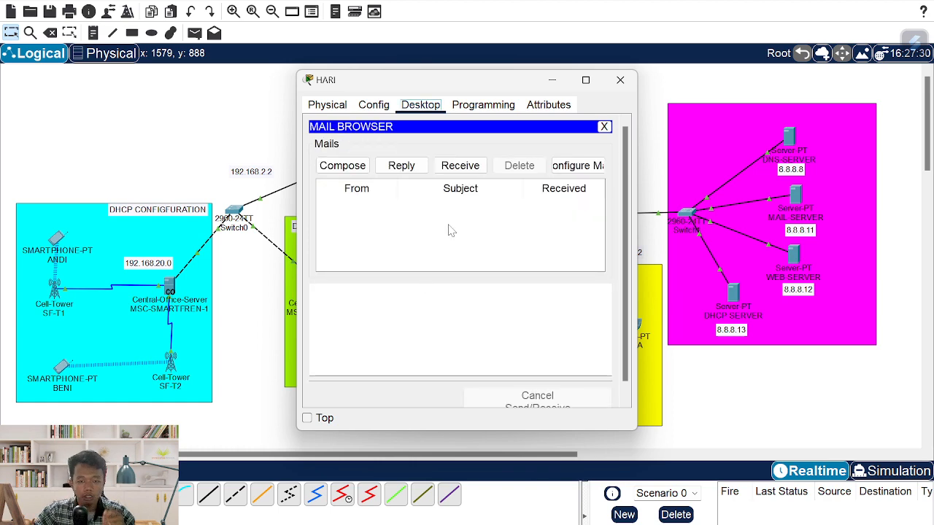
drag(453, 84, 666, 94)
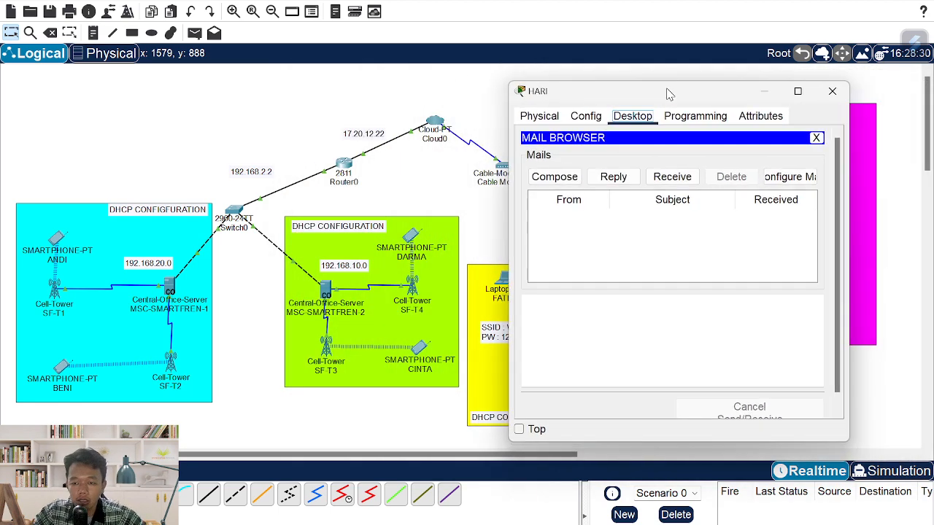
click(554, 177)
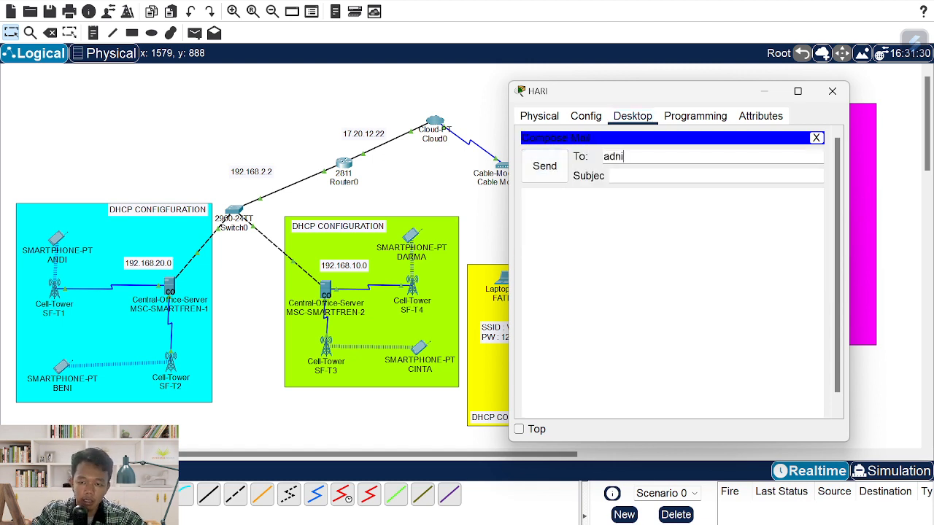
key(BackSpace)
key(BackSpace)
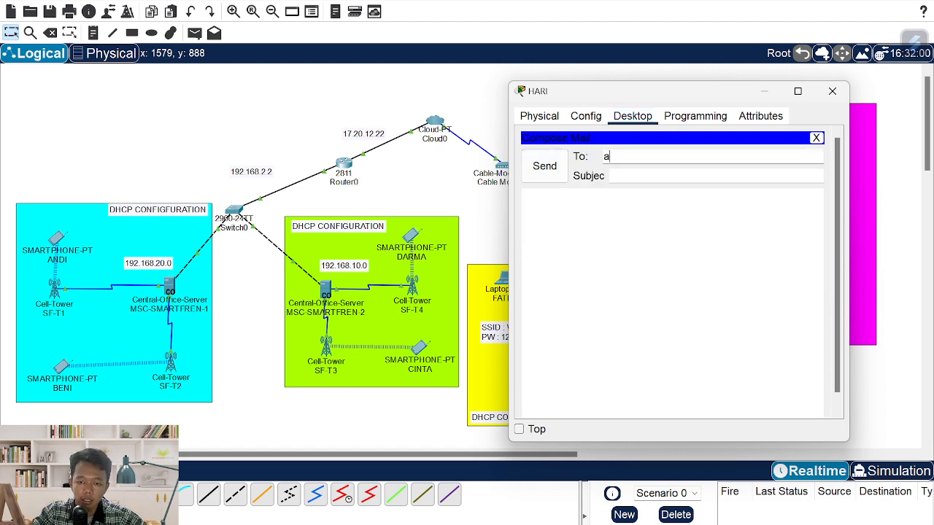
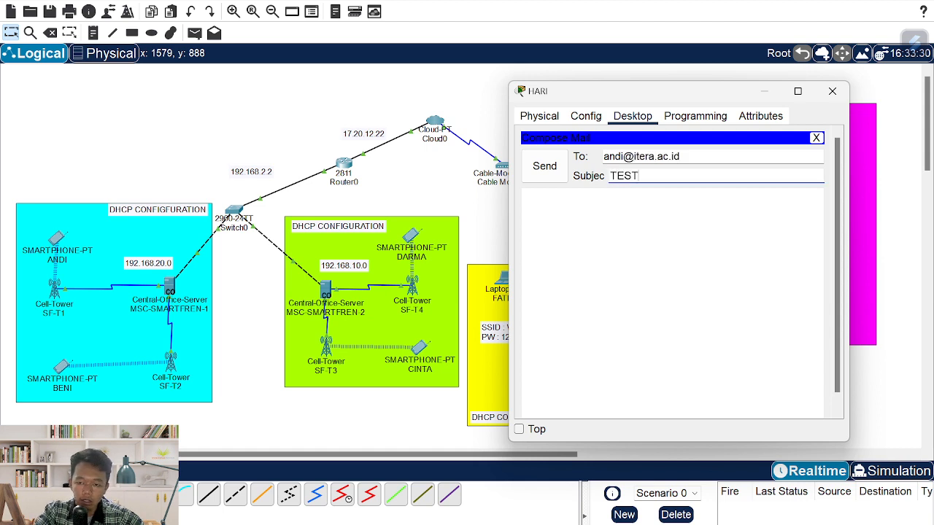
click(525, 197)
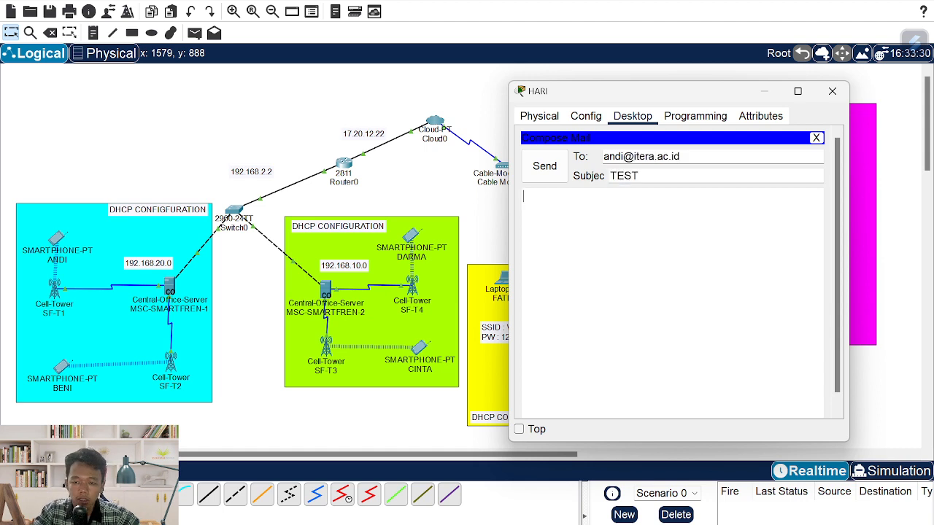
text(ini pesan dari hari untuk andi)
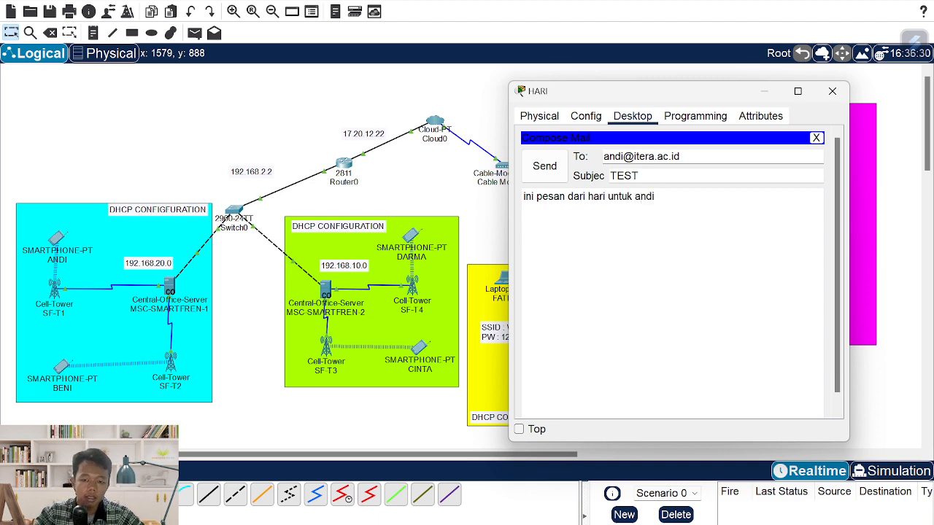
click(547, 175)
scroll(696, 207, down, 2)
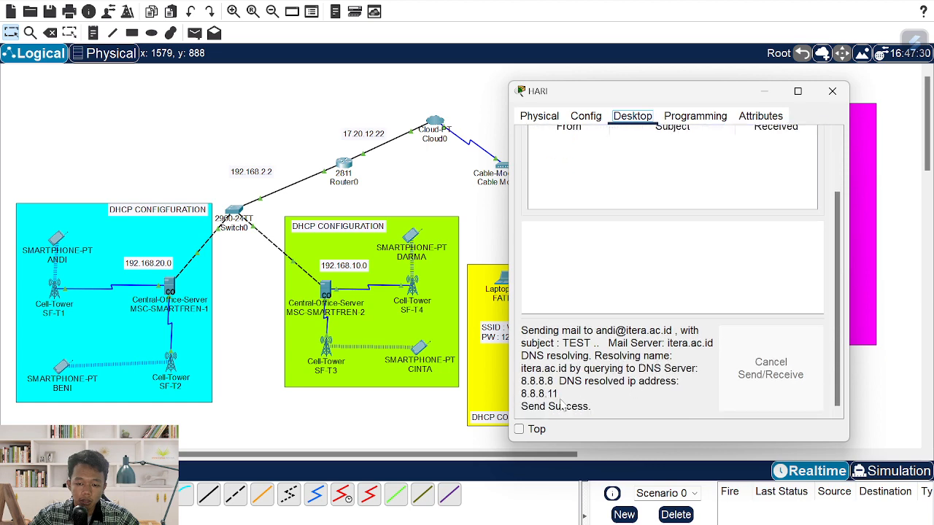
- Send another TEST email, this time addressed to beni
click(561, 178)
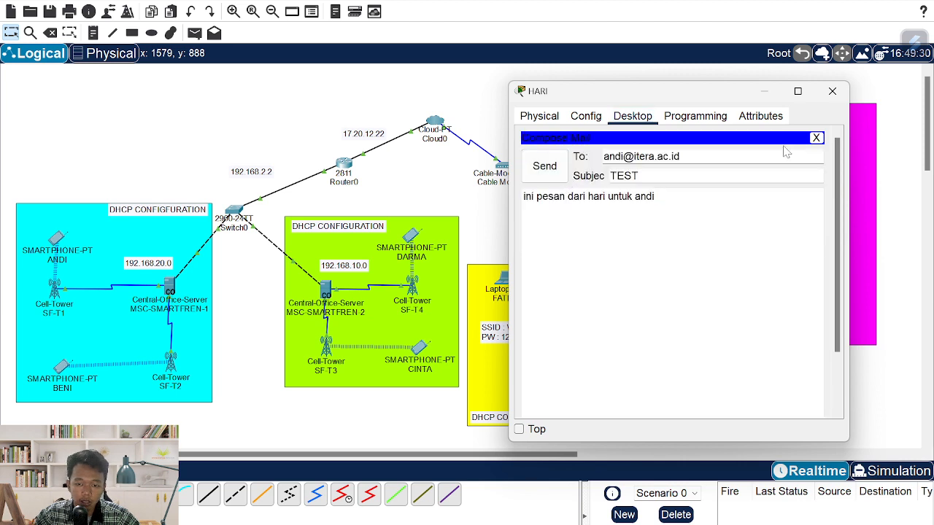
click(816, 138)
click(558, 178)
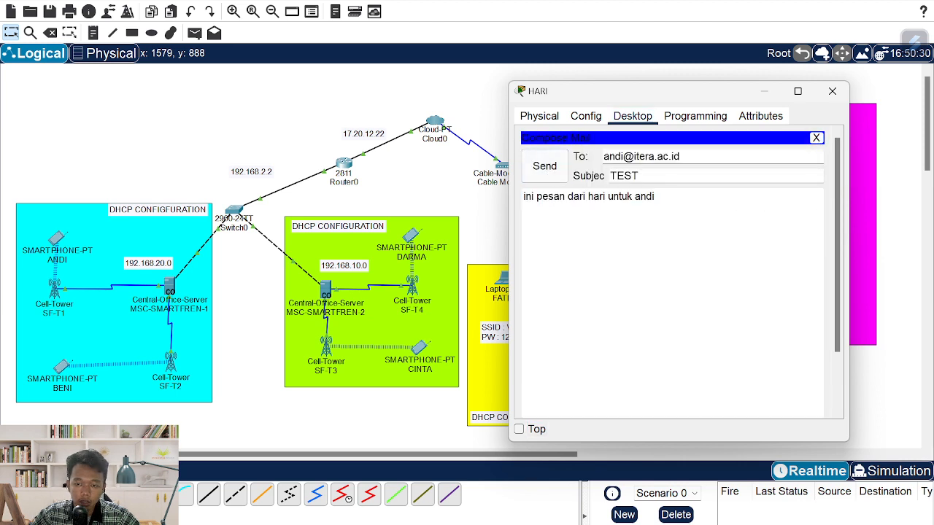
double_click(612, 156)
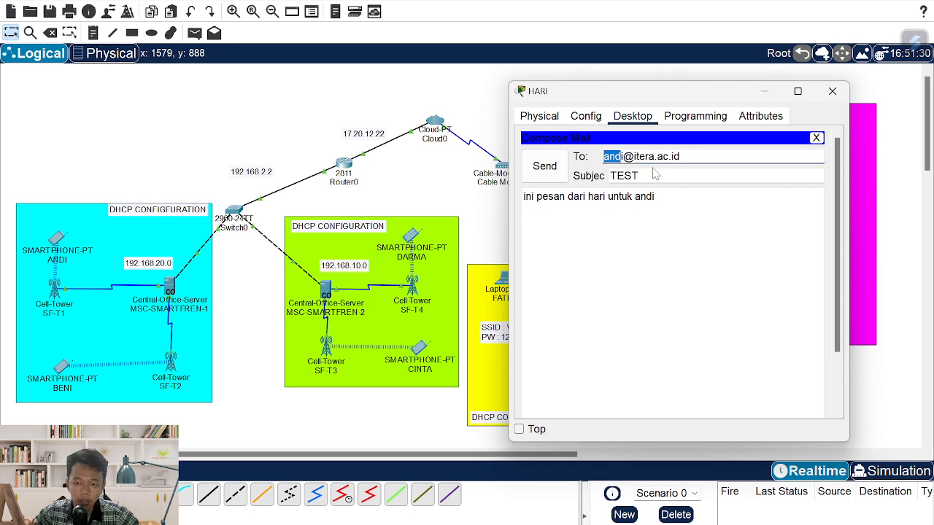
text(beni)
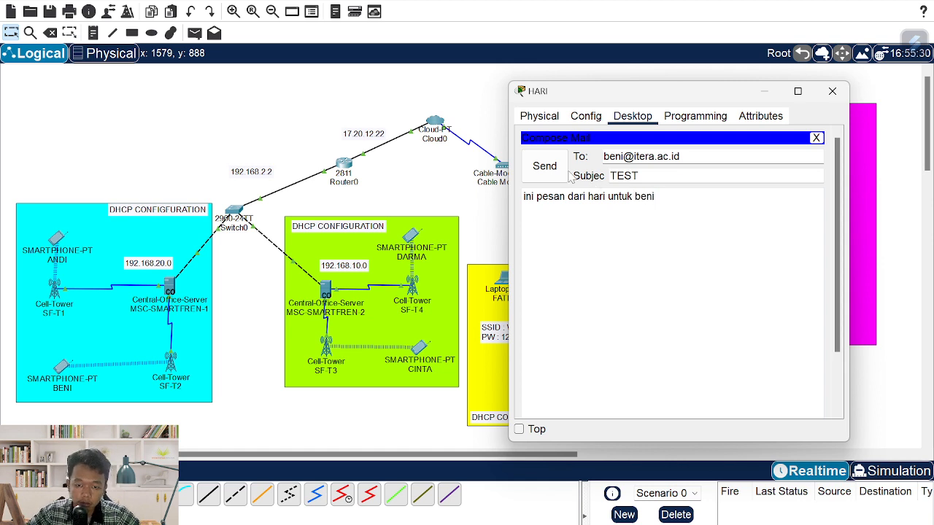
click(544, 166)
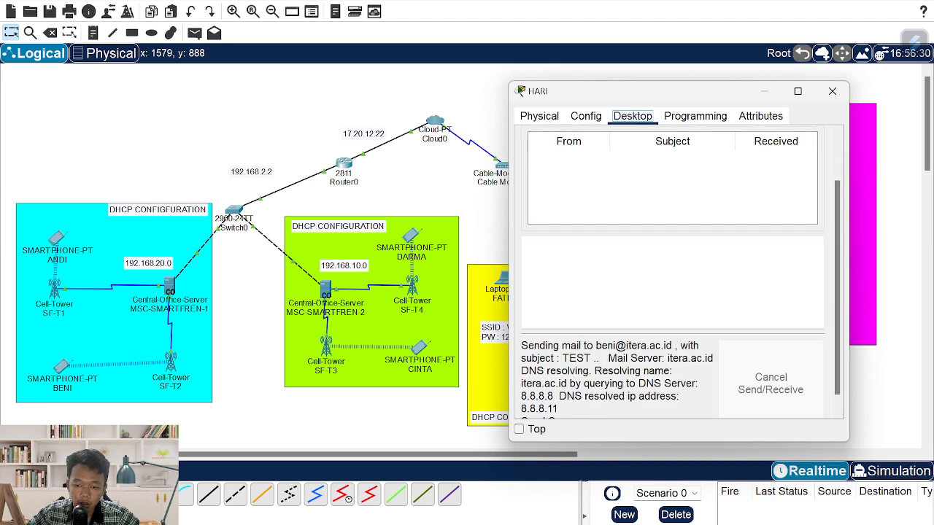
- Send a TEST email to darma, with darma also named in the message body
click(556, 177)
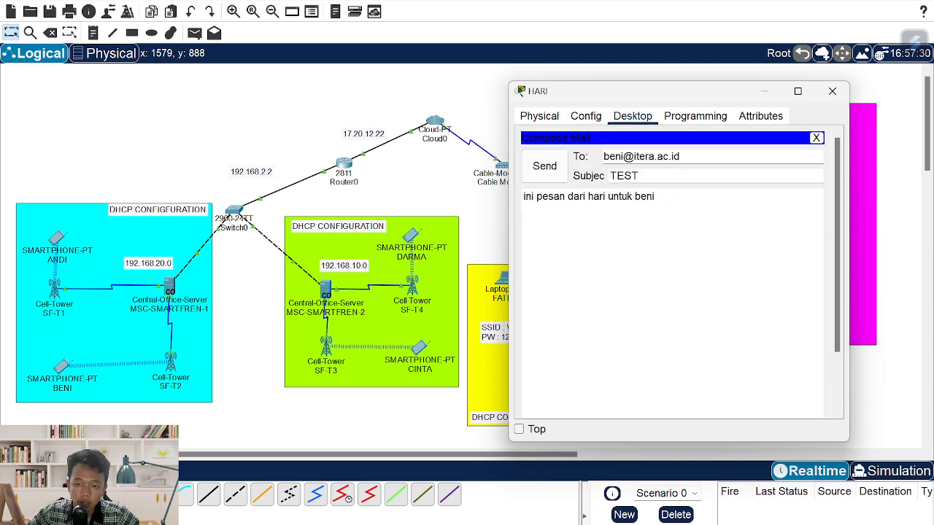
key(BackSpace)
key(BackSpace)
key(BackSpace)
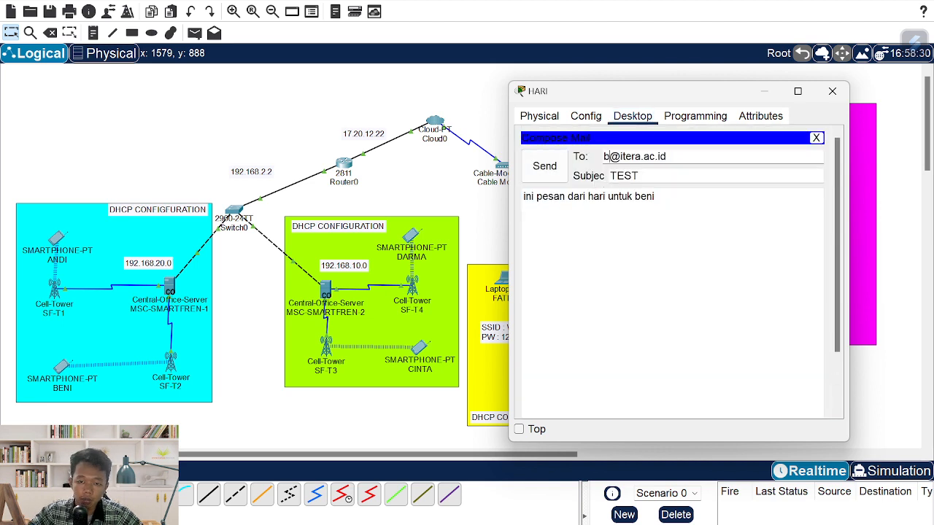
text(ad)
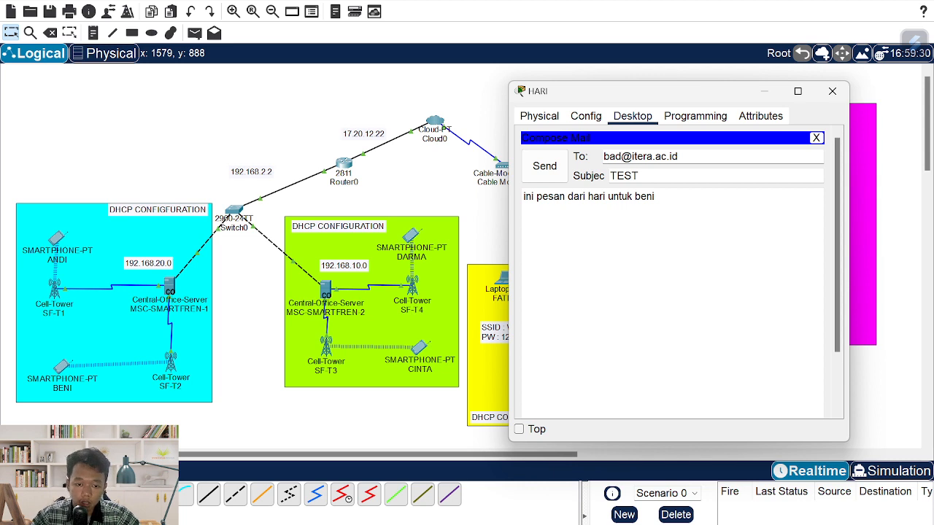
key(BackSpace)
key(BackSpace)
text(darm)
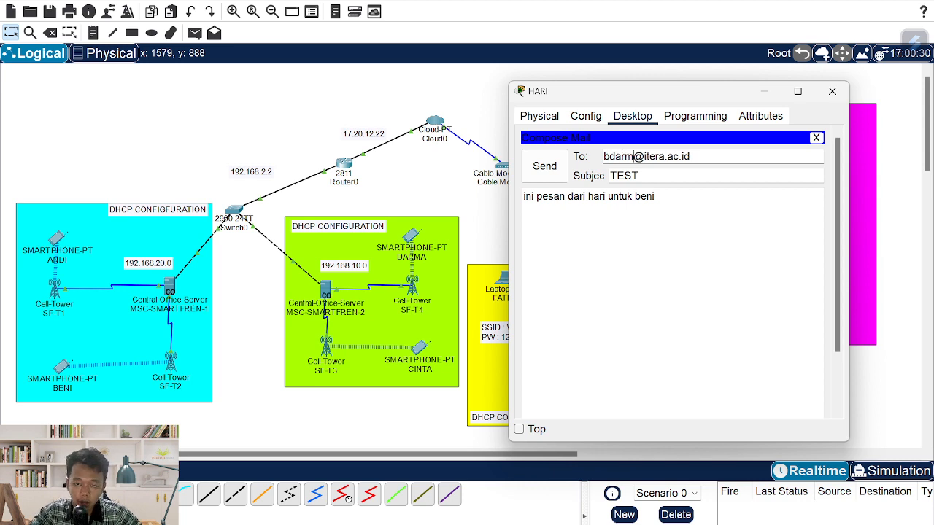
text(a)
key(Left)
key(BackSpace)
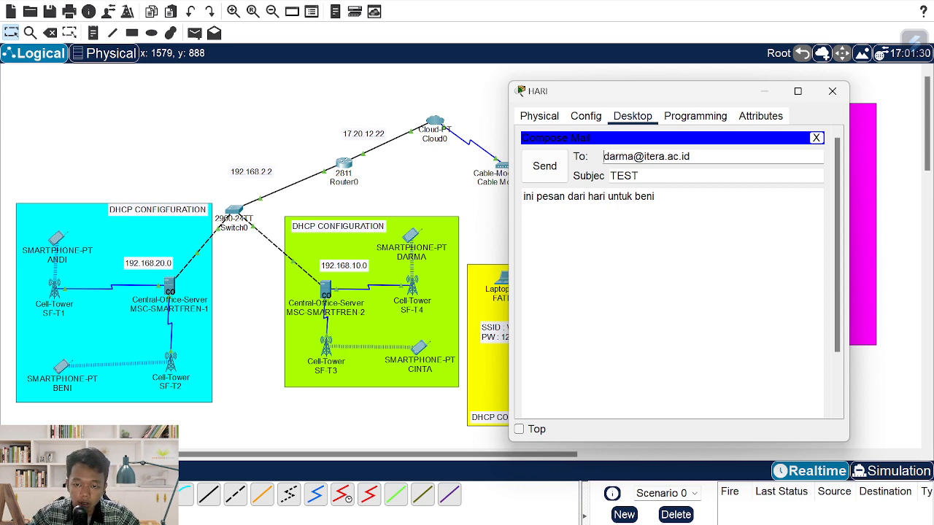
click(655, 196)
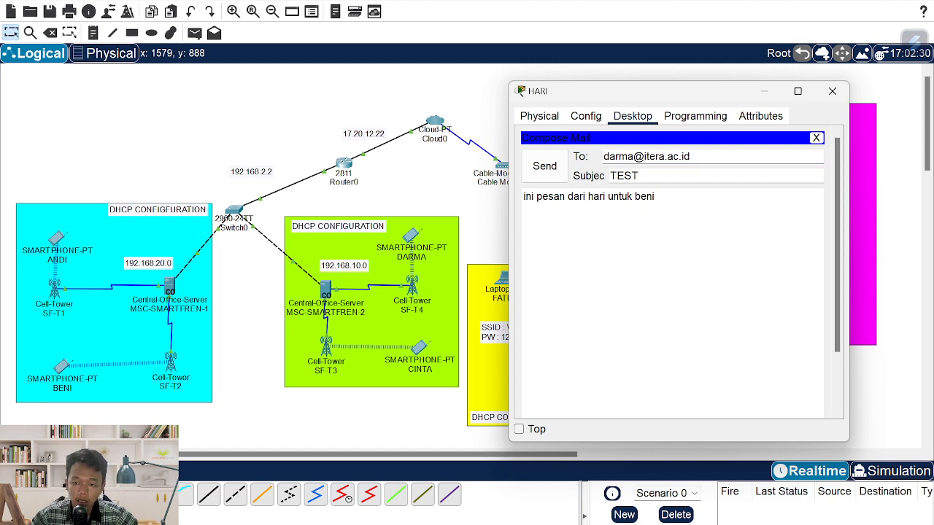
key(BackSpace)
key(BackSpace)
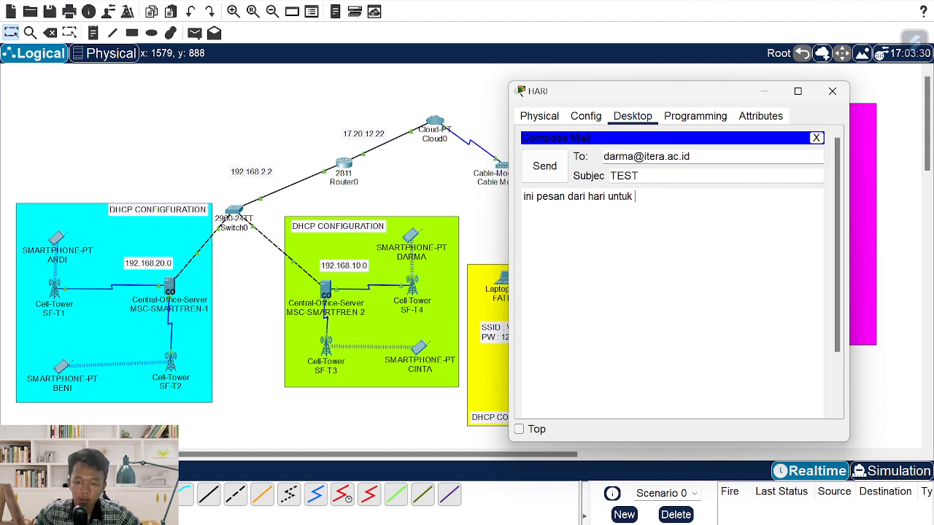
text(darma)
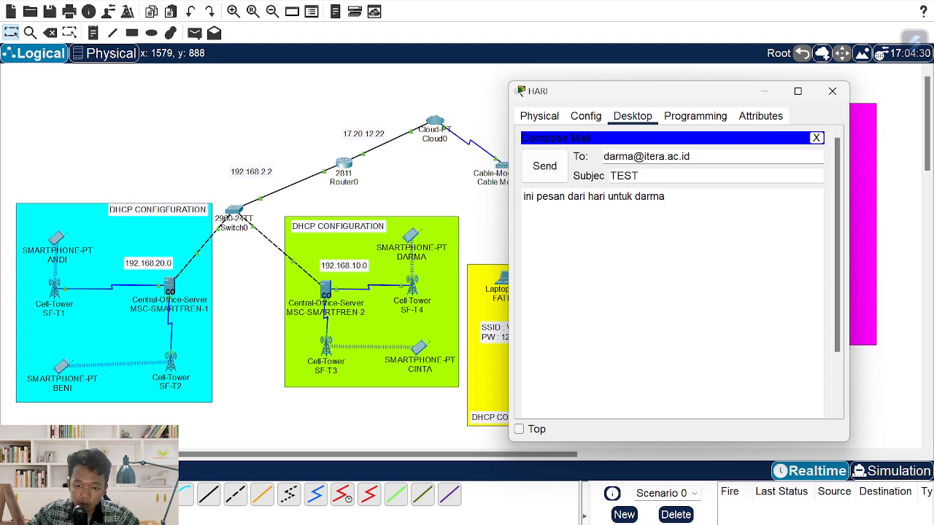
click(546, 169)
scroll(695, 368, down, 3)
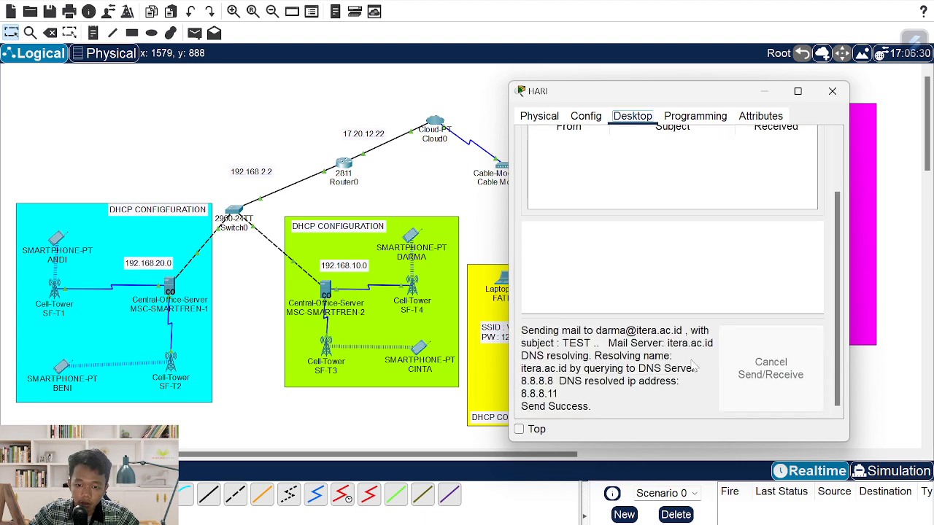
scroll(695, 369, up, 3)
- Send a TEST email to cinta, updating the name in the message body
click(554, 175)
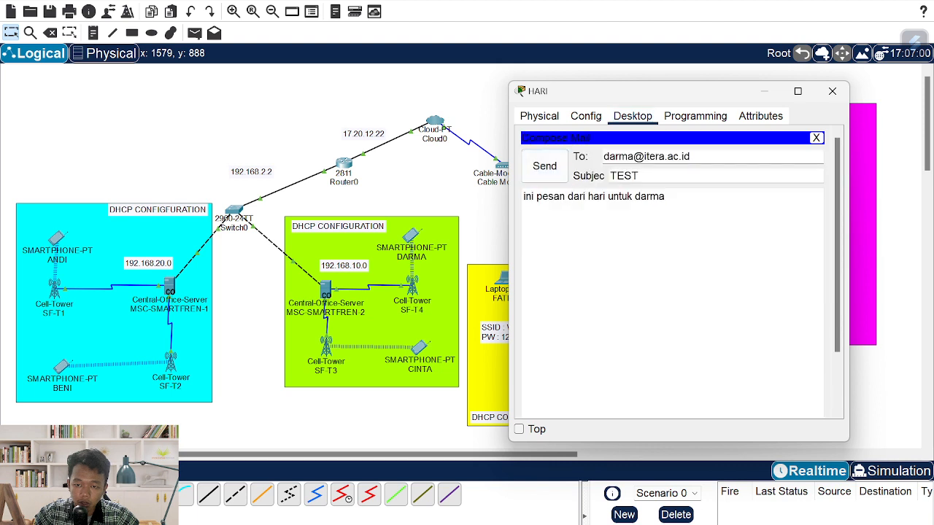
double_click(618, 156)
text(cinta)
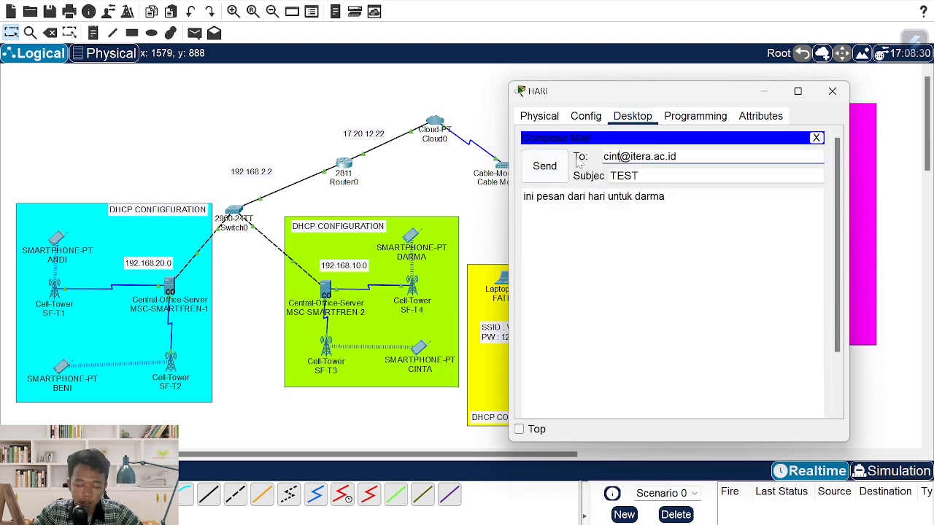
click(664, 196)
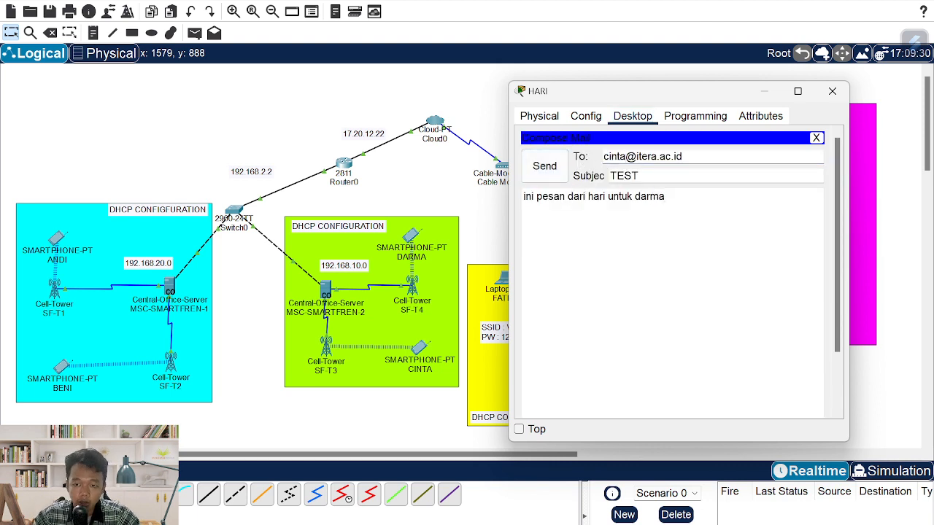
key(BackSpace)
key(BackSpace)
key(BackSpace)
key(BackSpace)
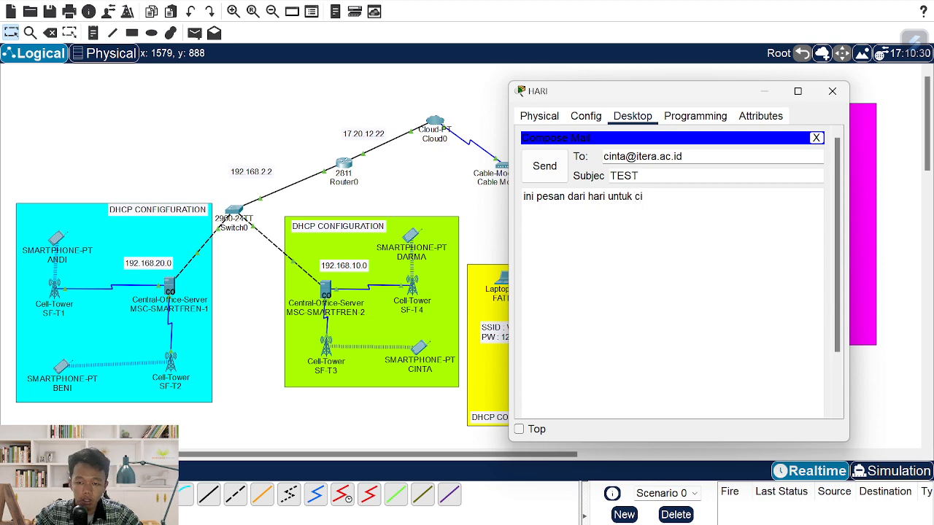
click(546, 167)
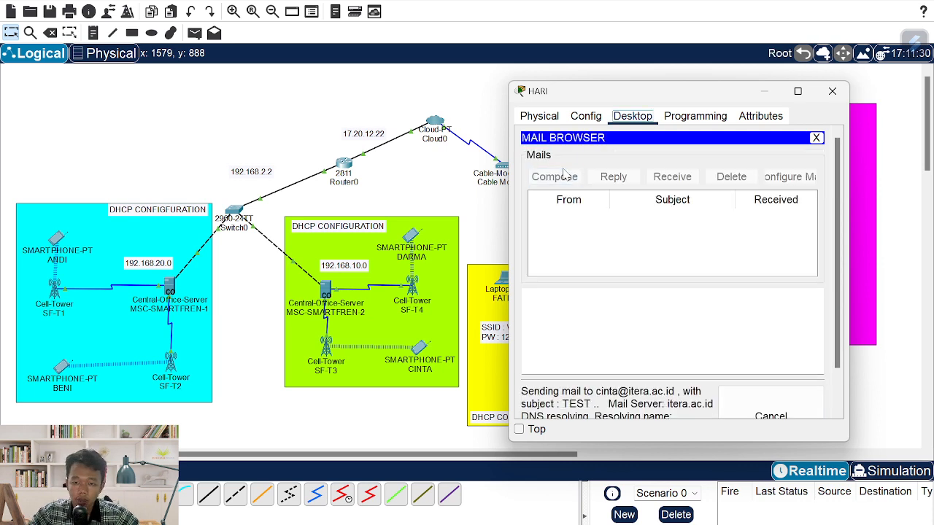
- Close HARI and fetch new mail in smartphone ANDI's Email app
click(831, 90)
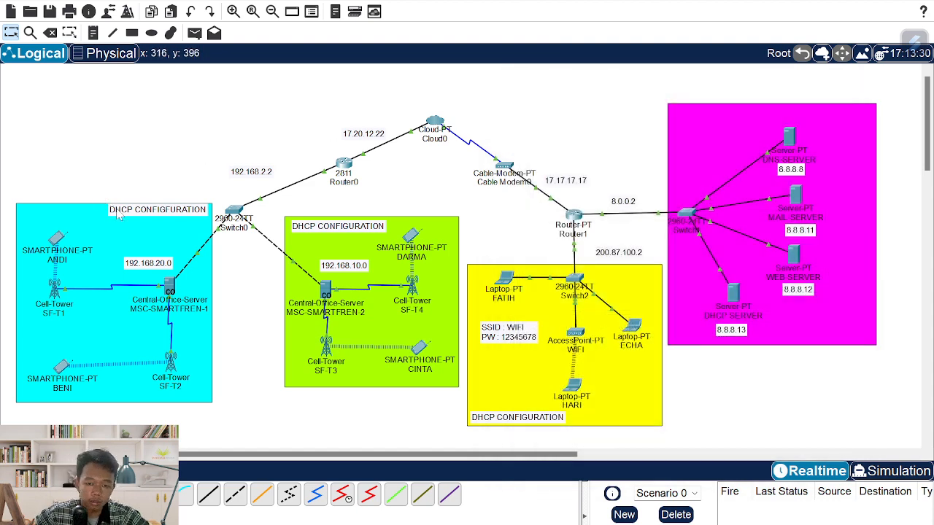
click(60, 247)
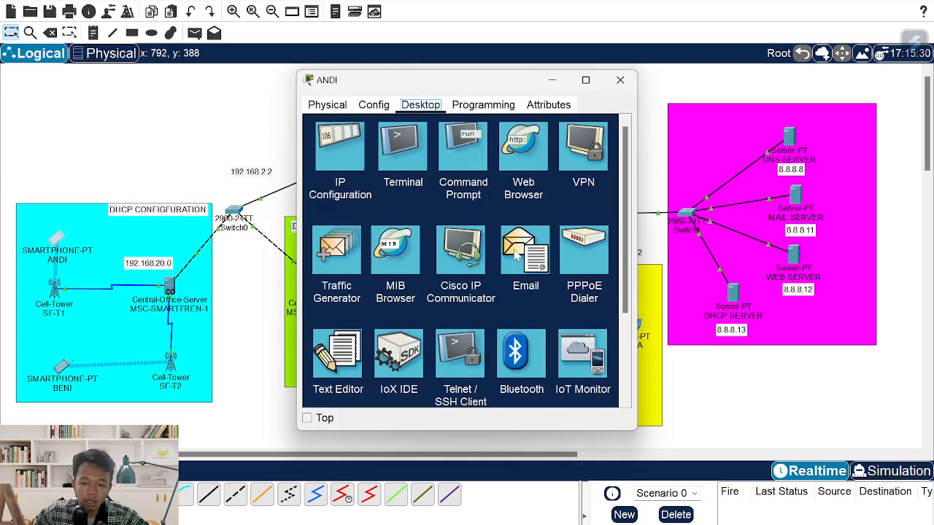
click(512, 256)
click(458, 168)
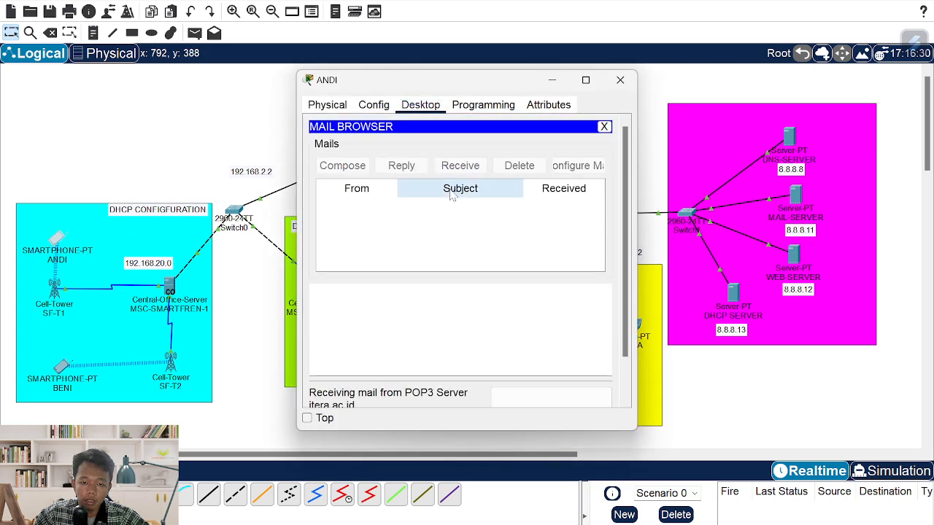
scroll(469, 250, down, 2)
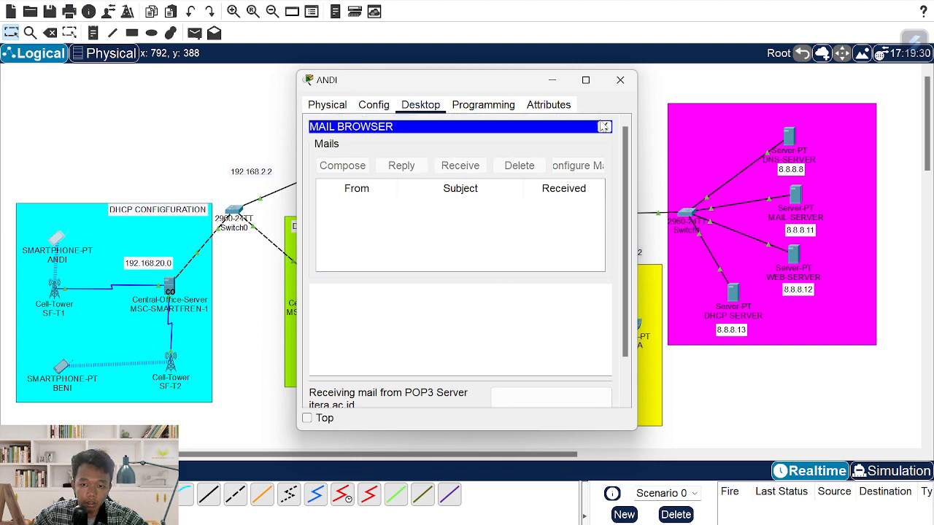
click(603, 128)
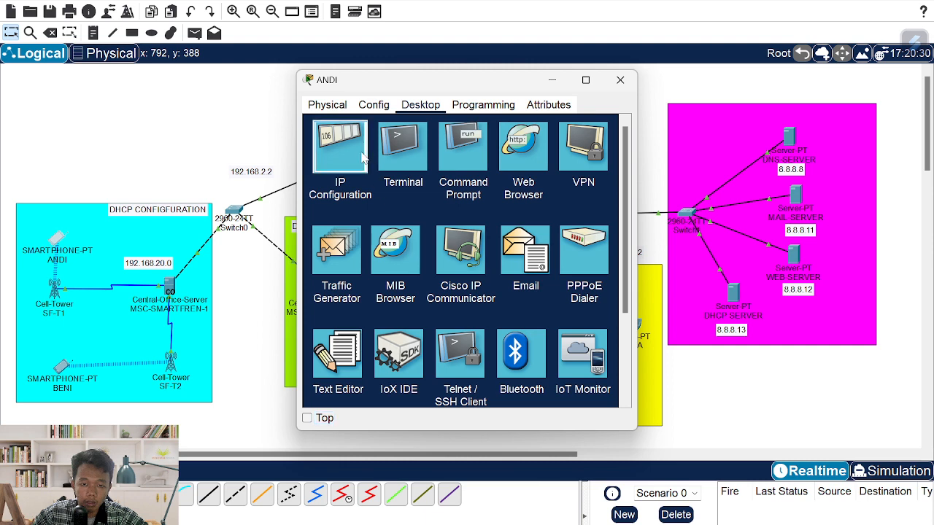
- Check ANDI's IP Configuration, then retry receiving mail
click(340, 145)
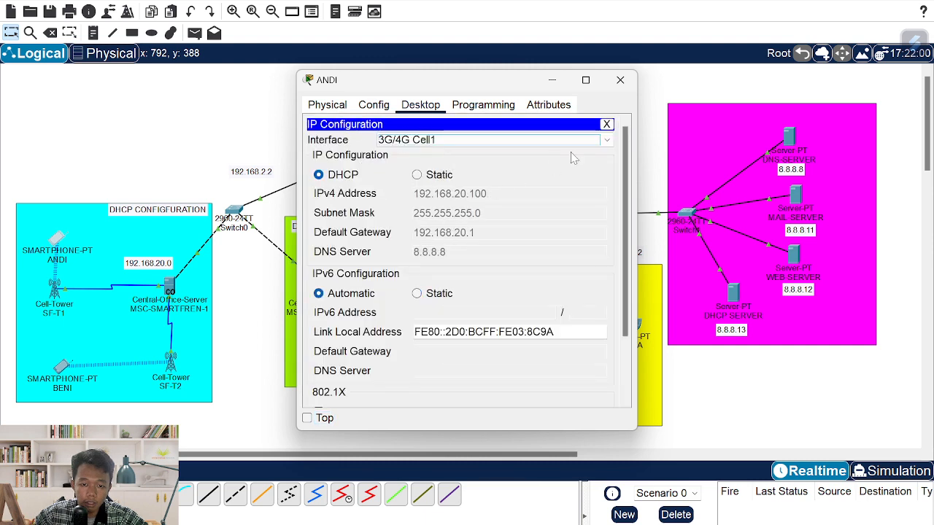
click(606, 124)
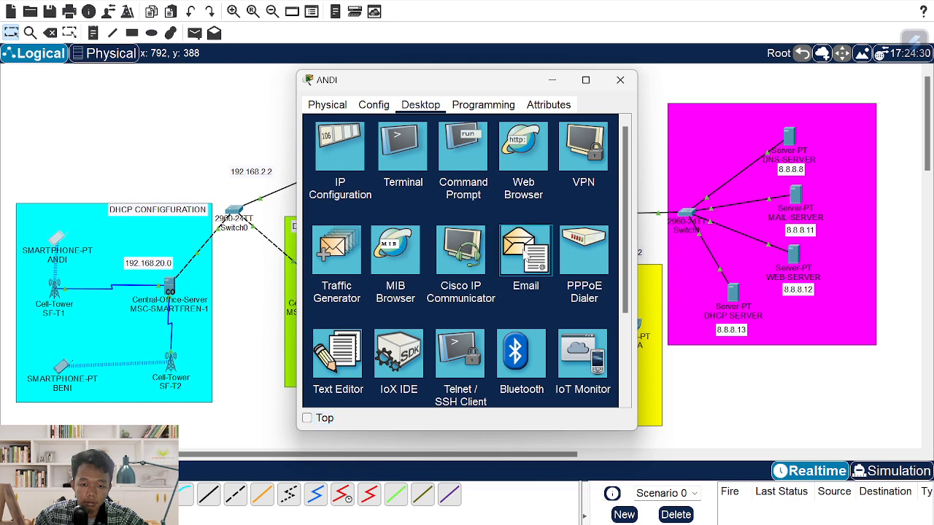
click(525, 254)
scroll(483, 255, down, 1)
click(460, 149)
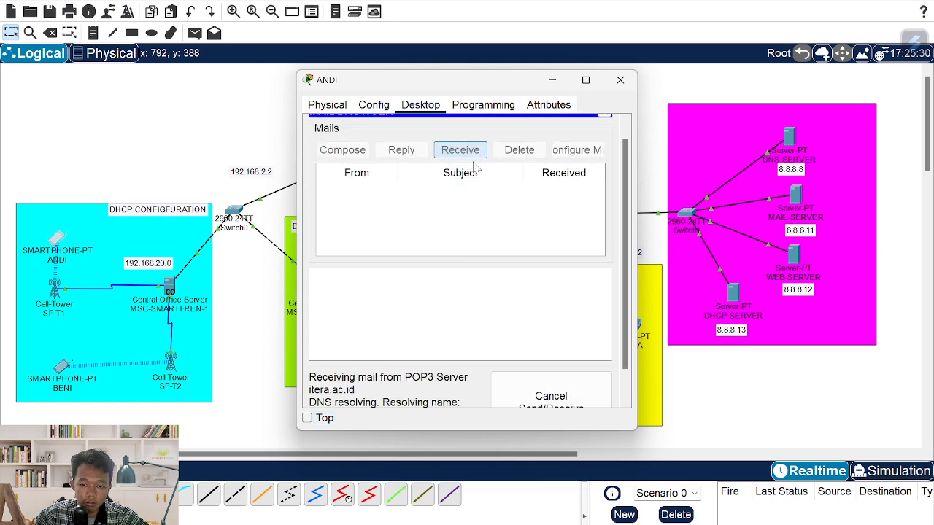
- Fetch new mail in the lower cyan smartphone BENI's Email app
scroll(488, 164, down, 1)
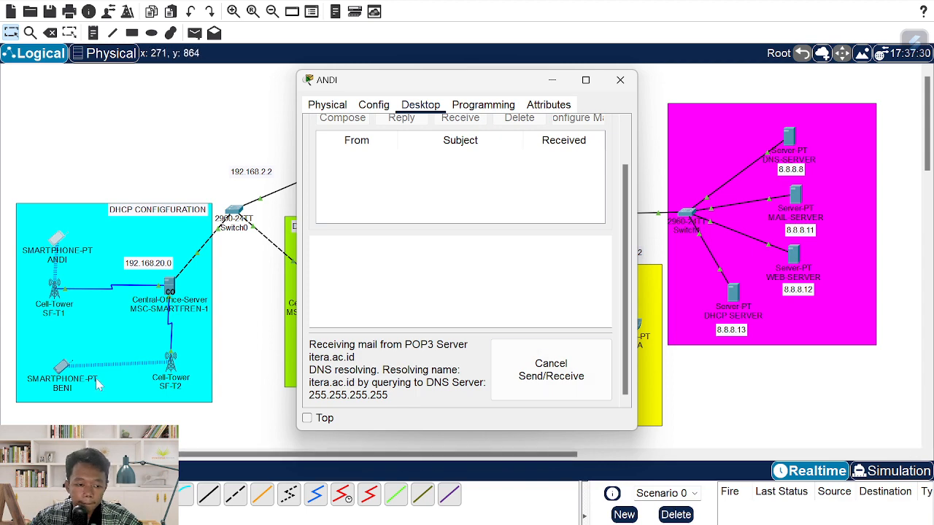
click(62, 374)
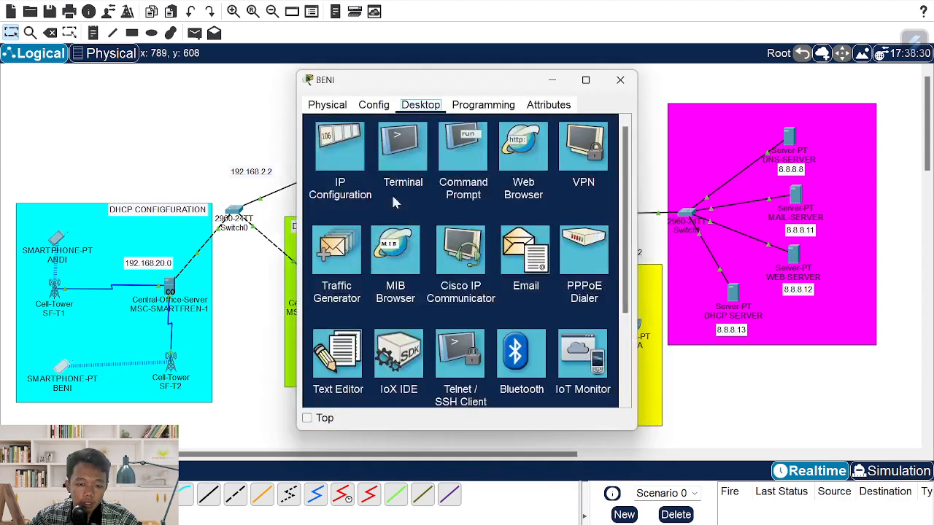
click(523, 263)
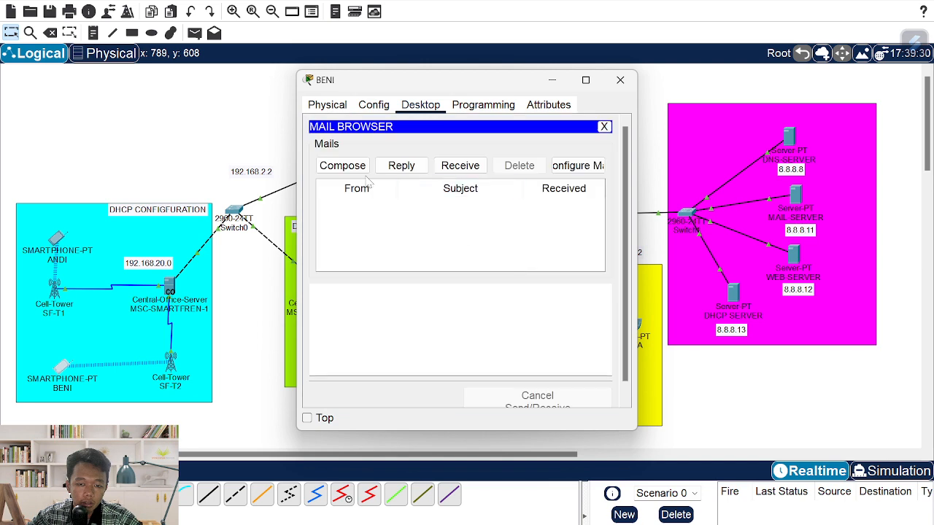
click(460, 166)
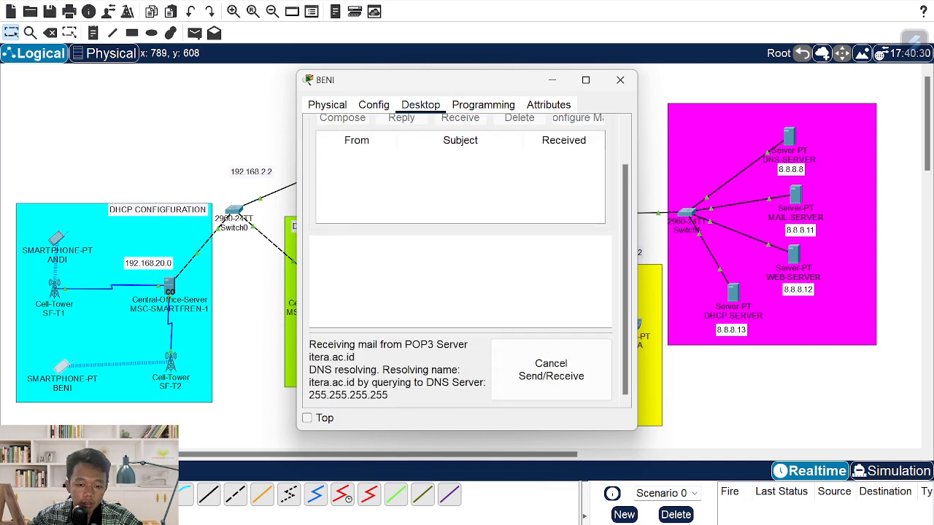
- On ANDI, cancel and retry the stuck mail fetch, then view its IP Configuration
key(alt+Tab)
key(Tab)
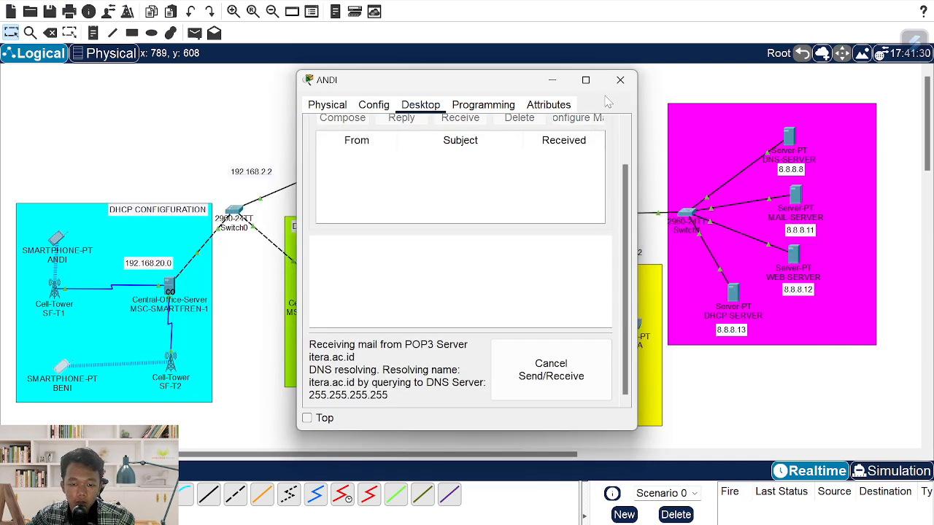
scroll(502, 350, up, 3)
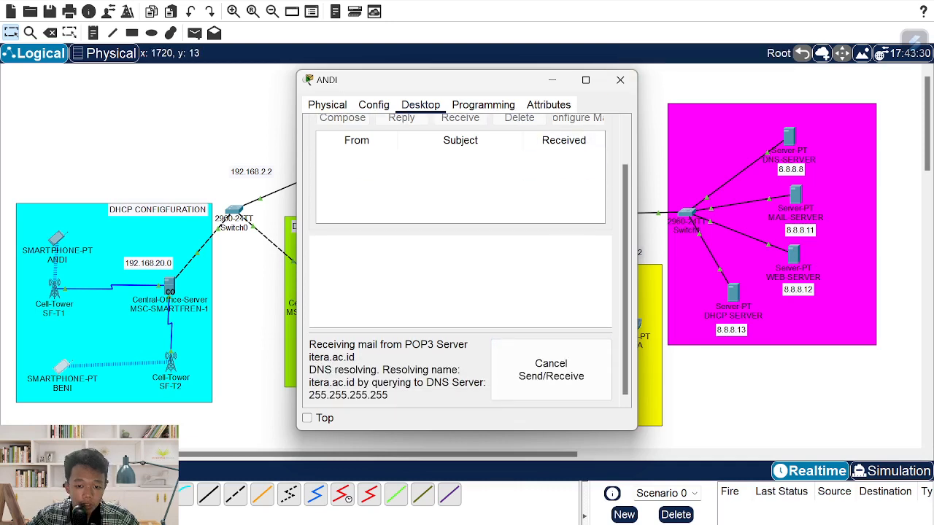
click(584, 370)
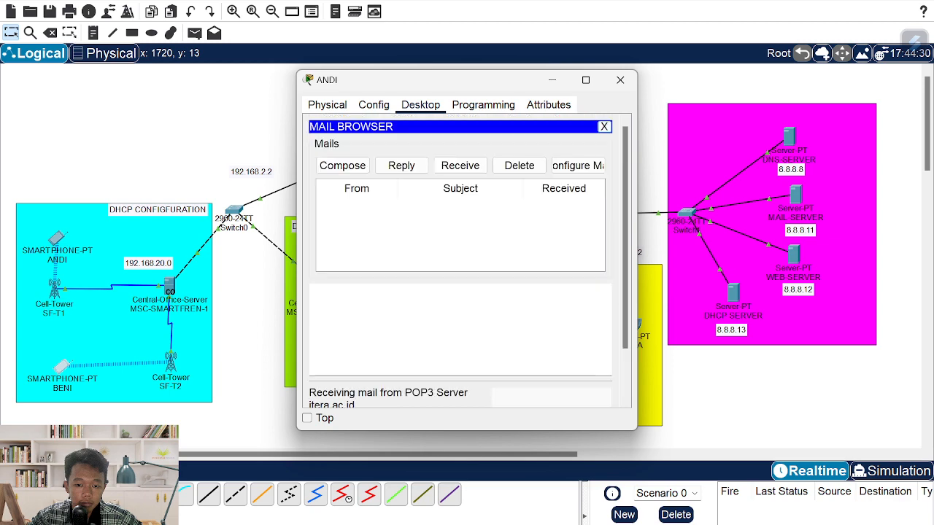
click(460, 166)
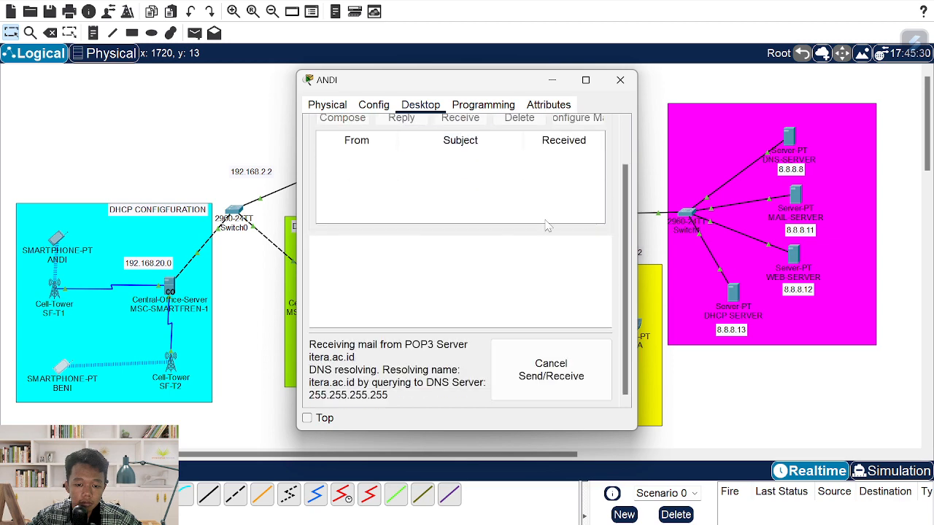
click(576, 382)
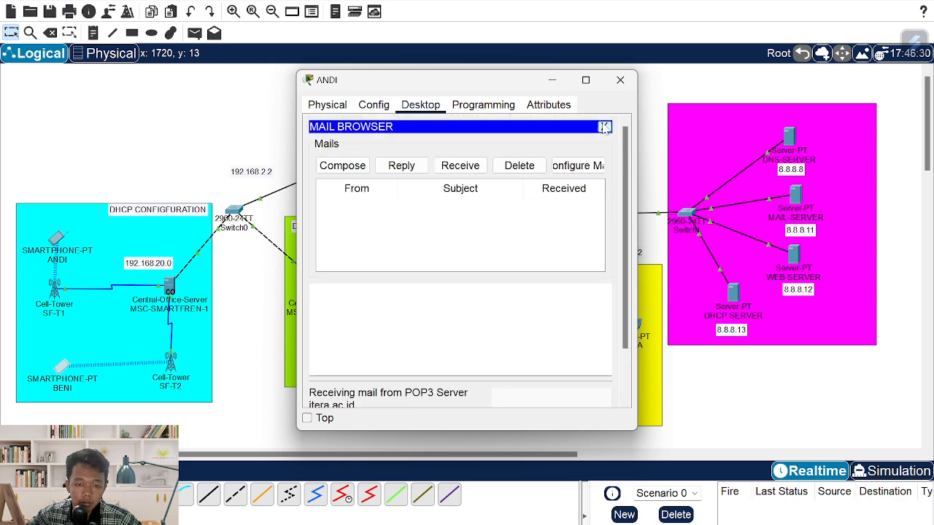
click(604, 127)
click(358, 150)
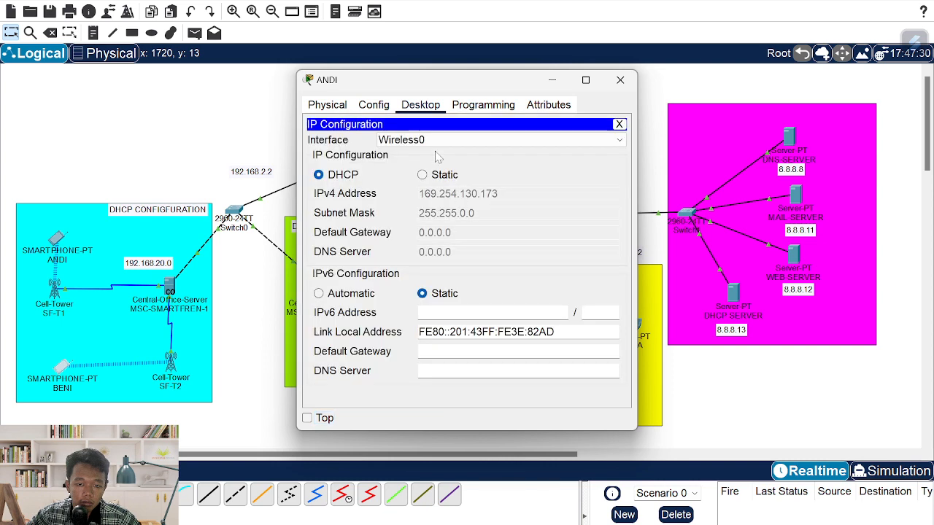
- Renew the upper cyan smartphone's 3G/4G Cell1 DHCP address and check its mail
click(436, 140)
click(439, 163)
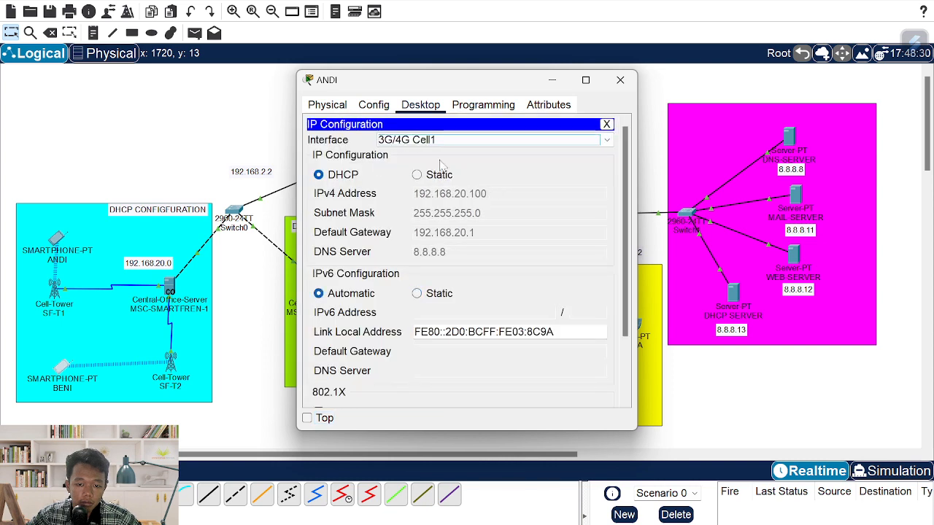
click(417, 175)
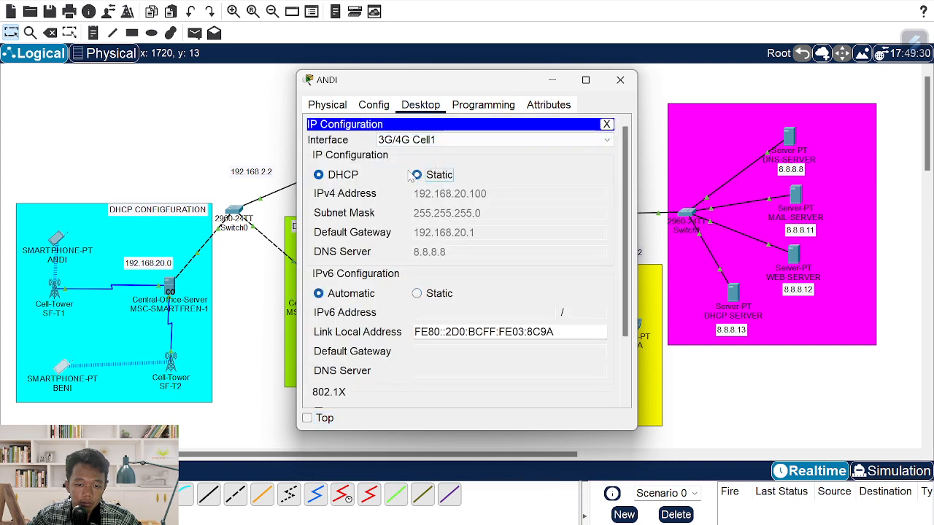
click(319, 175)
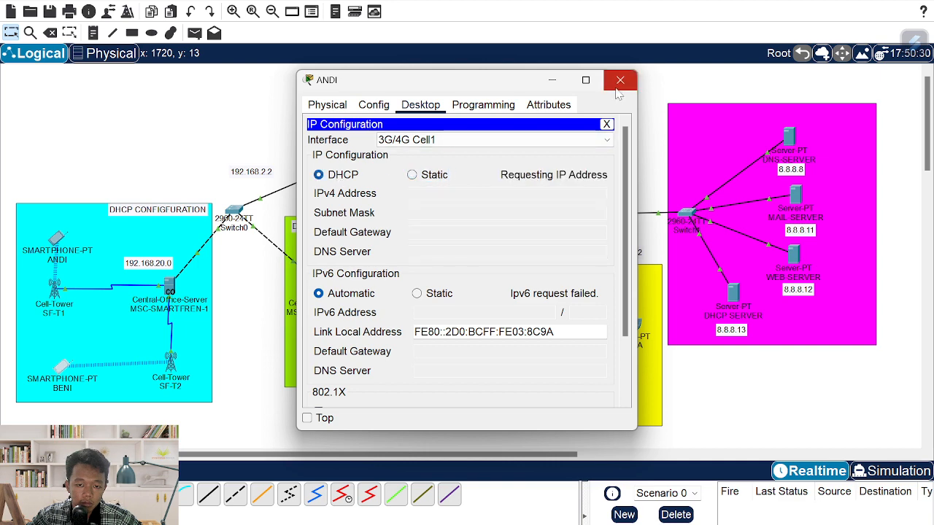
click(606, 124)
click(518, 251)
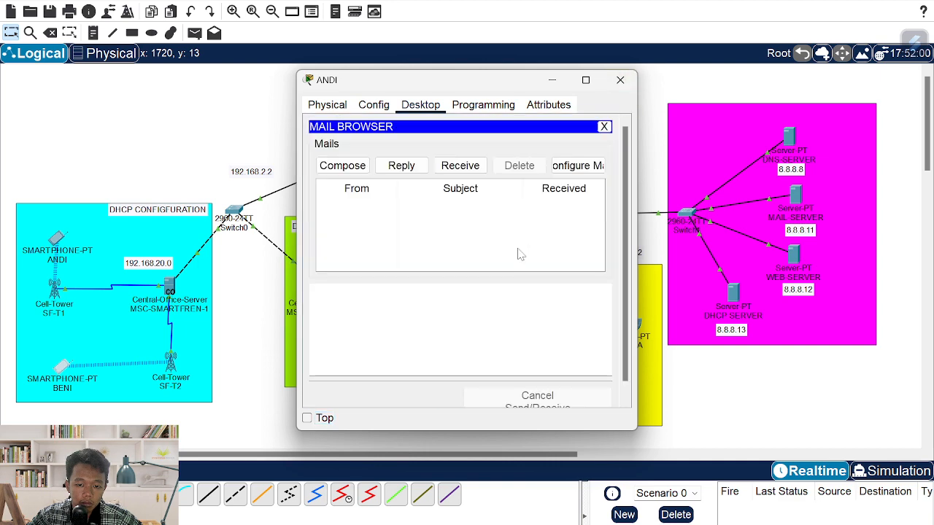
click(472, 168)
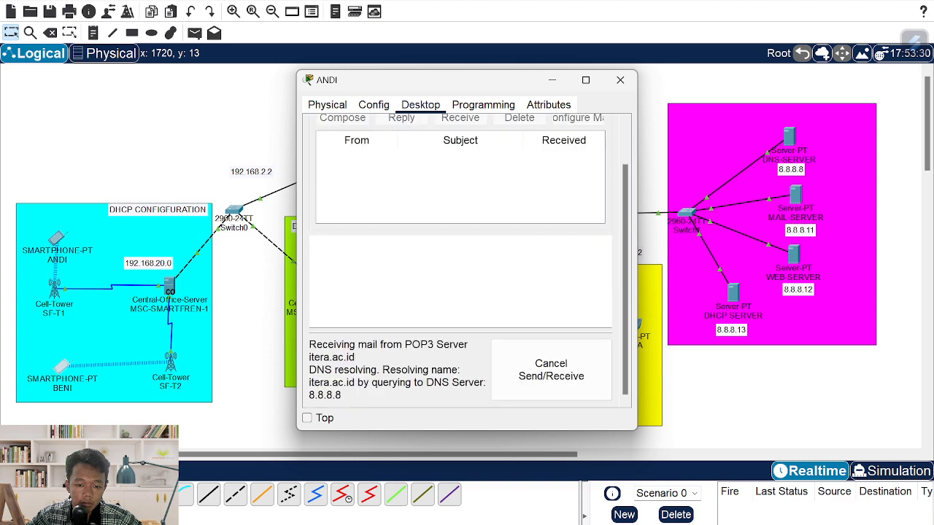
- Try fetching mail on the lower cyan smartphone, cancelling the stuck retrieval
key(alt+Tab)
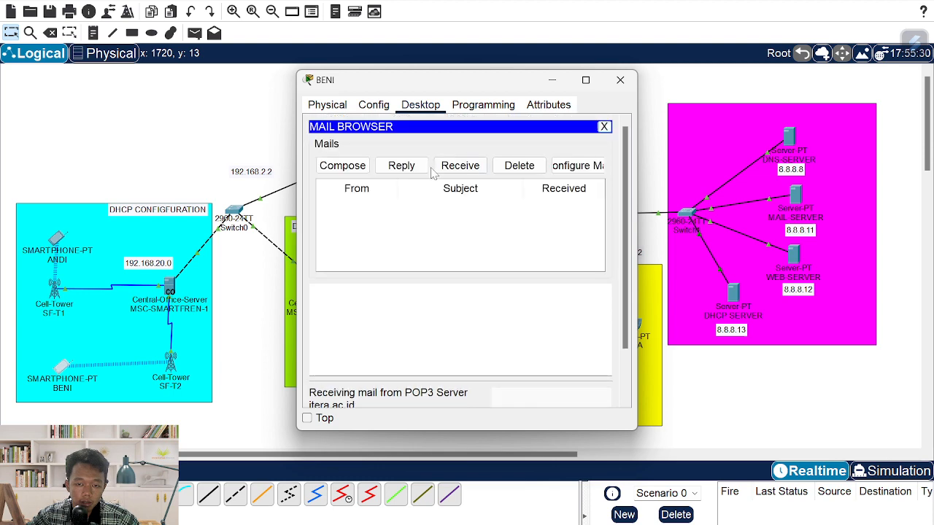
click(450, 166)
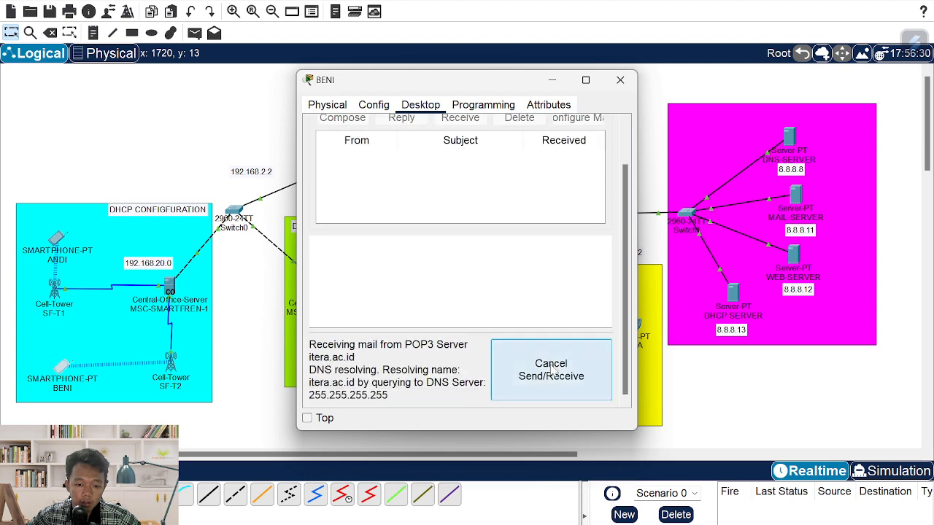
click(550, 370)
click(618, 124)
- Get the lower smartphone a DHCP address on 3G/4G Cell1, then receive and open its TEST mail
click(339, 155)
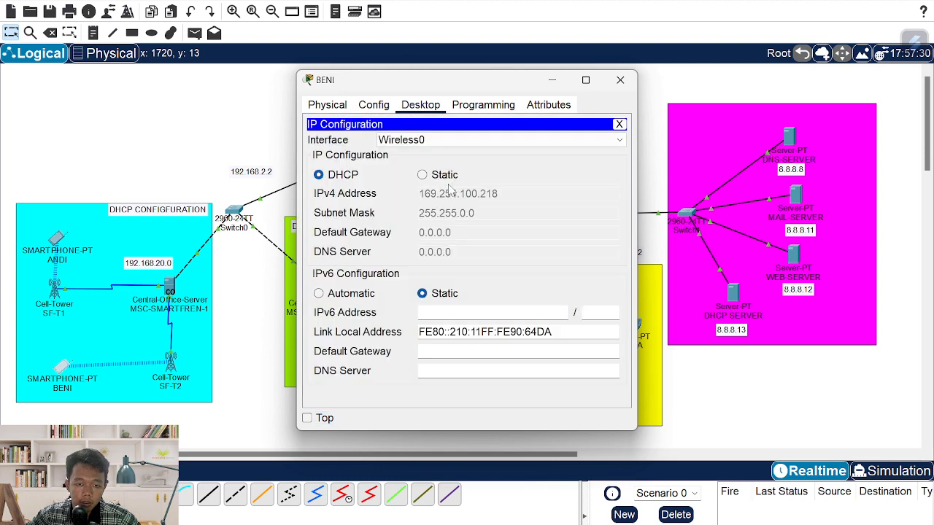
click(452, 139)
click(455, 162)
click(343, 175)
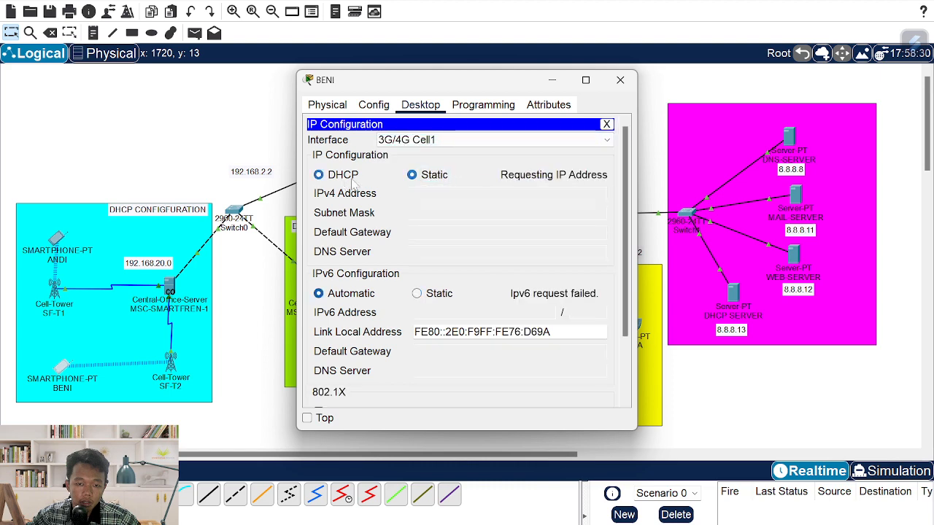
click(605, 124)
click(532, 253)
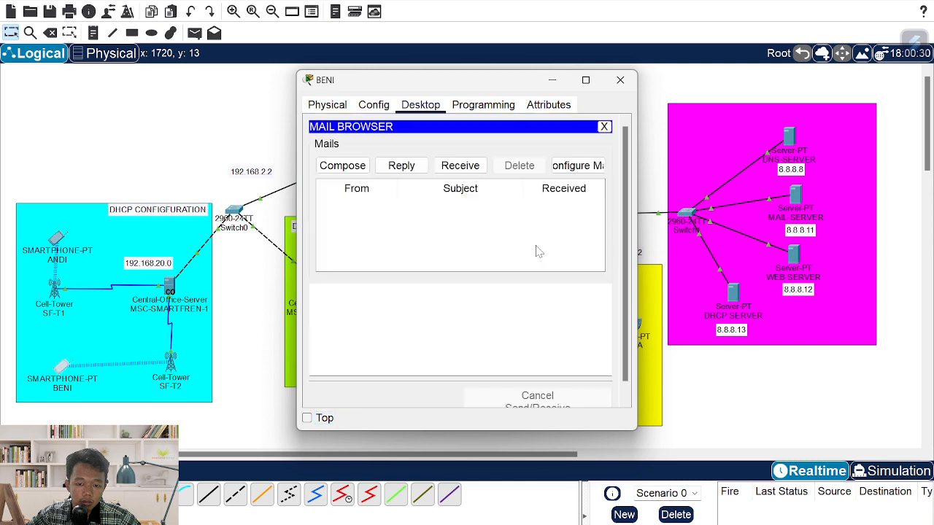
click(461, 165)
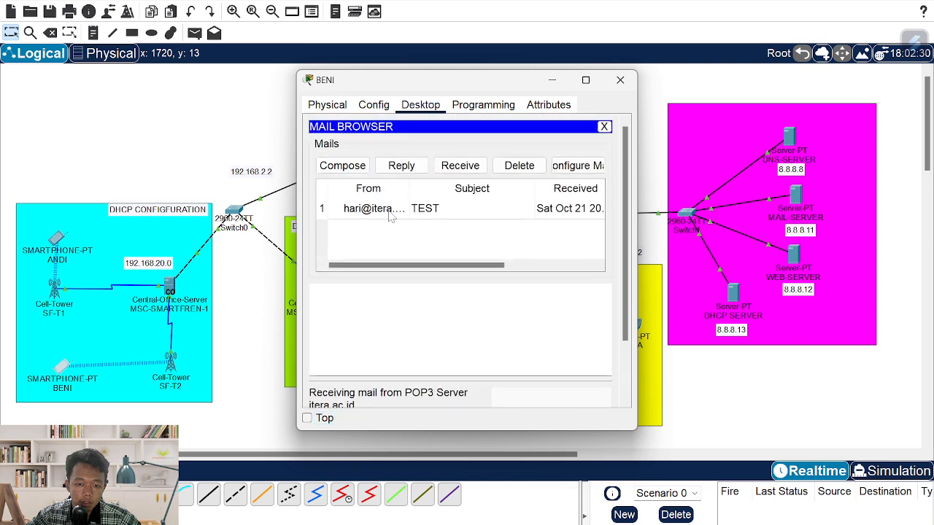
click(390, 212)
- Receive and read the TEST mail on the upper cyan smartphone, then close its window
key(alt+Tab)
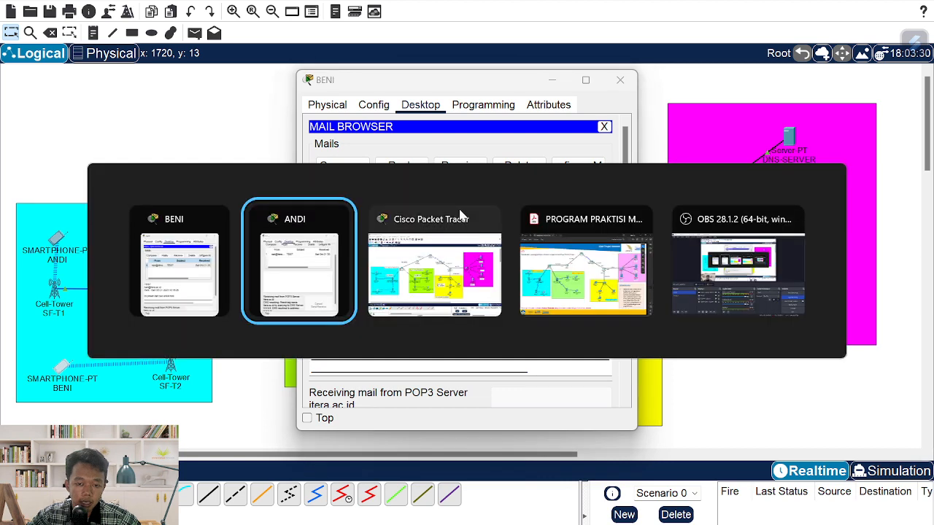
click(453, 163)
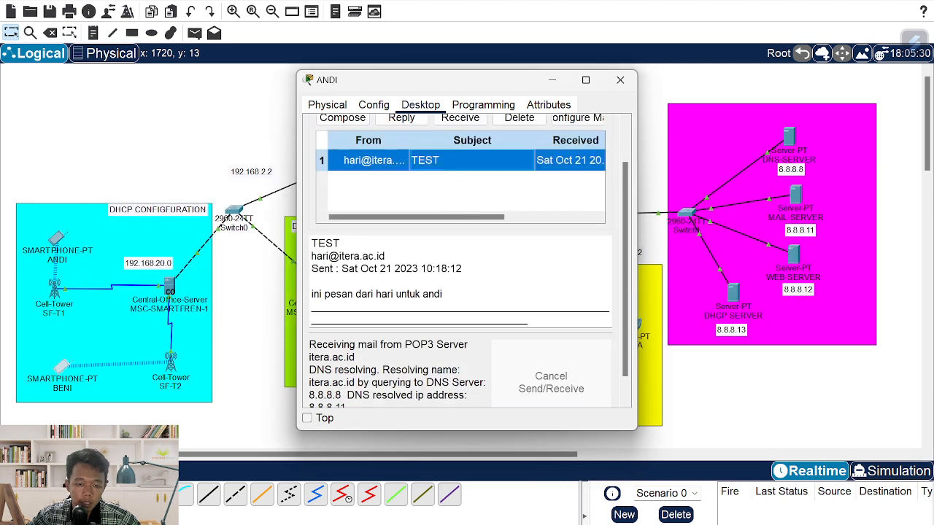
drag(435, 82, 211, 91)
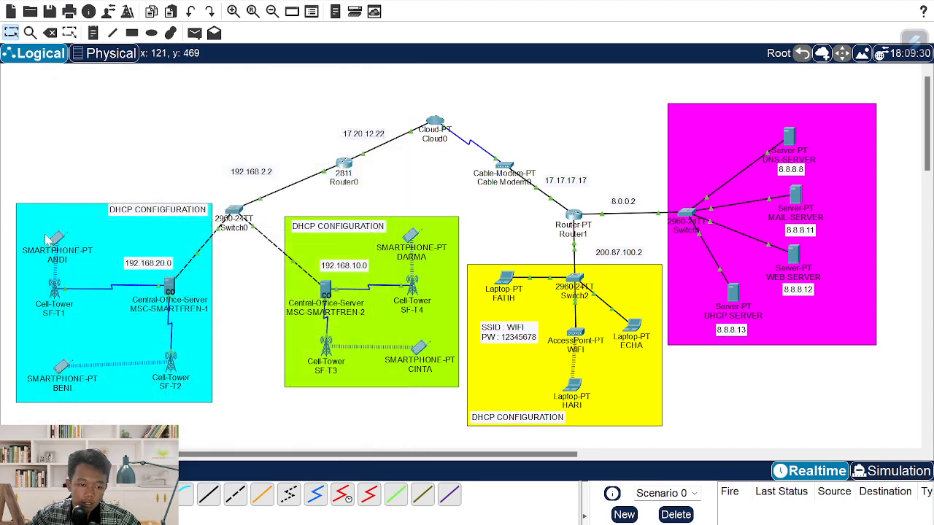
double_click(57, 240)
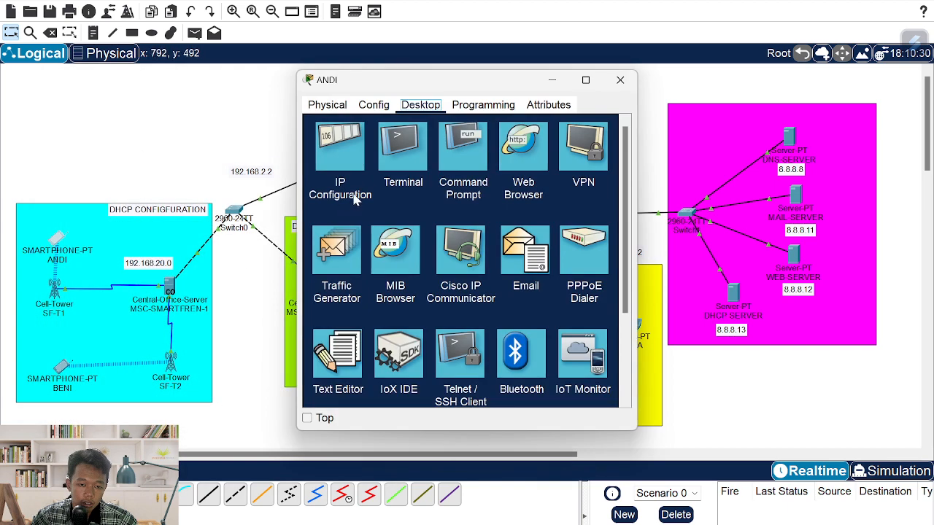
click(525, 251)
click(459, 166)
click(472, 209)
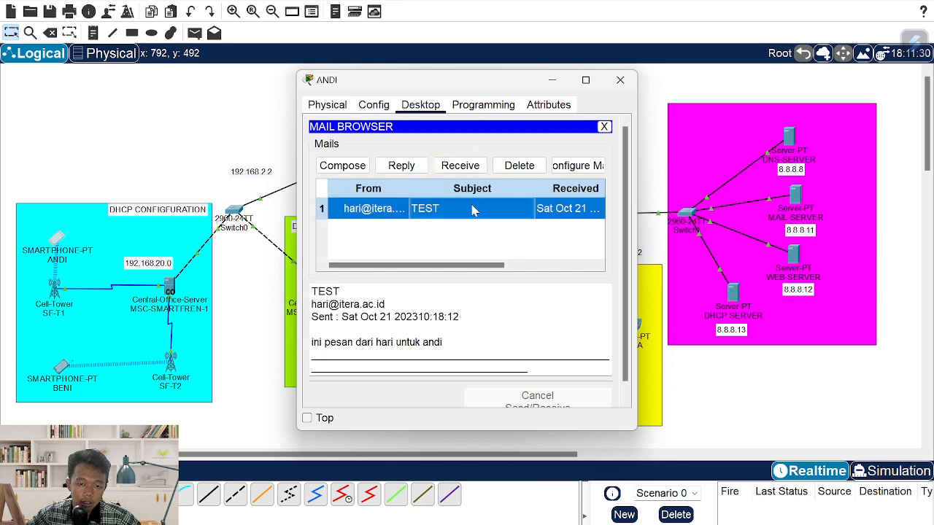
click(588, 81)
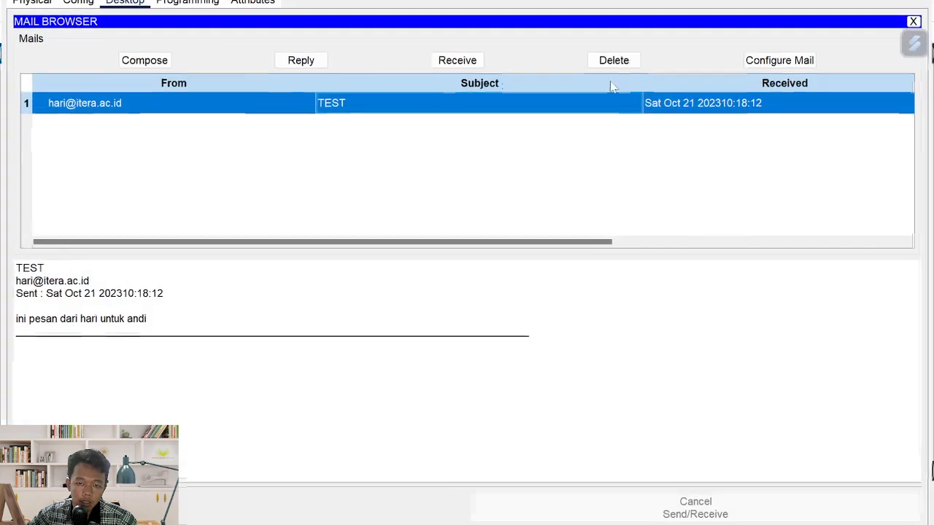
click(883, 0)
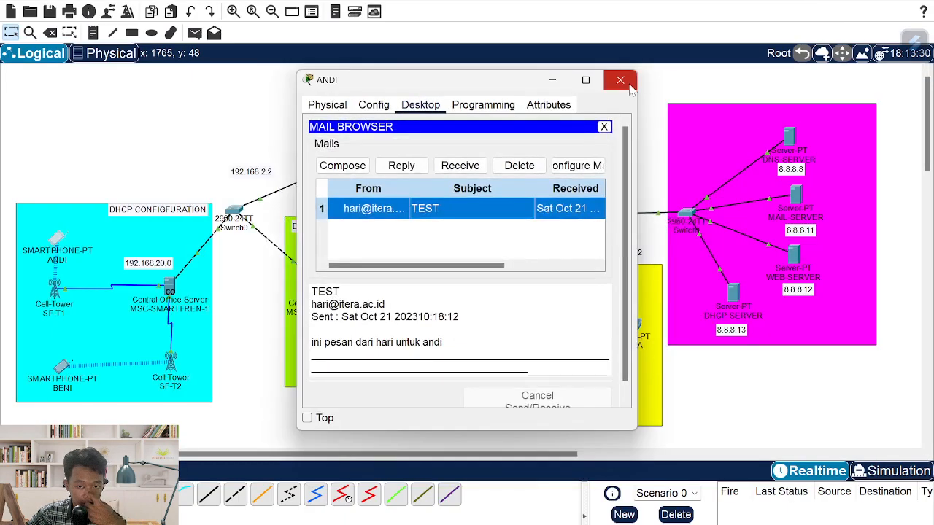
click(619, 79)
- Read the TEST mail on the lower cyan smartphone and close its window
click(64, 371)
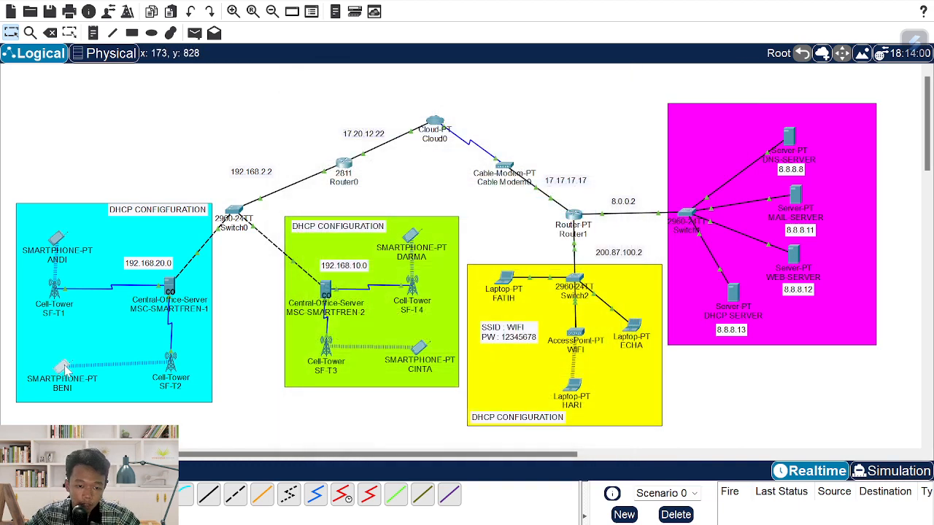
click(515, 253)
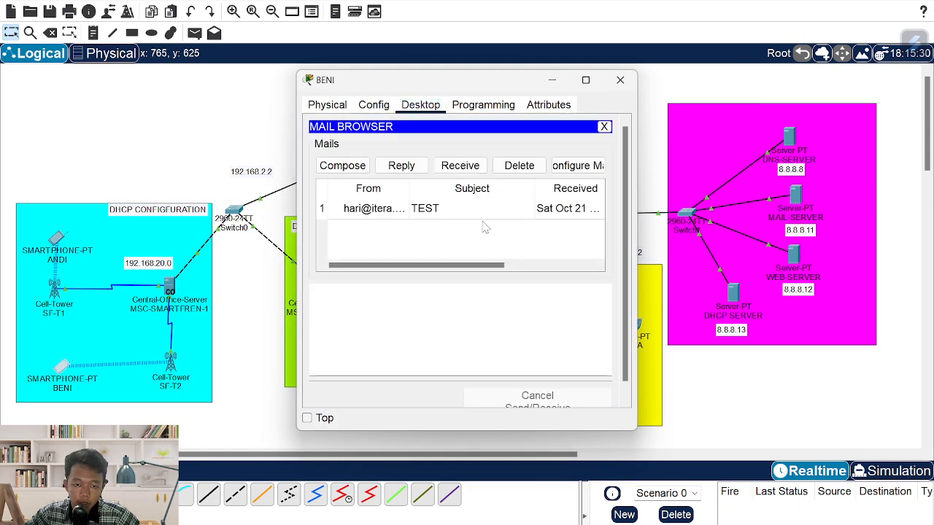
click(427, 211)
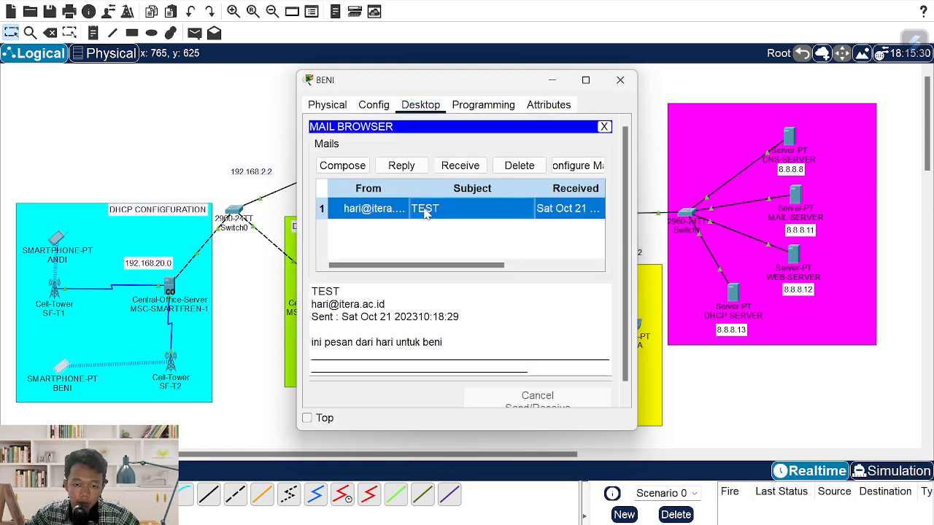
click(619, 79)
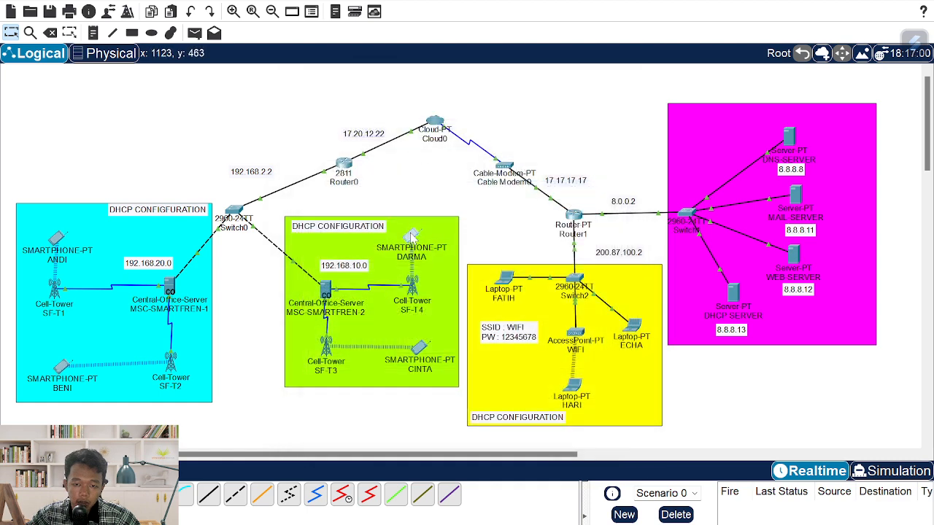
- Try receiving mail on the top green-area smartphone, cancelling the pending retrieval
click(412, 235)
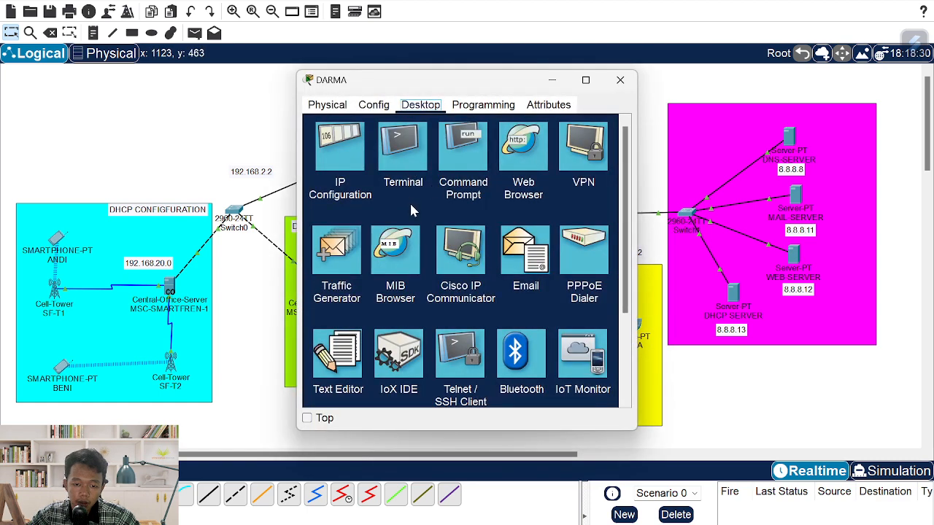
click(534, 270)
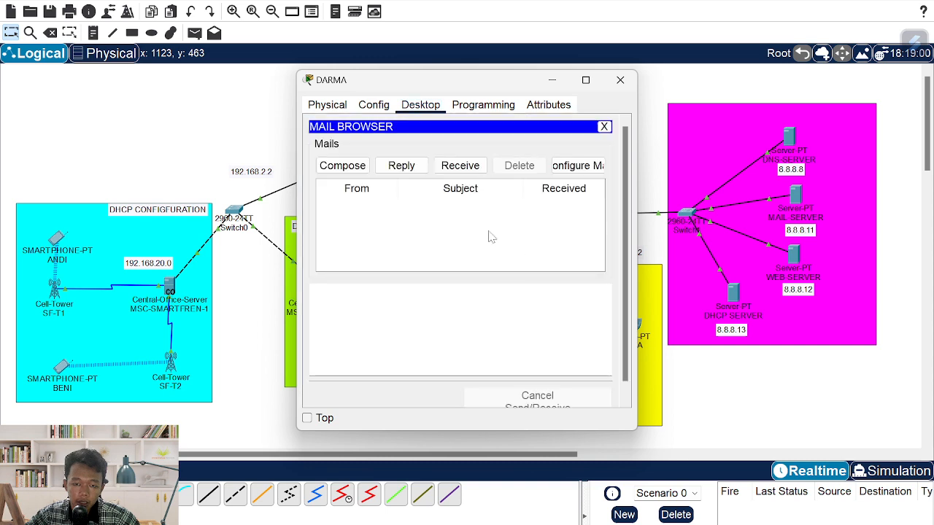
click(455, 169)
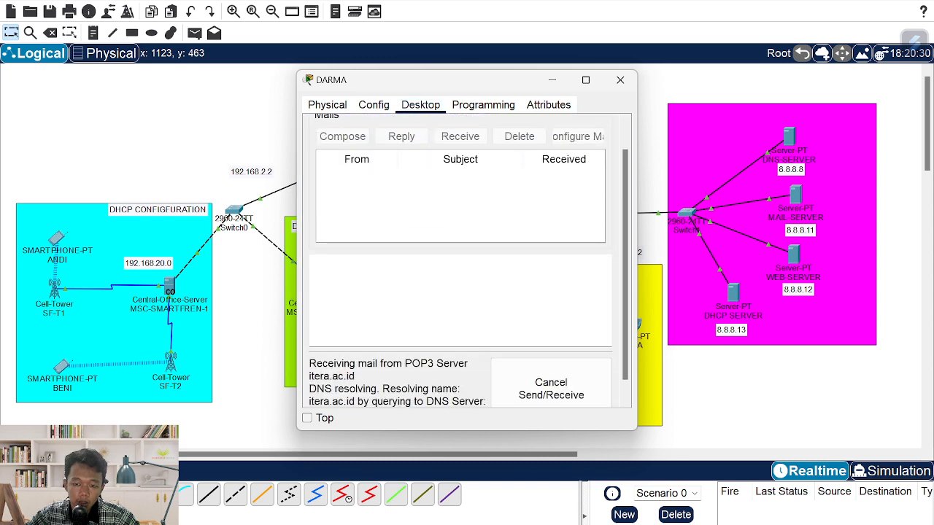
click(553, 372)
click(619, 125)
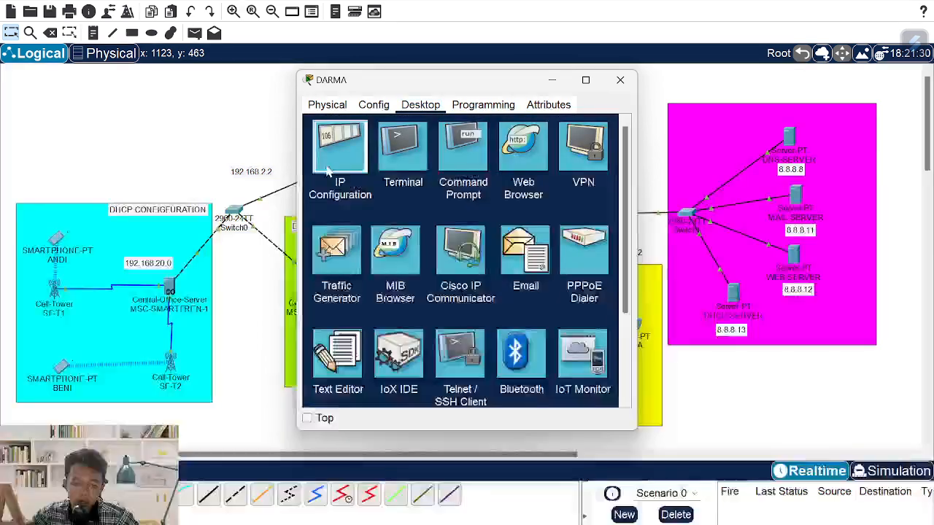
- Switch DARMA to 3G/4G Cell1 DHCP, receive and read its TEST mail, then close the window
click(341, 149)
click(400, 139)
click(408, 164)
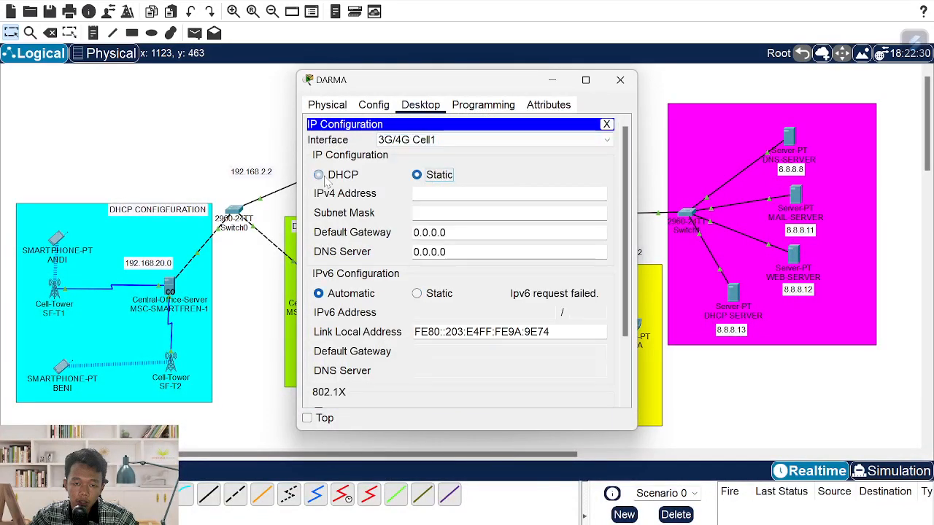
click(607, 124)
click(531, 248)
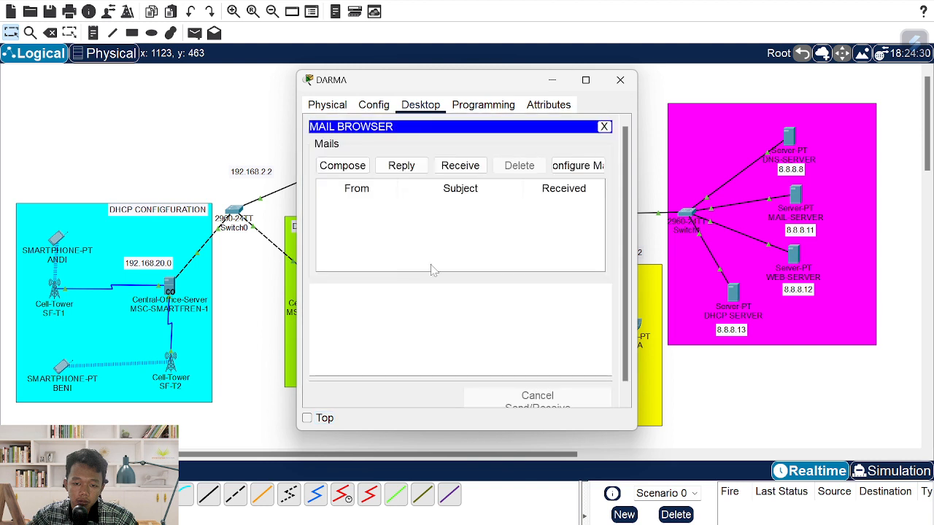
click(459, 165)
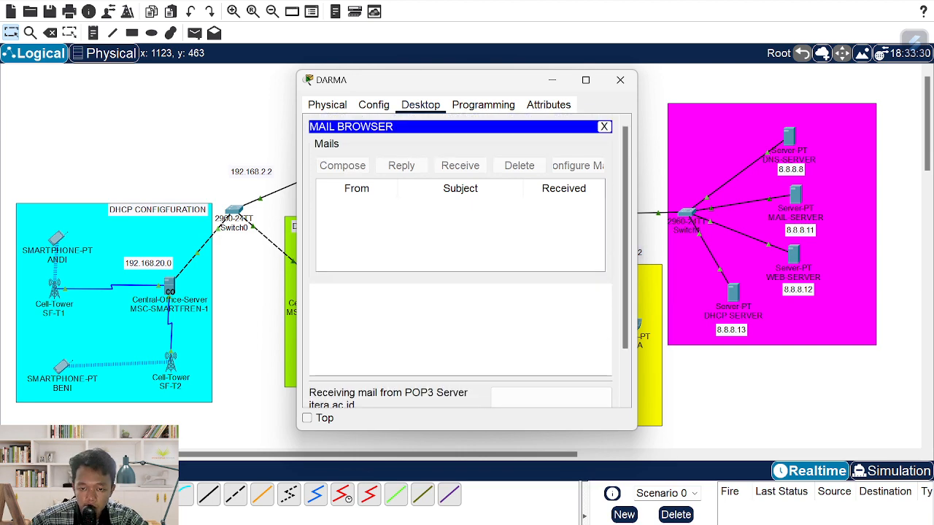
click(421, 212)
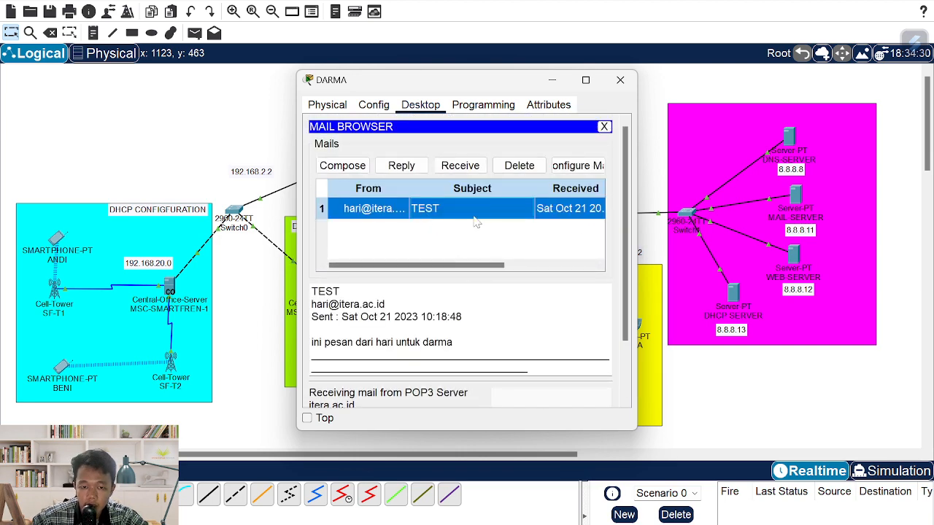
scroll(468, 261, down, 1)
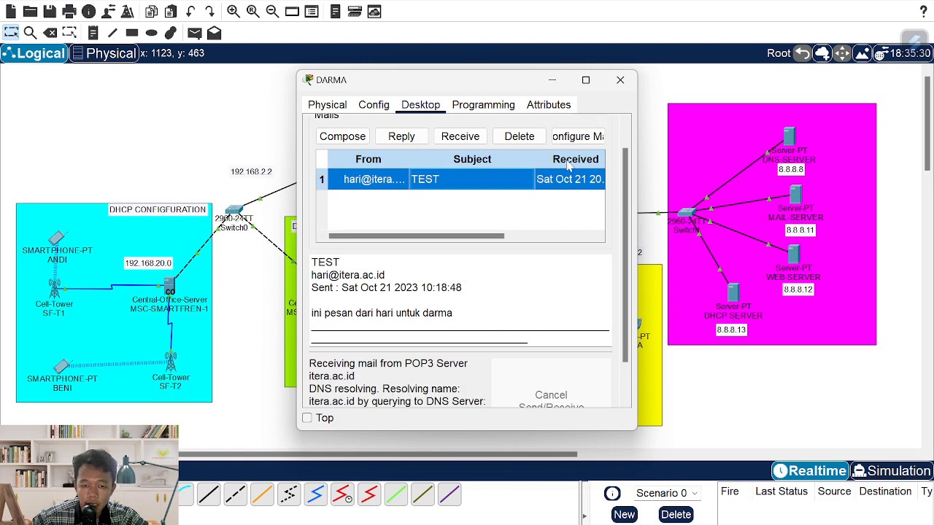
drag(350, 82, 339, 83)
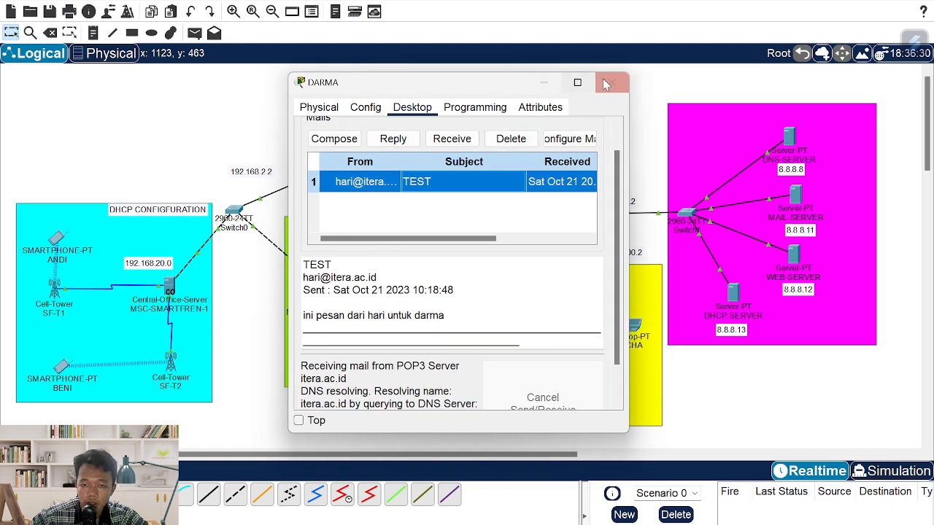
click(609, 80)
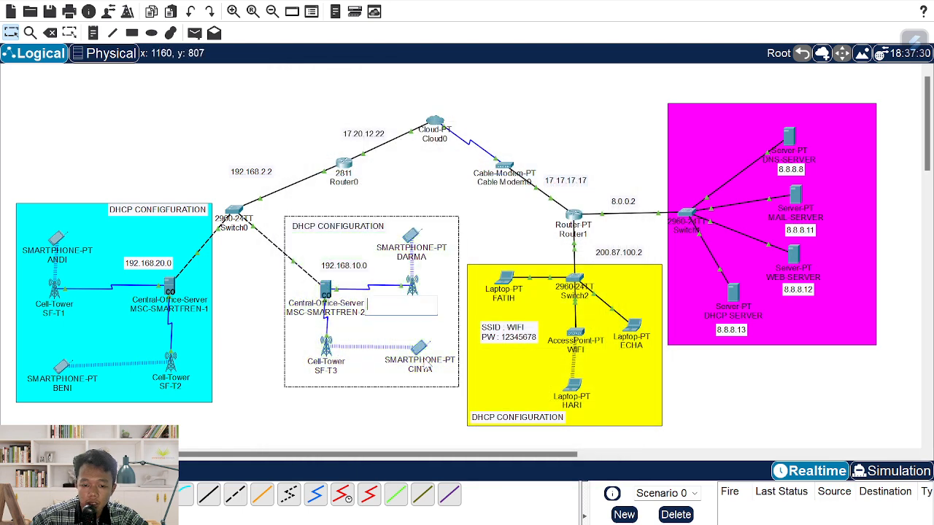
- Put CINTA on 3G/4G Cell1 DHCP (192.168.10.100), then receive and read its TEST mail
click(421, 356)
click(340, 143)
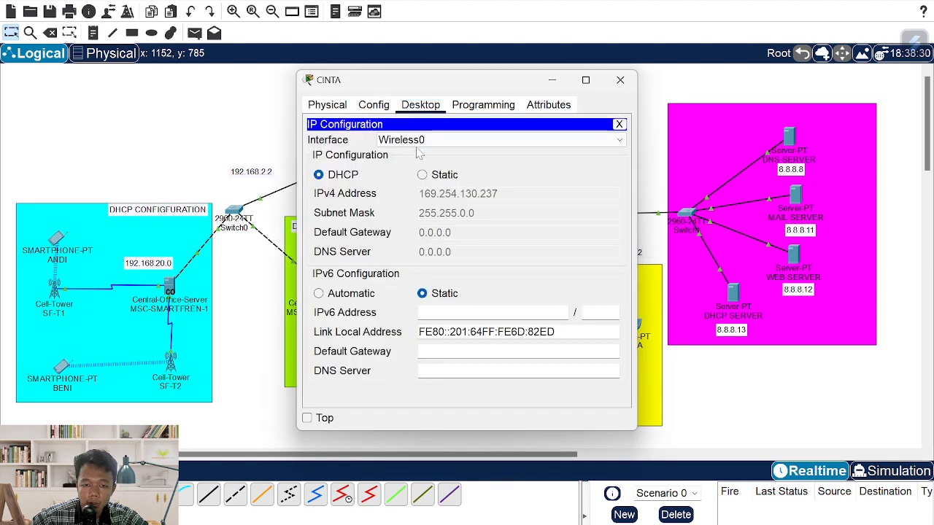
click(421, 139)
click(406, 166)
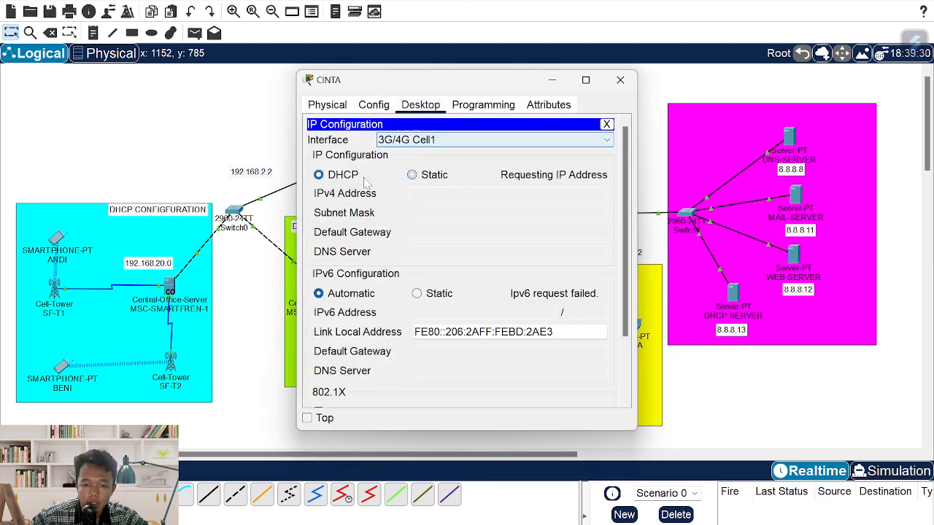
click(606, 125)
click(536, 261)
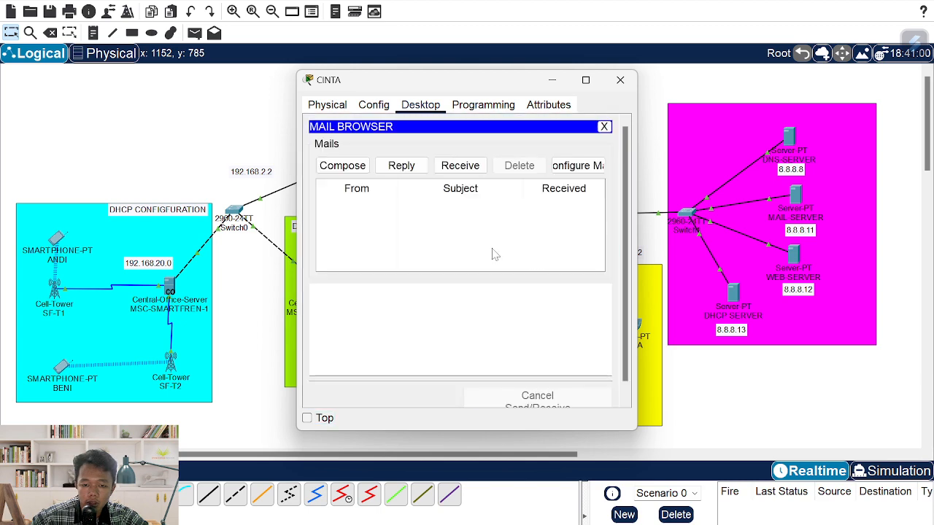
click(472, 162)
scroll(413, 229, up, 3)
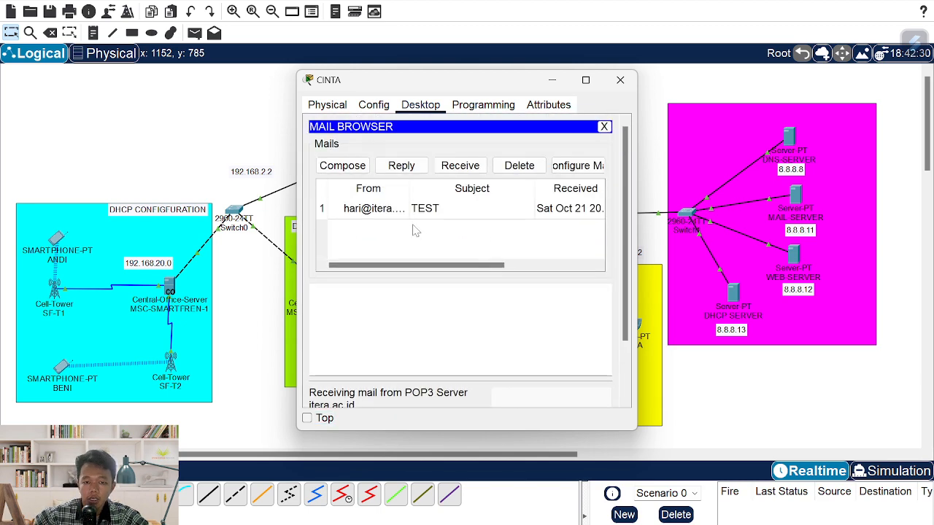
click(410, 210)
scroll(437, 246, down, 1)
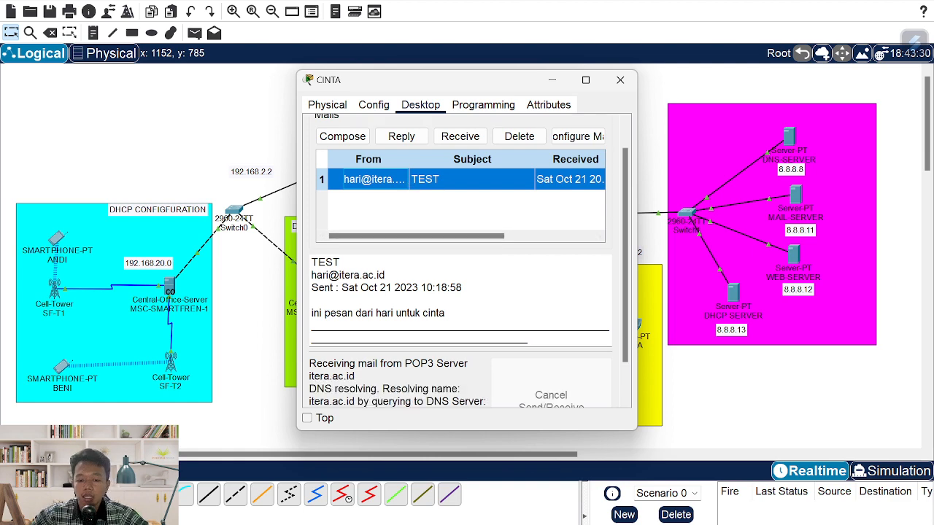
click(620, 80)
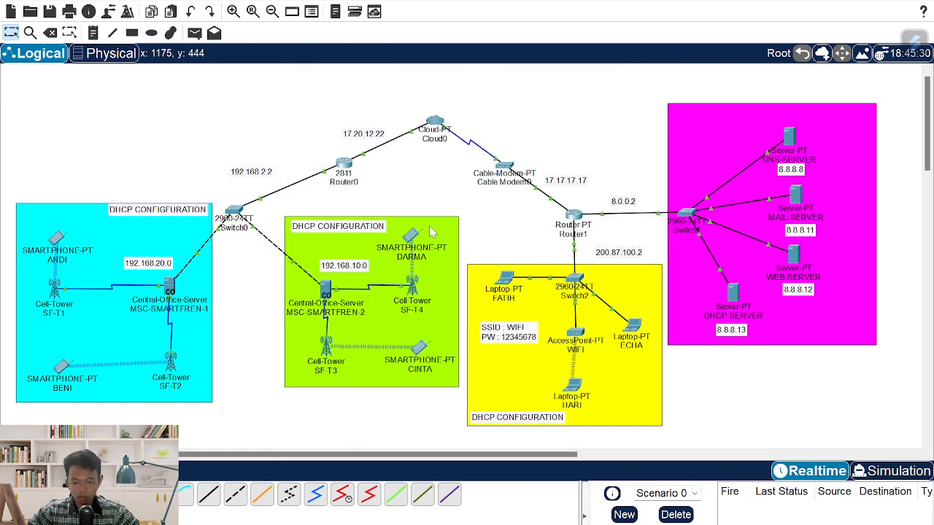
- Send a TEST mail from CINTA to BENI's account, body 'ini pesan dari cinta untuk beni'
click(430, 353)
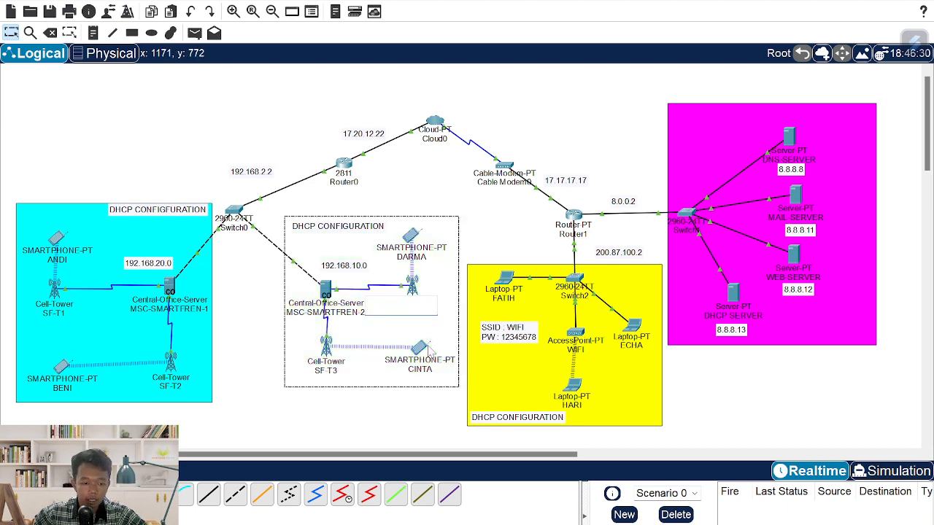
click(423, 350)
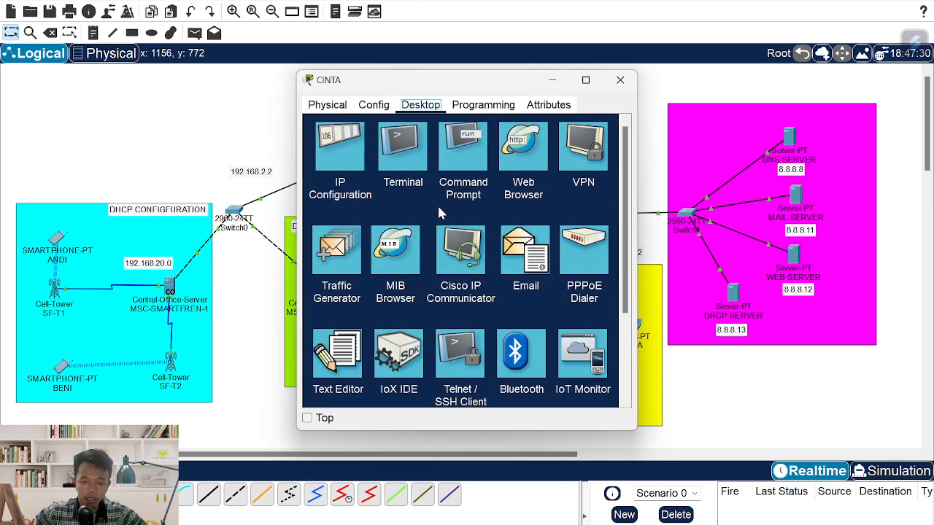
click(512, 237)
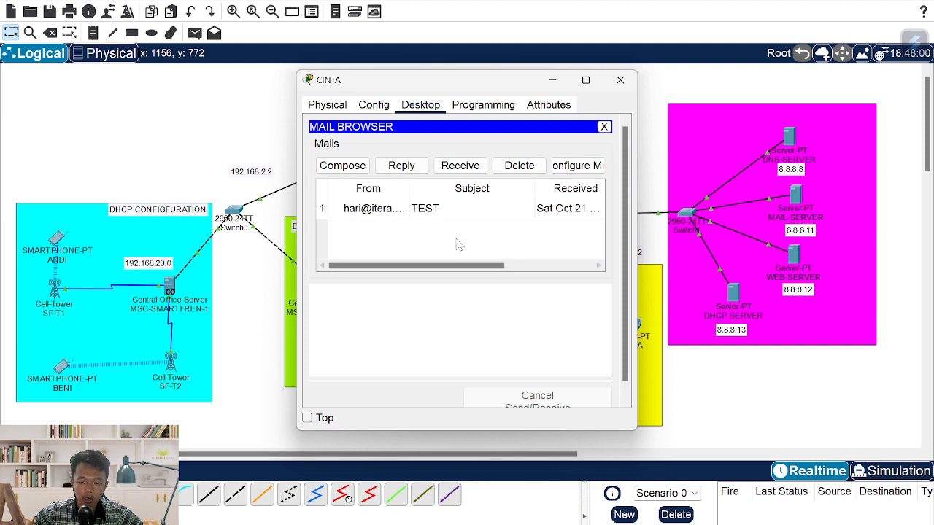
click(361, 165)
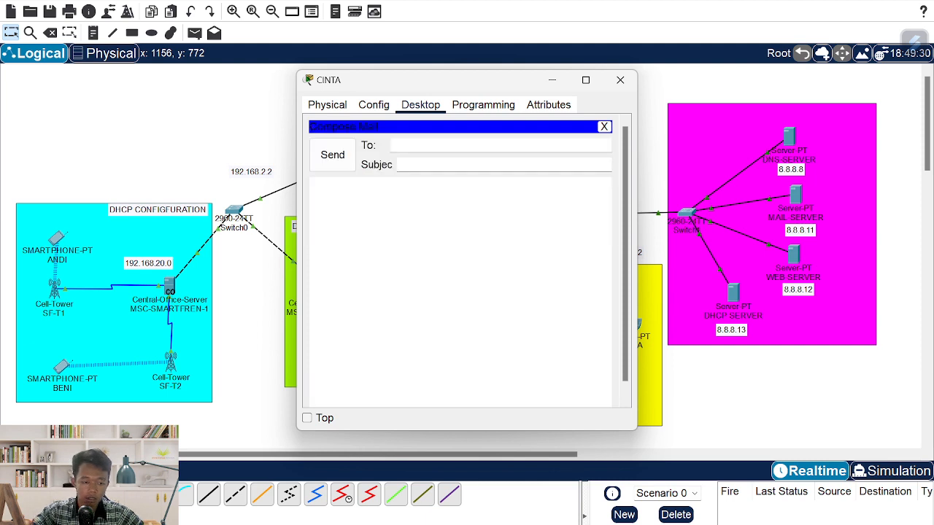
key(Tab)
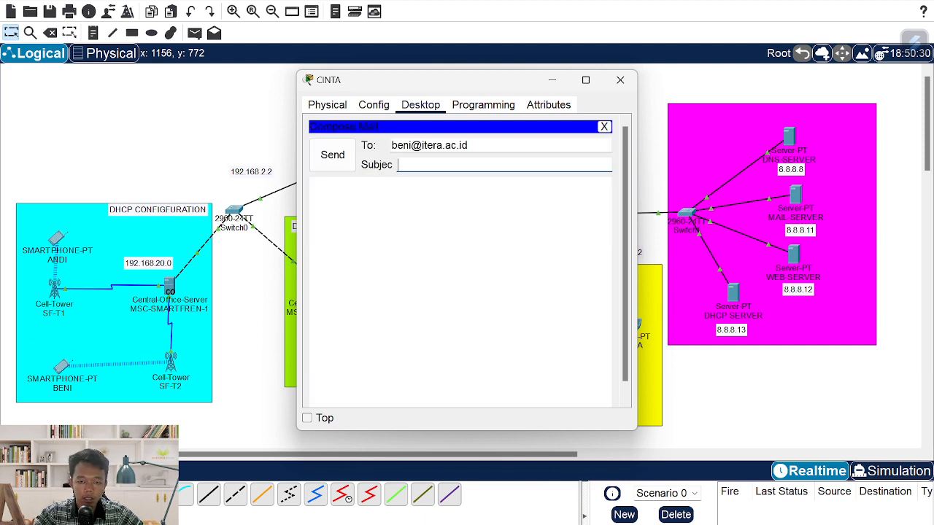
text(TEST)
key(Tab)
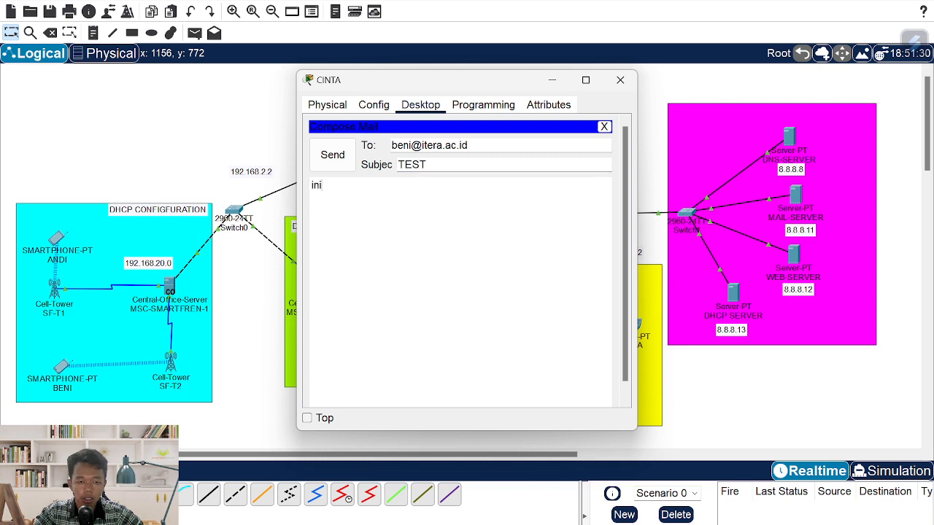
text(ini ep)
key(BackSpace)
key(BackSpace)
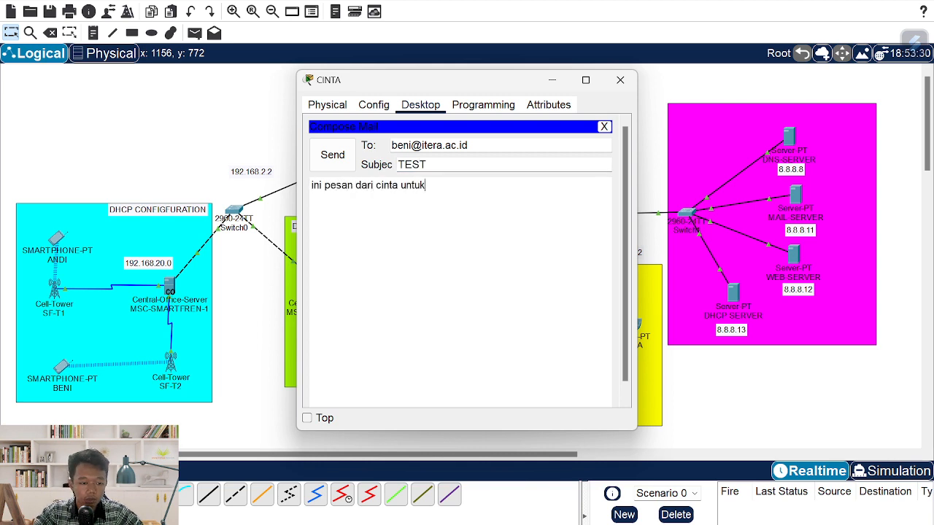
click(343, 167)
- Send the TEST mail to ANDI's account, updating the name in address and body
scroll(372, 182, down, 2)
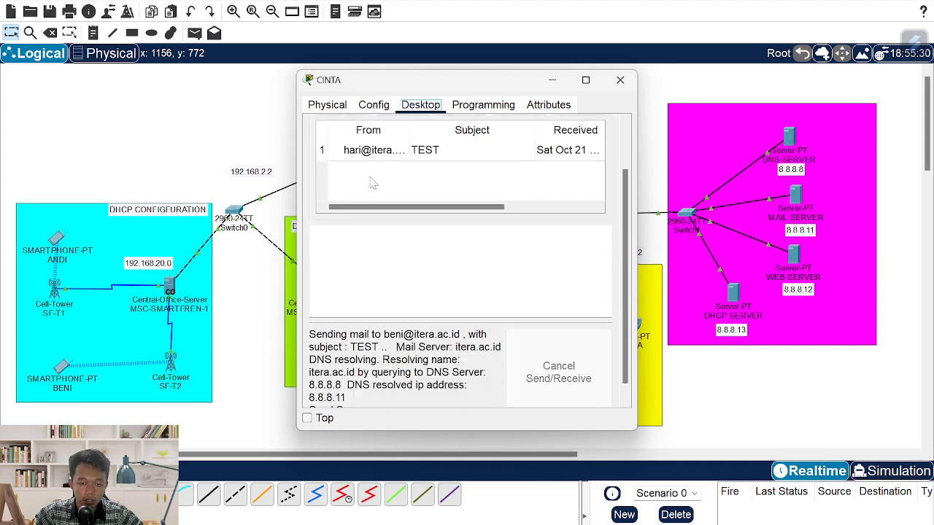
scroll(372, 183, up, 2)
click(342, 151)
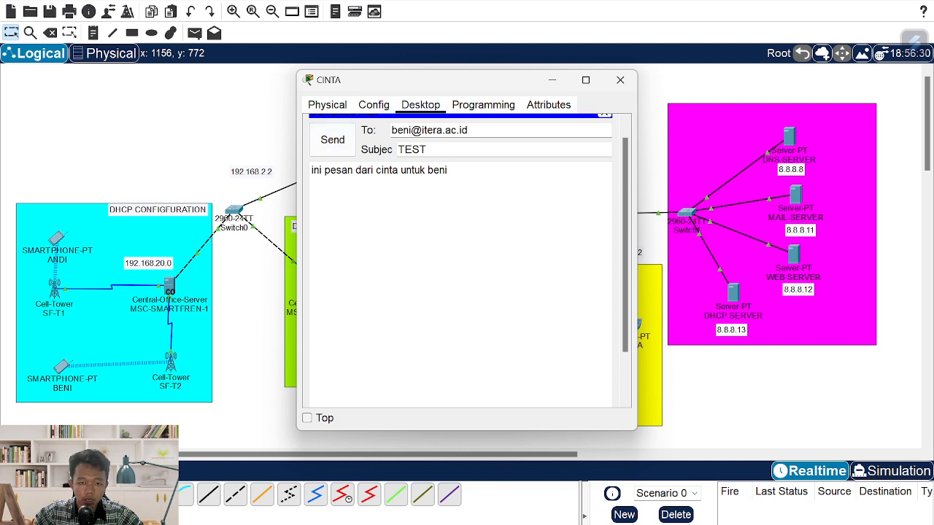
double_click(400, 130)
key(BackSpace)
text(andi)
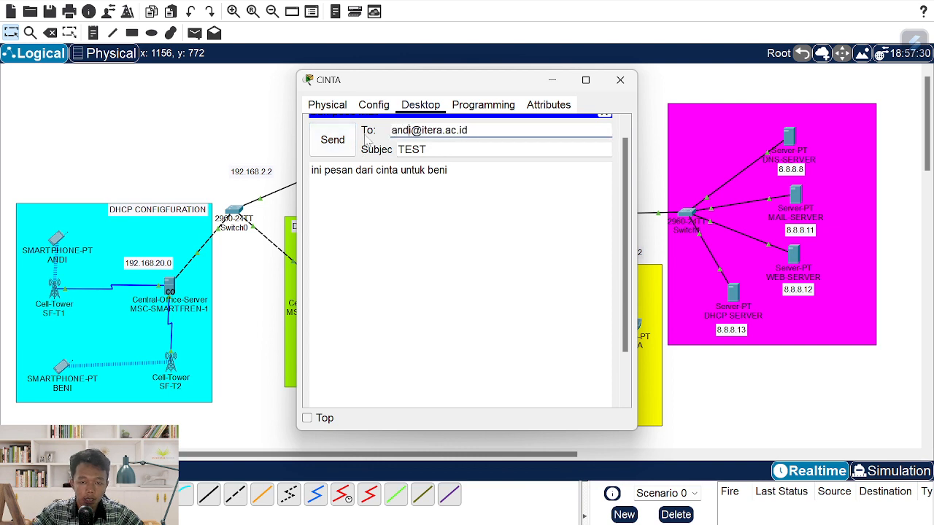
click(448, 170)
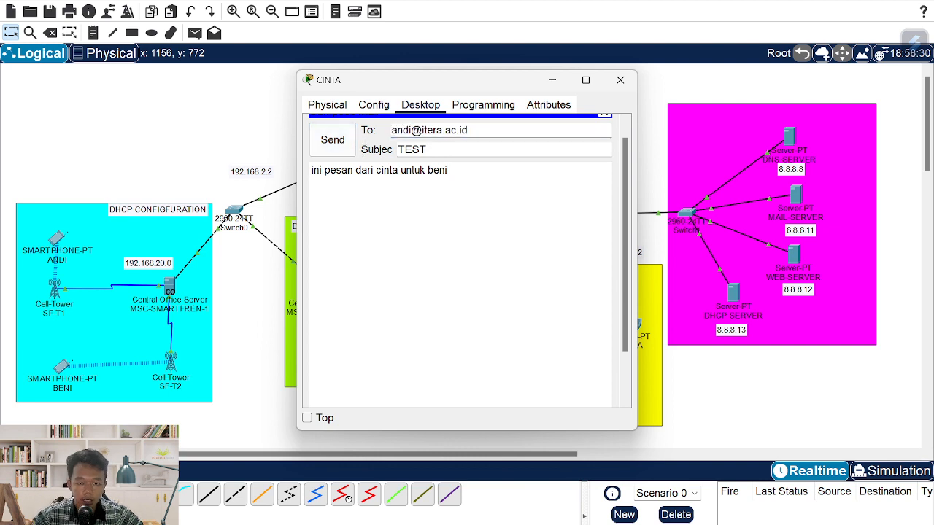
key(BackSpace)
key(BackSpace)
key(BackSpace)
text(an)
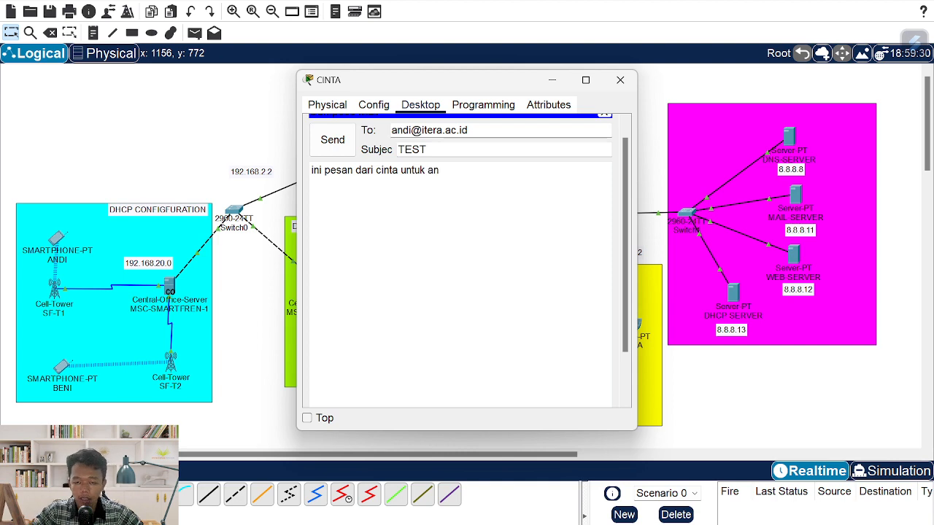
text(di)
click(340, 145)
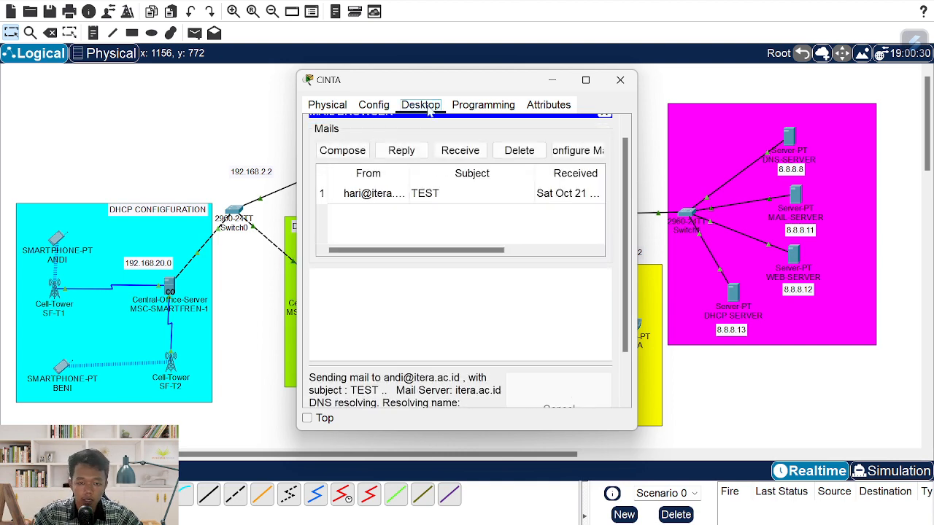
- Send the TEST mail to FATIH's account with the recipient name changed
drag(436, 87, 217, 92)
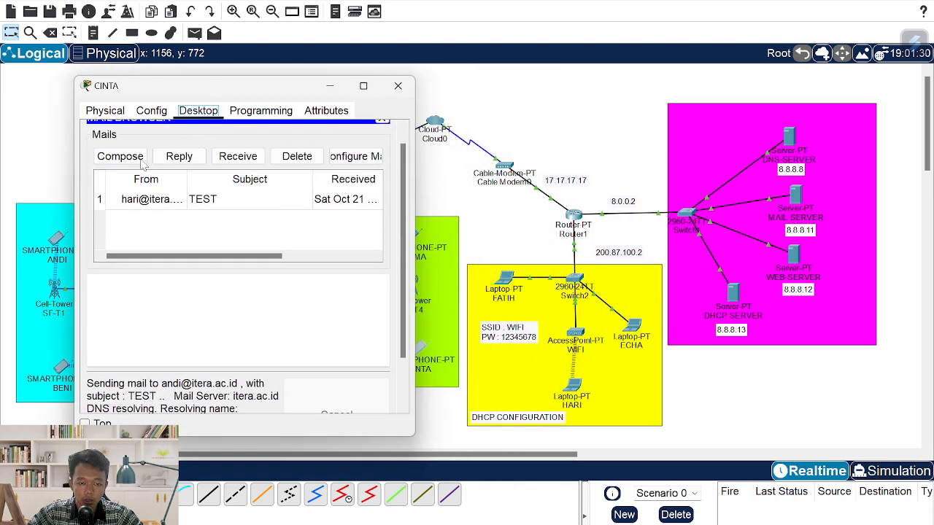
click(125, 160)
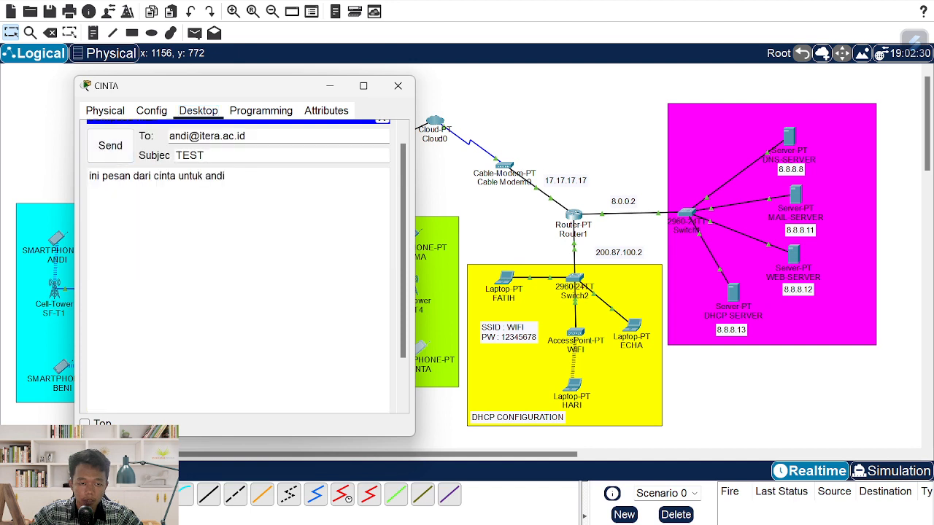
double_click(187, 137)
text(fai)
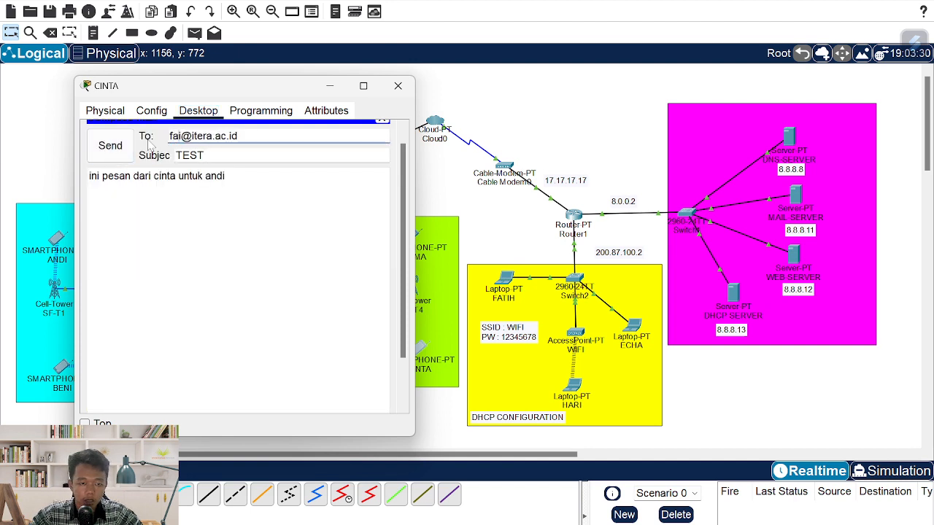
key(BackSpace)
text(tih)
click(226, 175)
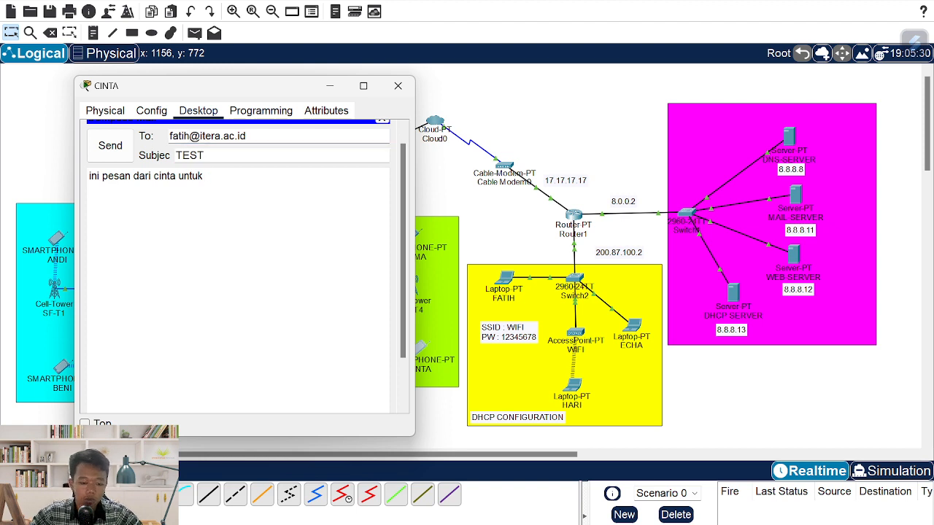
click(123, 155)
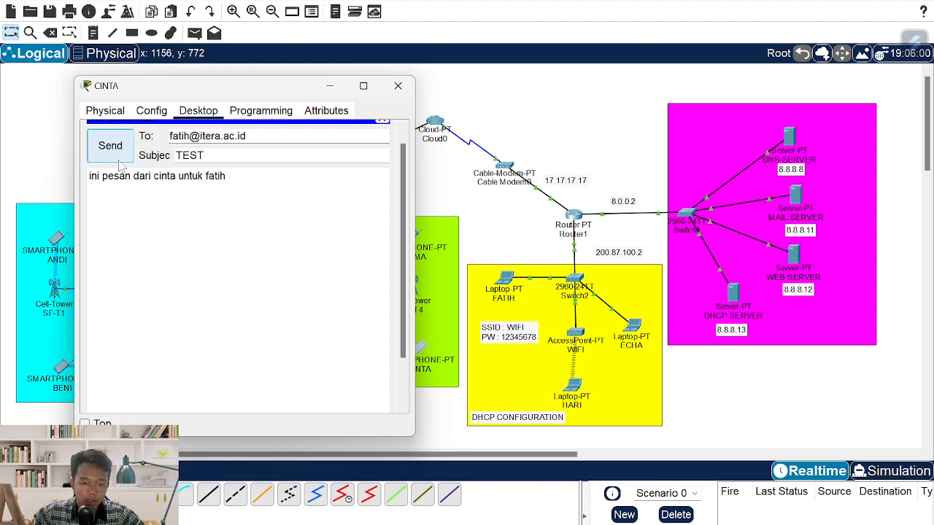
- Send the TEST mail to ECHA's account, changing the name in address and body
click(121, 157)
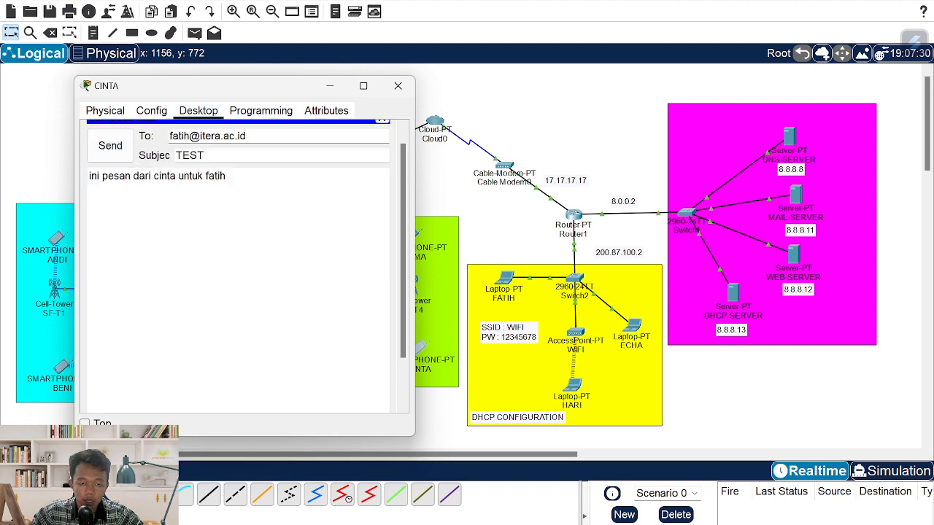
double_click(179, 136)
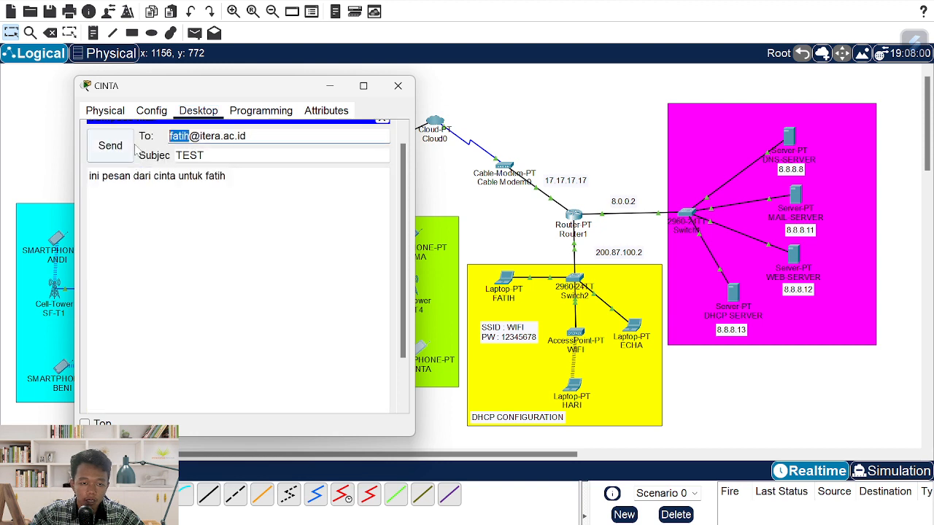
text(echa)
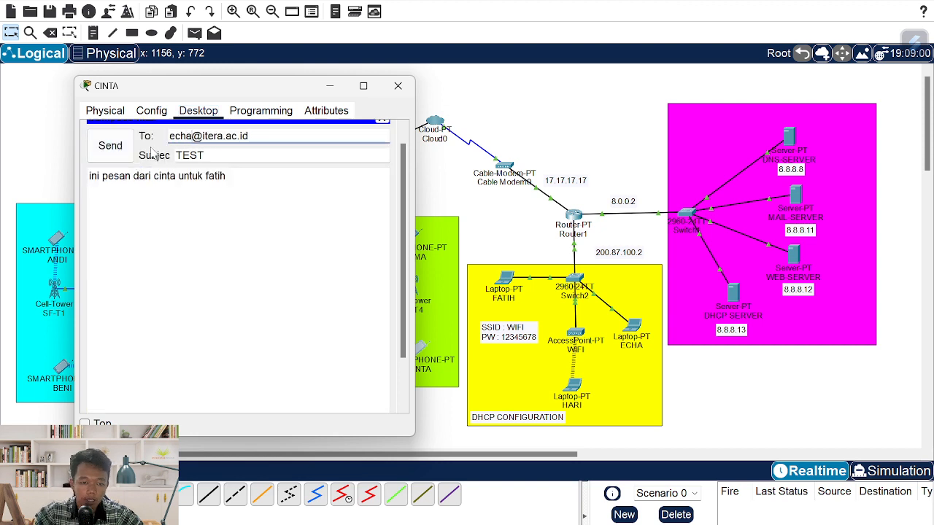
drag(226, 176, 221, 175)
text(e)
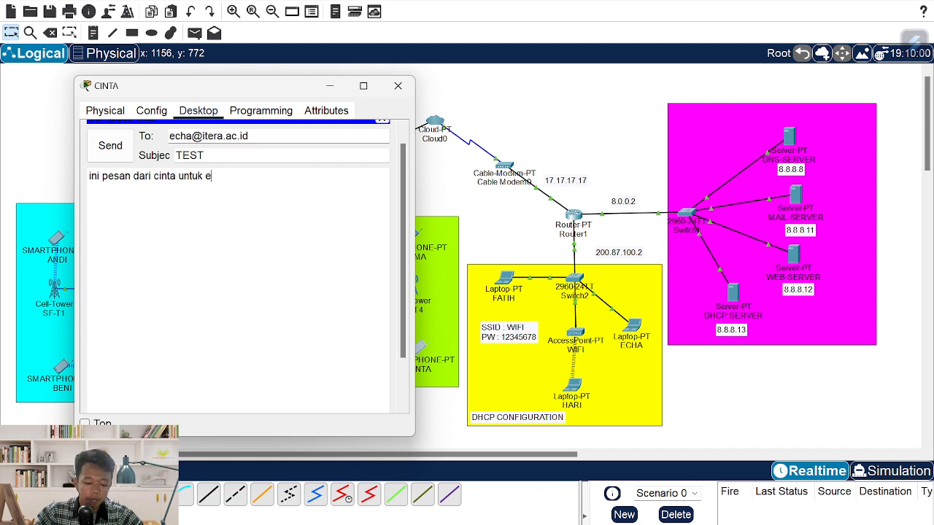
text(cha)
click(110, 146)
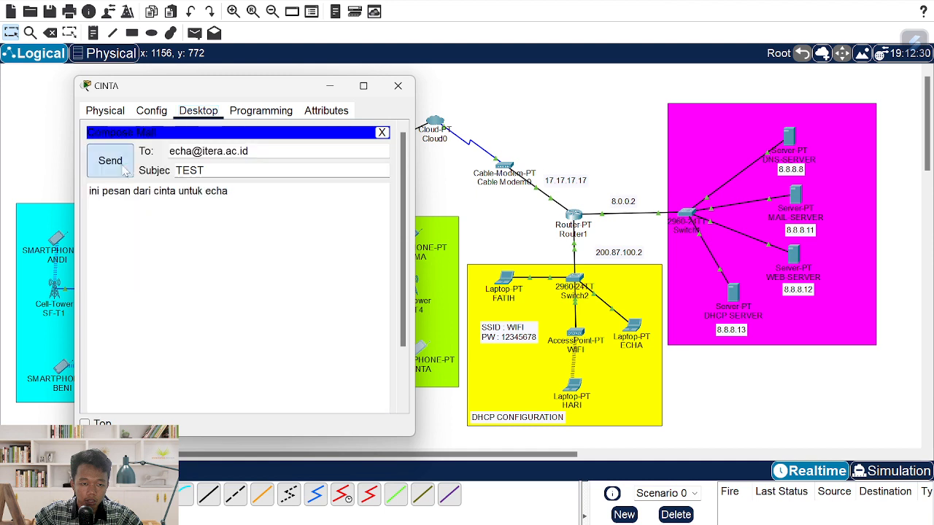
- Send the TEST mail to HARI's account, body 'ini pesan dari cinta untuk hari'
drag(187, 151, 167, 156)
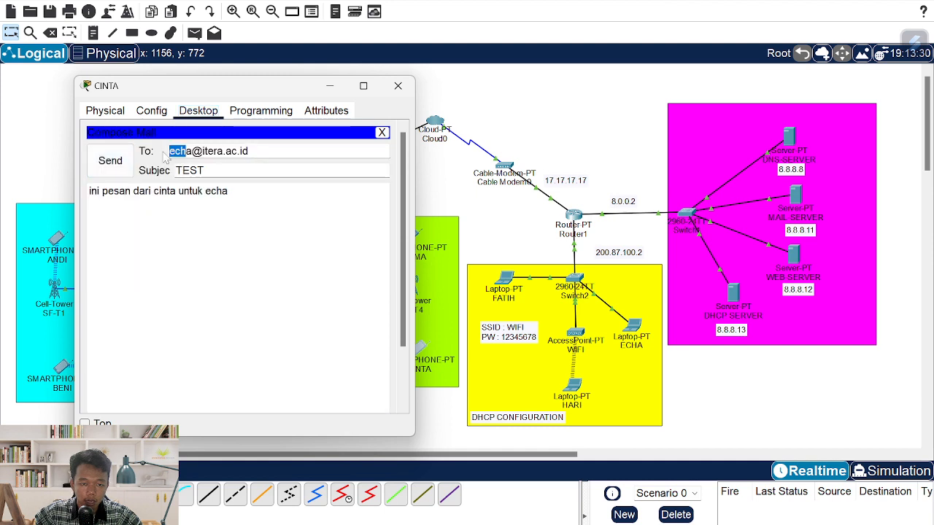
click(181, 152)
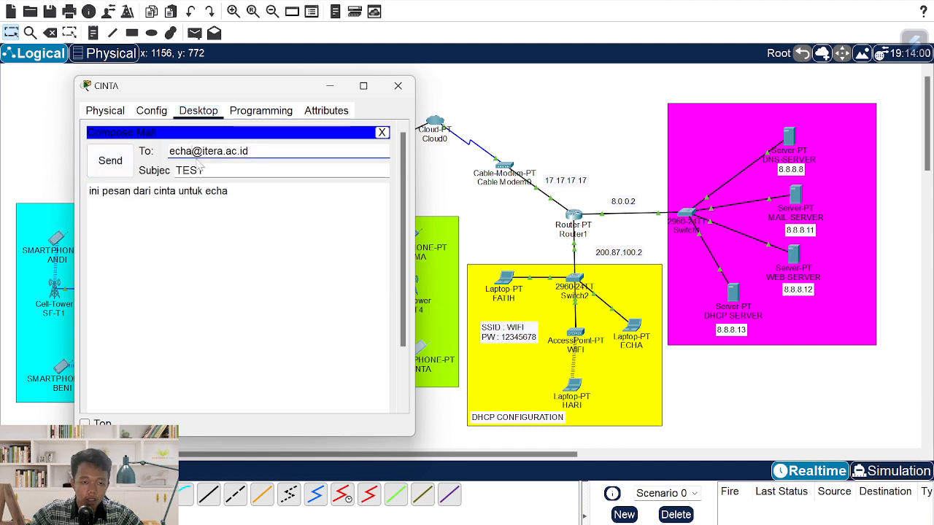
key(Delete)
key(Delete)
key(BackSpace)
text(hari)
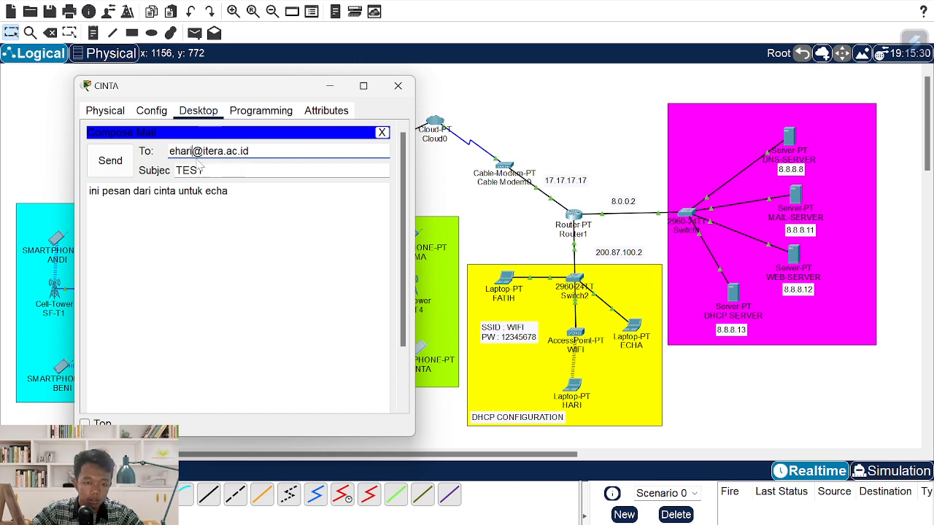
key(BackSpace)
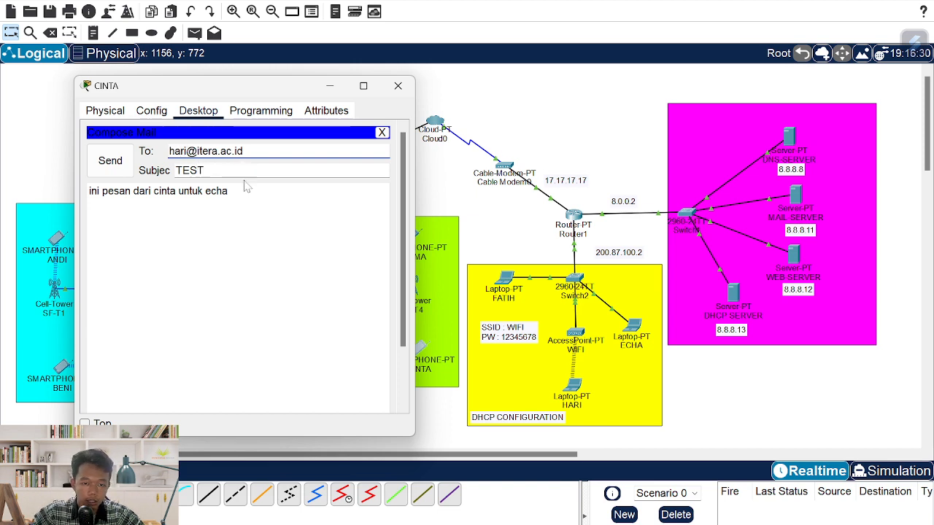
drag(231, 191, 203, 191)
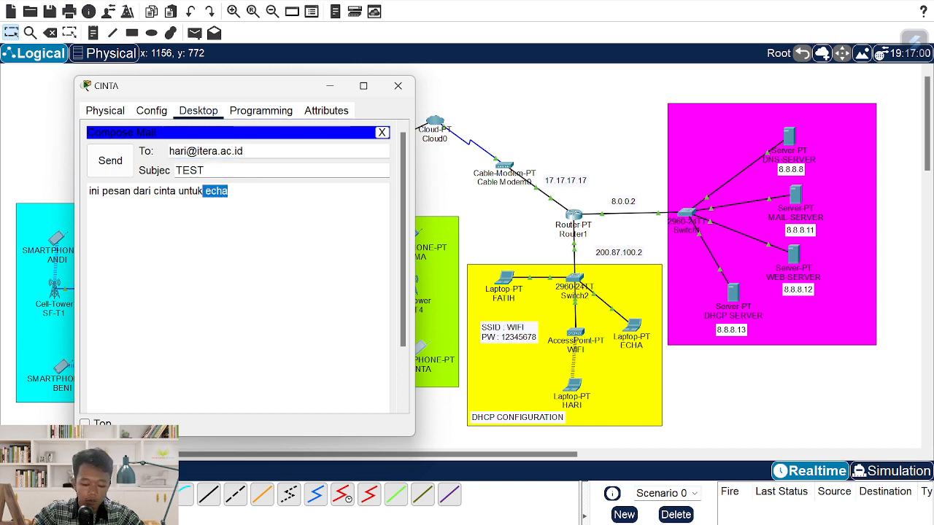
text(h)
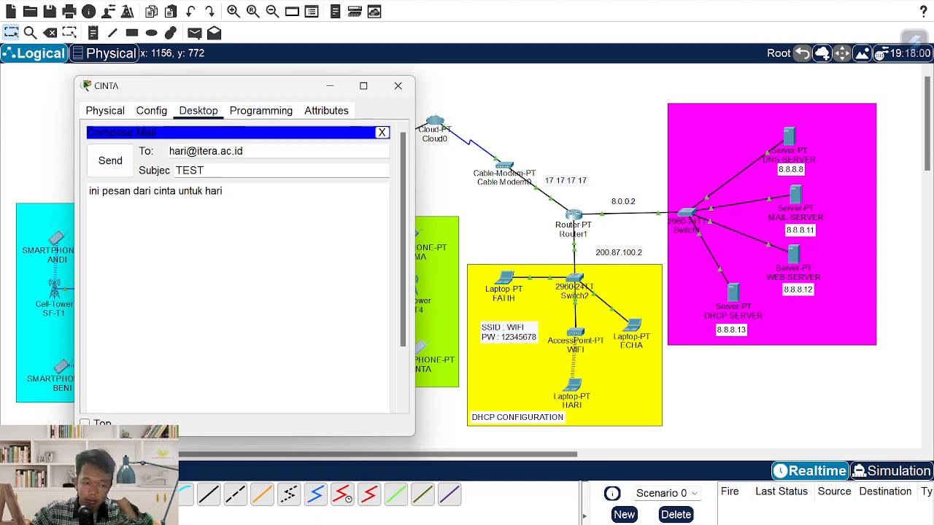
click(113, 169)
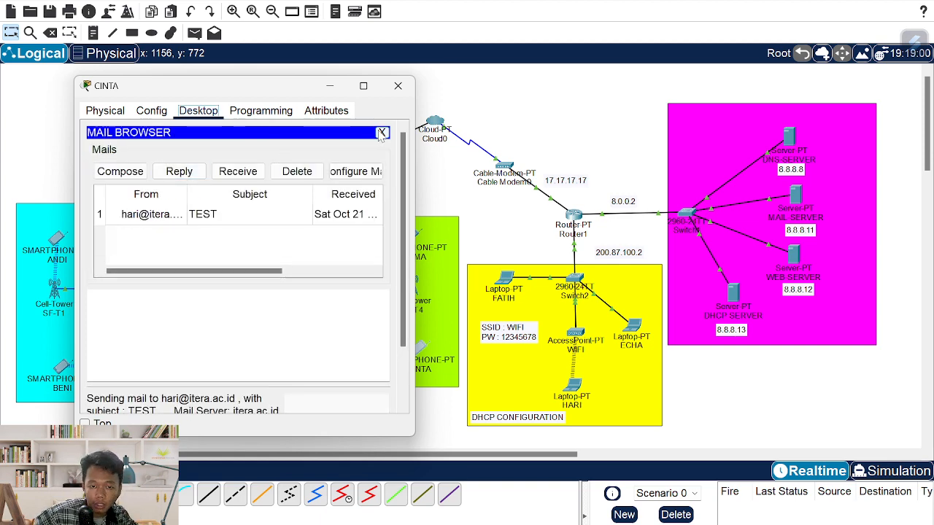
click(381, 132)
- Receive and read the TEST mail on the right-hand yellow-network laptop
click(397, 85)
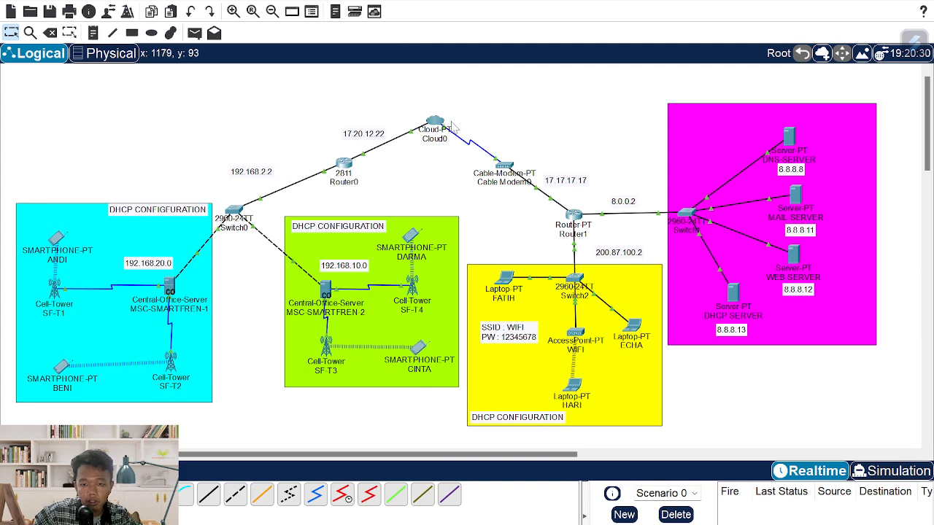
click(634, 328)
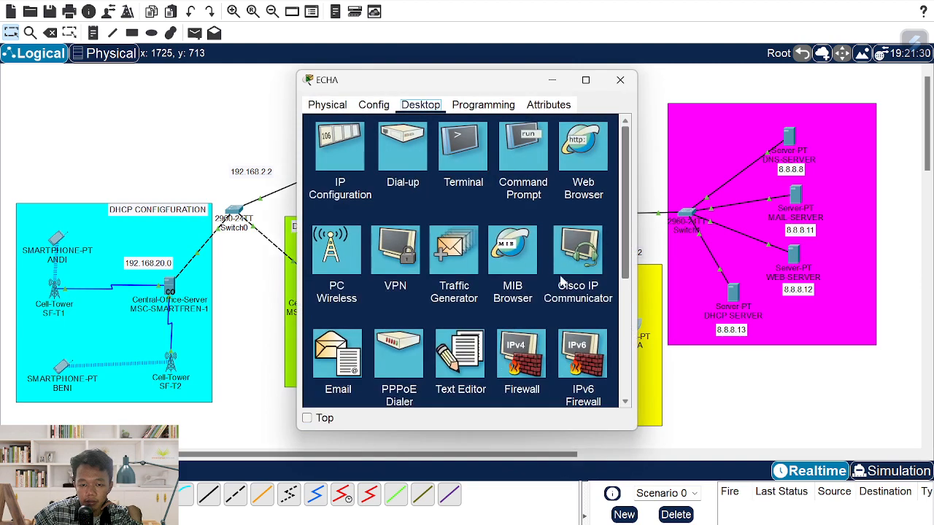
click(347, 364)
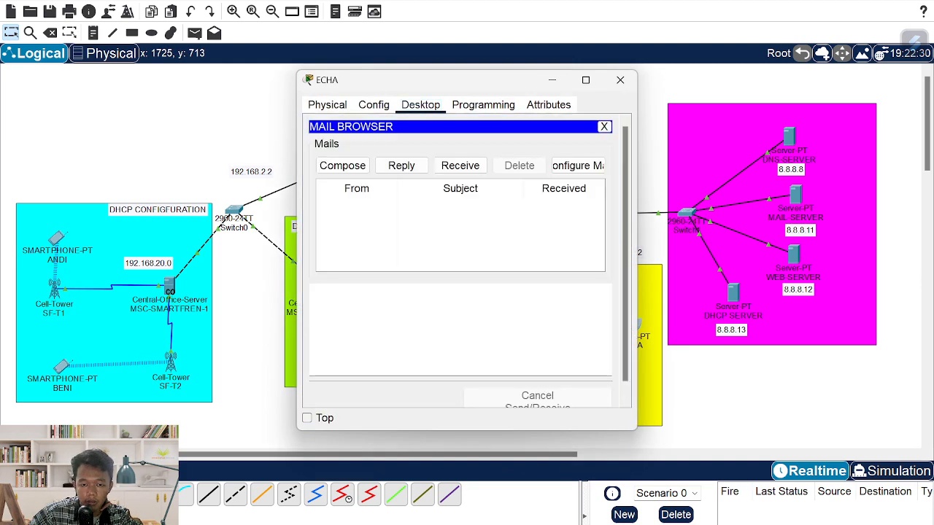
click(461, 166)
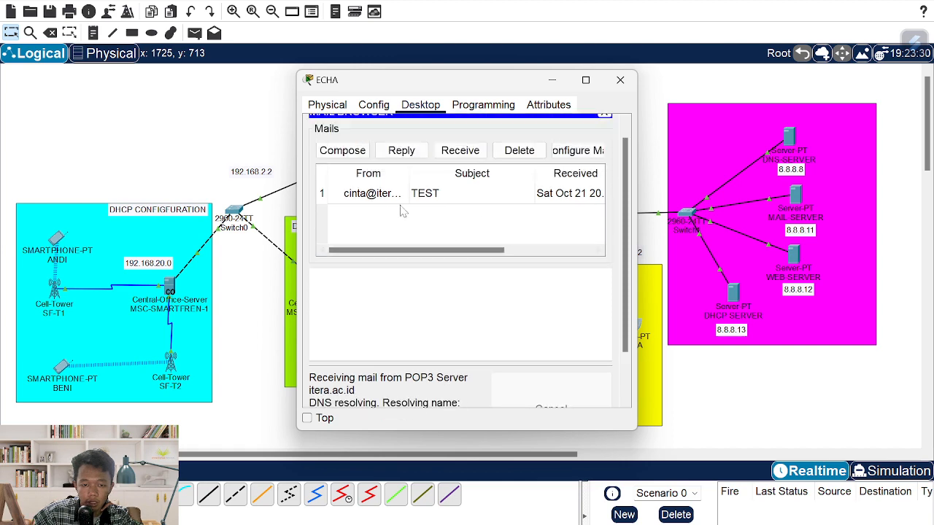
click(398, 208)
scroll(460, 264, down, 1)
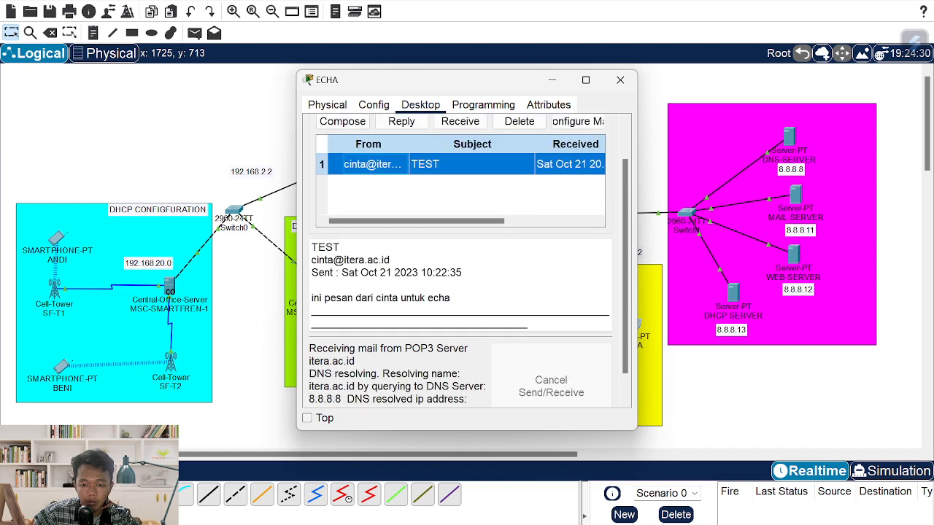
click(619, 80)
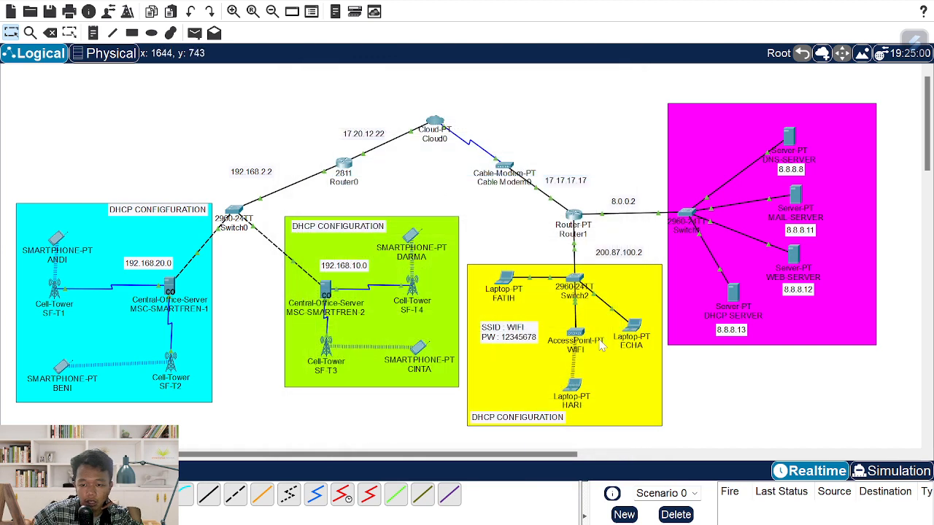
- Receive and read the TEST mail on the bottom and left yellow-network laptops
click(573, 385)
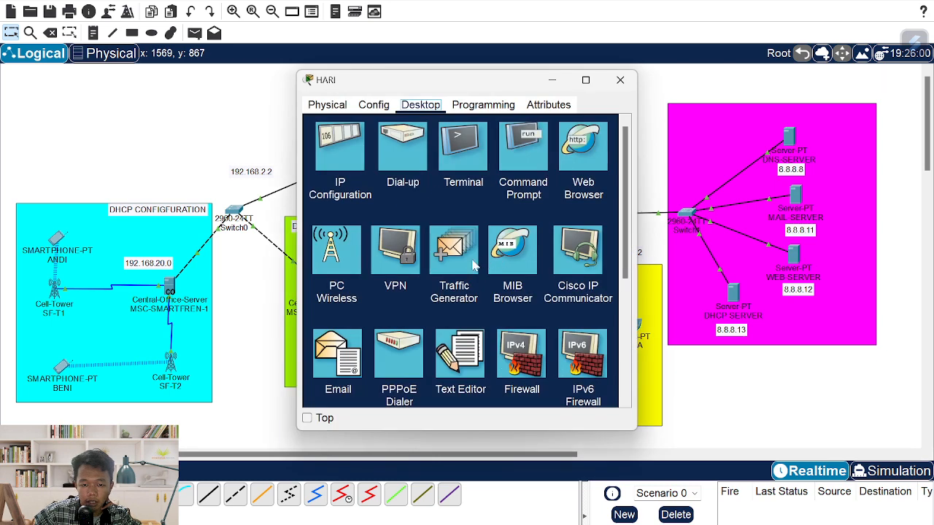
click(358, 352)
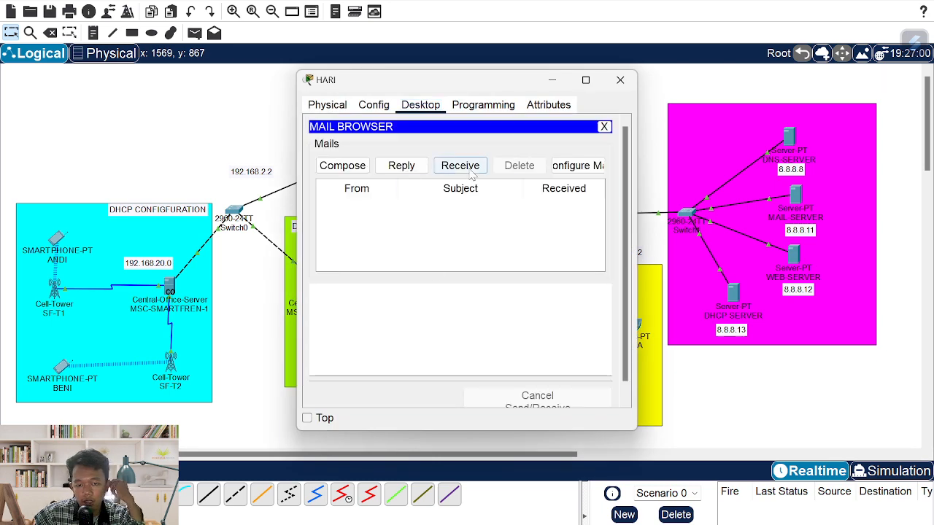
click(442, 172)
click(438, 209)
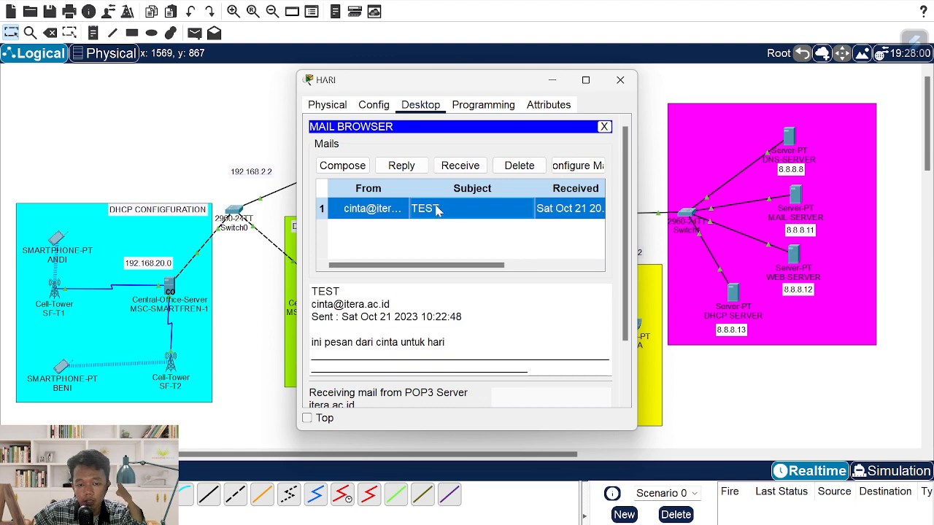
click(620, 80)
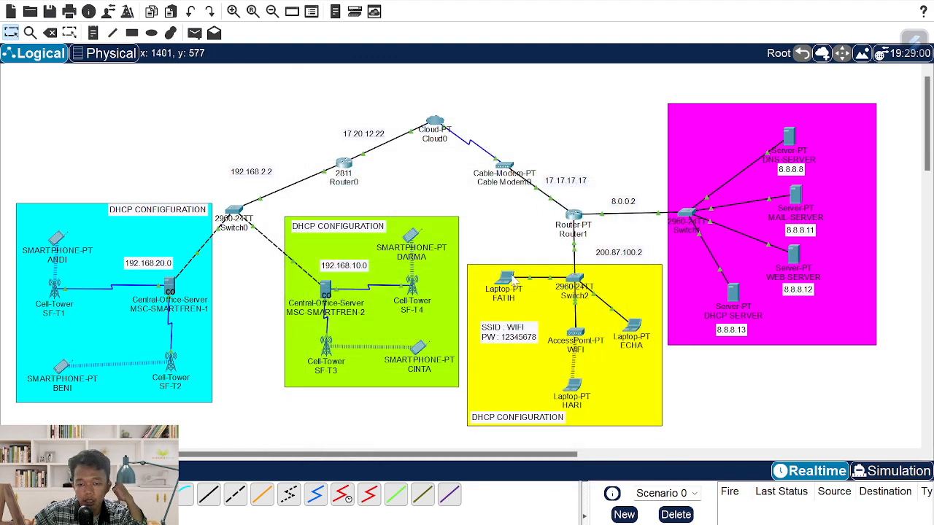
click(510, 279)
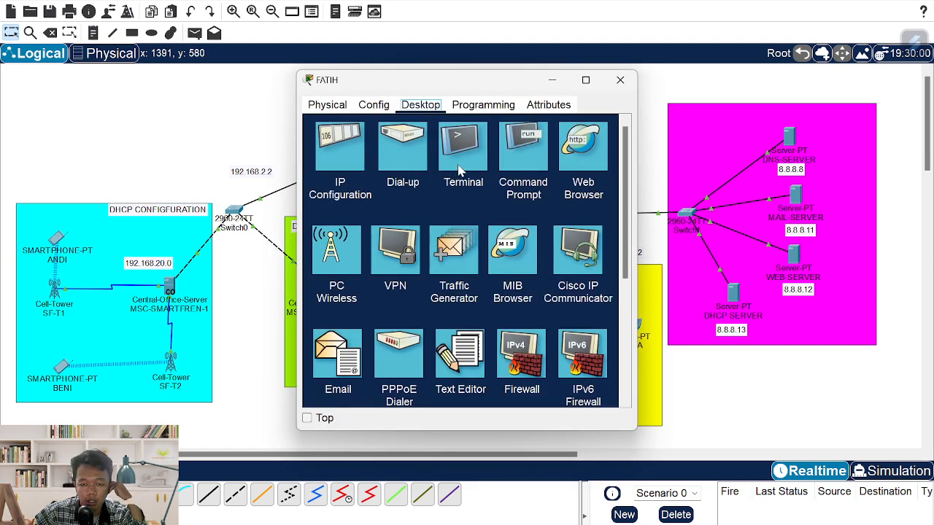
click(337, 357)
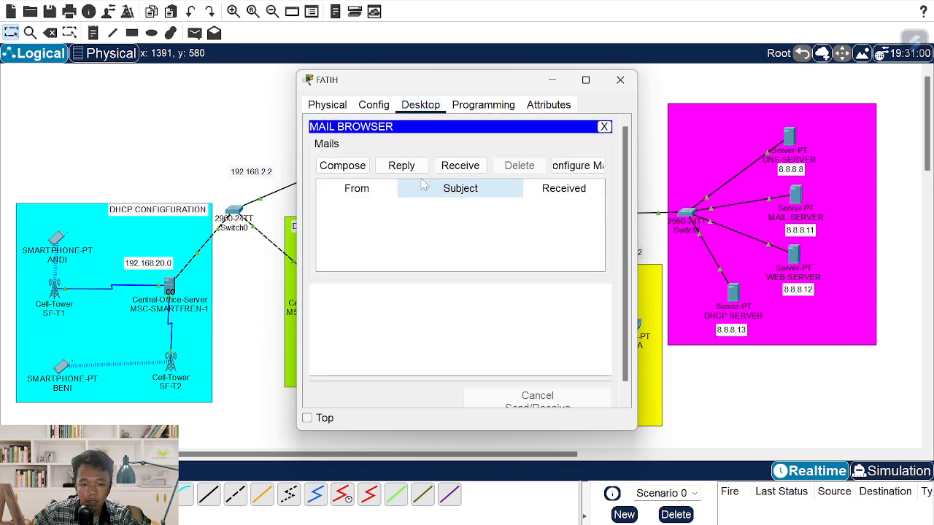
click(460, 165)
click(430, 211)
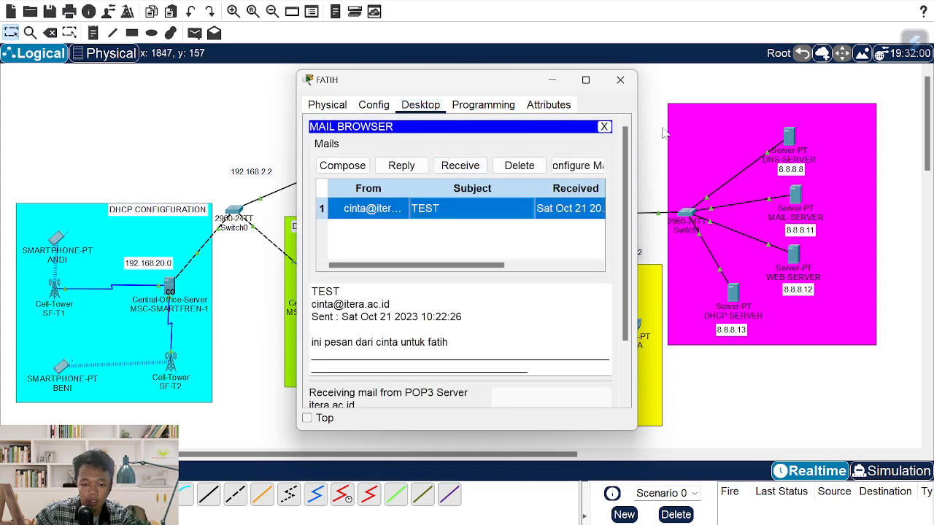
click(620, 80)
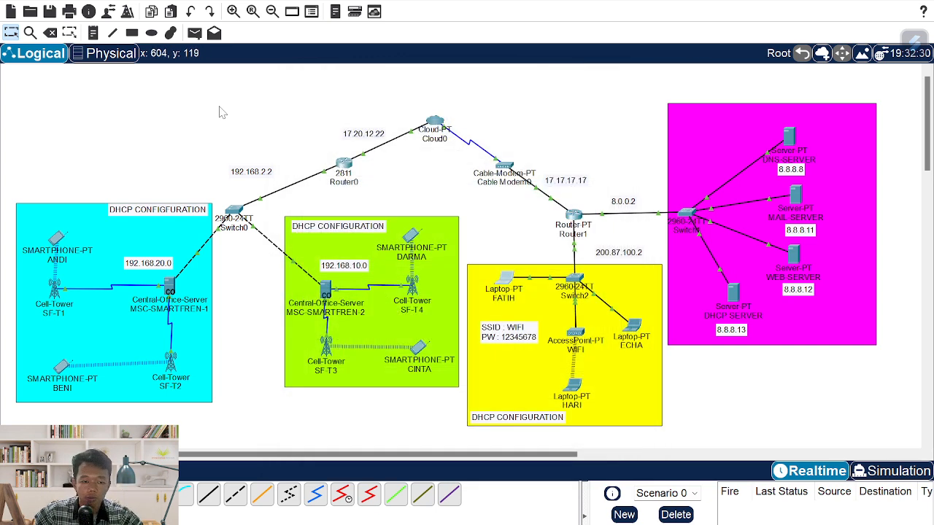
- Receive and read the new TEST mail on the top cyan smartphone, ANDI
click(59, 238)
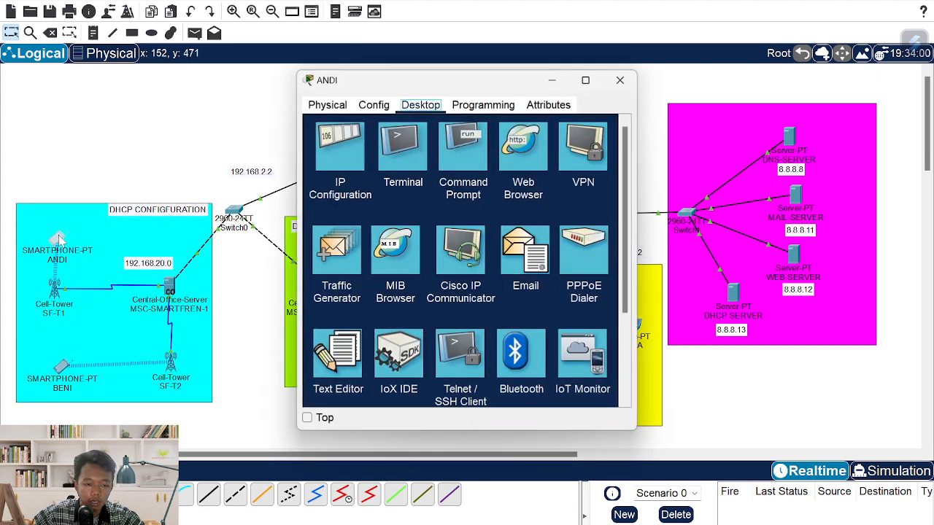
click(519, 254)
click(400, 210)
click(459, 165)
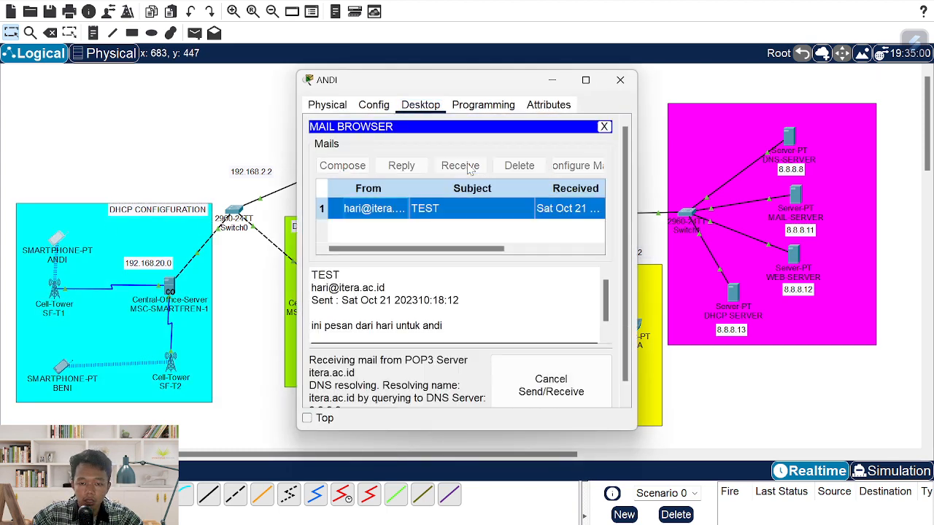
click(455, 216)
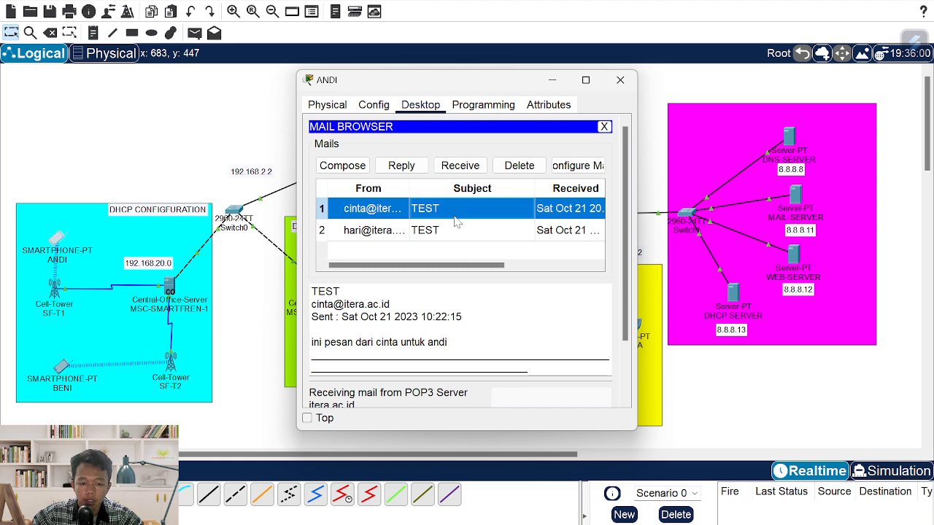
click(620, 79)
- Receive and read CINTA's TEST mail on the bottom cyan smartphone, BENI
click(62, 367)
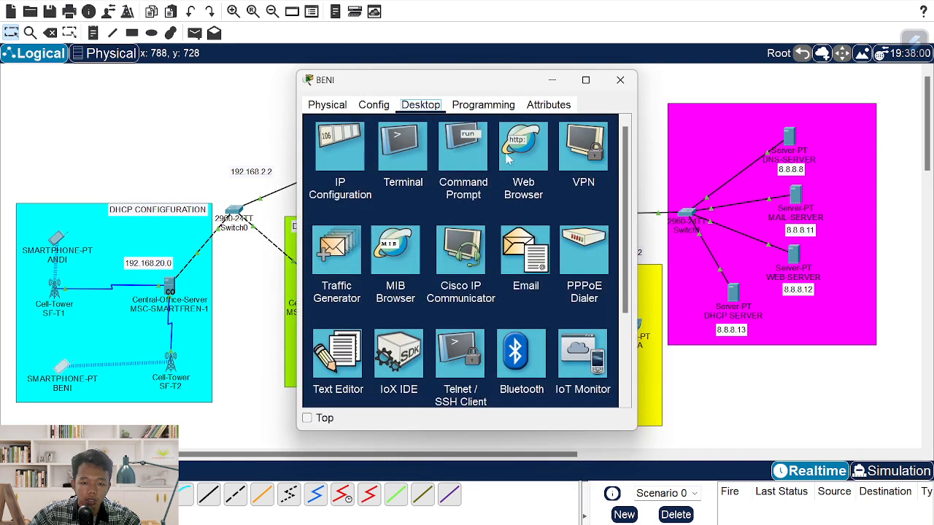
click(526, 263)
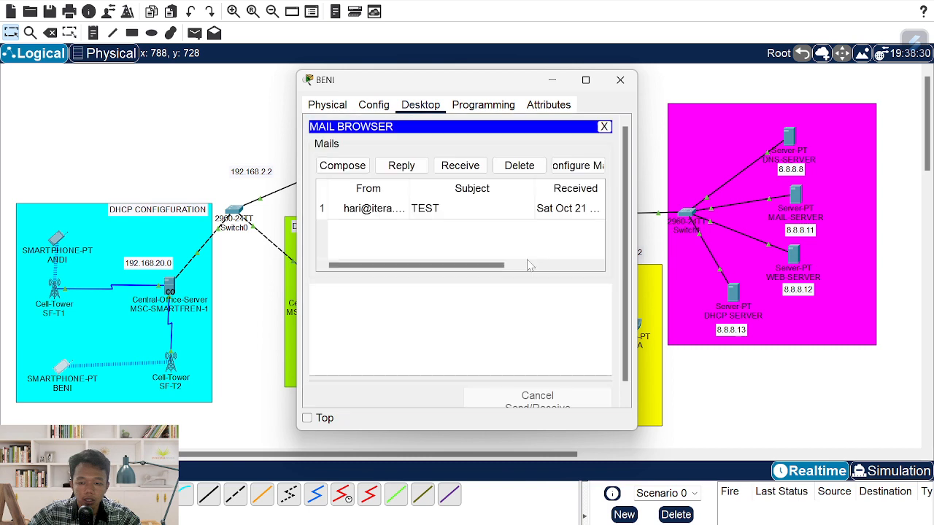
click(455, 167)
click(419, 211)
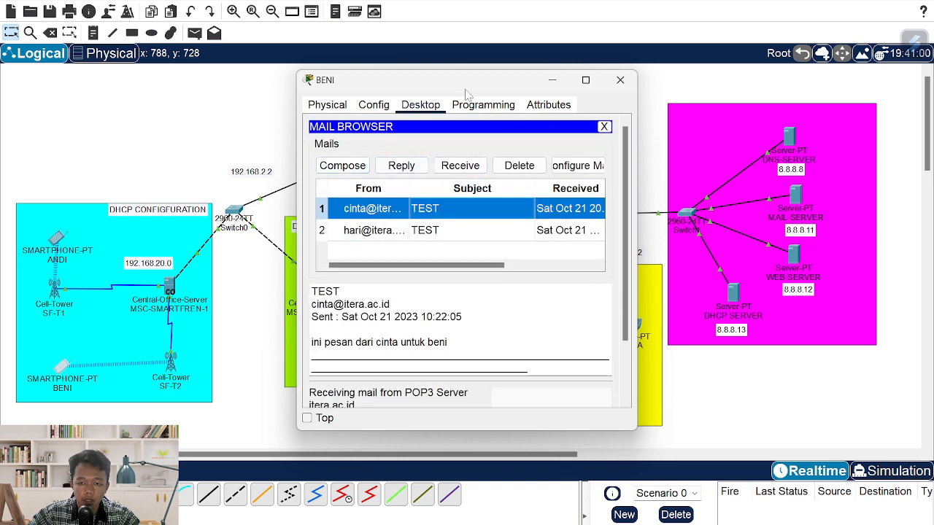
drag(469, 82, 514, 83)
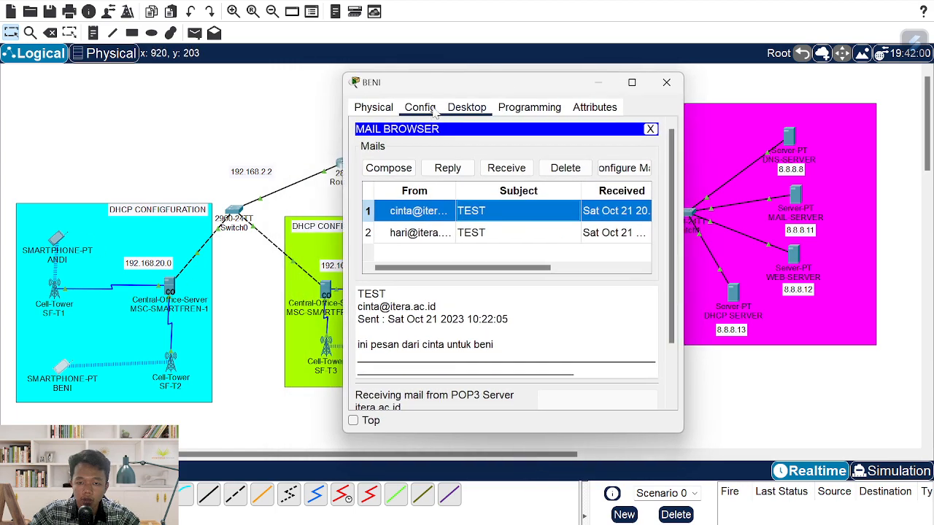
- Draft a new mail from BENI to DARMA's itera.ac.id account with subject TEST
drag(445, 89, 679, 92)
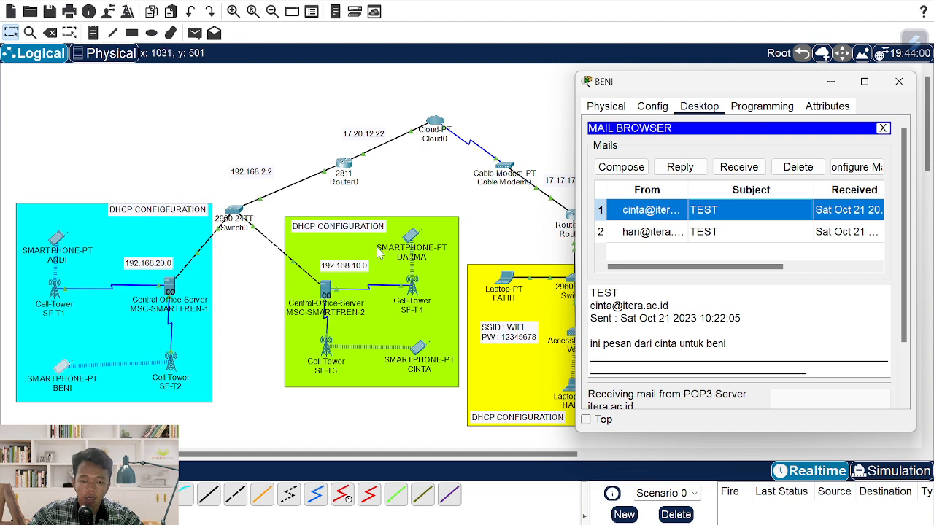
click(635, 172)
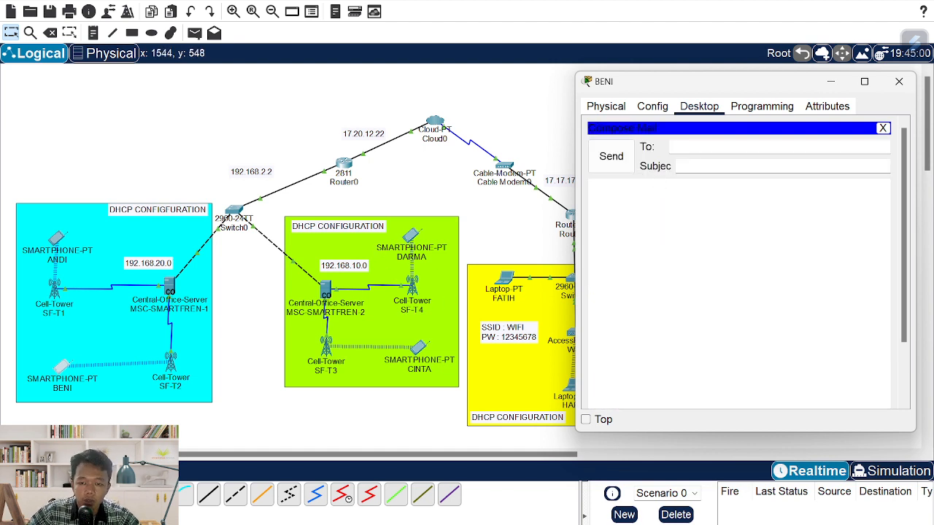
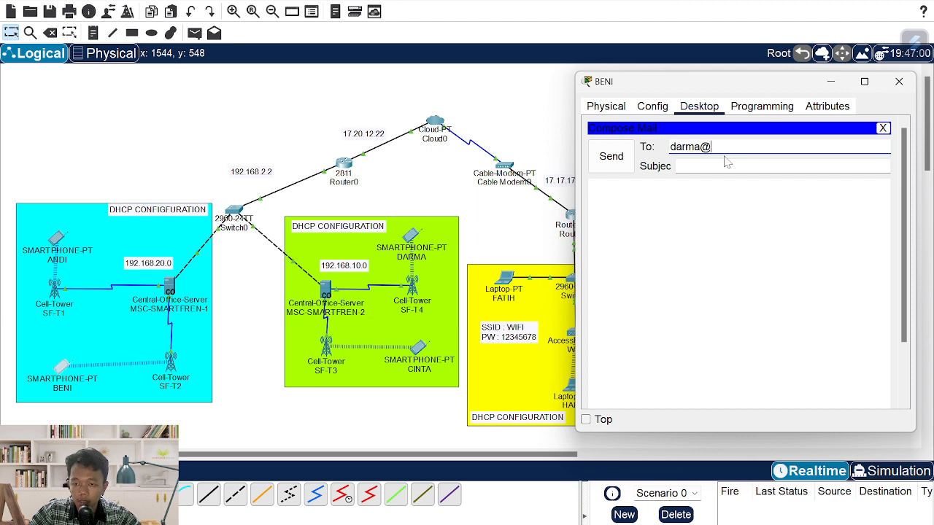
key(Tab)
text(TES)
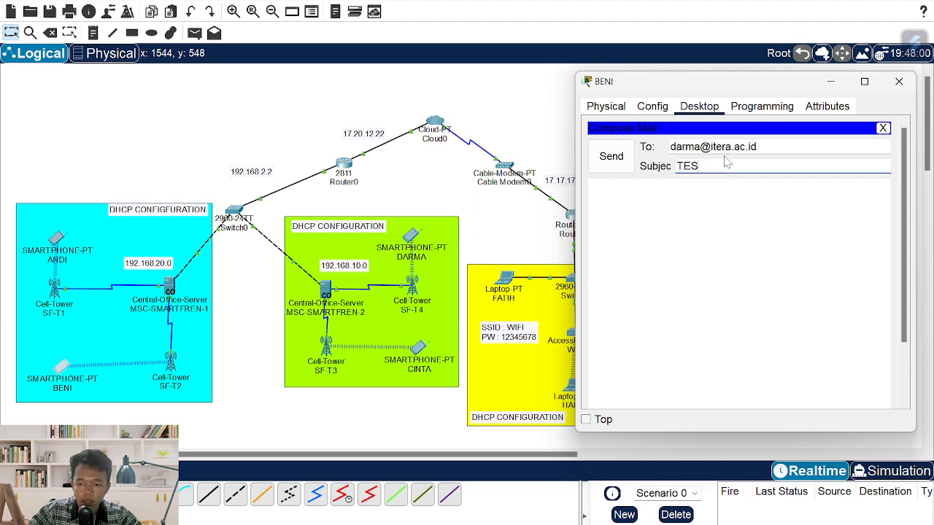
text(T)
key(Tab)
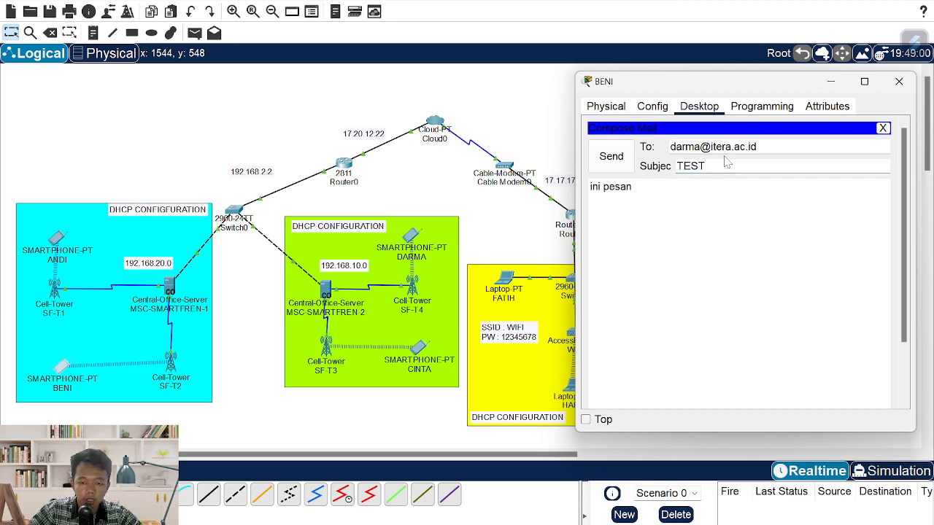
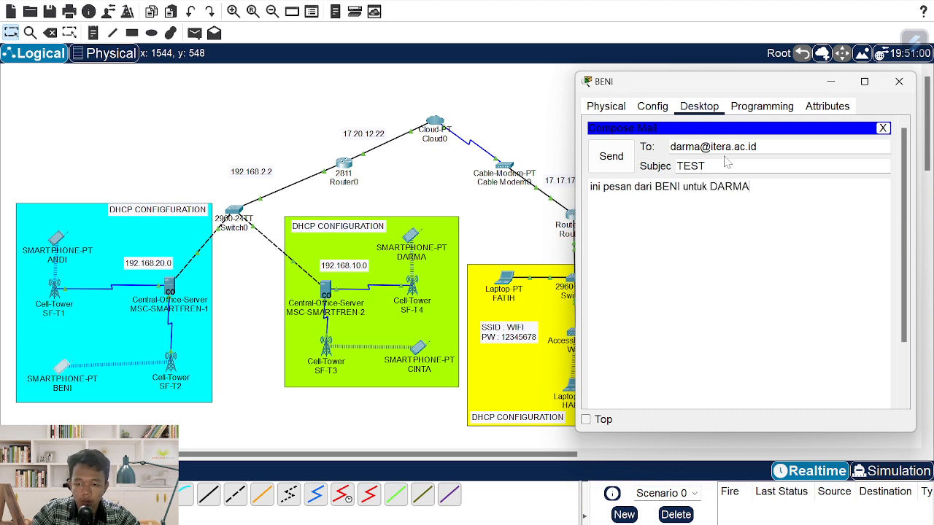
- Send the TEST mail to DARMA and readdress the next copy to cinta
click(611, 156)
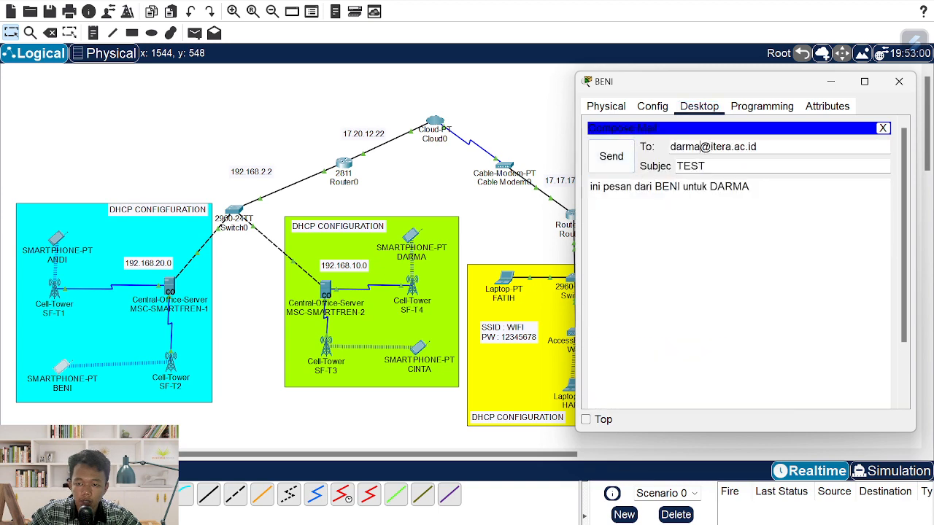
double_click(698, 146)
text(cinta)
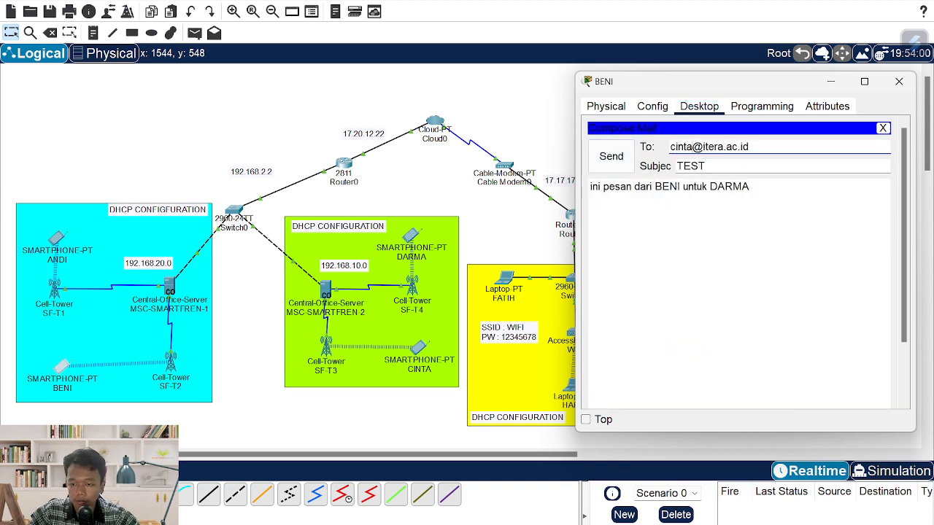
- Change the body to 'ini pesan dari BENI untuk CINTA', send it, and start another draft moved left
double_click(729, 186)
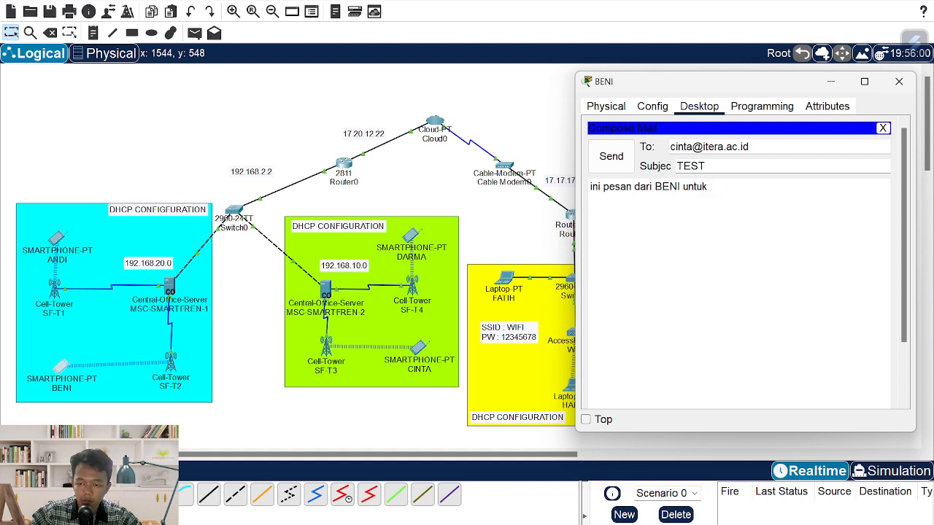
text(NTA)
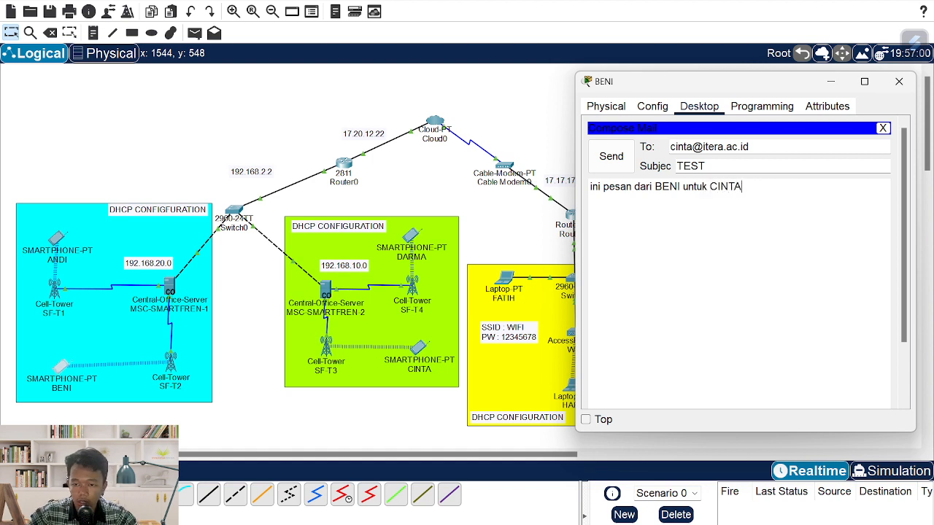
click(631, 172)
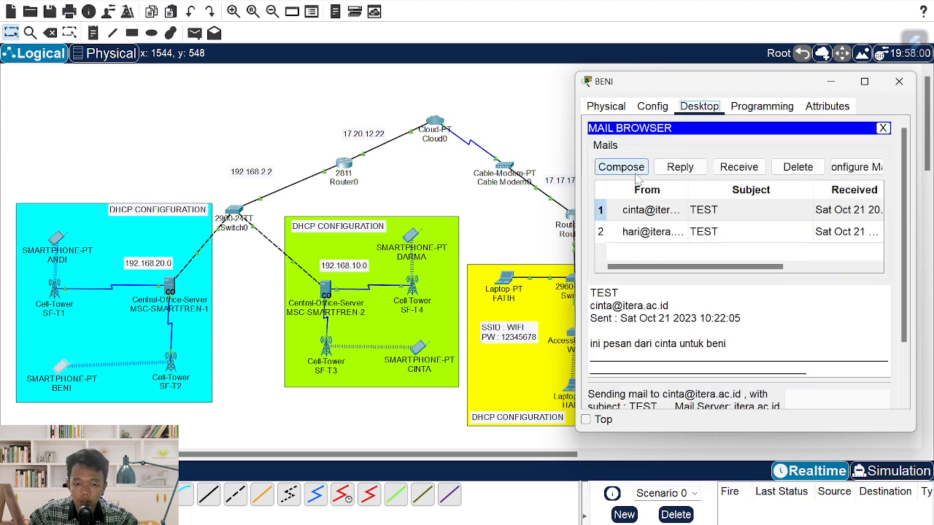
click(631, 172)
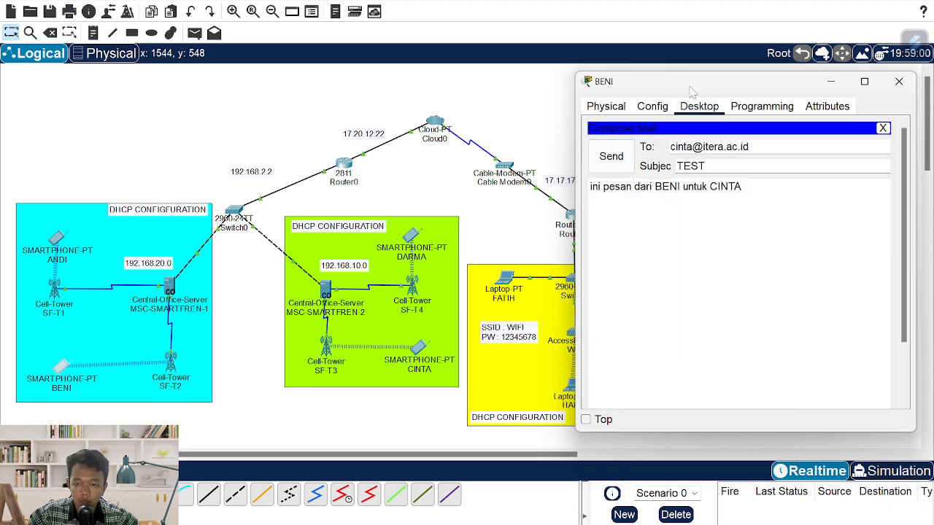
drag(692, 91, 191, 90)
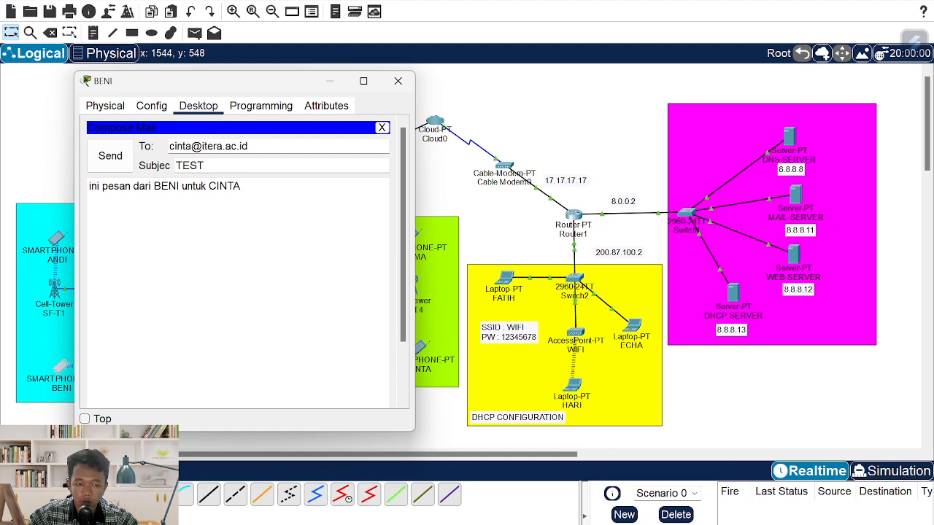
- Readdress the TEST mail to fatih, update the body name, and send it
drag(190, 146, 248, 145)
key(Left)
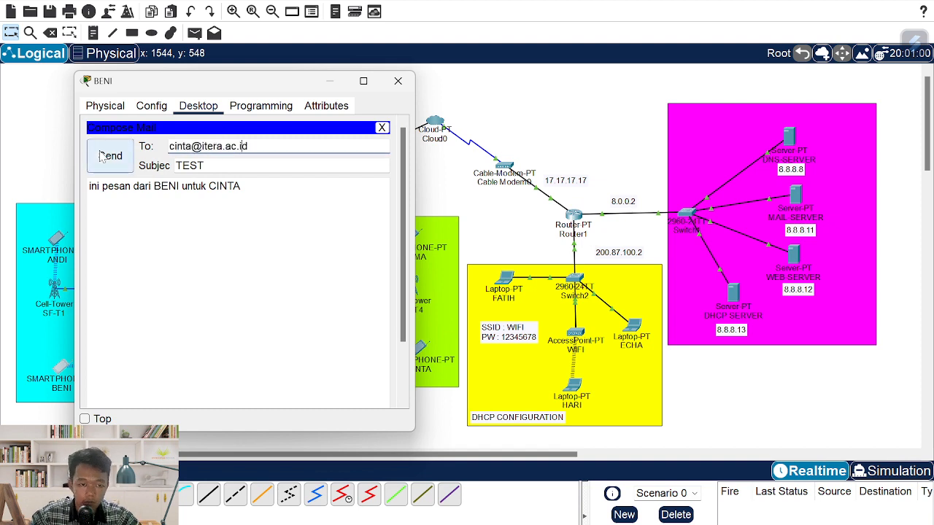
click(102, 157)
drag(192, 146, 138, 150)
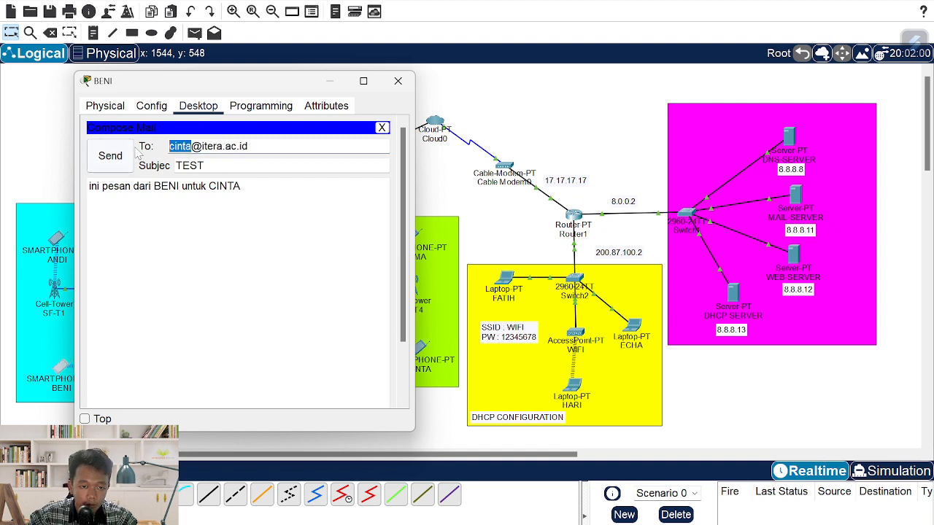
text(fatih)
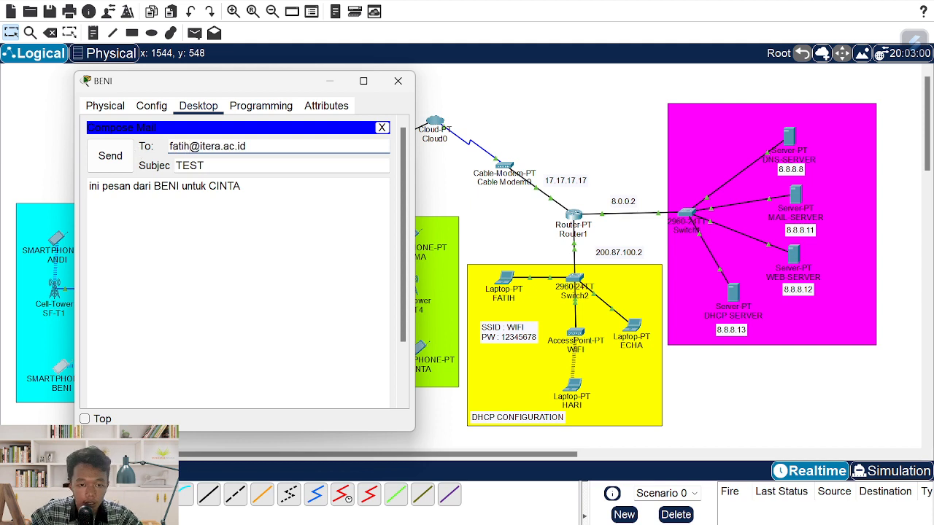
drag(242, 187, 227, 186)
key(BackSpace)
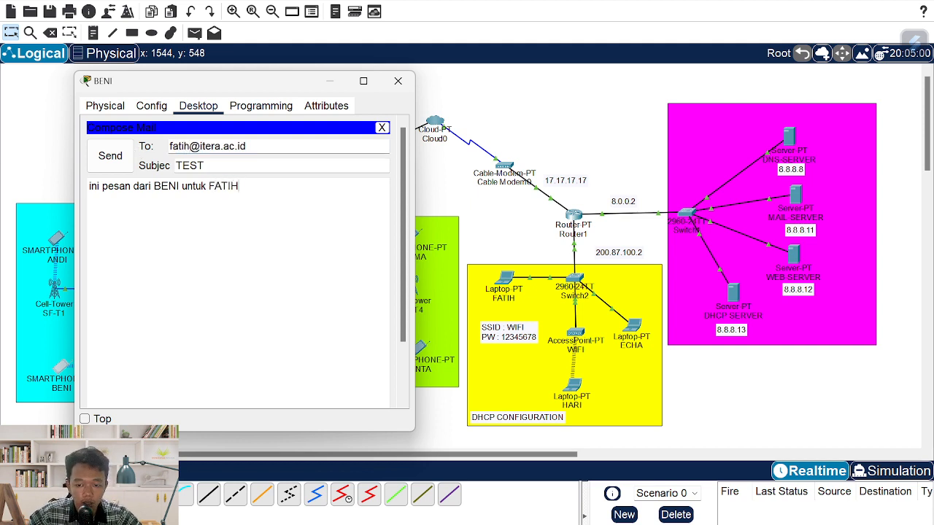
click(110, 155)
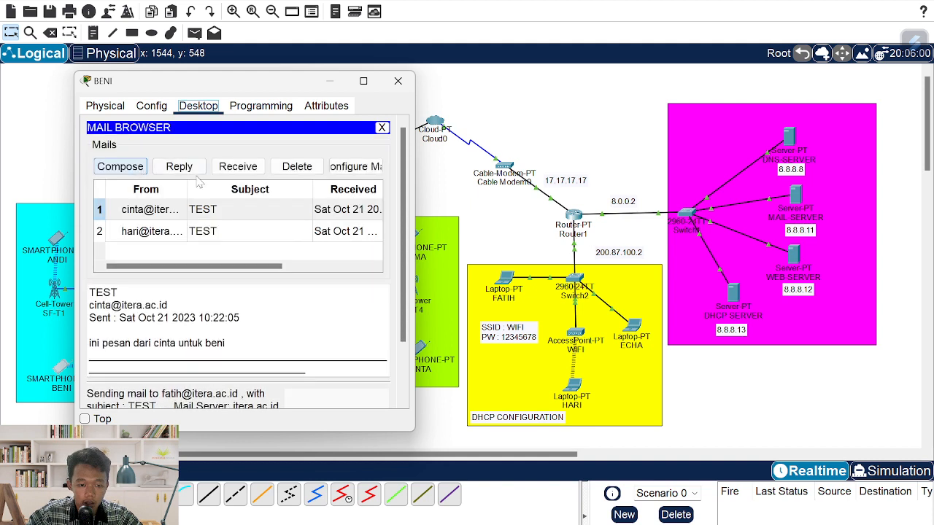
- Compose another TEST mail addressed to hari, with HARI named in the body, and send it
click(132, 172)
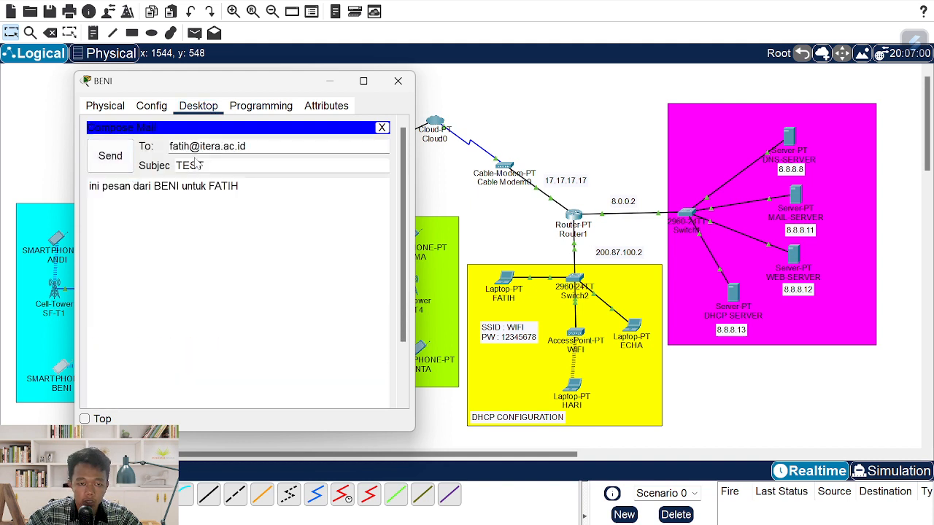
drag(190, 145, 248, 146)
click(244, 146)
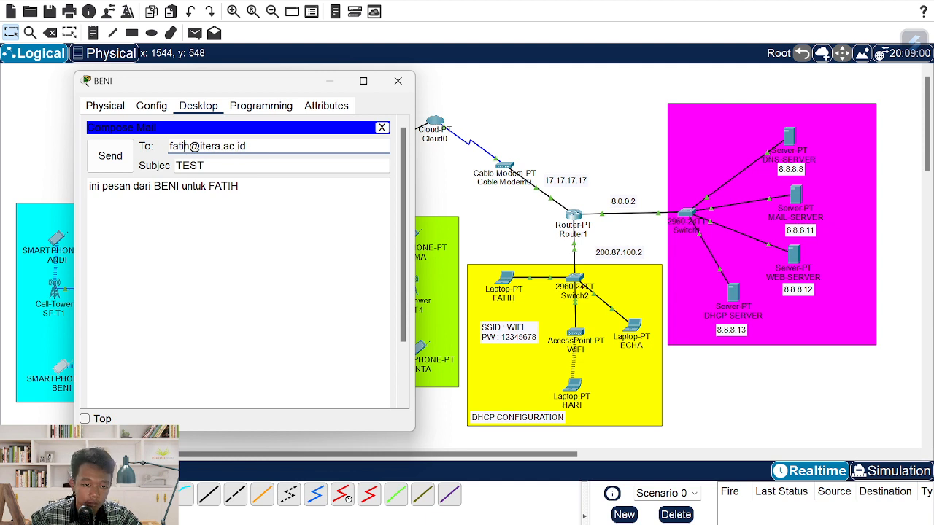
key(BackSpace)
key(BackSpace)
key(BackSpace)
key(BackSpace)
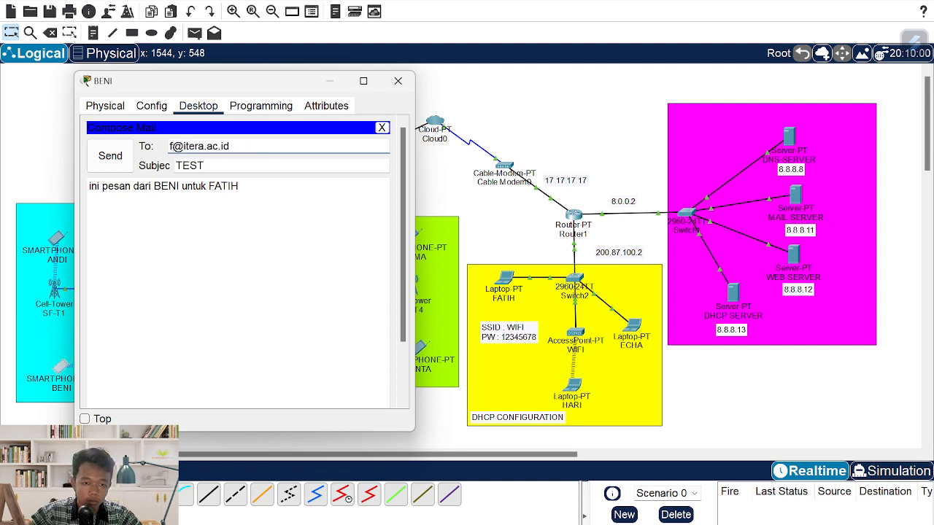
text(hari)
key(Left)
key(Left)
key(Left)
key(BackSpace)
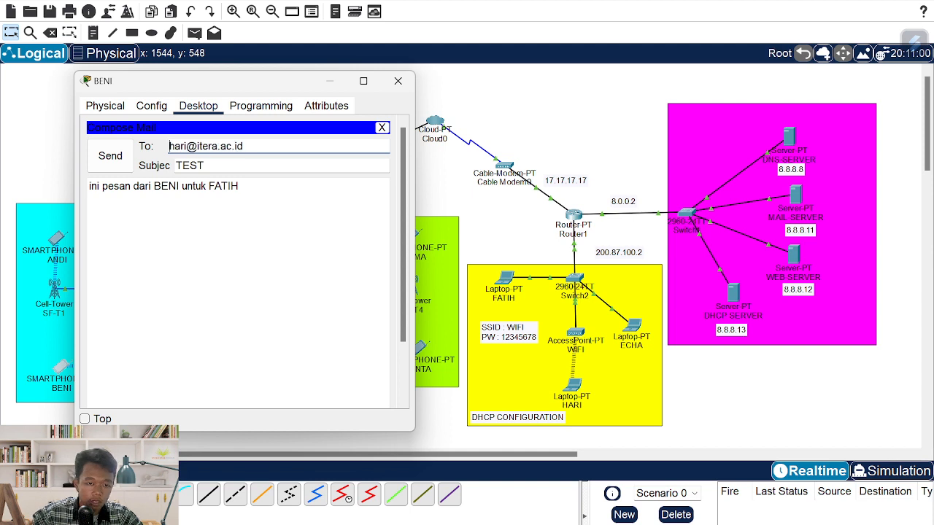
drag(89, 186, 222, 186)
click(238, 186)
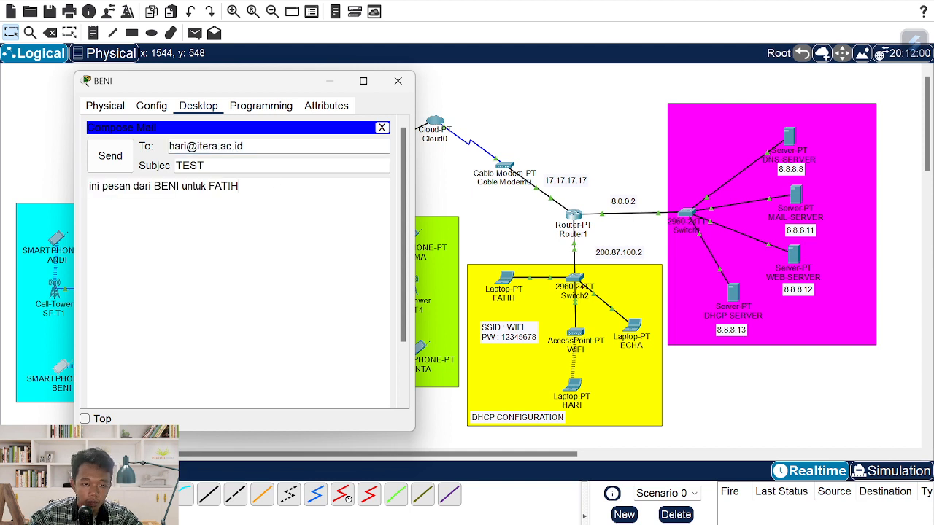
double_click(238, 186)
text(HAR)
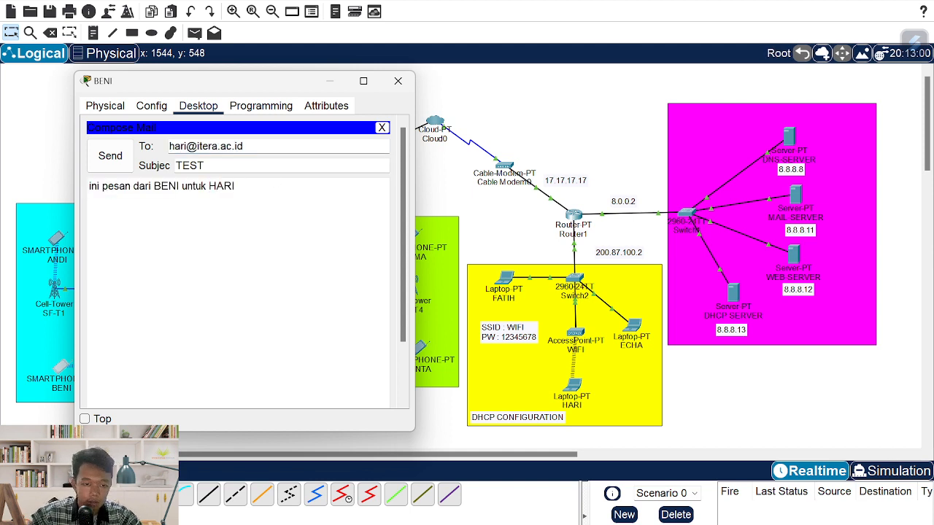
click(120, 154)
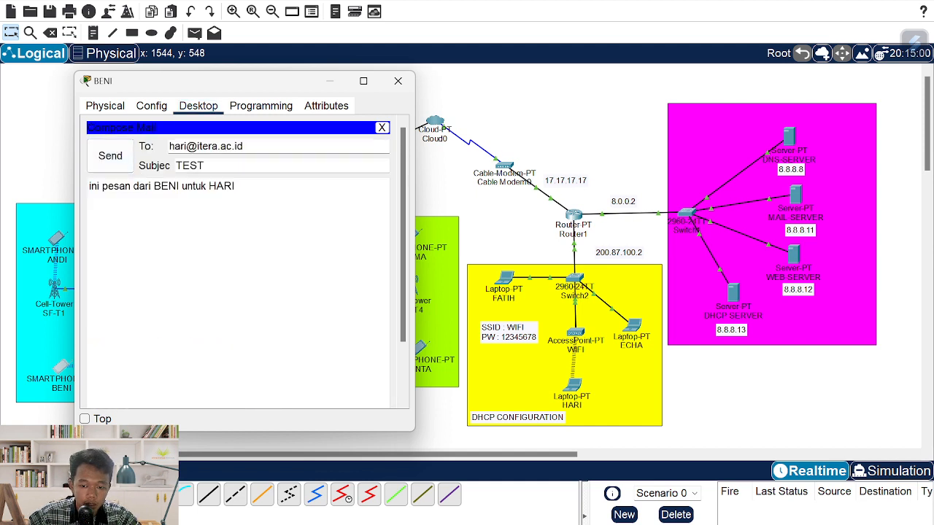
- Send the TEST mail to echa with ECHA named in the body, then close BENI's mail browser
double_click(179, 146)
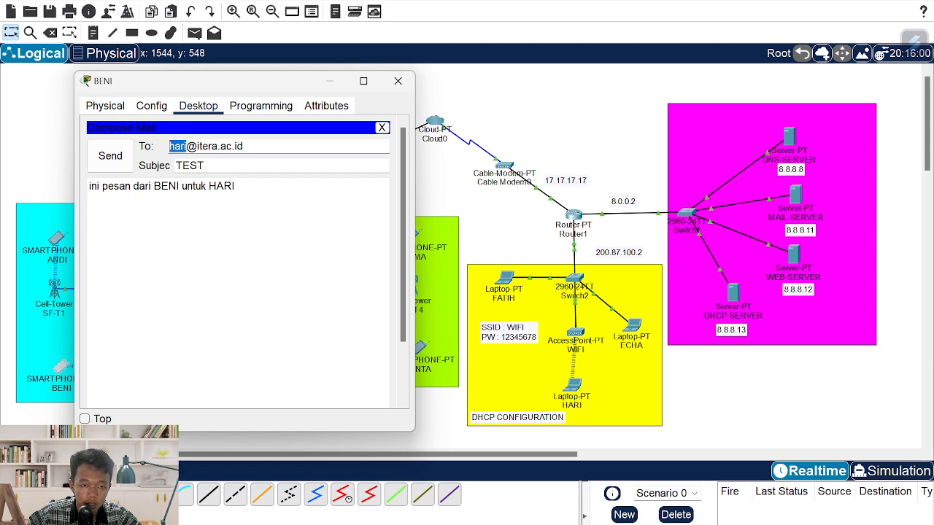
text(echa)
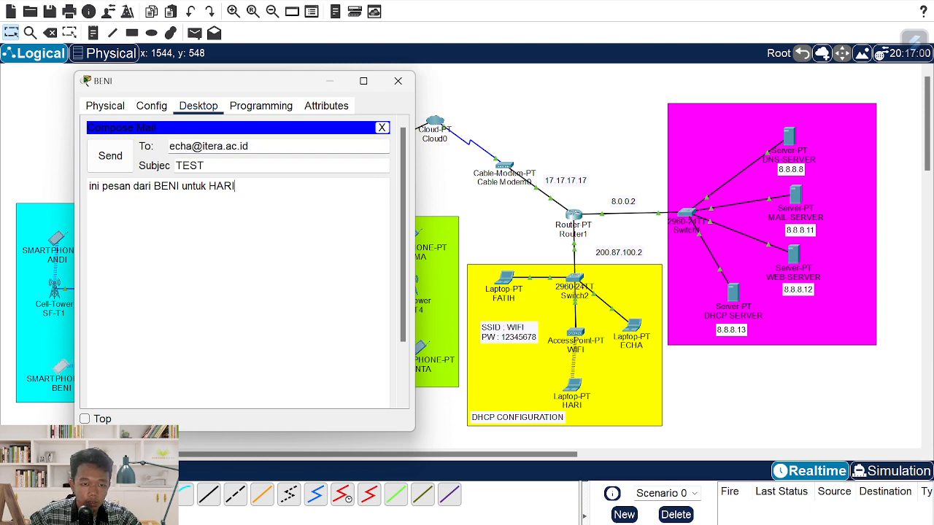
key(shift+Left)
key(shift+Left)
key(shift+Left)
key(shift+Left)
text(ECH)
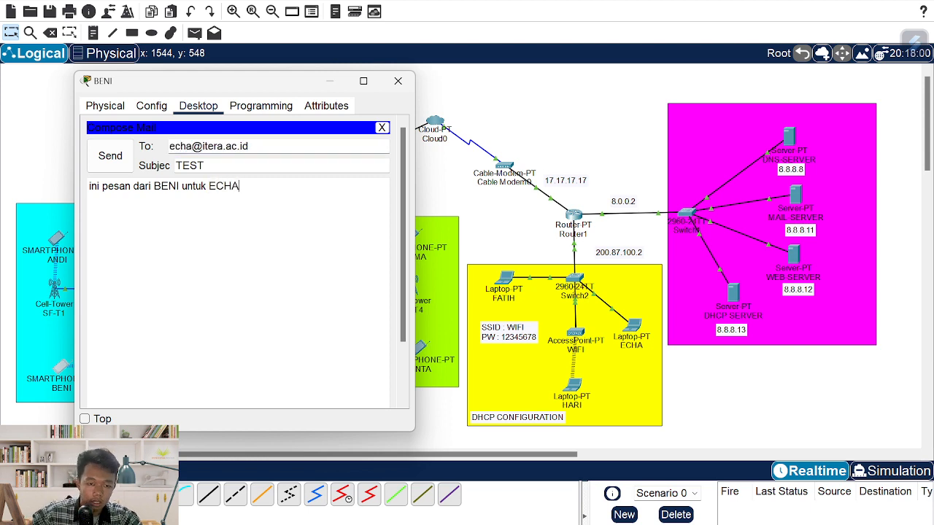
click(110, 155)
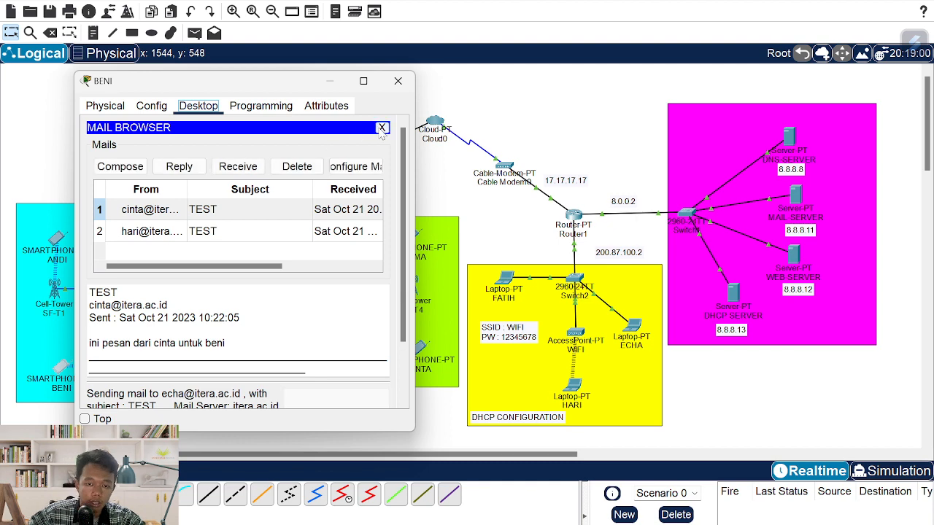
click(382, 128)
- Receive and read BENI's TEST mail on DARMA's smartphone in the green area
click(397, 81)
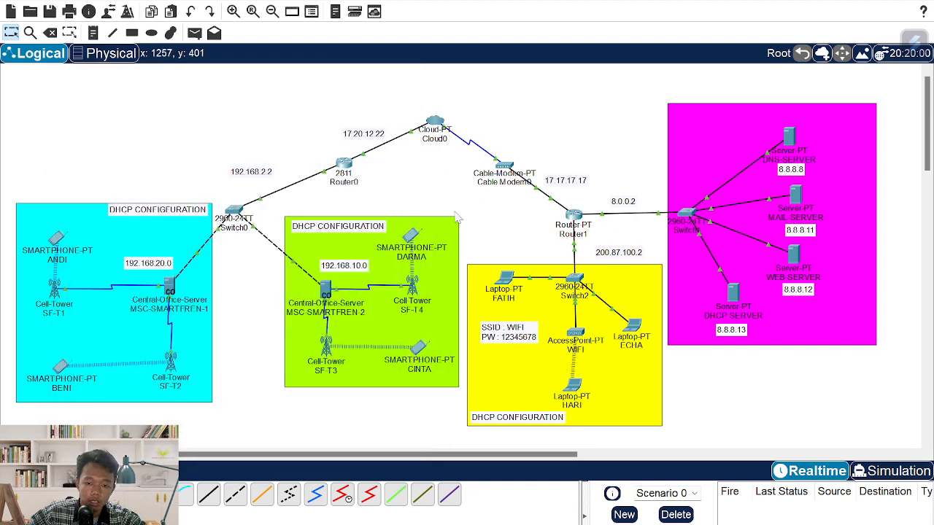
click(413, 241)
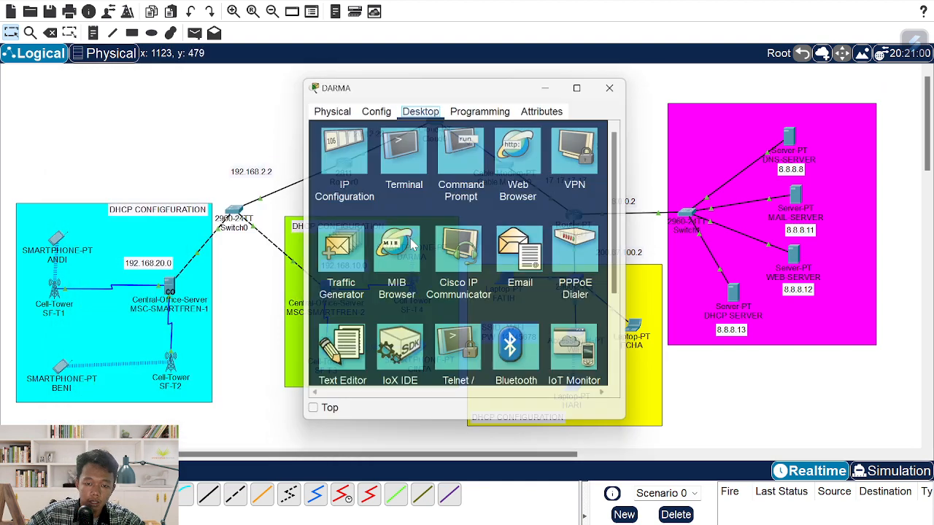
click(514, 279)
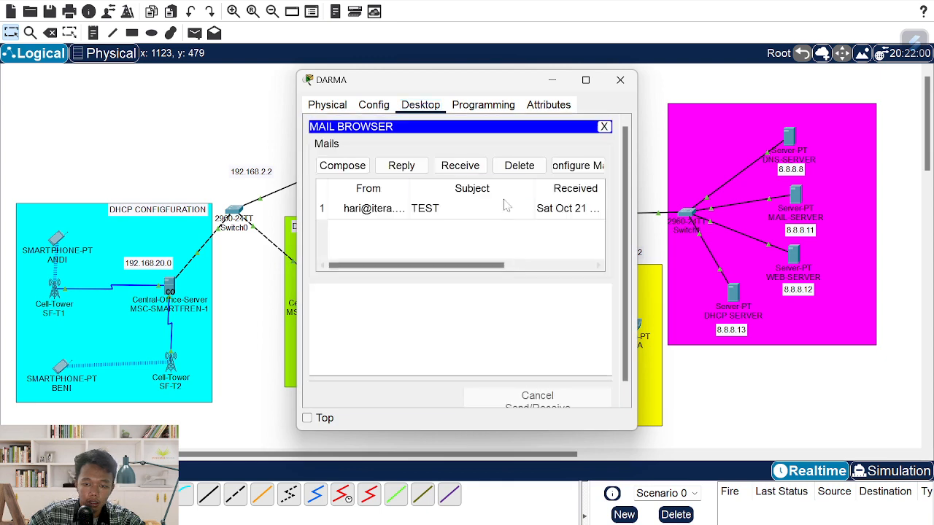
click(460, 166)
click(426, 211)
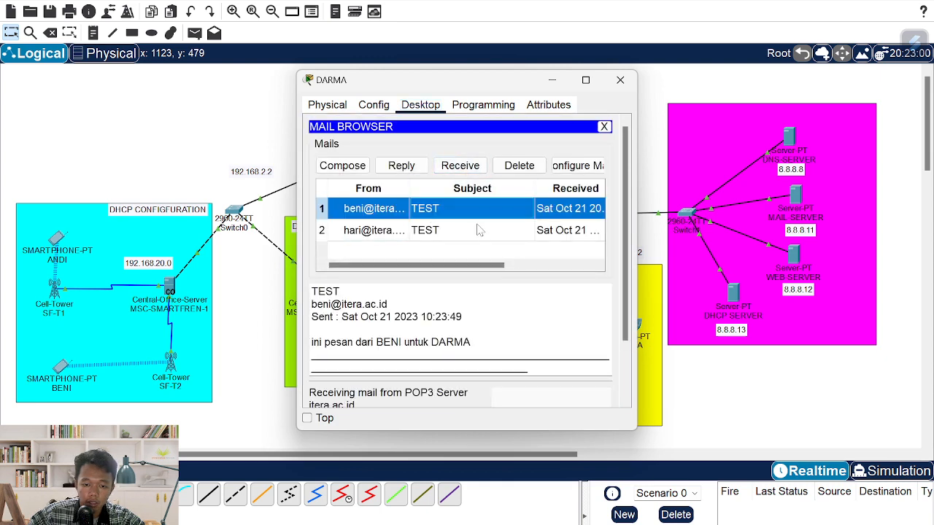
click(620, 79)
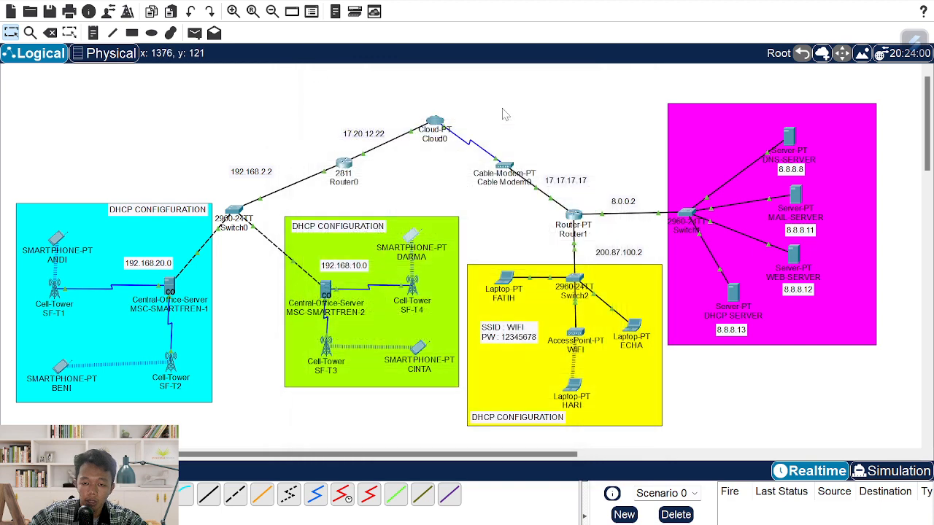
- Receive and read the TEST mail on CINTA's smartphone
click(420, 354)
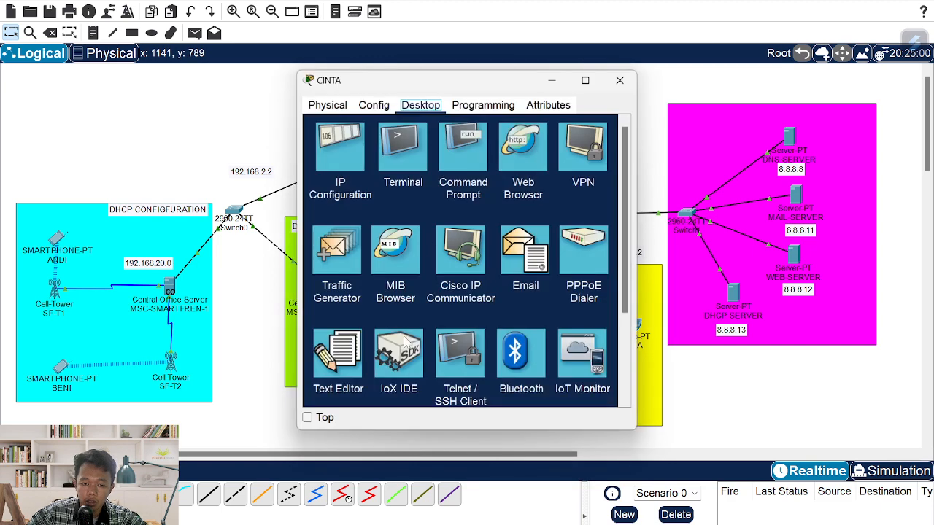
click(514, 257)
click(458, 164)
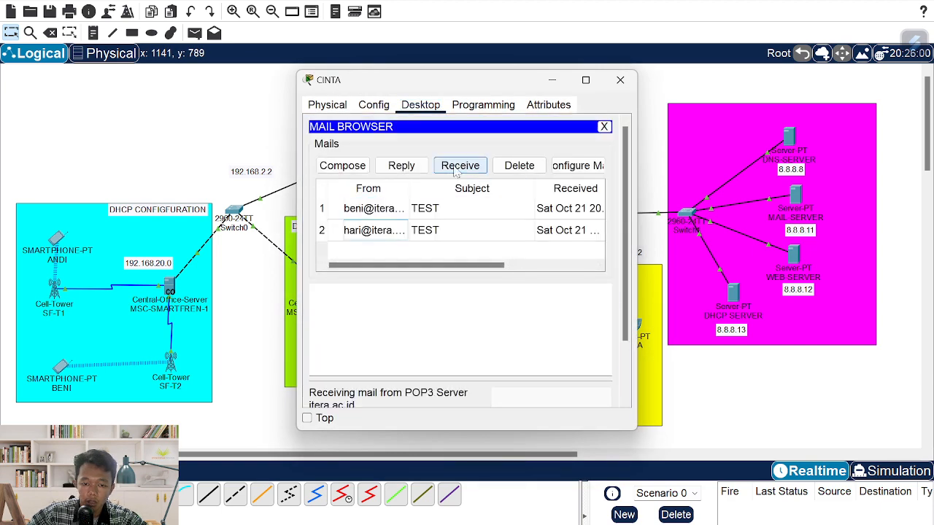
click(437, 209)
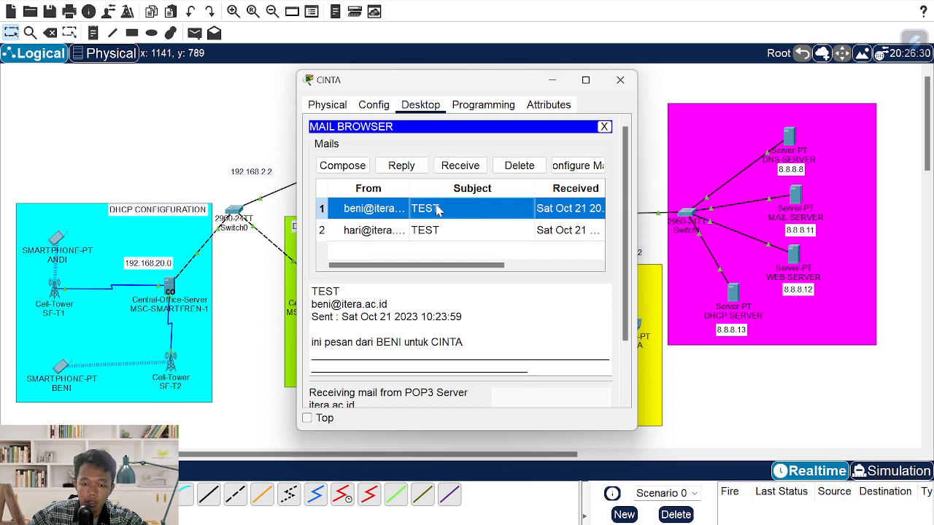
click(620, 79)
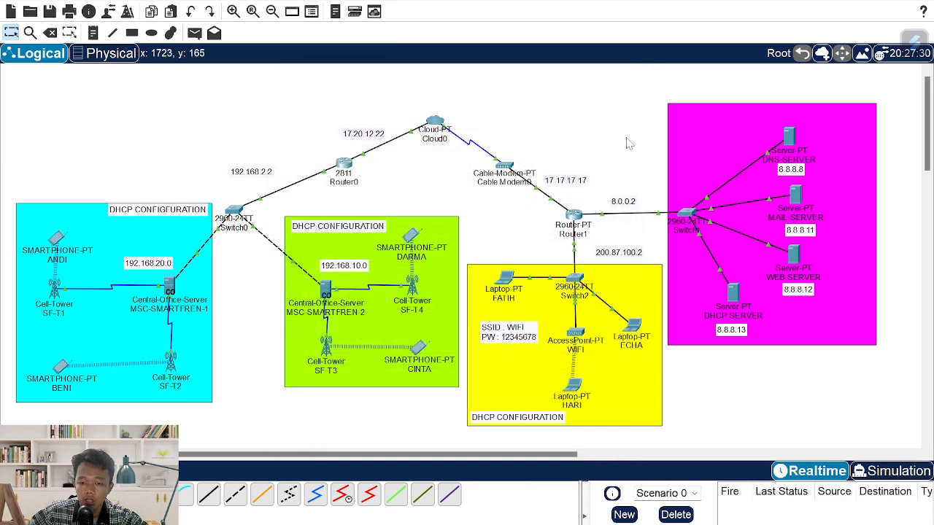
- Receive and read the TEST mail on ECHA's laptop, right of the yellow area
click(631, 327)
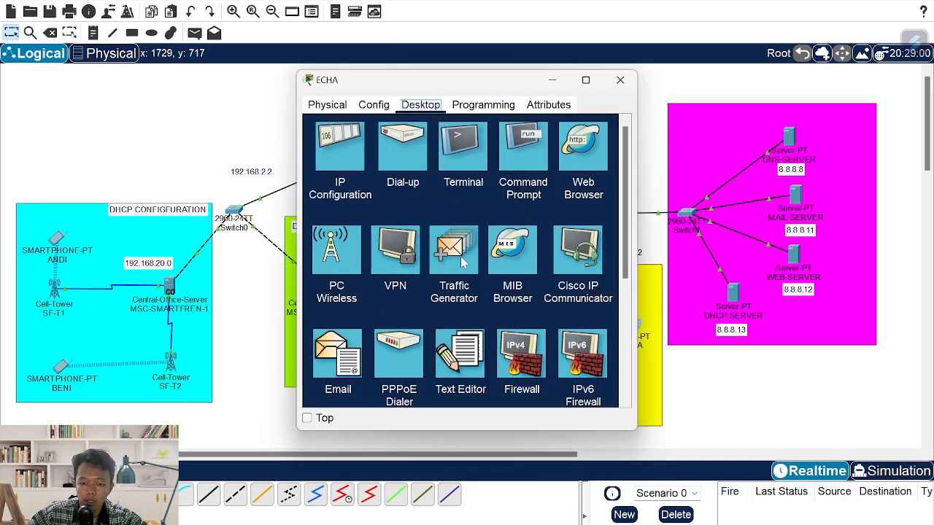
click(340, 357)
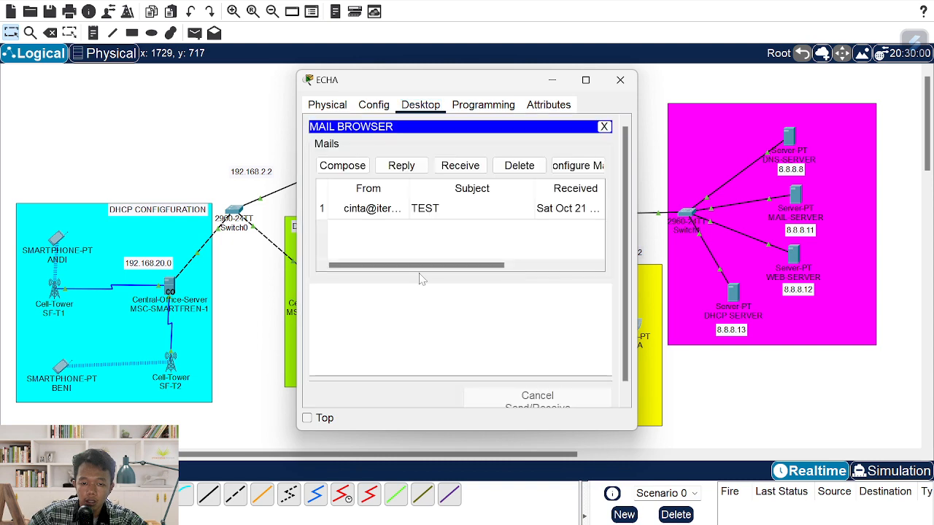
click(455, 165)
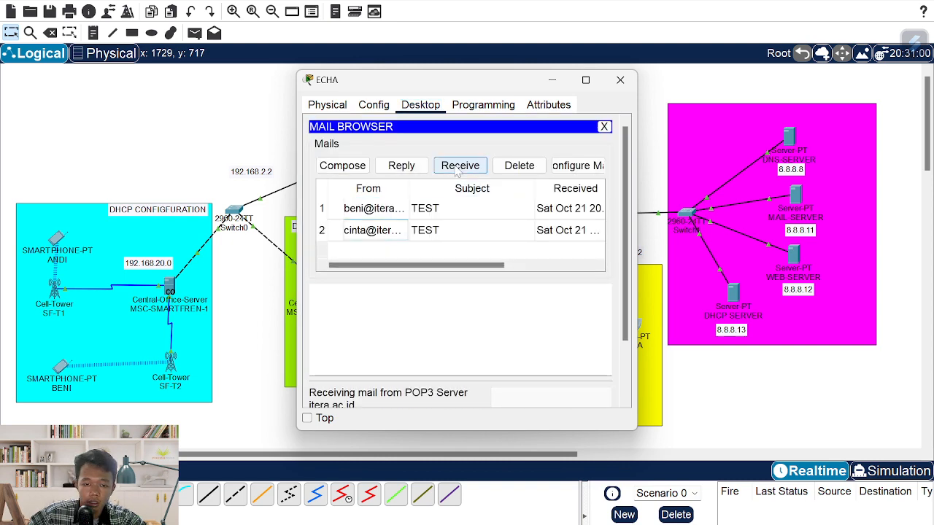
click(427, 212)
click(620, 80)
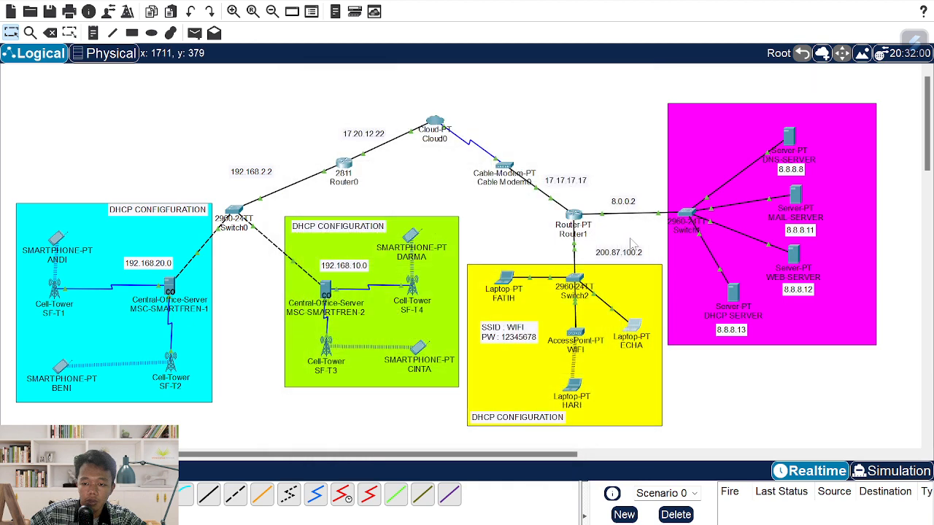
- Receive and read BENI's TEST mail on HARI's laptop at the bottom of the yellow area
click(574, 387)
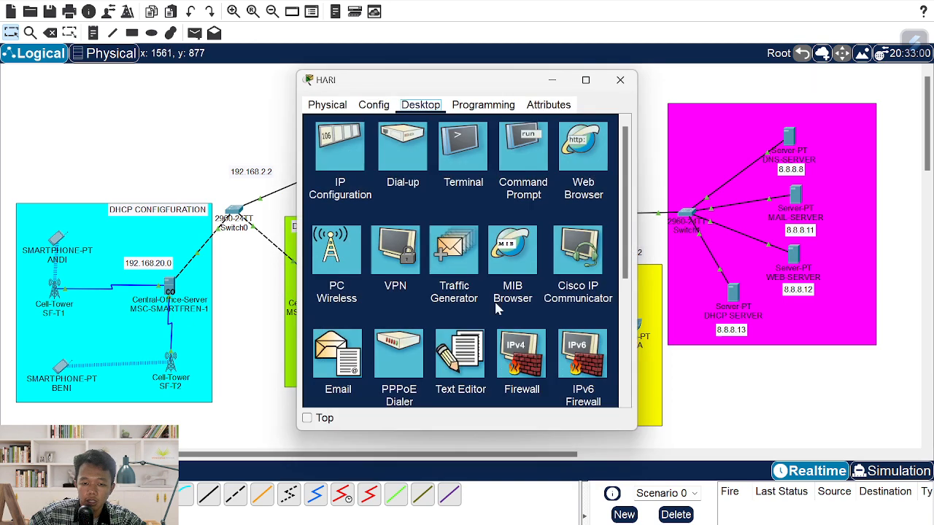
click(339, 359)
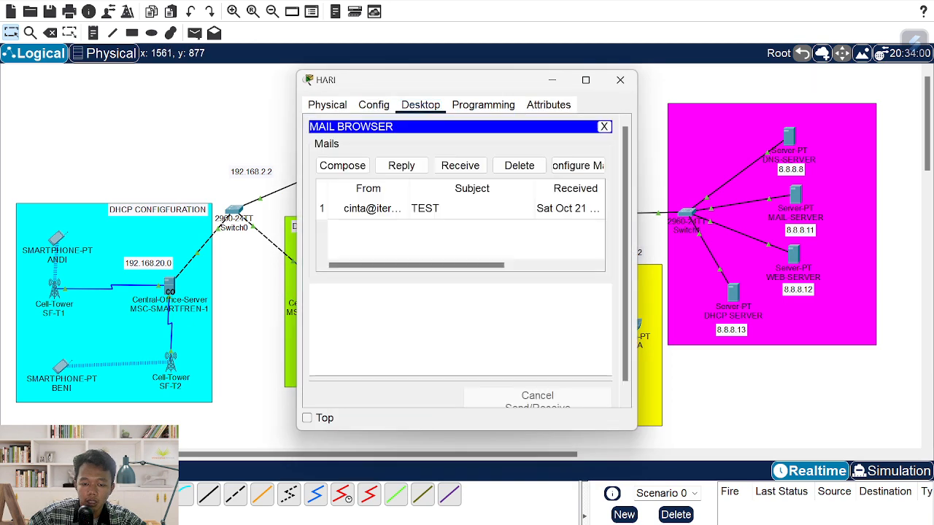
click(459, 167)
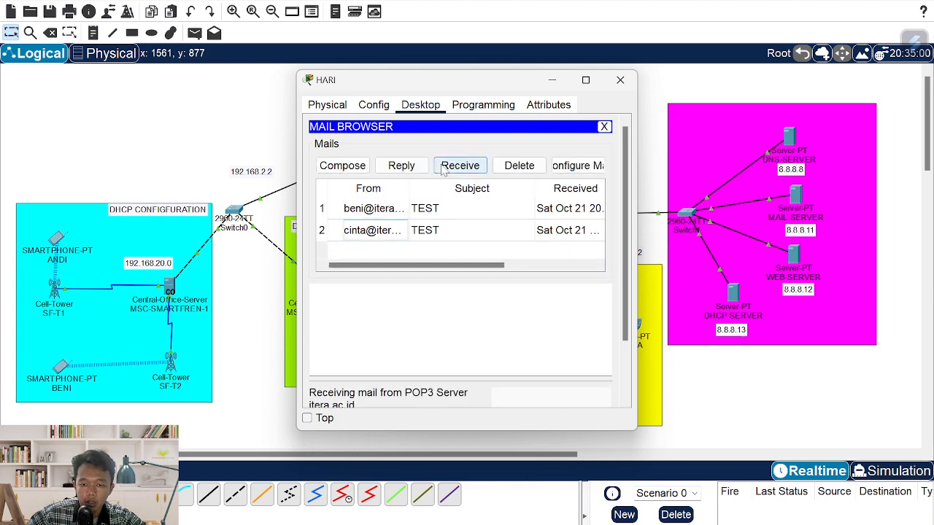
click(403, 209)
click(619, 80)
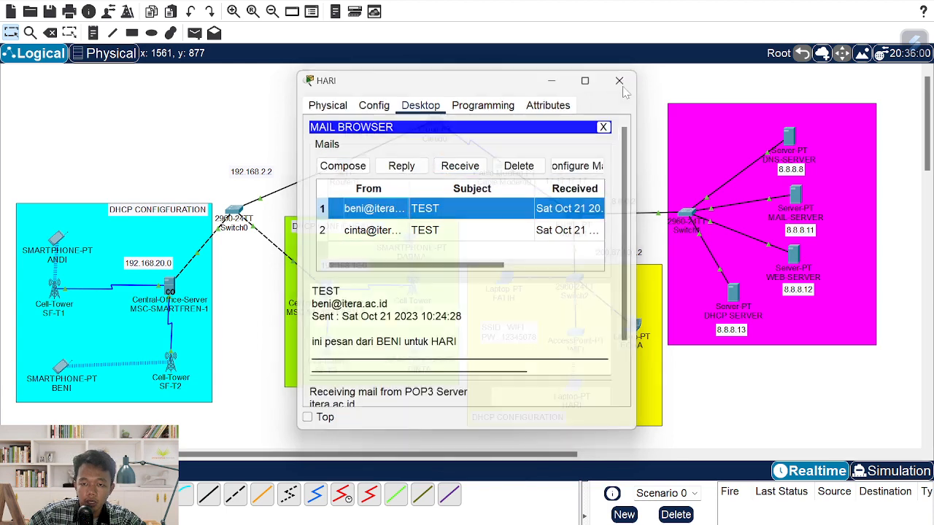
- Receive and read the TEST mail on FATIH's laptop, then open BENI's smartphone
click(506, 286)
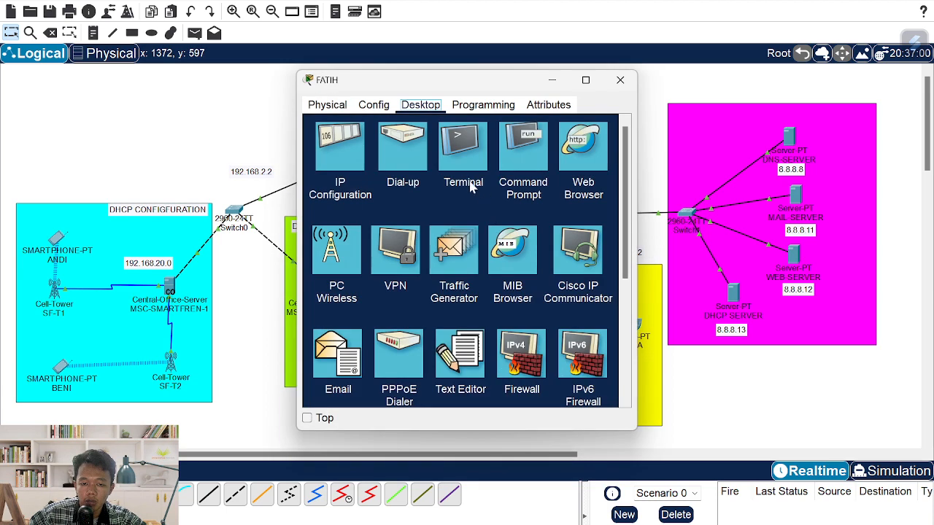
click(345, 353)
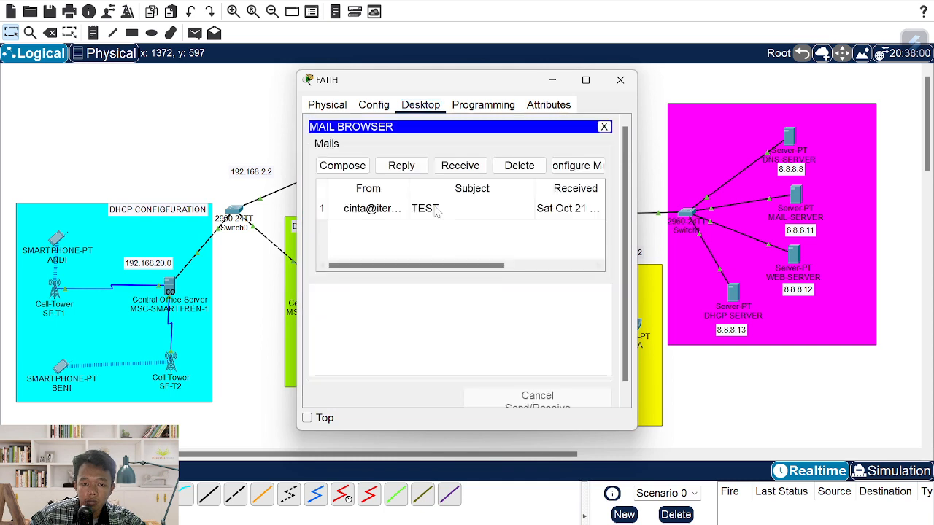
click(448, 170)
click(359, 209)
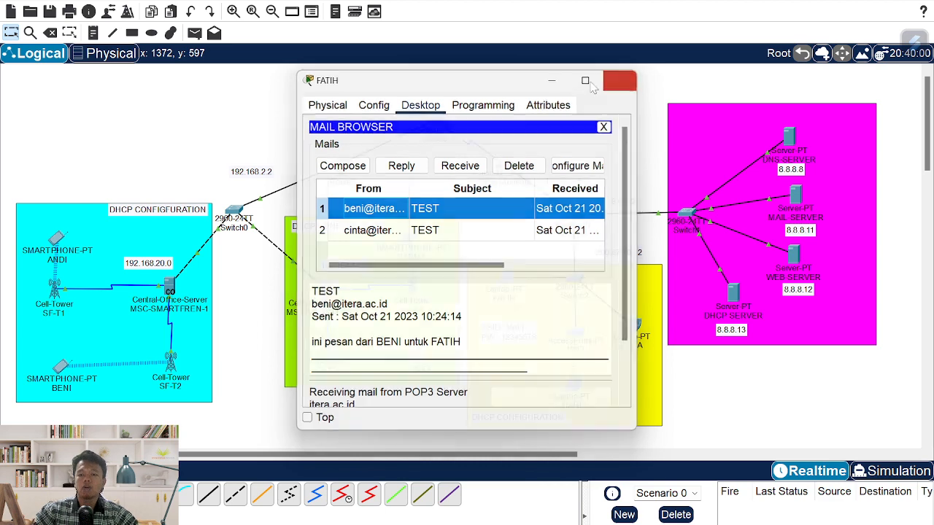
click(620, 79)
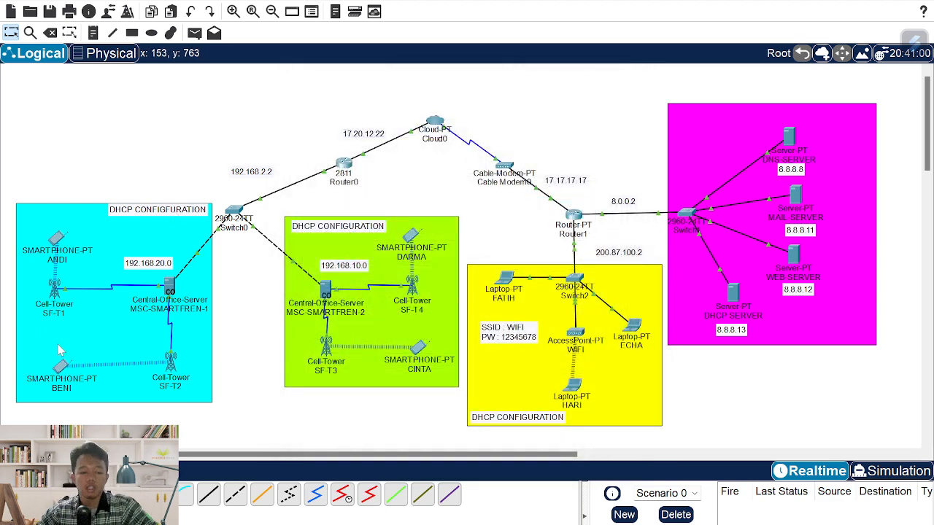
click(62, 367)
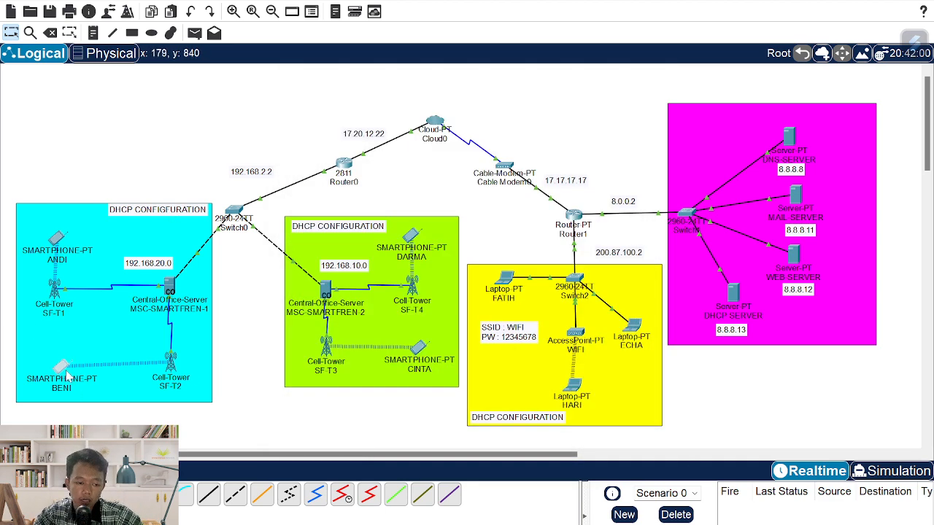
click(67, 373)
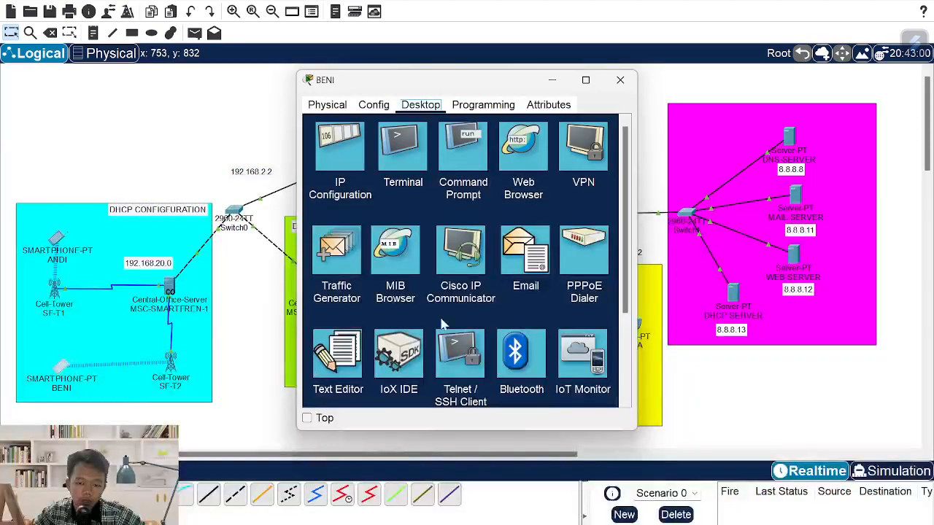
click(520, 153)
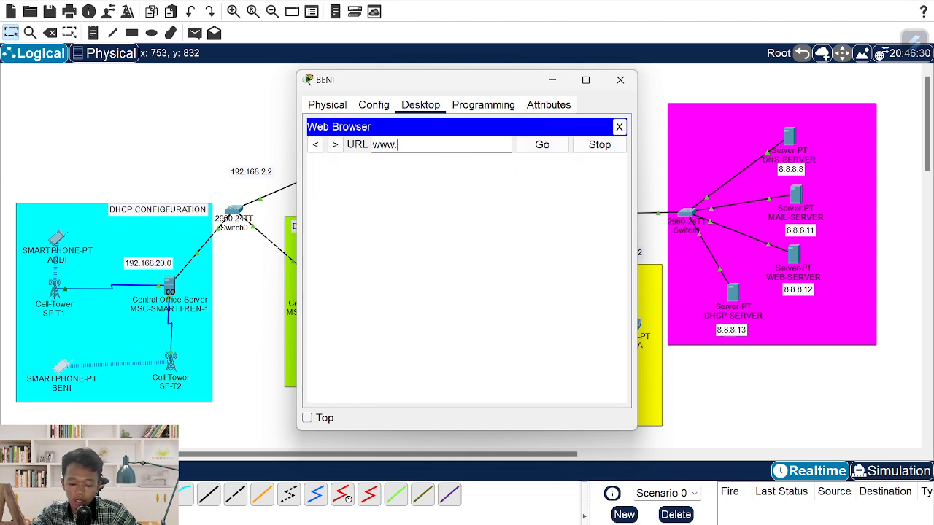
text(www.itera.)
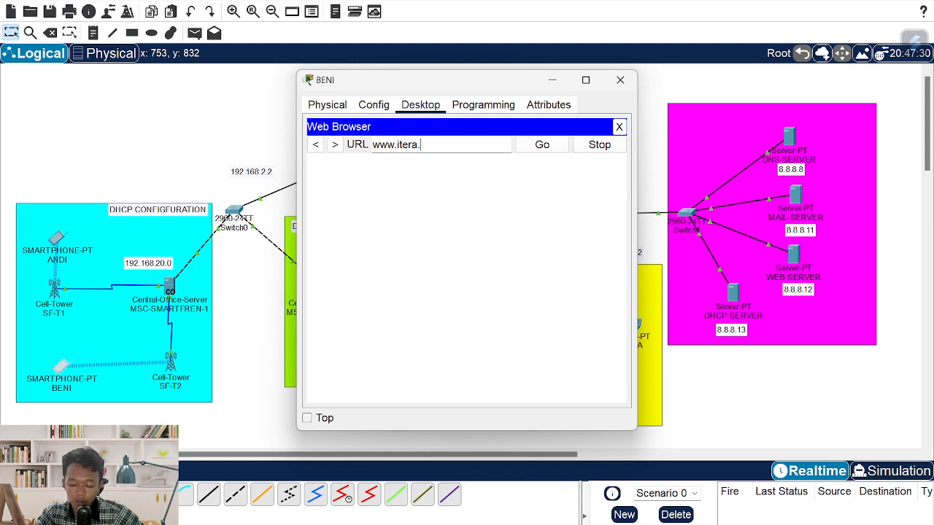
text(ac.id)
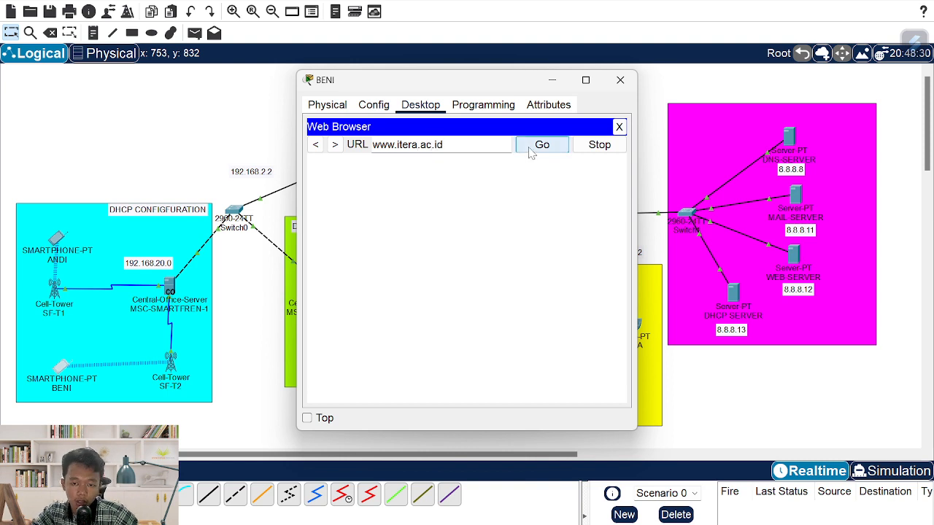
click(534, 150)
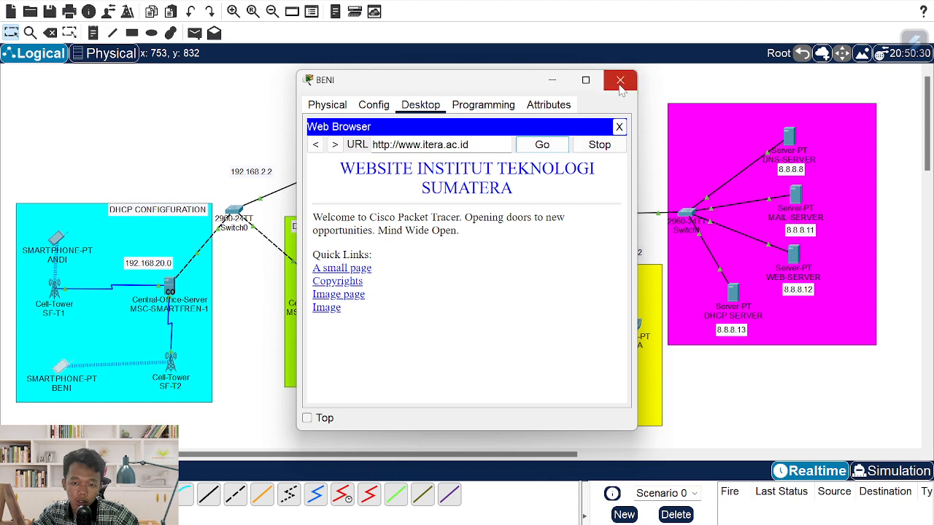
click(620, 82)
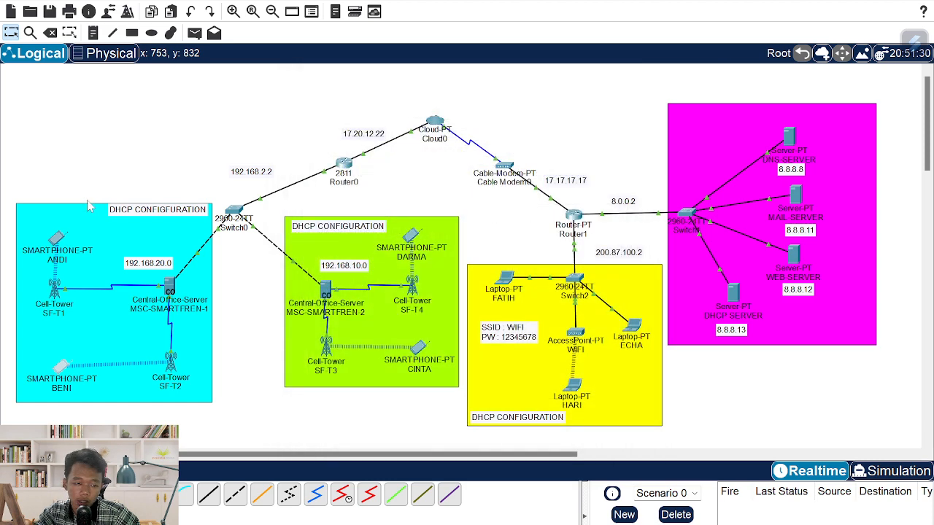
click(62, 244)
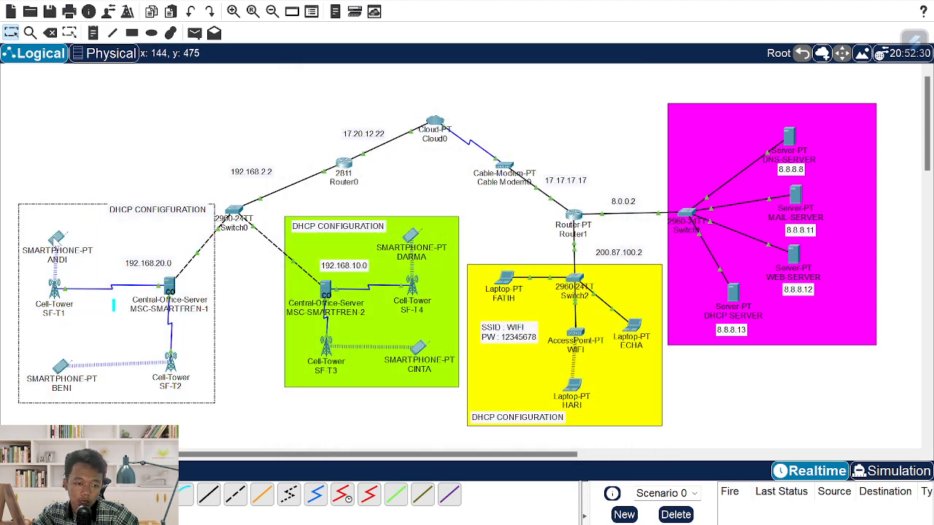
click(56, 239)
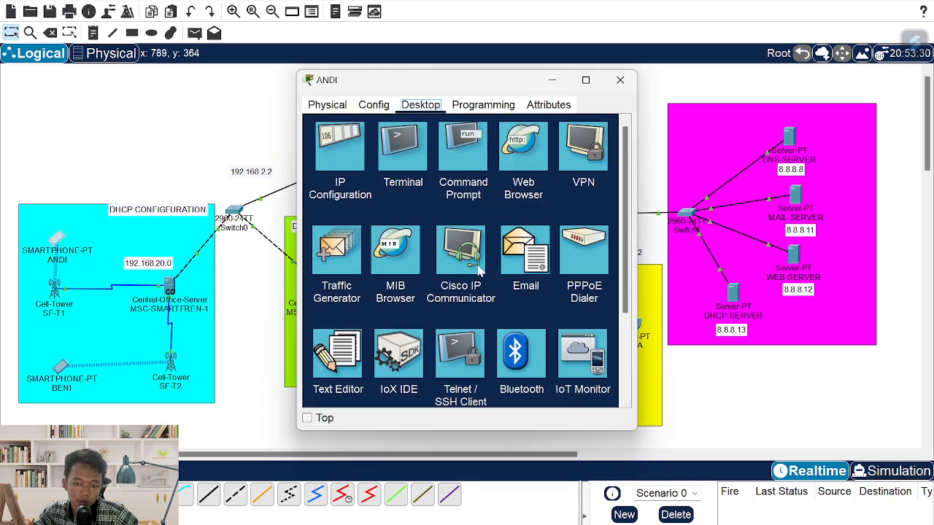
click(529, 152)
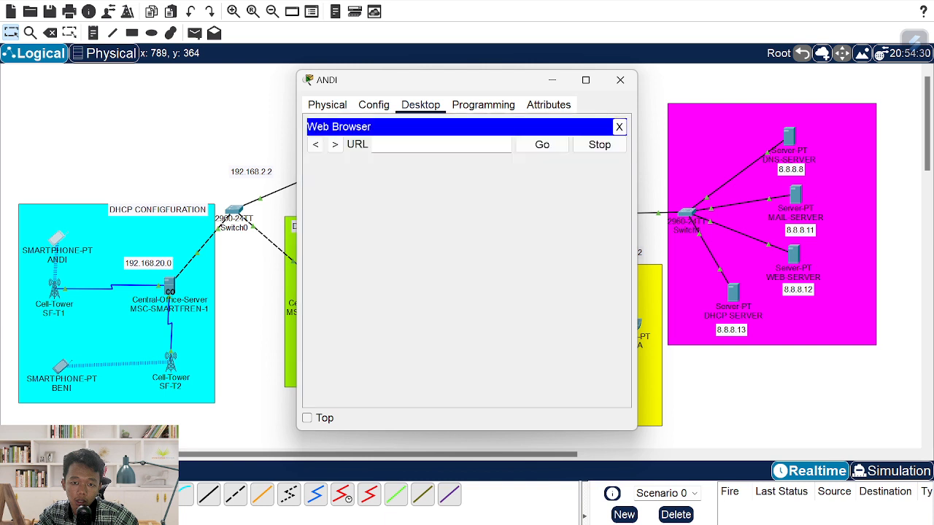
click(448, 146)
text(itera.ac.id)
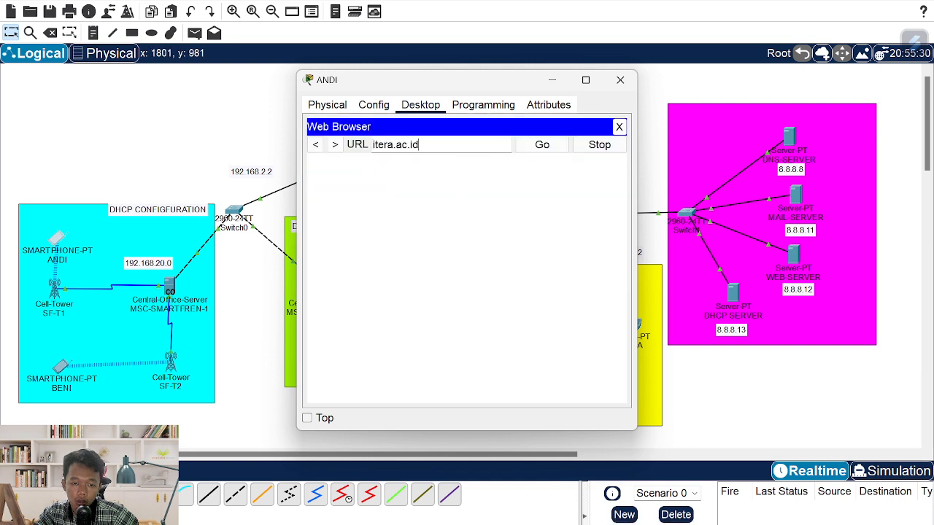
key(Home)
text(www.)
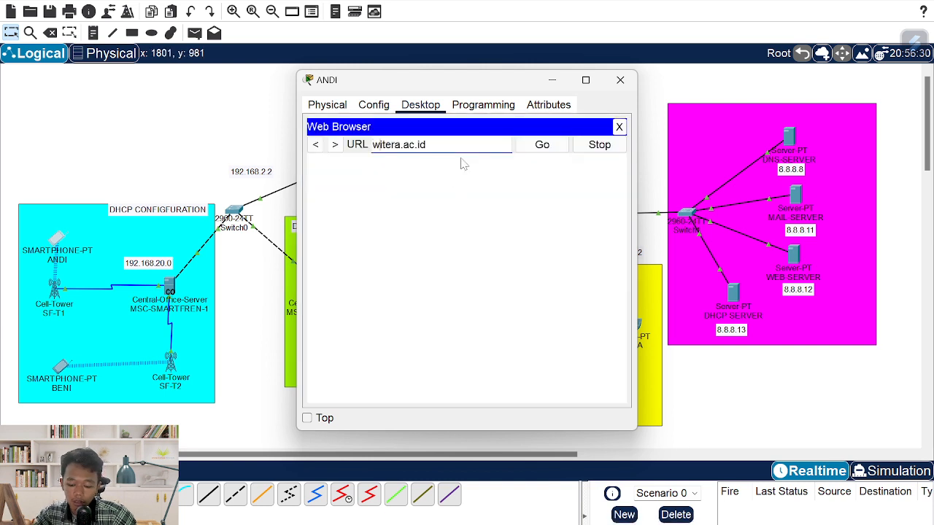
key(ctrl+a)
key(ctrl+c)
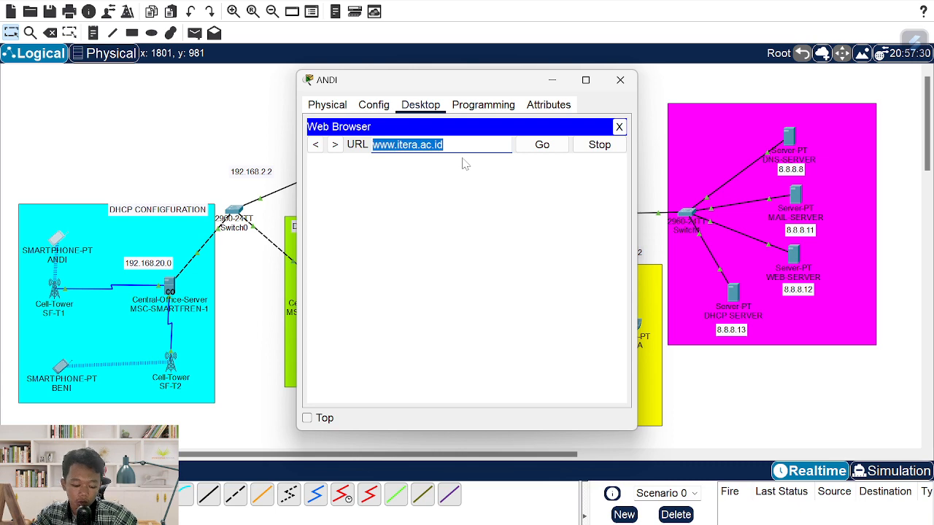
click(547, 149)
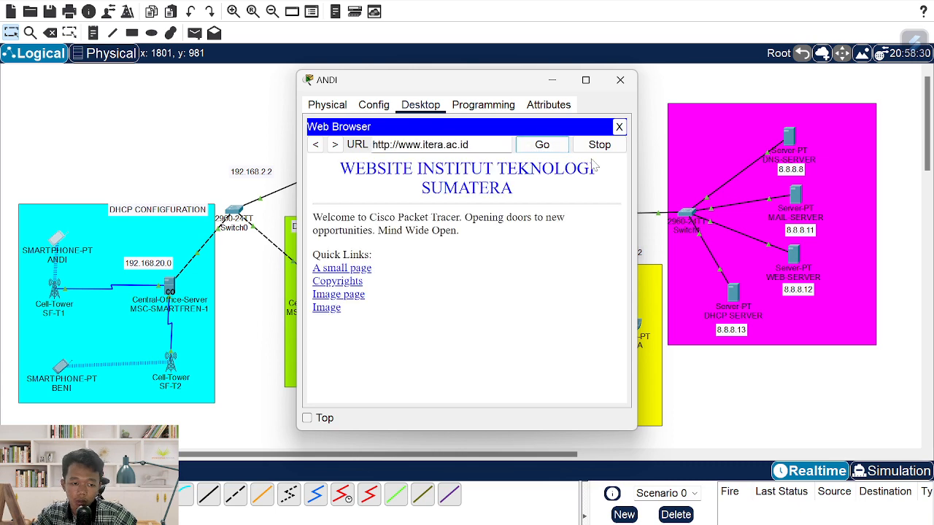
click(619, 81)
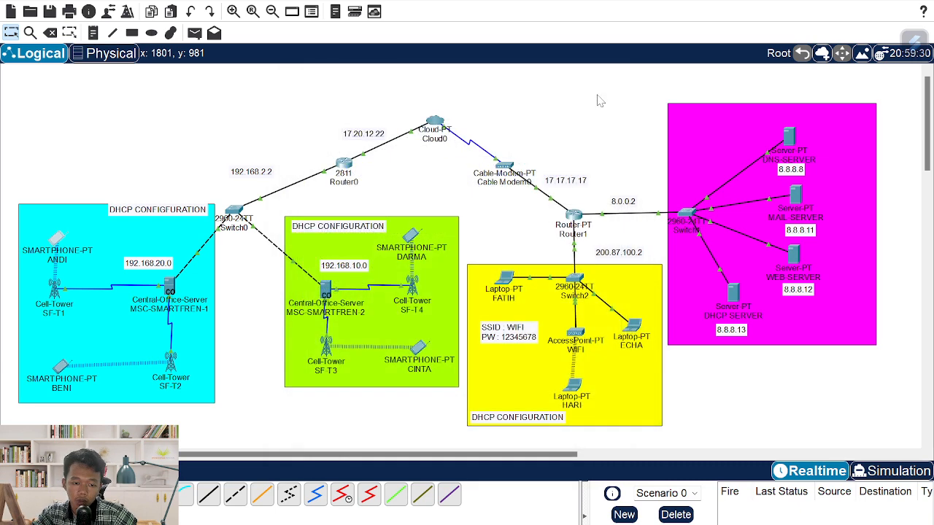
click(417, 242)
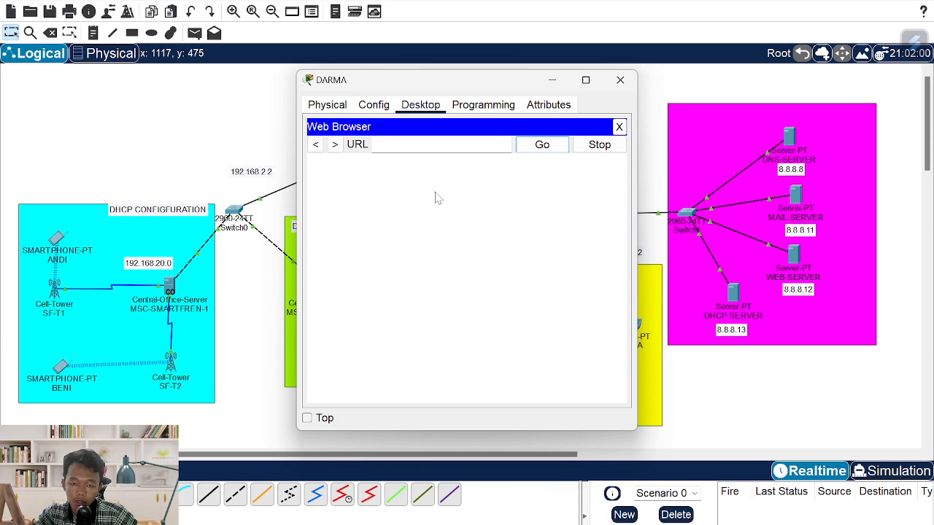
key(ctrl+v)
click(533, 147)
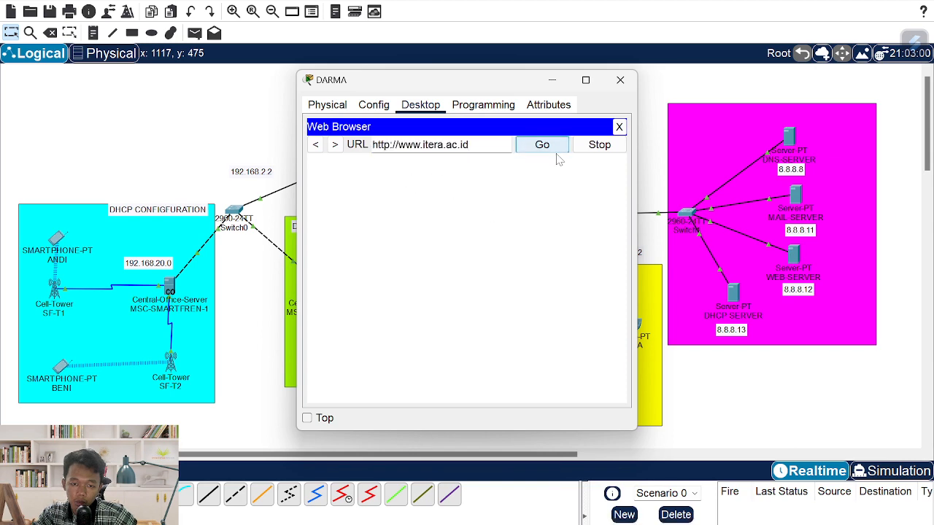
click(620, 80)
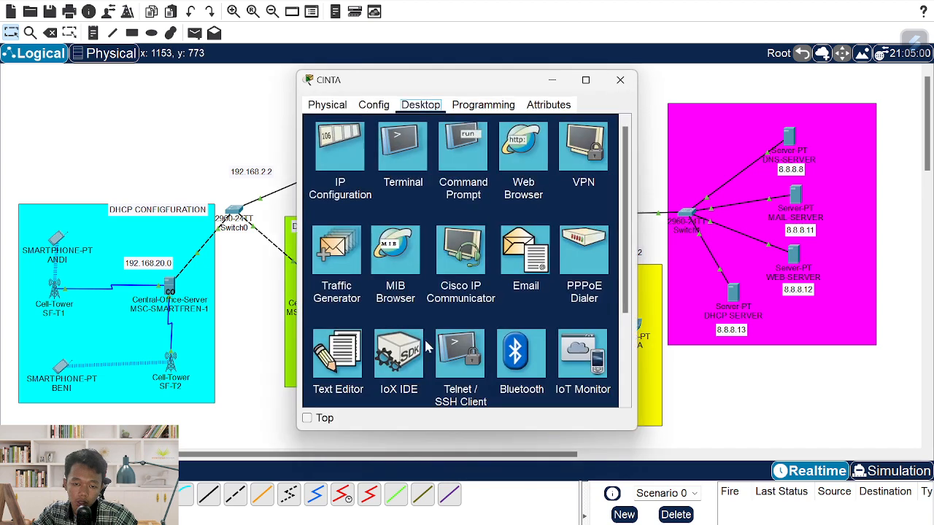
click(418, 349)
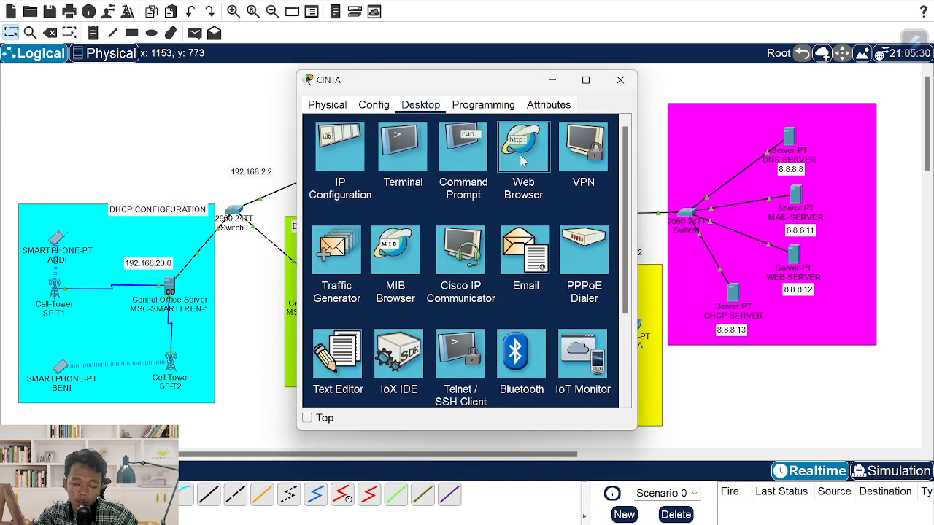
click(547, 183)
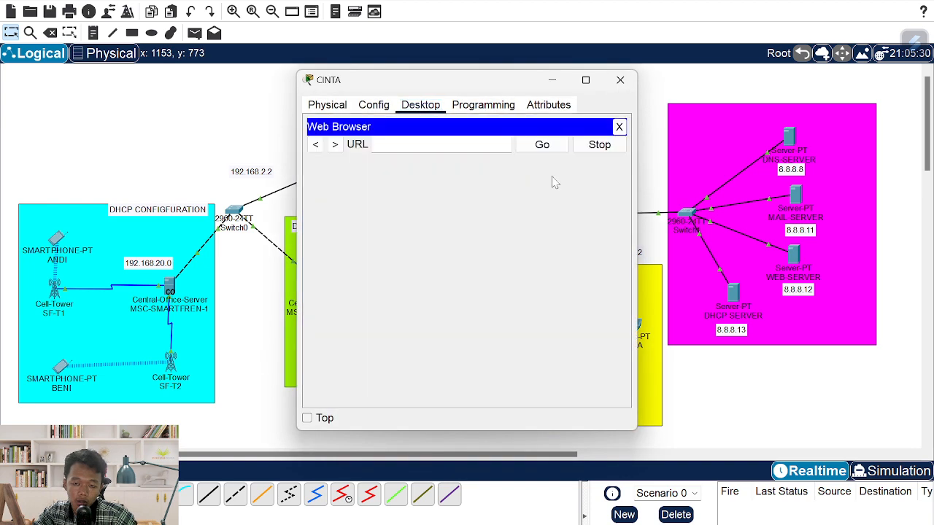
key(ctrl+v)
click(542, 144)
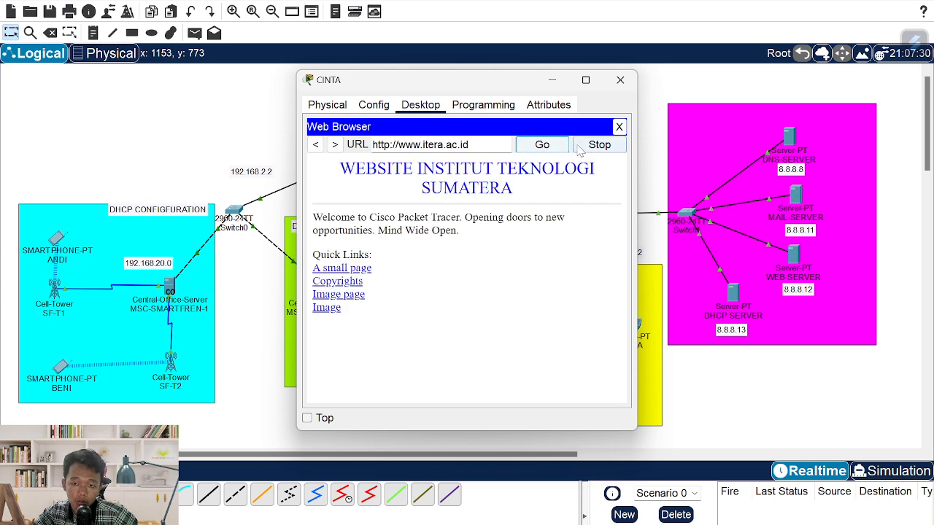
click(620, 80)
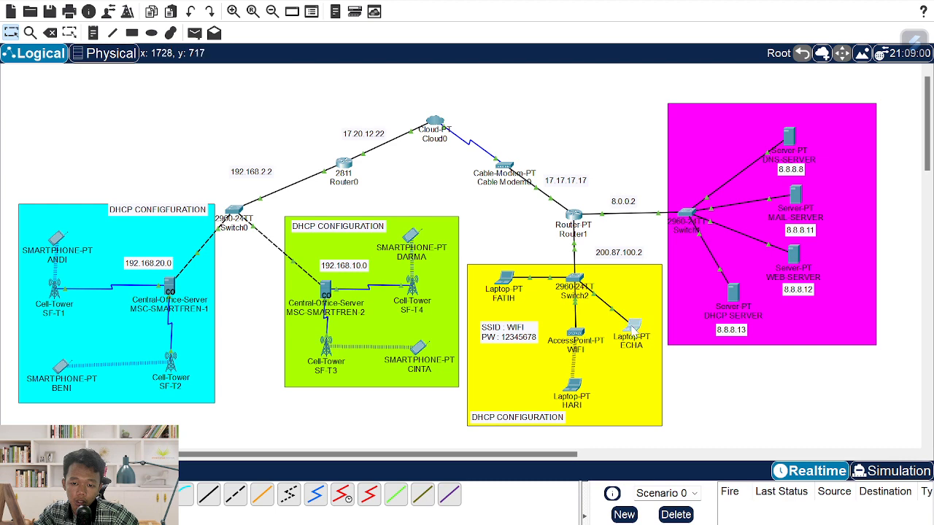
click(632, 329)
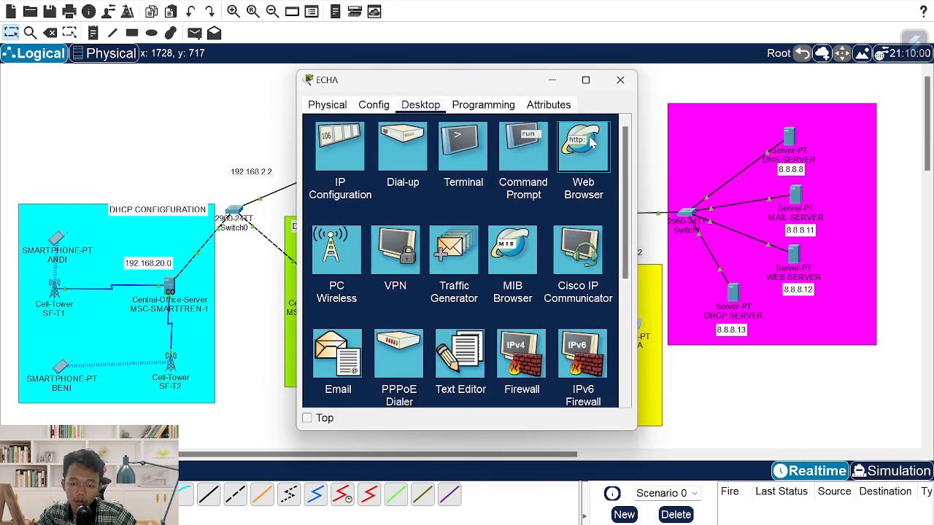
click(595, 187)
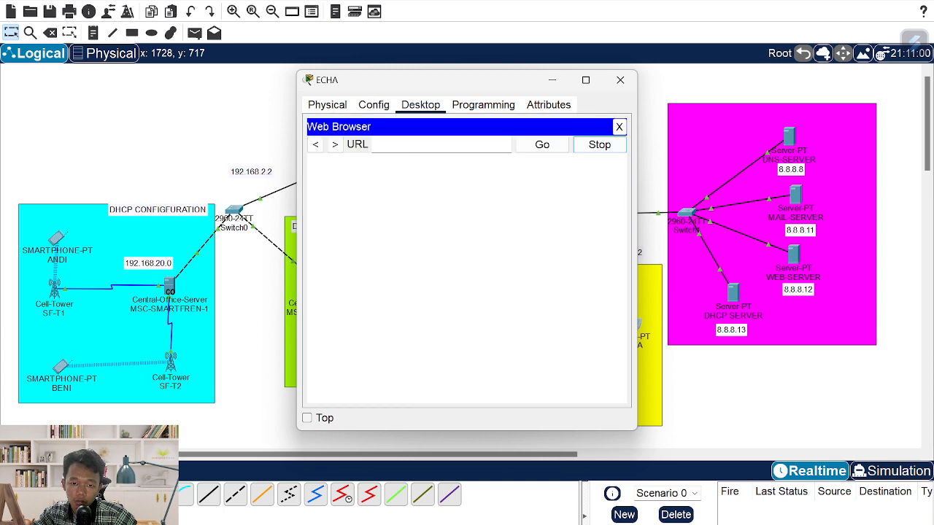
text(www.itera.ac.id)
click(541, 144)
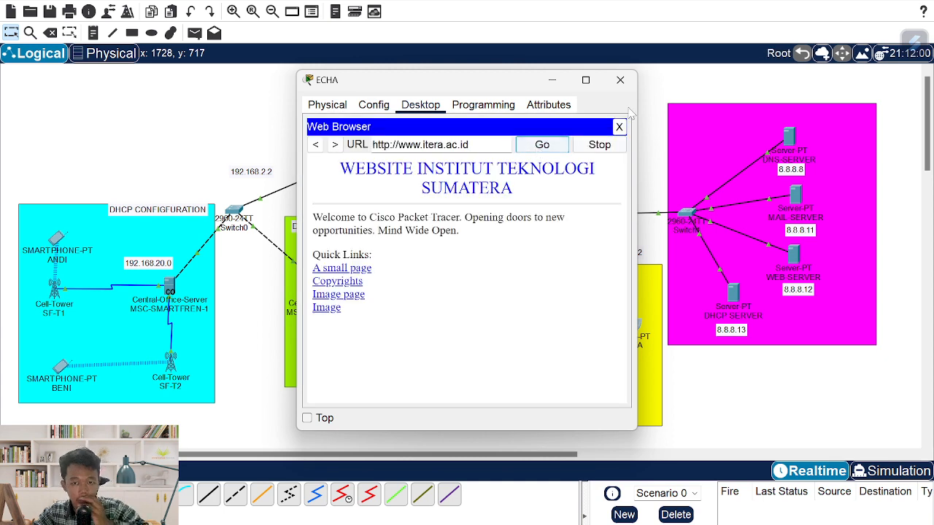
click(620, 80)
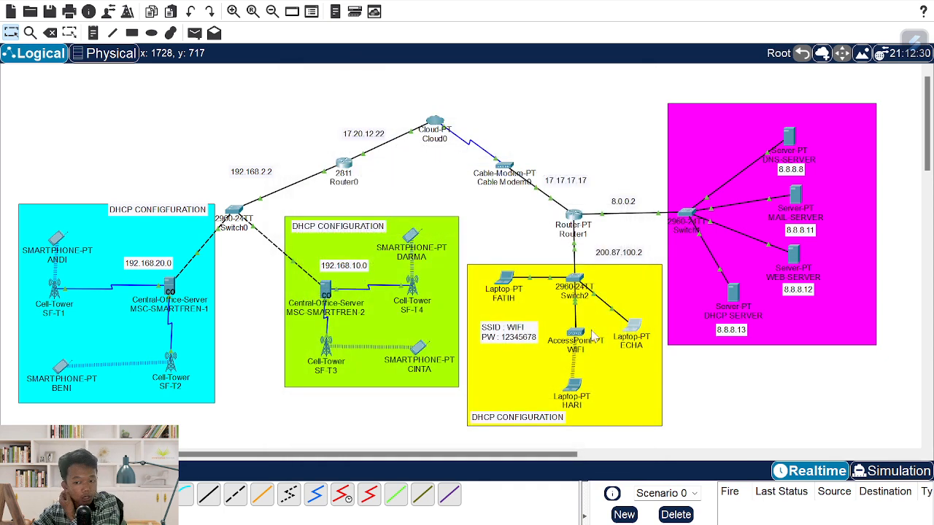
click(506, 282)
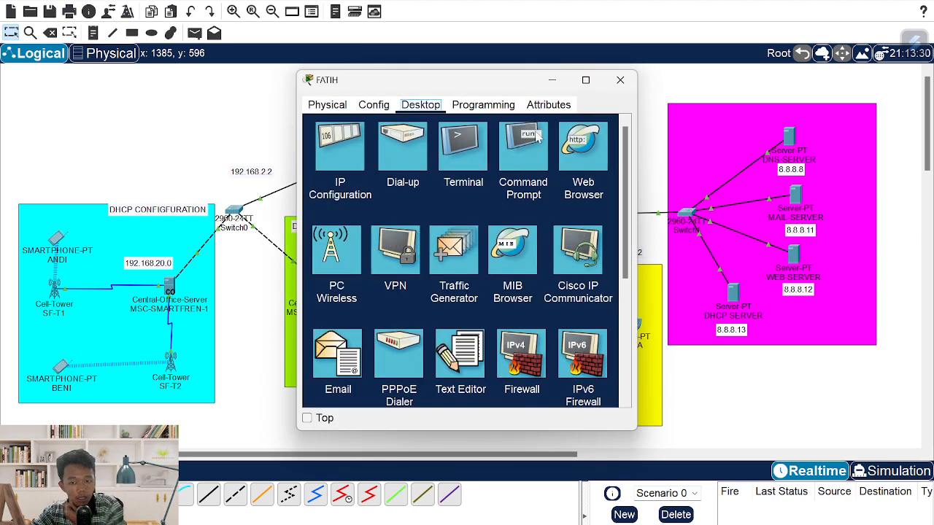
click(576, 146)
click(487, 146)
key(ctrl+v)
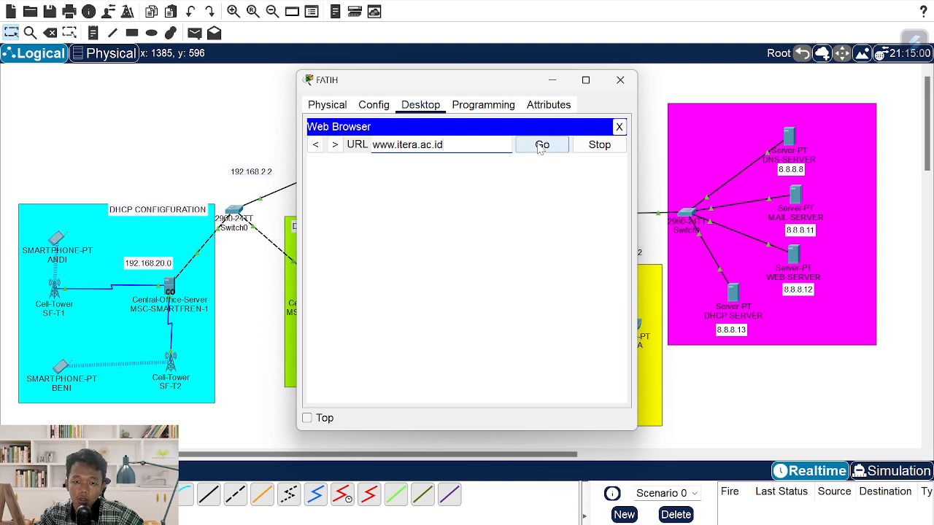
click(541, 146)
click(618, 80)
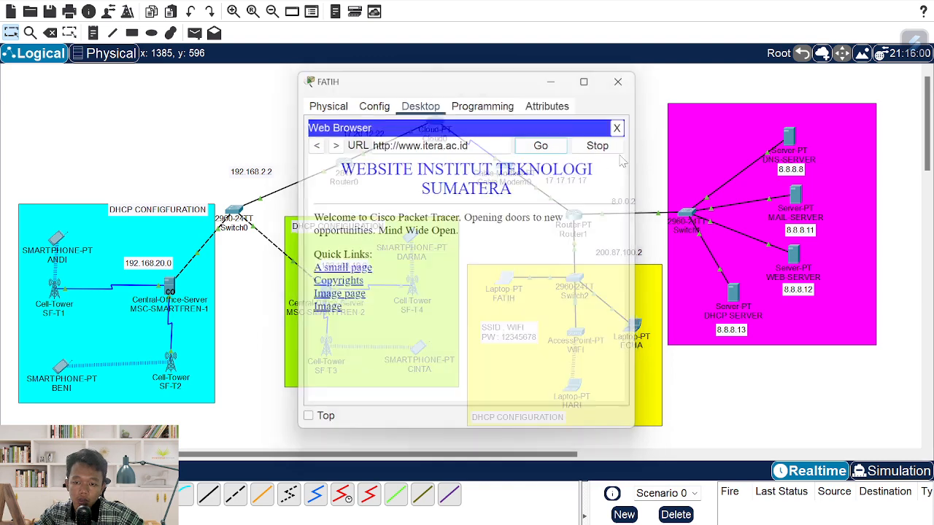
click(572, 386)
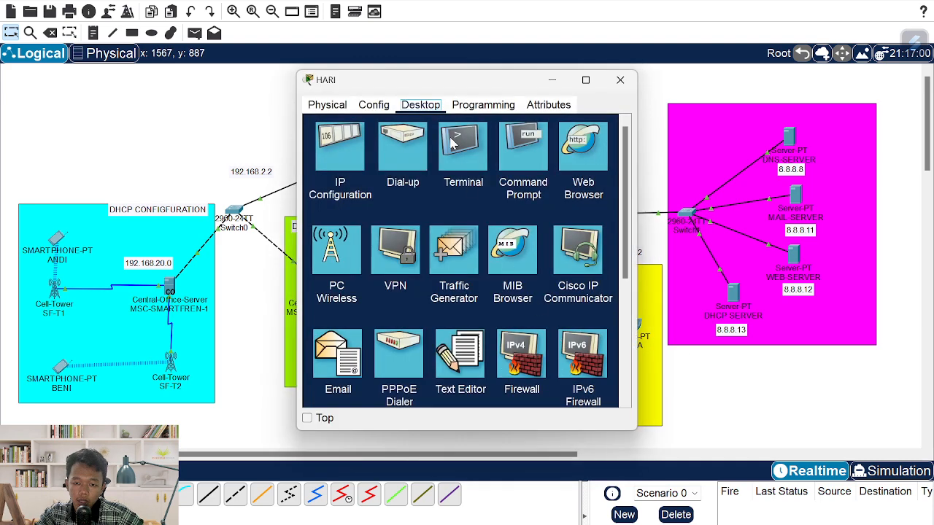
click(592, 148)
key(ctrl+v)
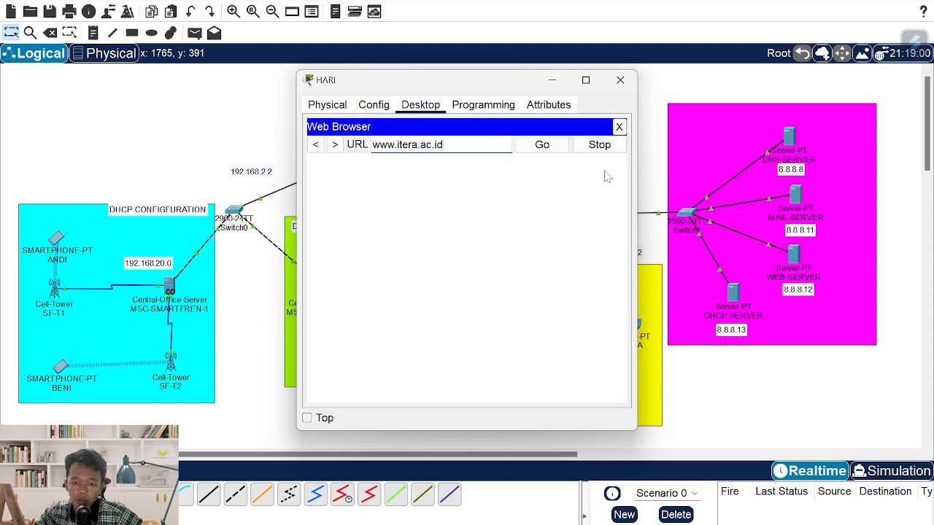
click(555, 146)
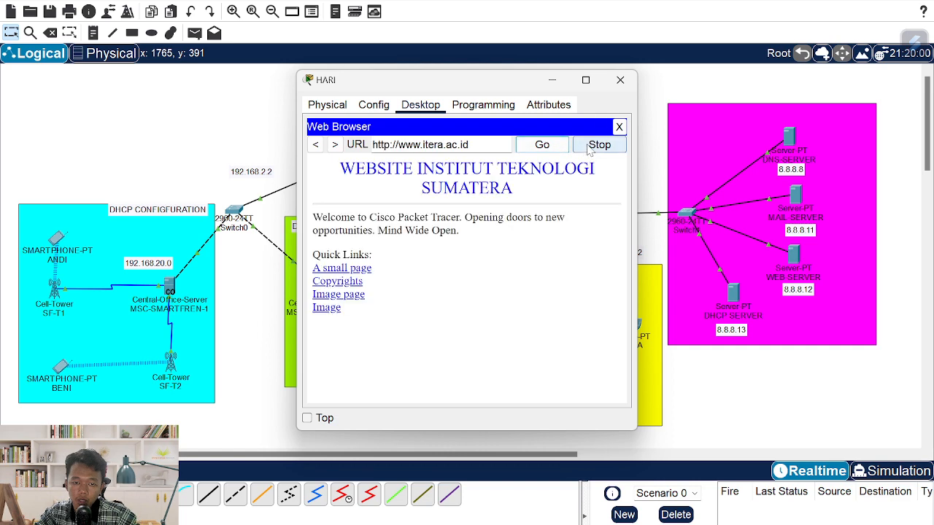
click(620, 79)
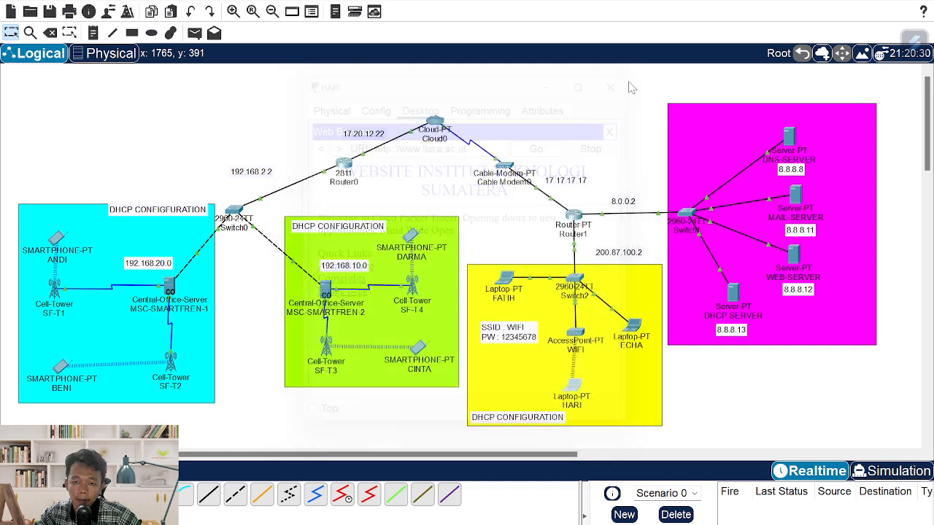
- In Router1's CLI, run enable and copy running-config startup-config, getting [OK]
click(573, 216)
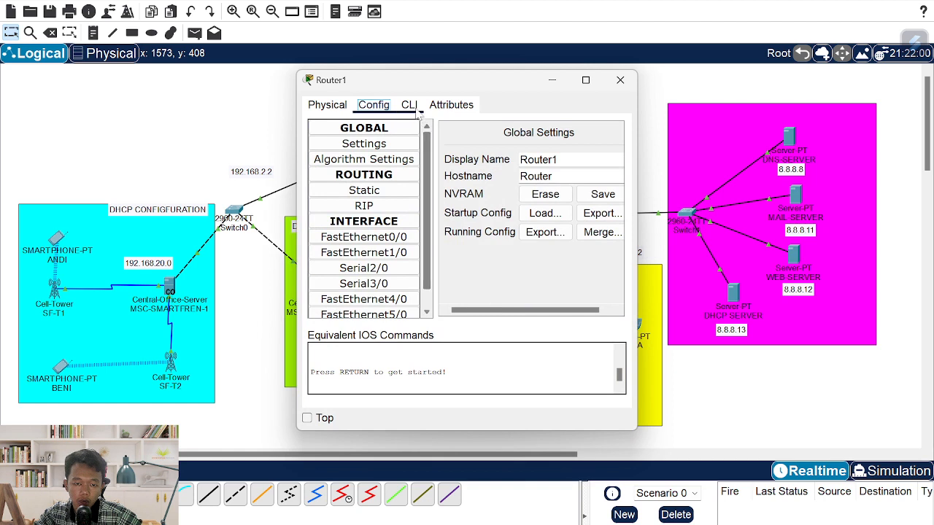
click(417, 109)
key(Return)
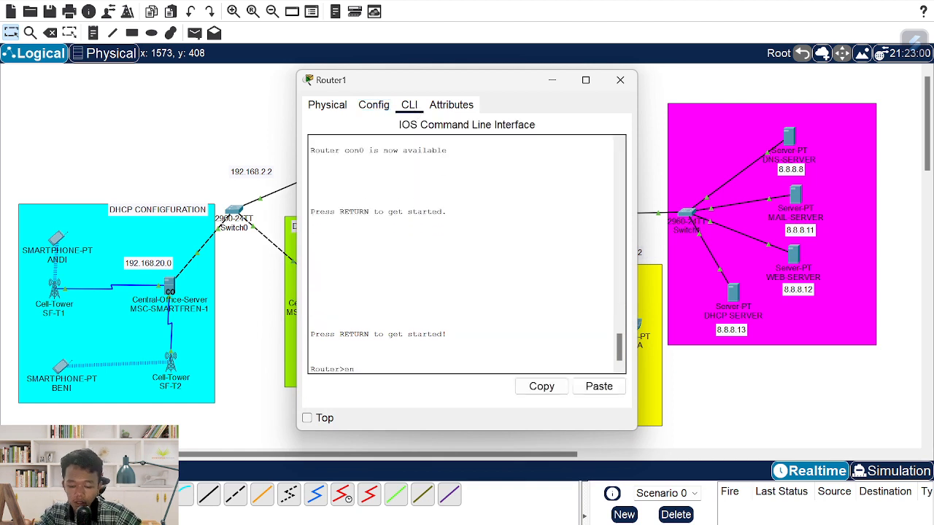
text(en)
key(Tab)
key(Return)
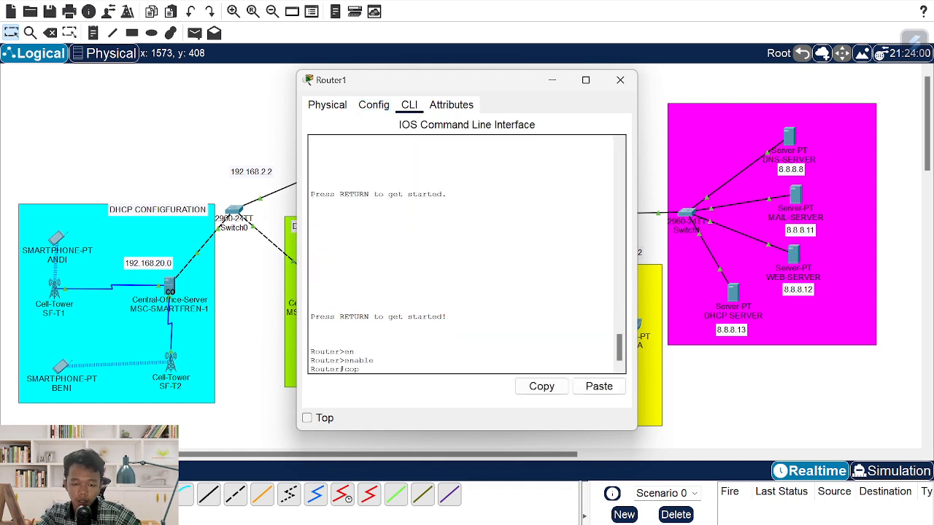
text(copy ru)
key(Tab)
text(star)
key(Tab)
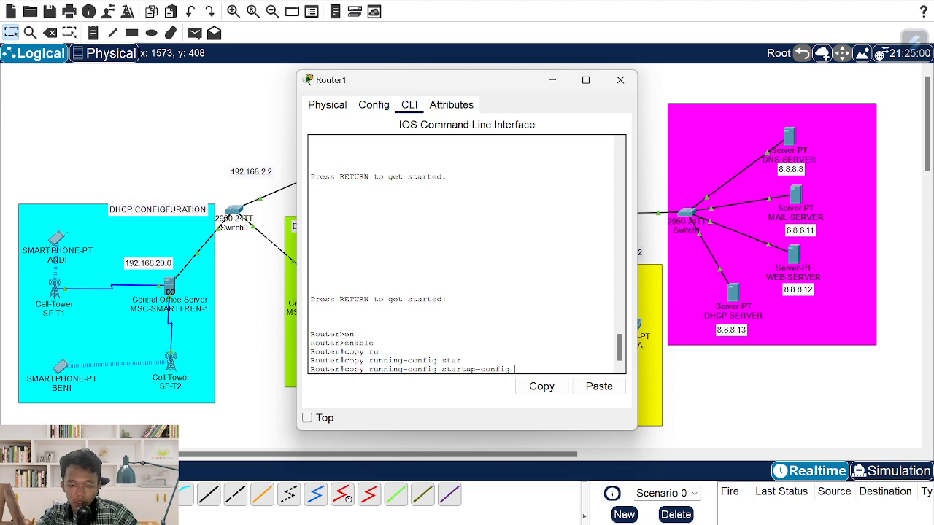
key(Return)
key(Return)
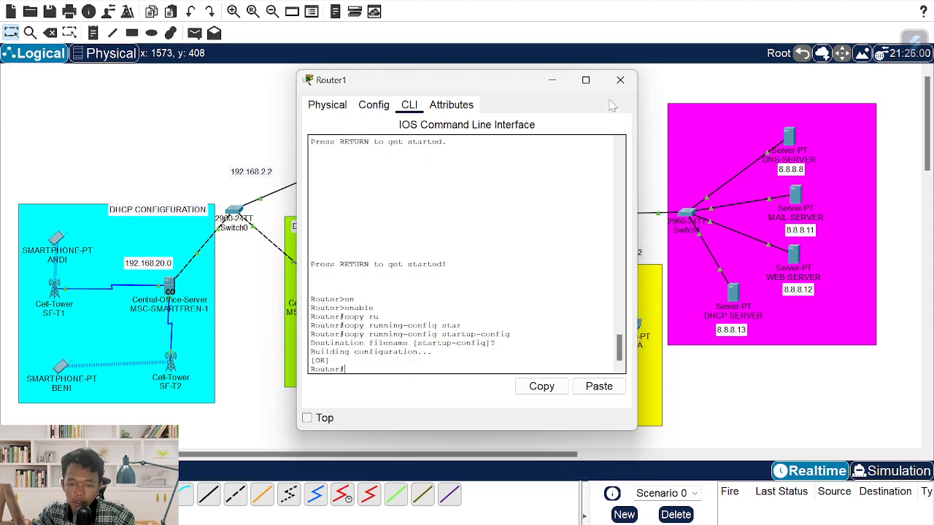
click(620, 79)
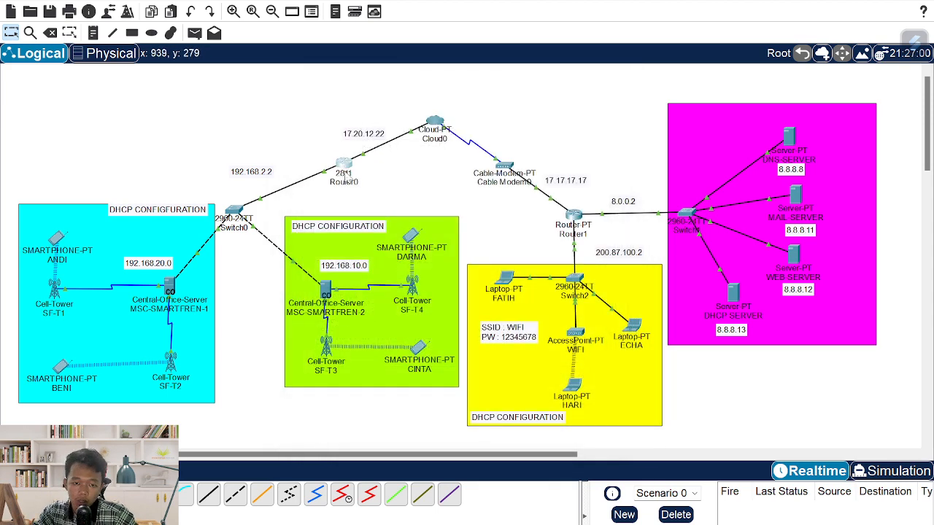
- Enter privileged mode with enable in Router0's CLI
click(347, 178)
click(408, 104)
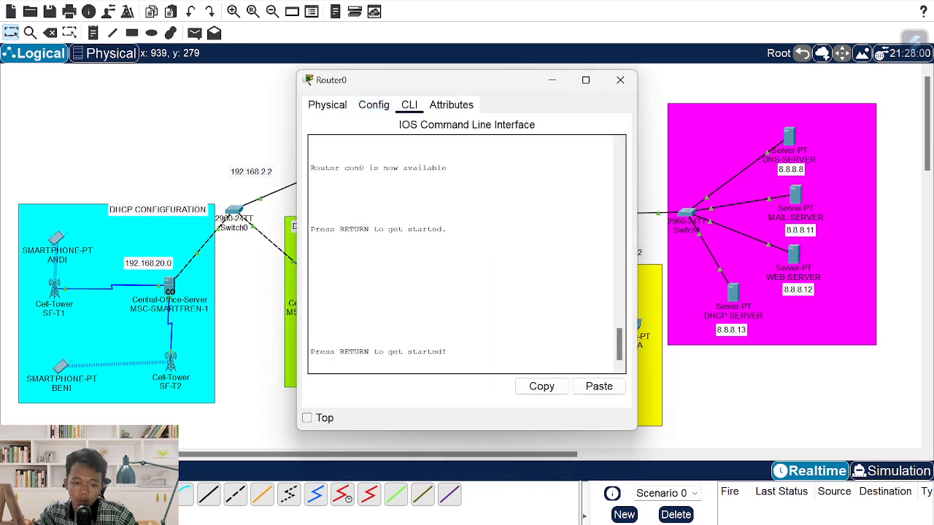
key(Return)
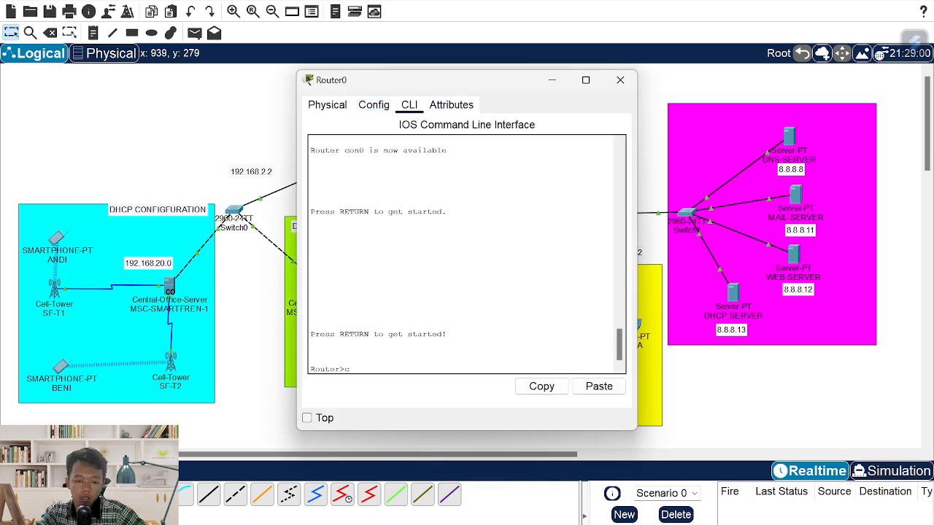
text(en)
key(Tab)
key(Return)
- Run copy running-config startup-config on Router0 and accept the startup-config filename
text(cop)
key(Tab)
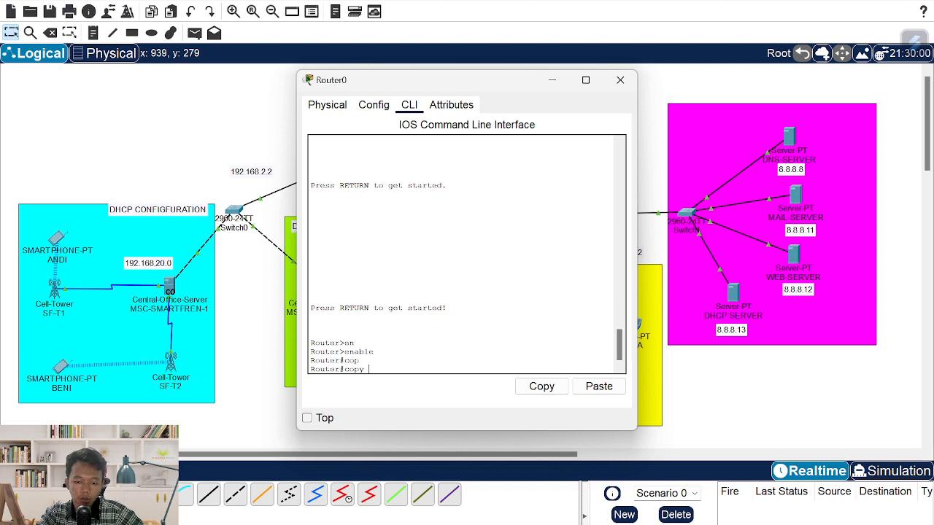
text(ru)
key(Tab)
text(star)
key(Tab)
key(Return)
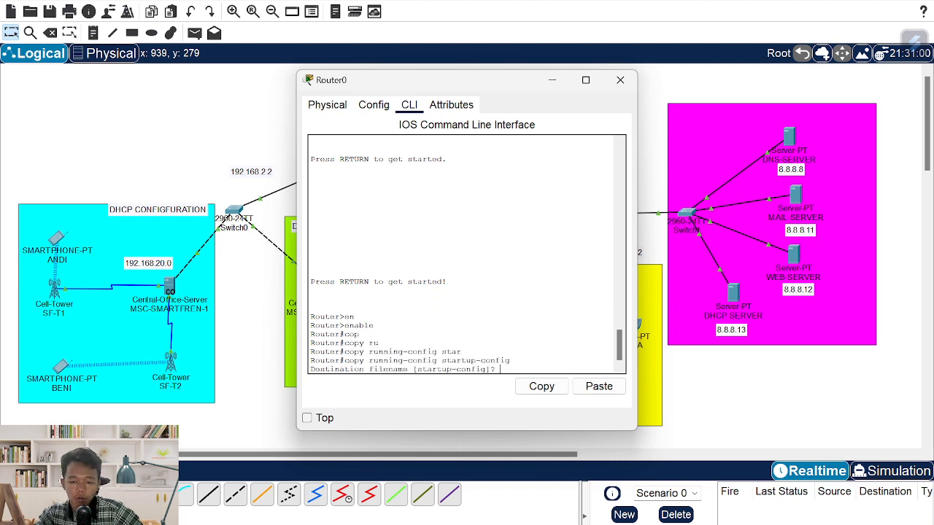
key(Return)
click(620, 80)
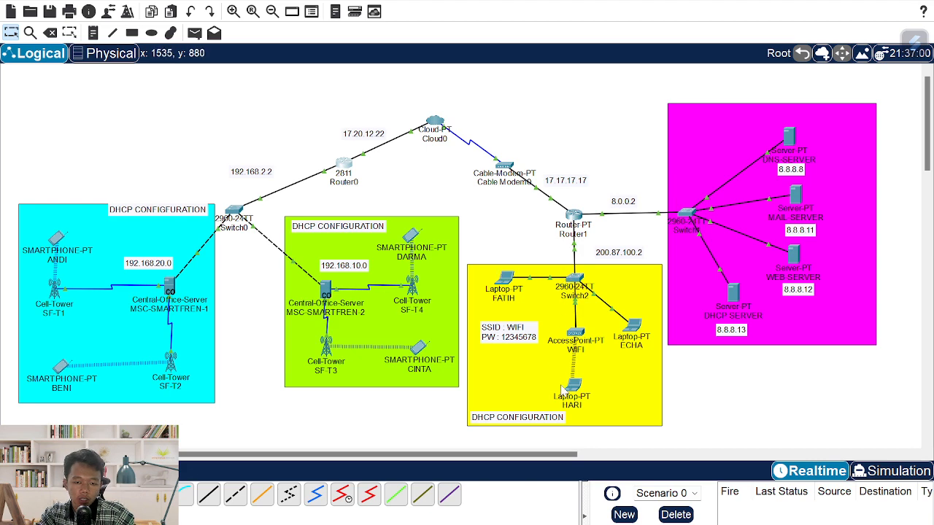
key(alt+Tab)
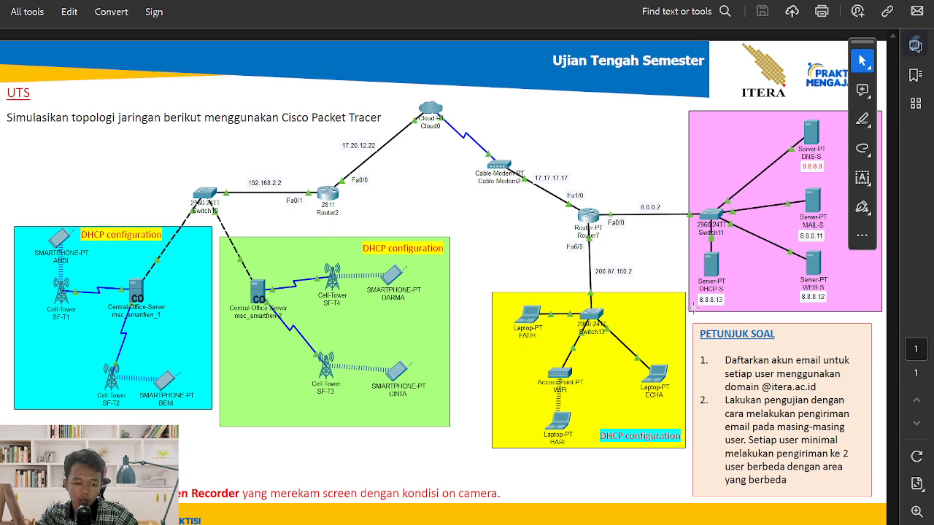
key(alt+Tab)
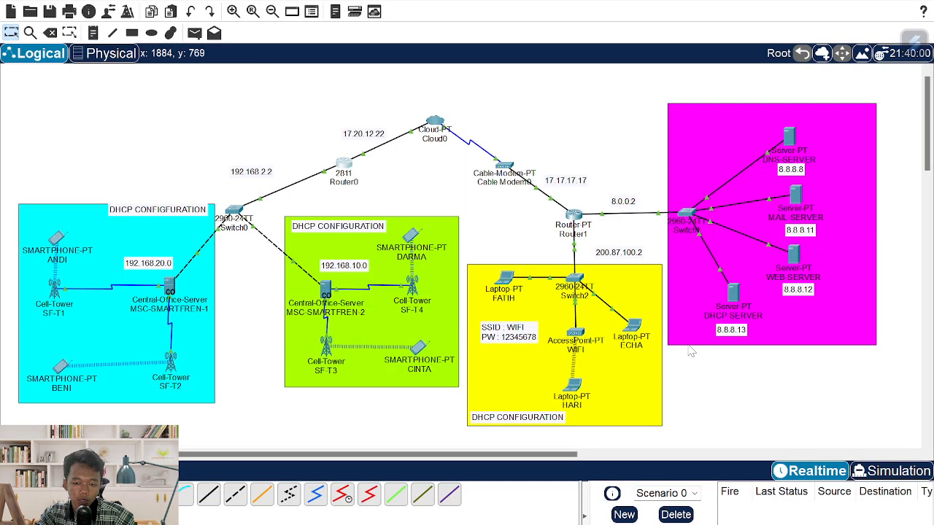